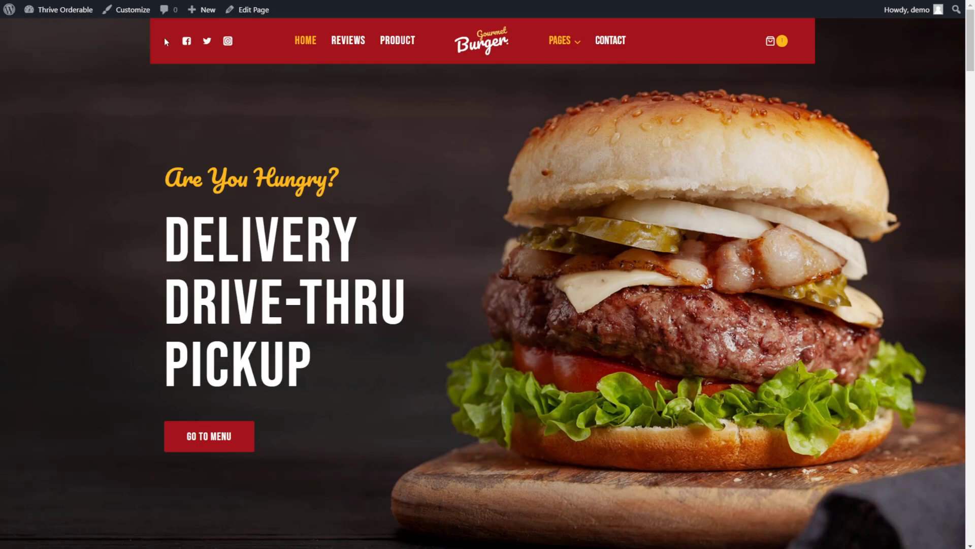
Review the Gourmet Burger demo homepage's sections and the blog post introducing its starter template.
{"action": "scroll", "coordinate": [429, 132], "scroll_direction": "down", "scroll_amount": 9}
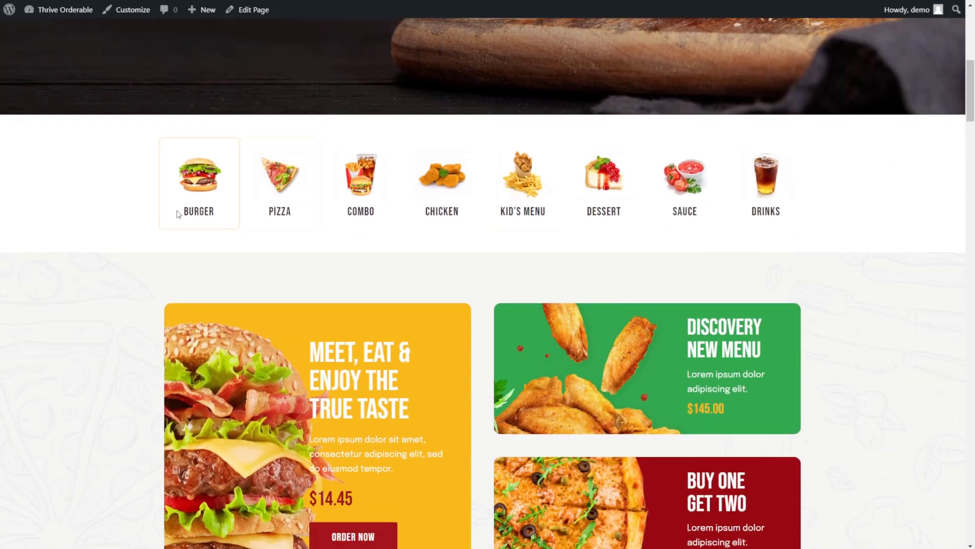
{"action": "scroll", "coordinate": [259, 206], "scroll_direction": "down", "scroll_amount": 3}
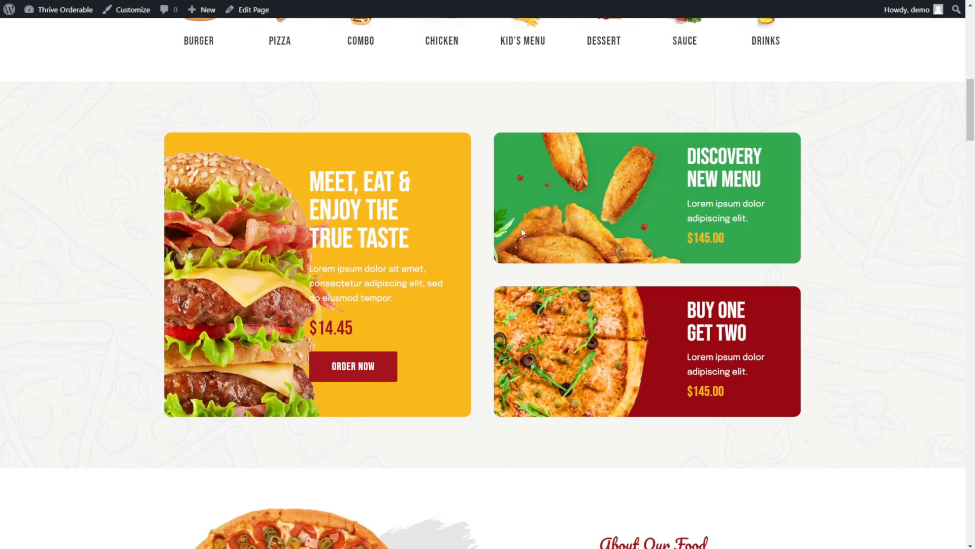
{"action": "scroll", "coordinate": [445, 273], "scroll_direction": "down", "scroll_amount": 8}
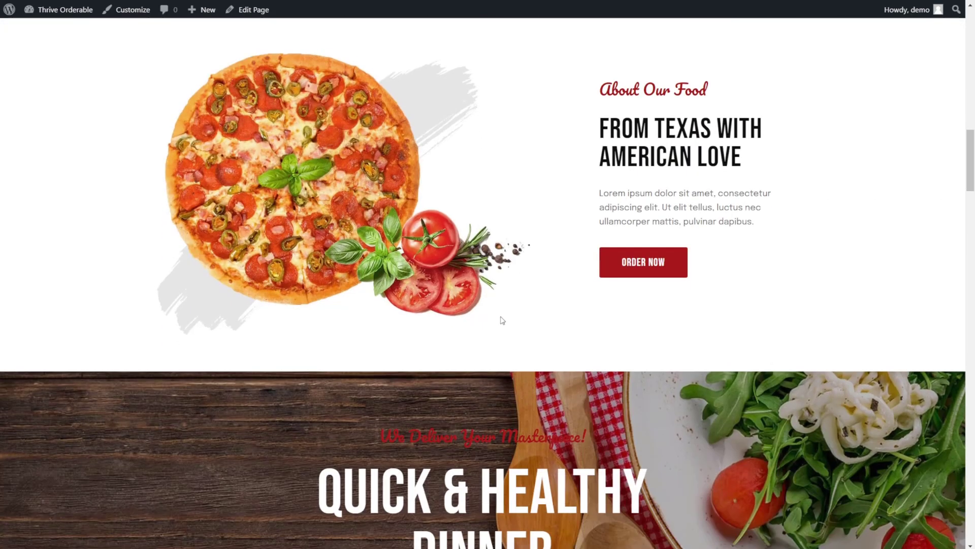
{"action": "scroll", "coordinate": [526, 273], "scroll_direction": "down", "scroll_amount": 15}
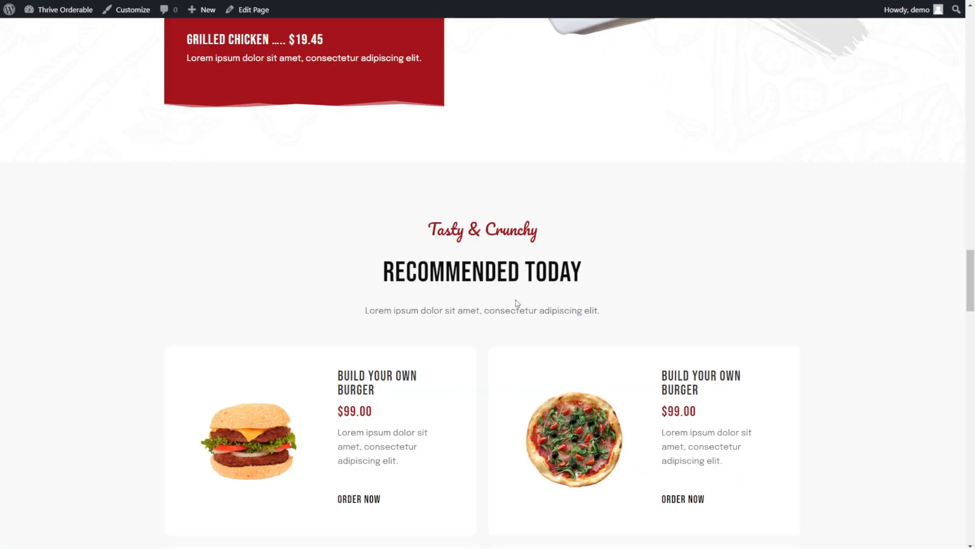
{"action": "scroll", "coordinate": [516, 304], "scroll_direction": "down", "scroll_amount": 3}
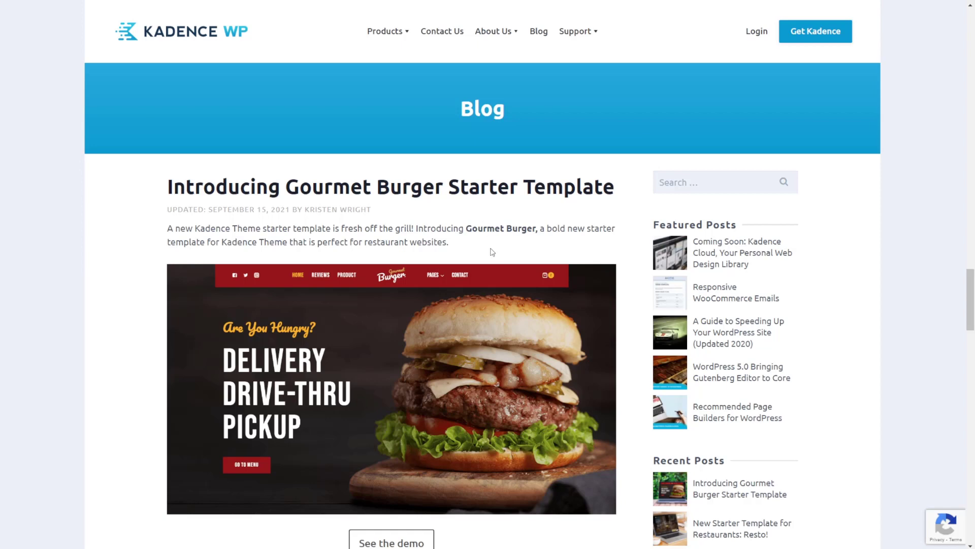
{"action": "scroll", "coordinate": [490, 253], "scroll_direction": "down", "scroll_amount": 1}
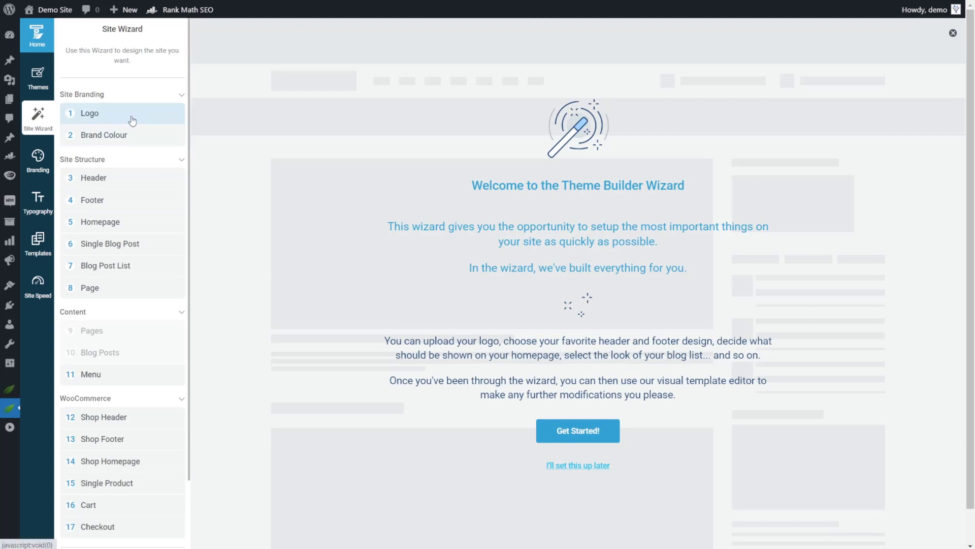
Start the Site Wizard and set the Gourmet Burger image from the media library as the site logo.
{"action": "left_click", "coordinate": [579, 431]}
{"action": "left_click", "coordinate": [584, 318]}
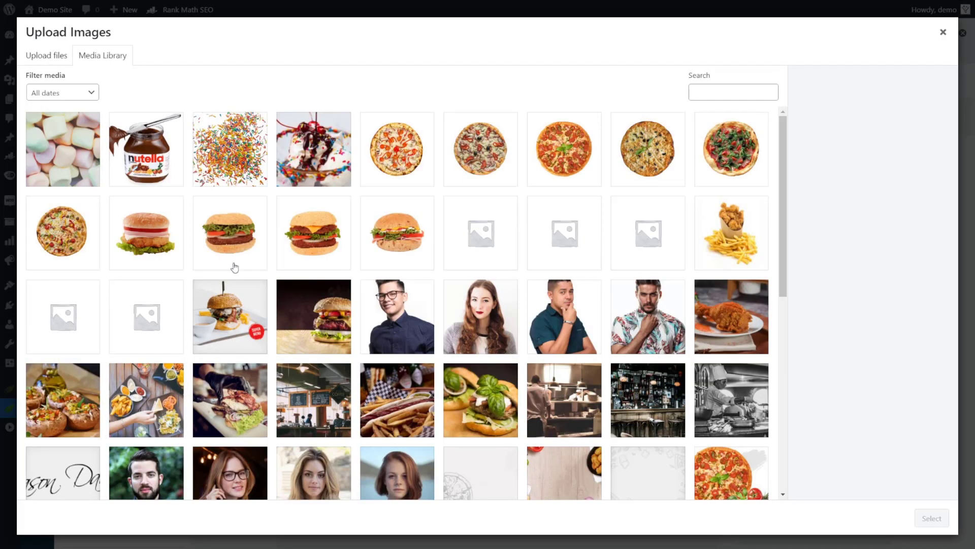
{"action": "scroll", "coordinate": [293, 327], "scroll_direction": "down", "scroll_amount": 10}
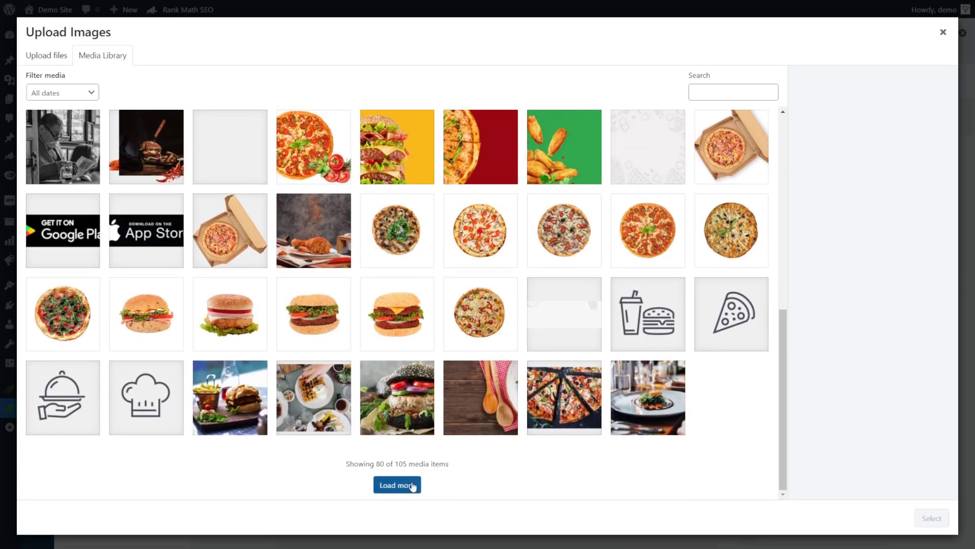
{"action": "left_click", "coordinate": [397, 485]}
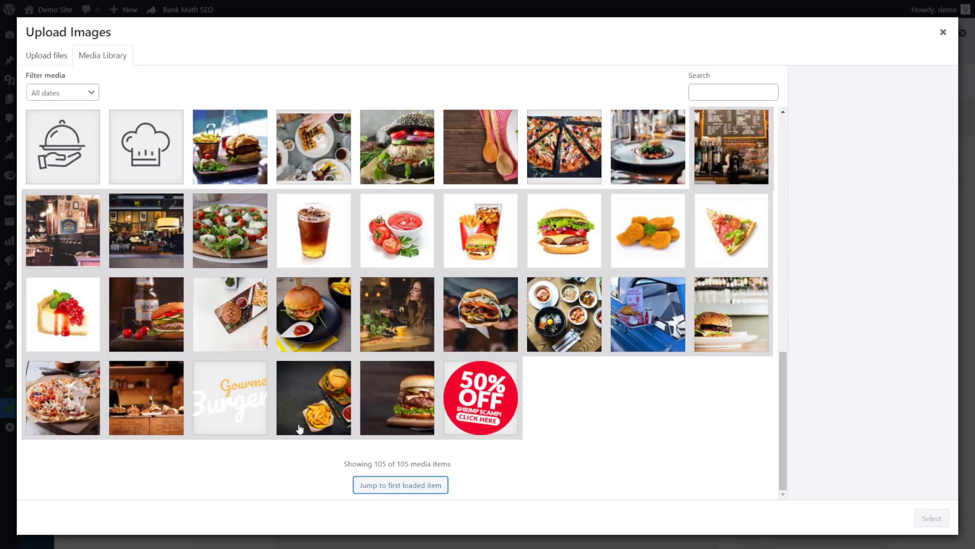
{"action": "left_click", "coordinate": [239, 399]}
{"action": "left_click", "coordinate": [931, 518]}
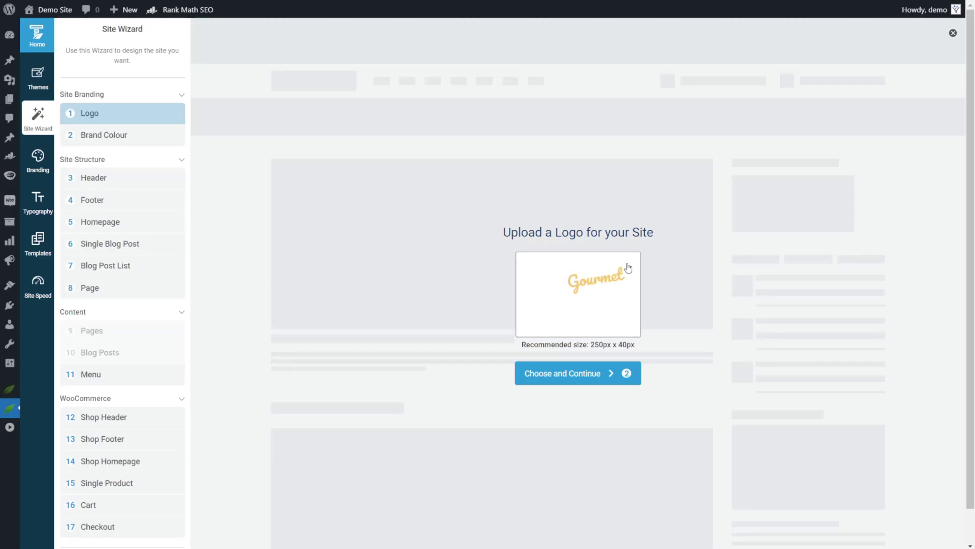
{"action": "left_click", "coordinate": [566, 381]}
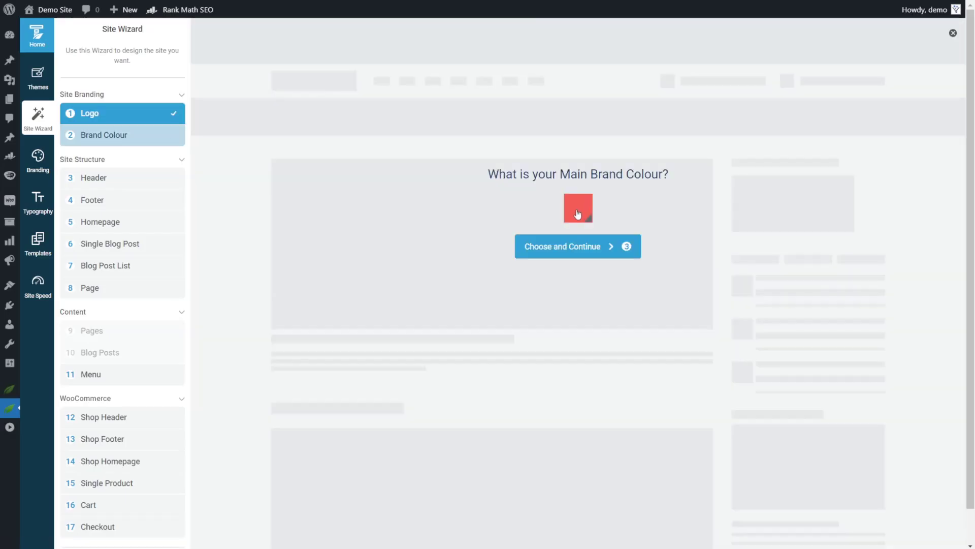
Set the main brand colour to #a5141a and continue to the header selection.
{"action": "left_click", "coordinate": [573, 213]}
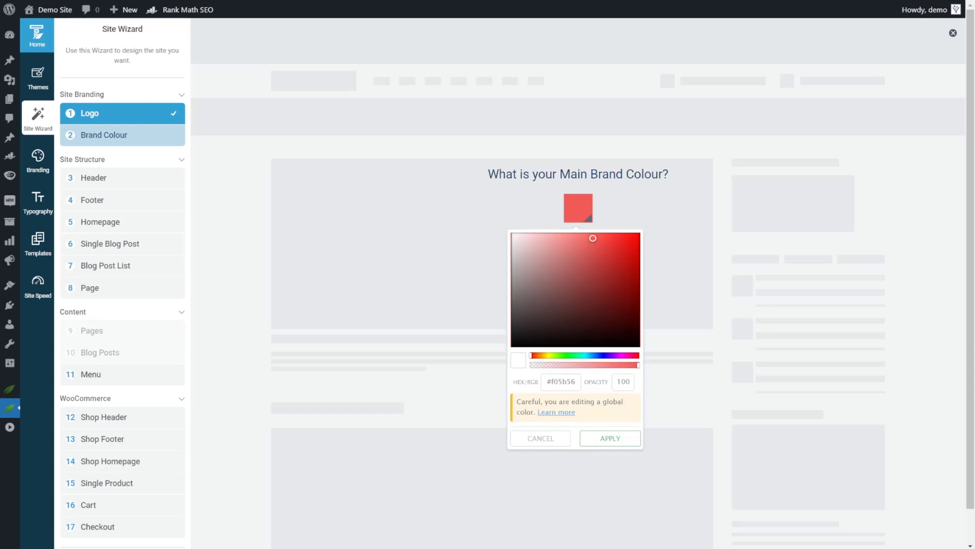
{"action": "left_click", "coordinate": [560, 381]}
{"action": "type", "text": "#a5141a"}
{"action": "left_click", "coordinate": [605, 439]}
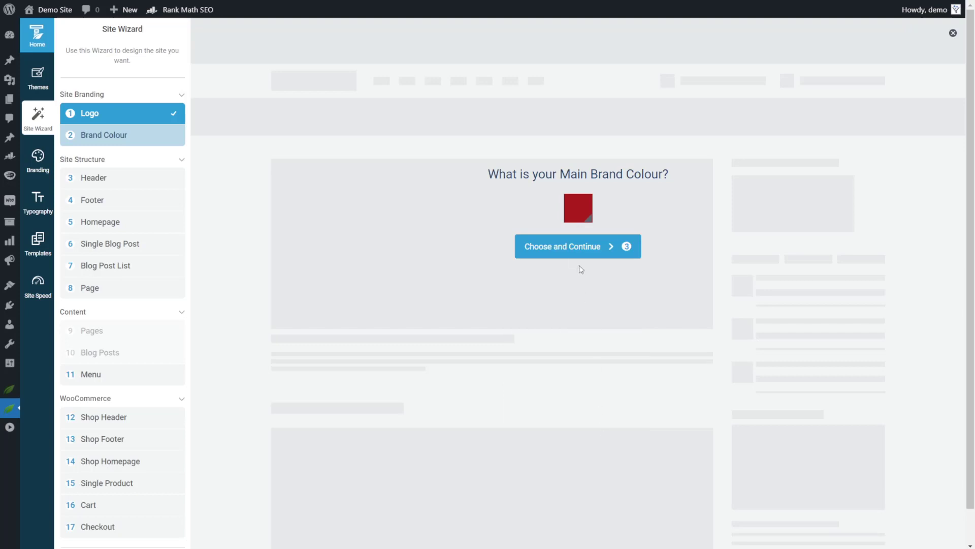
{"action": "left_click", "coordinate": [526, 248]}
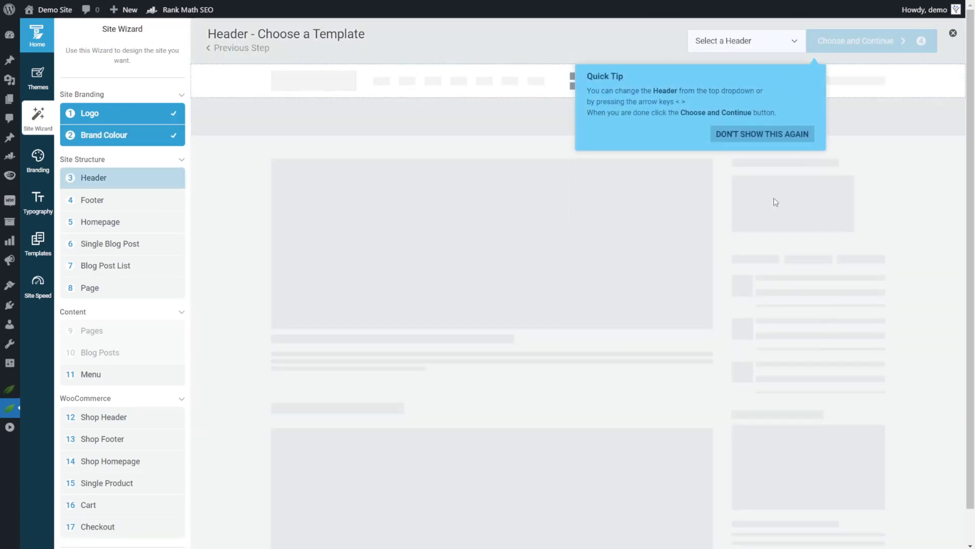
Dismiss the quick tip, browse the theme headers and keep Centered Logo 02 as the site header.
{"action": "left_click", "coordinate": [792, 134]}
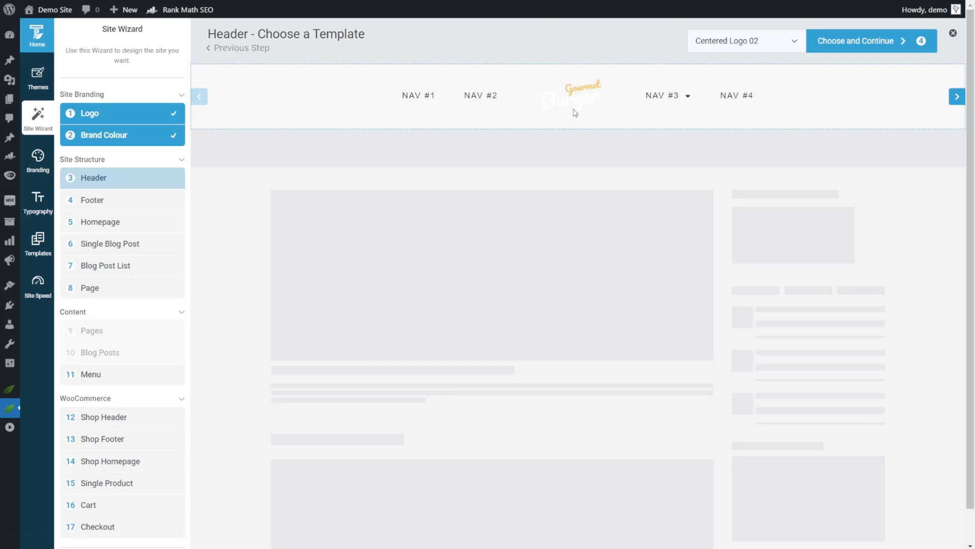
{"action": "left_click", "coordinate": [769, 47]}
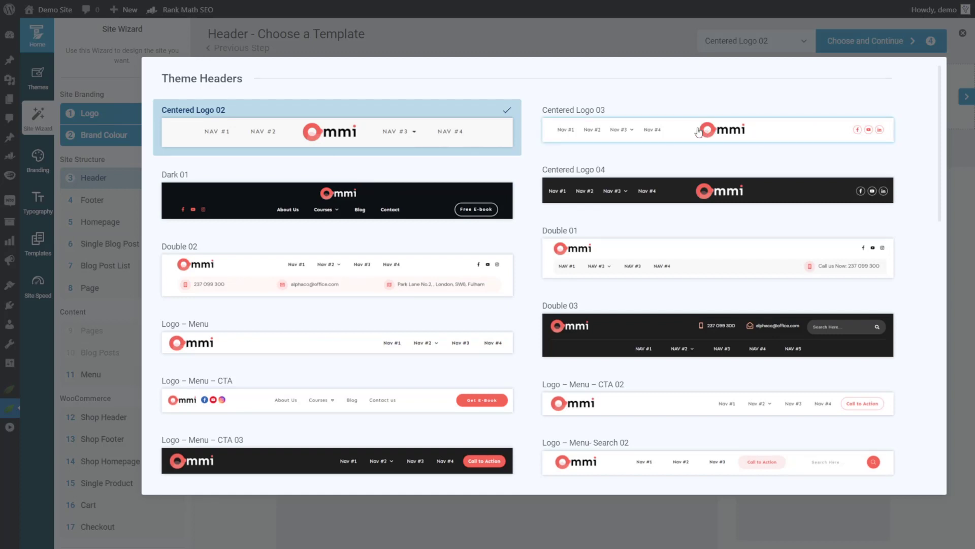
{"action": "left_click", "coordinate": [955, 66]}
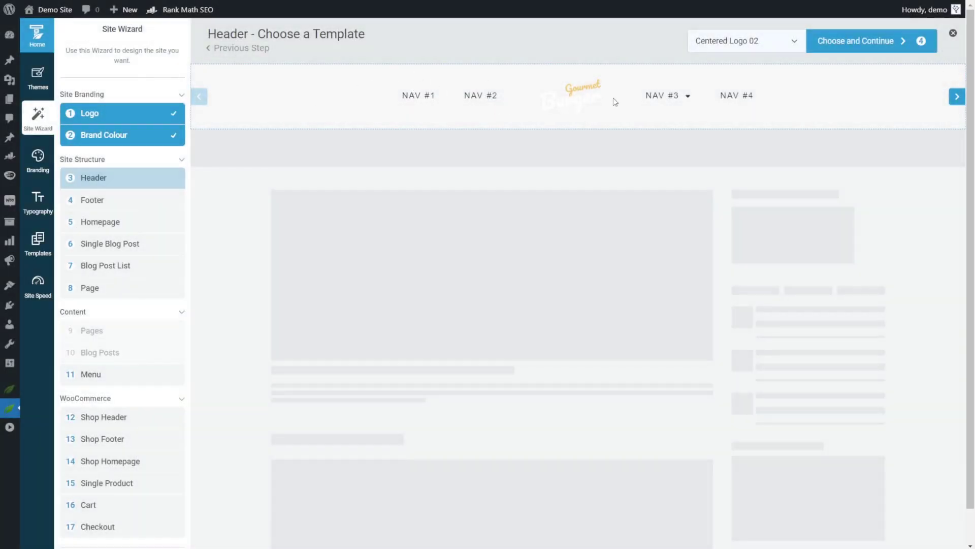
{"action": "left_click", "coordinate": [859, 50]}
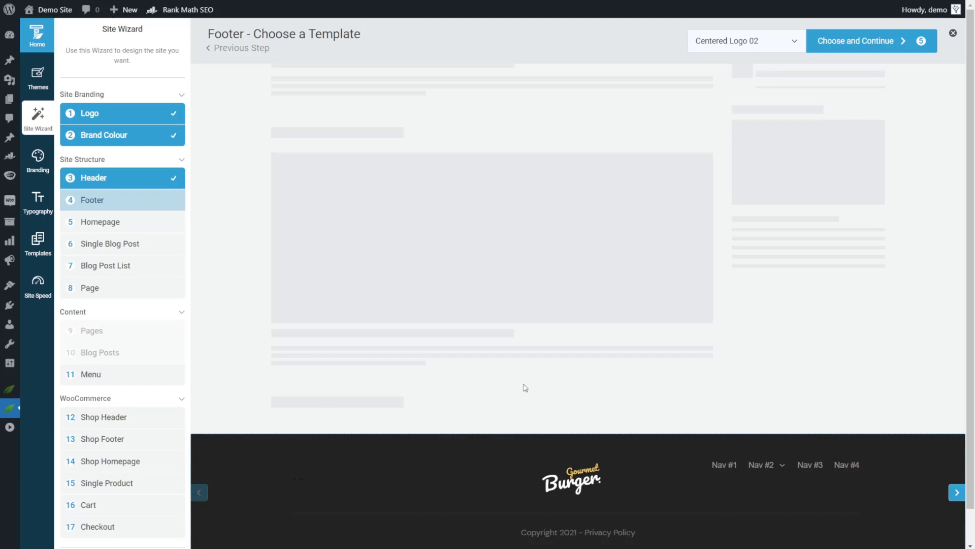
Choose the Columns 02 template as the site footer.
{"action": "left_click", "coordinate": [797, 35]}
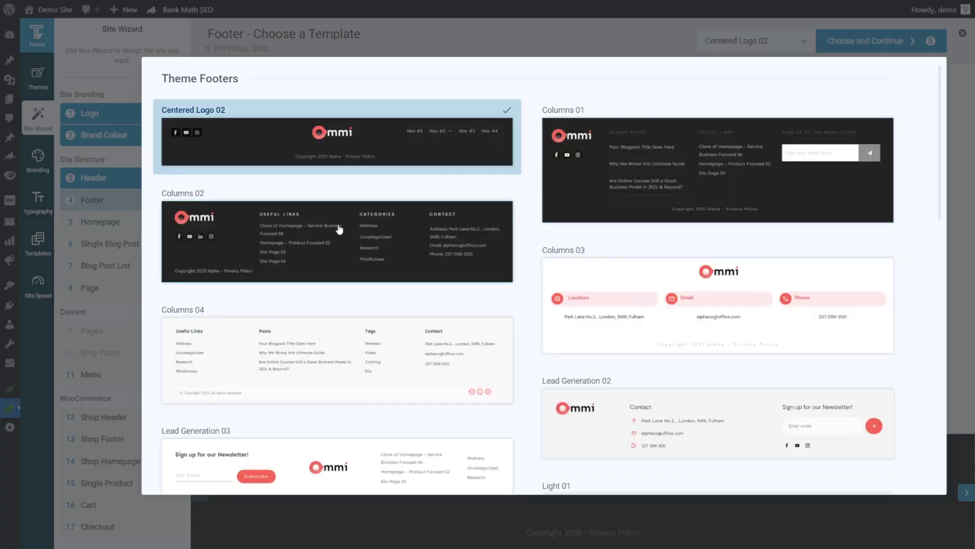
{"action": "left_click", "coordinate": [366, 238]}
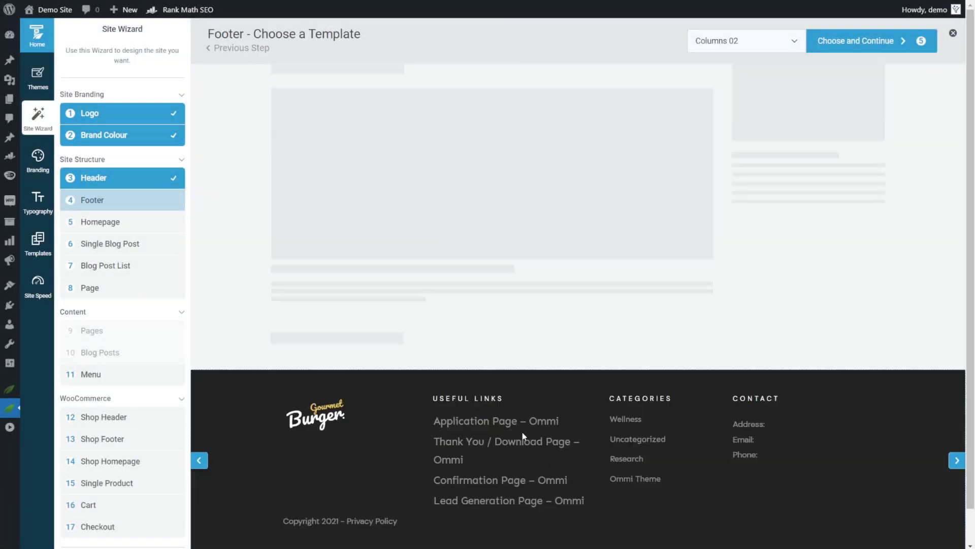
{"action": "left_click", "coordinate": [852, 45]}
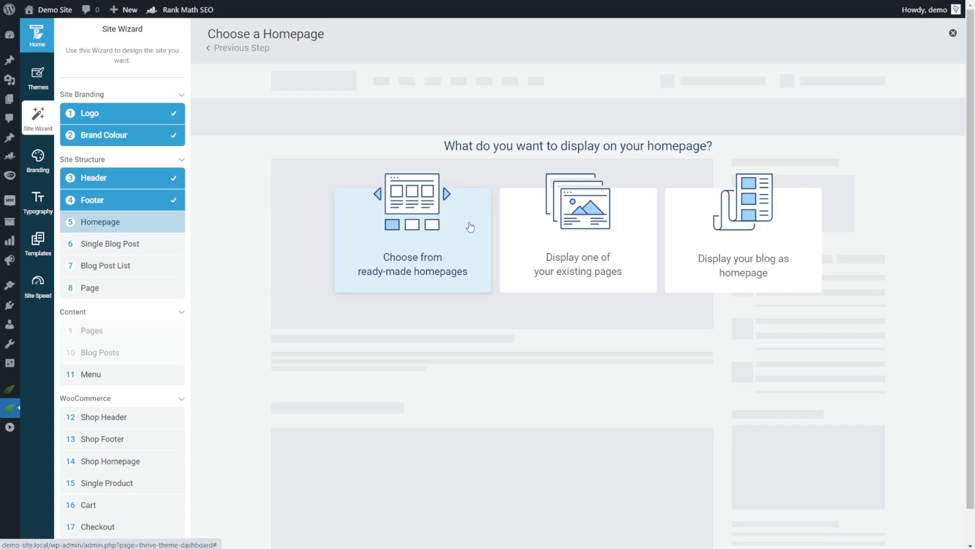
Display the existing page Homepage as the homepage and choose Featured Image Narrow Content for single blog posts.
{"action": "left_click", "coordinate": [570, 226]}
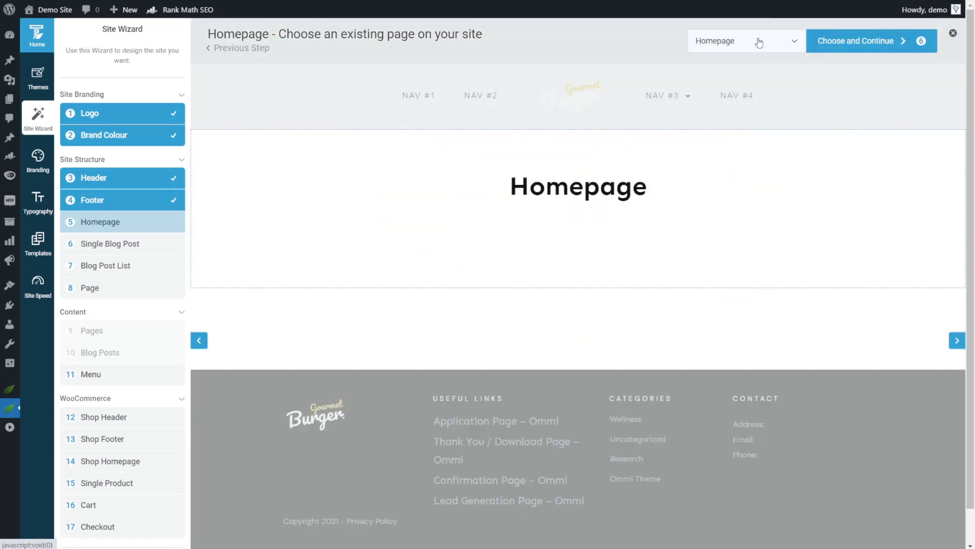
{"action": "left_click", "coordinate": [851, 50]}
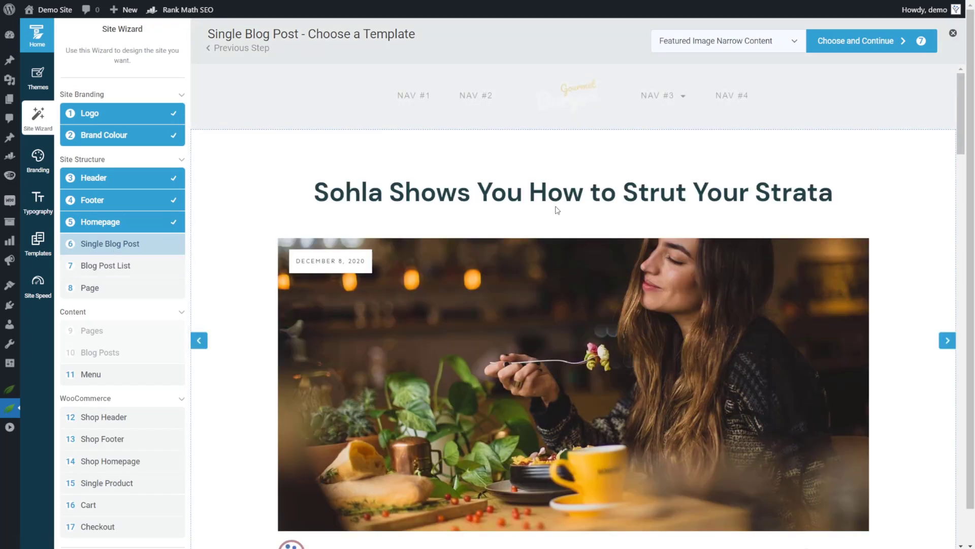
{"action": "scroll", "coordinate": [654, 280], "scroll_direction": "down", "scroll_amount": 15}
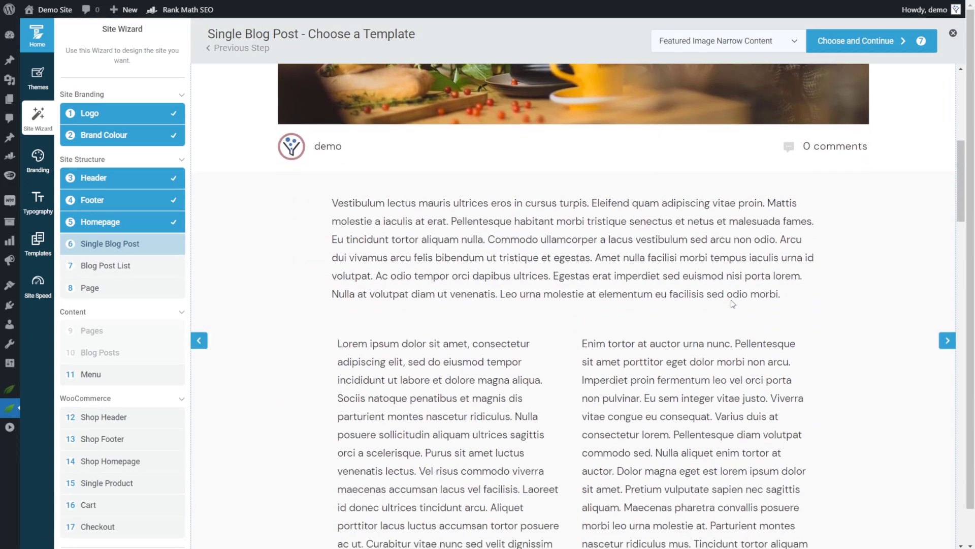
{"action": "scroll", "coordinate": [710, 271], "scroll_direction": "up", "scroll_amount": 15}
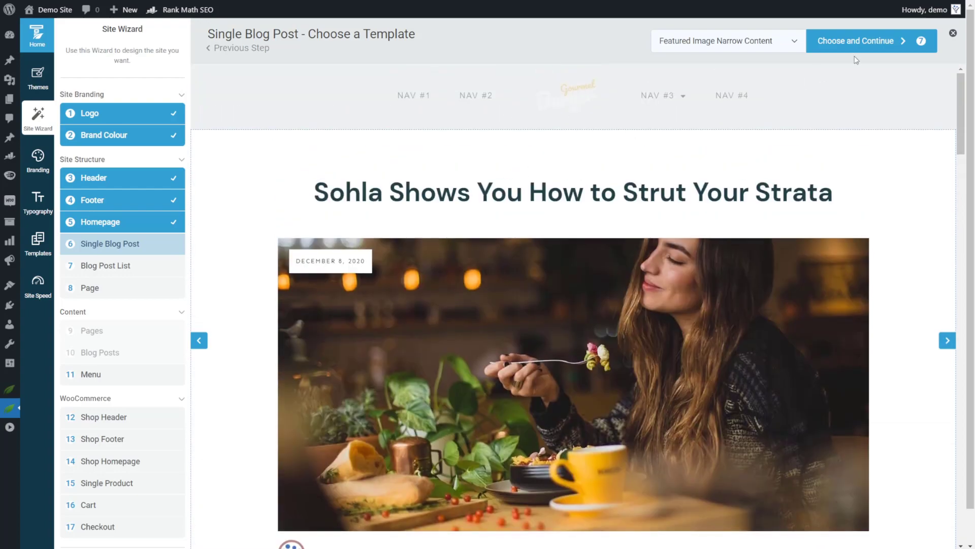
{"action": "left_click", "coordinate": [893, 45]}
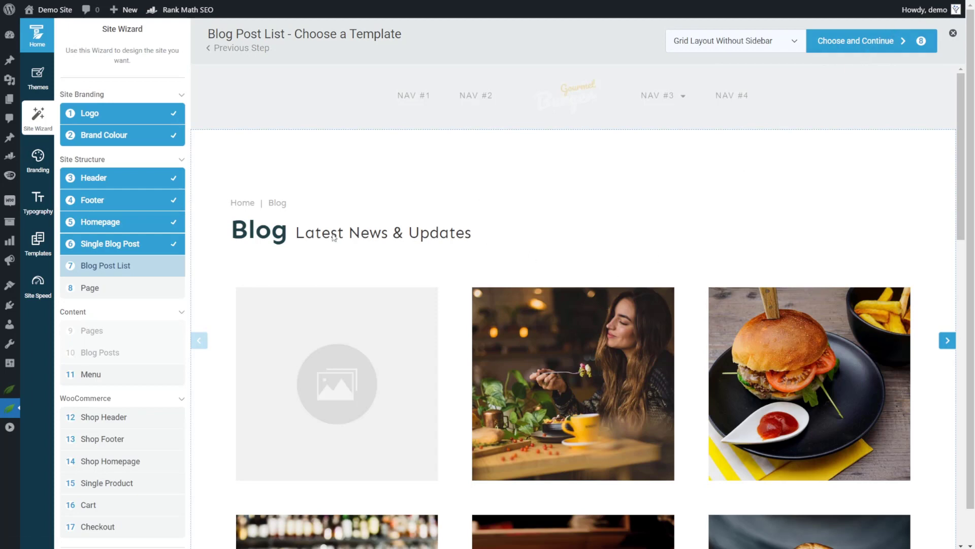
Choose Grid Layout Without Sidebar for the blog post list and Title Banner for pages.
{"action": "left_click", "coordinate": [838, 41]}
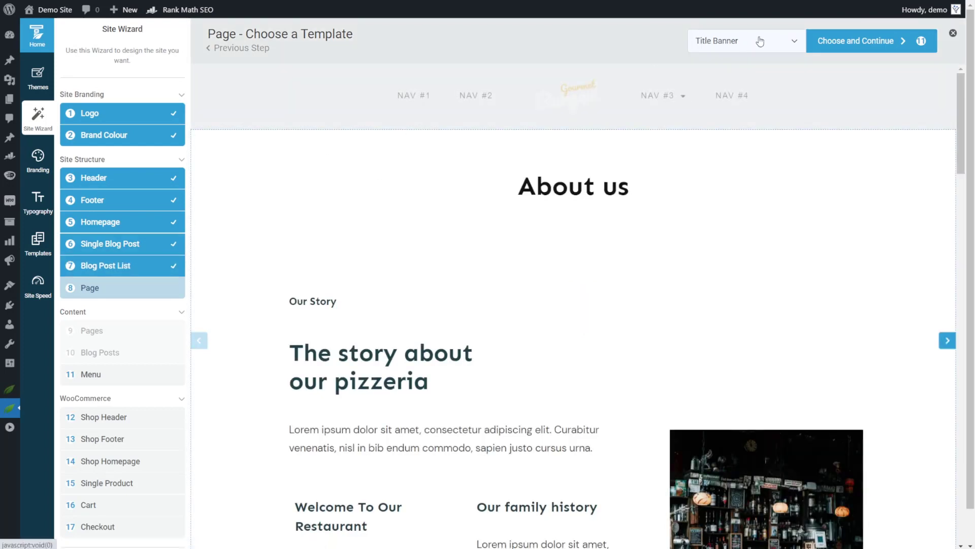
{"action": "left_click", "coordinate": [779, 40]}
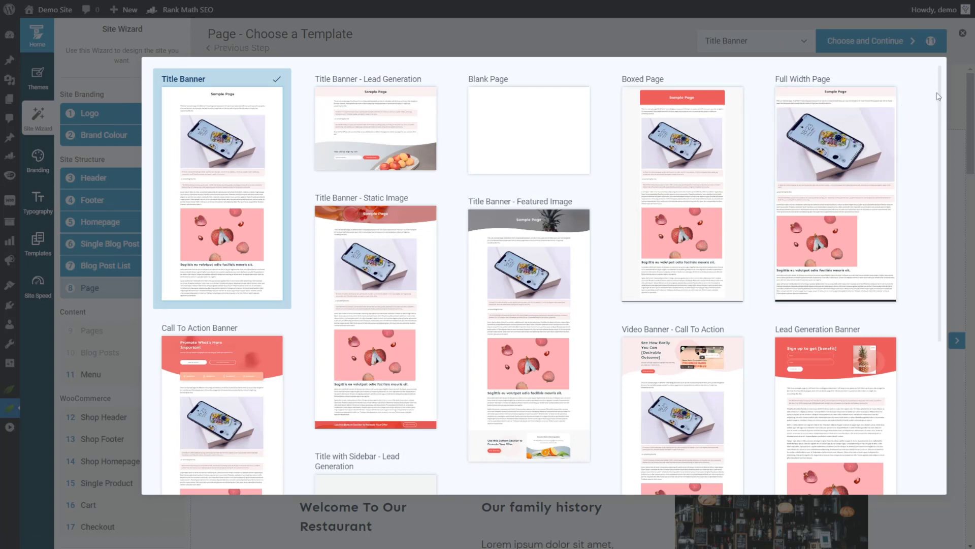
{"action": "left_click", "coordinate": [618, 44]}
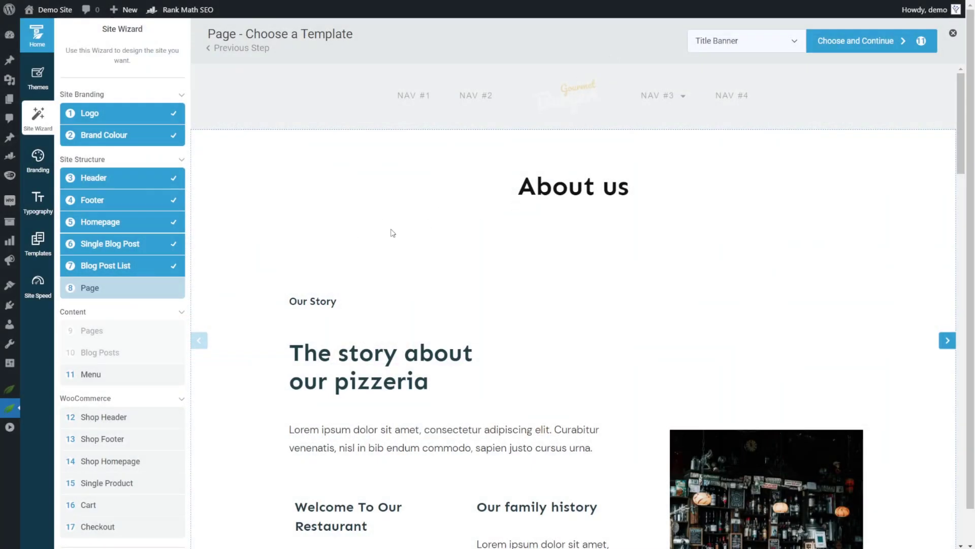
{"action": "left_click", "coordinate": [873, 44]}
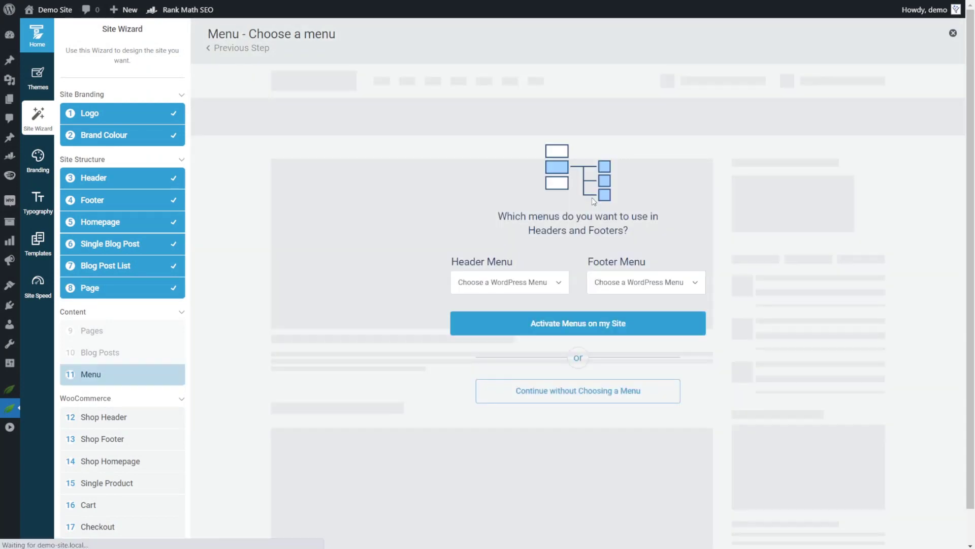
Continue the wizard without choosing header and footer menus.
{"action": "left_click", "coordinate": [541, 398]}
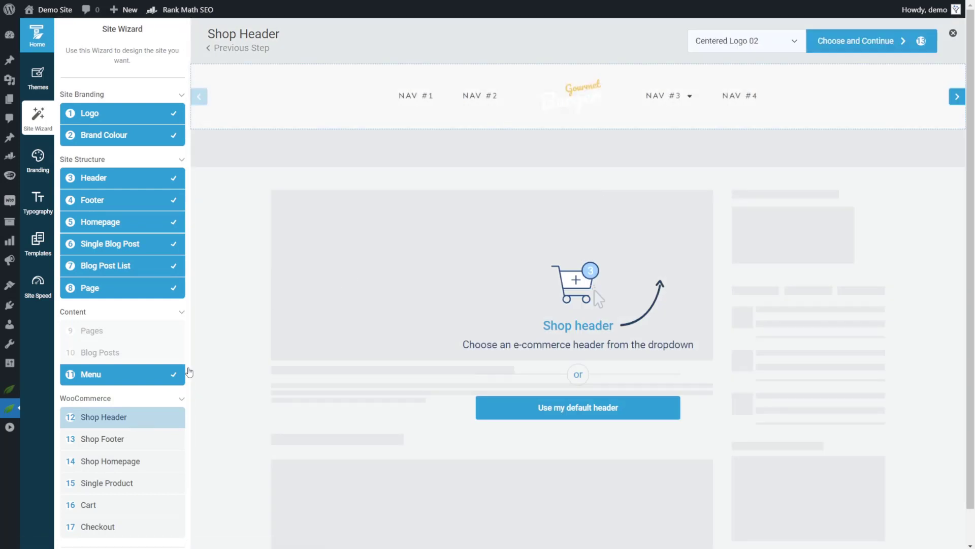
{"action": "scroll", "coordinate": [143, 429], "scroll_direction": "down", "scroll_amount": 2}
{"action": "scroll", "coordinate": [143, 421], "scroll_direction": "up", "scroll_amount": 3}
Create a new homepage template named My Homepage in the theme's template library.
{"action": "left_click", "coordinate": [38, 245]}
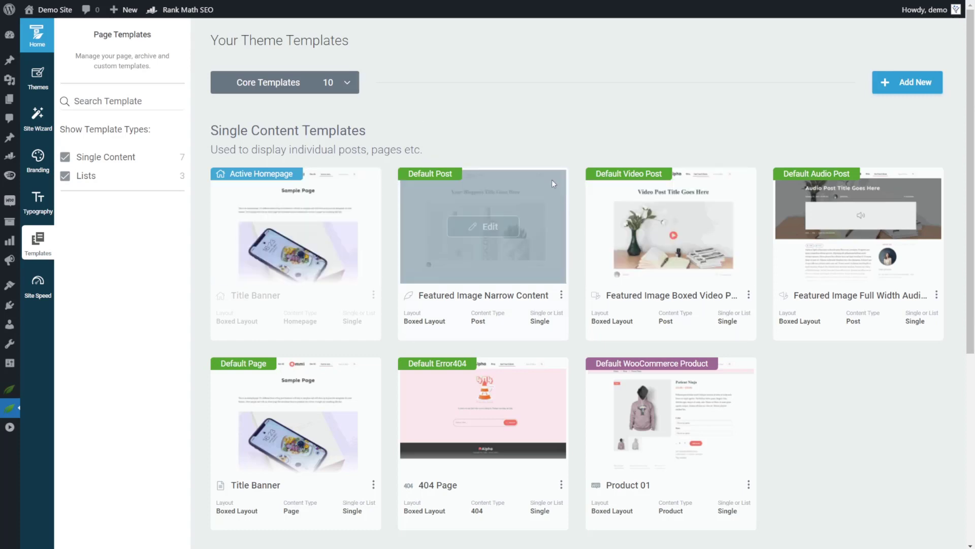
{"action": "mouse_move", "coordinate": [326, 192]}
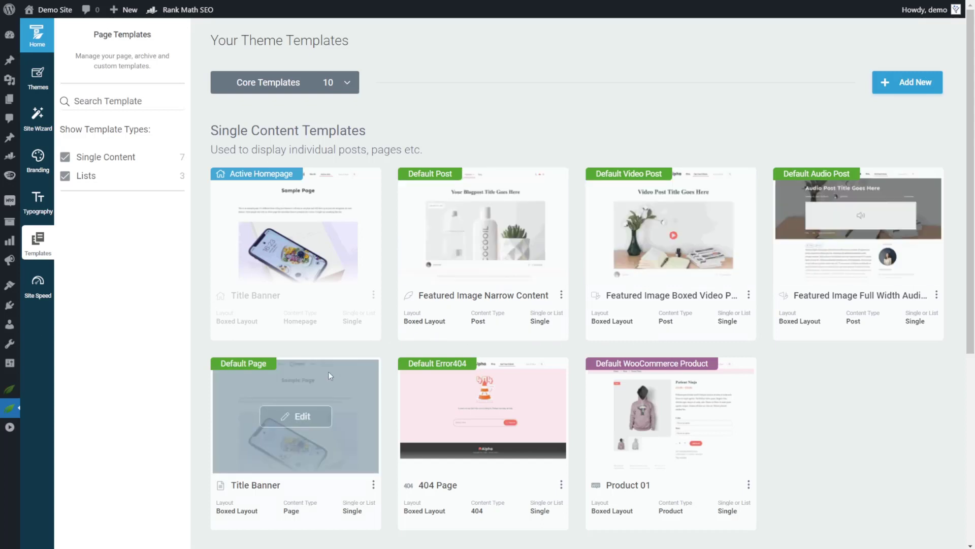
{"action": "mouse_move", "coordinate": [665, 375]}
{"action": "mouse_move", "coordinate": [256, 197]}
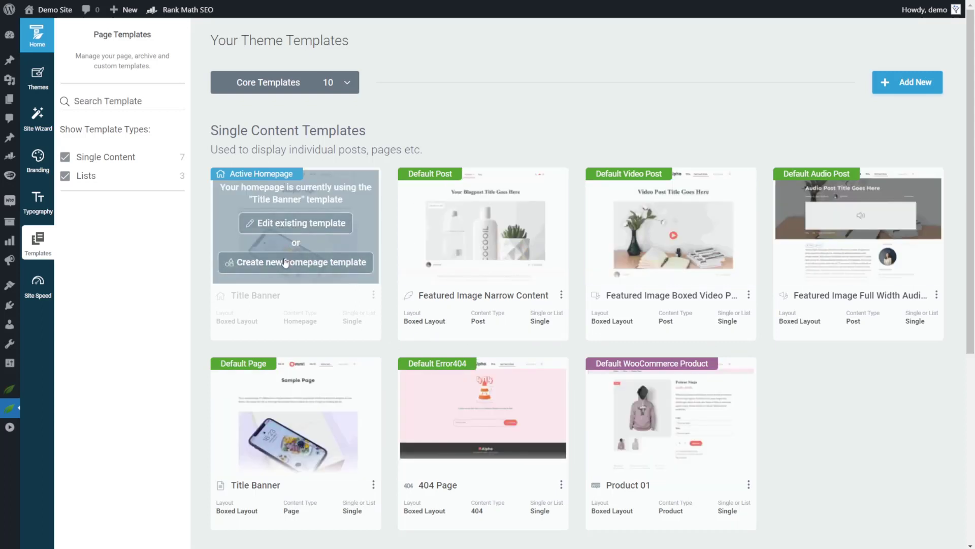
{"action": "left_click", "coordinate": [293, 268]}
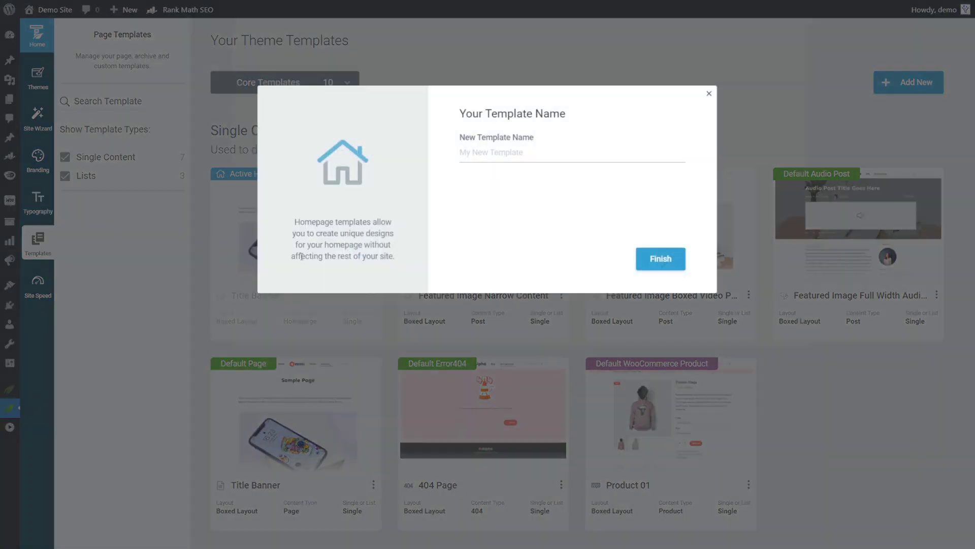
{"action": "type", "text": "My Homepage"}
{"action": "left_click", "coordinate": [654, 260]}
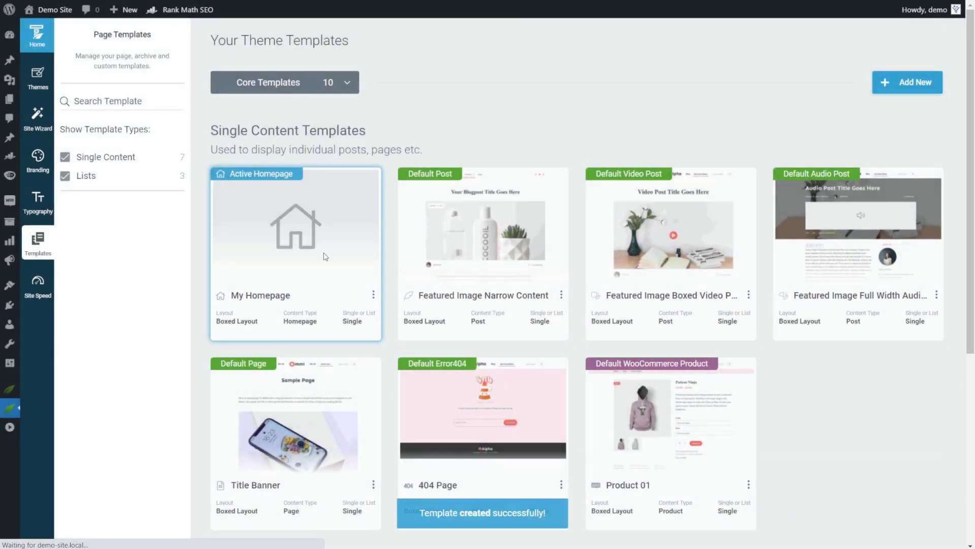
Examine the reference restaurant site's sections and pages, ending on its homepage.
{"action": "mouse_move", "coordinate": [317, 238]}
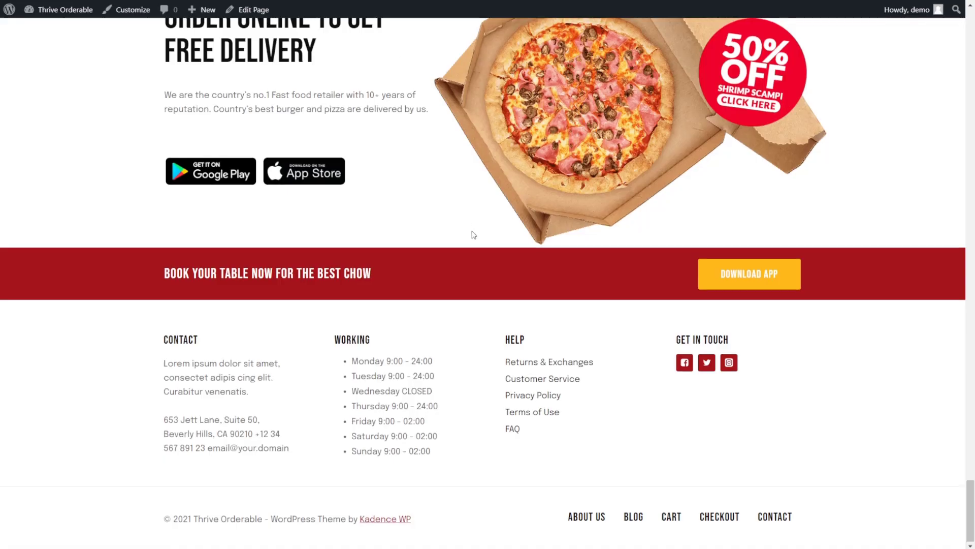
{"action": "scroll", "coordinate": [472, 233], "scroll_direction": "up", "scroll_amount": 10}
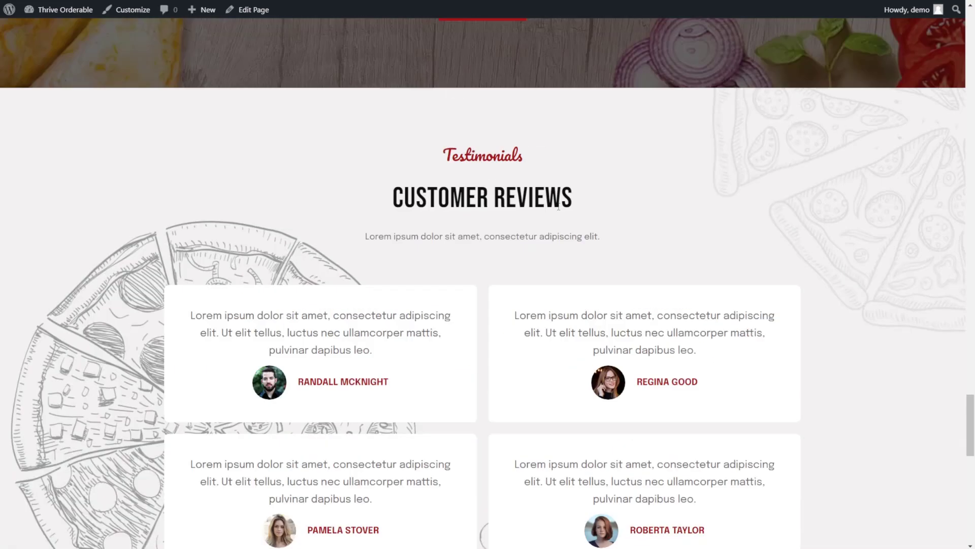
{"action": "scroll", "coordinate": [558, 207], "scroll_direction": "up", "scroll_amount": 2}
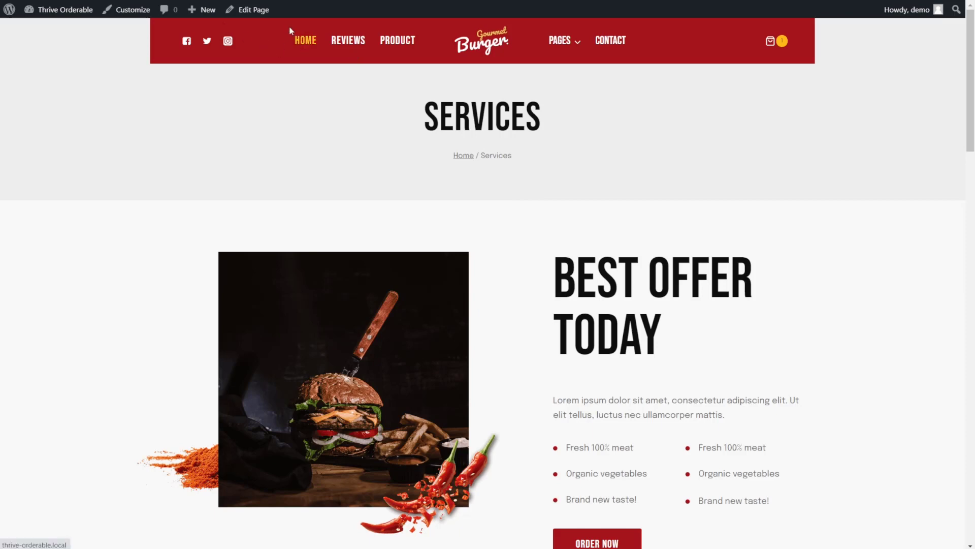
{"action": "left_click", "coordinate": [305, 40]}
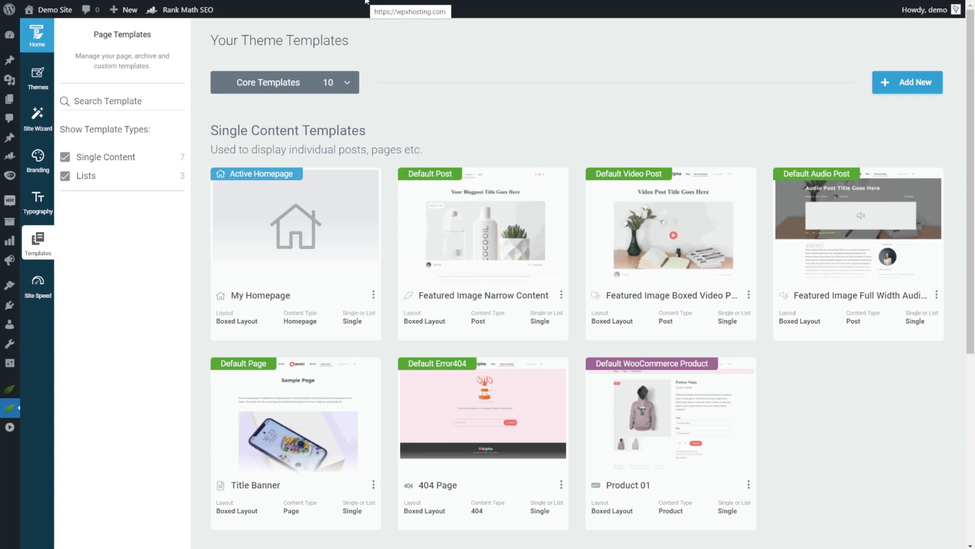
Open the theme's Default Typography set for editing and look over its text elements.
{"action": "left_click", "coordinate": [33, 213]}
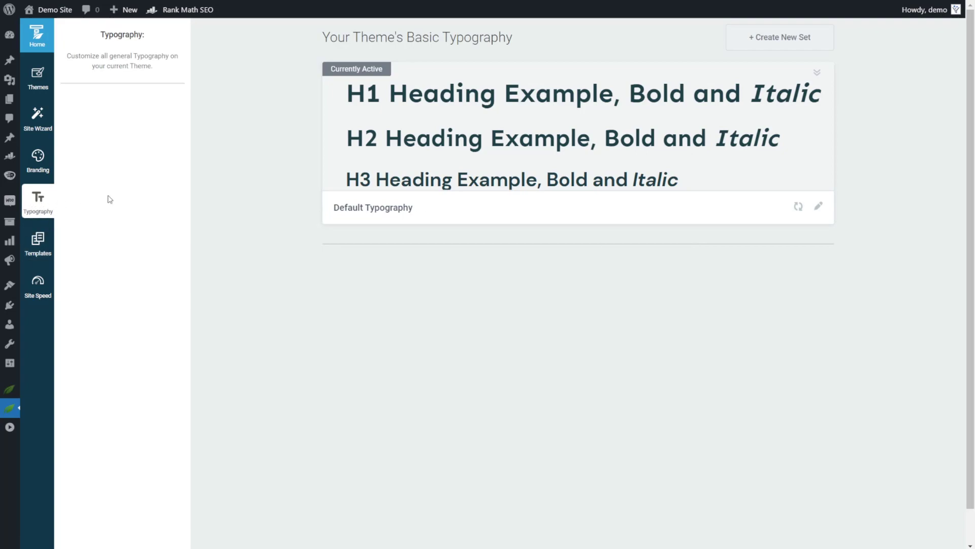
{"action": "left_click", "coordinate": [818, 206]}
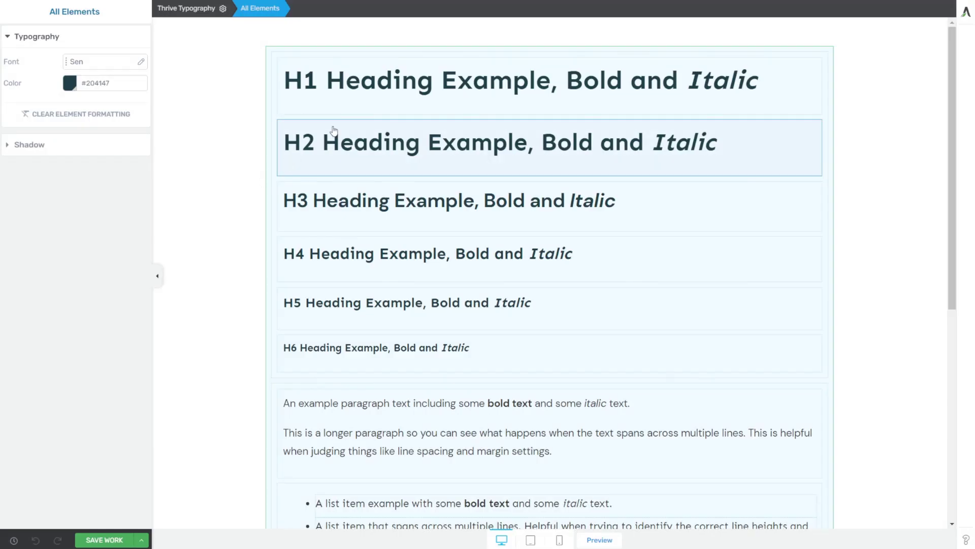
{"action": "scroll", "coordinate": [422, 348], "scroll_direction": "down", "scroll_amount": 2}
{"action": "scroll", "coordinate": [421, 348], "scroll_direction": "down", "scroll_amount": 8}
{"action": "scroll", "coordinate": [413, 241], "scroll_direction": "up", "scroll_amount": 10}
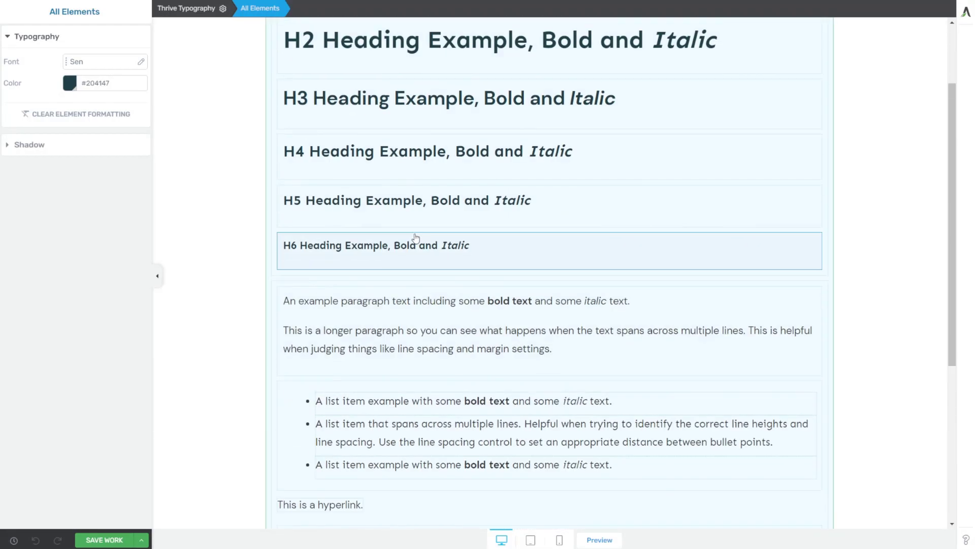
Set the font of all headings to the Google font Bebas Neue and turn off their bold formatting.
{"action": "left_click", "coordinate": [275, 87]}
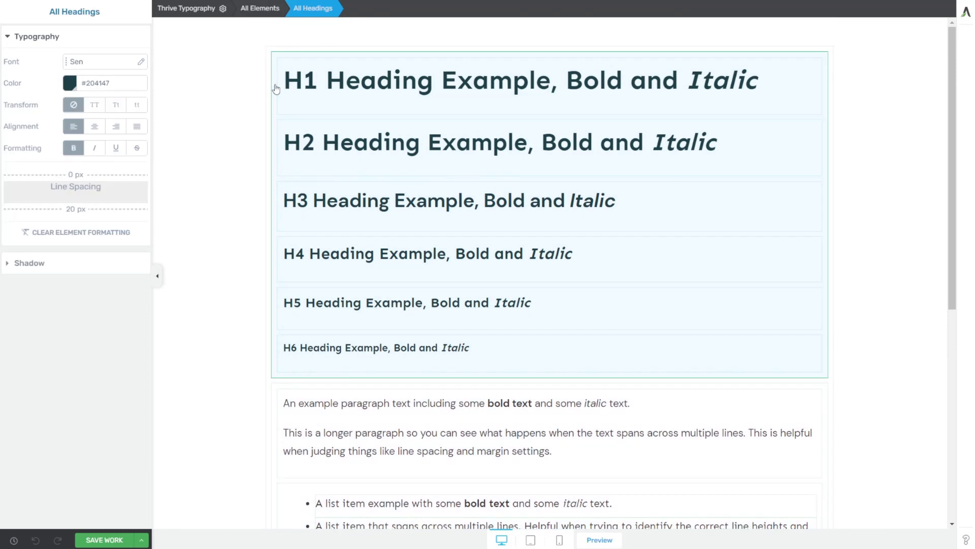
{"action": "left_click", "coordinate": [141, 61]}
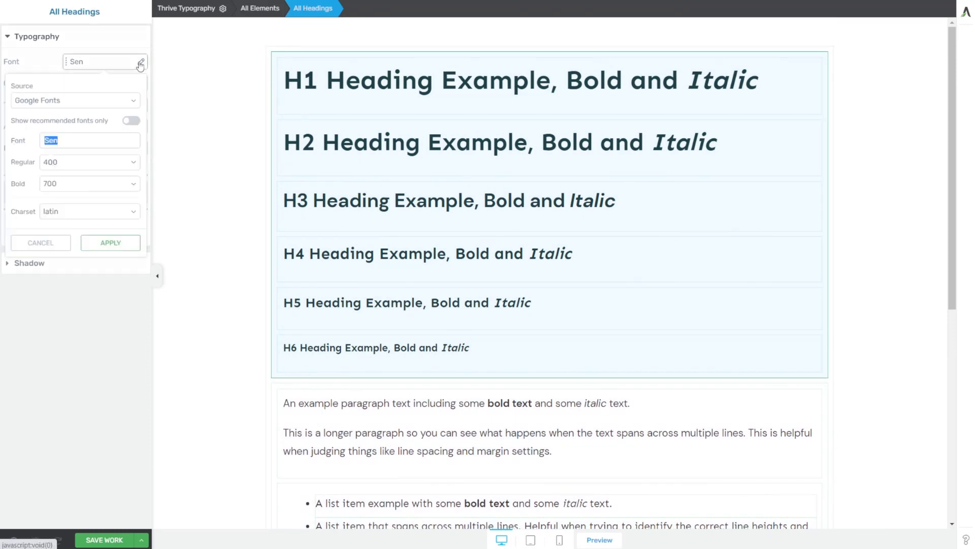
{"action": "type", "text": "Bebas"}
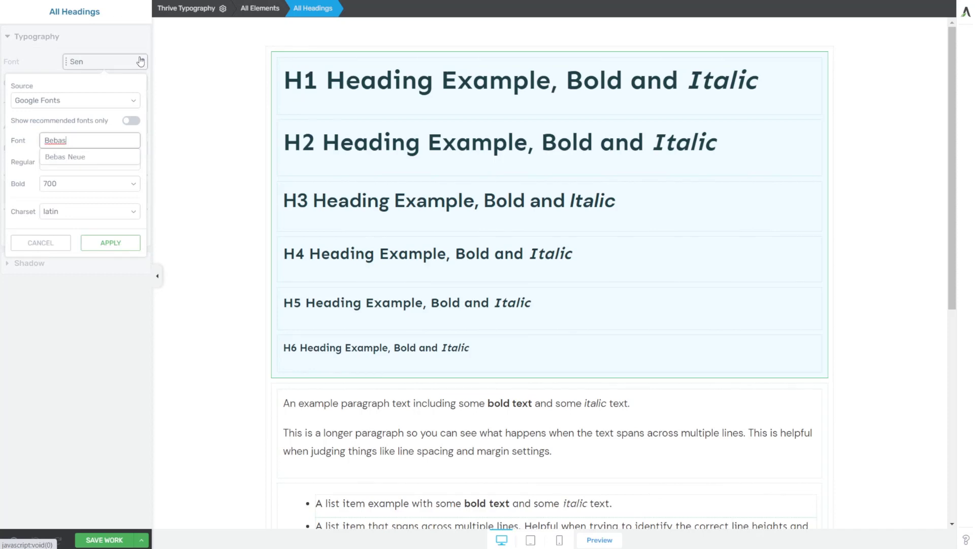
{"action": "left_click", "coordinate": [81, 158]}
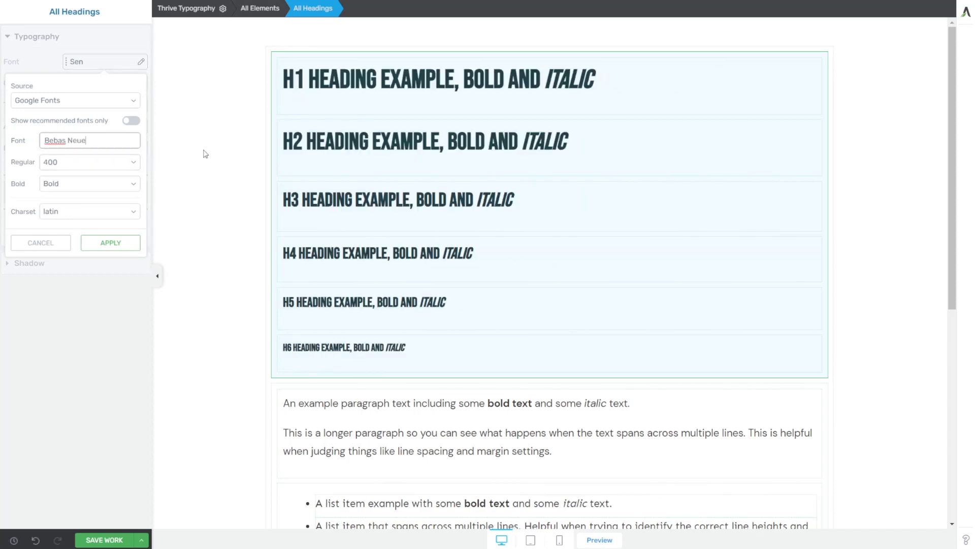
{"action": "left_click", "coordinate": [109, 242]}
{"action": "left_click", "coordinate": [74, 148]}
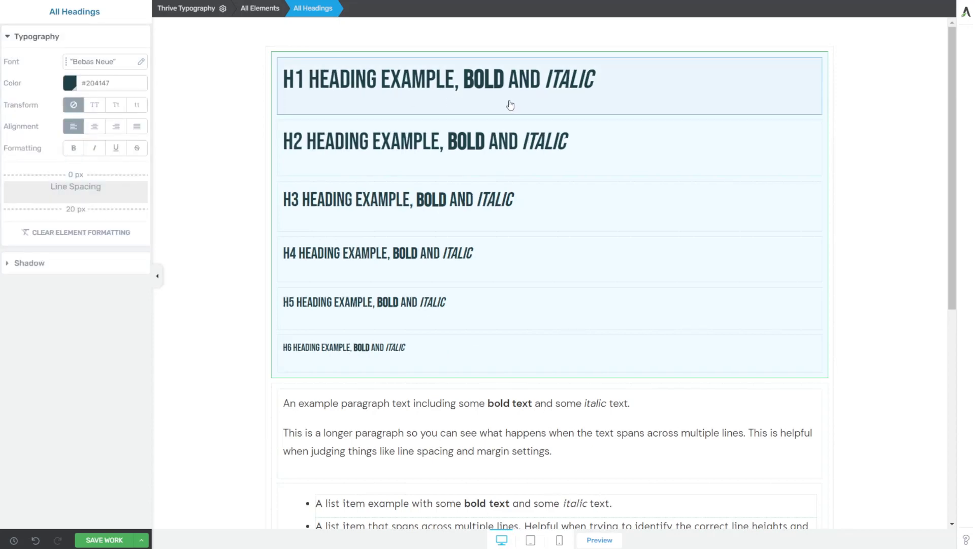
Unlink the colour of all headings from the theme colour and set it to #0e0e0e.
{"action": "left_click", "coordinate": [70, 84]}
{"action": "left_click", "coordinate": [75, 152]}
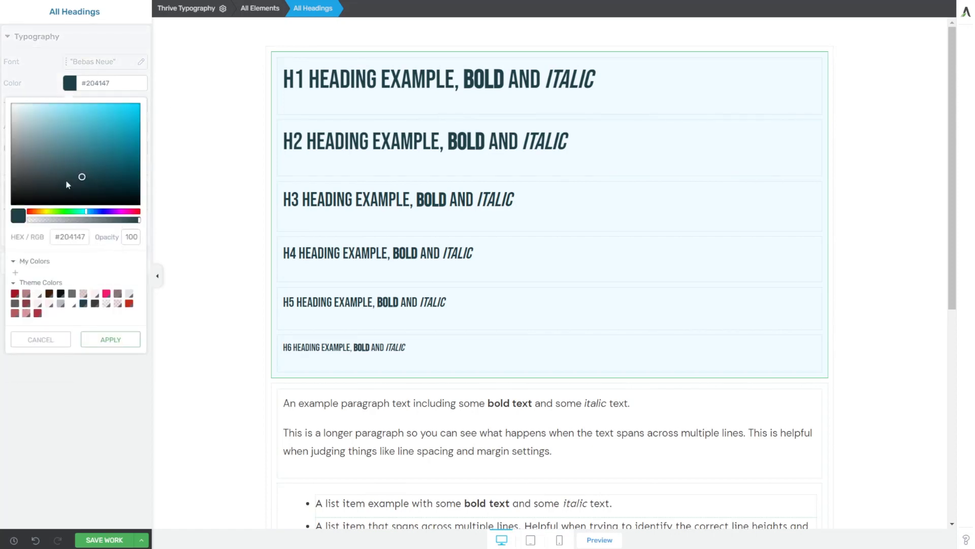
{"action": "double_click", "coordinate": [83, 237]}
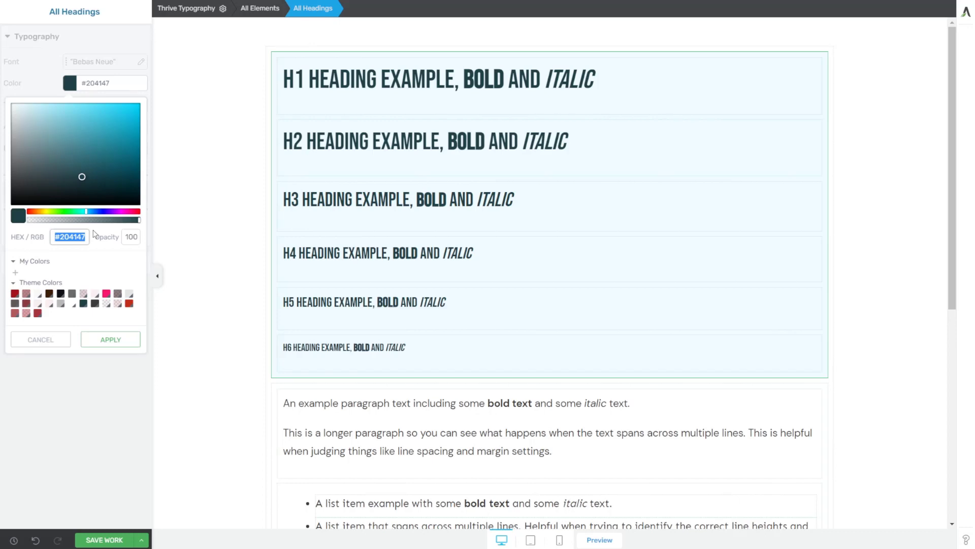
{"action": "type", "text": "0e0e0e"}
{"action": "left_click", "coordinate": [103, 340]}
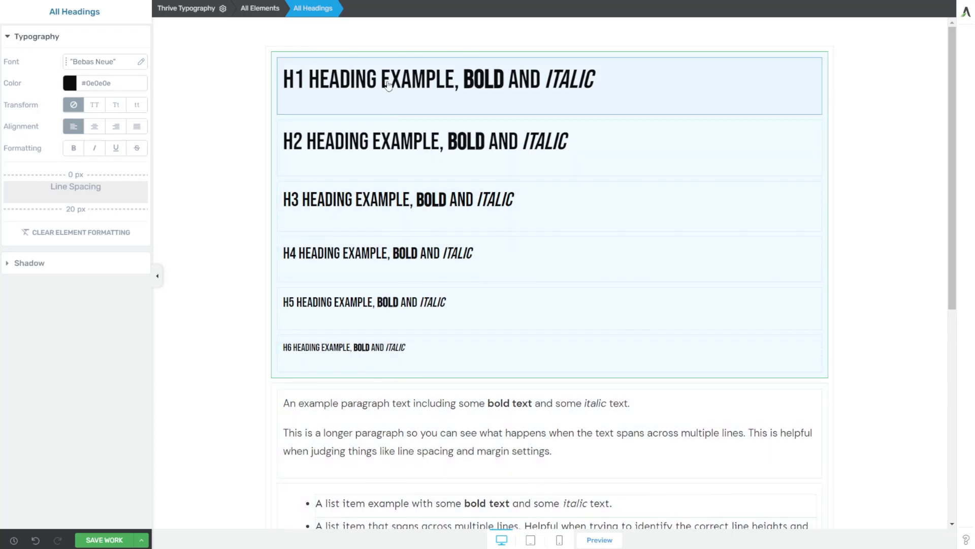
Set the font of all non-heading texts to the Google font Epilogue.
{"action": "left_click", "coordinate": [283, 409]}
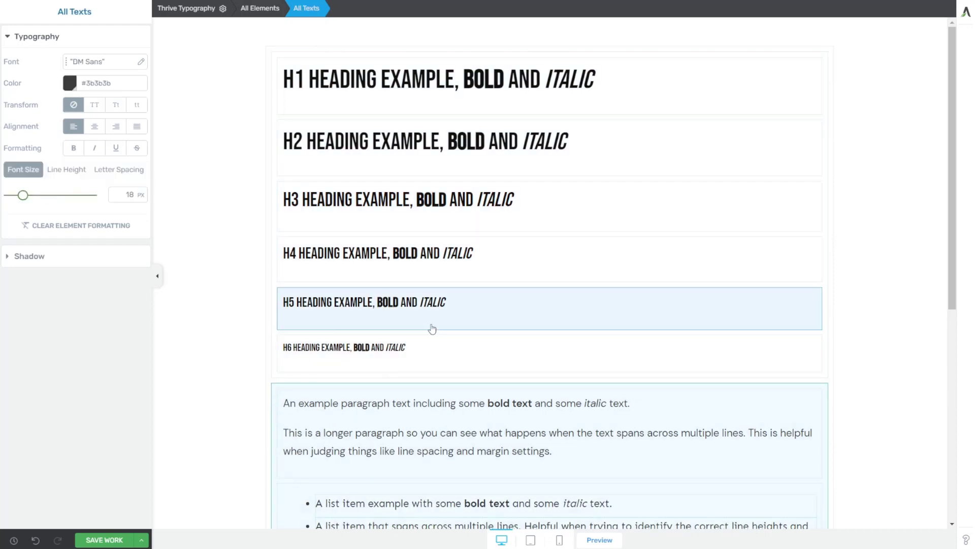
{"action": "scroll", "coordinate": [433, 328], "scroll_direction": "down", "scroll_amount": 2}
{"action": "scroll", "coordinate": [358, 298], "scroll_direction": "down", "scroll_amount": 2}
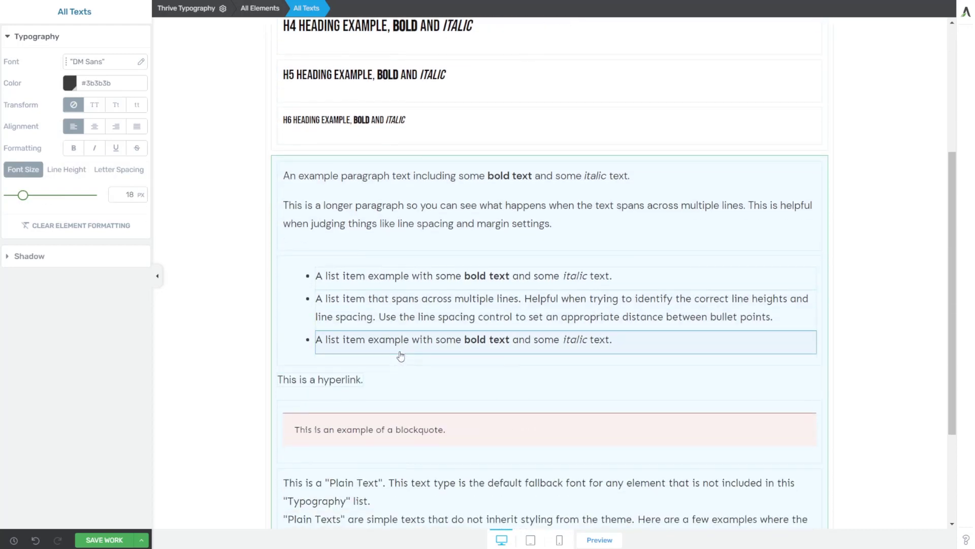
{"action": "left_click", "coordinate": [95, 63]}
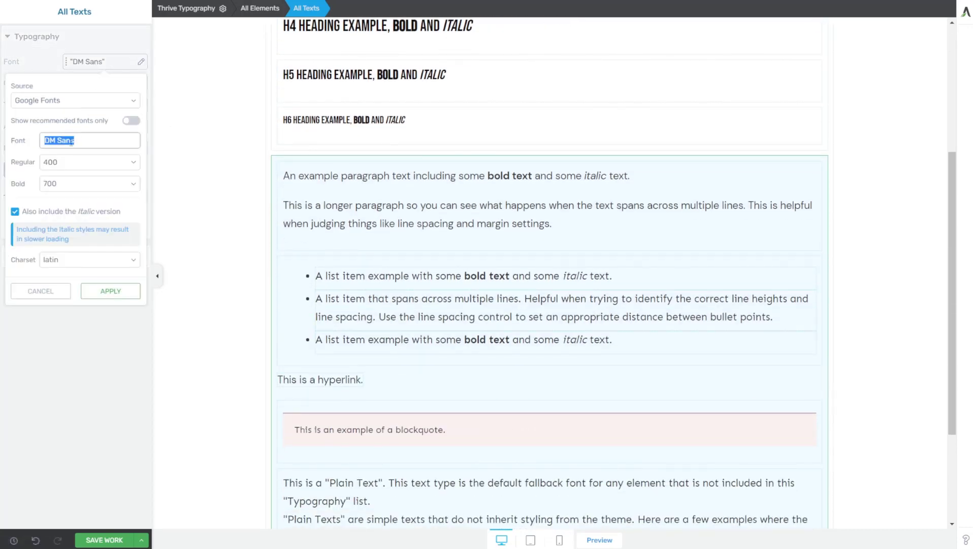
{"action": "type", "text": "epilo"}
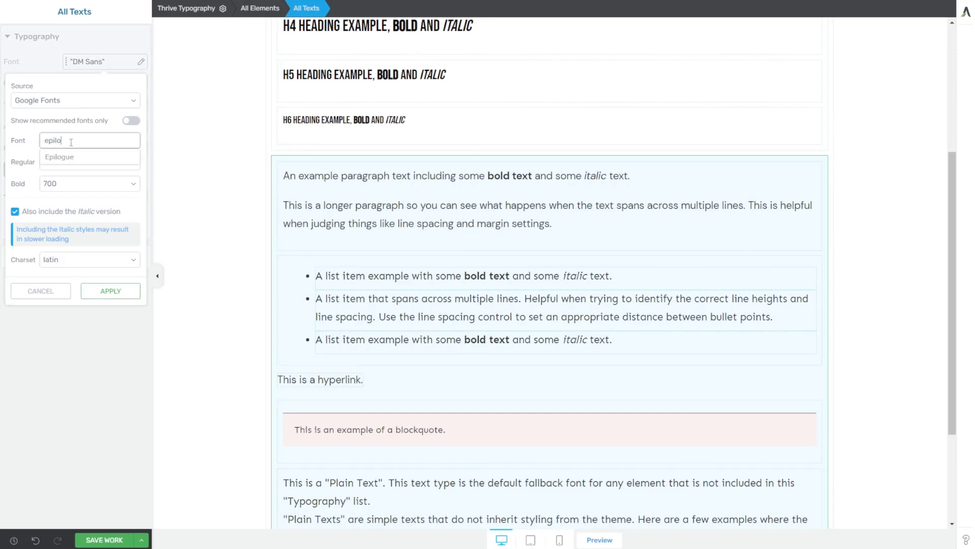
{"action": "type", "text": "gue"}
{"action": "key", "text": "BackSpace"}
{"action": "type", "text": "u"}
{"action": "left_click", "coordinate": [83, 157]}
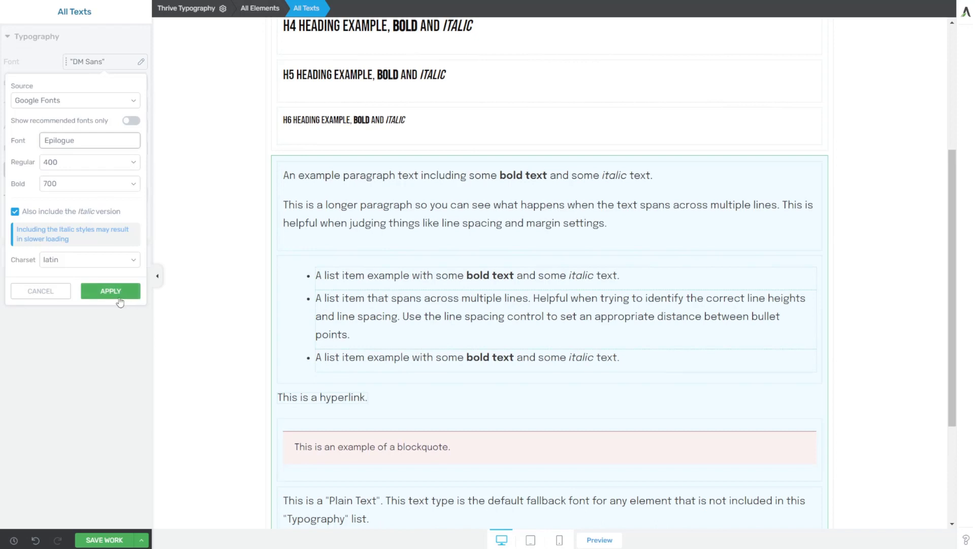
{"action": "left_click", "coordinate": [116, 292]}
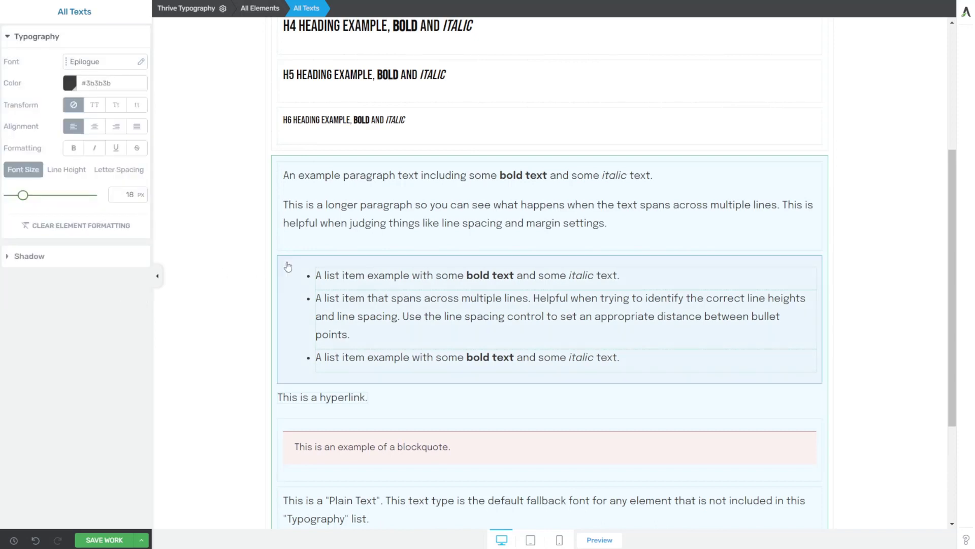
Set the font size of all non-heading texts to 15 px and check the text samples.
{"action": "double_click", "coordinate": [130, 197]}
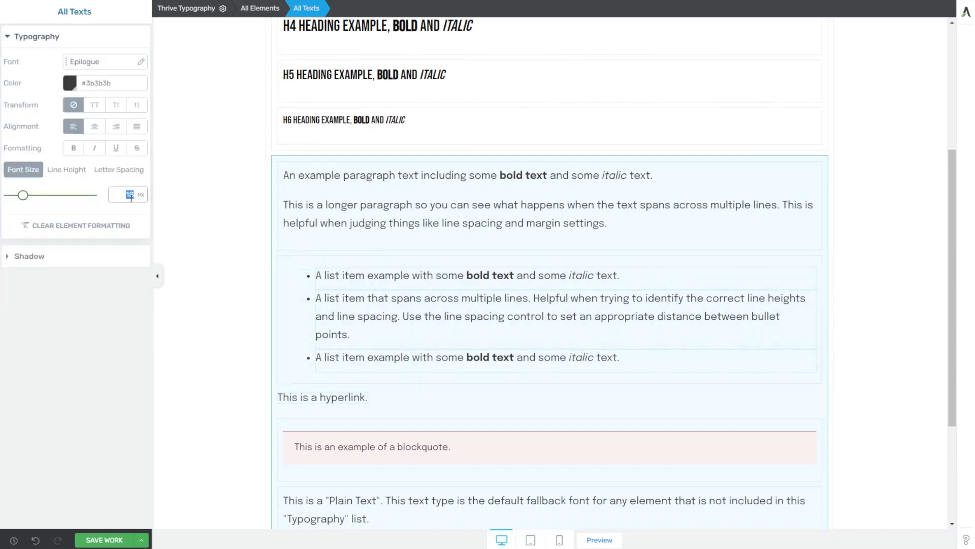
{"action": "type", "text": "15"}
{"action": "left_click", "coordinate": [214, 196]}
{"action": "scroll", "coordinate": [224, 197], "scroll_direction": "up", "scroll_amount": 5}
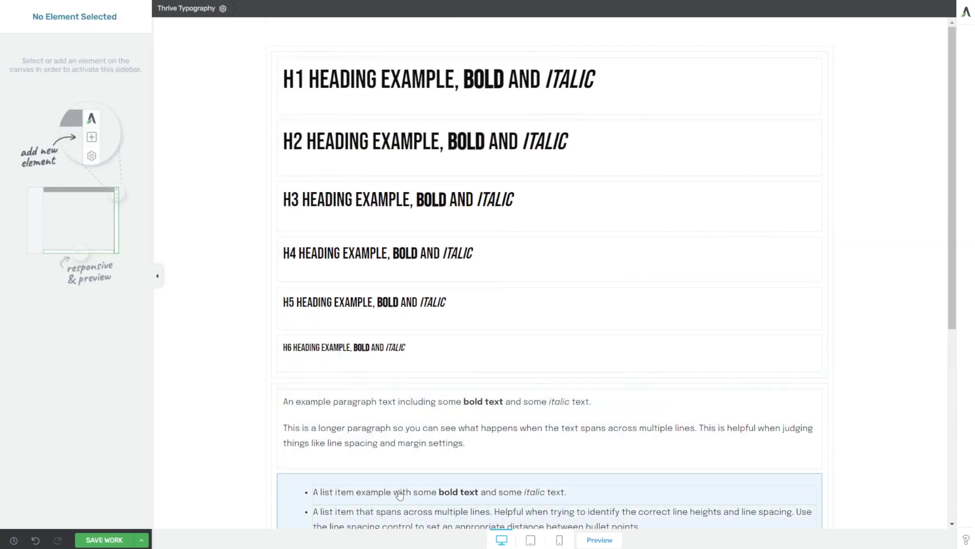
{"action": "scroll", "coordinate": [401, 437], "scroll_direction": "down", "scroll_amount": 6}
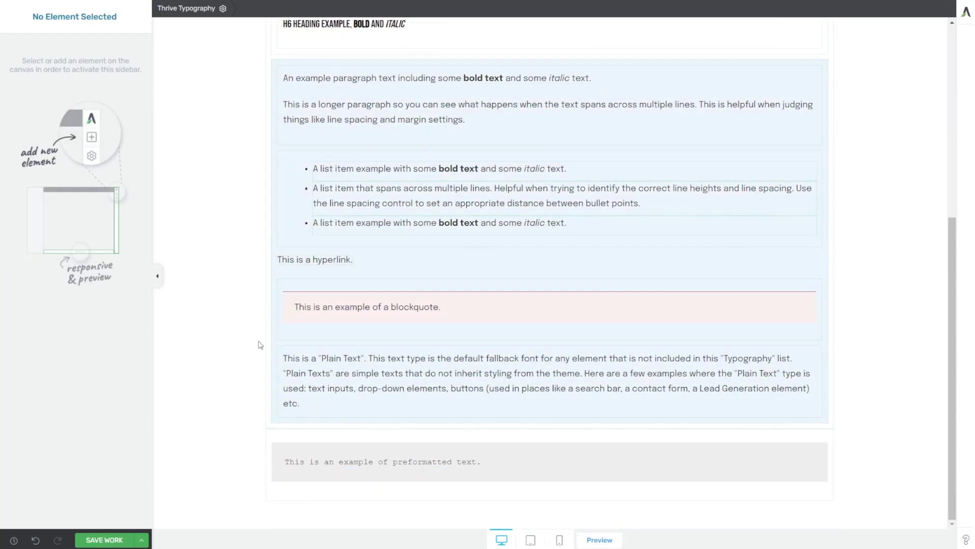
{"action": "scroll", "coordinate": [253, 335], "scroll_direction": "up", "scroll_amount": 3}
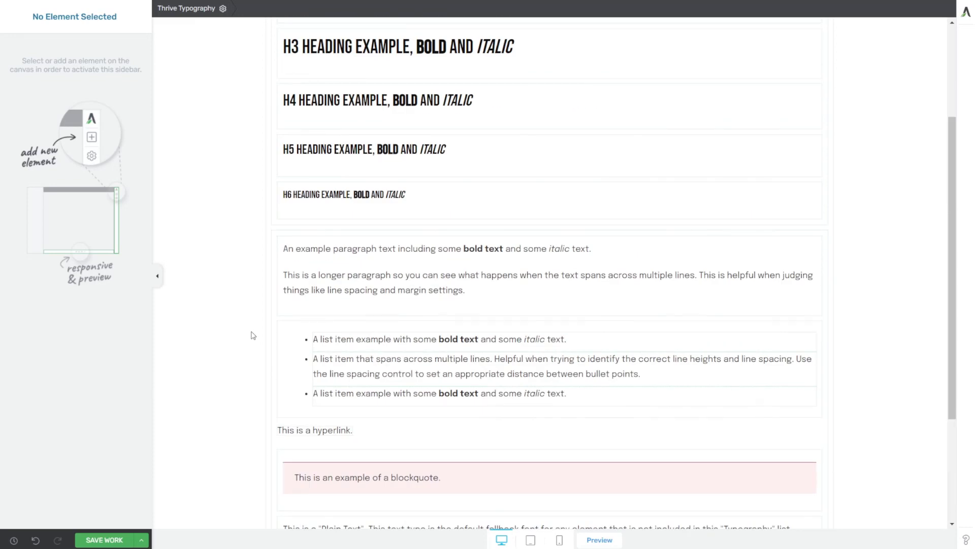
Unlink the colour of all non-heading texts from the theme colour and set it to #0e0e0e.
{"action": "left_click", "coordinate": [276, 247]}
{"action": "left_click", "coordinate": [83, 88]}
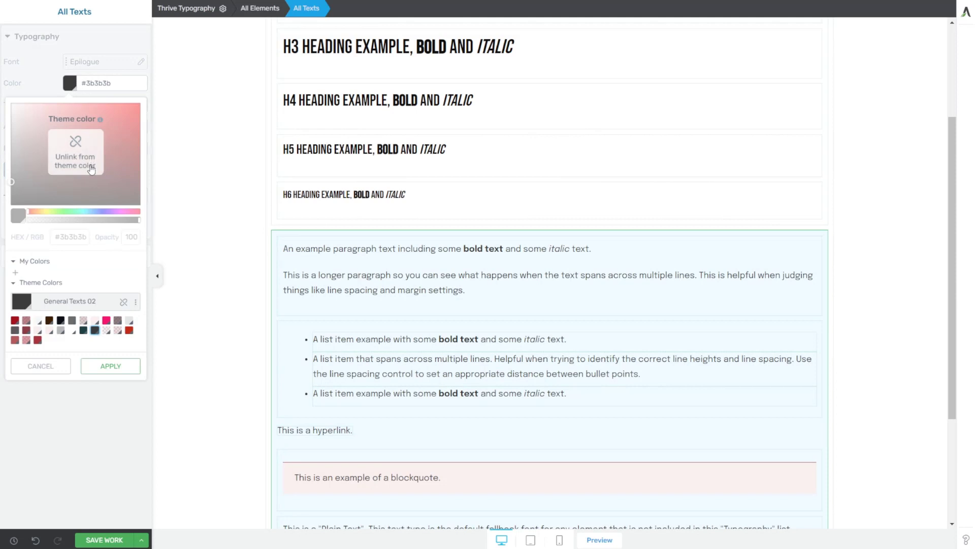
{"action": "triple_click", "coordinate": [82, 237]}
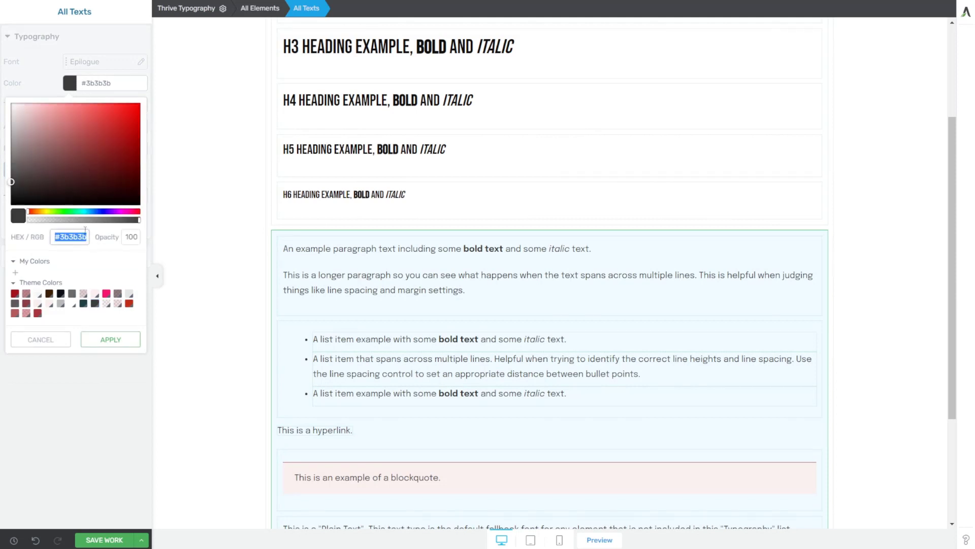
{"action": "type", "text": "0e0e0e"}
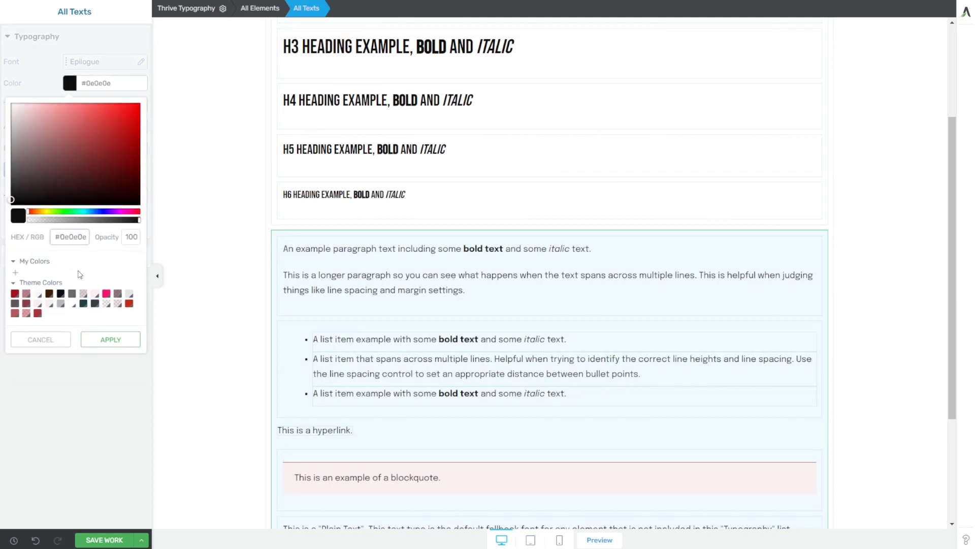
{"action": "left_click", "coordinate": [110, 339]}
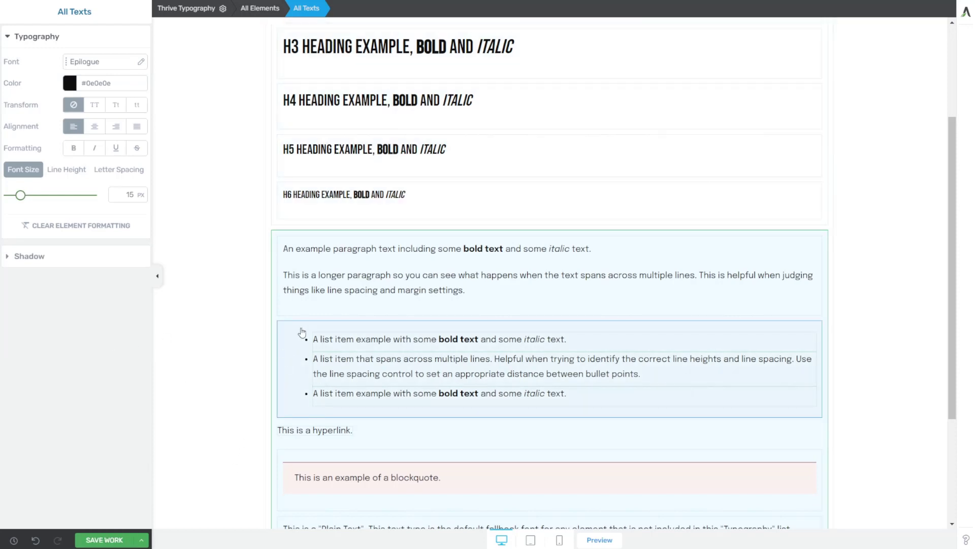
{"action": "scroll", "coordinate": [308, 350], "scroll_direction": "down", "scroll_amount": 3}
{"action": "scroll", "coordinate": [307, 366], "scroll_direction": "up", "scroll_amount": 5}
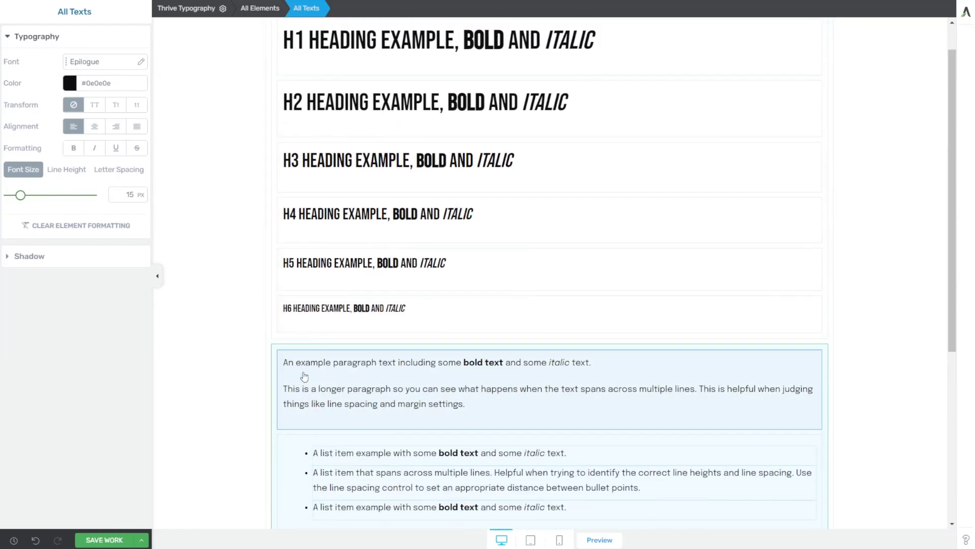
Check the typography of the individual heading levels and save the typography set.
{"action": "scroll", "coordinate": [304, 376], "scroll_direction": "up", "scroll_amount": 1}
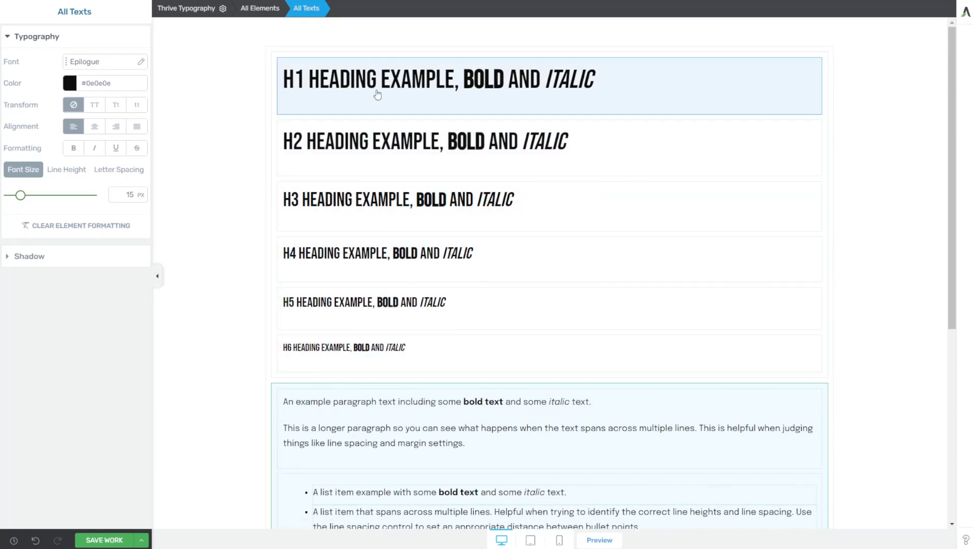
{"action": "left_click", "coordinate": [376, 96]}
{"action": "left_click", "coordinate": [370, 158]}
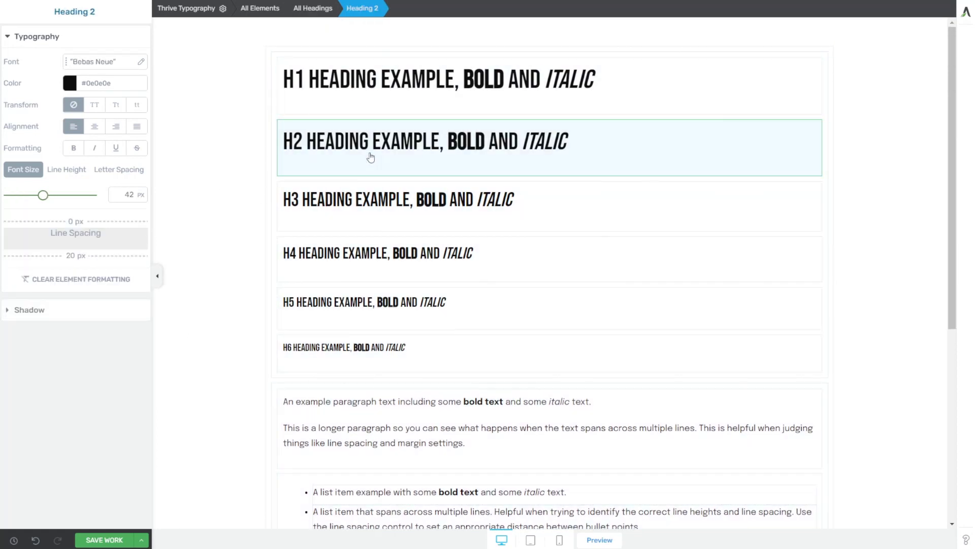
{"action": "left_click", "coordinate": [370, 211]}
{"action": "left_click", "coordinate": [343, 261]}
{"action": "left_click", "coordinate": [200, 306]}
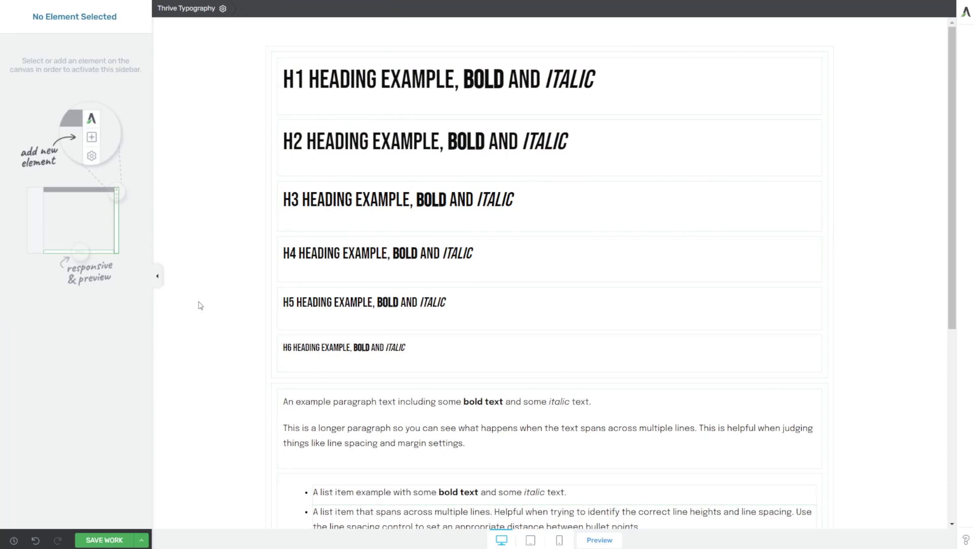
{"action": "left_click", "coordinate": [108, 540]}
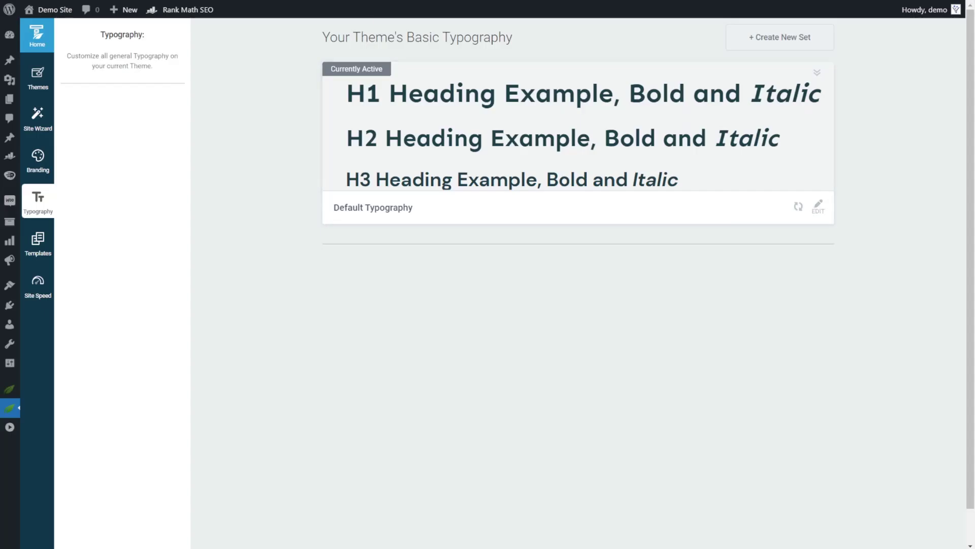
Go to the theme templates and open the My Homepage template for editing.
{"action": "left_click", "coordinate": [336, 98]}
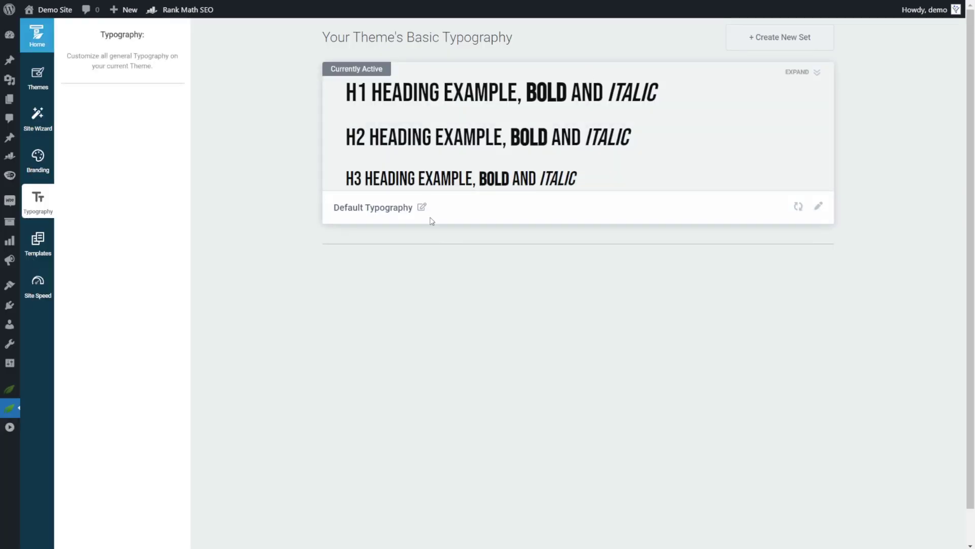
{"action": "left_click", "coordinate": [37, 243]}
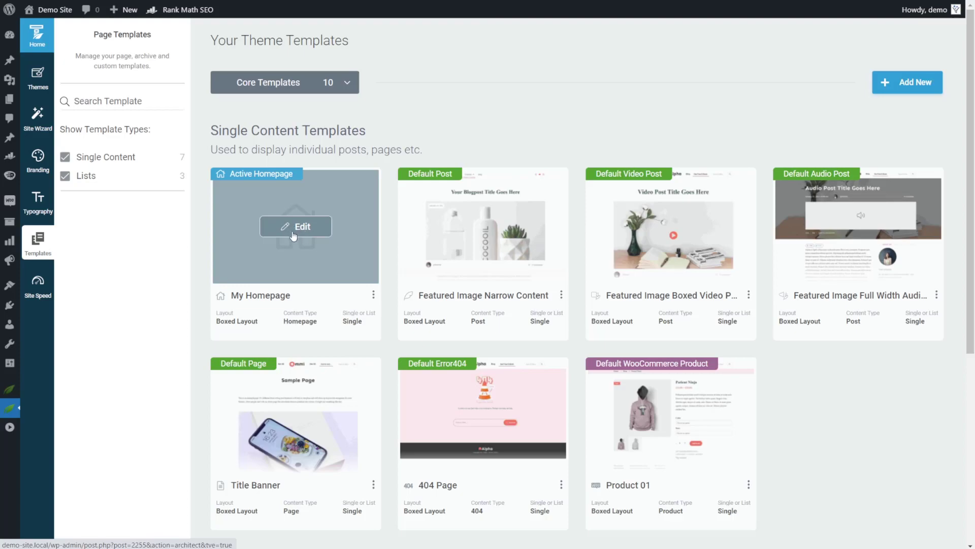
{"action": "left_click", "coordinate": [293, 234]}
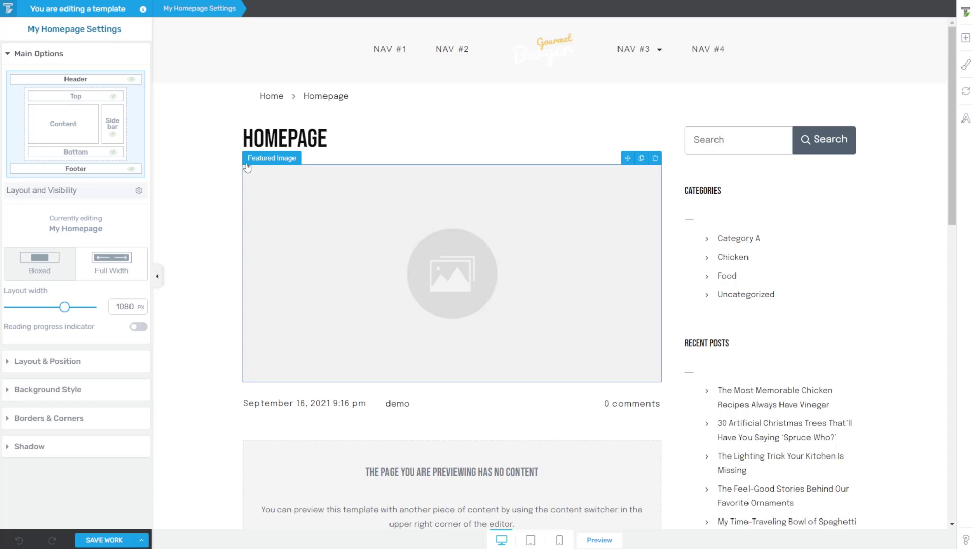
Hide the template's sidebar and top section, and delete the page title and featured image.
{"action": "left_click", "coordinate": [112, 134]}
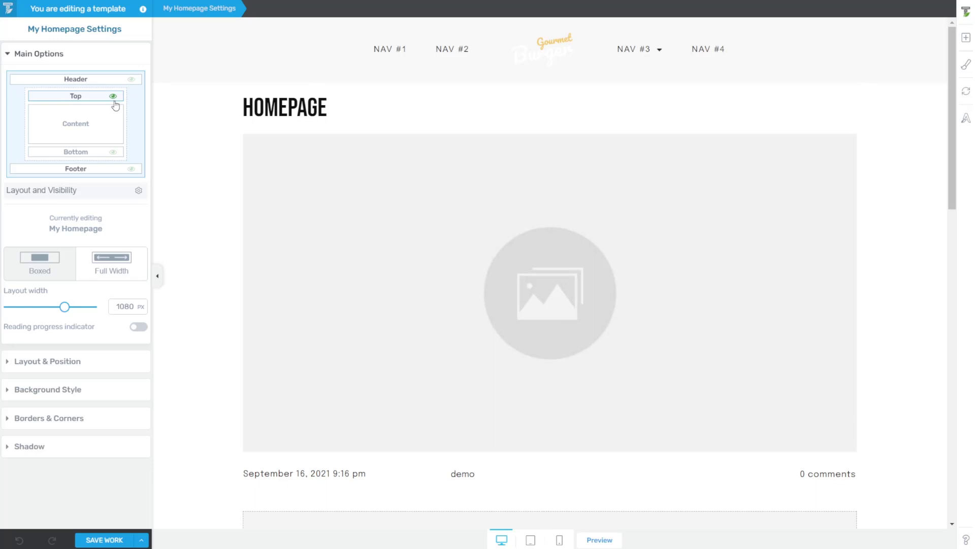
{"action": "left_click", "coordinate": [851, 84]}
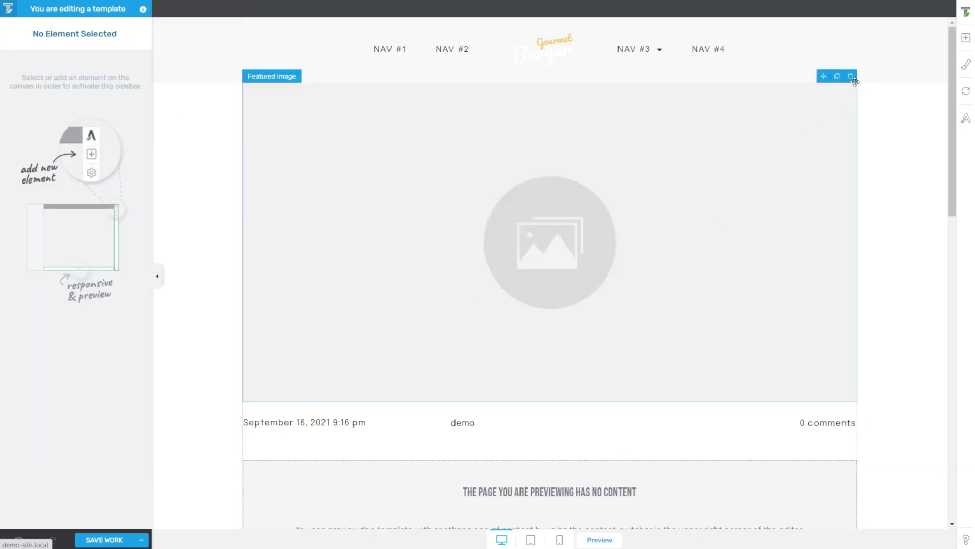
{"action": "left_click", "coordinate": [852, 77]}
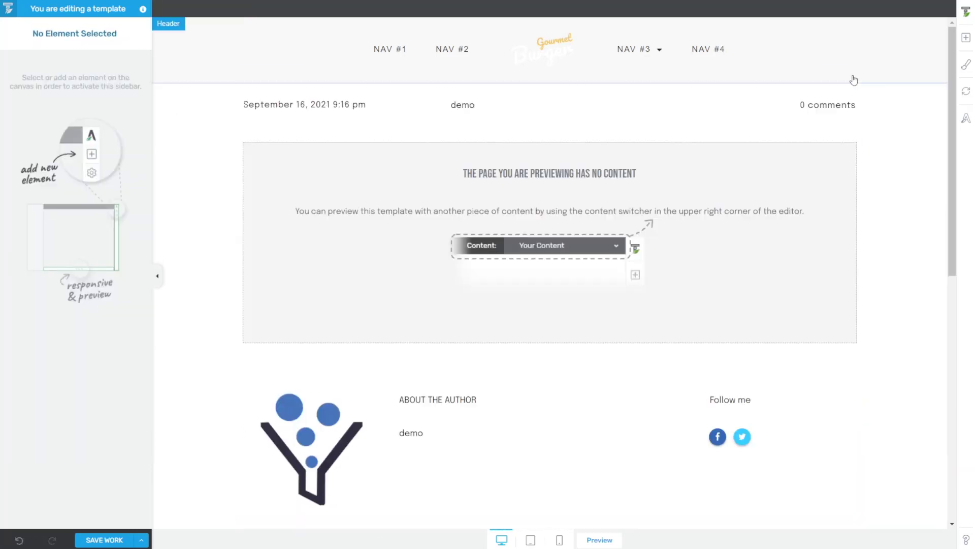
Delete the post meta row, the About the Author box and the comments section from the homepage template.
{"action": "left_click", "coordinate": [741, 92]}
{"action": "left_click", "coordinate": [741, 93]}
{"action": "left_click", "coordinate": [851, 82]}
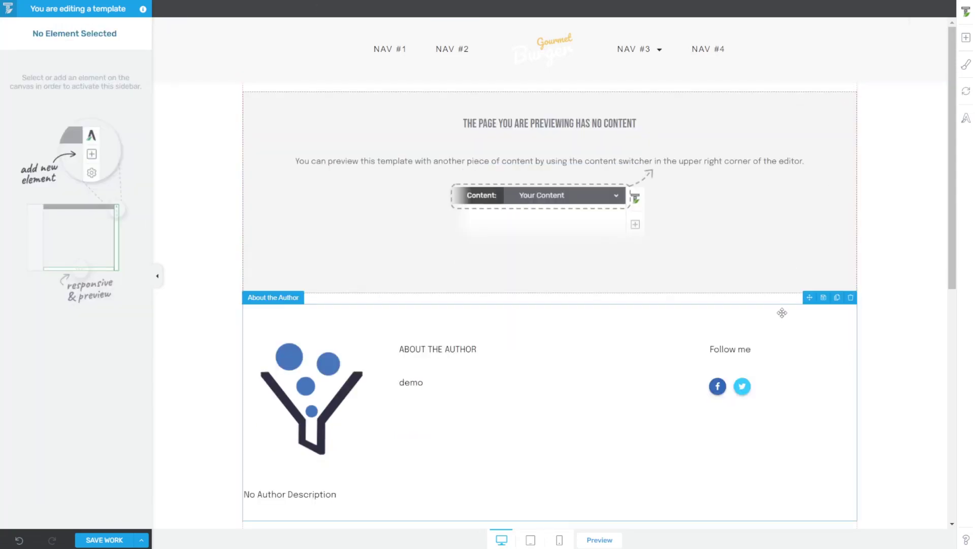
{"action": "left_click", "coordinate": [851, 297]}
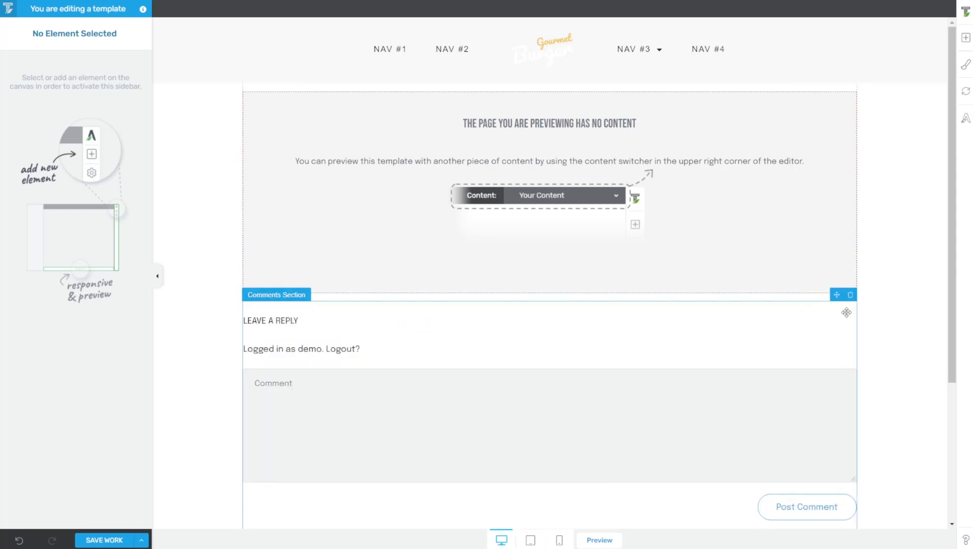
{"action": "left_click", "coordinate": [851, 294]}
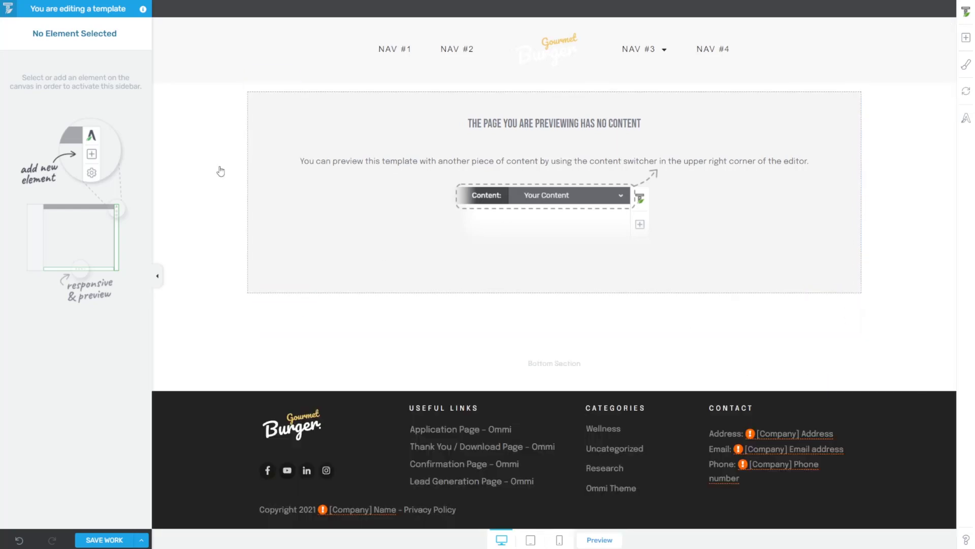
Select the template's bottom section and examine the booking banner above the footer on the reference site.
{"action": "left_click", "coordinate": [273, 343]}
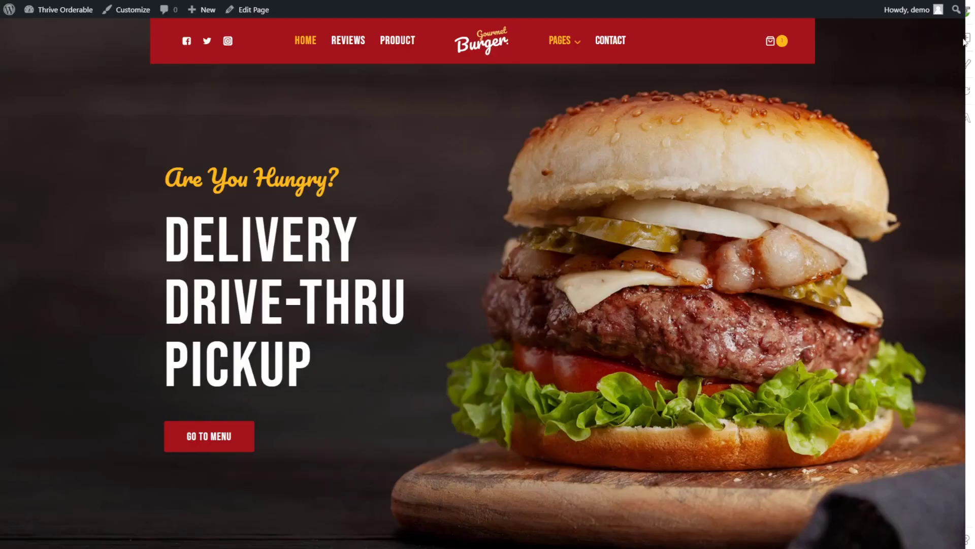
{"action": "scroll", "coordinate": [946, 74], "scroll_direction": "down", "scroll_amount": 5}
{"action": "left_click_drag", "start_coordinate": [970, 71], "coordinate": [971, 503]}
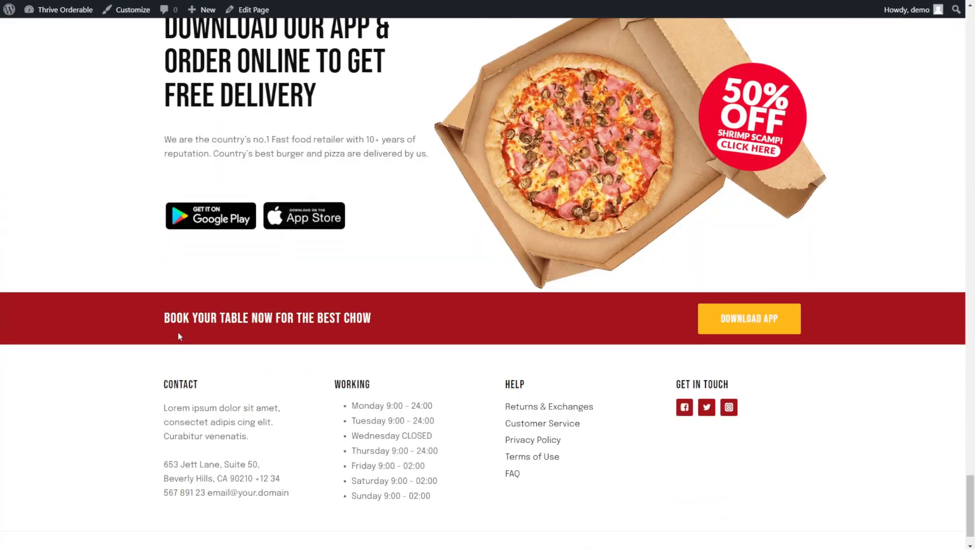
{"action": "left_click_drag", "start_coordinate": [163, 318], "coordinate": [468, 321]}
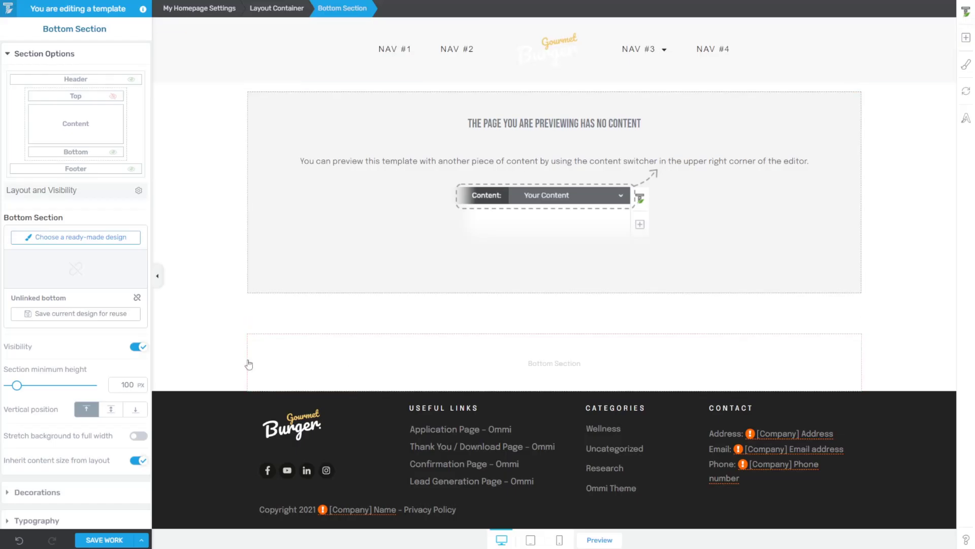
Give the bottom section a solid background colour of #a5141a at 100 opacity.
{"action": "scroll", "coordinate": [86, 427], "scroll_direction": "down", "scroll_amount": 3}
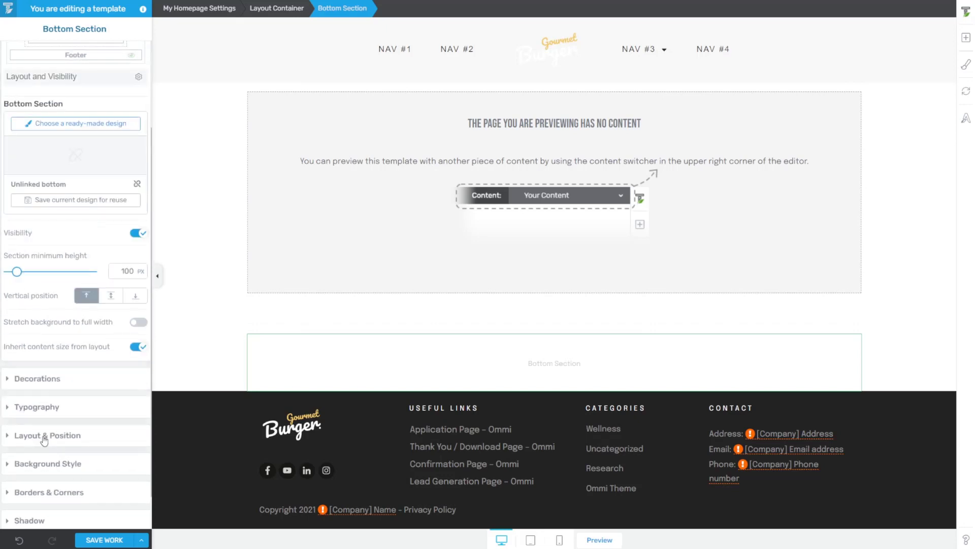
{"action": "left_click", "coordinate": [16, 464]}
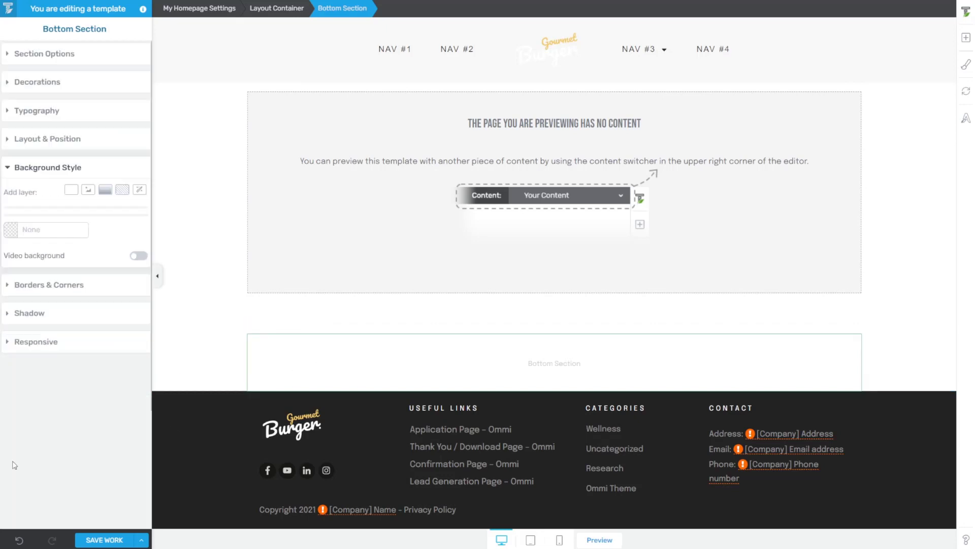
{"action": "left_click", "coordinate": [71, 189]}
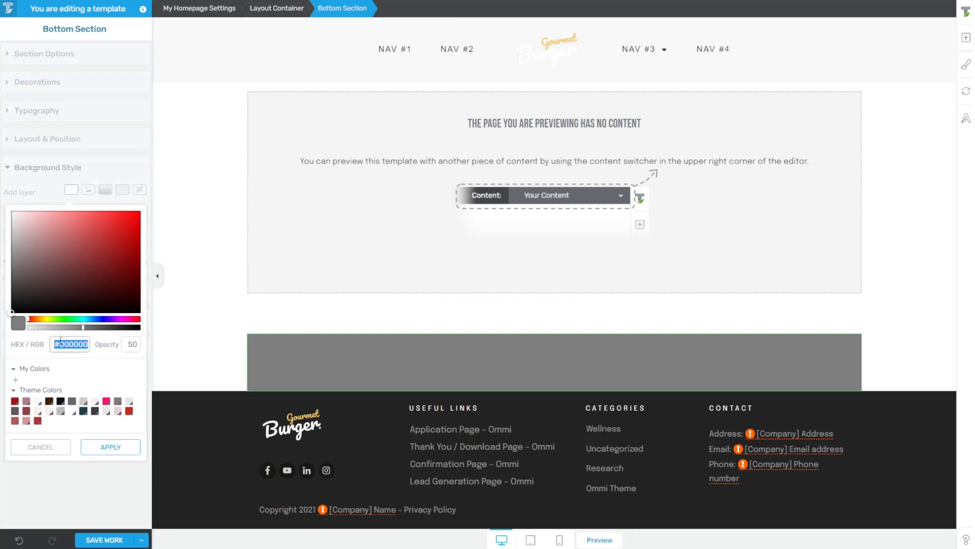
{"action": "type", "text": "#a5141a"}
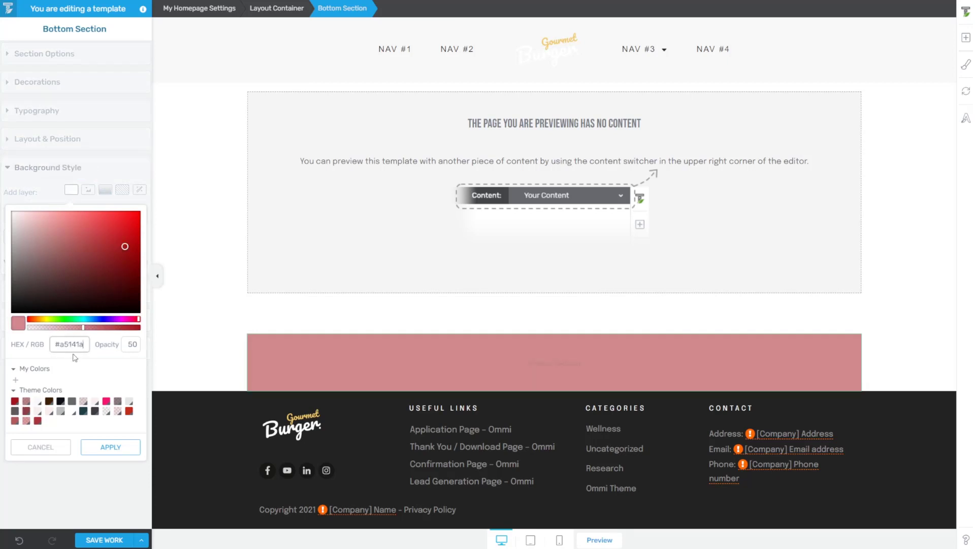
{"action": "left_click_drag", "start_coordinate": [90, 329], "coordinate": [149, 333]}
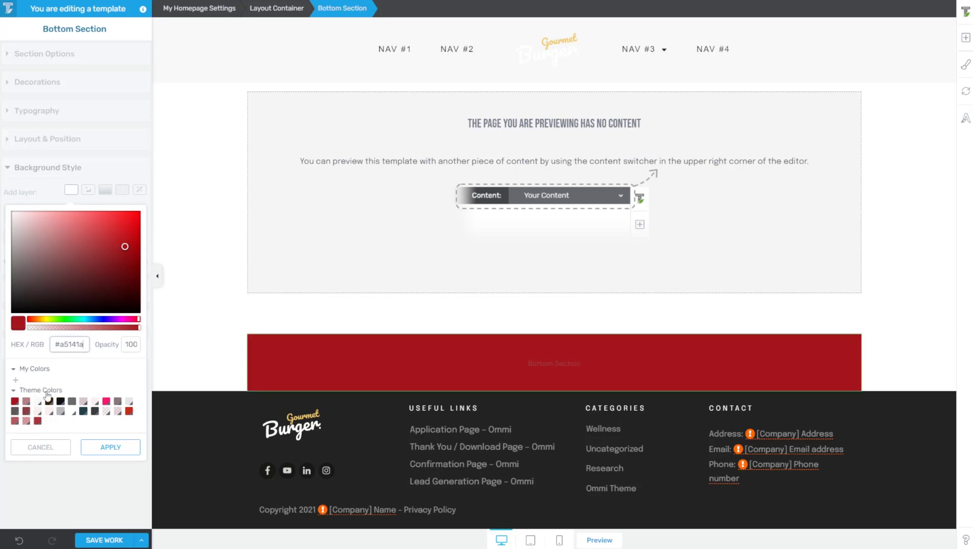
Save the red as a global colour for the bottom section and stretch its background to full width.
{"action": "left_click", "coordinate": [14, 384]}
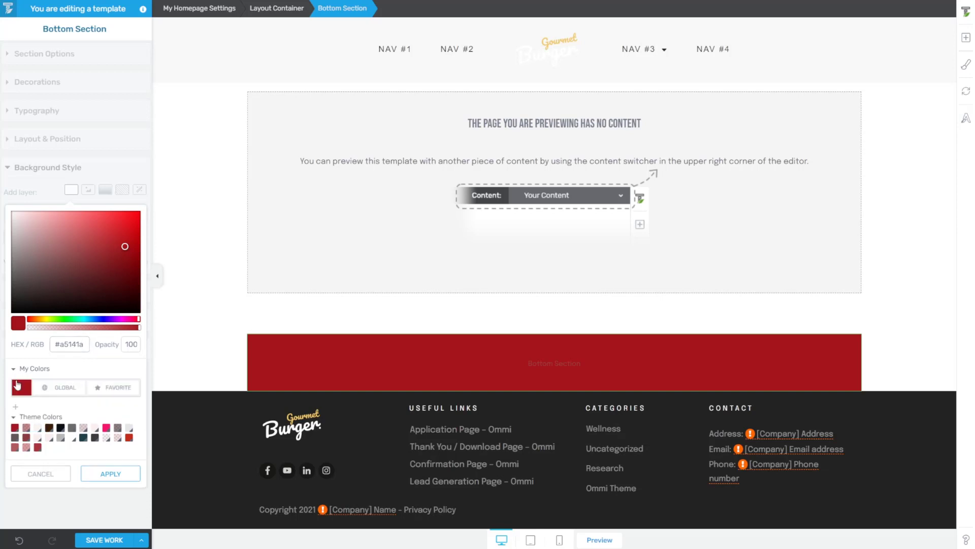
{"action": "left_click", "coordinate": [65, 388]}
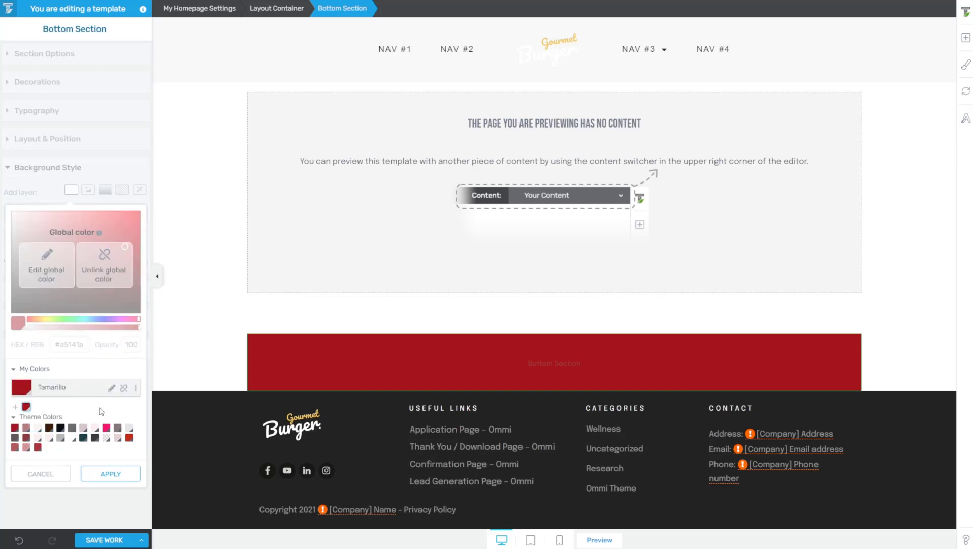
{"action": "left_click", "coordinate": [99, 473]}
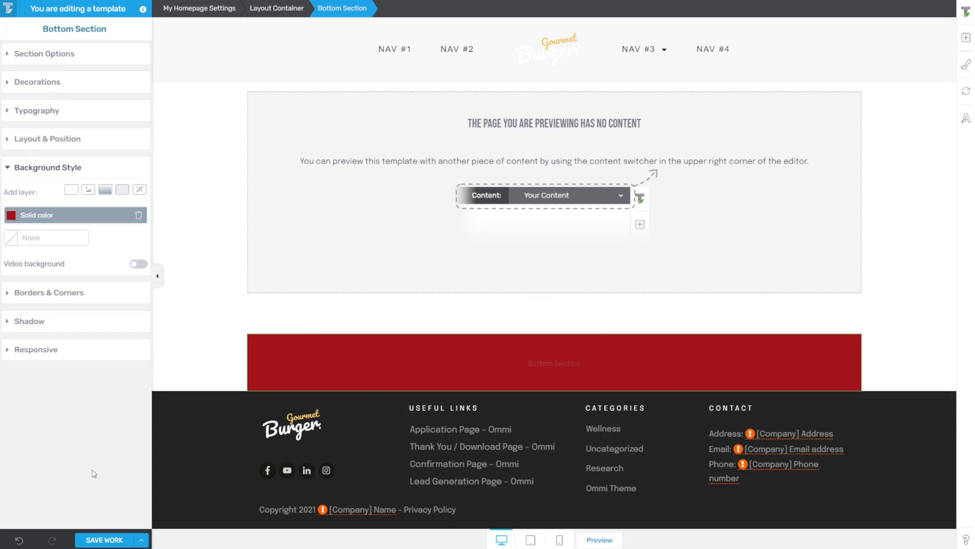
{"action": "left_click", "coordinate": [41, 55]}
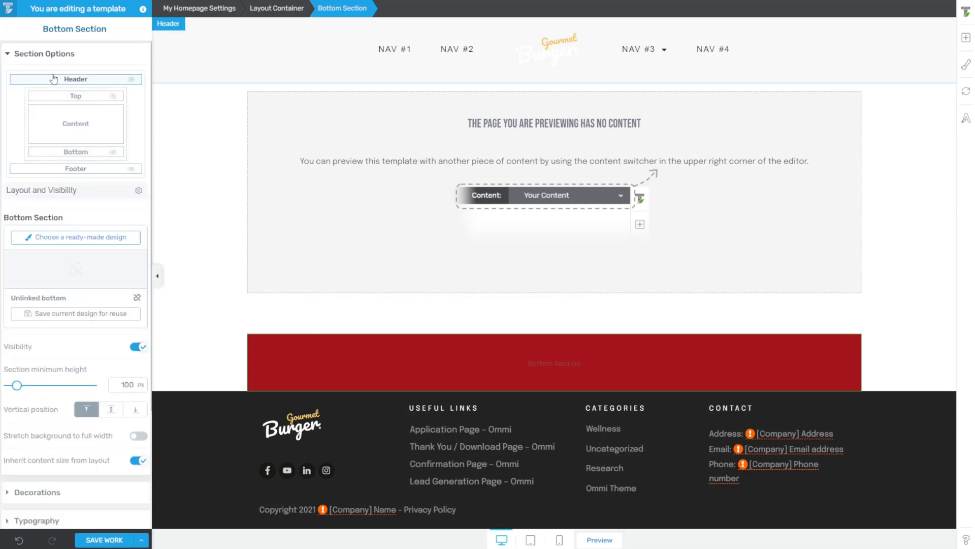
{"action": "left_click", "coordinate": [139, 435]}
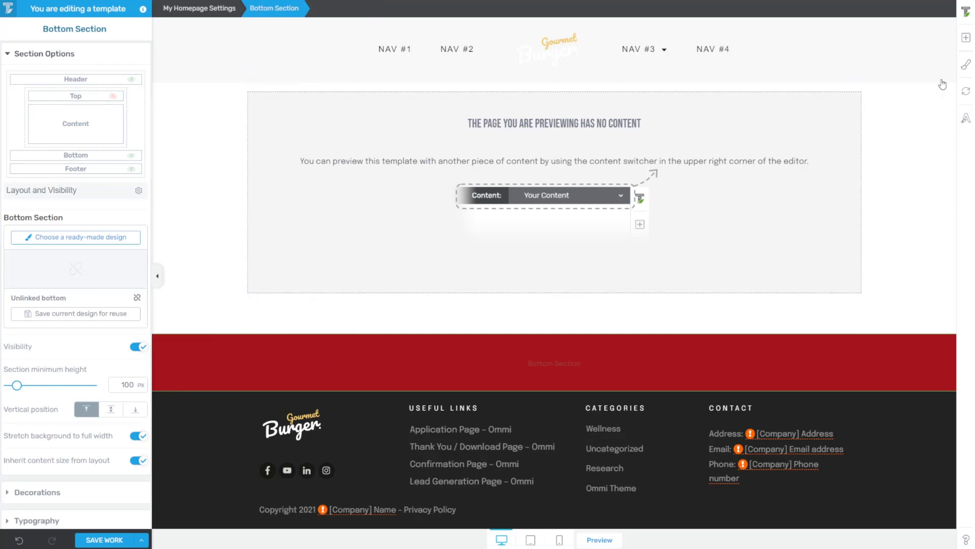
Insert a Columns element with two equal 1/2 columns into the bottom section.
{"action": "left_click", "coordinate": [966, 38]}
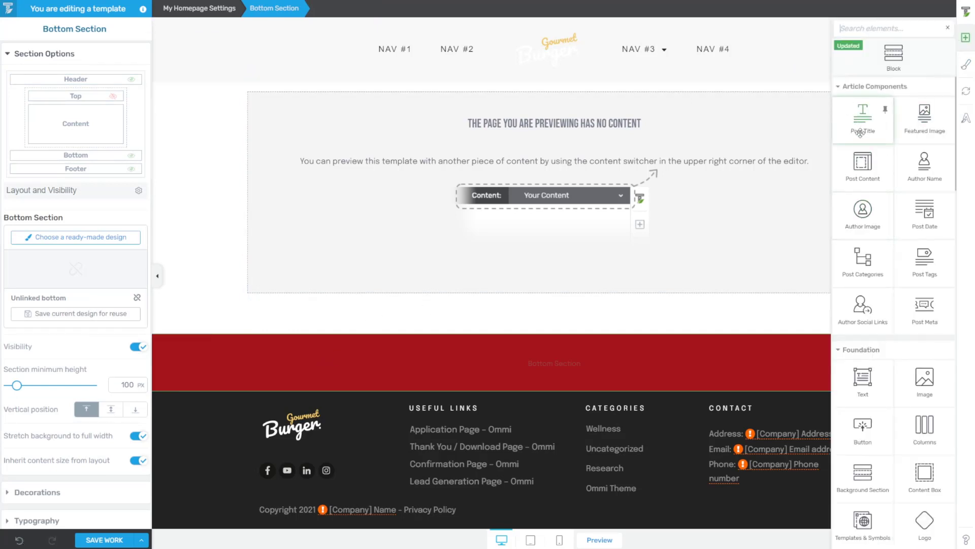
{"action": "type", "text": "column"}
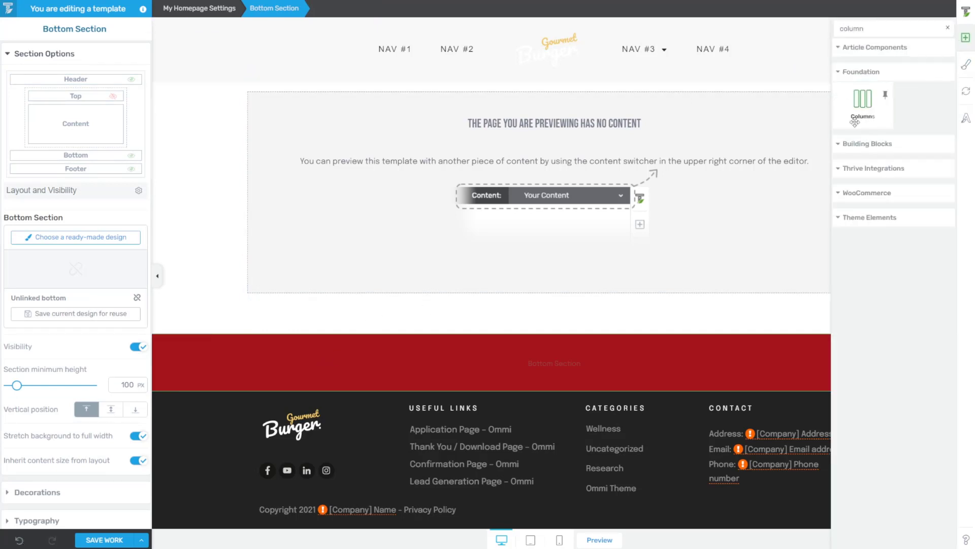
{"action": "left_click_drag", "start_coordinate": [863, 101], "coordinate": [568, 356]}
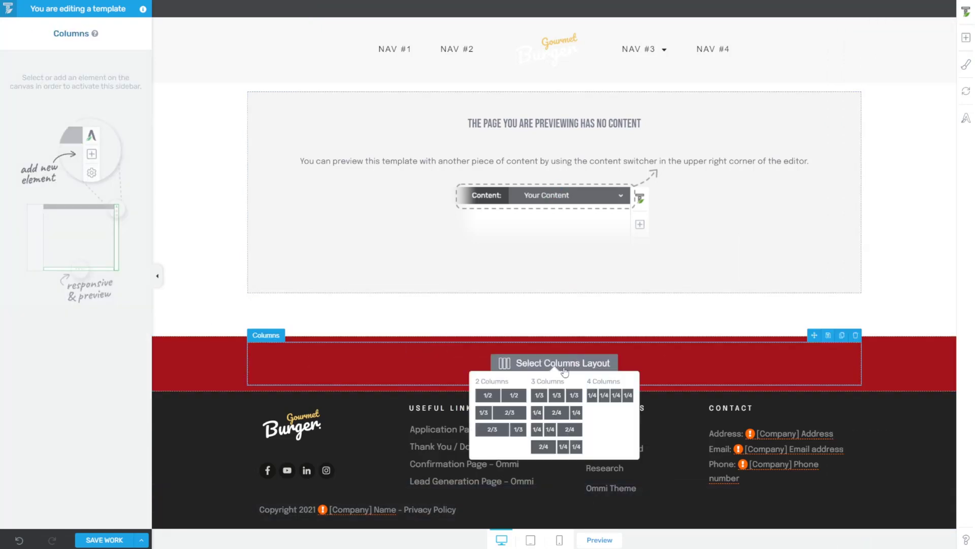
{"action": "left_click", "coordinate": [496, 399]}
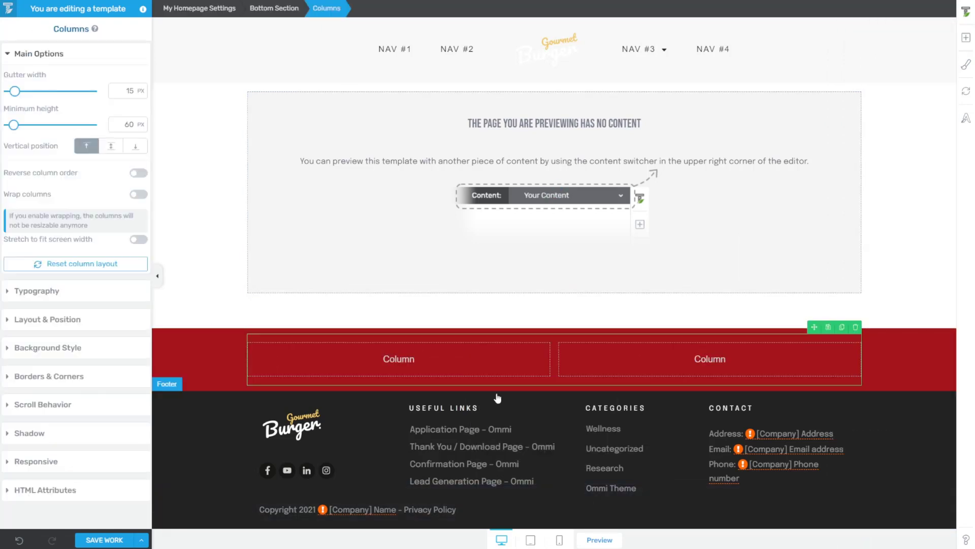
Add a Button element with the template button style to the second column of the bottom section.
{"action": "left_click", "coordinate": [966, 37]}
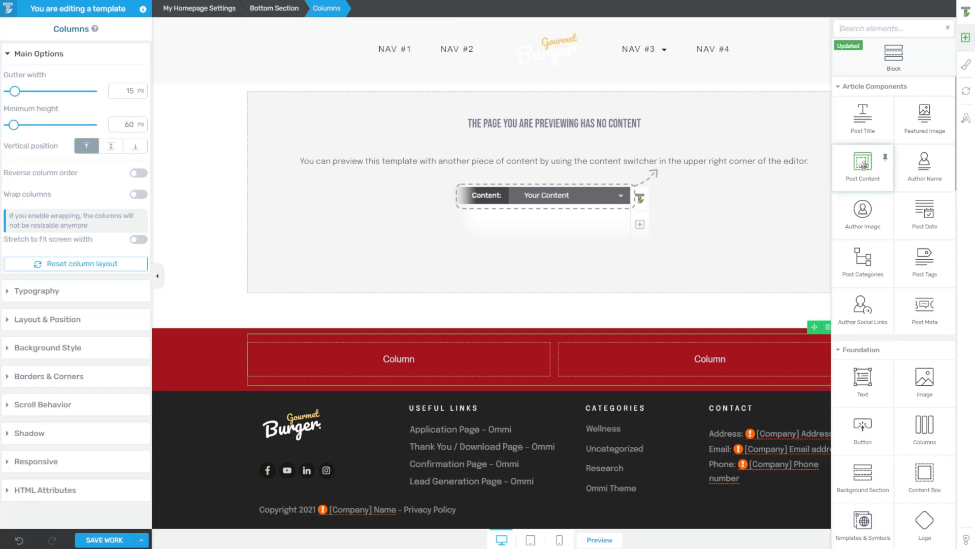
{"action": "type", "text": "button"}
{"action": "left_click_drag", "start_coordinate": [862, 102], "coordinate": [725, 358]}
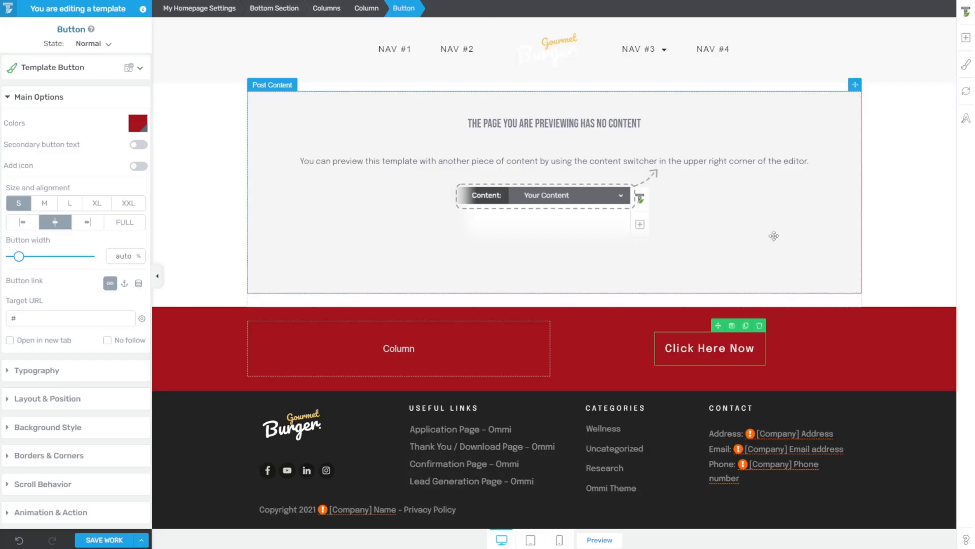
Unlink the button's colour from the theme colour, set it to #f9b91b and save that yellow as a global colour.
{"action": "left_click", "coordinate": [135, 127]}
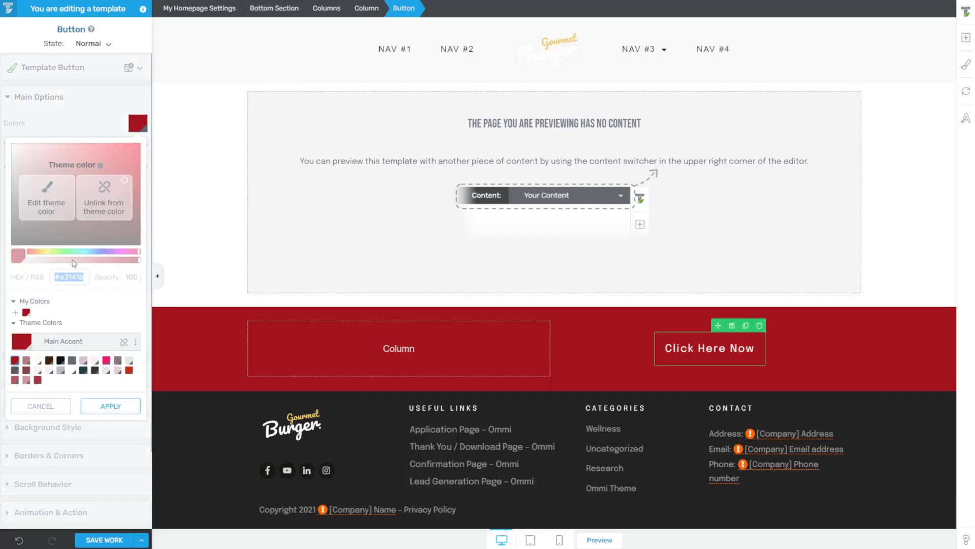
{"action": "left_click", "coordinate": [102, 208]}
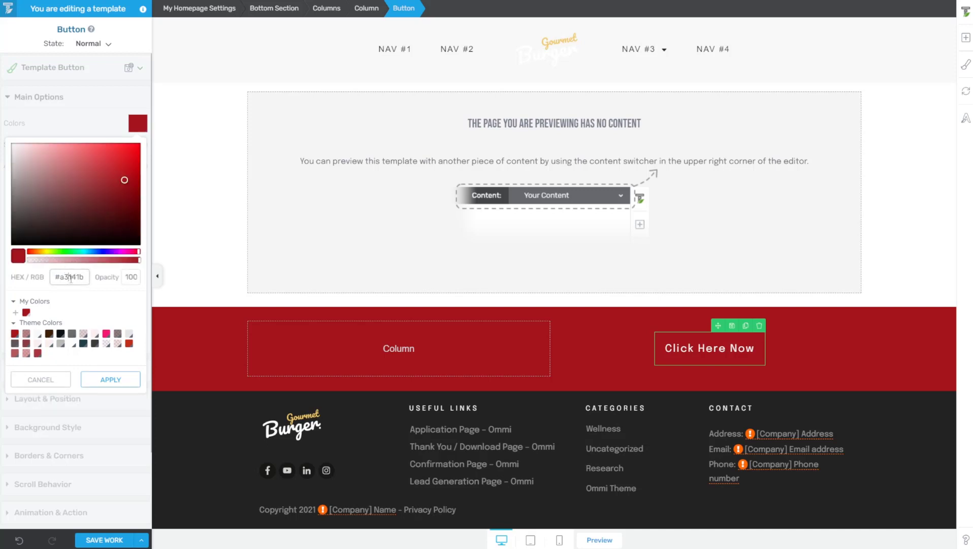
{"action": "left_click_drag", "start_coordinate": [83, 277], "coordinate": [51, 281]}
{"action": "type", "text": "#f9b91b"}
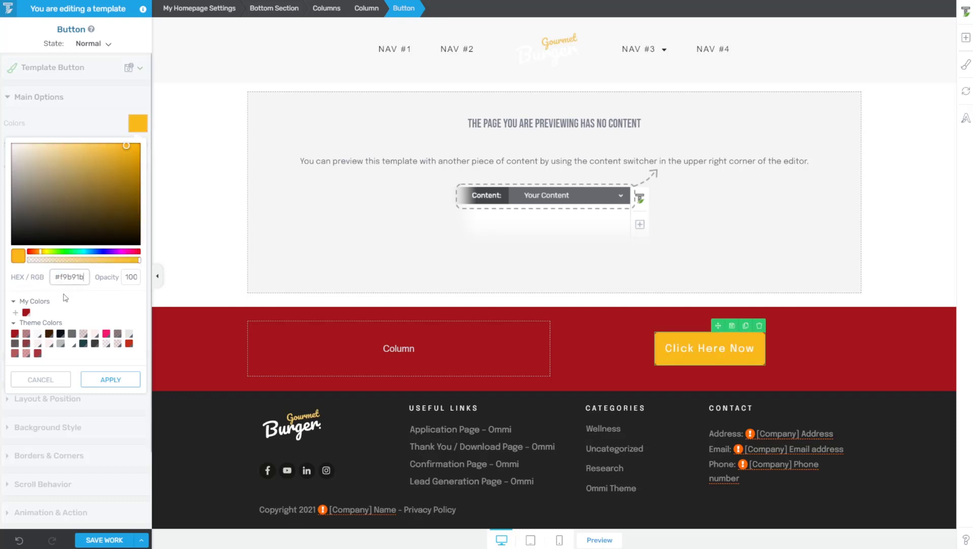
{"action": "left_click", "coordinate": [17, 313]}
{"action": "left_click", "coordinate": [54, 321]}
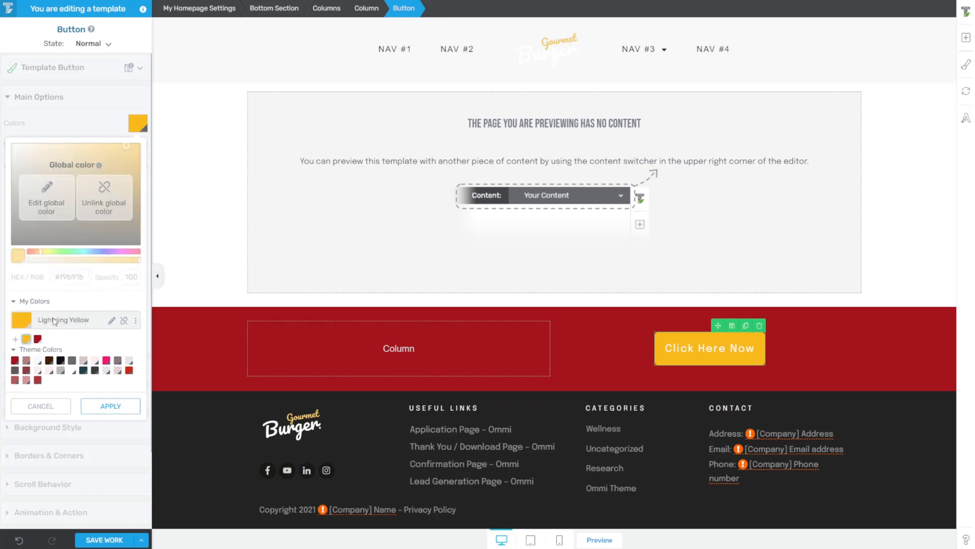
{"action": "left_click", "coordinate": [104, 409]}
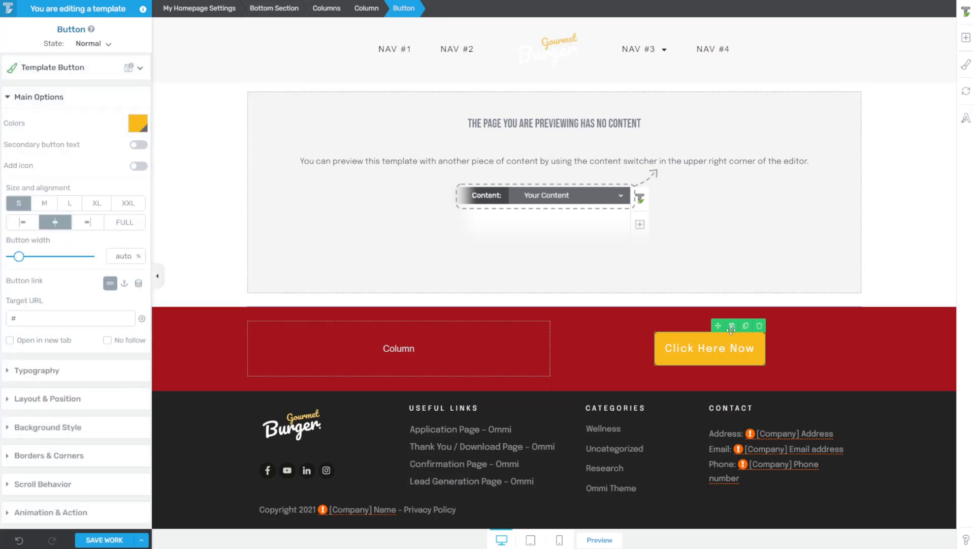
Replace the button's label with "Download Our App".
{"action": "triple_click", "coordinate": [710, 348]}
{"action": "type", "text": "Download "}
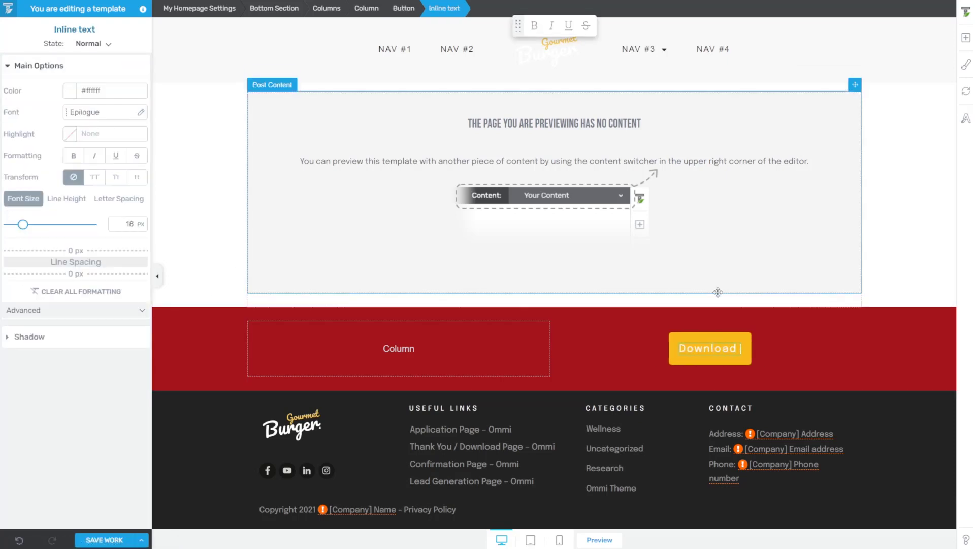
{"action": "type", "text": "Our App"}
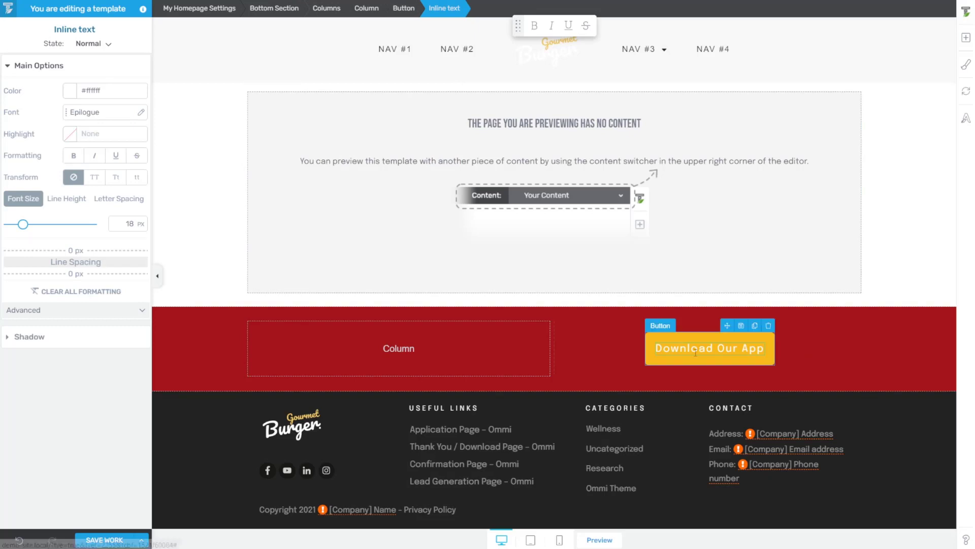
Change the font of the button's label to the Google font Bebas Neue.
{"action": "triple_click", "coordinate": [697, 349]}
{"action": "left_click", "coordinate": [81, 112]}
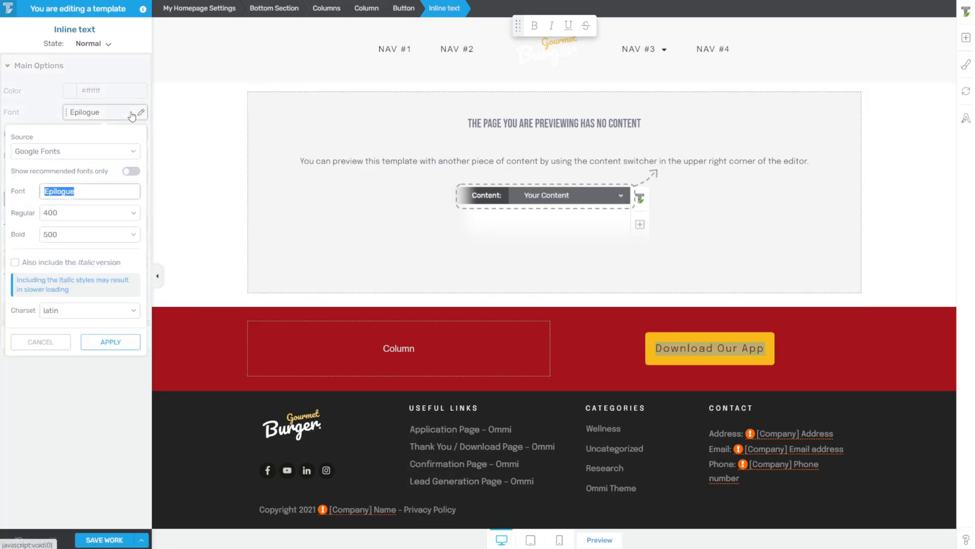
{"action": "type", "text": "bebas"}
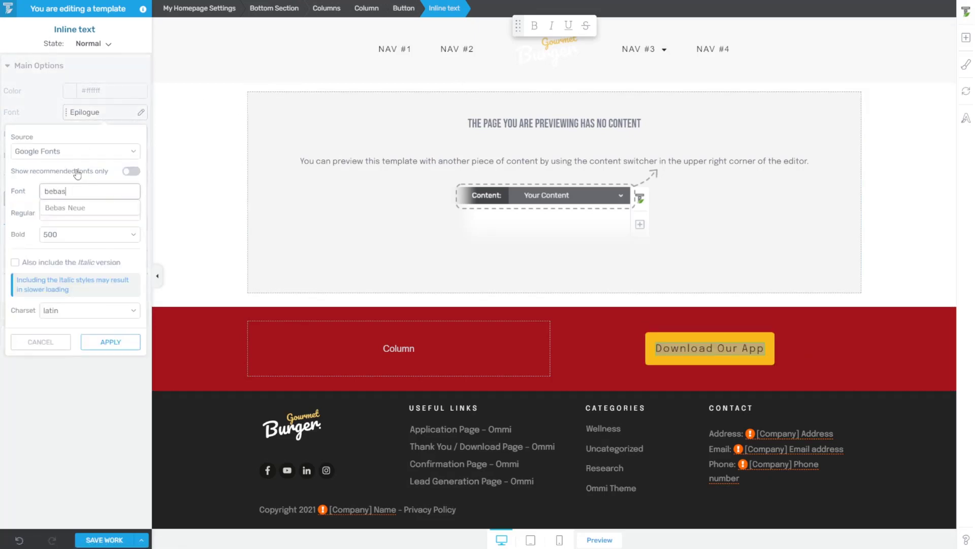
{"action": "left_click", "coordinate": [66, 203]}
{"action": "left_click", "coordinate": [108, 294]}
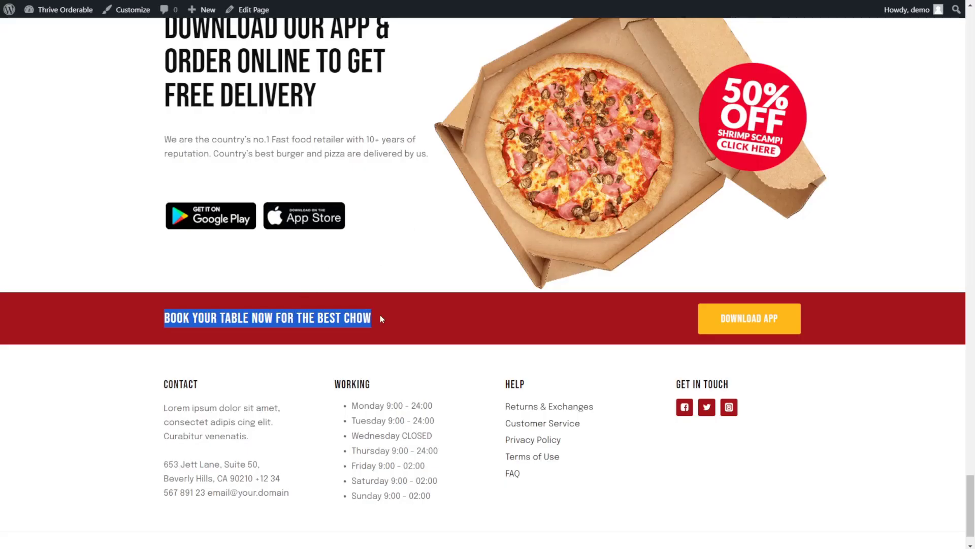
Copy the reference page's banner headline "Book your table now for the best chow" into a new Text element in the bottom section's empty column.
{"action": "left_click_drag", "start_coordinate": [382, 318], "coordinate": [126, 312]}
{"action": "key", "text": "ctrl+c"}
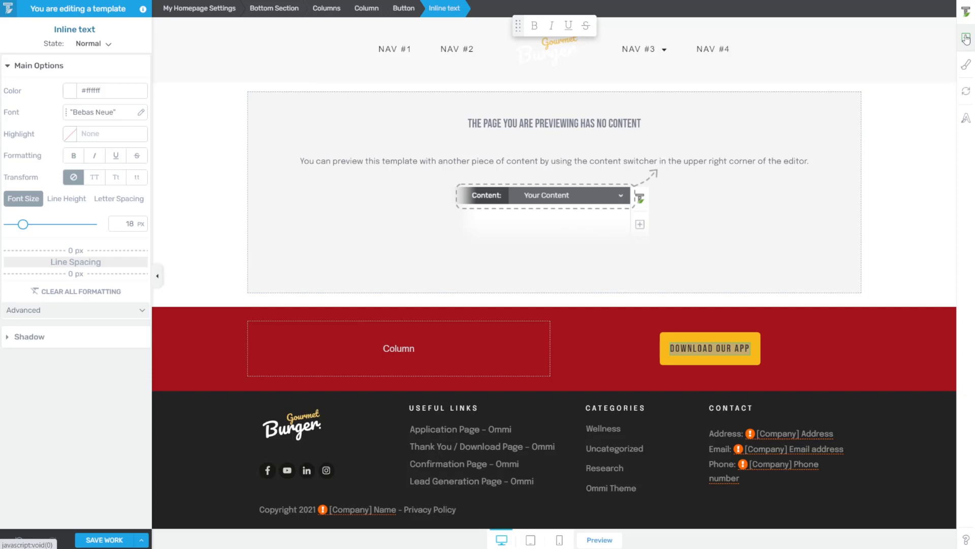
{"action": "left_click", "coordinate": [965, 38]}
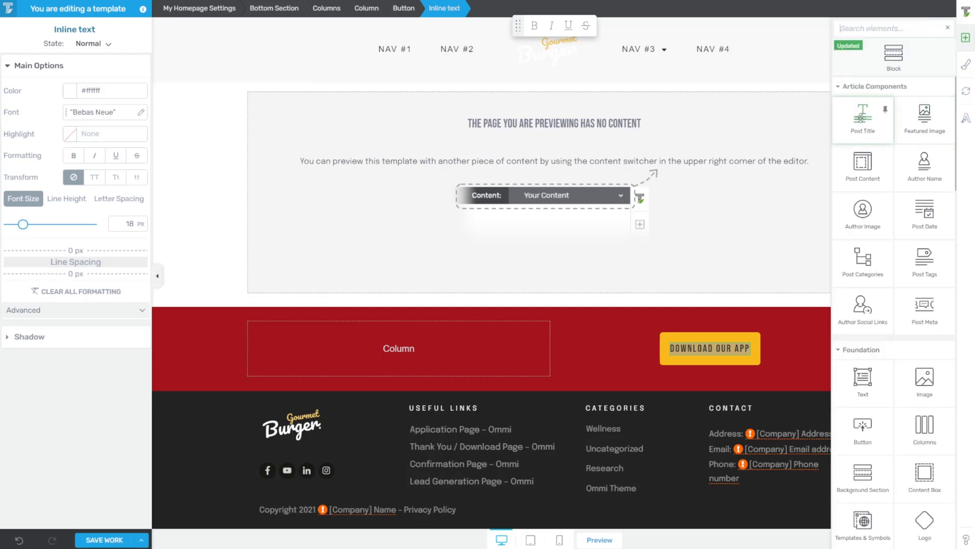
{"action": "type", "text": "text"}
{"action": "left_click_drag", "start_coordinate": [863, 110], "coordinate": [399, 346]}
{"action": "key", "text": "ctrl+v"}
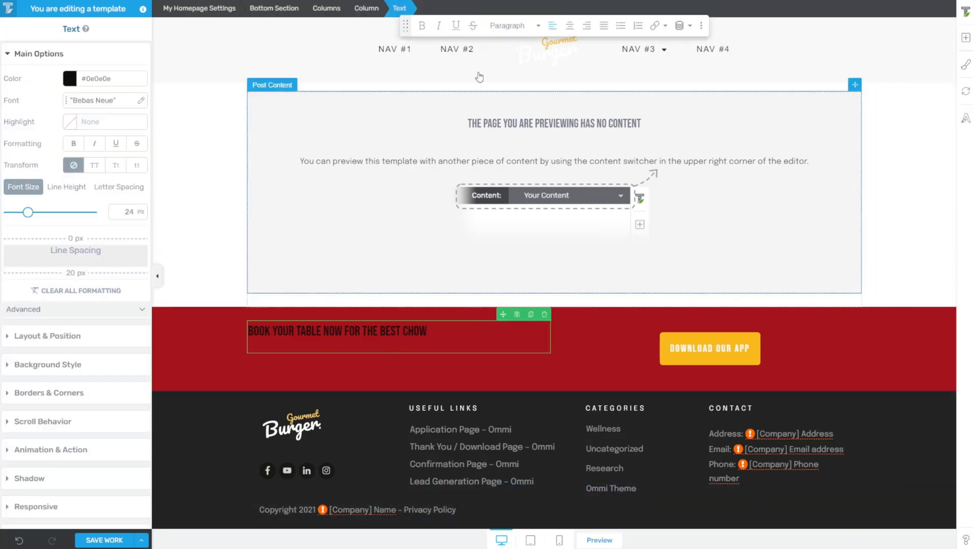
Colour the banner headline white (#ffffff) and reduce its bottom line spacing to 0 px.
{"action": "left_click", "coordinate": [69, 78]}
{"action": "left_click", "coordinate": [13, 100]}
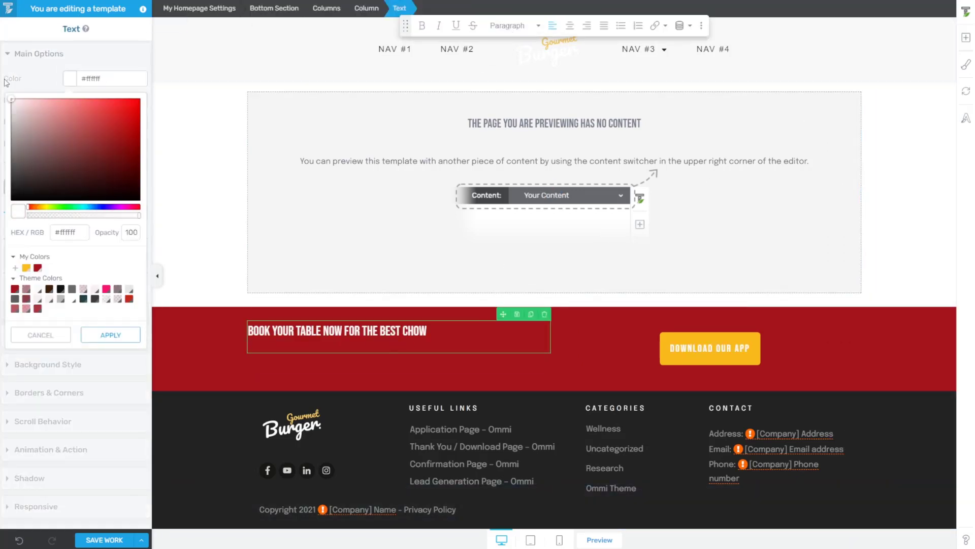
{"action": "left_click", "coordinate": [111, 335]}
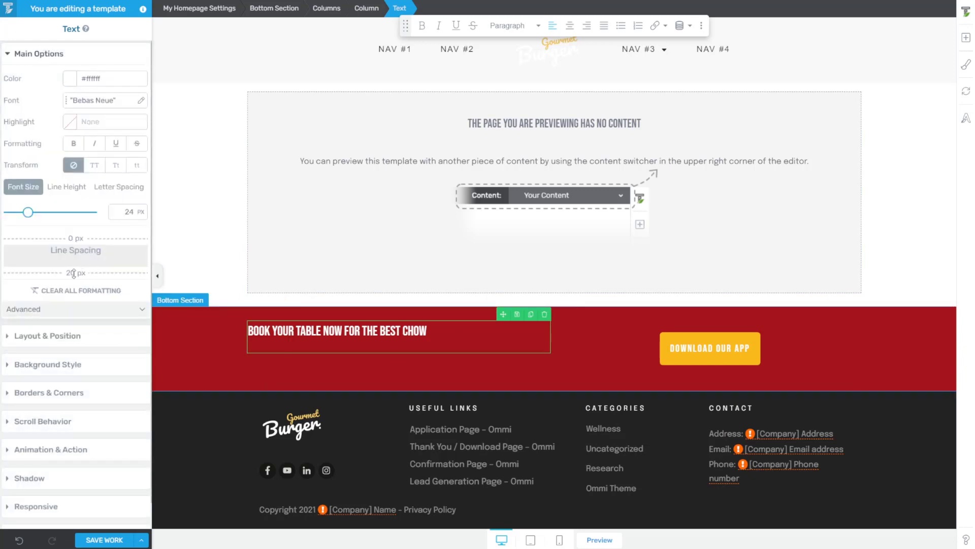
{"action": "left_click_drag", "start_coordinate": [73, 274], "coordinate": [75, 261]}
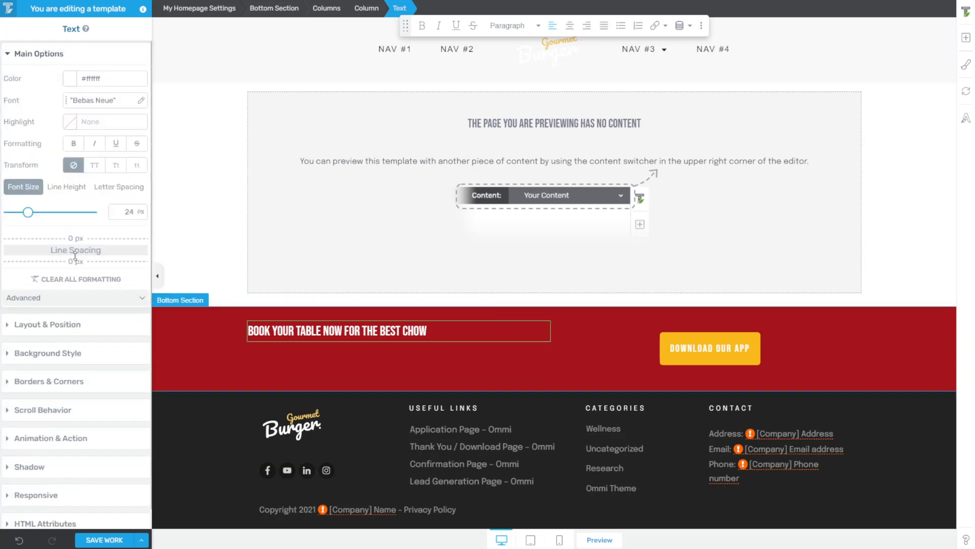
Set the vertical position of the bottom section and of its headline column to centre.
{"action": "left_click", "coordinate": [214, 354]}
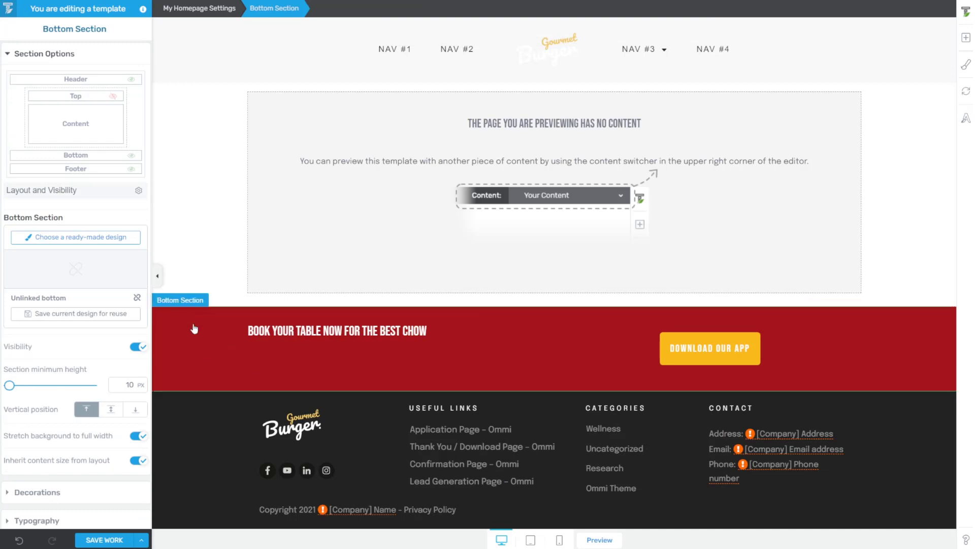
{"action": "left_click", "coordinate": [112, 409]}
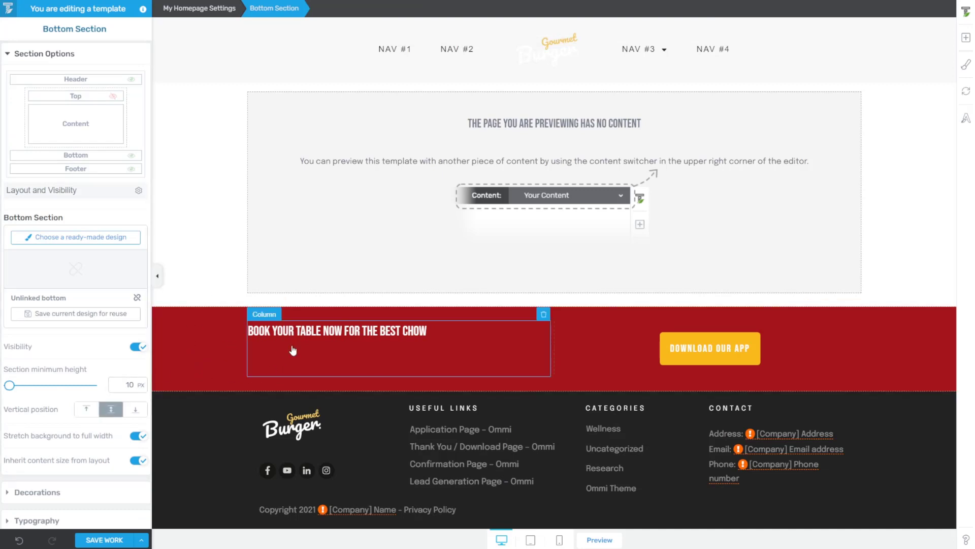
{"action": "left_click", "coordinate": [292, 348]}
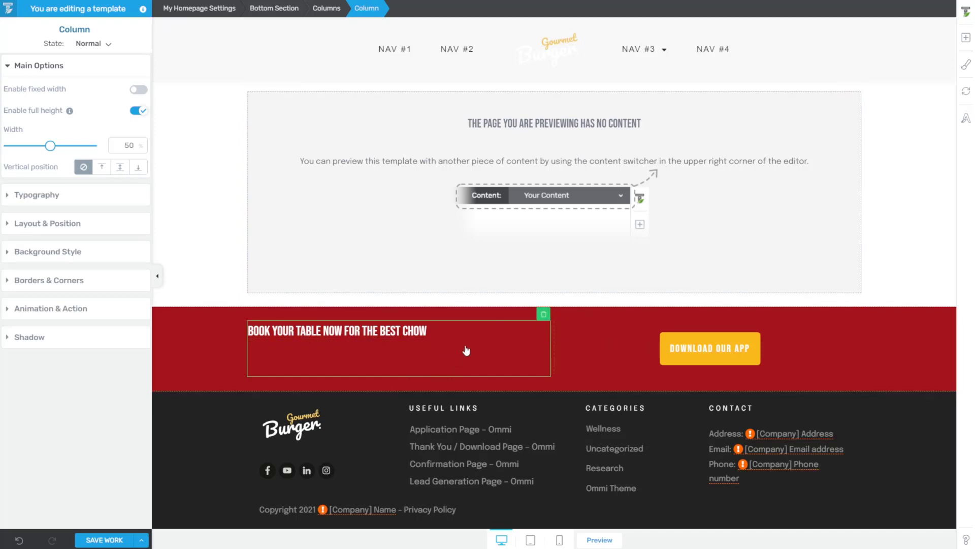
{"action": "left_click", "coordinate": [119, 168]}
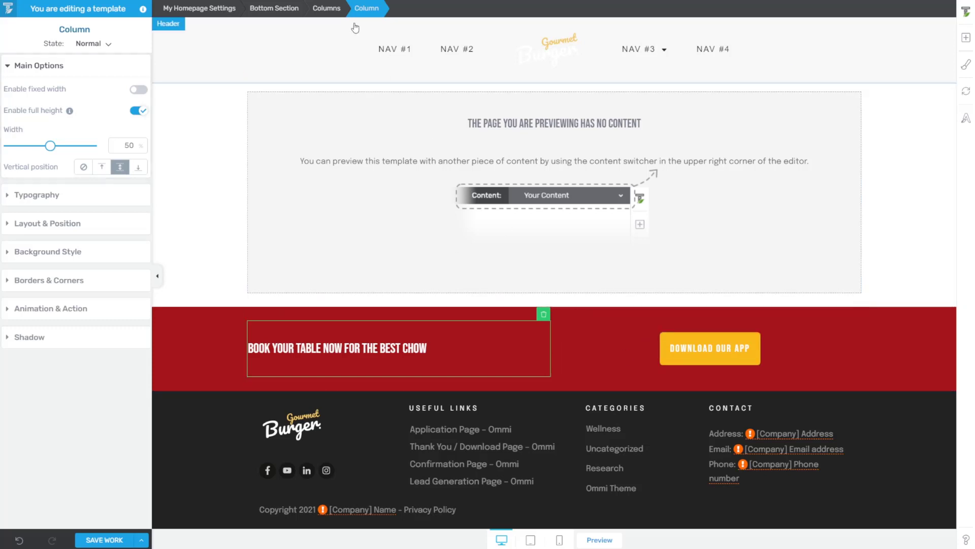
{"action": "left_click", "coordinate": [326, 8]}
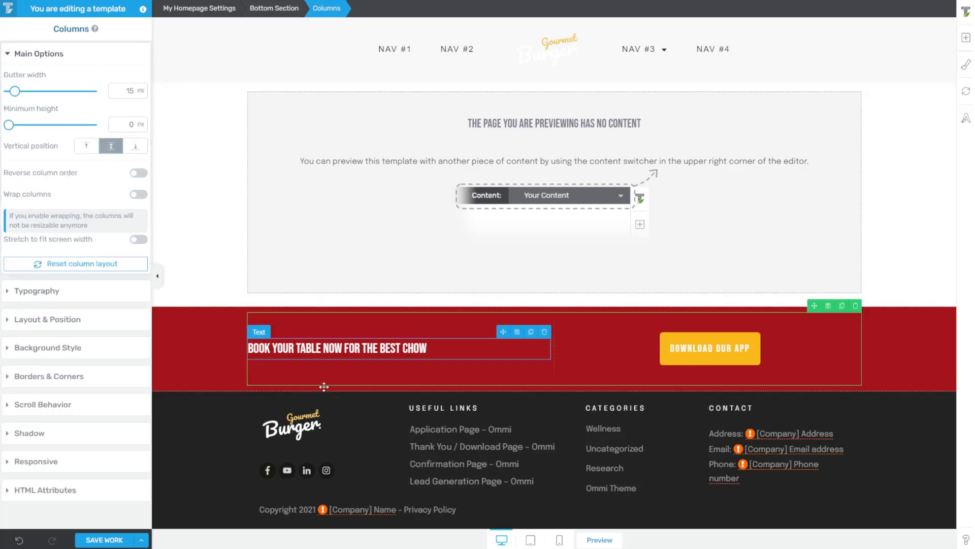
Set the banner headline's font size to 30 px and save the template.
{"action": "left_click", "coordinate": [265, 349]}
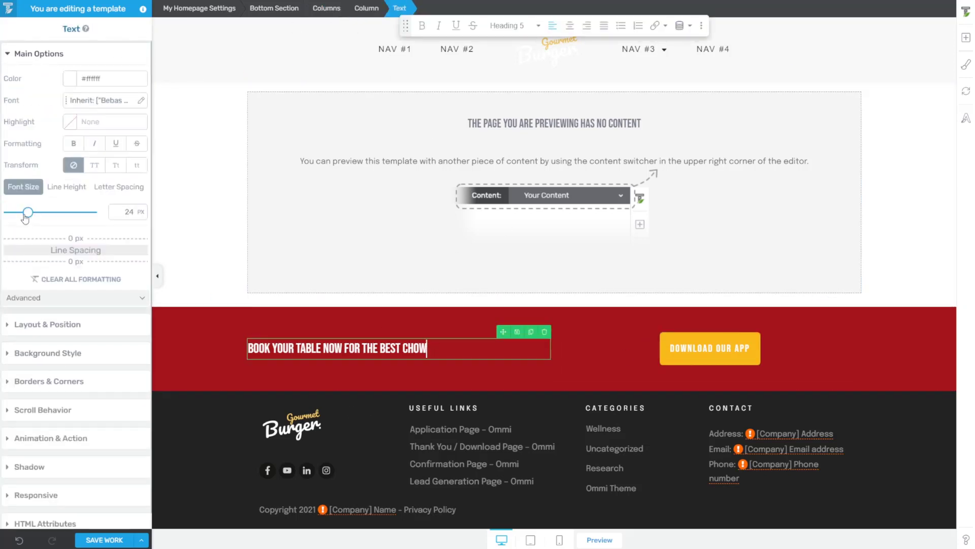
{"action": "left_click_drag", "start_coordinate": [28, 212], "coordinate": [35, 213]}
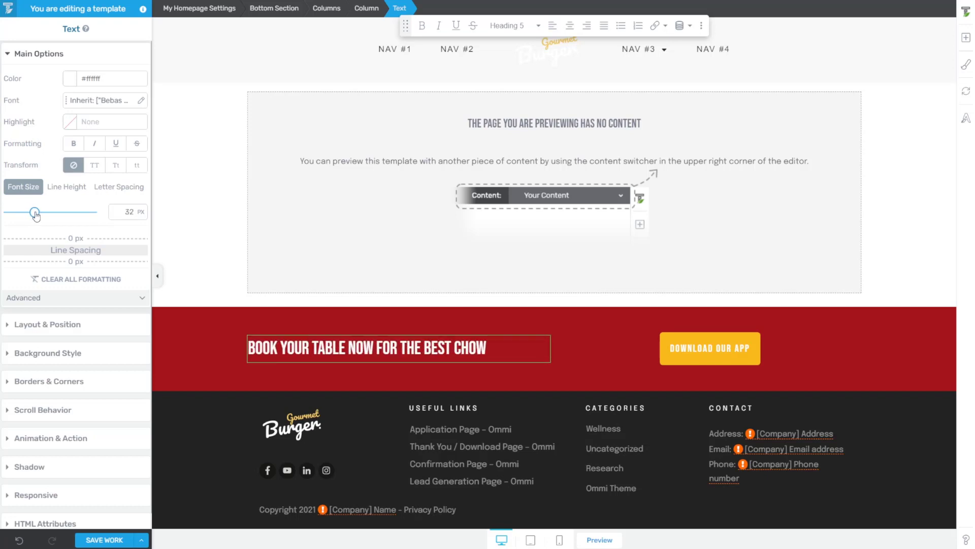
{"action": "double_click", "coordinate": [131, 211]}
{"action": "type", "text": "30"}
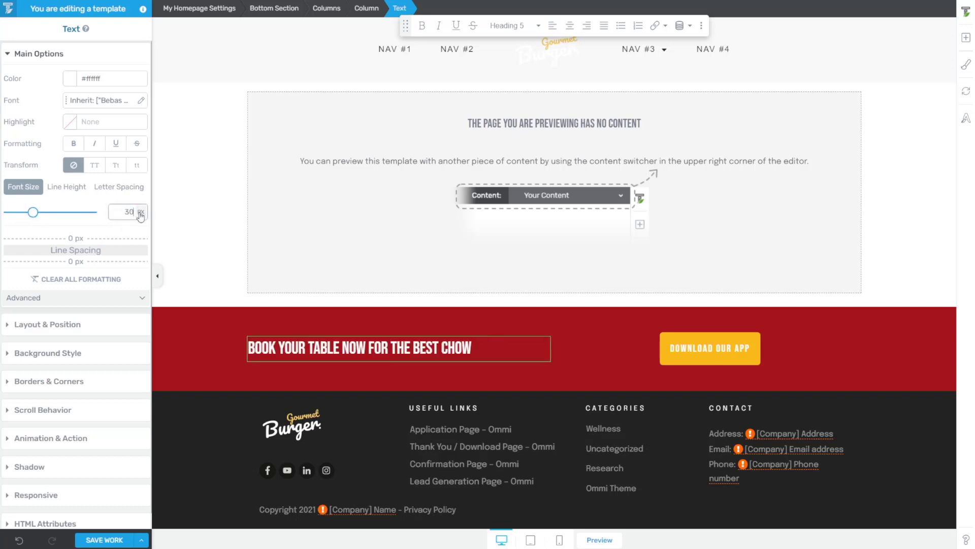
{"action": "left_click", "coordinate": [242, 267]}
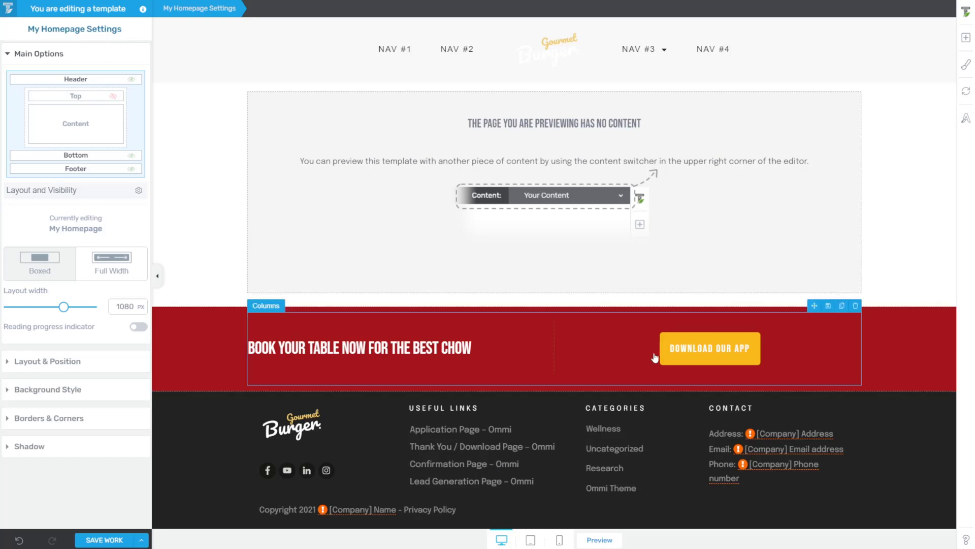
{"action": "left_click", "coordinate": [104, 537]}
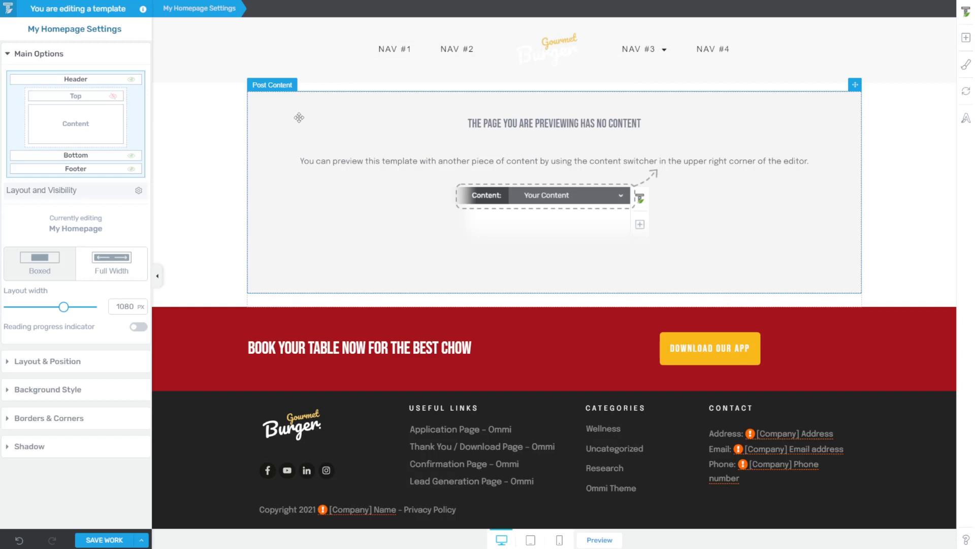
Set the Post Content element's top and bottom margins to 0.
{"action": "left_click", "coordinate": [326, 92]}
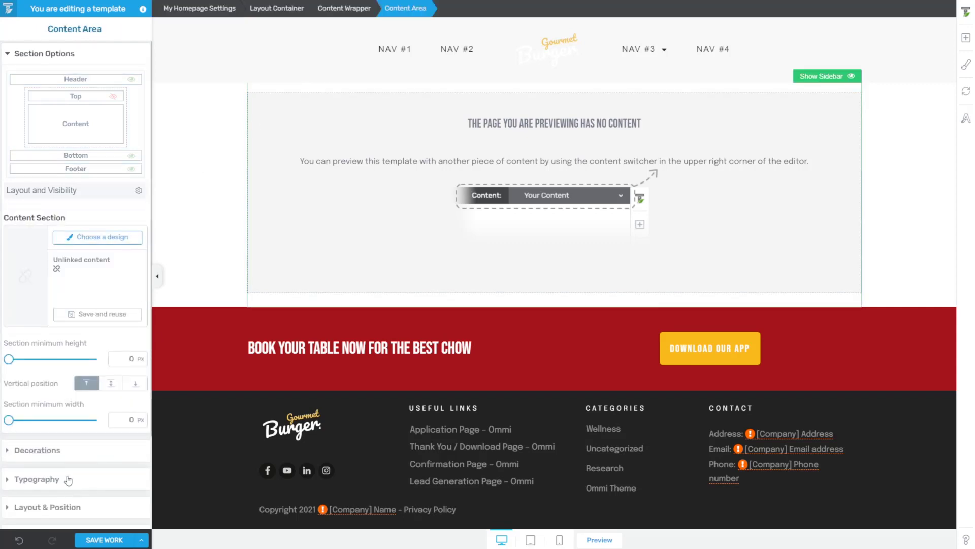
{"action": "left_click", "coordinate": [374, 125]}
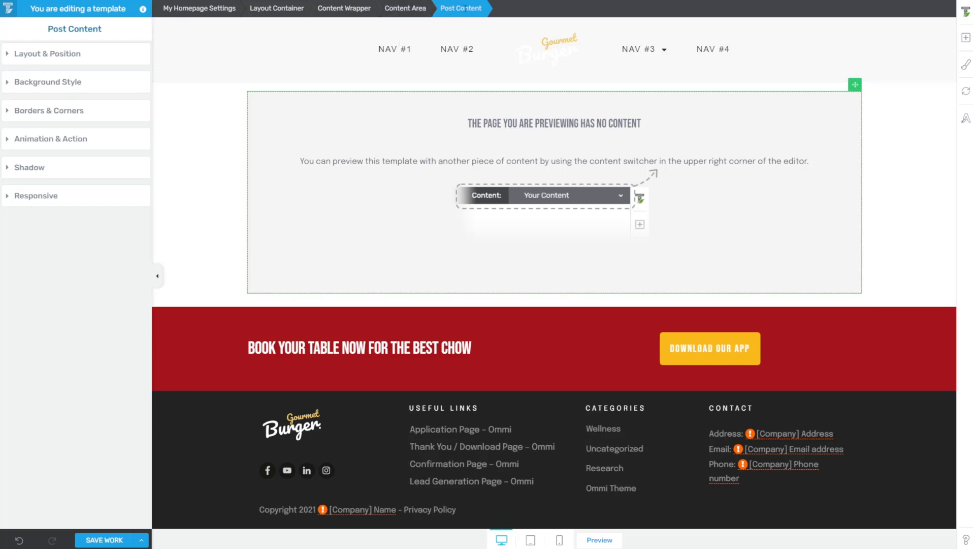
{"action": "left_click", "coordinate": [465, 9]}
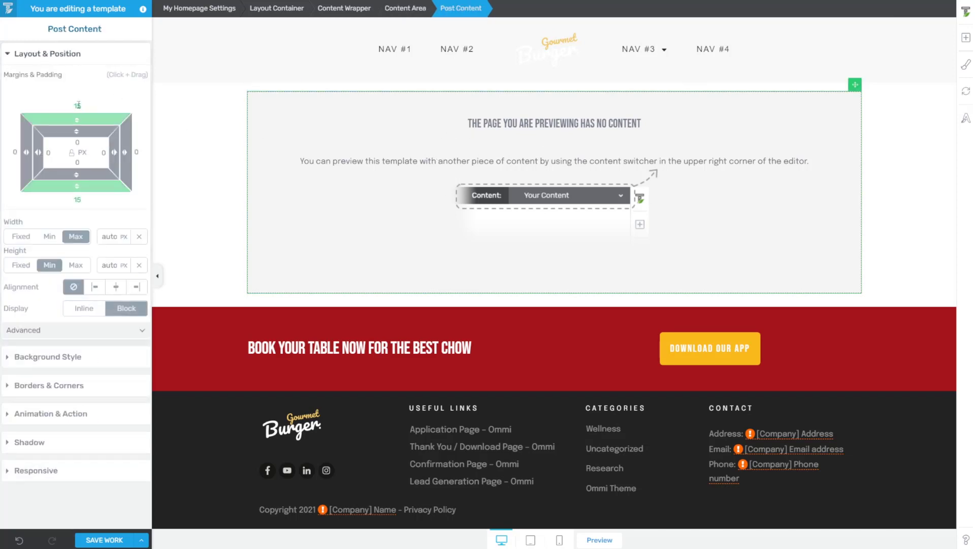
{"action": "type", "text": "0"}
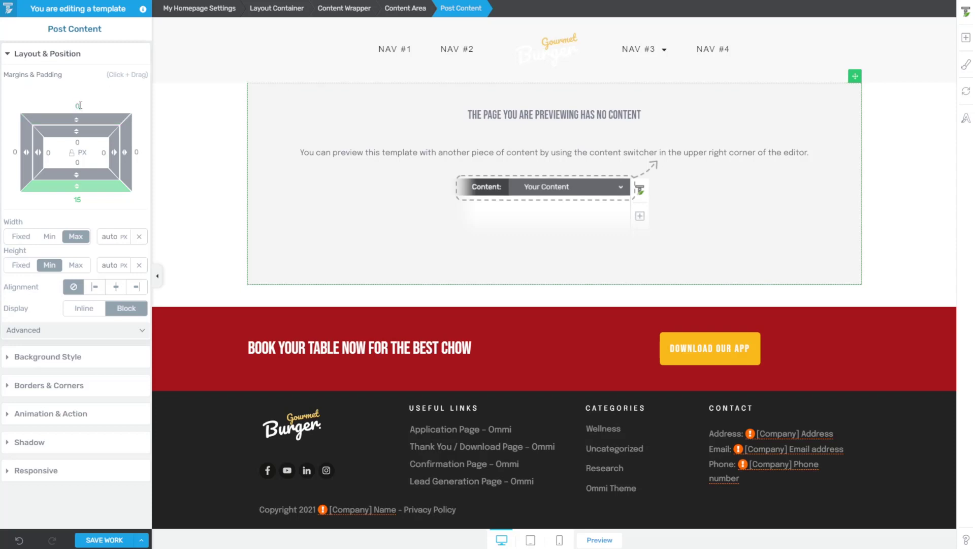
{"action": "left_click", "coordinate": [77, 198]}
{"action": "type", "text": "0"}
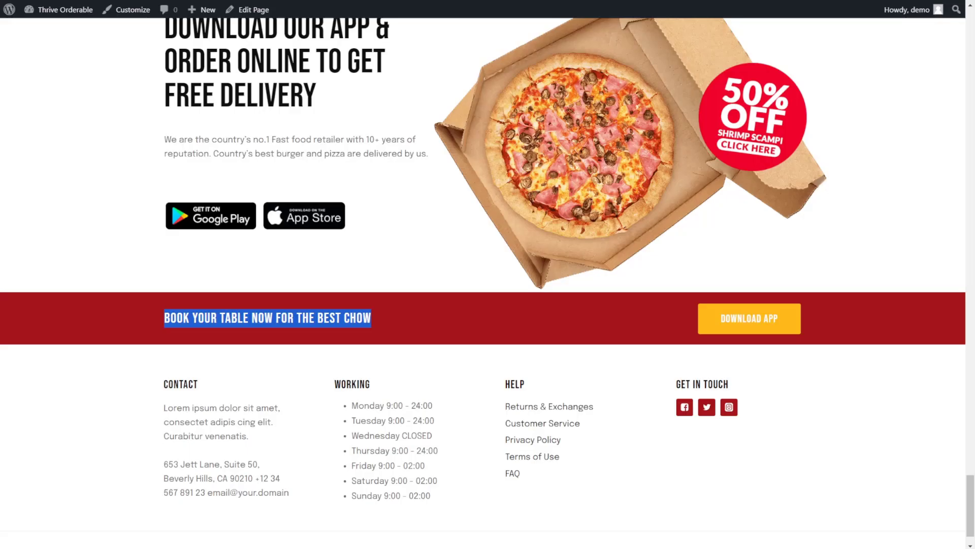
Review the reference homepage from its red bottom banner up to the top of the page.
{"action": "scroll", "coordinate": [453, 143], "scroll_direction": "up", "scroll_amount": 5}
{"action": "left_click", "coordinate": [971, 361]}
{"action": "left_click_drag", "start_coordinate": [973, 362], "coordinate": [952, 29]}
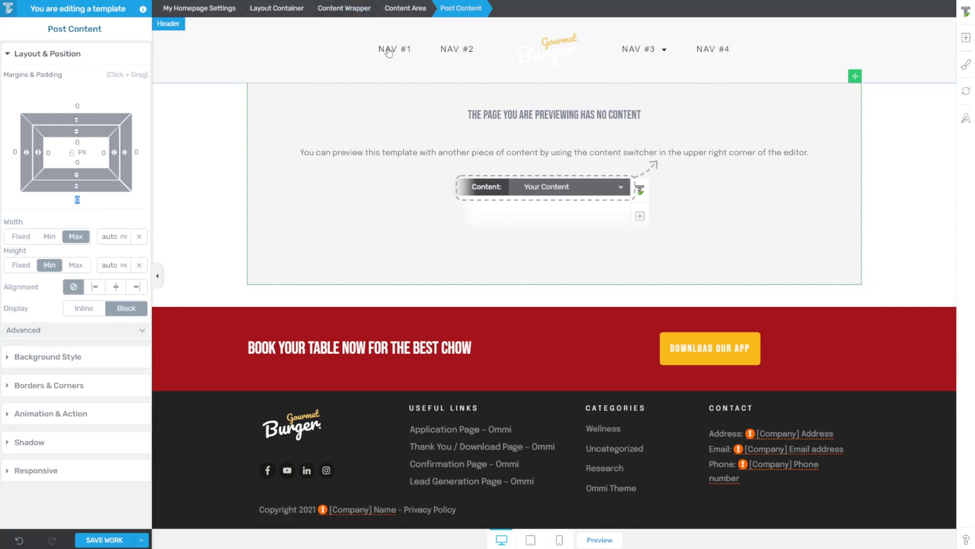
Inspect the margins and padding of the containers around the post content, from the content wrapper out to the layout container.
{"action": "left_click", "coordinate": [403, 9]}
{"action": "left_click", "coordinate": [345, 9]}
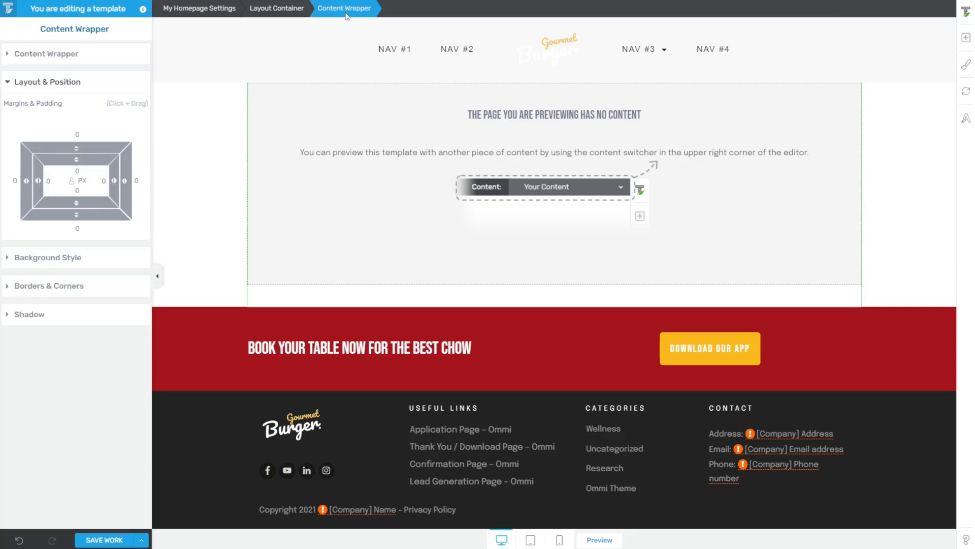
{"action": "left_click", "coordinate": [276, 8]}
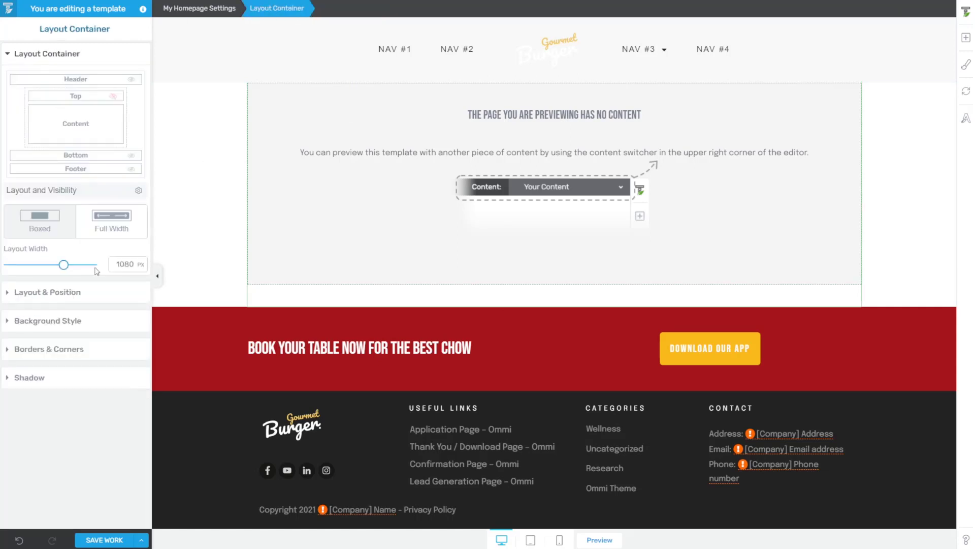
{"action": "left_click", "coordinate": [64, 294]}
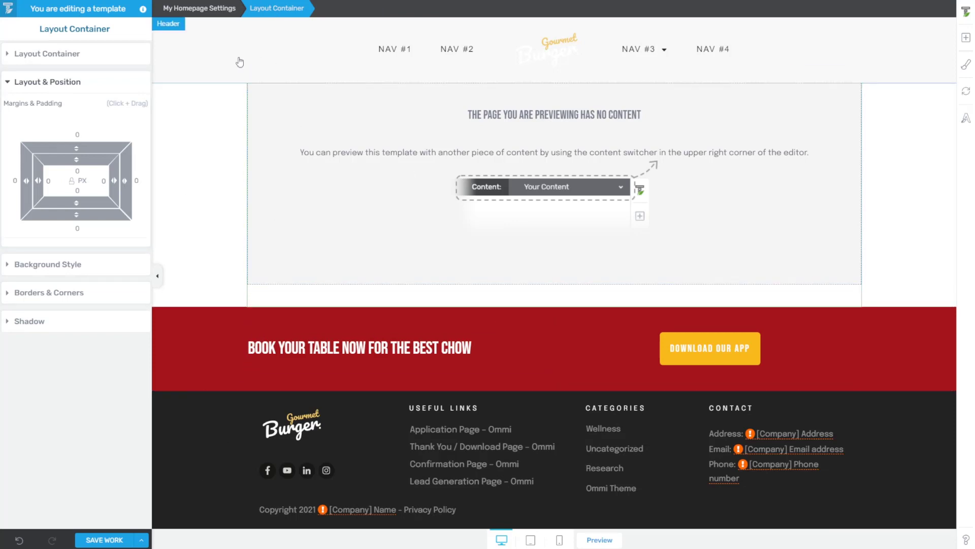
Save the template, and delete the solid color background layer from the header section.
{"action": "key", "text": "ctrl+s"}
{"action": "key", "text": "F5"}
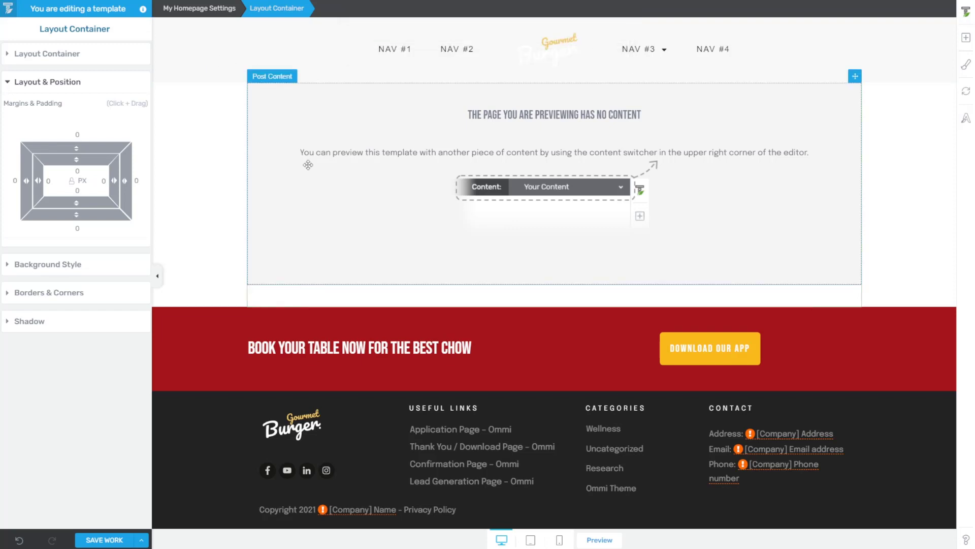
{"action": "left_click", "coordinate": [227, 61]}
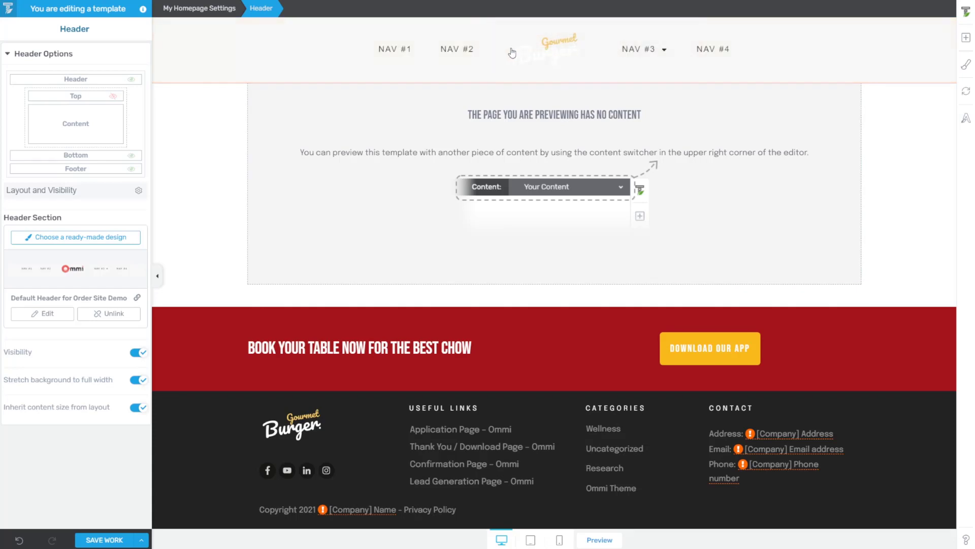
{"action": "left_click", "coordinate": [517, 42]}
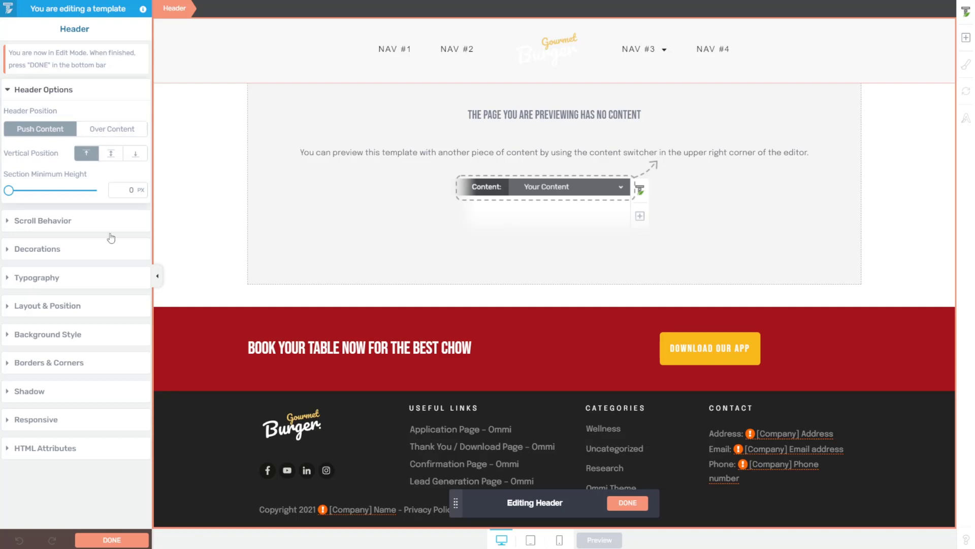
{"action": "left_click", "coordinate": [71, 335]}
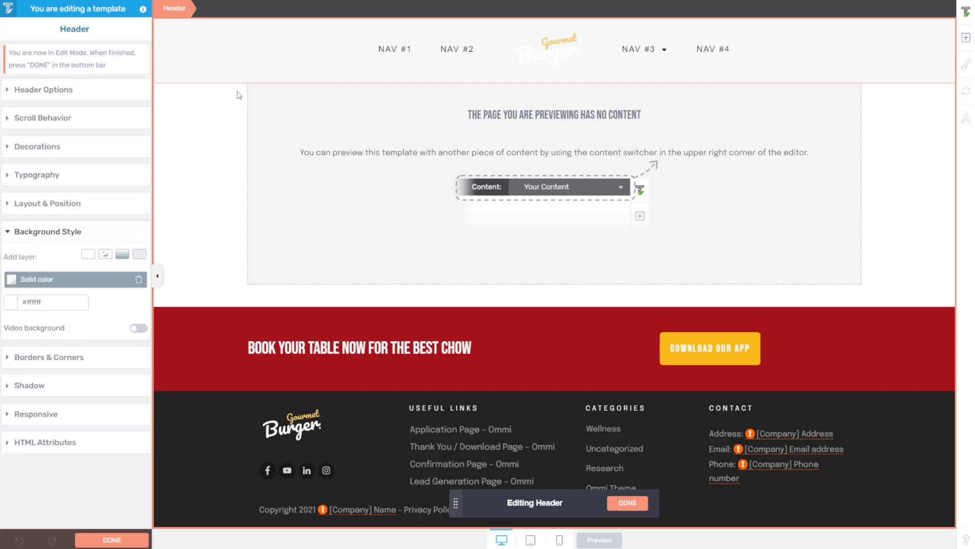
{"action": "left_click", "coordinate": [140, 281]}
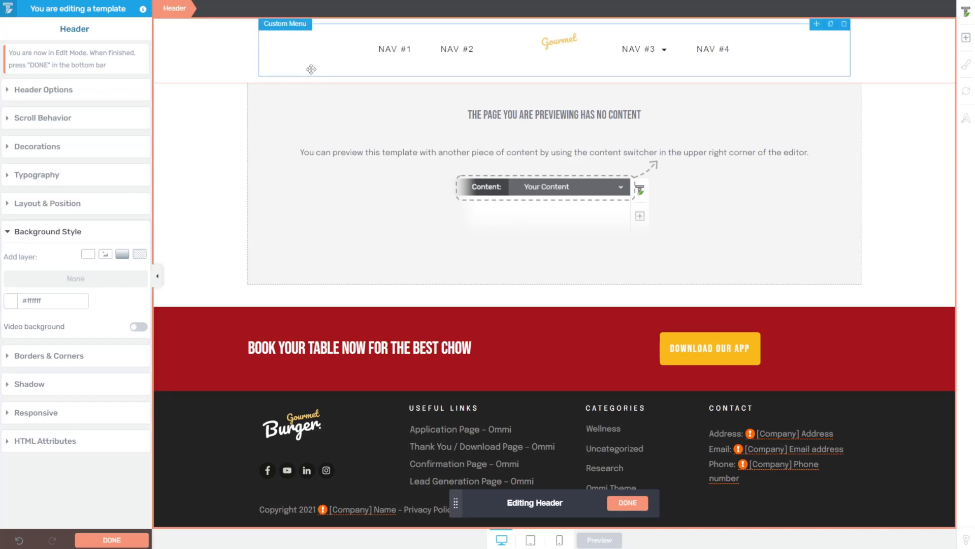
Add a Content Box to the header and place the custom menu with the logo inside it.
{"action": "left_click", "coordinate": [310, 72]}
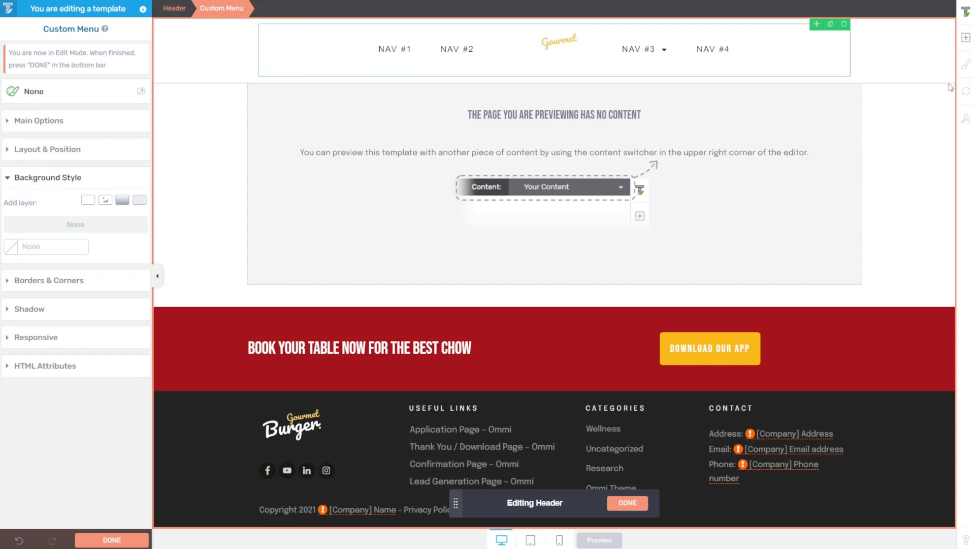
{"action": "left_click", "coordinate": [962, 39]}
{"action": "type", "text": "content"}
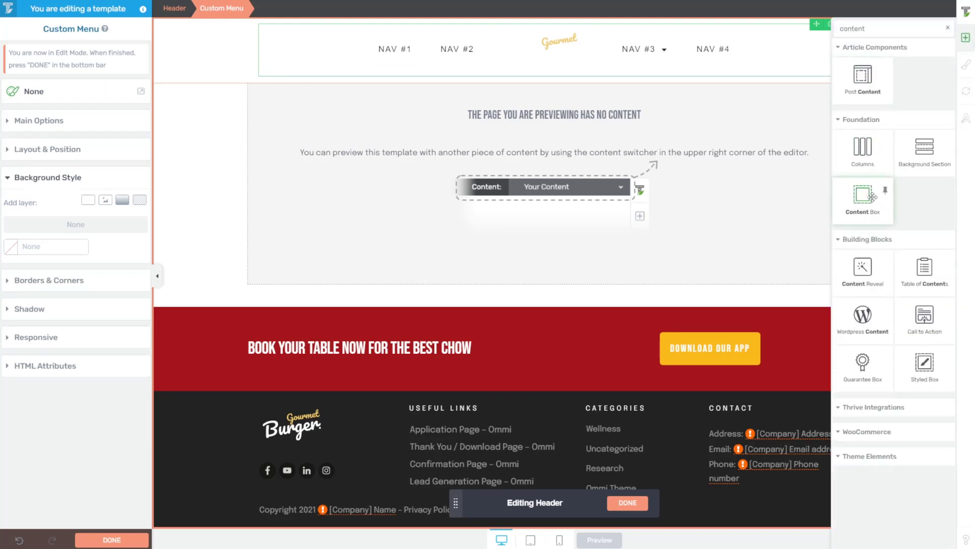
{"action": "left_click_drag", "start_coordinate": [863, 194], "coordinate": [507, 65]}
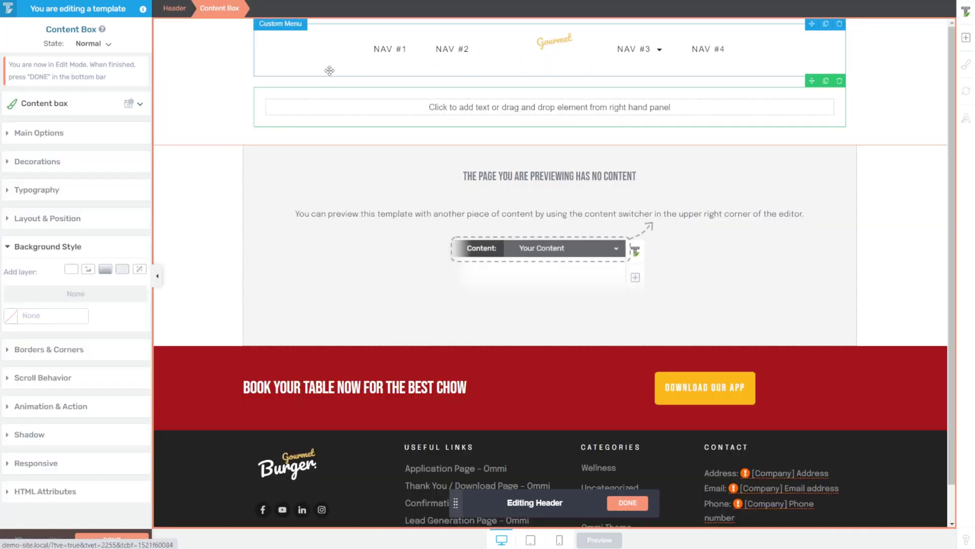
{"action": "mouse_move", "coordinate": [333, 77]}
{"action": "left_mouse_down"}
{"action": "mouse_move", "coordinate": [347, 108]}
{"action": "mouse_move", "coordinate": [338, 72]}
{"action": "left_mouse_up"}
{"action": "left_click", "coordinate": [219, 9]}
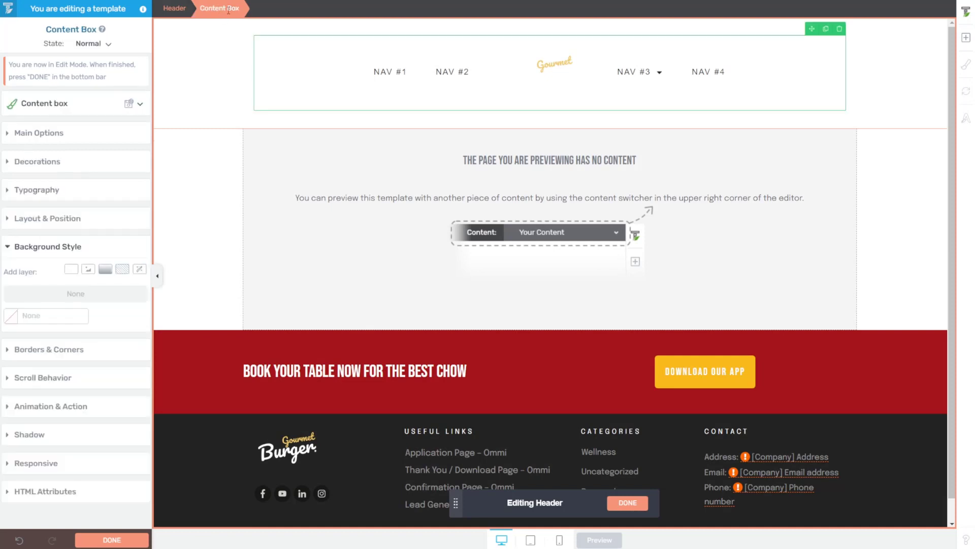
Set the header content box's margins and padding to 0 on all sides.
{"action": "left_click", "coordinate": [20, 219]}
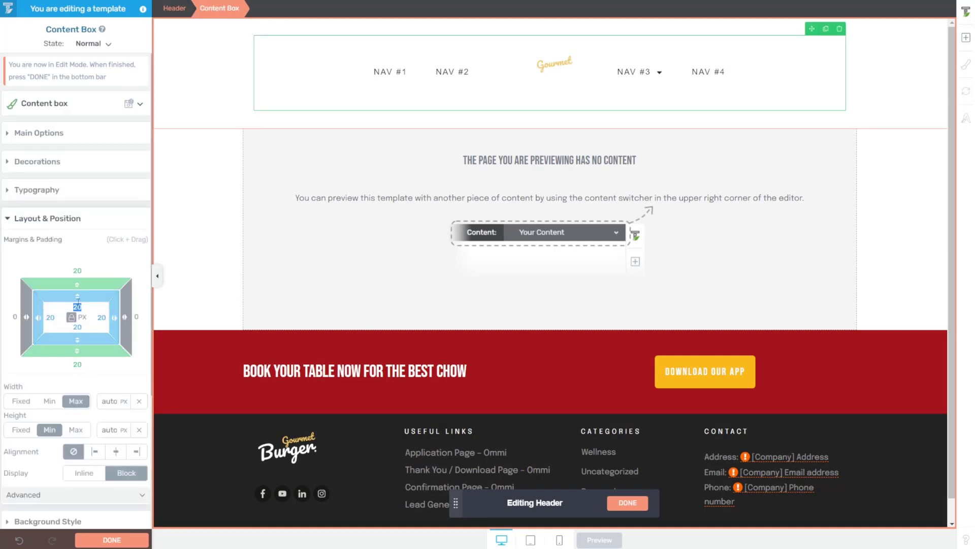
{"action": "type", "text": "0"}
{"action": "left_click", "coordinate": [79, 275]}
{"action": "type", "text": "0"}
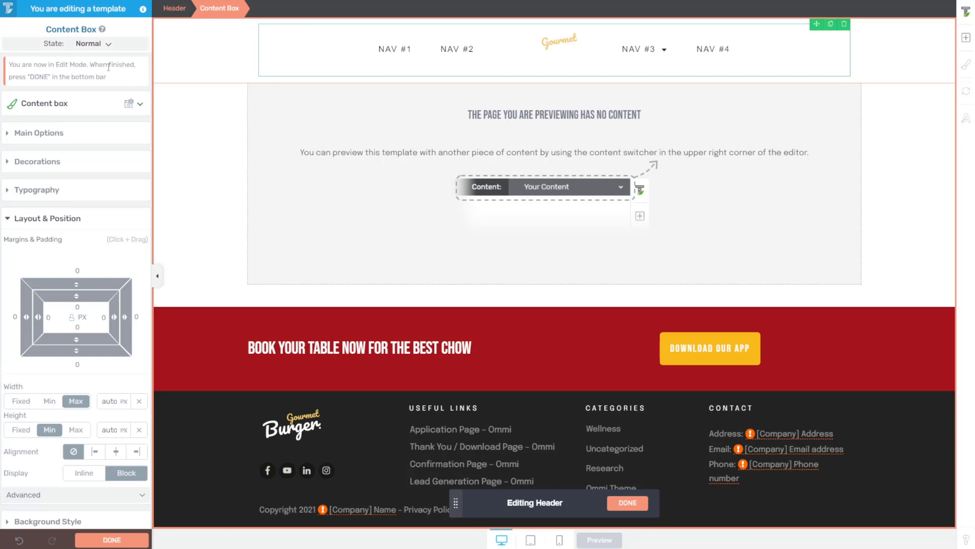
Give the header content box a solid background in the saved red color Tamarillo.
{"action": "scroll", "coordinate": [89, 336], "scroll_direction": "down", "scroll_amount": 1}
{"action": "scroll", "coordinate": [89, 336], "scroll_direction": "down", "scroll_amount": 2}
{"action": "left_click", "coordinate": [10, 354]}
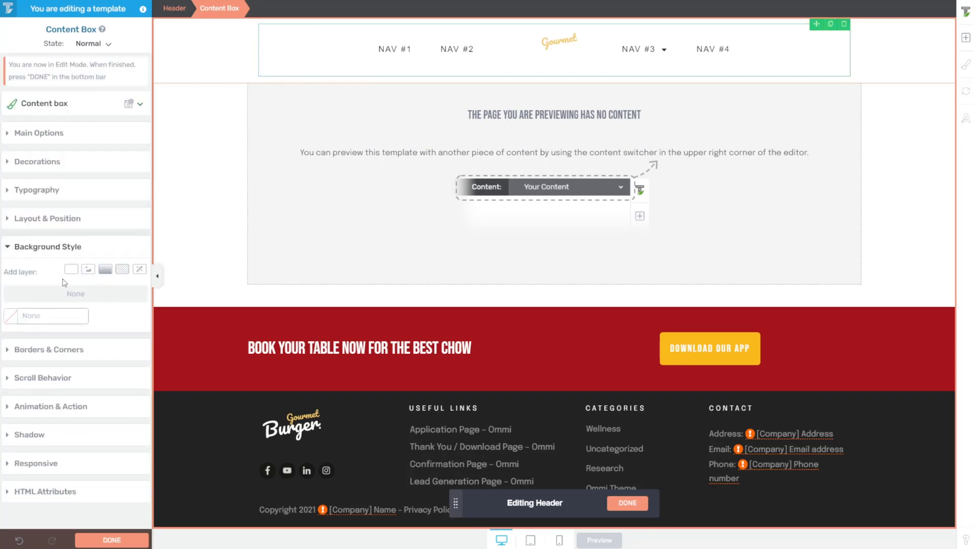
{"action": "left_click", "coordinate": [71, 269]}
{"action": "left_click", "coordinate": [38, 453]}
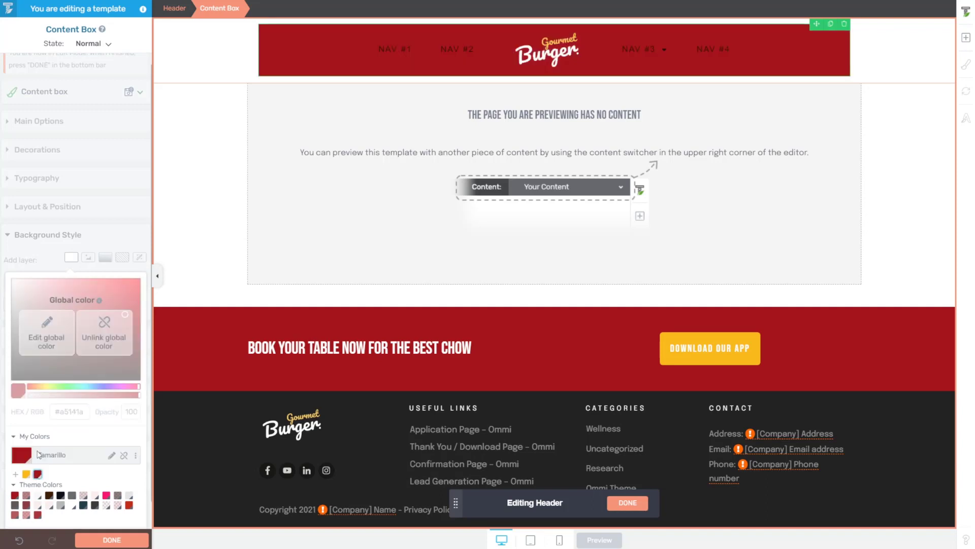
{"action": "scroll", "coordinate": [100, 447], "scroll_direction": "down", "scroll_amount": 1}
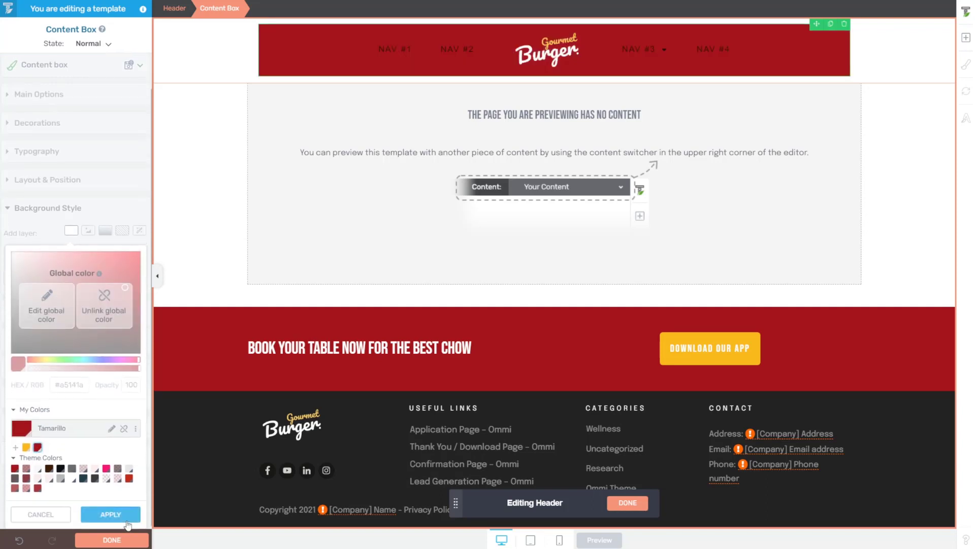
{"action": "left_click", "coordinate": [112, 514]}
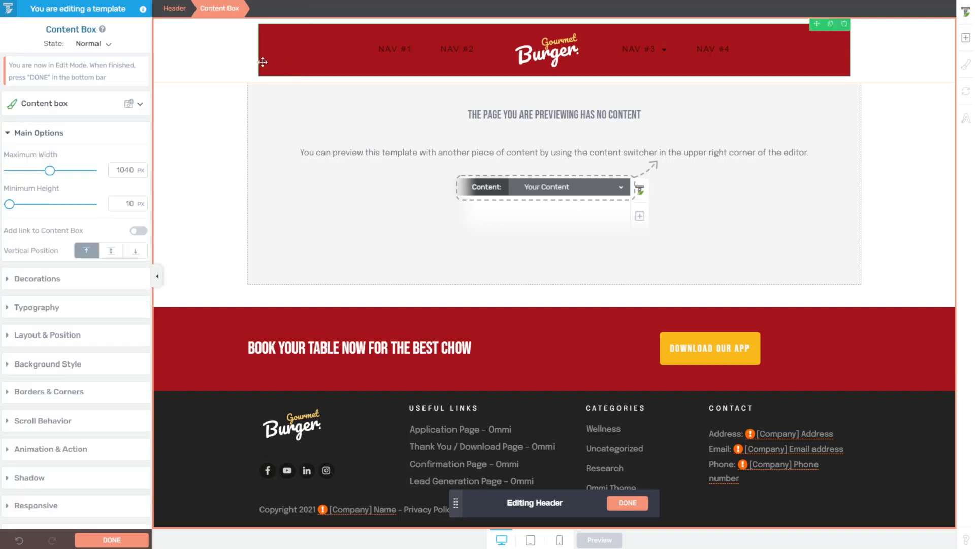
Finish editing the header and set the homepage template's layout width to 1140 px.
{"action": "left_click", "coordinate": [175, 8]}
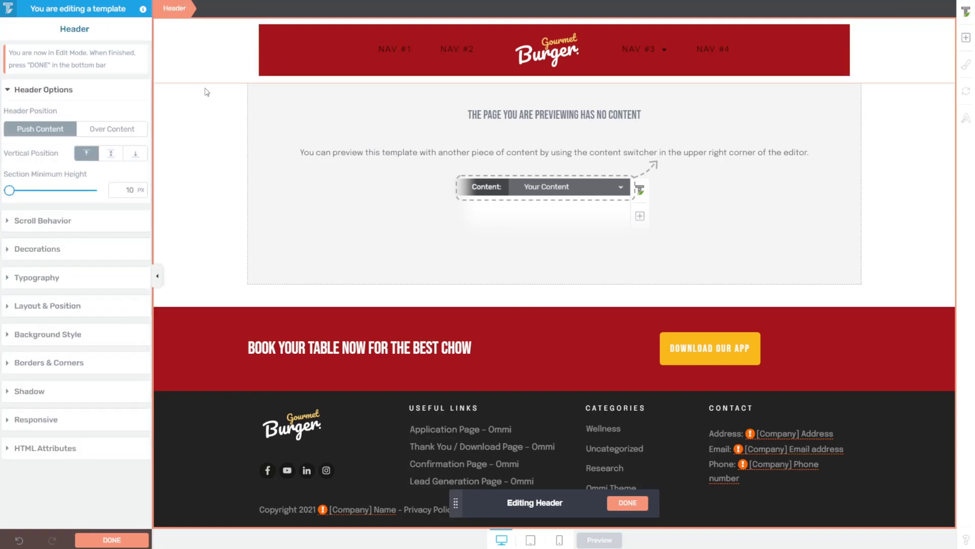
{"action": "left_click", "coordinate": [625, 503]}
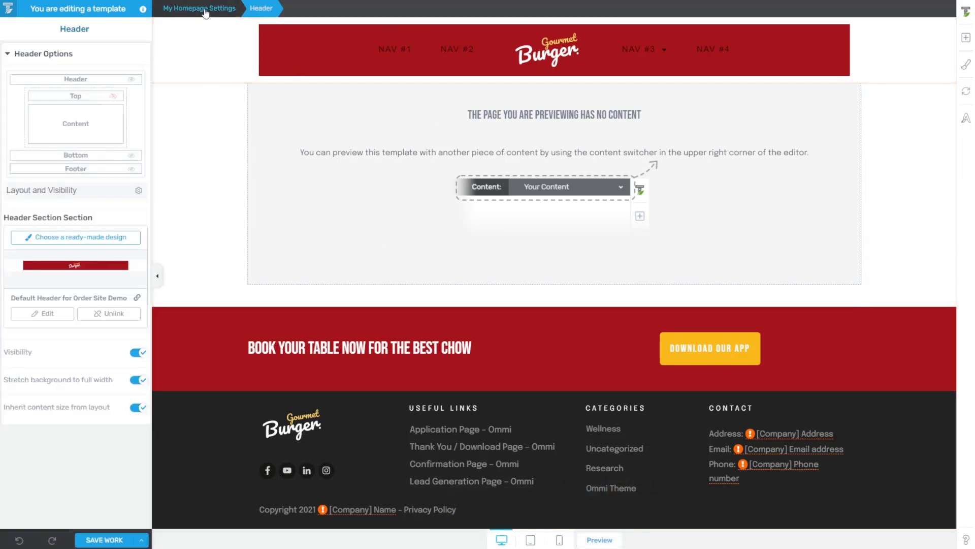
{"action": "left_click", "coordinate": [202, 9]}
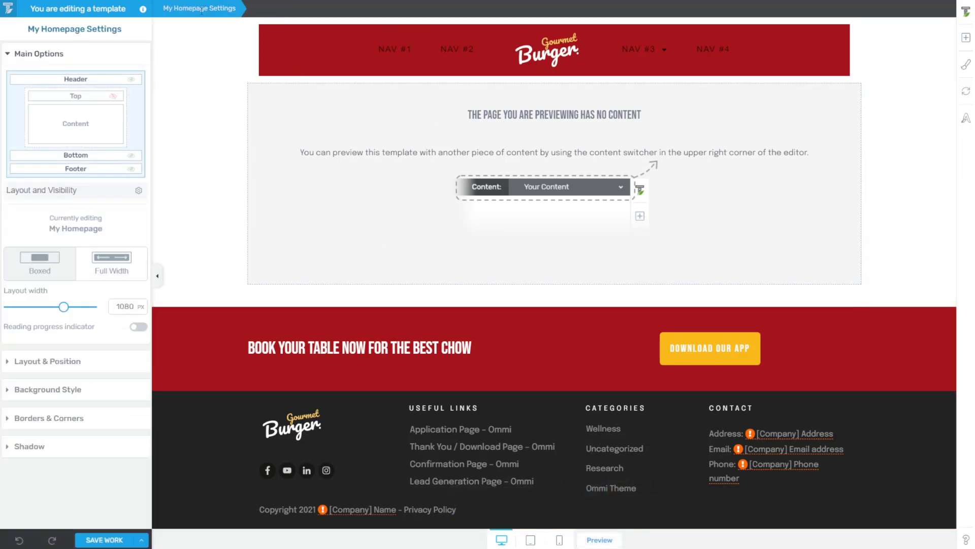
{"action": "double_click", "coordinate": [125, 306]}
{"action": "type", "text": "1140"}
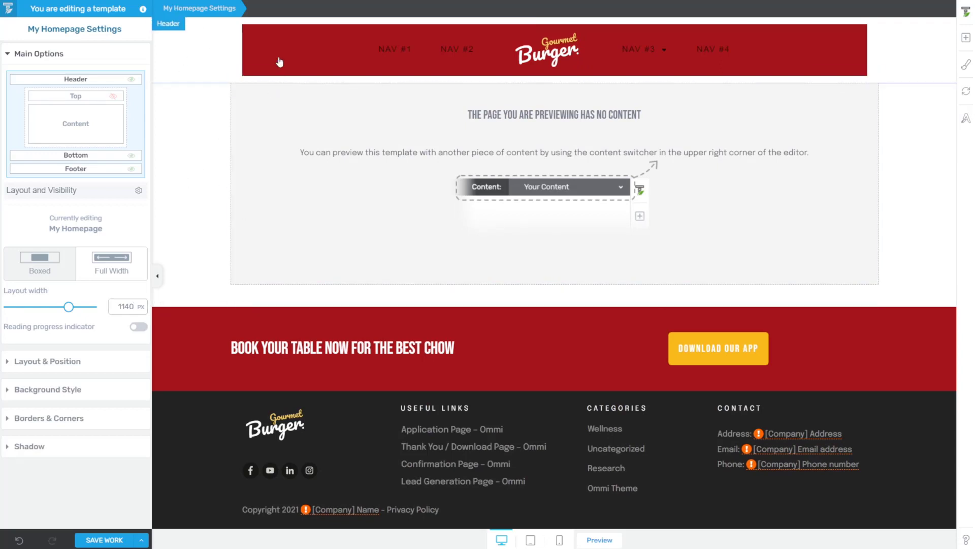
Try the header without inheriting its content size from the layout, and restore the inheritance.
{"action": "left_click", "coordinate": [264, 68]}
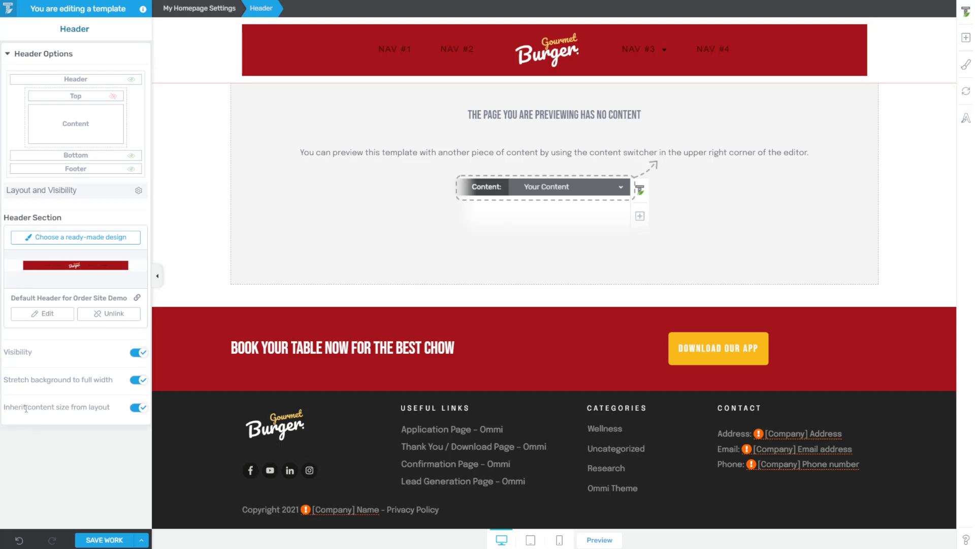
{"action": "left_click", "coordinate": [135, 410]}
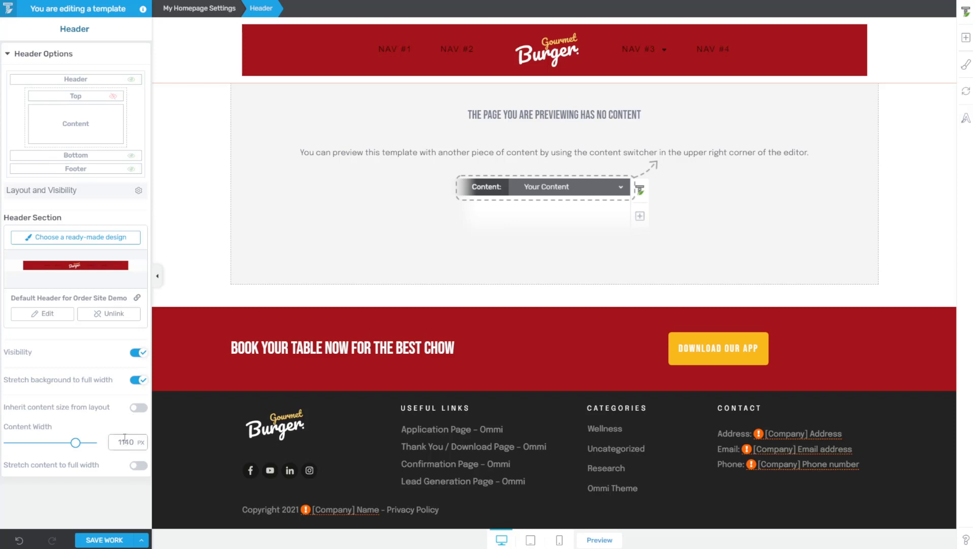
{"action": "left_click", "coordinate": [137, 408]}
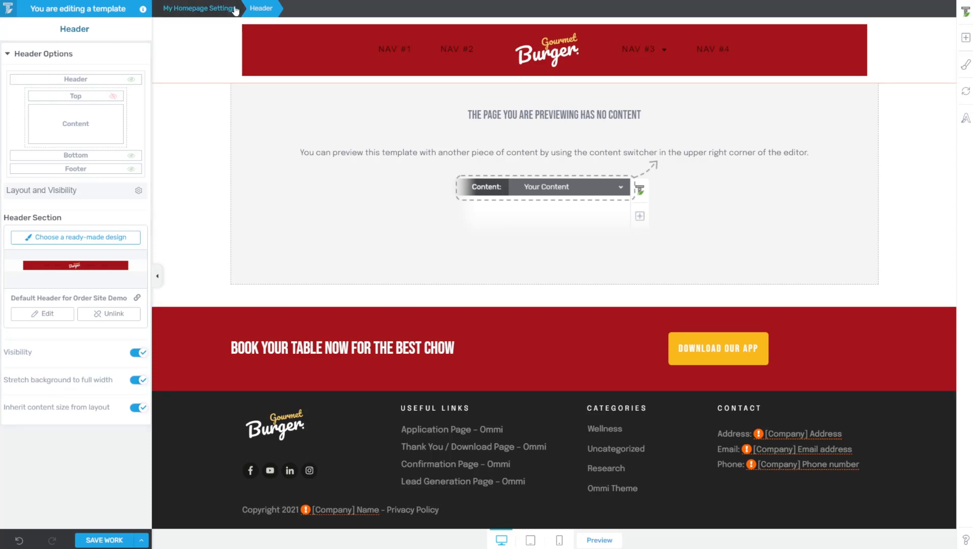
Reopen the header for editing and set its content box's maximum width to 100%.
{"action": "mouse_move", "coordinate": [221, 51]}
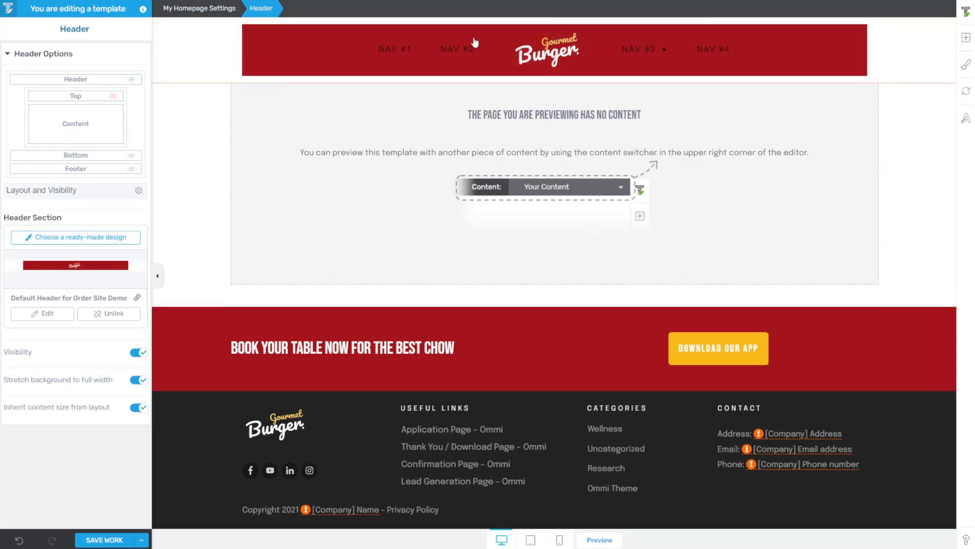
{"action": "mouse_move", "coordinate": [420, 57]}
{"action": "left_click", "coordinate": [526, 41]}
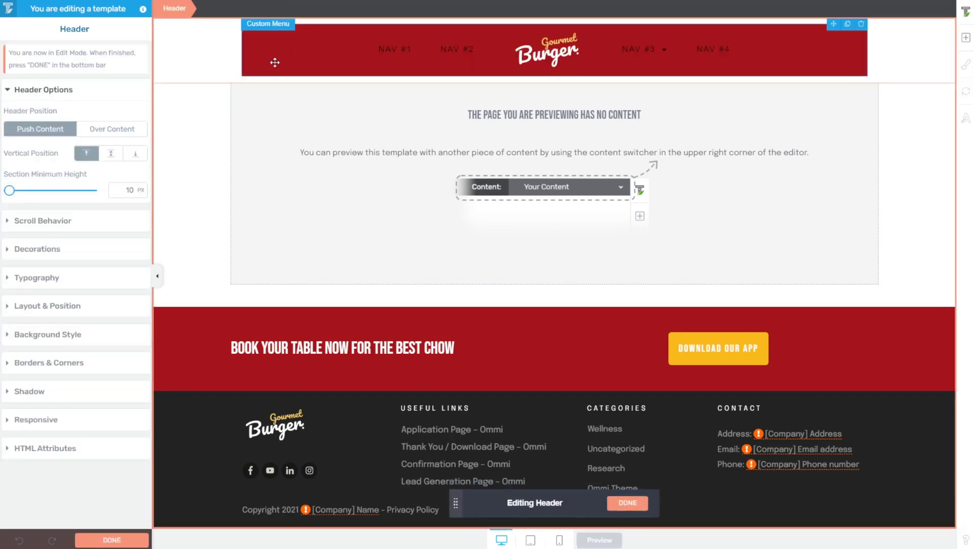
{"action": "left_click", "coordinate": [222, 95]}
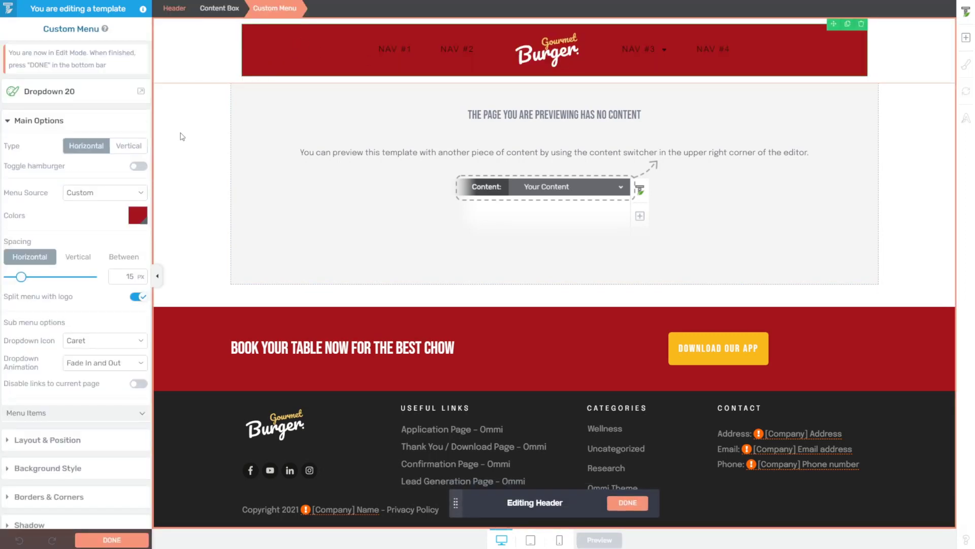
{"action": "left_click", "coordinate": [220, 6]}
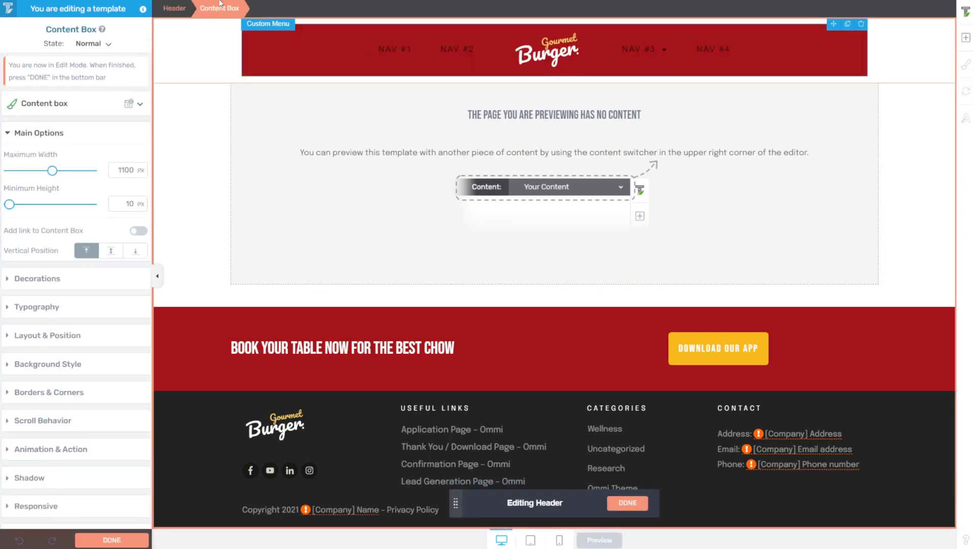
{"action": "left_click", "coordinate": [113, 171]}
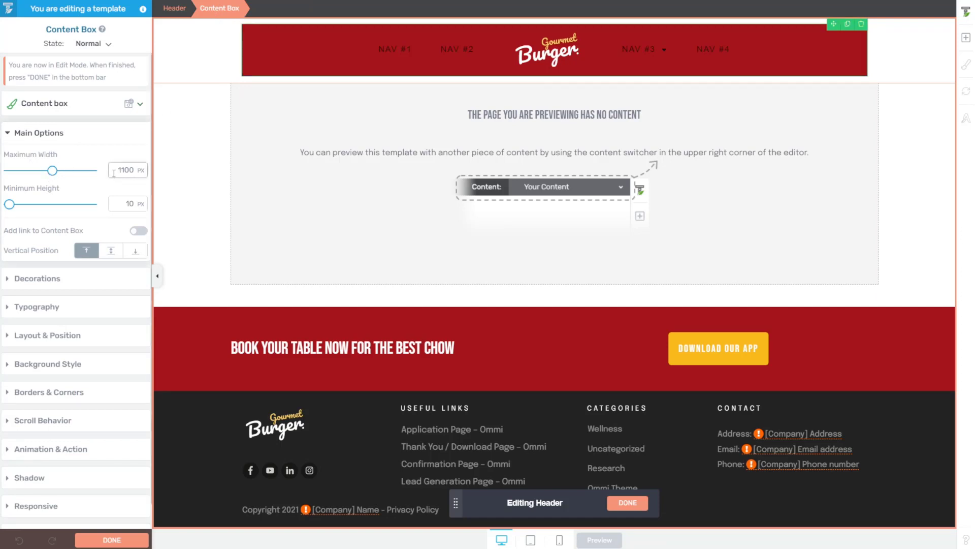
{"action": "left_click", "coordinate": [142, 173]}
{"action": "left_click", "coordinate": [141, 197]}
{"action": "double_click", "coordinate": [126, 171]}
{"action": "type", "text": "100"}
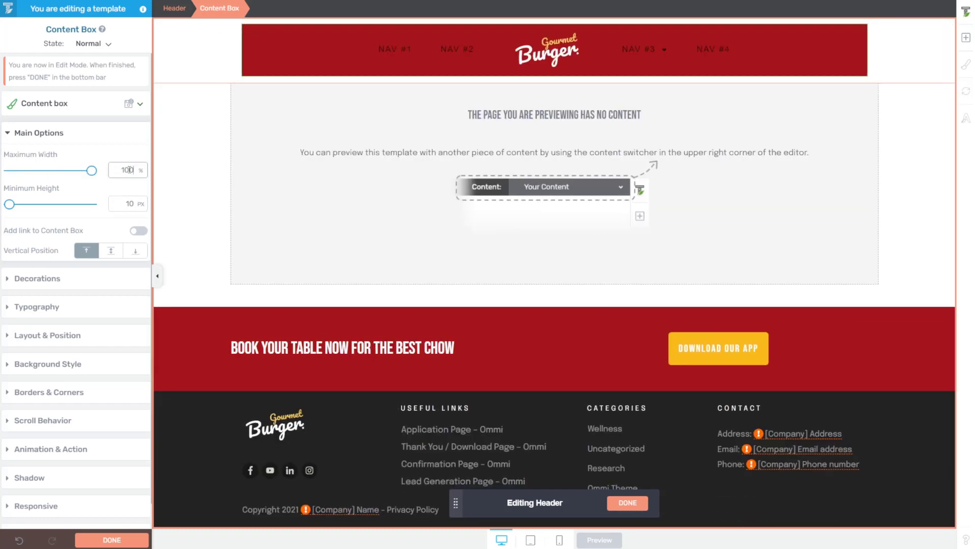
Check the content box's spacing and set the header section's padding to 0 on all four sides.
{"action": "left_click", "coordinate": [244, 68]}
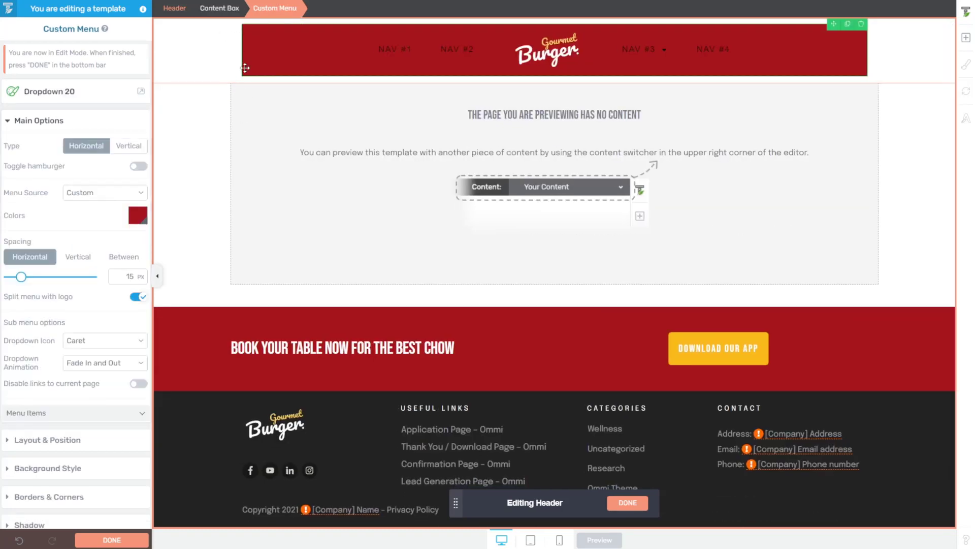
{"action": "left_click", "coordinate": [227, 16]}
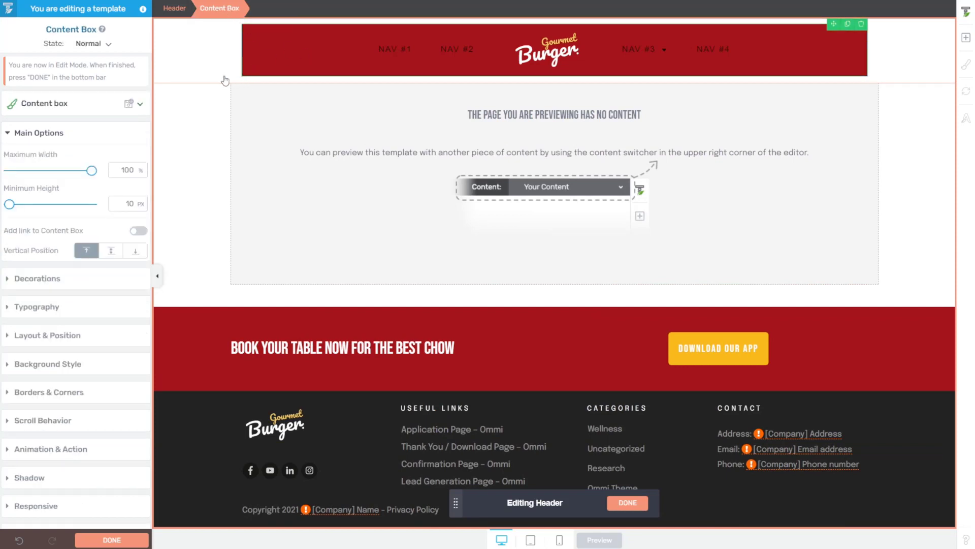
{"action": "left_click", "coordinate": [45, 336]}
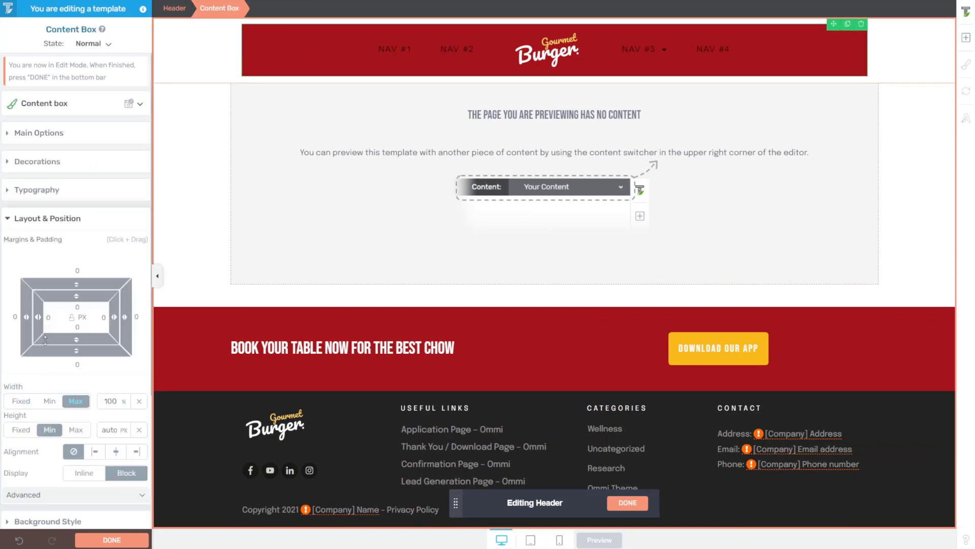
{"action": "left_click", "coordinate": [174, 8]}
{"action": "left_click", "coordinate": [51, 306]}
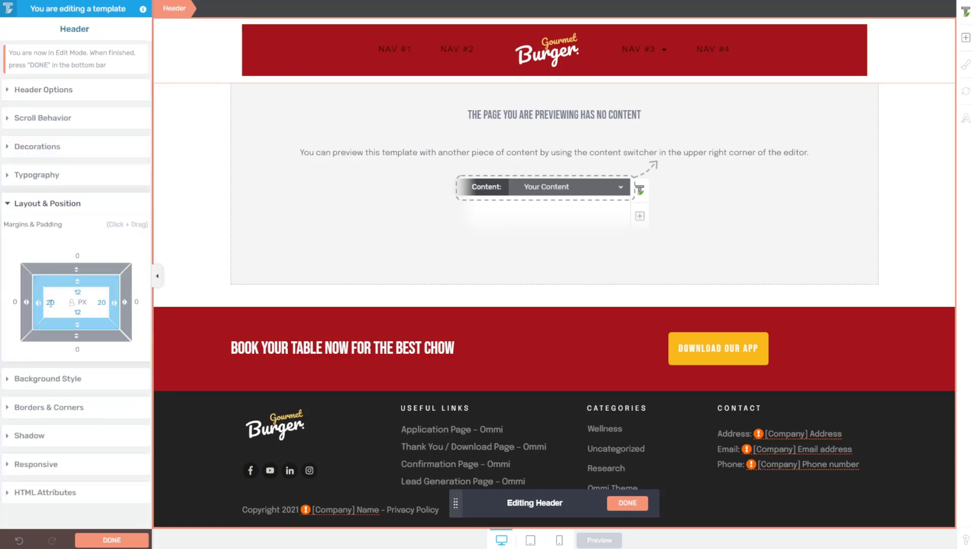
{"action": "type", "text": "00"}
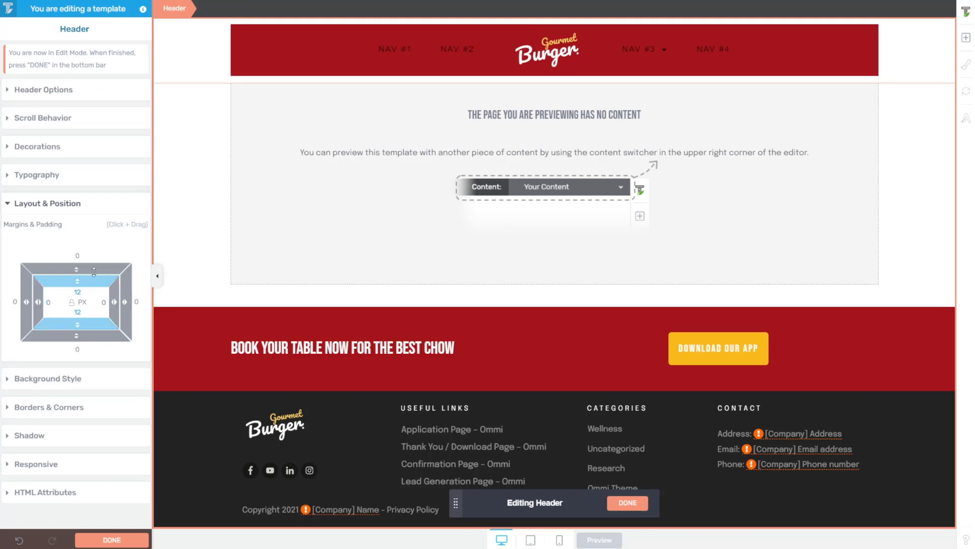
{"action": "type", "text": "0"}
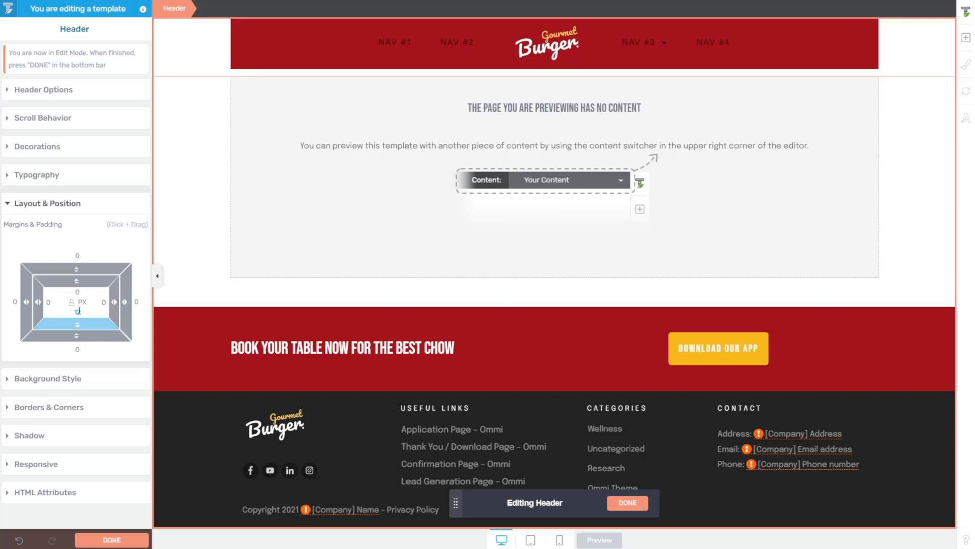
{"action": "type", "text": "0"}
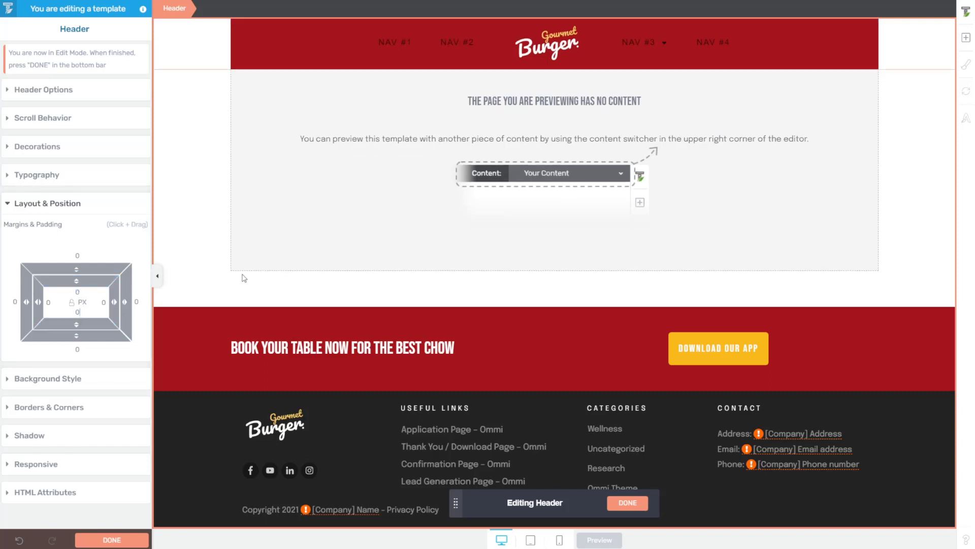
Set the header's position so that it overlaps the page content instead of pushing it down.
{"action": "left_click", "coordinate": [51, 90]}
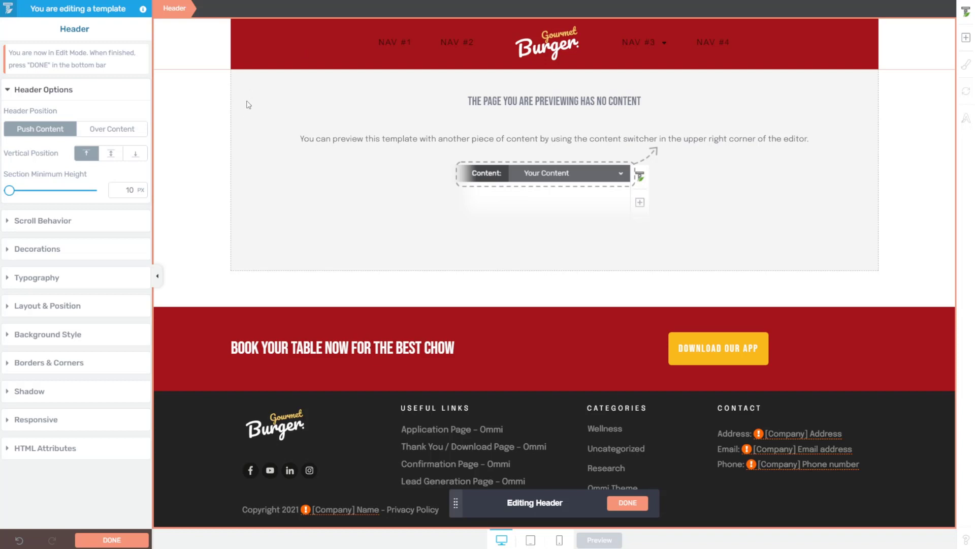
{"action": "left_click", "coordinate": [100, 133]}
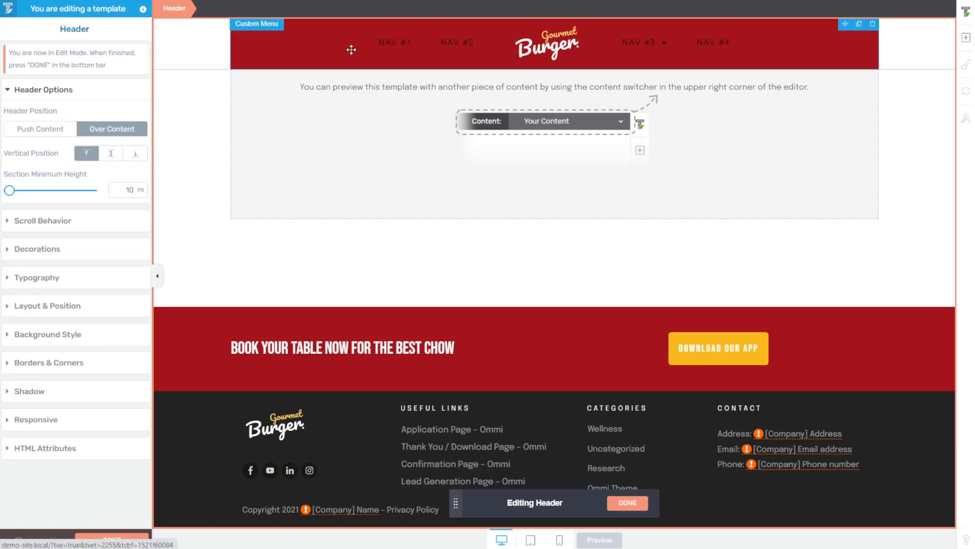
Set the text color of the header's top-level menu items to white, #ffffff.
{"action": "left_click", "coordinate": [403, 45]}
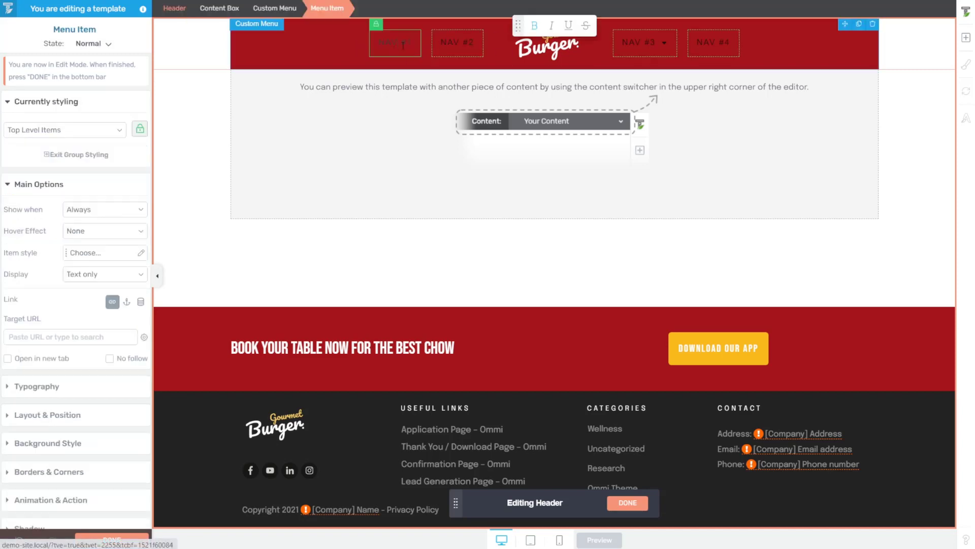
{"action": "left_click", "coordinate": [36, 386]}
{"action": "left_click", "coordinate": [69, 259]}
{"action": "left_click", "coordinate": [12, 263]}
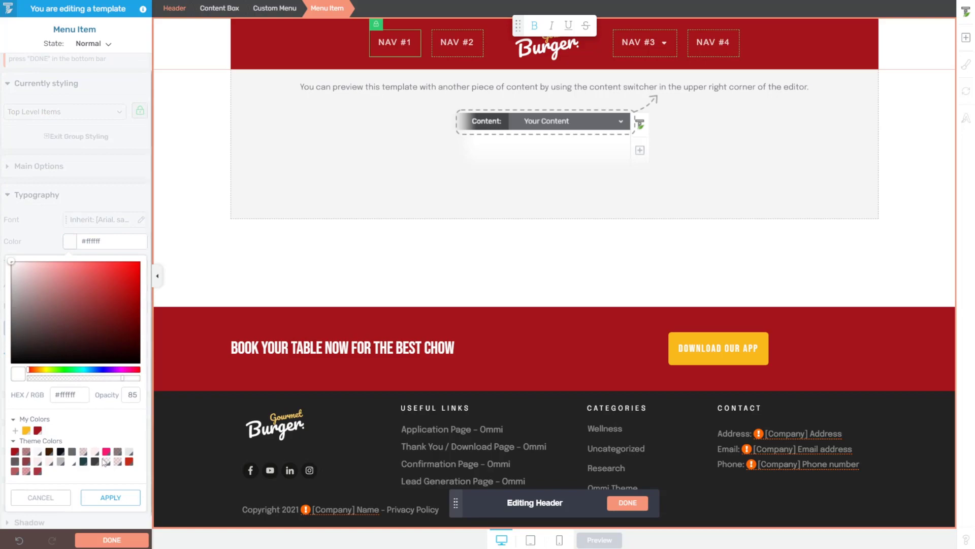
{"action": "left_click", "coordinate": [111, 497]}
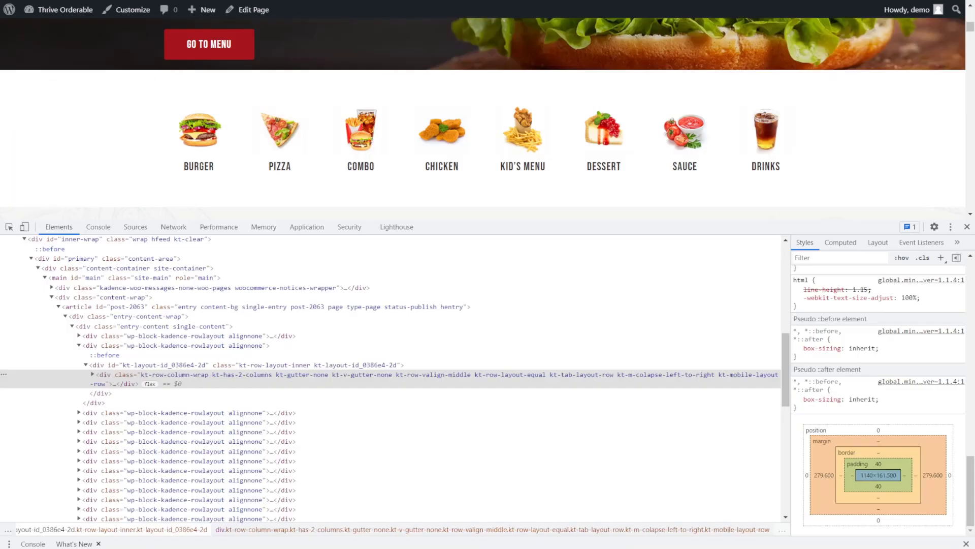
Switch to the reference burger site, return to the top of its page and close the developer tools.
{"action": "scroll", "coordinate": [680, 182], "scroll_direction": "up", "scroll_amount": 5}
{"action": "left_click", "coordinate": [968, 227]}
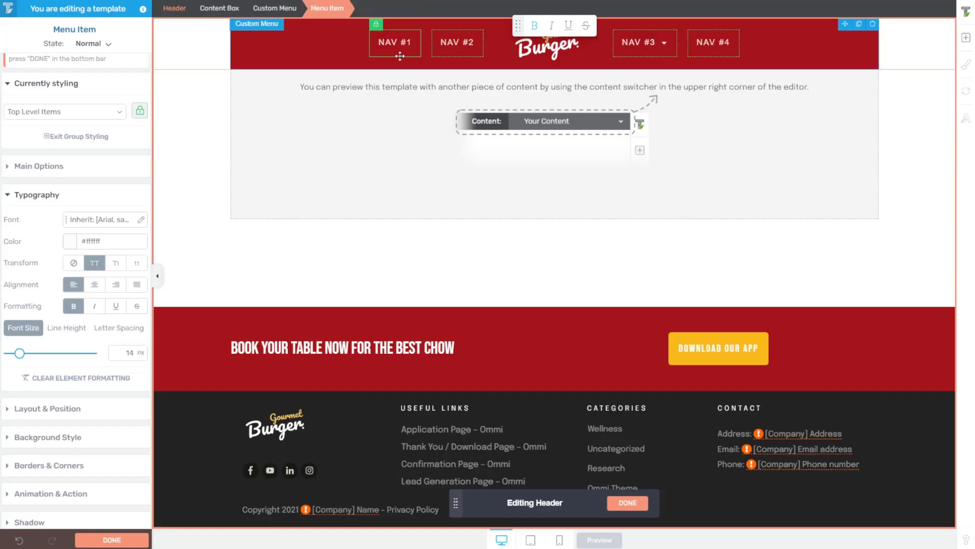
Rename the menu items NAV #1 and NAV #2 in the header as HOME and REVIEWS.
{"action": "left_click", "coordinate": [398, 43]}
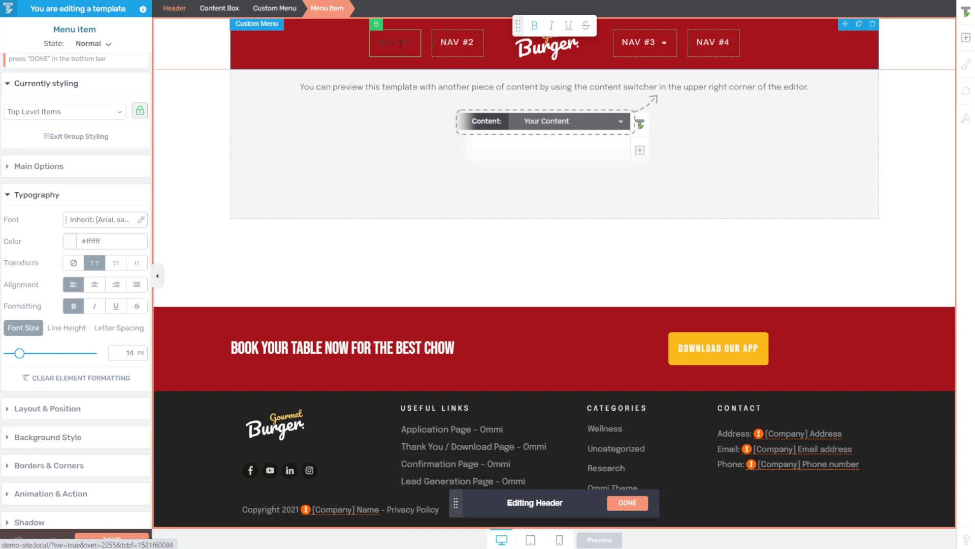
{"action": "key", "text": "ctrl+a"}
{"action": "type", "text": "HOME"}
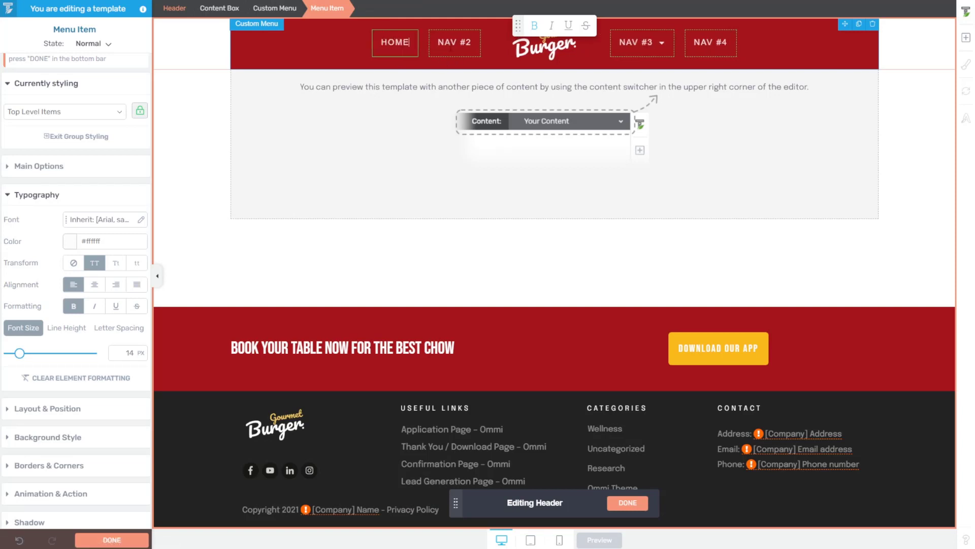
{"action": "left_click", "coordinate": [454, 41]}
{"action": "key", "text": "ctrl+a"}
{"action": "type", "text": "REVIEWS"}
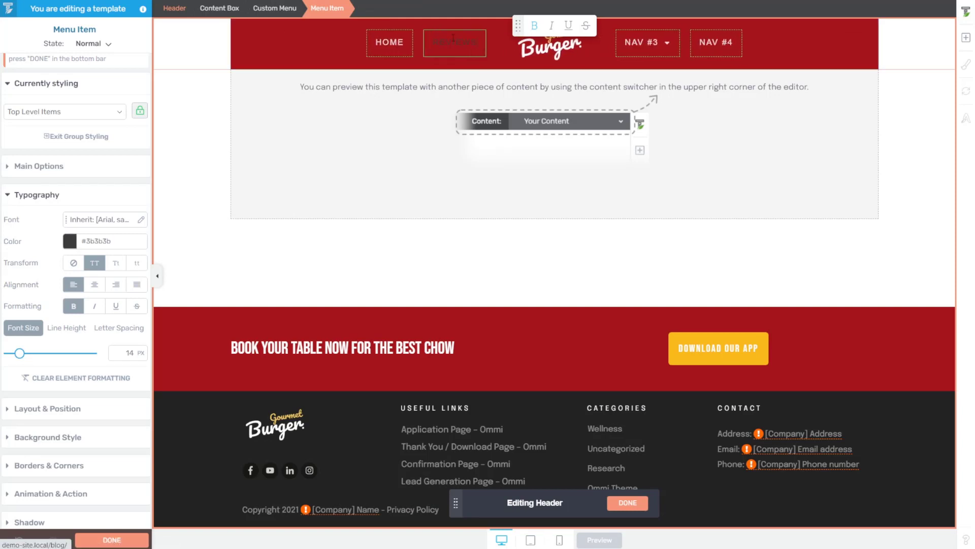
{"action": "key", "text": "Escape"}
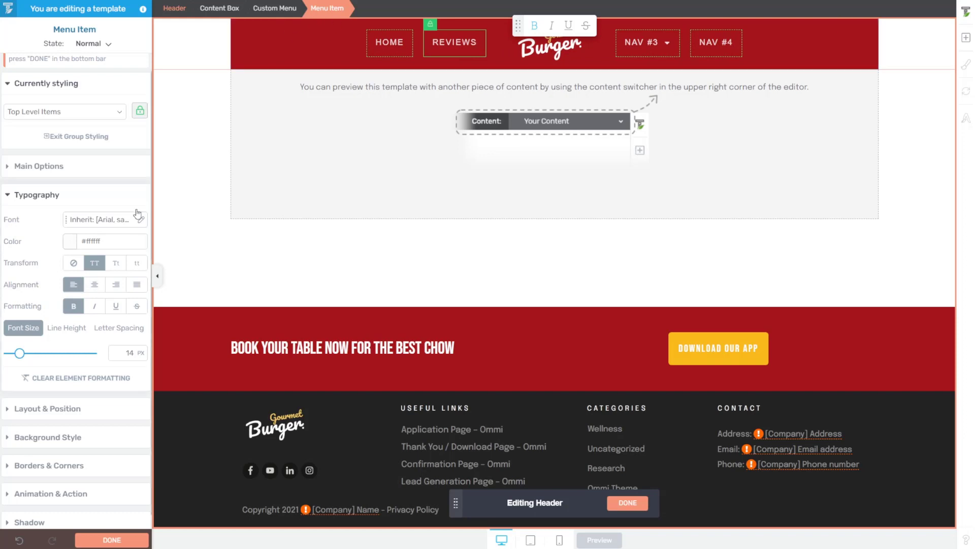
Open the custom menu's item list and rename the Nav #3 item as Menu.
{"action": "key", "text": "Escape"}
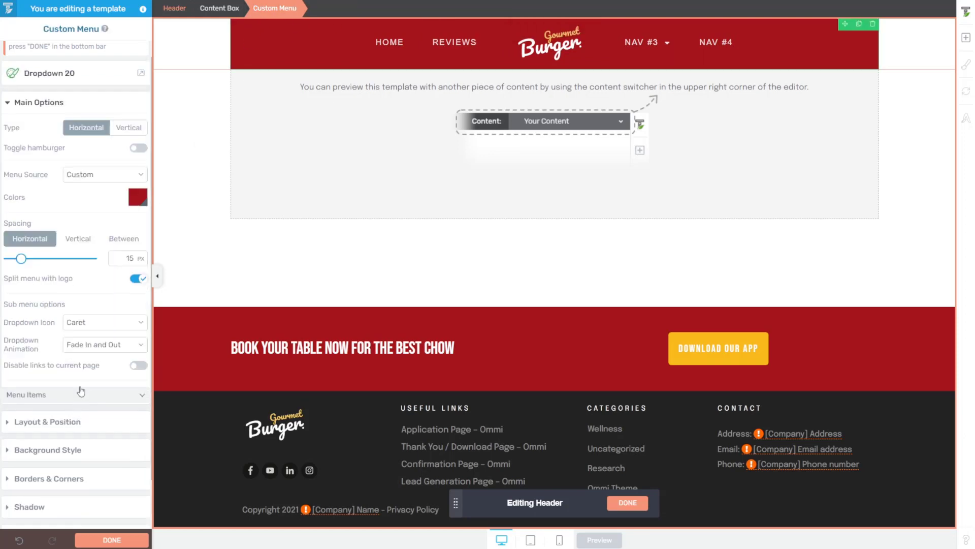
{"action": "left_click", "coordinate": [105, 395]}
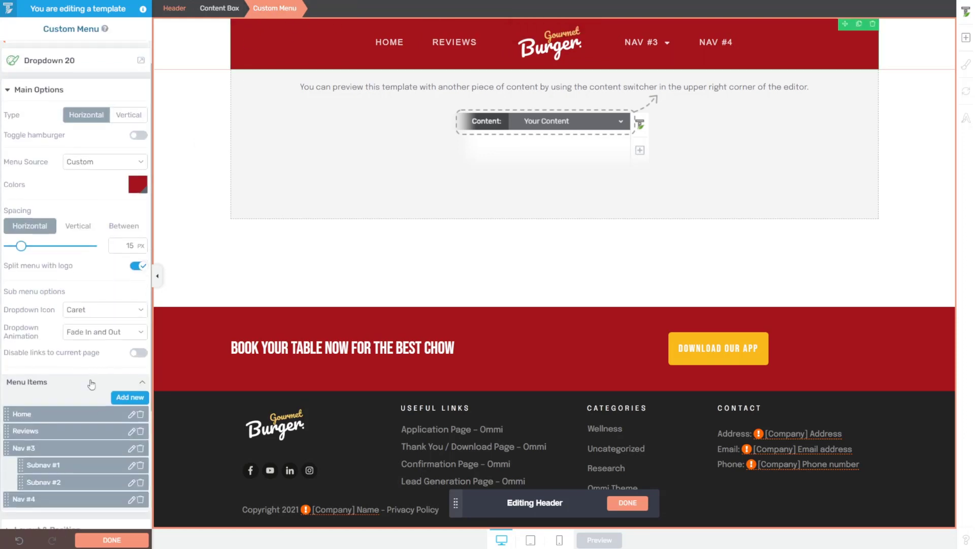
{"action": "scroll", "coordinate": [36, 344], "scroll_direction": "down", "scroll_amount": 2}
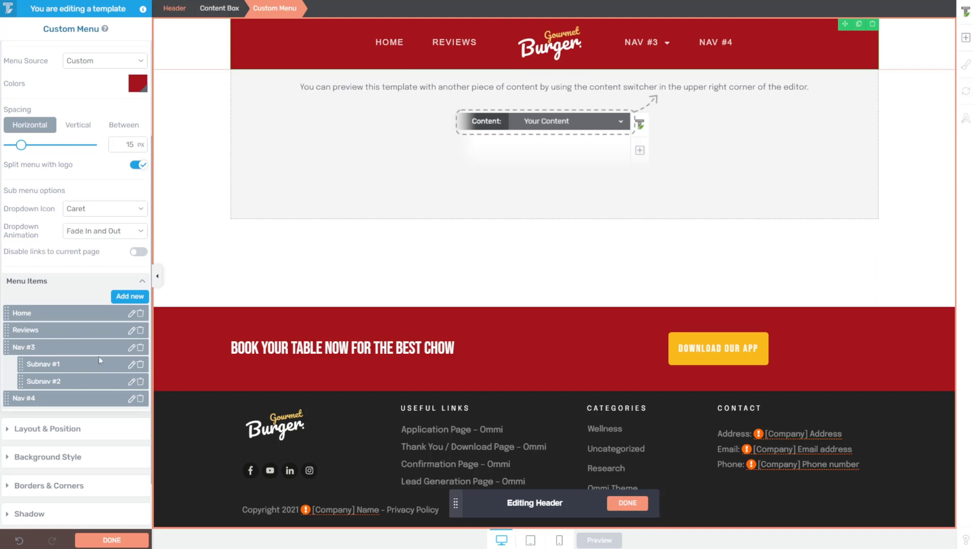
{"action": "left_click", "coordinate": [131, 348]}
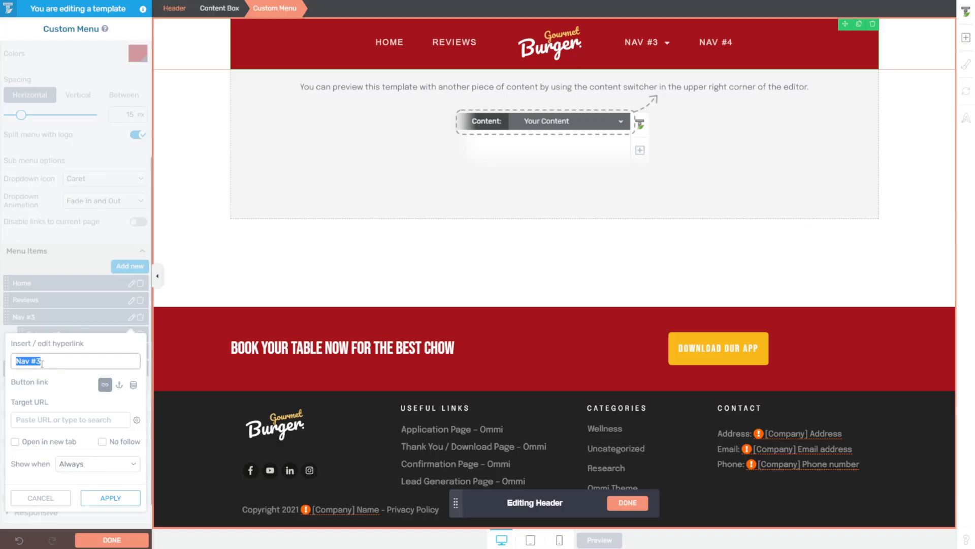
{"action": "type", "text": "Product"}
{"action": "double_click", "coordinate": [60, 364]}
{"action": "type", "text": "Me"}
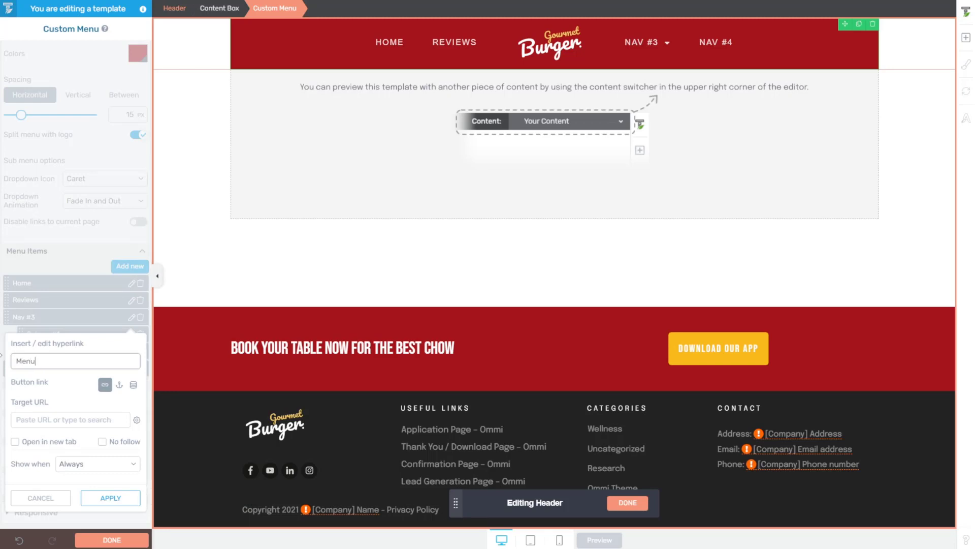
{"action": "type", "text": "nu"}
{"action": "left_click", "coordinate": [110, 497]}
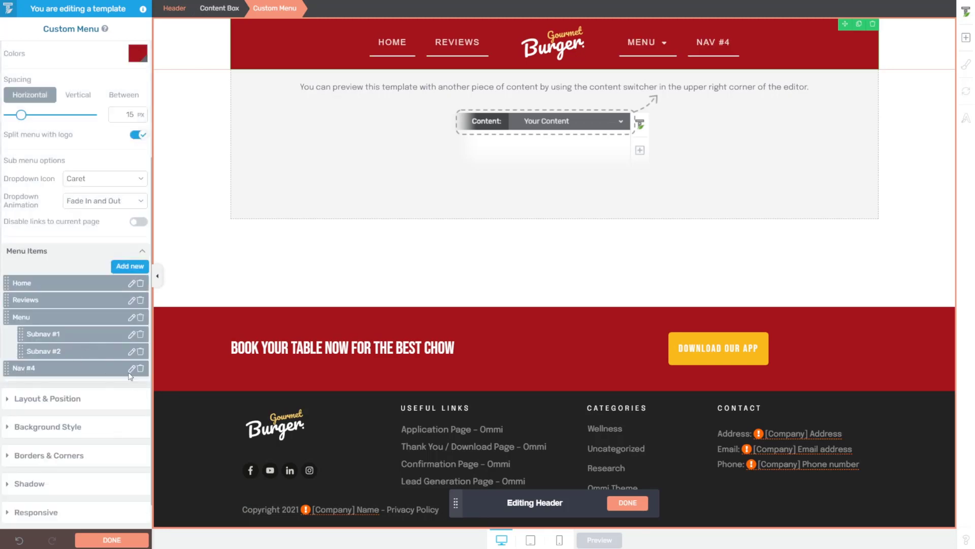
Rename the Nav #4 item of the custom menu as Contact.
{"action": "left_click", "coordinate": [132, 367]}
{"action": "type", "text": "Cont"}
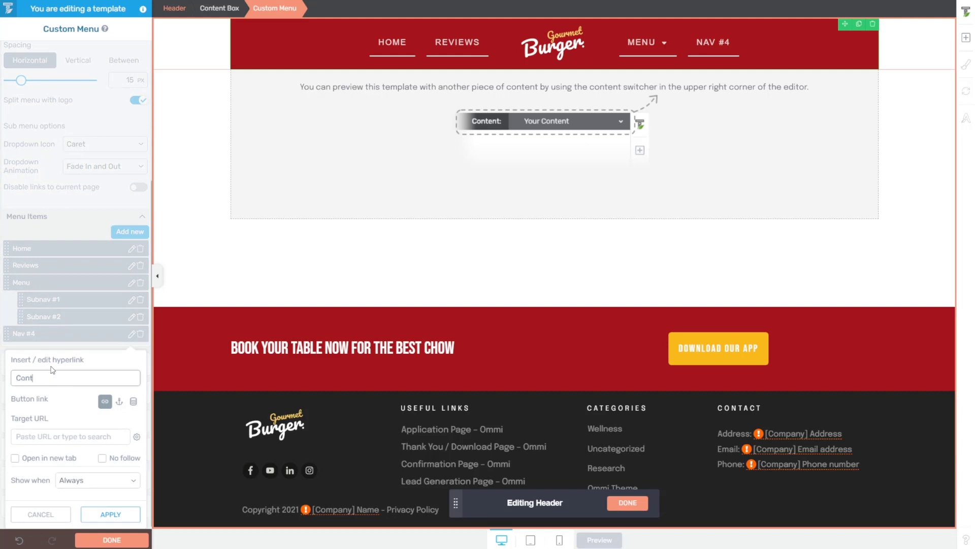
{"action": "type", "text": "act"}
{"action": "left_click", "coordinate": [110, 514]}
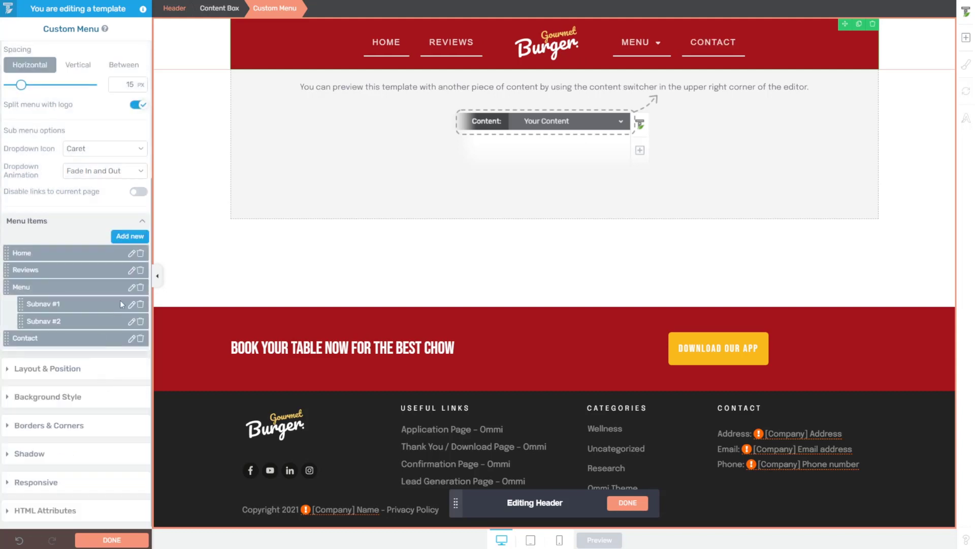
Rename the two sub-items under Menu, Subnav #1 and Subnav #2, as Pizzas and Burgers.
{"action": "left_click", "coordinate": [132, 321]}
{"action": "type", "text": "Pizz"}
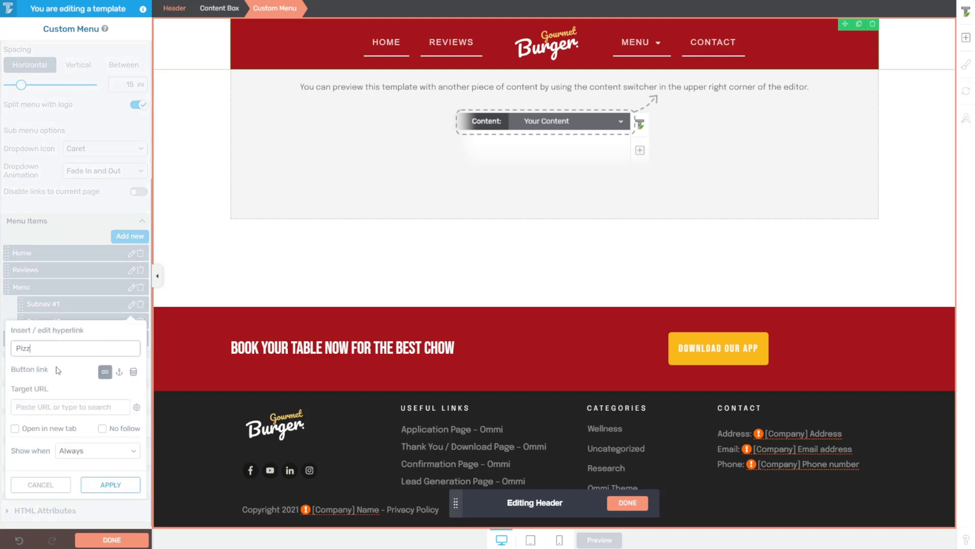
{"action": "type", "text": "as"}
{"action": "left_click", "coordinate": [111, 484]}
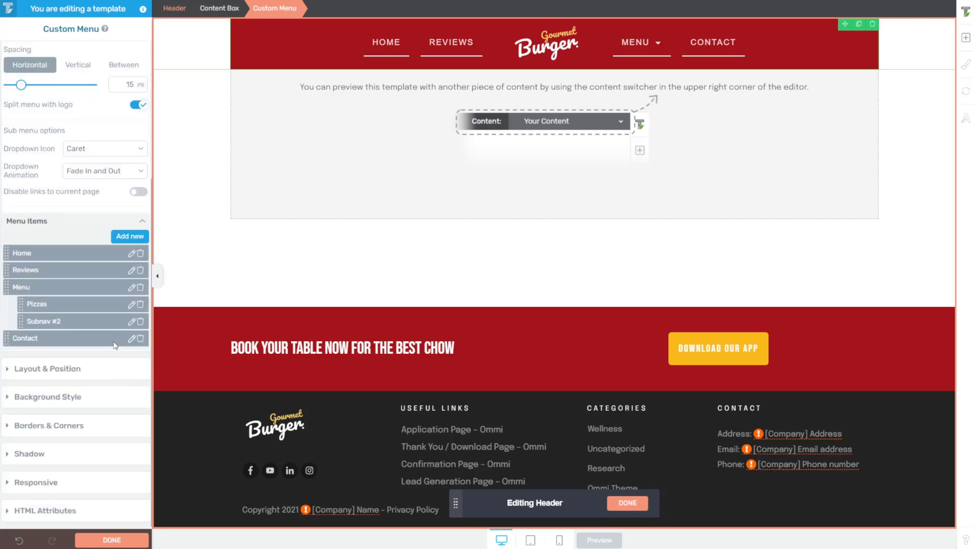
{"action": "left_click", "coordinate": [131, 323]}
{"action": "type", "text": "Burgers"}
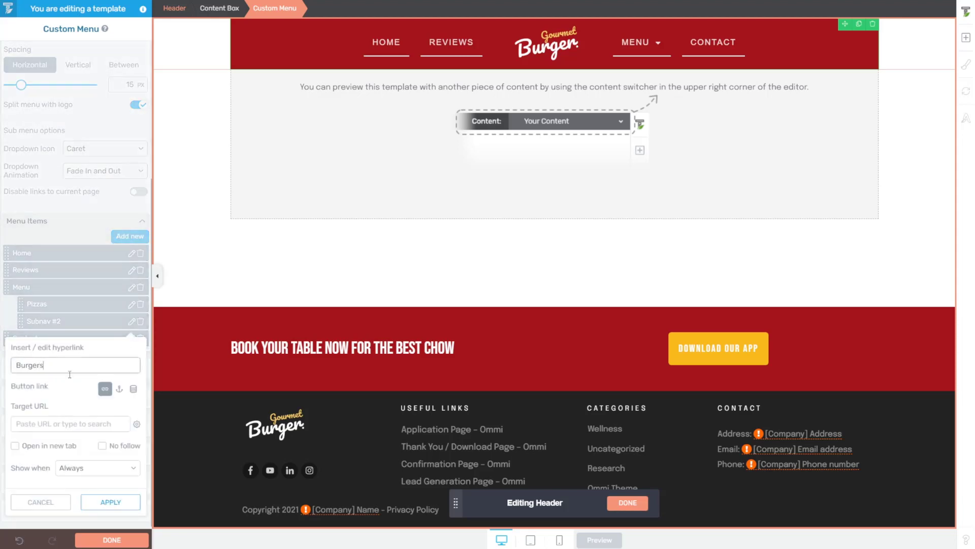
{"action": "left_click", "coordinate": [110, 502]}
Add a new menu item, nest it under Menu below Burgers and name it Dessert.
{"action": "left_click", "coordinate": [123, 237]}
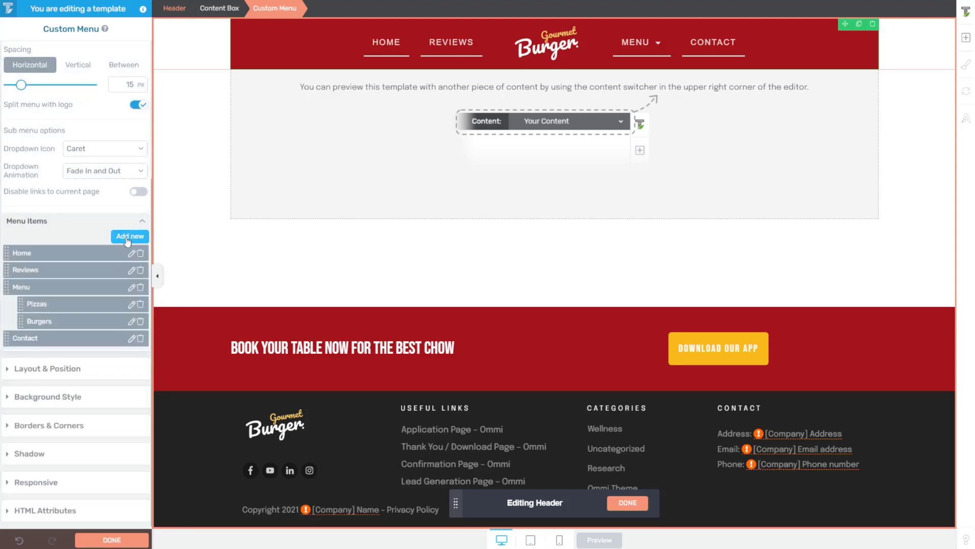
{"action": "left_click_drag", "start_coordinate": [13, 340], "coordinate": [31, 321]}
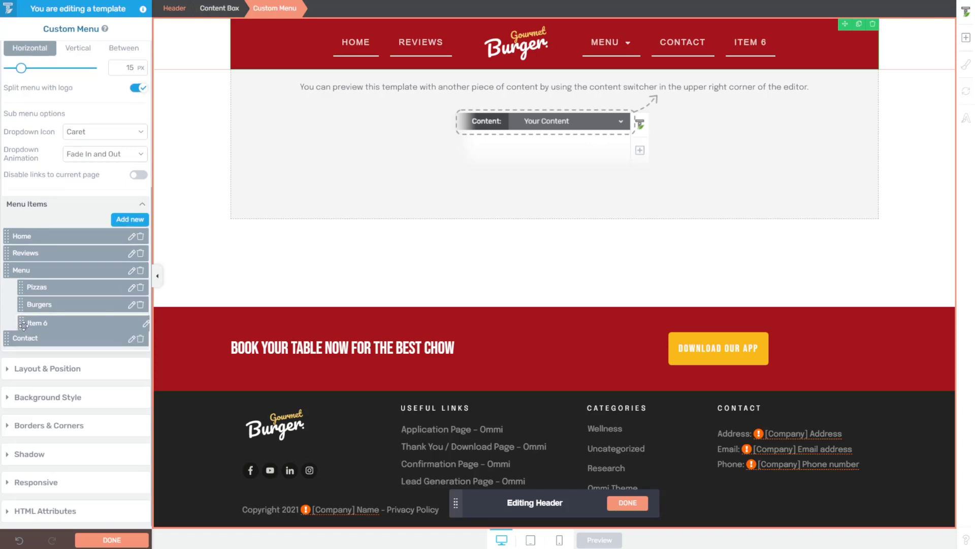
{"action": "left_click", "coordinate": [131, 322]}
{"action": "type", "text": "Des"}
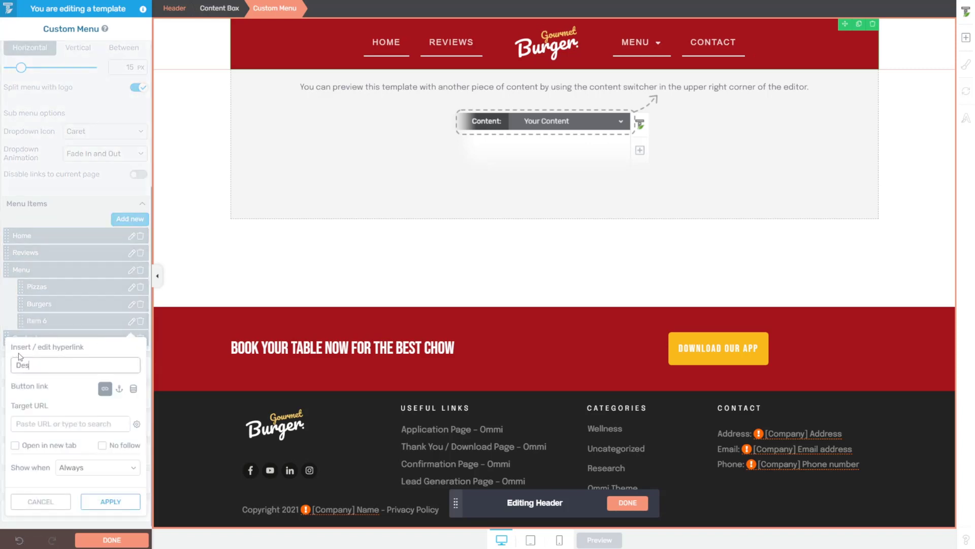
{"action": "type", "text": "sert"}
{"action": "left_click", "coordinate": [110, 501]}
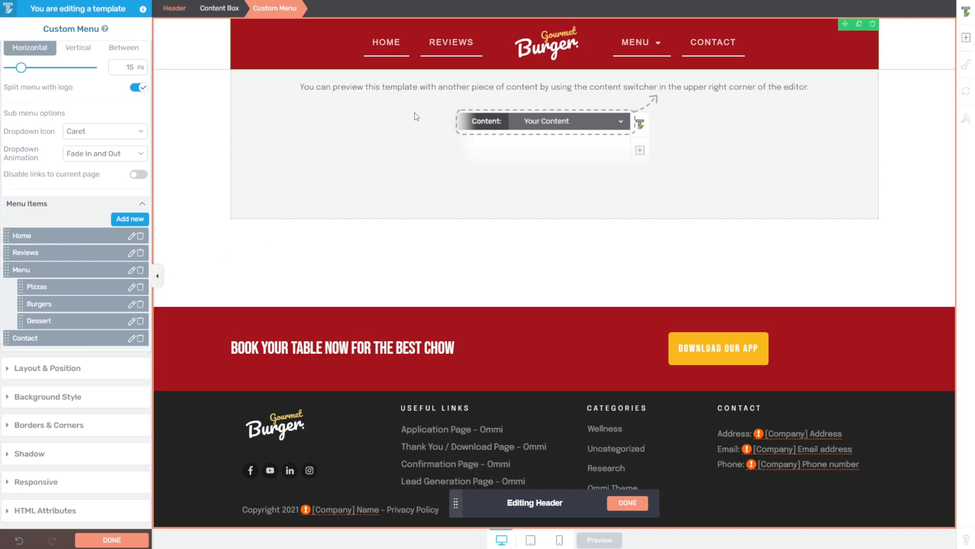
Change the font of the top-level menu items to Bebas Neue from Google Fonts.
{"action": "scroll", "coordinate": [89, 141], "scroll_direction": "up", "scroll_amount": 5}
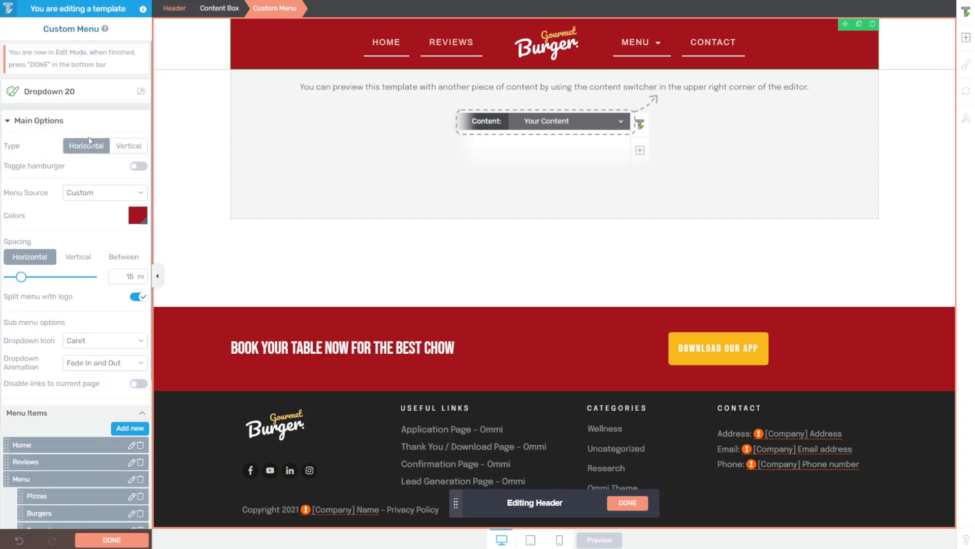
{"action": "left_click", "coordinate": [386, 42]}
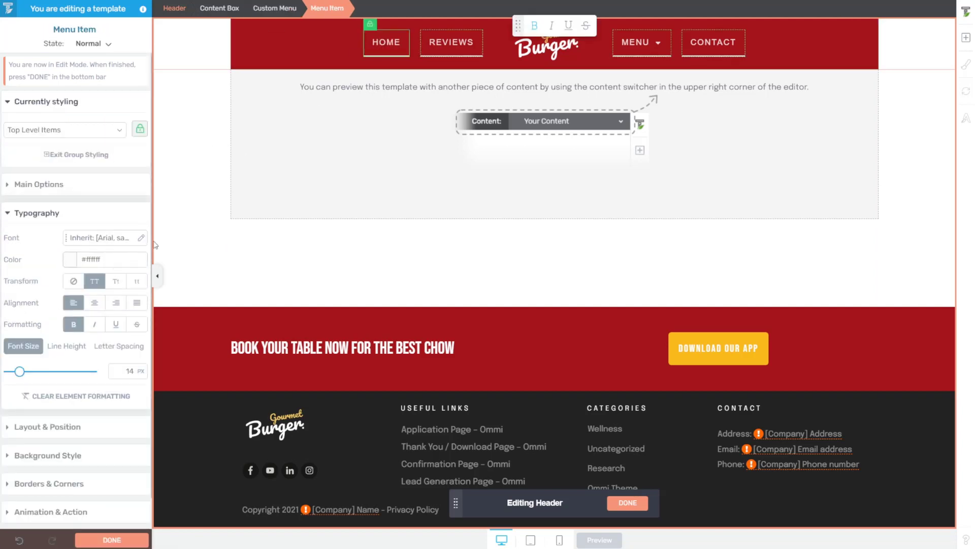
{"action": "left_click", "coordinate": [141, 239]}
{"action": "left_click", "coordinate": [94, 279]}
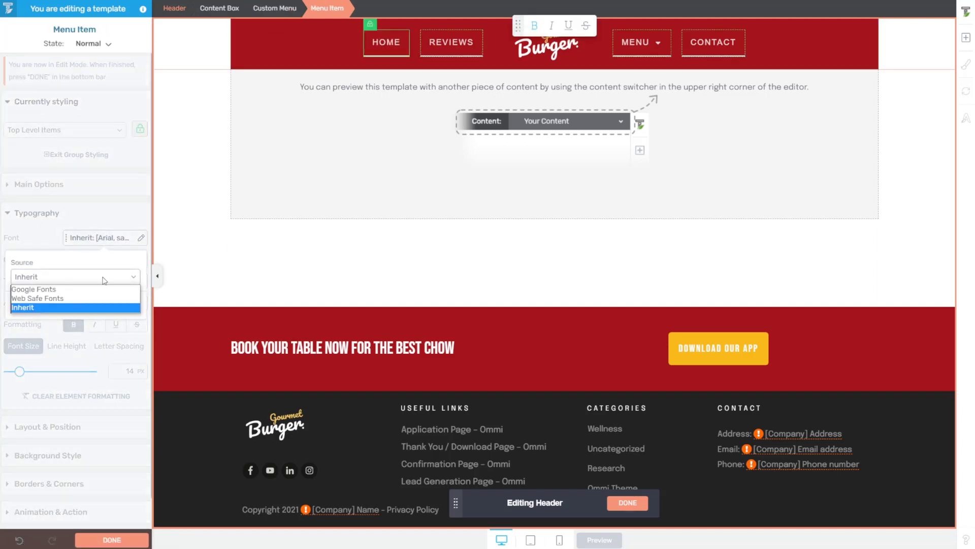
{"action": "left_click", "coordinate": [85, 289]}
{"action": "left_click", "coordinate": [68, 314]}
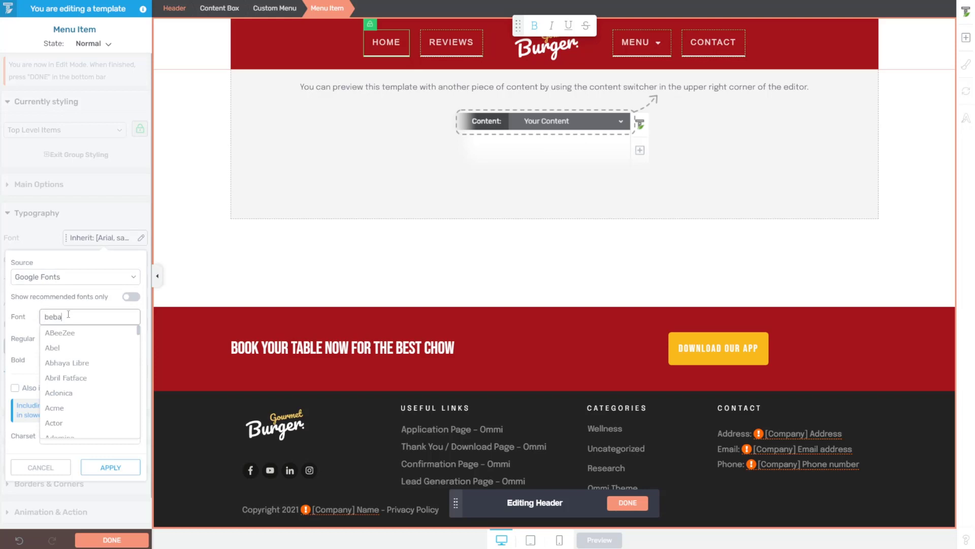
{"action": "left_click", "coordinate": [86, 332]}
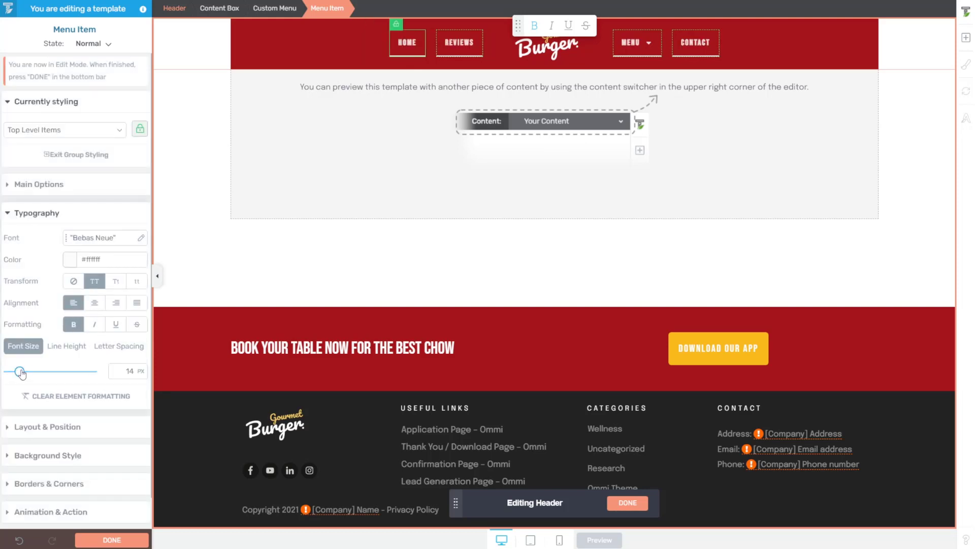
Style the top-level menu items' text at 22 px in #ffffff with 100 opacity and without bold.
{"action": "left_click_drag", "start_coordinate": [20, 372], "coordinate": [27, 373]}
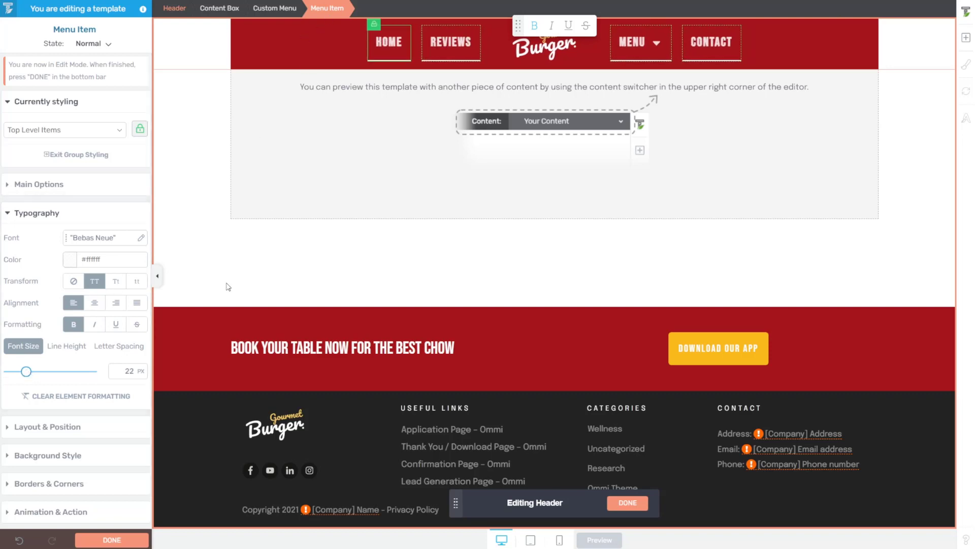
{"action": "left_click", "coordinate": [69, 259]}
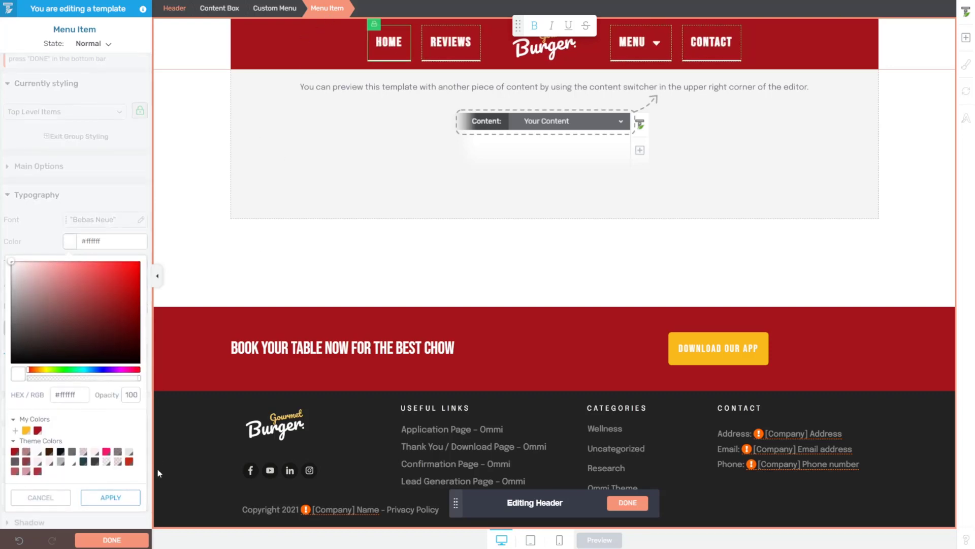
{"action": "left_click", "coordinate": [110, 498]}
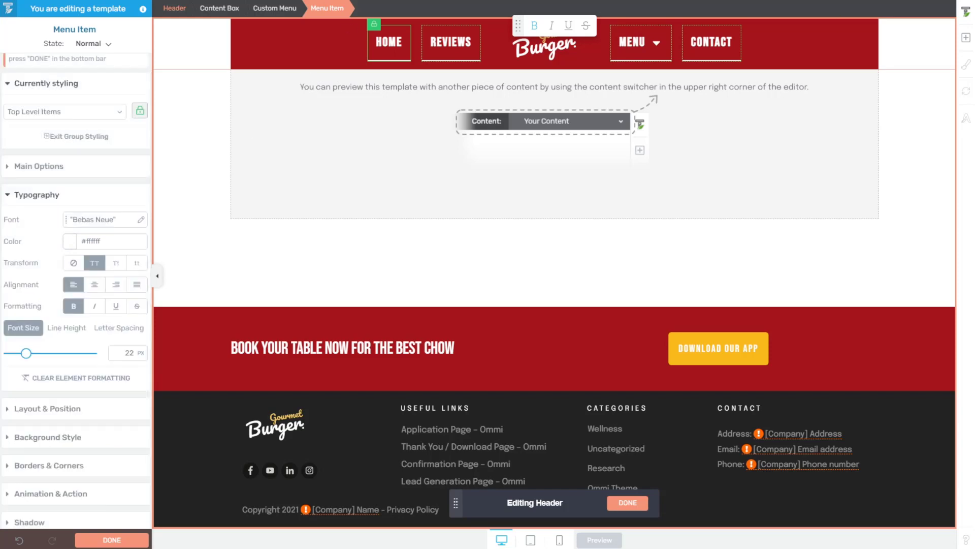
{"action": "left_click", "coordinate": [75, 304]}
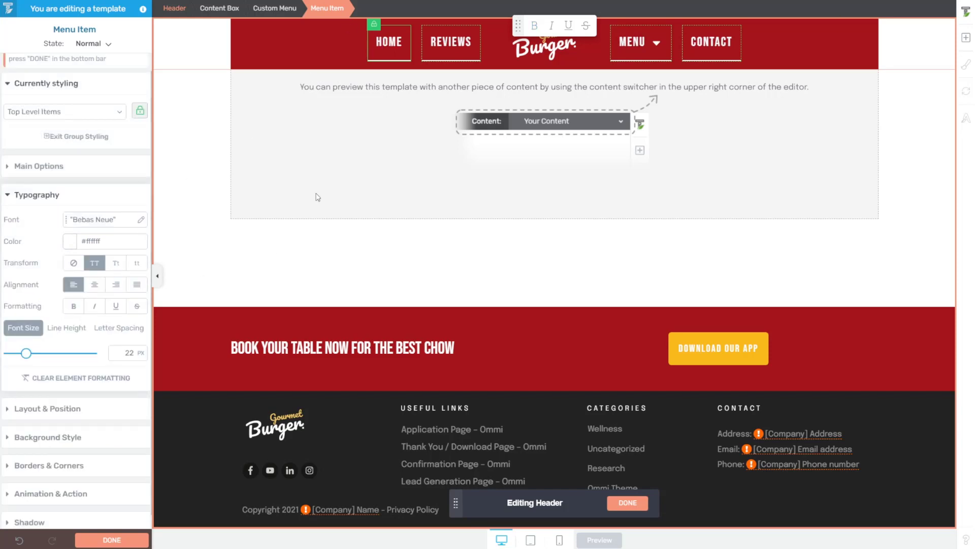
{"action": "left_click", "coordinate": [382, 43]}
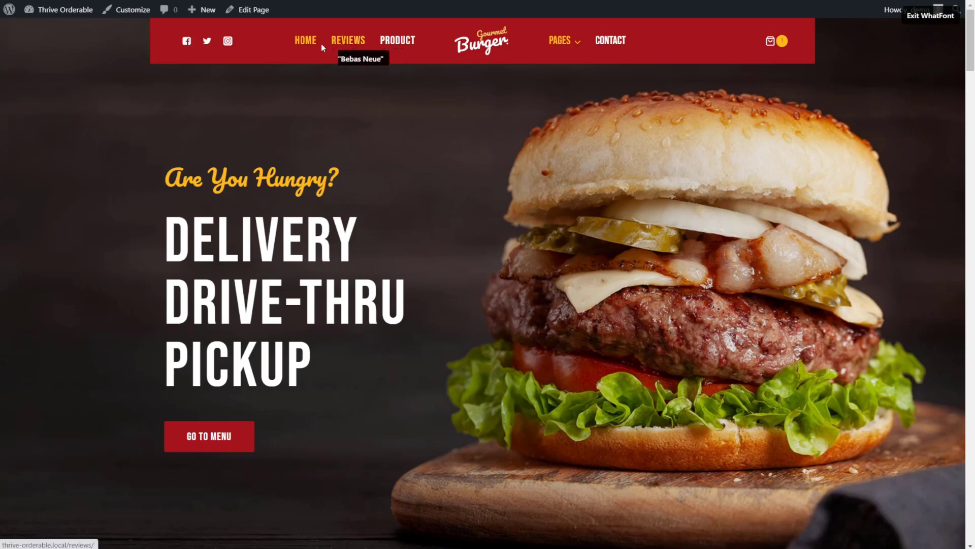
Inspect the Home menu item's font on the reference site and set the top-level menu items' font size to 20 px.
{"action": "left_click", "coordinate": [301, 41]}
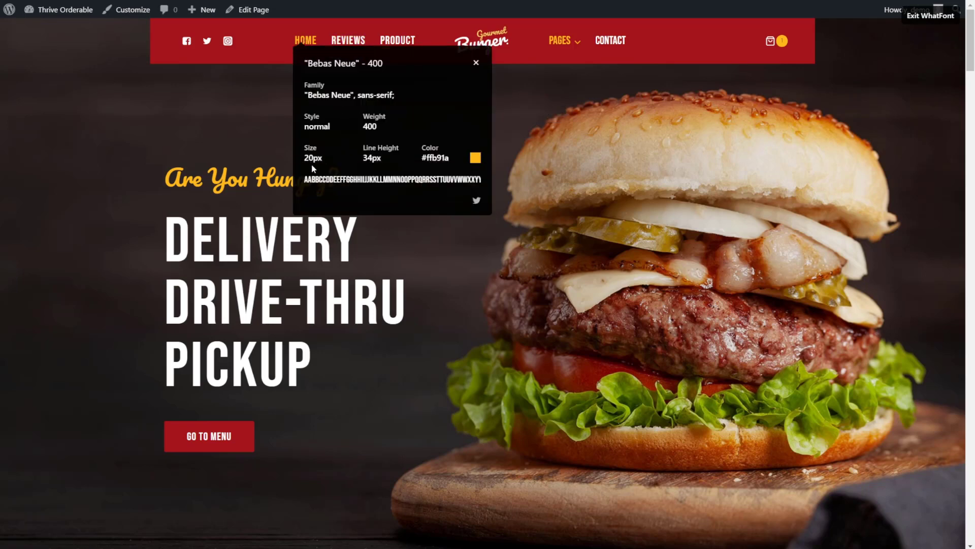
{"action": "left_click", "coordinate": [476, 63]}
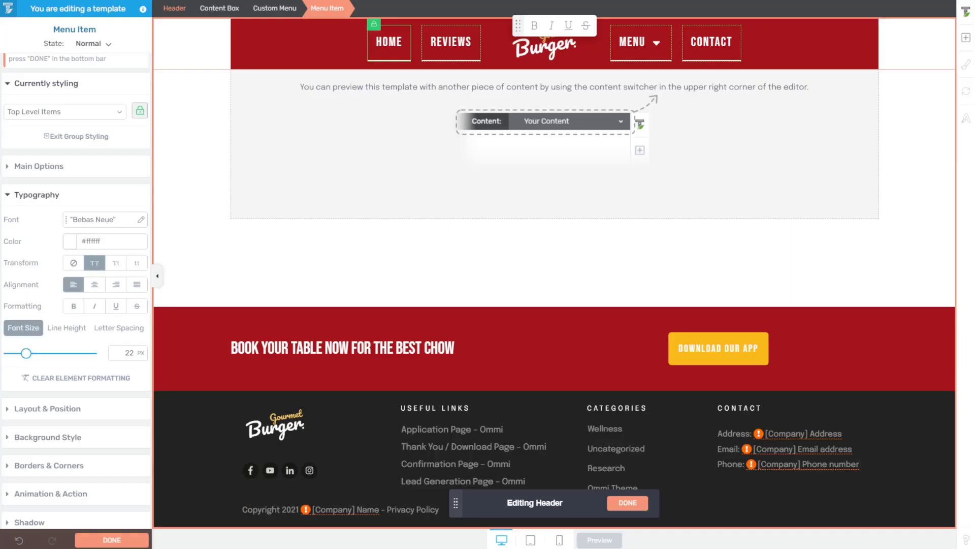
{"action": "double_click", "coordinate": [130, 353]}
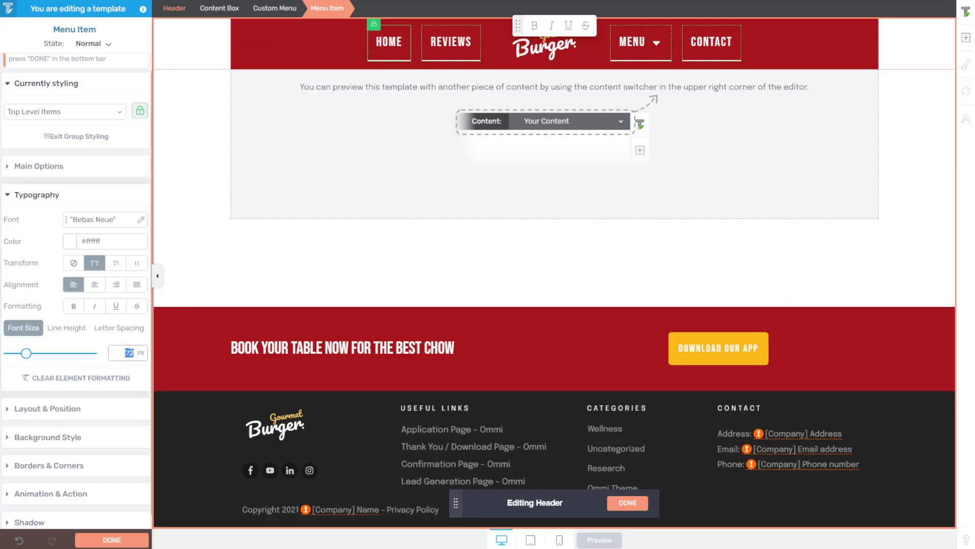
{"action": "type", "text": "20"}
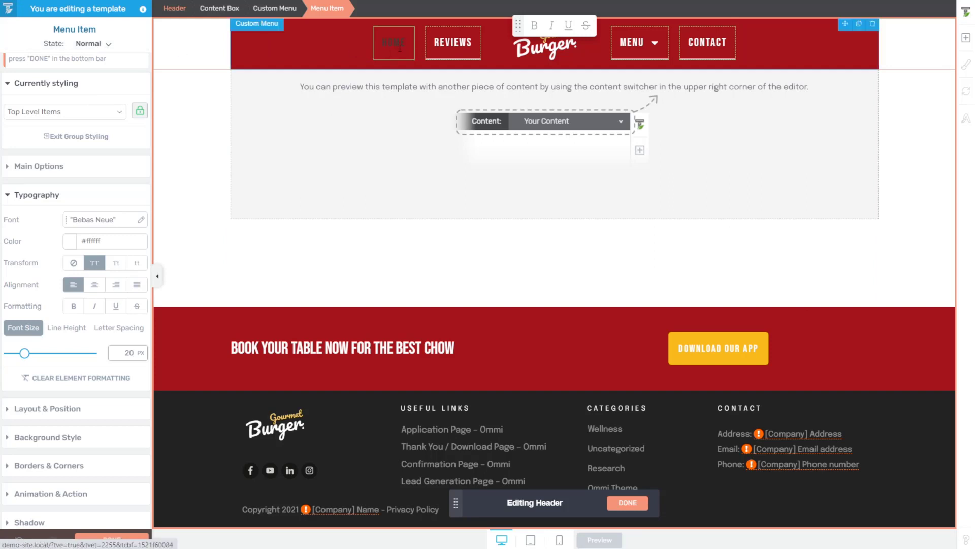
Set the active-state text color of the top-level menu items to the saved Lightning Yellow (#f9b91b).
{"action": "left_click", "coordinate": [93, 43]}
{"action": "left_click", "coordinate": [83, 97]}
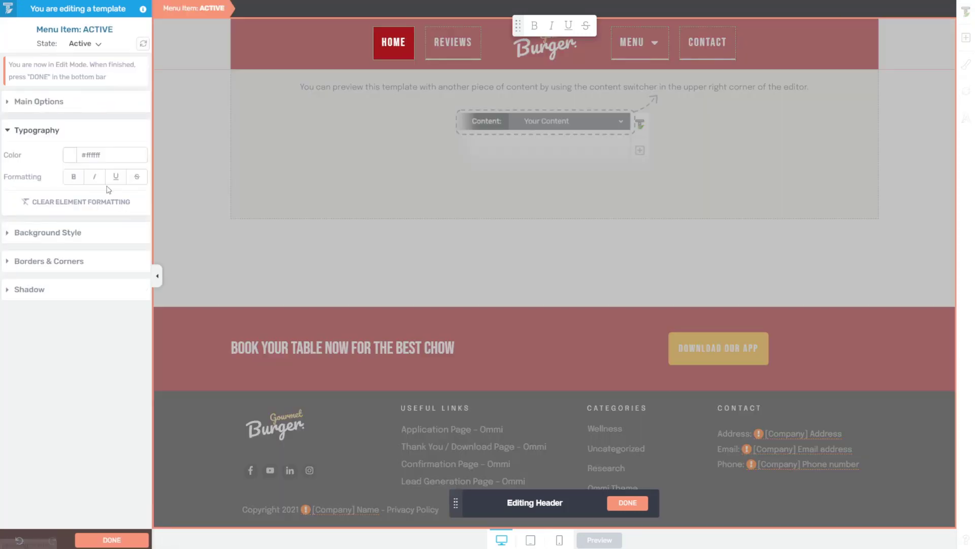
{"action": "left_click", "coordinate": [70, 155]}
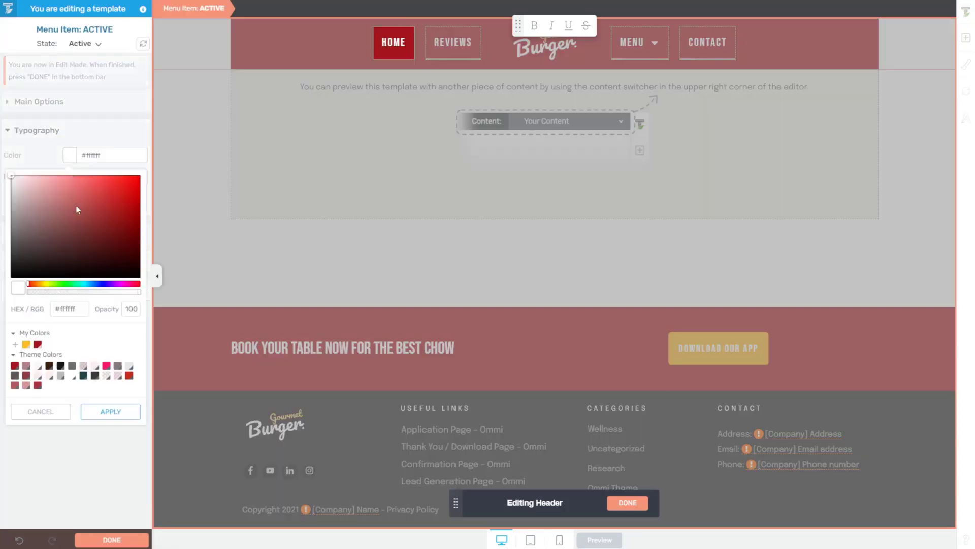
{"action": "left_click", "coordinate": [27, 345]}
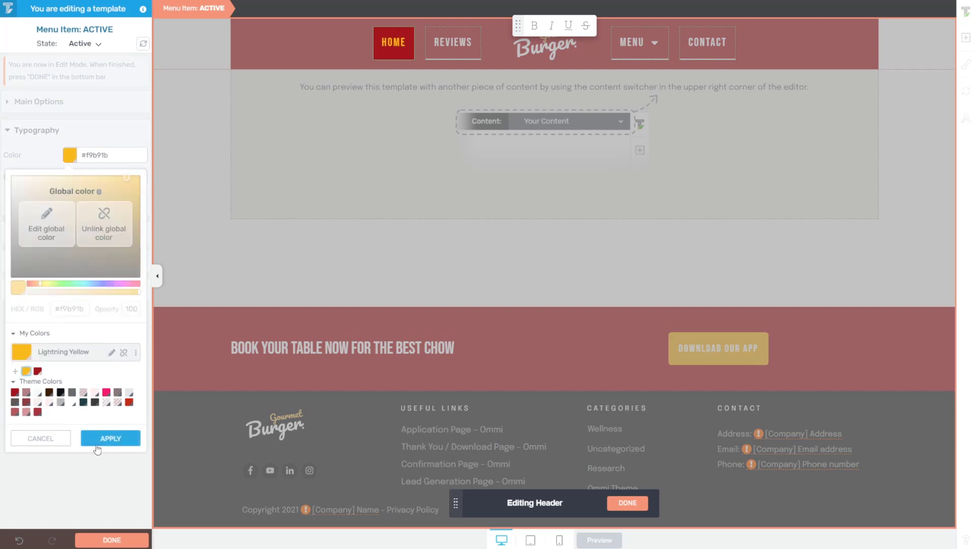
{"action": "left_click", "coordinate": [110, 438]}
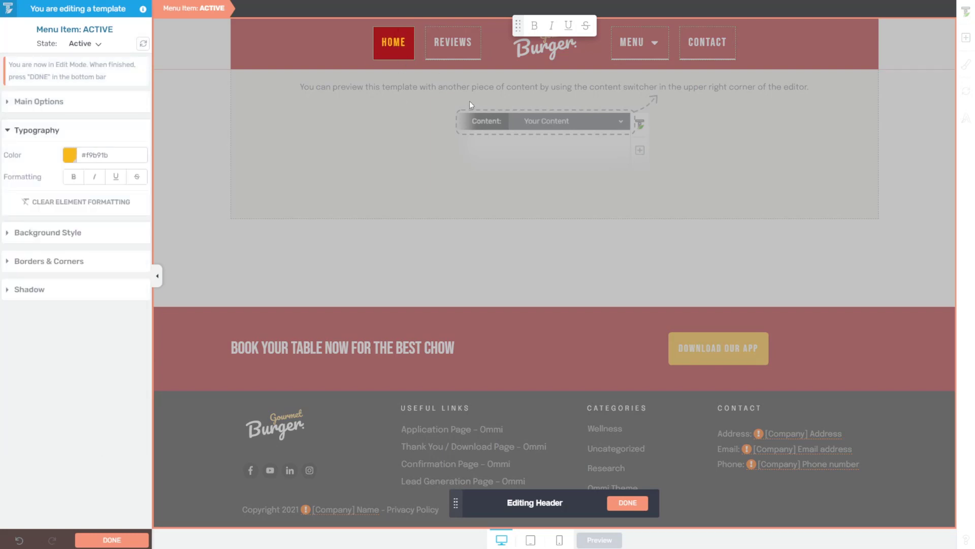
Set the hover-state text color of the top-level menu items to Lightning Yellow (#f9b91b).
{"action": "left_click", "coordinate": [87, 44]}
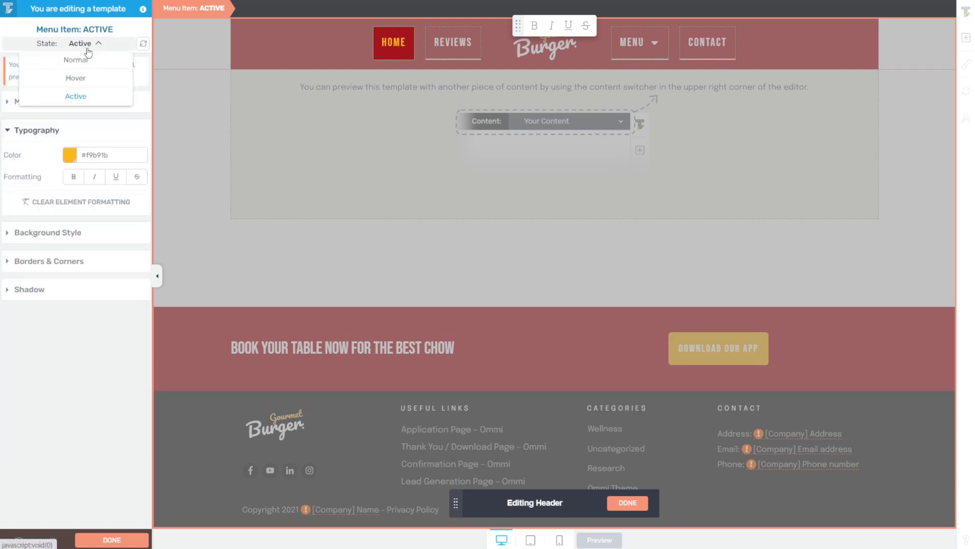
{"action": "left_click", "coordinate": [76, 78]}
{"action": "left_click", "coordinate": [69, 155]}
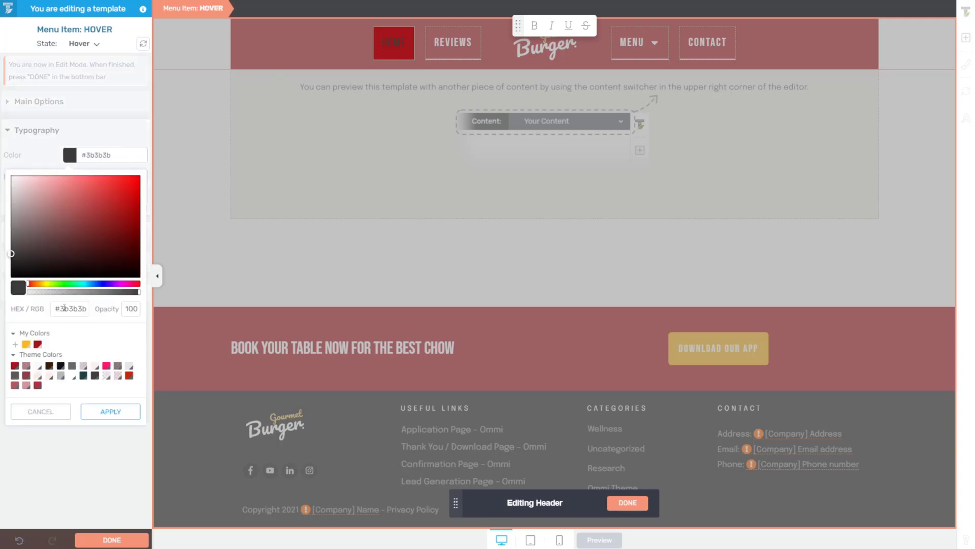
{"action": "left_click", "coordinate": [27, 346]}
{"action": "left_click", "coordinate": [110, 438]}
Return the top-level menu items to their normal state and remove their bottom border.
{"action": "left_click", "coordinate": [80, 44]}
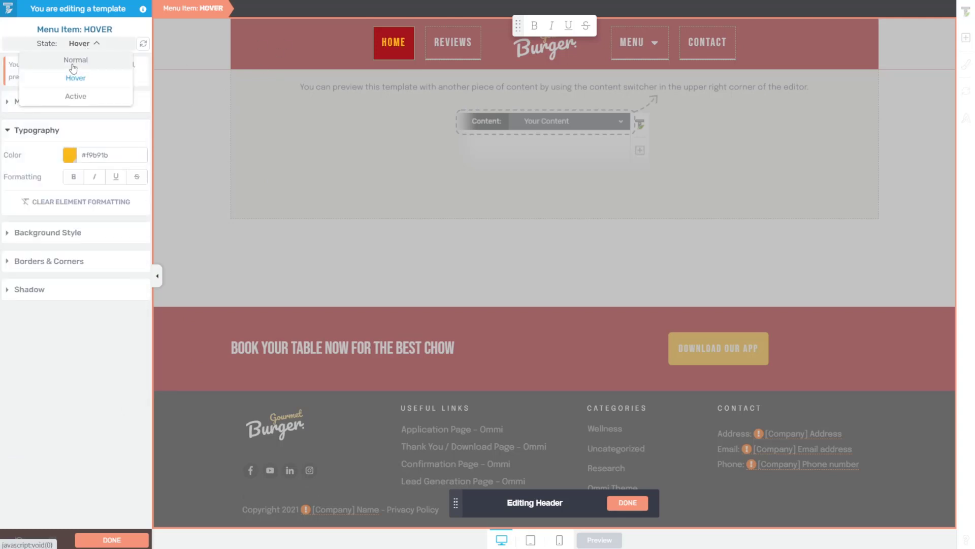
{"action": "left_click", "coordinate": [74, 62]}
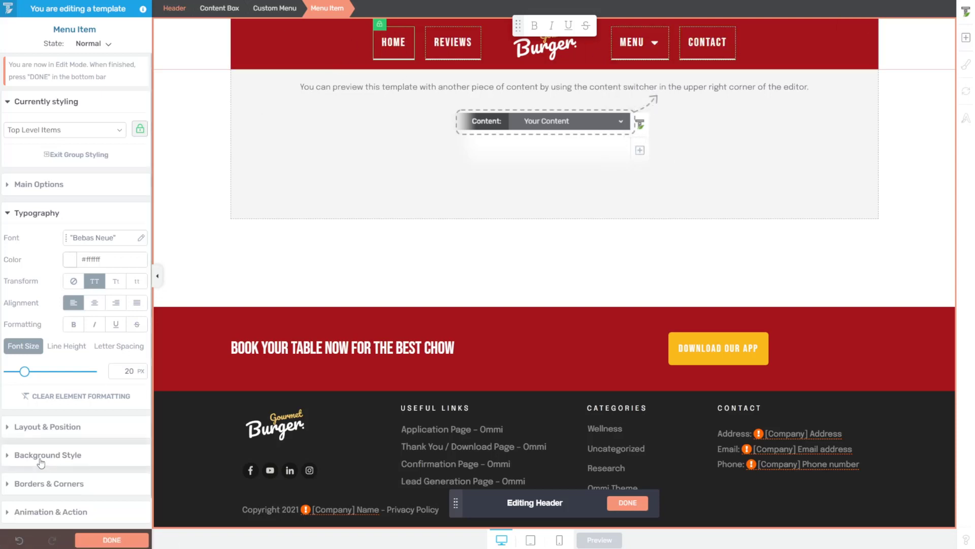
{"action": "left_click", "coordinate": [40, 484]}
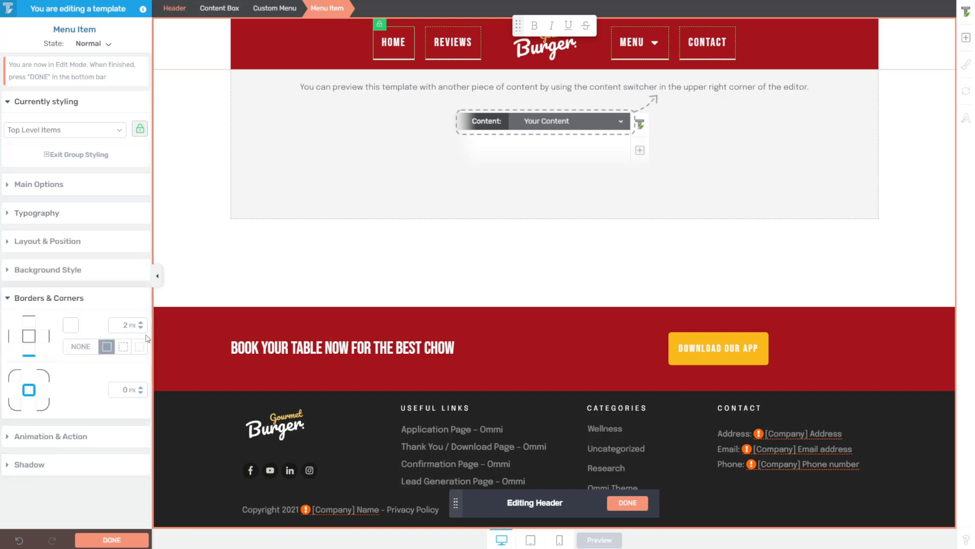
Apply the Google font Bebas Neue with a regular weight to all dropdown items under Menu.
{"action": "left_click", "coordinate": [652, 49]}
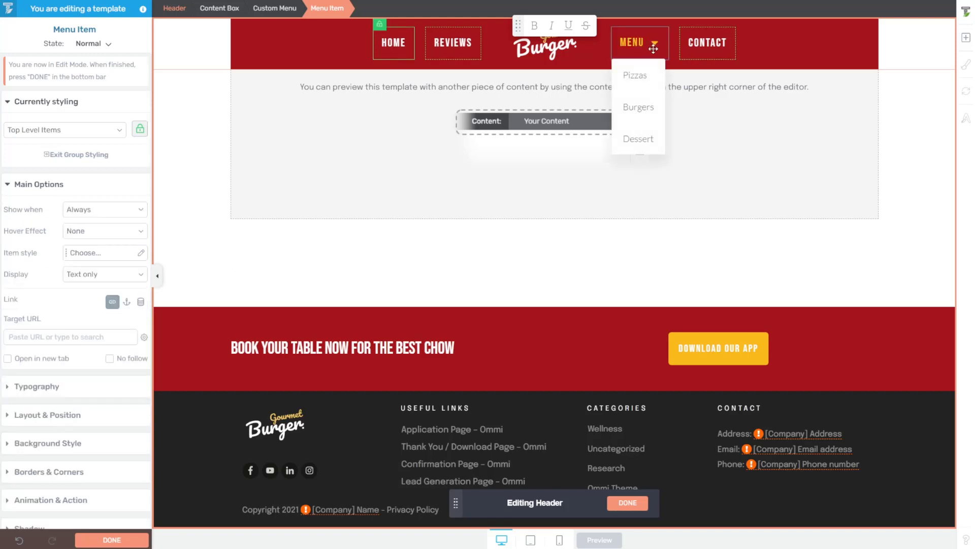
{"action": "left_click", "coordinate": [655, 84]}
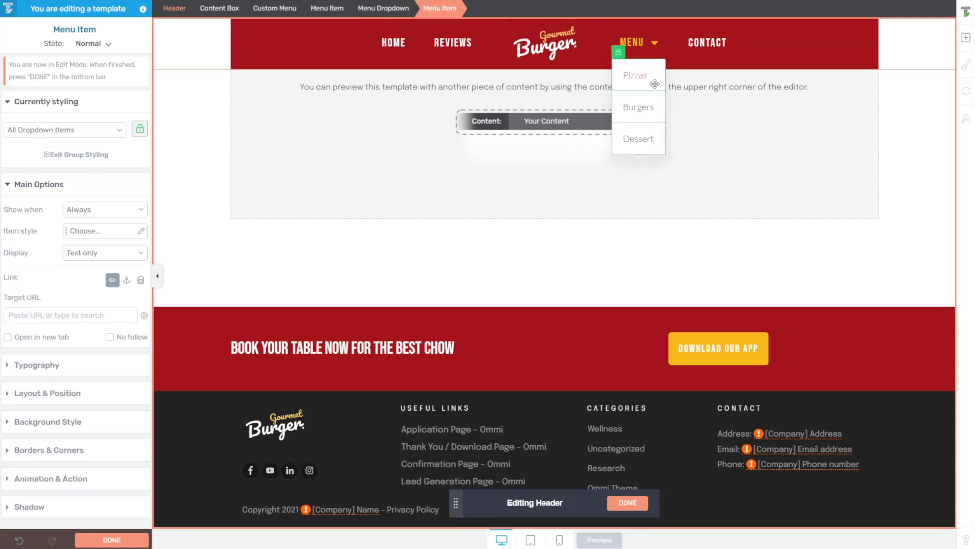
{"action": "left_click", "coordinate": [40, 366]}
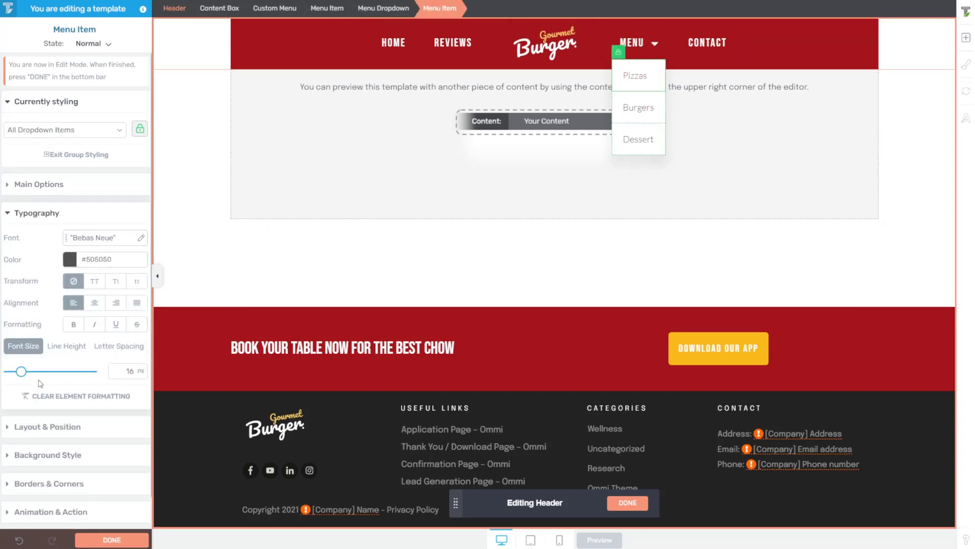
{"action": "left_click", "coordinate": [636, 75]}
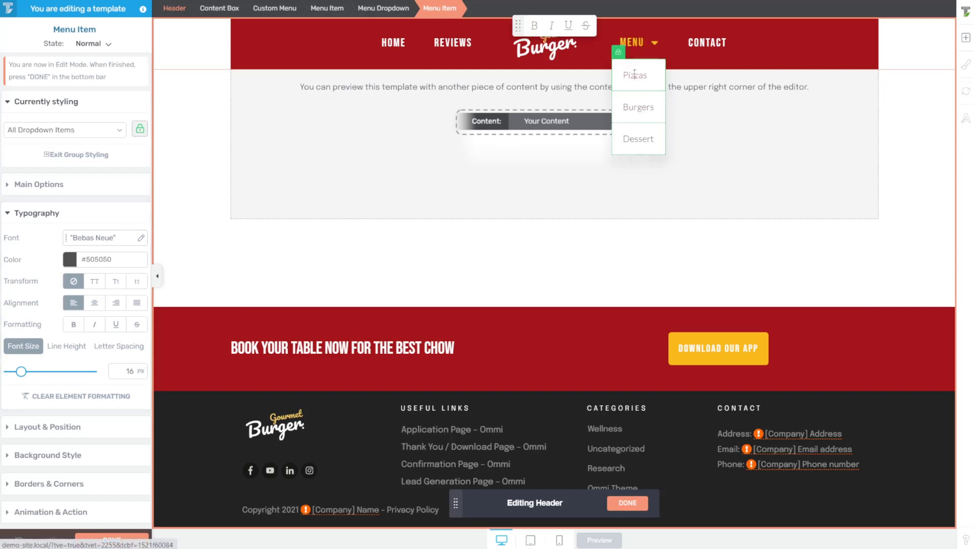
{"action": "left_click", "coordinate": [136, 241]}
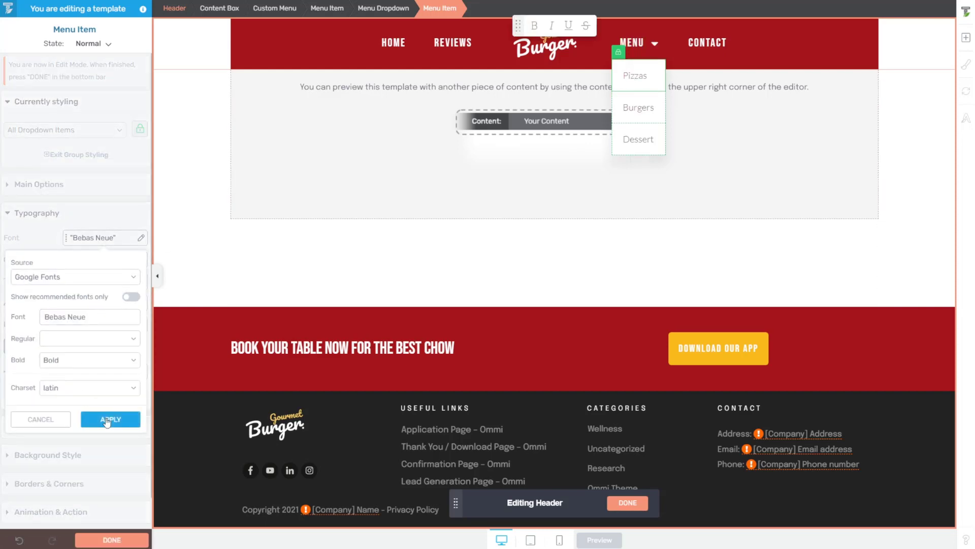
{"action": "left_click", "coordinate": [96, 343]}
{"action": "left_click", "coordinate": [95, 352]}
{"action": "key", "text": "Return"}
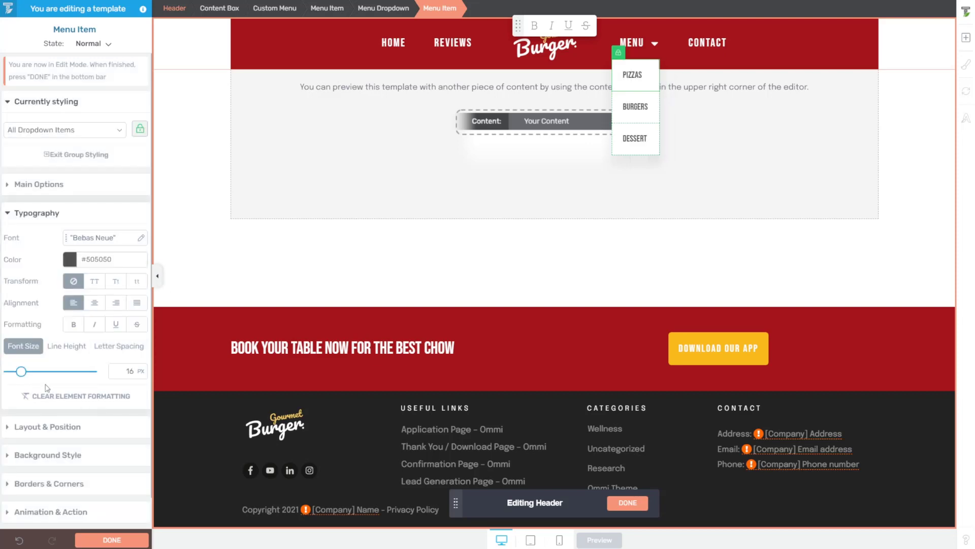
Set the font size of all dropdown items to 18 px.
{"action": "left_click_drag", "start_coordinate": [24, 373], "coordinate": [22, 373]}
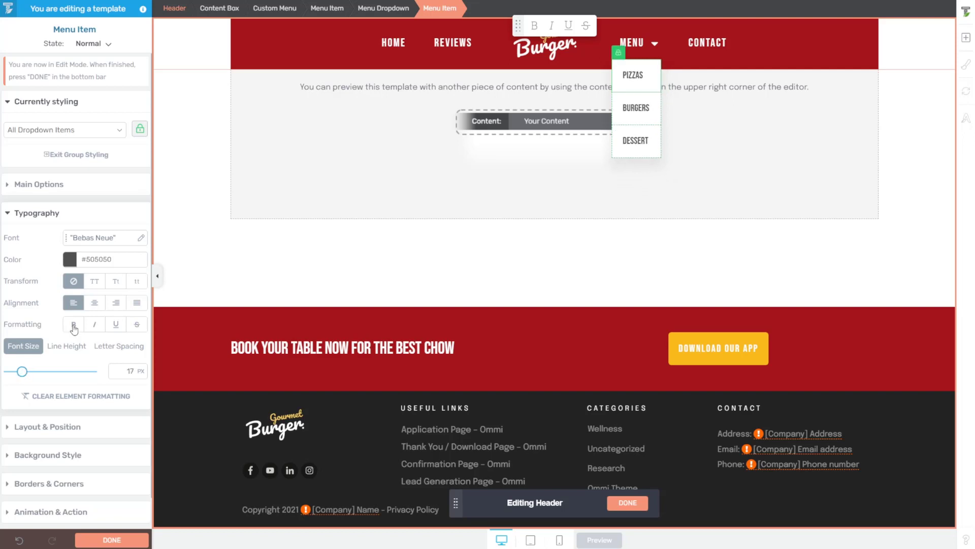
{"action": "double_click", "coordinate": [128, 371]}
{"action": "type", "text": "18"}
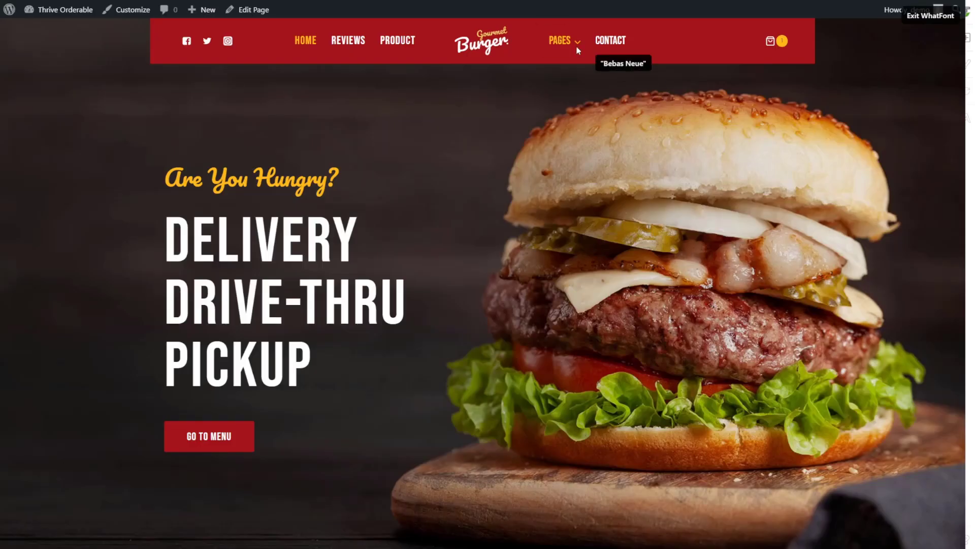
Check the reference site's Pages dropdown and give all dropdown items a solid Lightning Yellow (#f9b91b) background.
{"action": "mouse_move", "coordinate": [579, 43]}
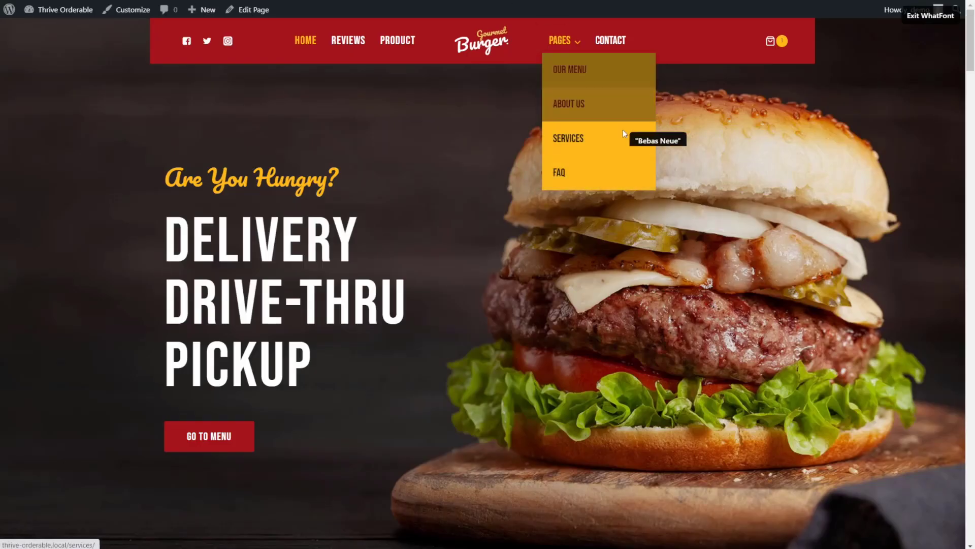
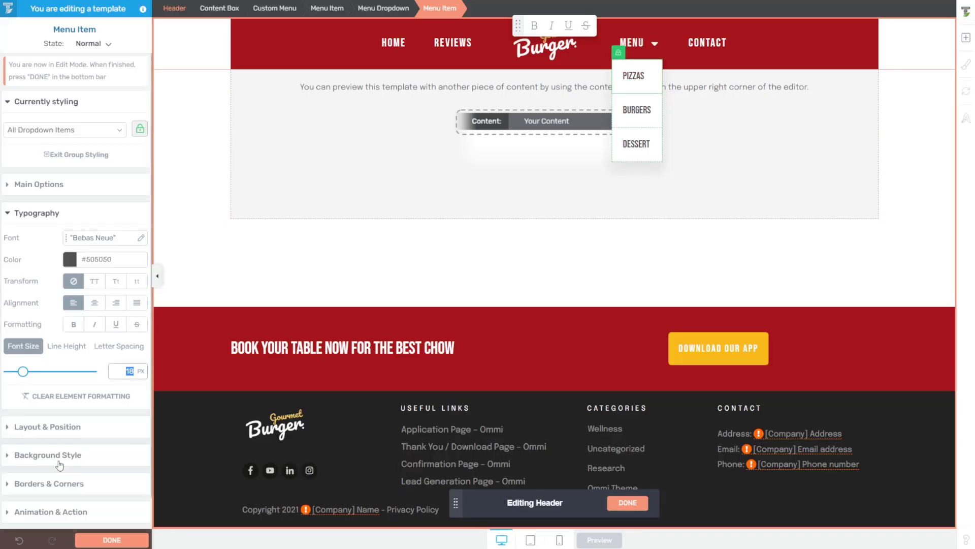
{"action": "left_click", "coordinate": [97, 43]}
{"action": "left_click", "coordinate": [111, 53]}
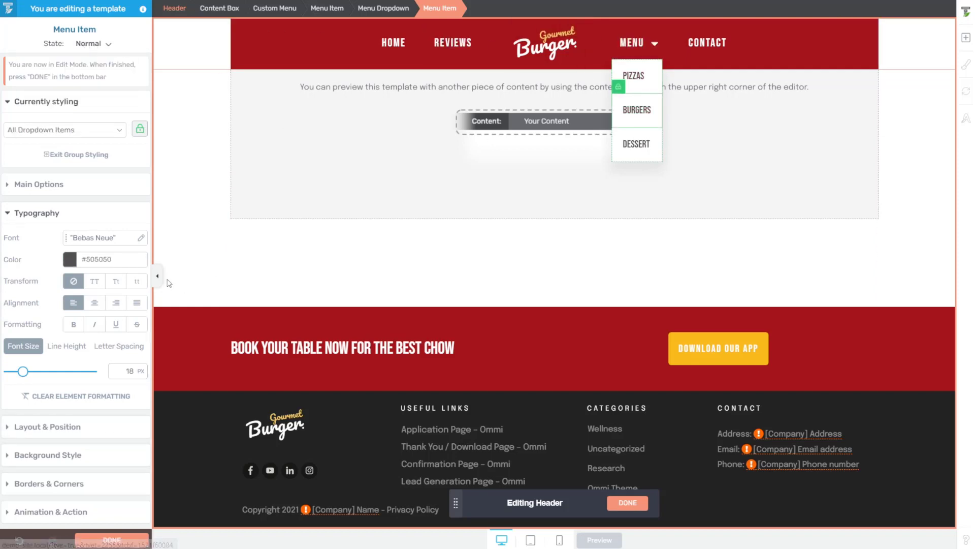
{"action": "left_click", "coordinate": [35, 454]}
{"action": "left_click", "coordinate": [88, 293]}
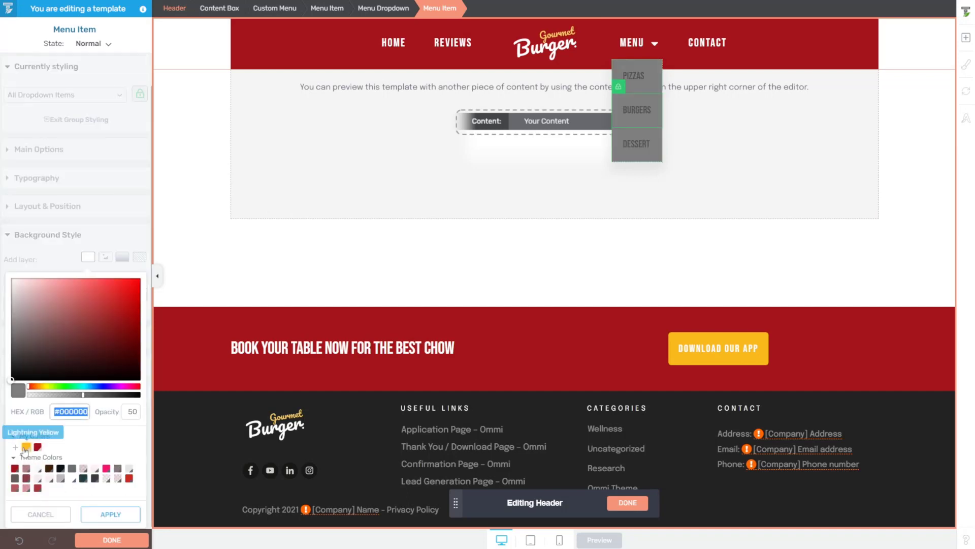
{"action": "left_click", "coordinate": [26, 447]}
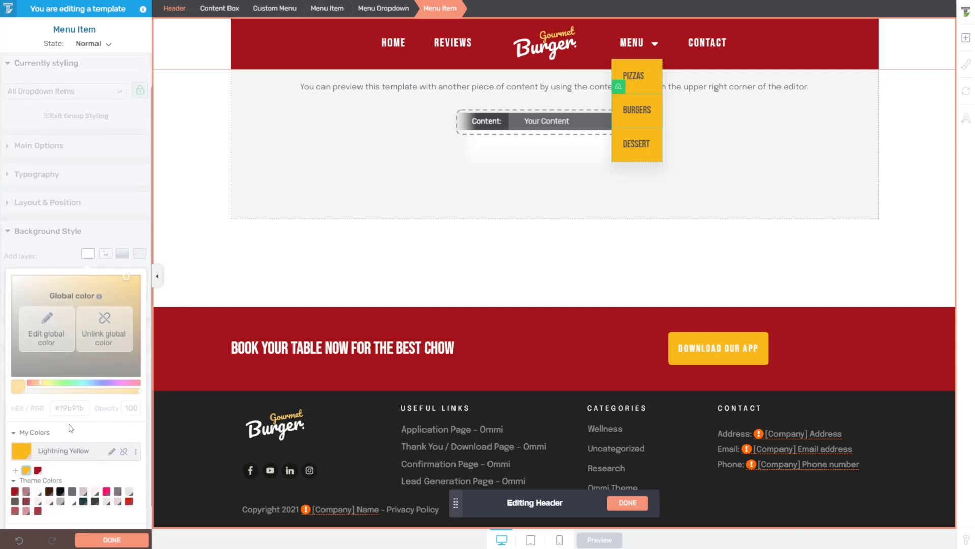
{"action": "left_click", "coordinate": [110, 514]}
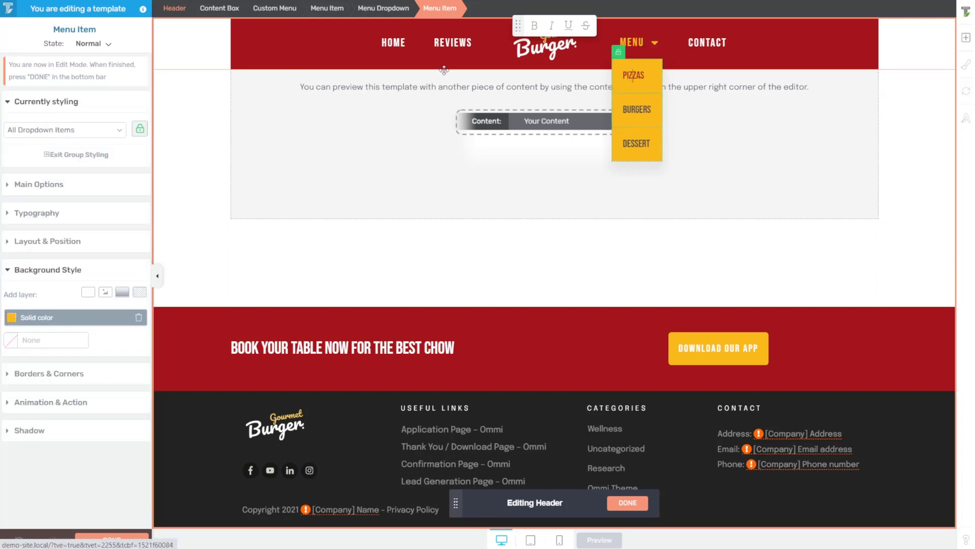
Set the dropdown items' text color to #0e0e0e and save it as a global color.
{"action": "left_click", "coordinate": [15, 222]}
{"action": "left_click", "coordinate": [70, 259]}
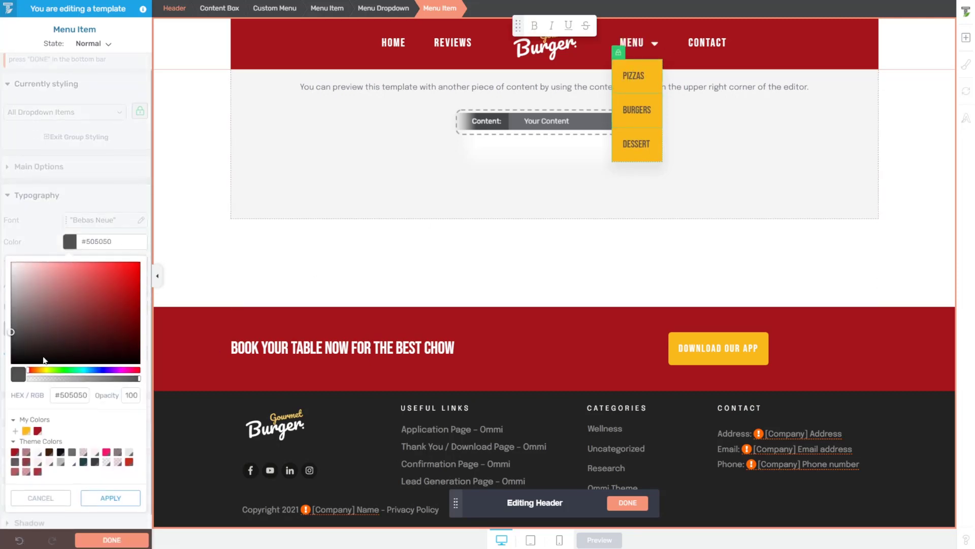
{"action": "left_click", "coordinate": [83, 395]}
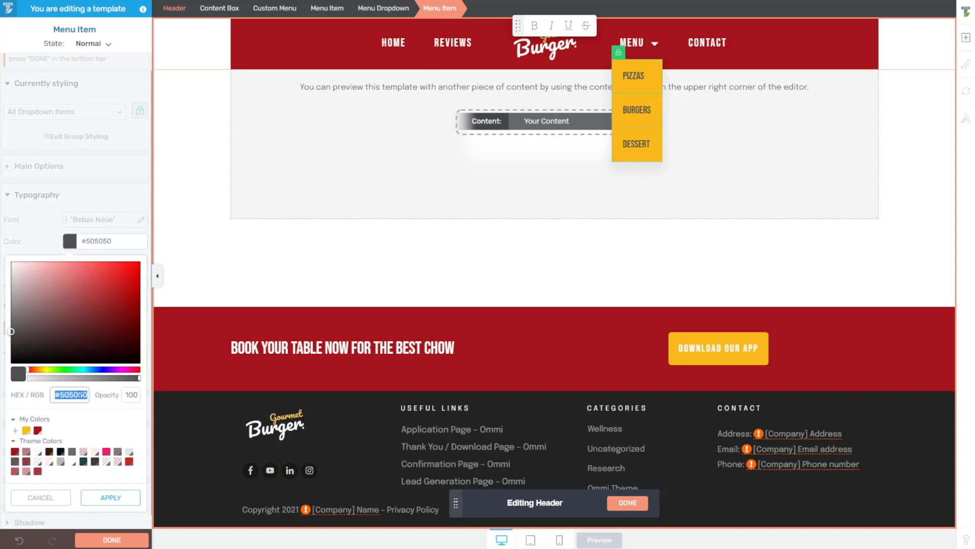
{"action": "type", "text": "0e0e0e"}
{"action": "left_click", "coordinate": [15, 430]}
{"action": "left_click", "coordinate": [60, 447]}
{"action": "left_click", "coordinate": [110, 523]}
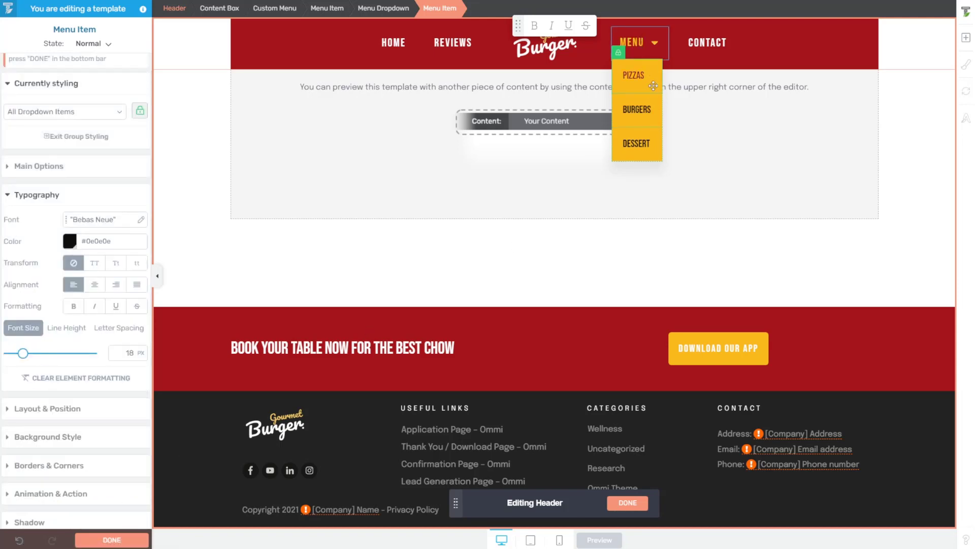
Switch the dropdown items to hover-state styling.
{"action": "left_click", "coordinate": [92, 43]}
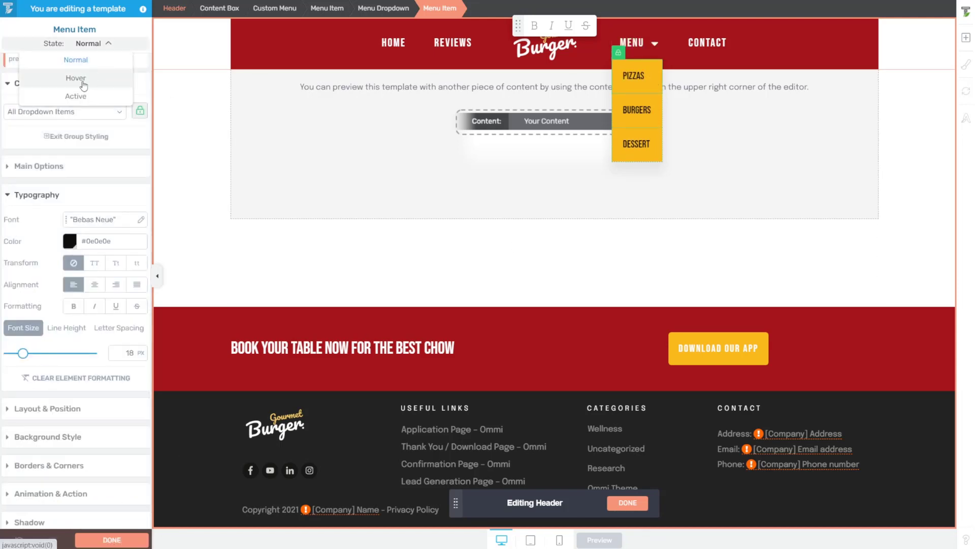
{"action": "left_click", "coordinate": [75, 78]}
{"action": "left_click", "coordinate": [70, 156]}
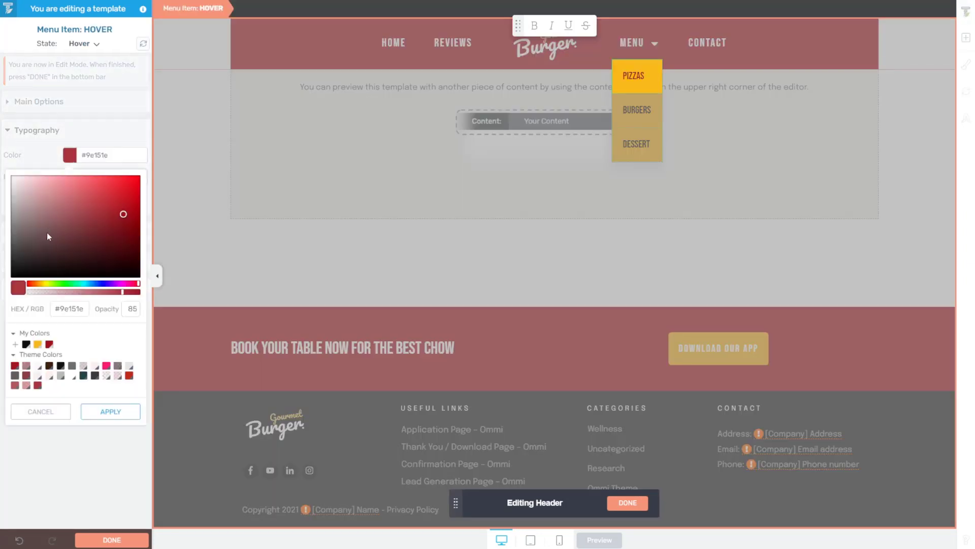
{"action": "left_click", "coordinate": [26, 345]}
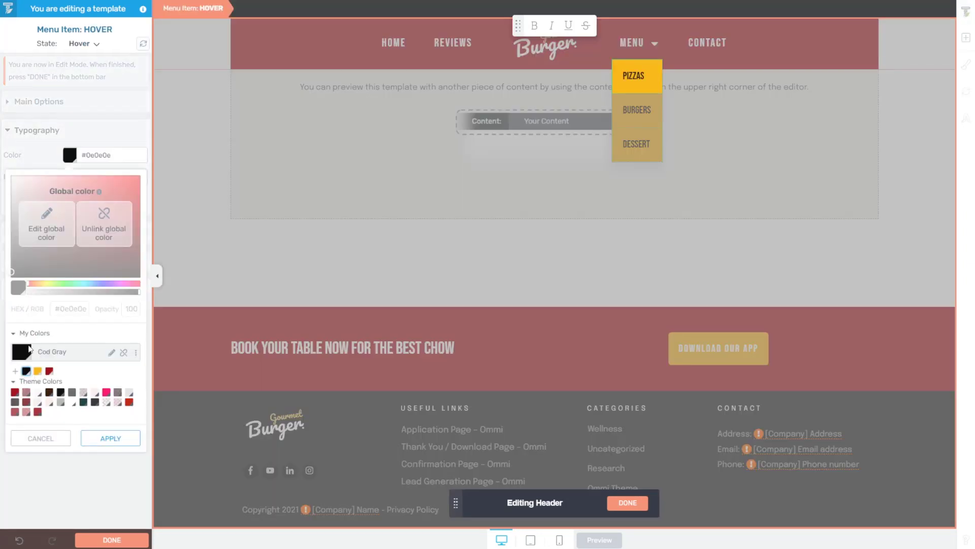
{"action": "left_click", "coordinate": [40, 438]}
Set the hover background of the dropdown items to the global color Cod Gray (#0e0e0e).
{"action": "left_click", "coordinate": [23, 234]}
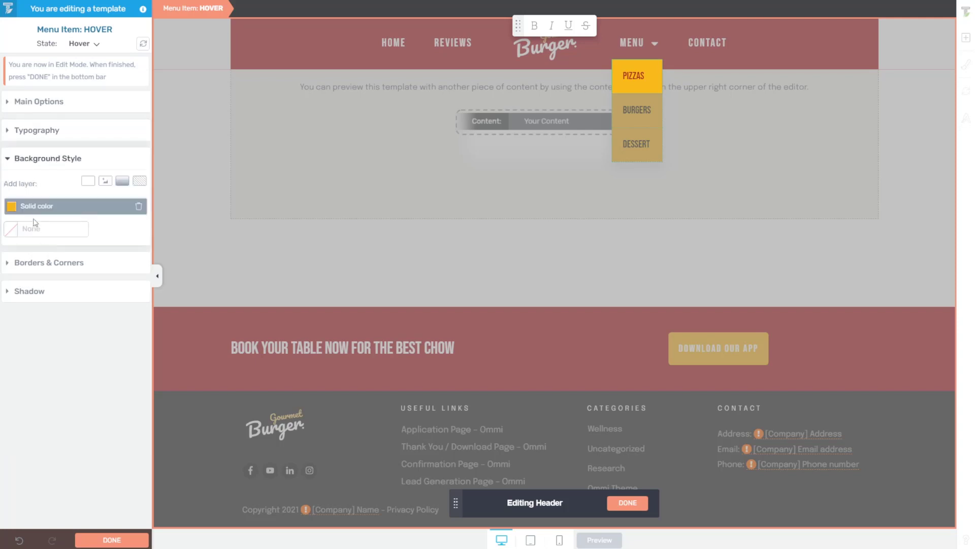
{"action": "left_click", "coordinate": [11, 206]}
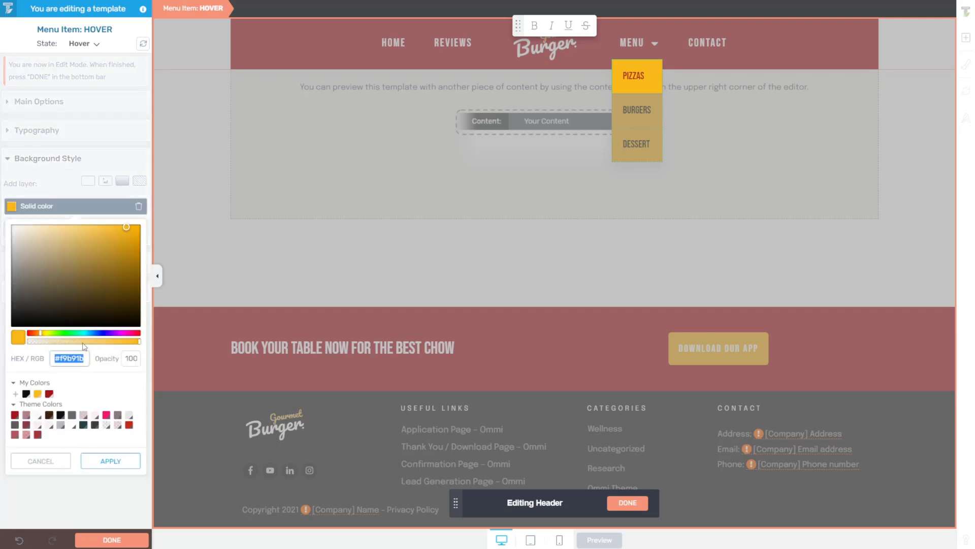
{"action": "left_click", "coordinate": [26, 394]}
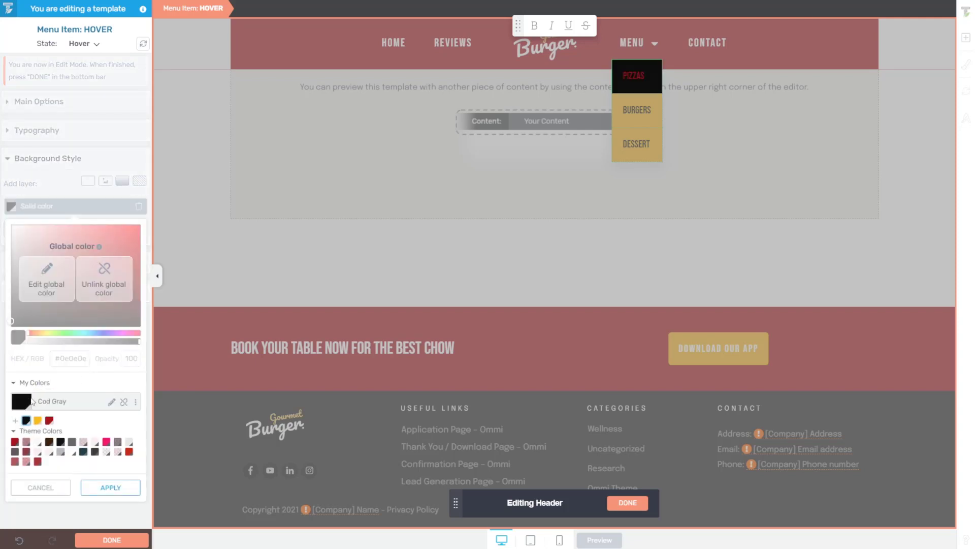
{"action": "left_click", "coordinate": [110, 487]}
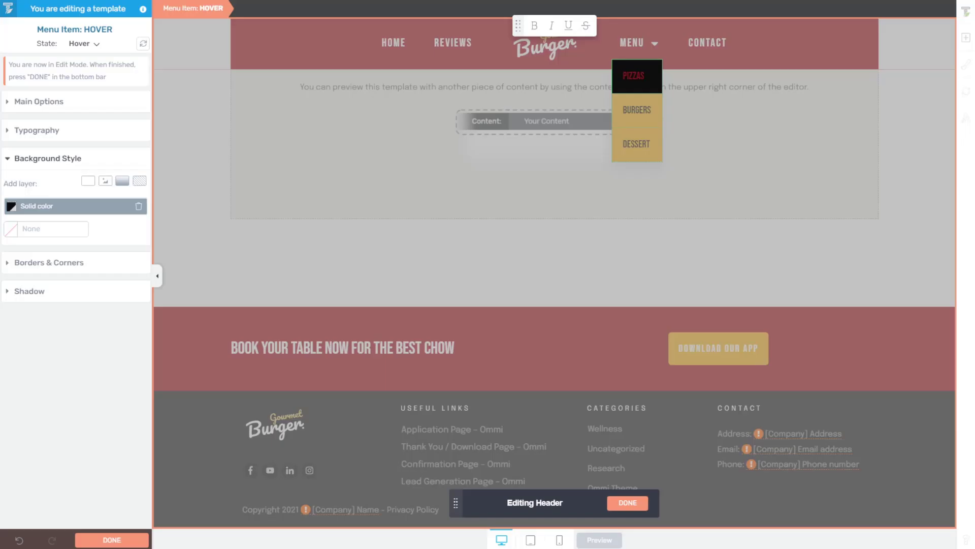
Set the hover text color of the dropdown items to the global color Tamarillo (#a5141a) and check the reference site's menu.
{"action": "left_click", "coordinate": [38, 131]}
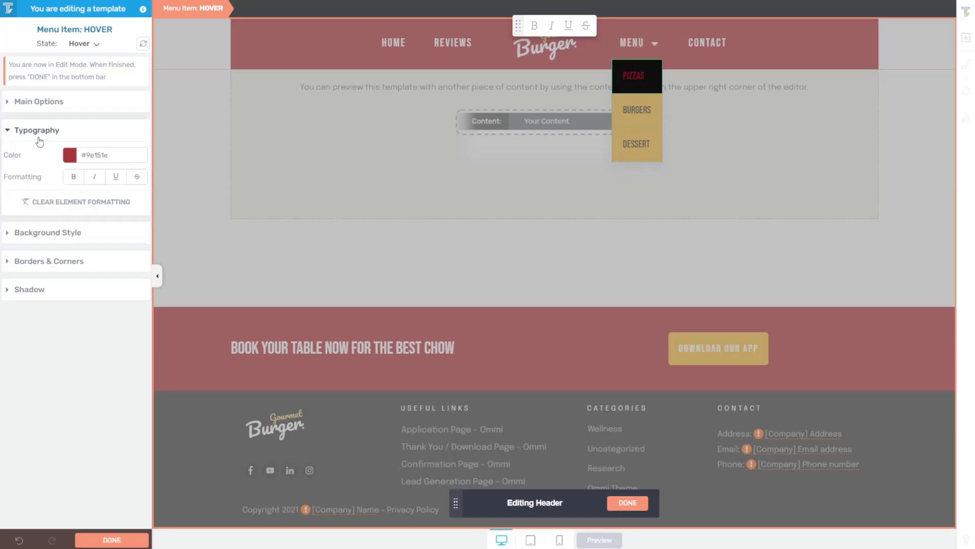
{"action": "left_click", "coordinate": [69, 163]}
{"action": "left_click", "coordinate": [50, 345]}
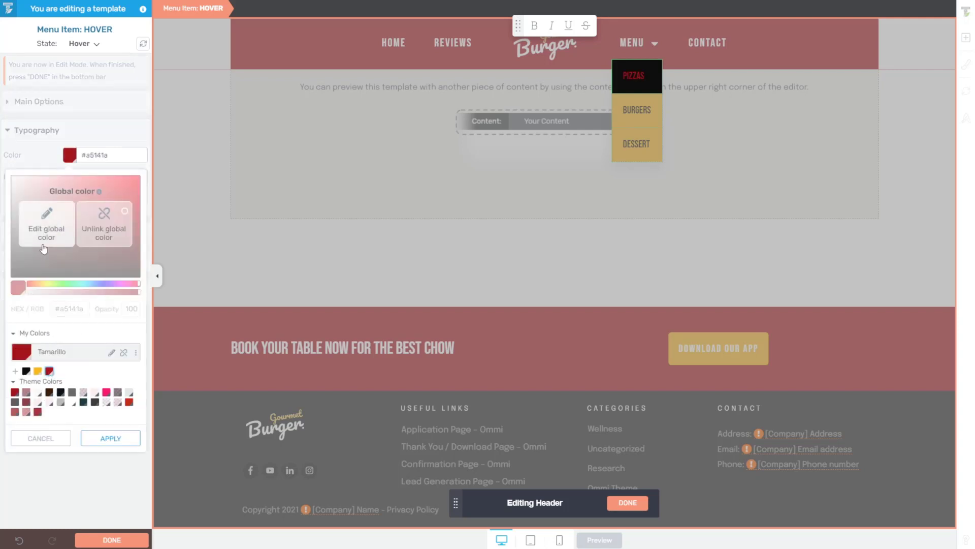
{"action": "left_click", "coordinate": [110, 438]}
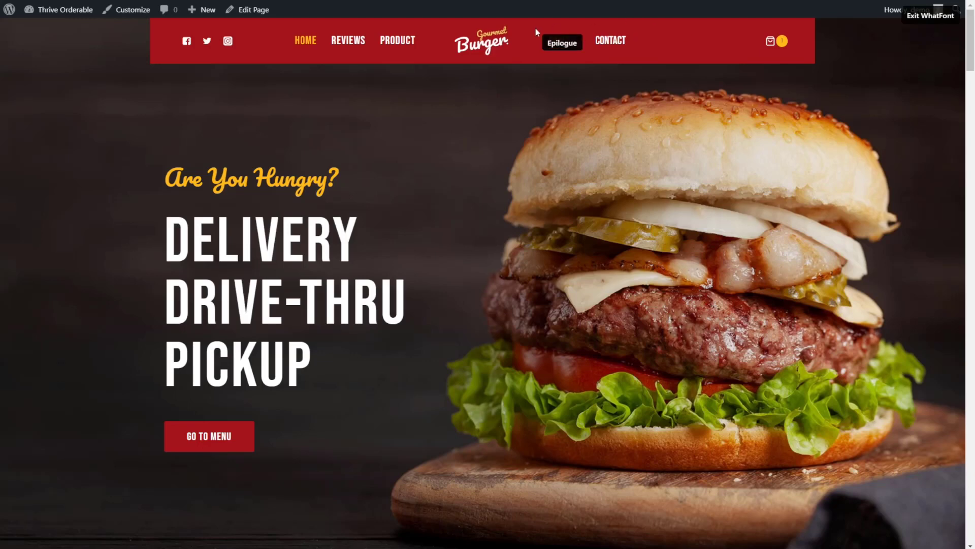
{"action": "mouse_move", "coordinate": [561, 41]}
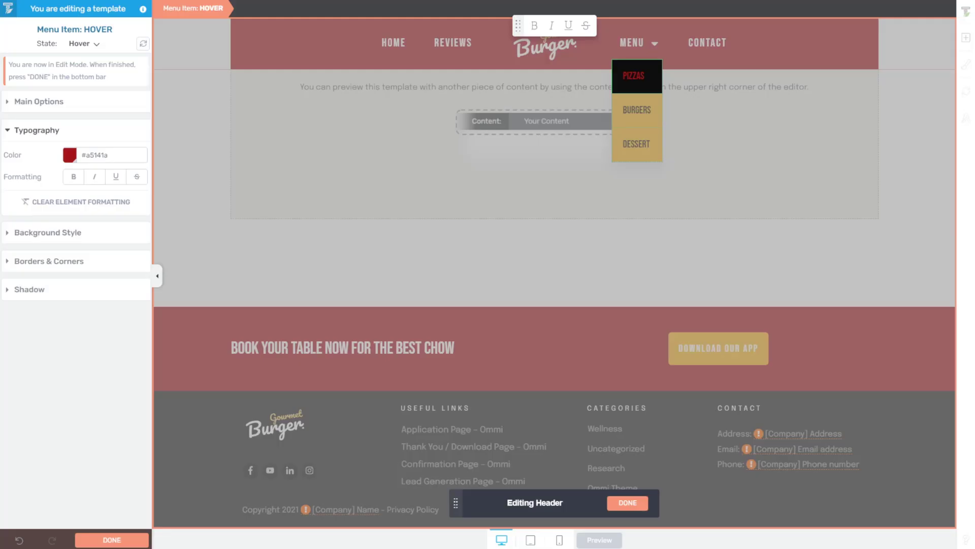
{"action": "left_click", "coordinate": [352, 49]}
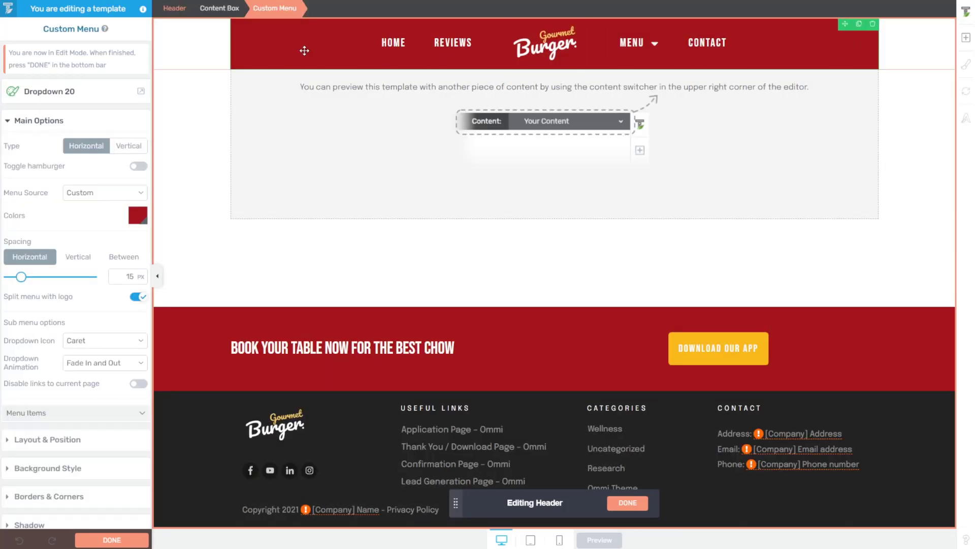
Insert a three-column layout (1/4, 2/4, 1/4) above the menu in the header's content box.
{"action": "left_click", "coordinate": [967, 38]}
{"action": "type", "text": "colu"}
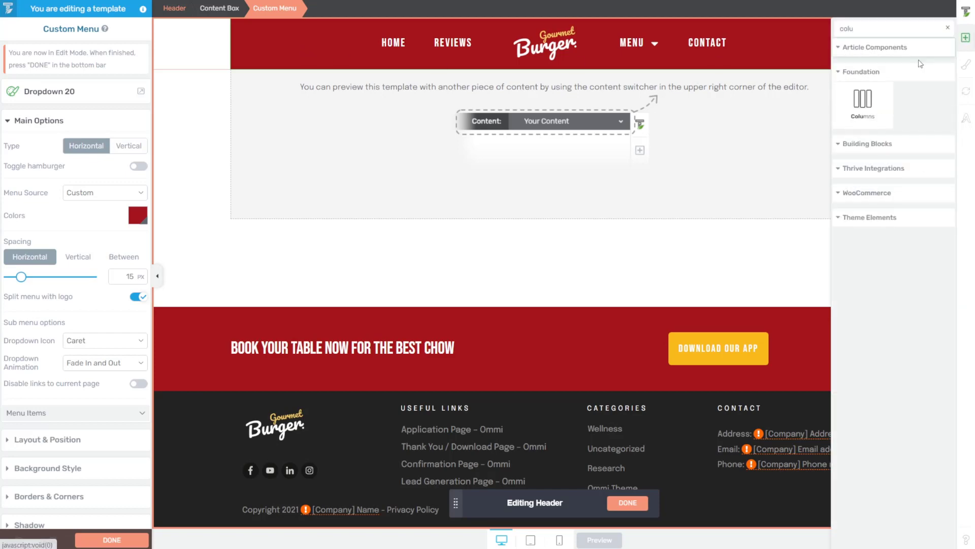
{"action": "left_click_drag", "start_coordinate": [863, 102], "coordinate": [505, 32]}
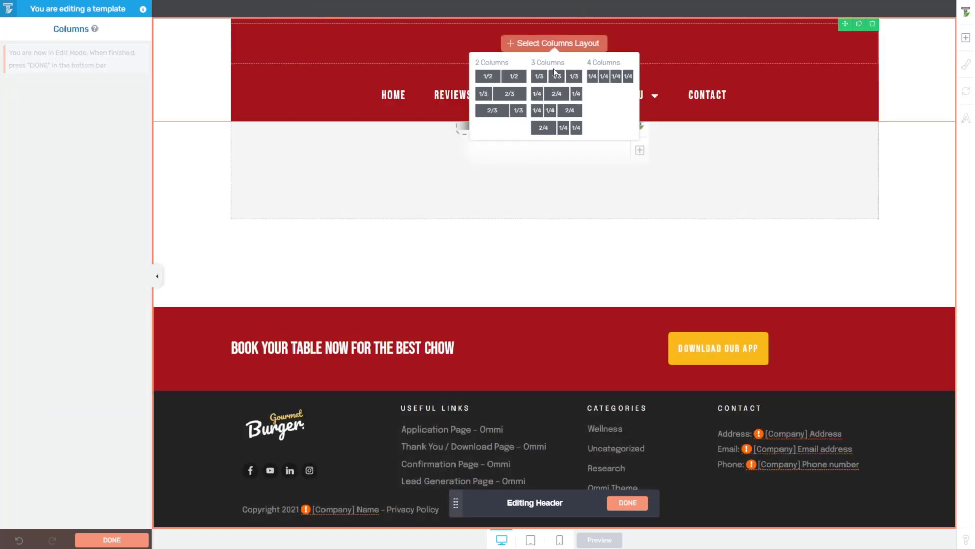
{"action": "left_click", "coordinate": [561, 100]}
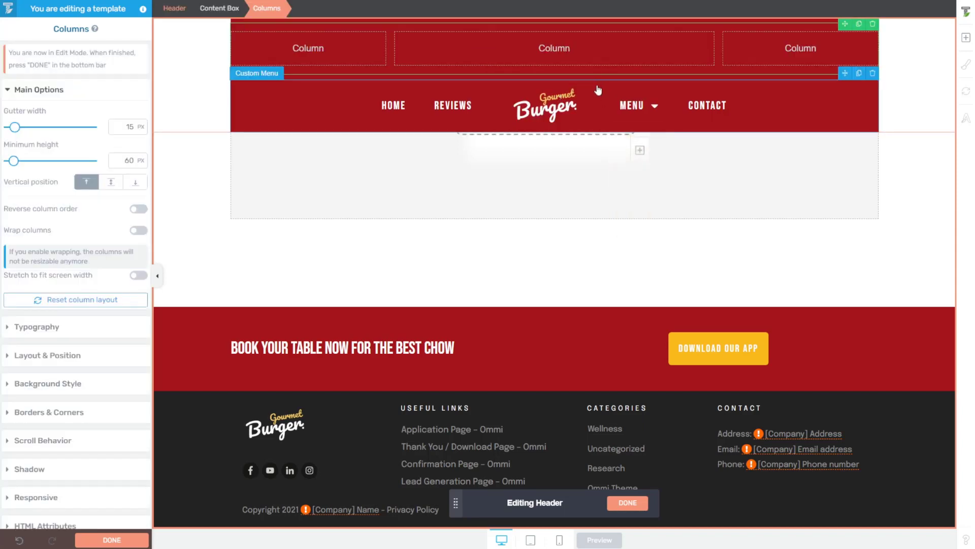
Move the custom menu into the middle column and widen that column evenly on both sides so the split menu fits on one line.
{"action": "left_click_drag", "start_coordinate": [844, 72], "coordinate": [601, 46]}
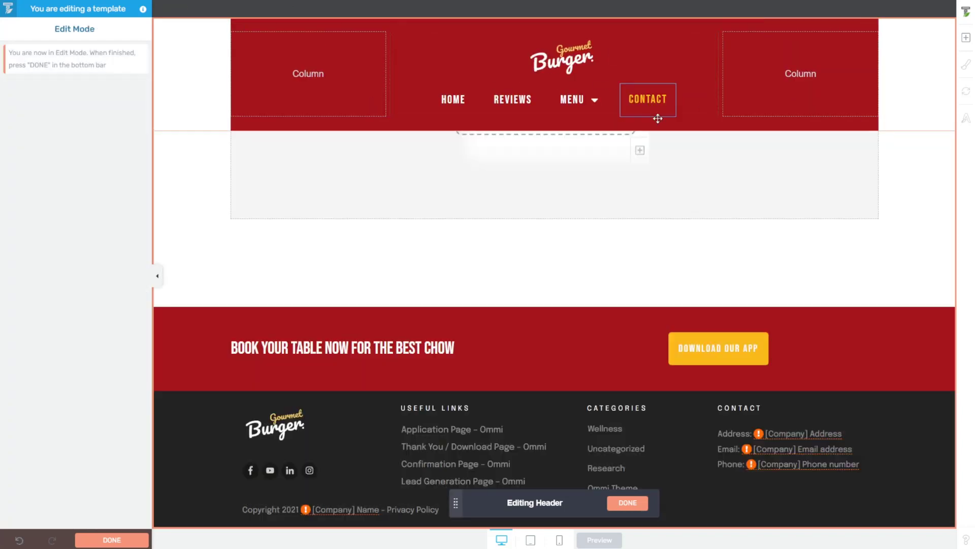
{"action": "left_click_drag", "start_coordinate": [717, 66], "coordinate": [770, 66]}
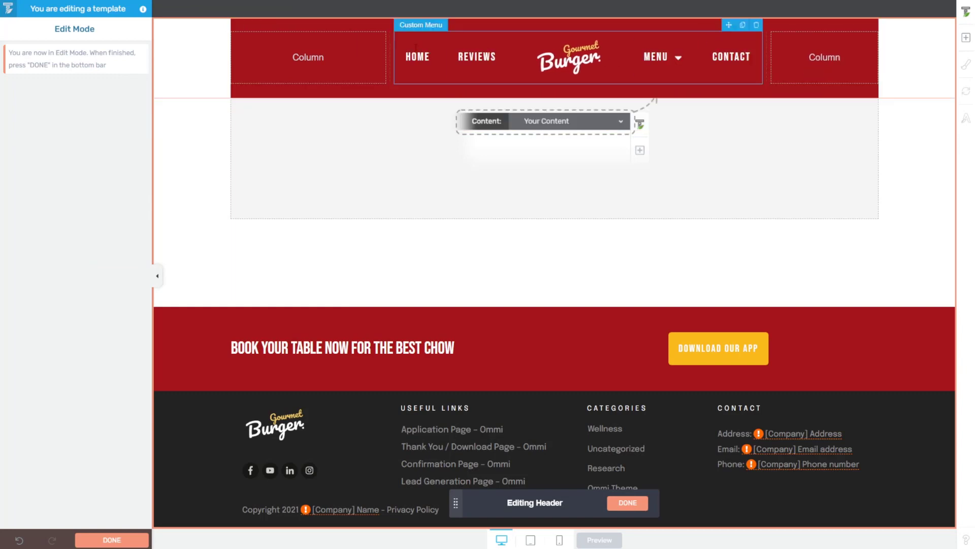
{"action": "left_click_drag", "start_coordinate": [386, 46], "coordinate": [354, 44]}
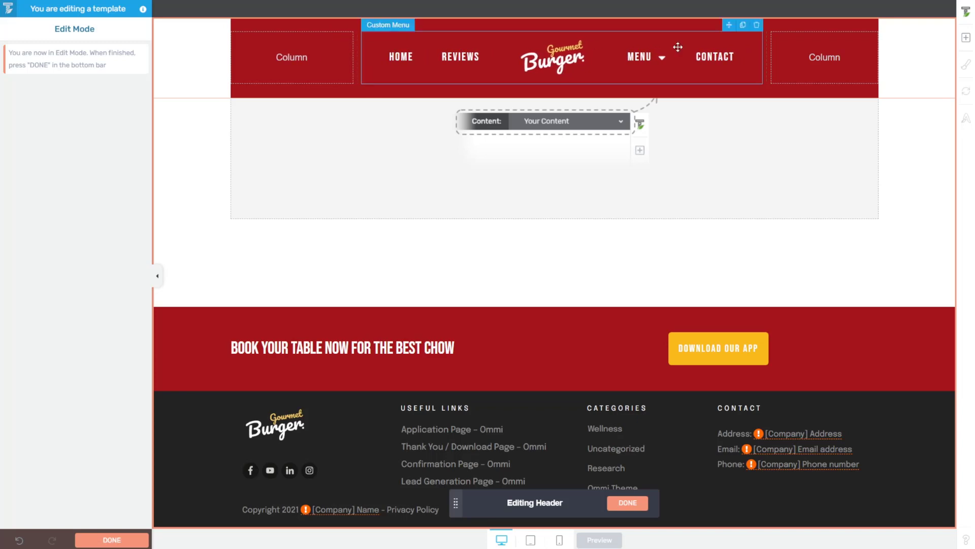
{"action": "mouse_move", "coordinate": [769, 45]}
{"action": "left_mouse_down"}
{"action": "mouse_move", "coordinate": [790, 44]}
{"action": "mouse_move", "coordinate": [753, 48]}
{"action": "left_mouse_up"}
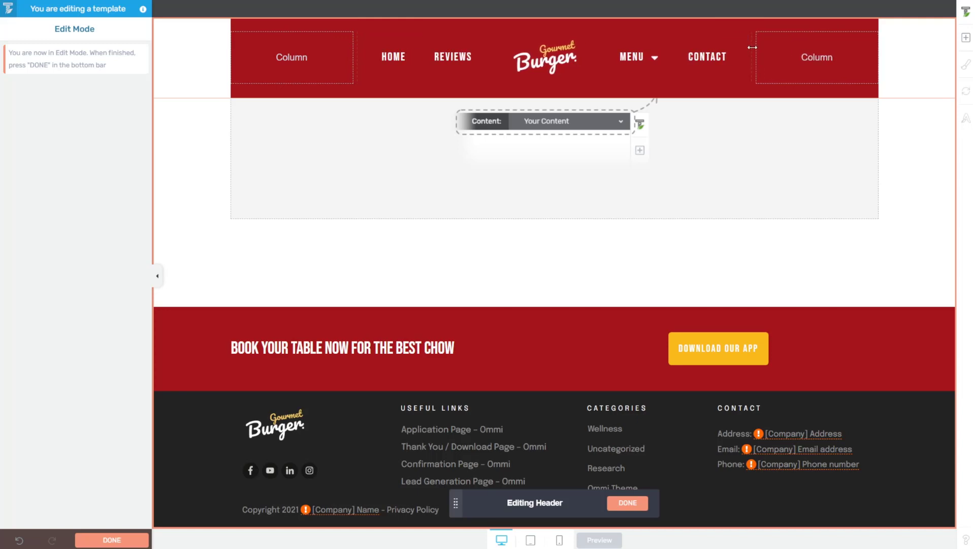
Add a WooCommerce Mini Cart to the header column after the menu and compare it with the reference site's cart.
{"action": "left_click", "coordinate": [968, 44]}
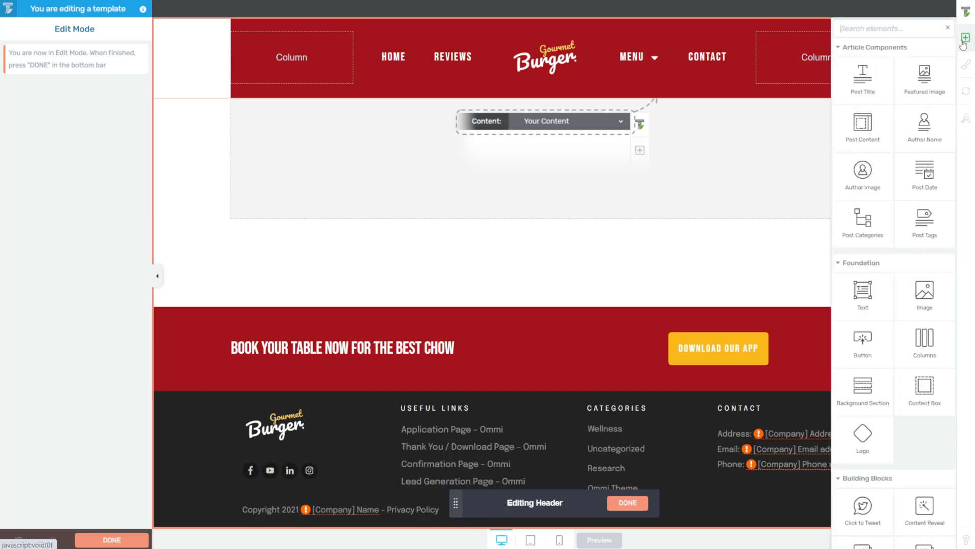
{"action": "type", "text": "cart"}
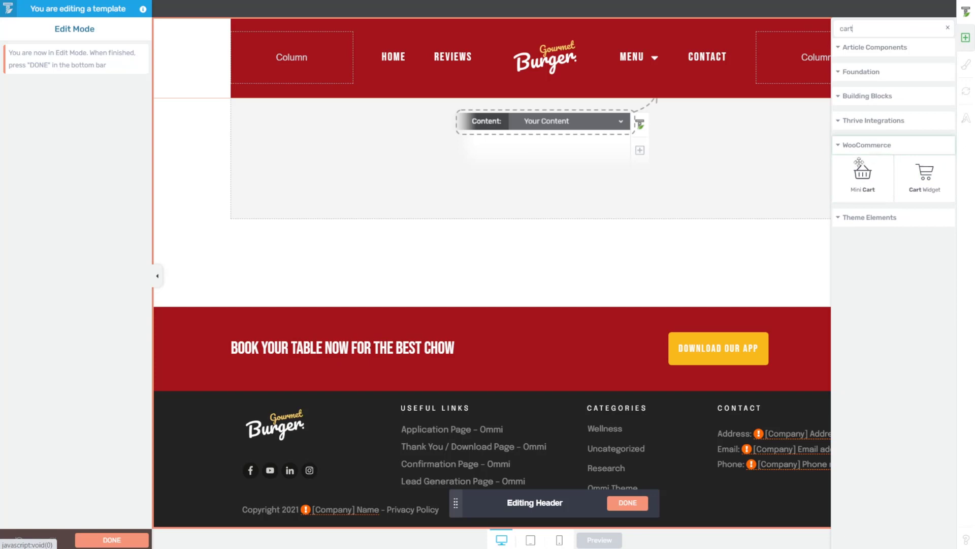
{"action": "left_click_drag", "start_coordinate": [863, 175], "coordinate": [799, 60]}
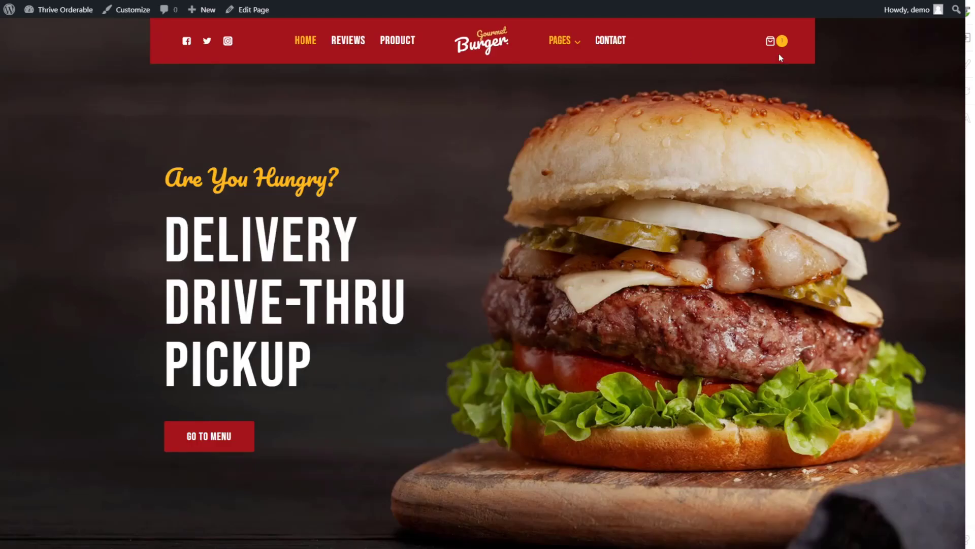
{"action": "mouse_move", "coordinate": [775, 52]}
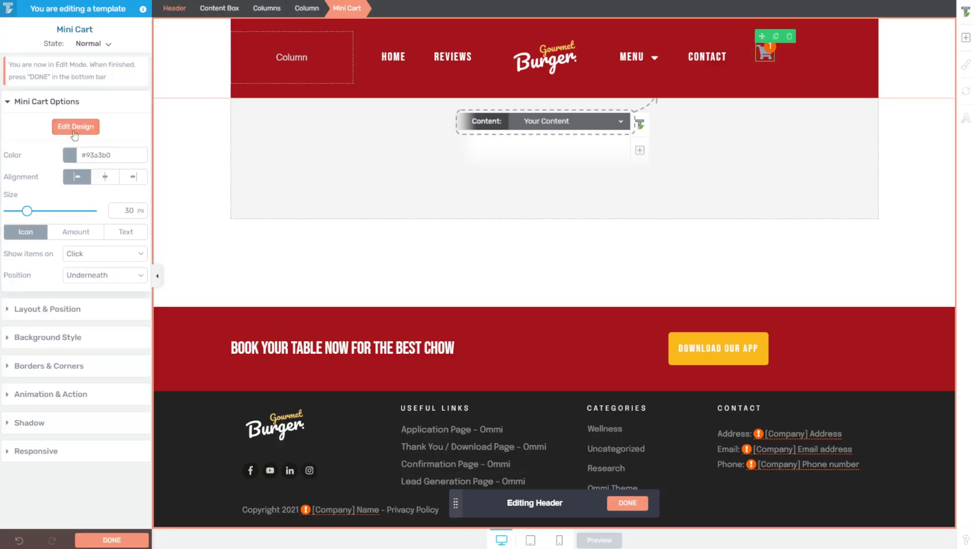
Edit the mini cart's design and replace its icon with the outlined shopping bag, found by searching the icon library for "shopping".
{"action": "left_click", "coordinate": [75, 127]}
{"action": "left_click", "coordinate": [766, 57]}
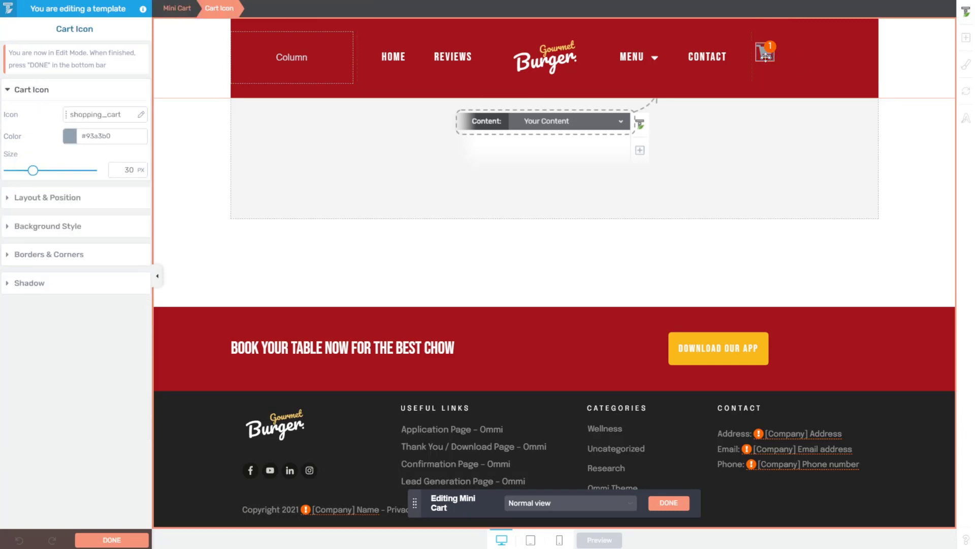
{"action": "left_click", "coordinate": [141, 115]}
{"action": "type", "text": "cart"}
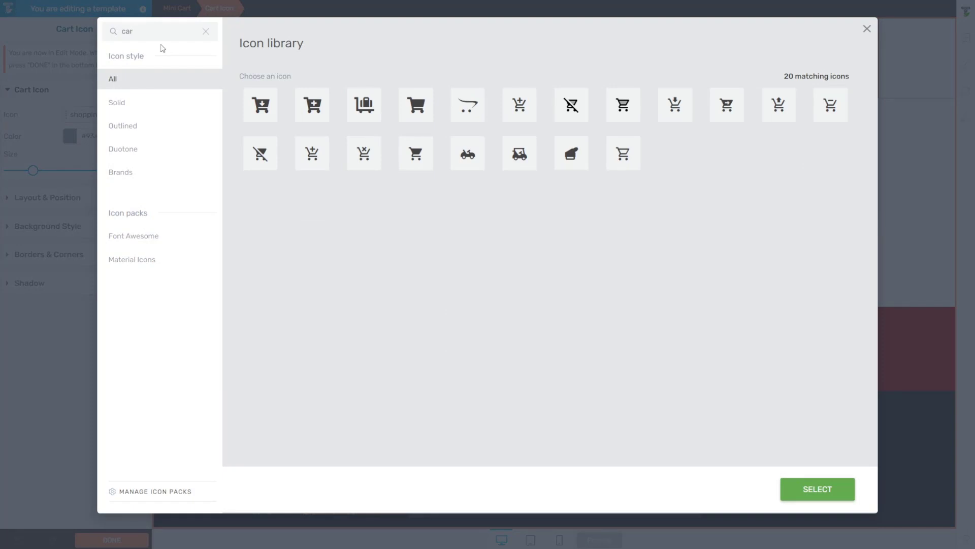
{"action": "key", "text": "BackSpace"}
{"action": "key", "text": "BackSpace"}
{"action": "key", "text": "BackSpace"}
{"action": "type", "text": "bag"}
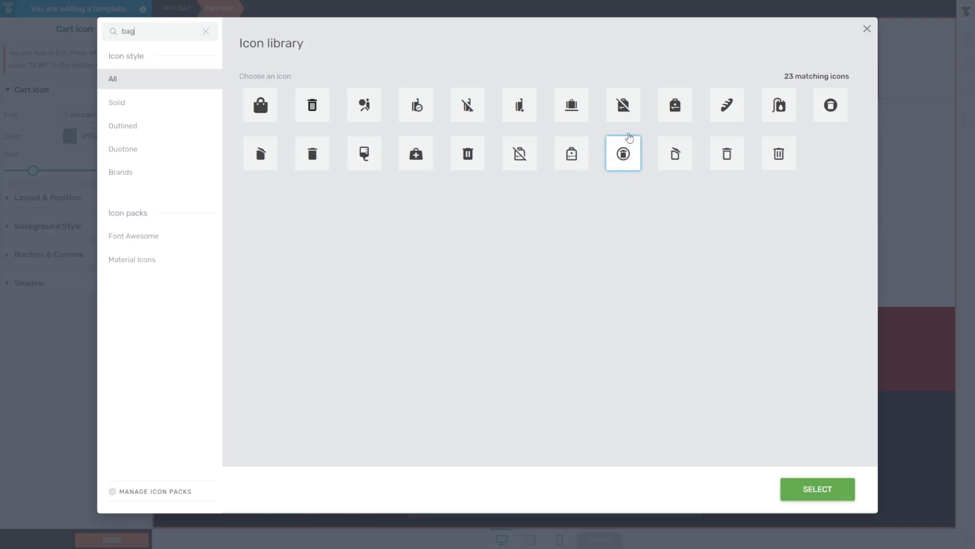
{"action": "left_click_drag", "start_coordinate": [145, 32], "coordinate": [102, 33]}
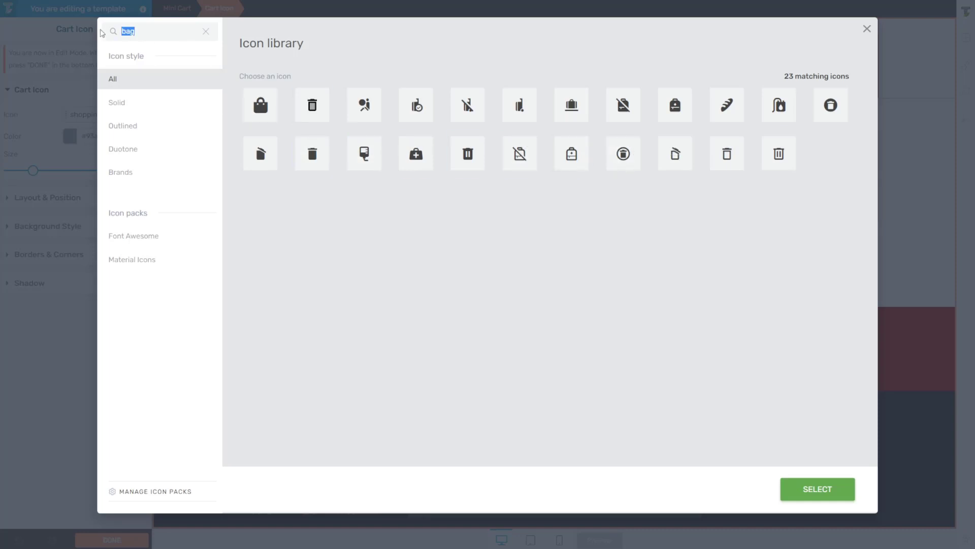
{"action": "type", "text": "shopping"}
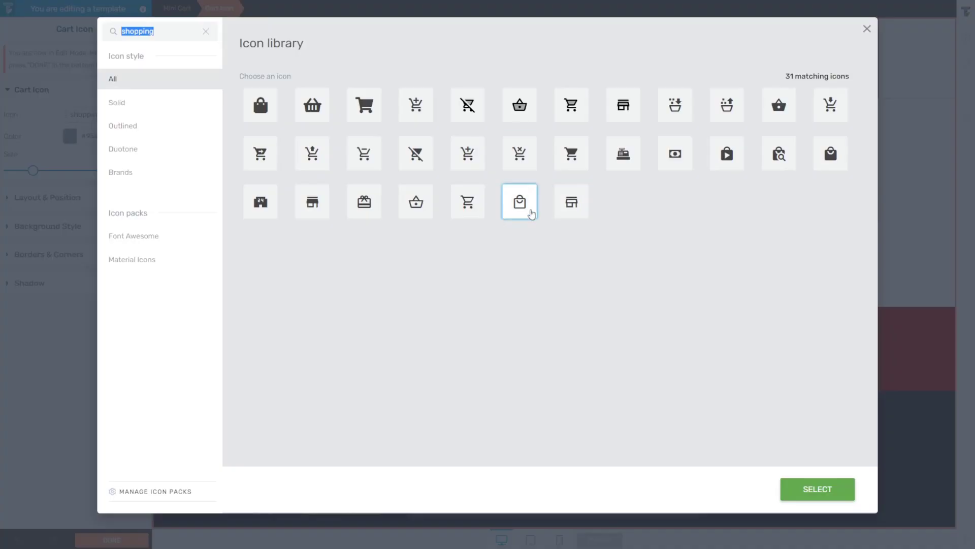
{"action": "left_click", "coordinate": [520, 212]}
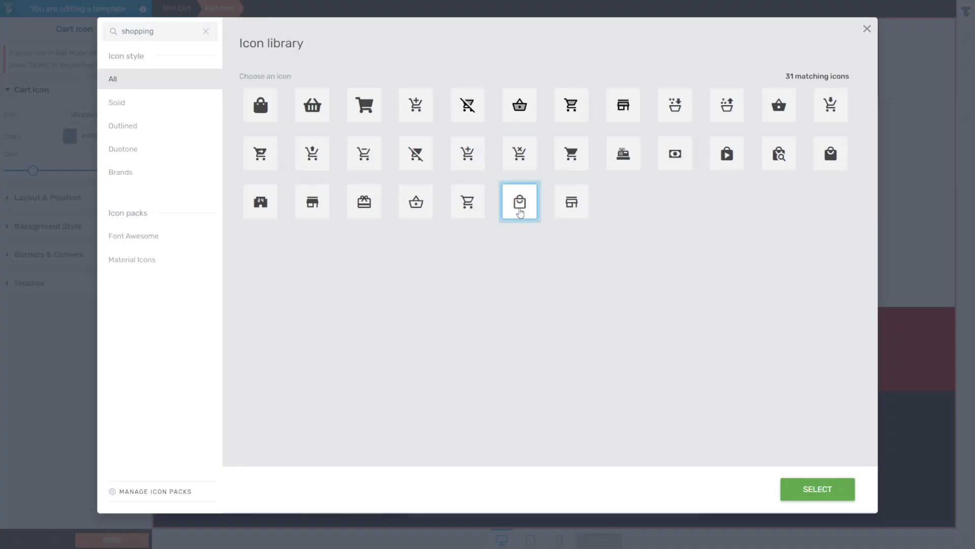
{"action": "left_click", "coordinate": [830, 497]}
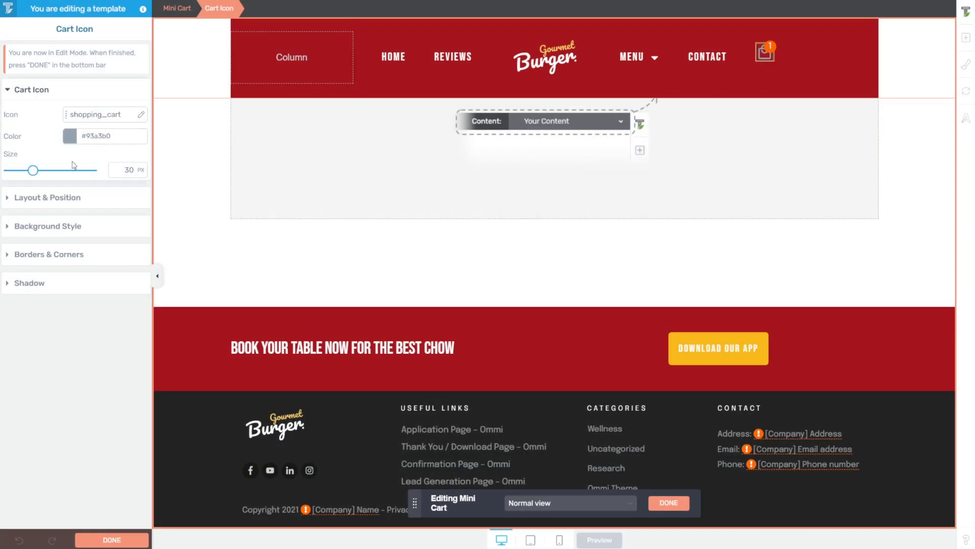
Set the cart icon's color to white (#ffffff).
{"action": "left_click", "coordinate": [71, 136]}
{"action": "left_click_drag", "start_coordinate": [65, 193], "coordinate": [11, 156]}
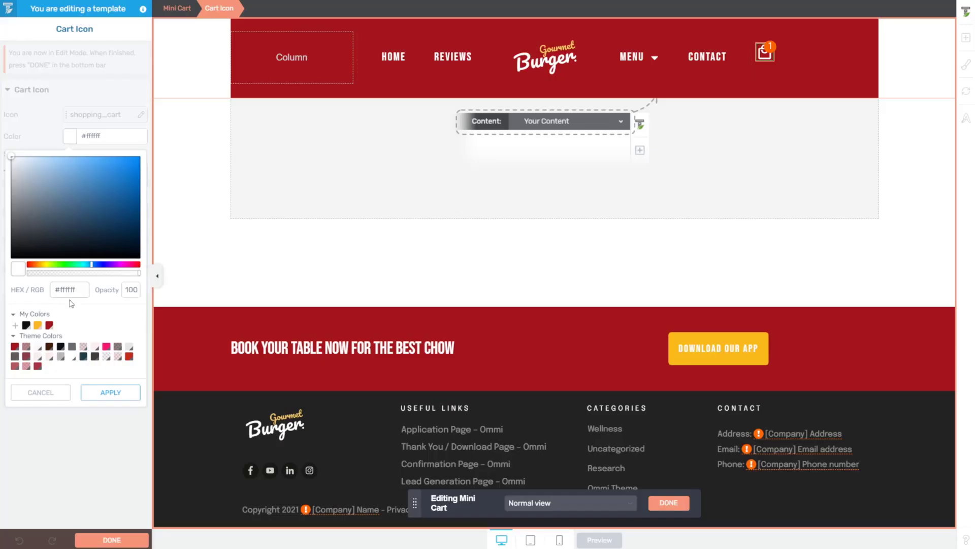
{"action": "left_click", "coordinate": [97, 392]}
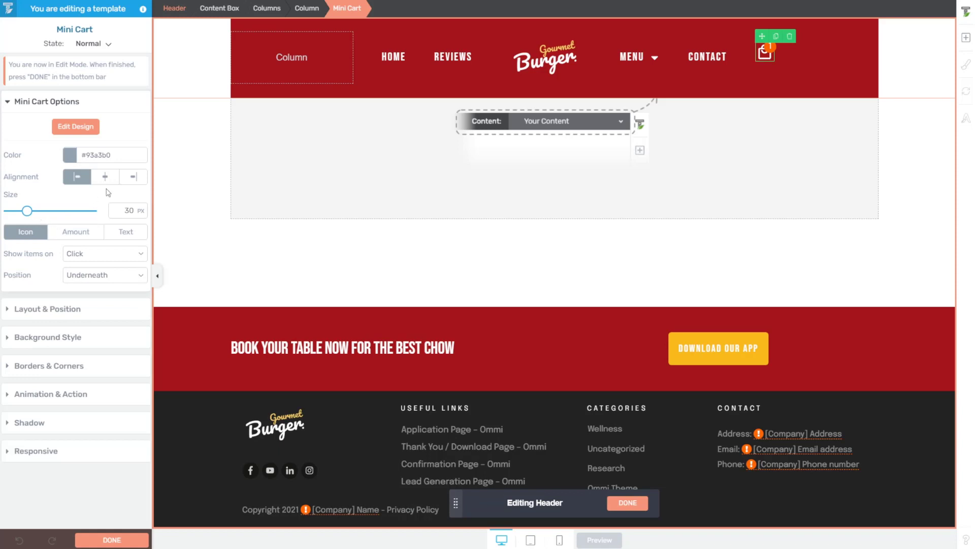
Center the mini cart horizontally at 27 px, vertically center the header columns' content, and finish editing the header.
{"action": "left_click", "coordinate": [105, 178]}
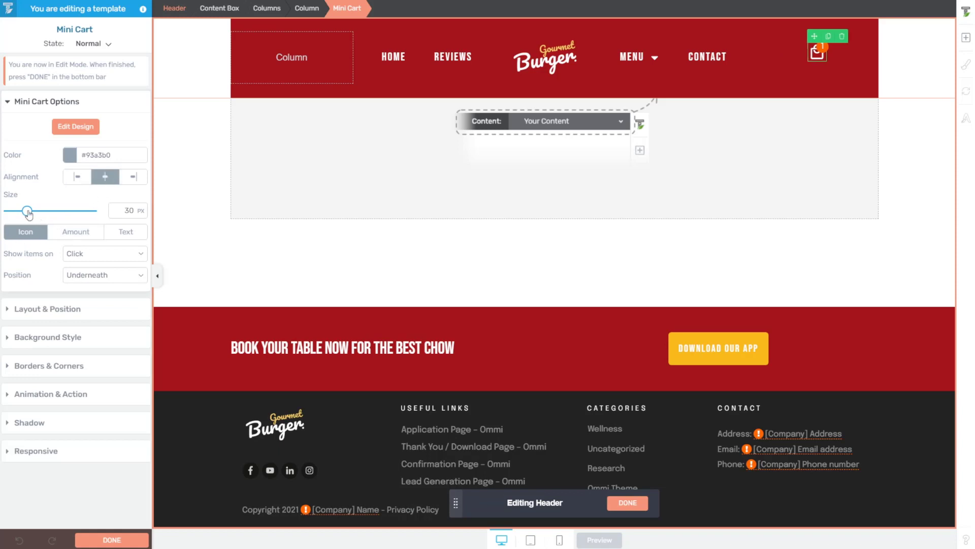
{"action": "left_click_drag", "start_coordinate": [28, 213], "coordinate": [25, 214]}
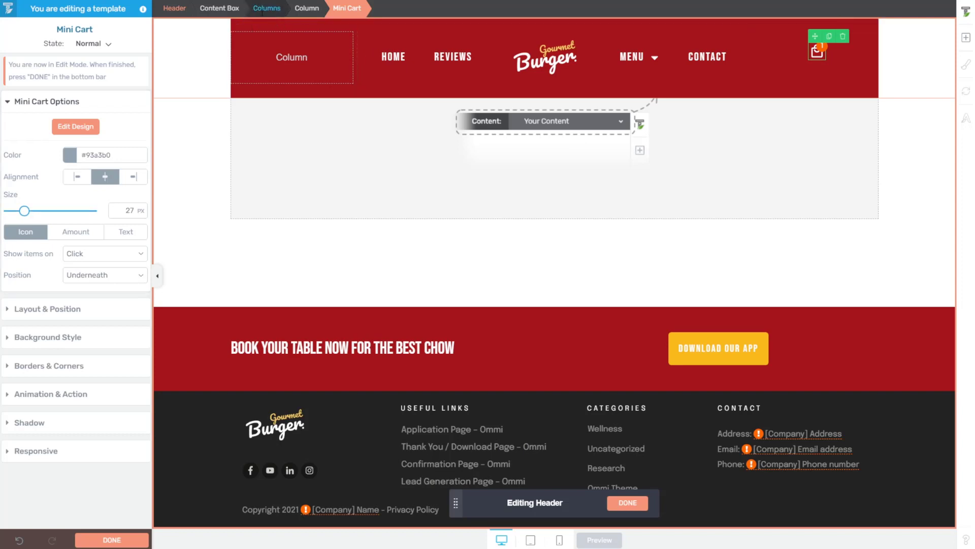
{"action": "left_click", "coordinate": [267, 8]}
{"action": "left_click", "coordinate": [114, 183]}
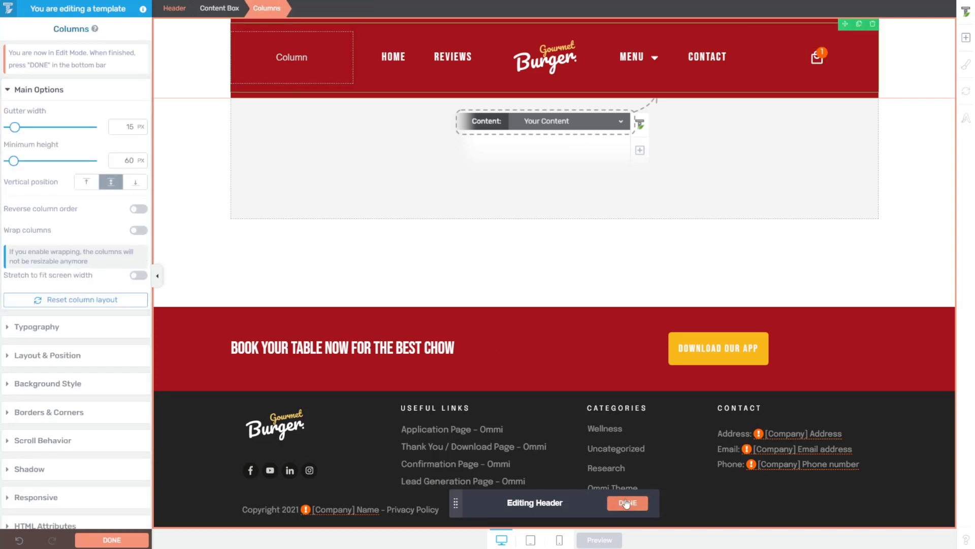
{"action": "left_click", "coordinate": [627, 503]}
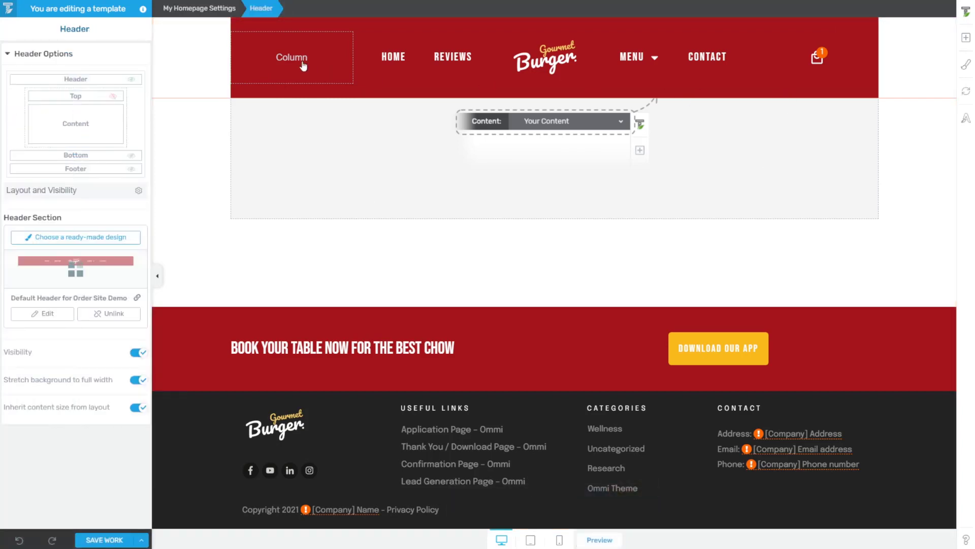
Reopen the header for editing and add a Social Follow element, found by searching for "social", to the empty column before the menu.
{"action": "mouse_move", "coordinate": [220, 54]}
{"action": "left_click", "coordinate": [529, 51]}
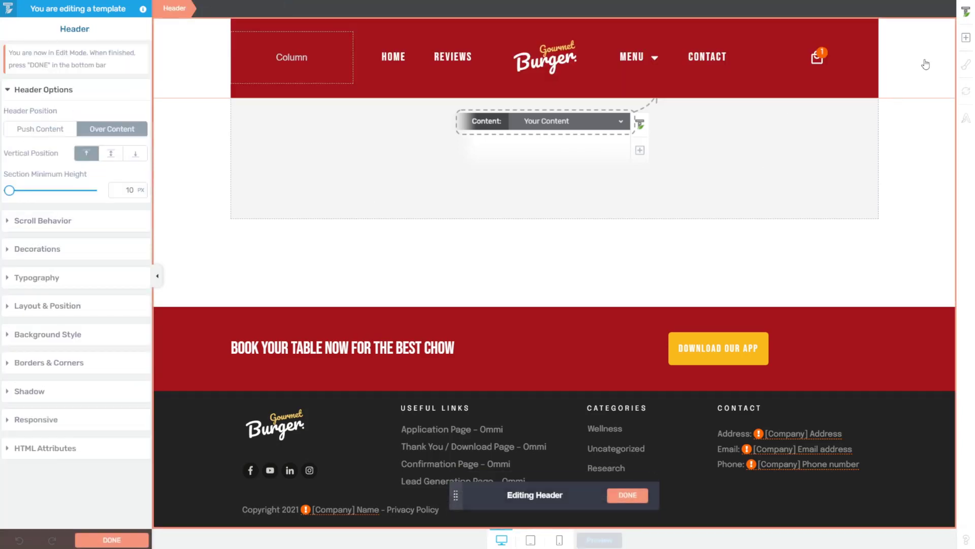
{"action": "left_click", "coordinate": [967, 38]}
{"action": "type", "text": "social"}
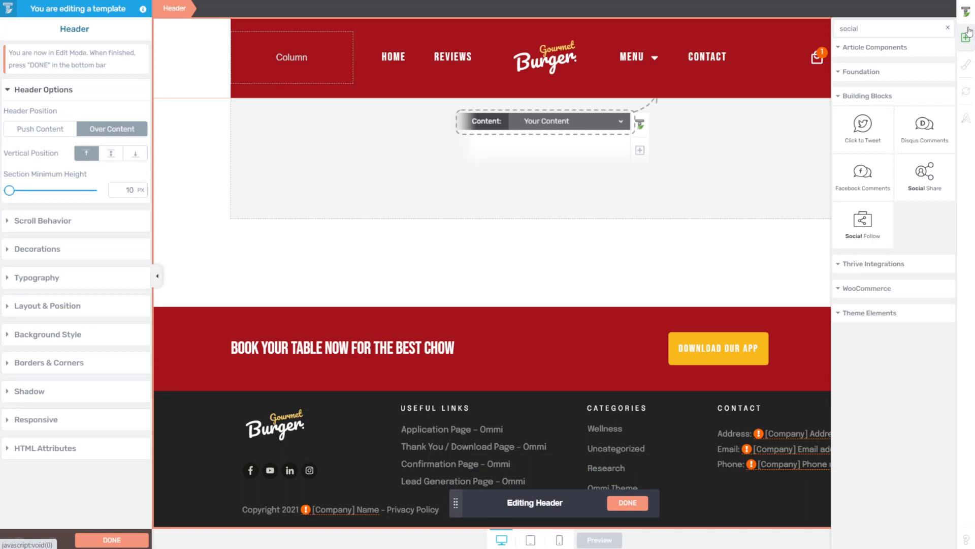
{"action": "mouse_move", "coordinate": [929, 175]}
{"action": "left_mouse_down"}
{"action": "mouse_move", "coordinate": [788, 196]}
{"action": "mouse_move", "coordinate": [294, 61]}
{"action": "left_mouse_up"}
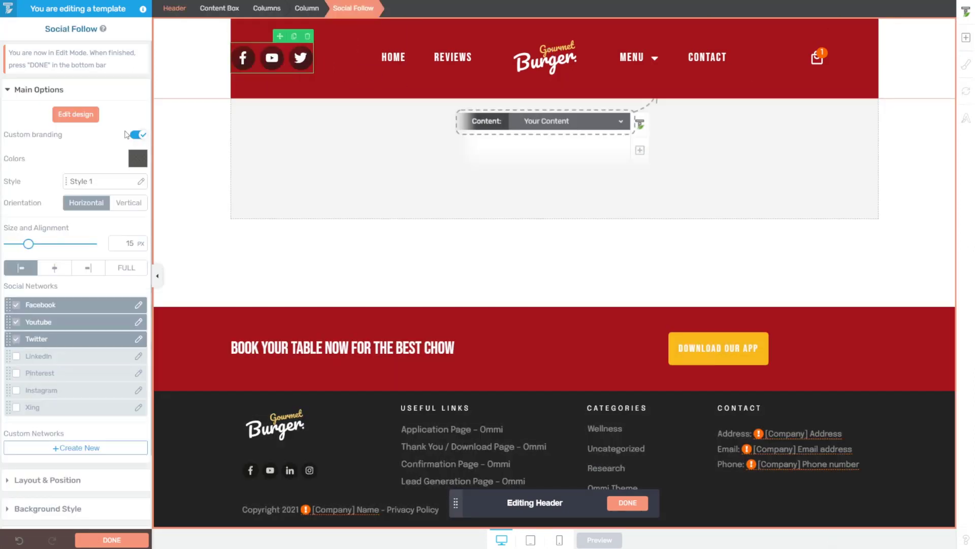
Set the social icons' size to 8 px and center the element within its header column.
{"action": "left_click_drag", "start_coordinate": [29, 246], "coordinate": [18, 245]}
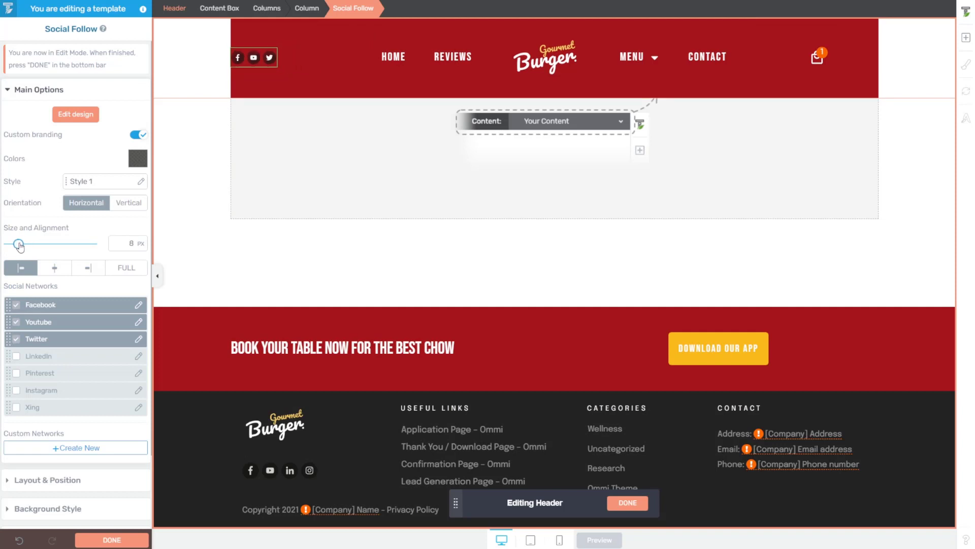
{"action": "left_click", "coordinate": [48, 480]}
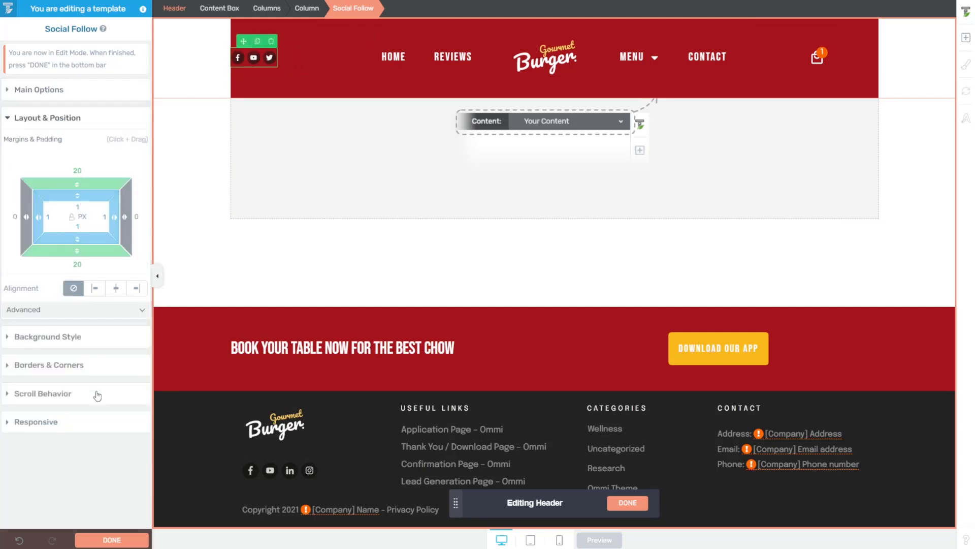
{"action": "left_click", "coordinate": [115, 288]}
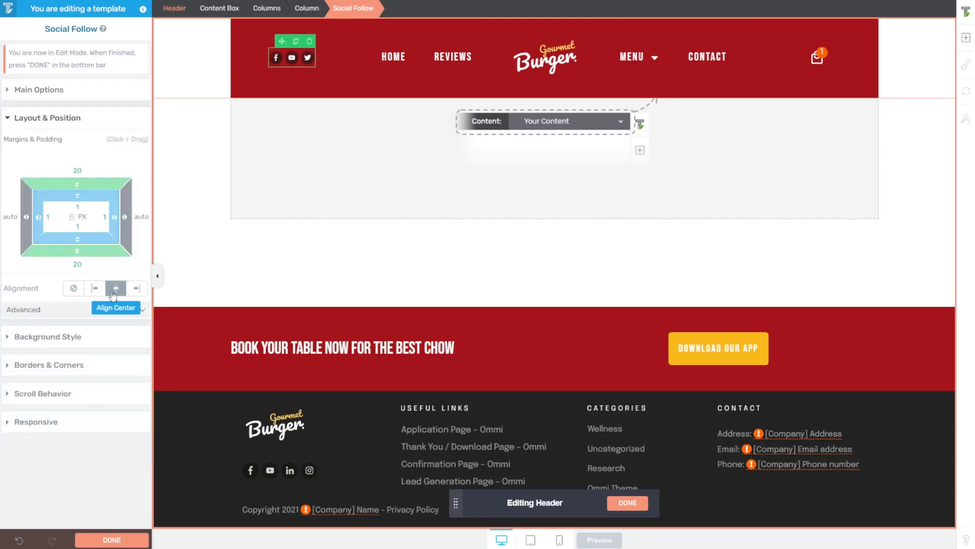
Change the Social Follow design to Style 5, the plain icons without a background or border.
{"action": "left_click", "coordinate": [24, 92]}
{"action": "left_click", "coordinate": [131, 182]}
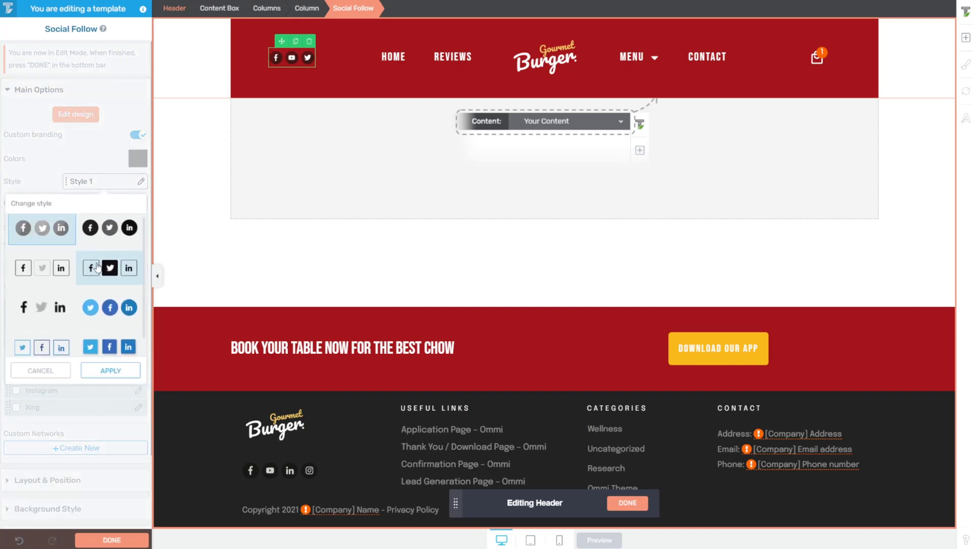
{"action": "scroll", "coordinate": [107, 243], "scroll_direction": "down", "scroll_amount": 1}
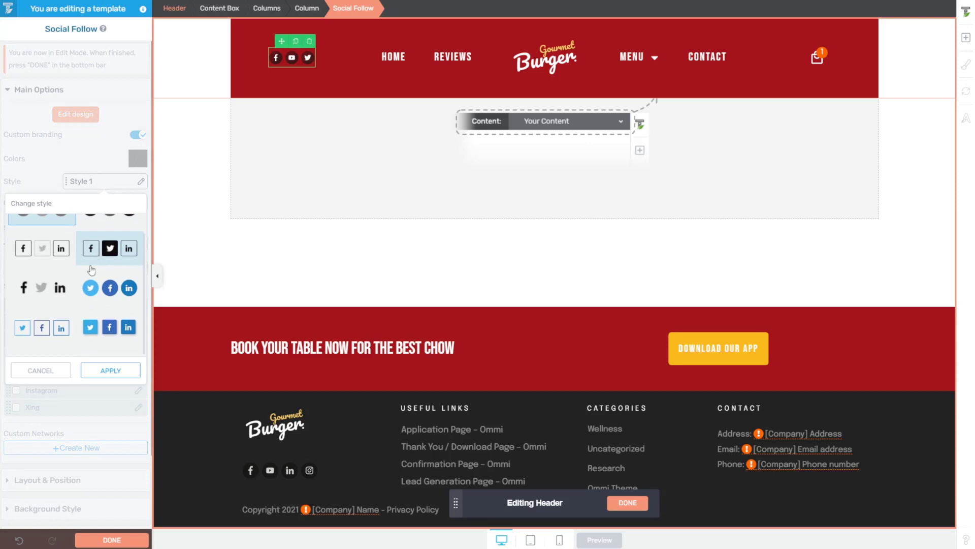
{"action": "left_click", "coordinate": [56, 294]}
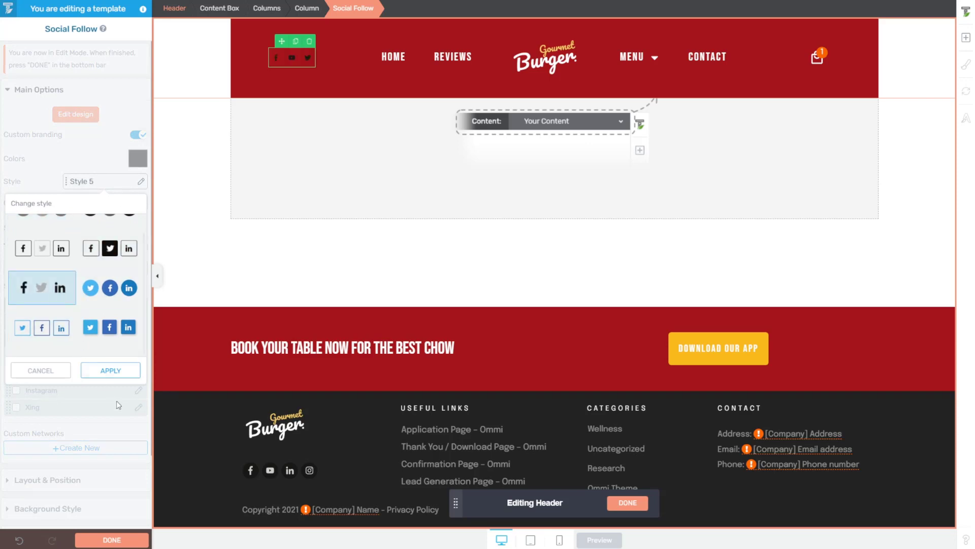
{"action": "left_click", "coordinate": [112, 371]}
Set the social icons' color to white (#ffffff).
{"action": "left_click", "coordinate": [136, 161]}
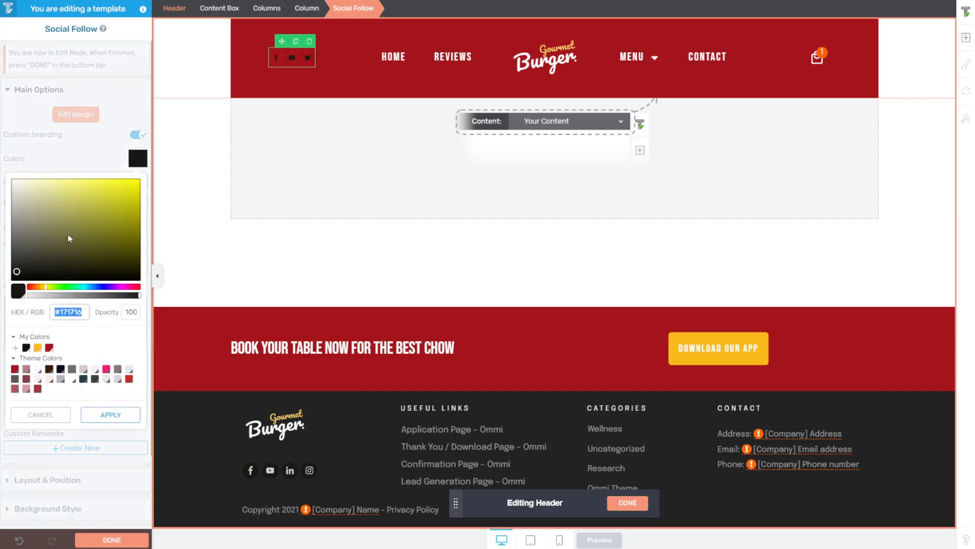
{"action": "left_click", "coordinate": [11, 179]}
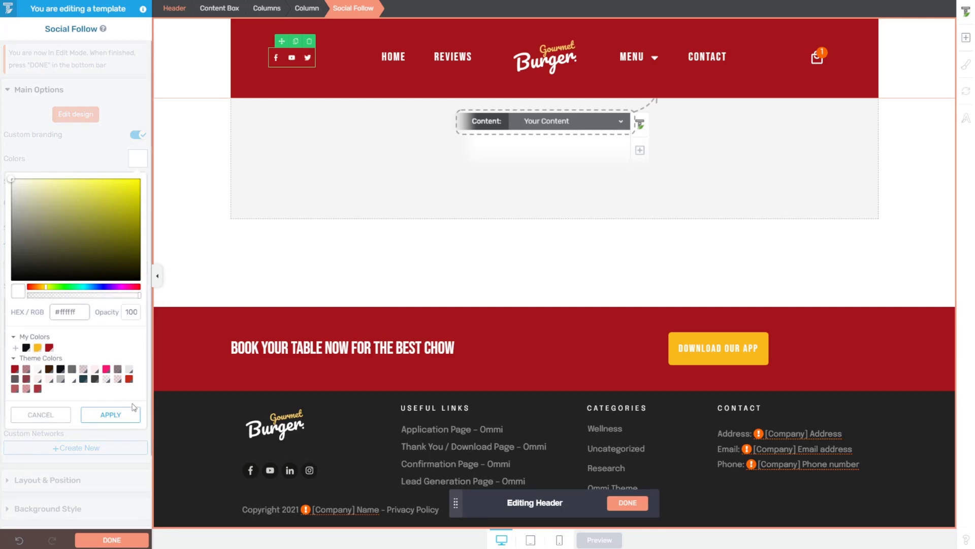
{"action": "left_click", "coordinate": [110, 414]}
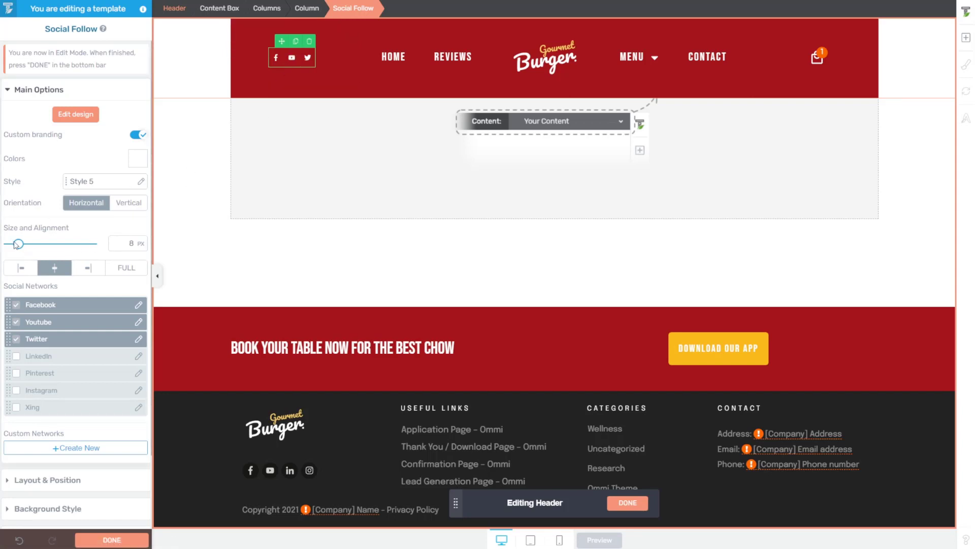
Set the social icons' size to 12 px and try the vertical orientation before returning to horizontal.
{"action": "left_click_drag", "start_coordinate": [17, 245], "coordinate": [24, 245]}
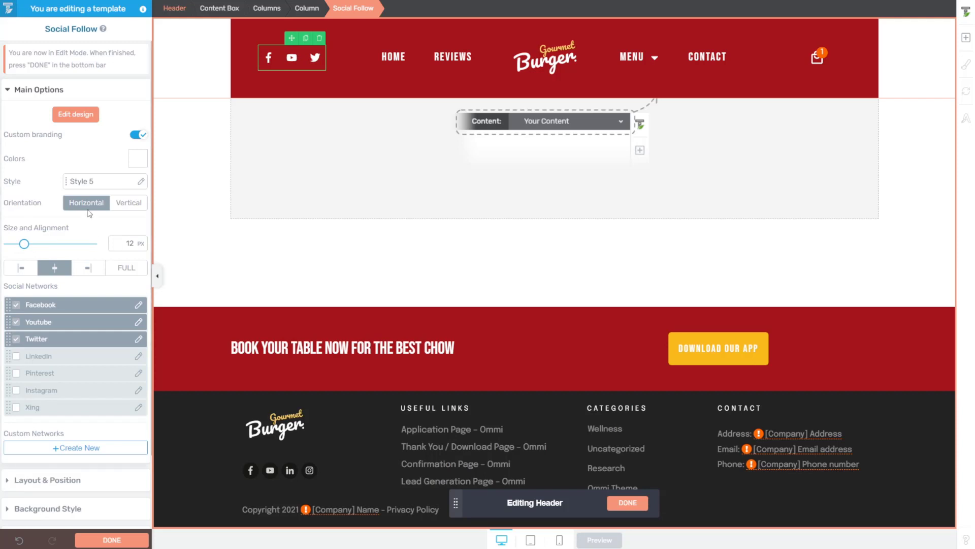
{"action": "left_click", "coordinate": [124, 203]}
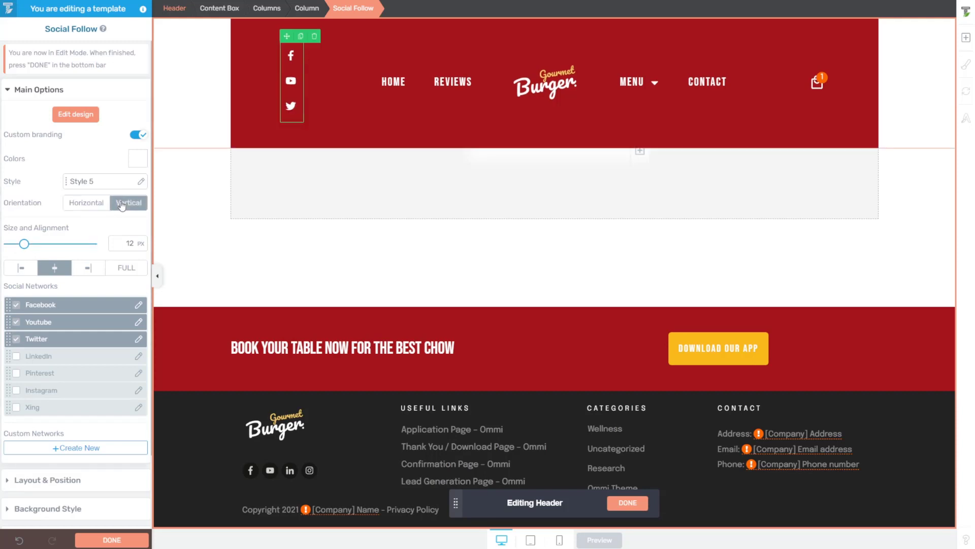
{"action": "left_click", "coordinate": [86, 203]}
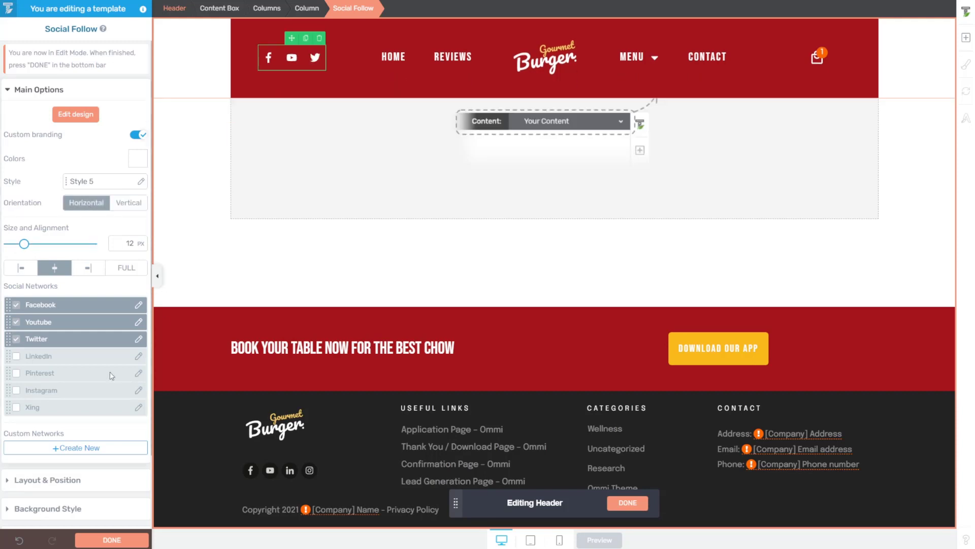
Enable Instagram and disable Youtube in the social networks, and place Instagram between Facebook and Twitter.
{"action": "left_click", "coordinate": [17, 391]}
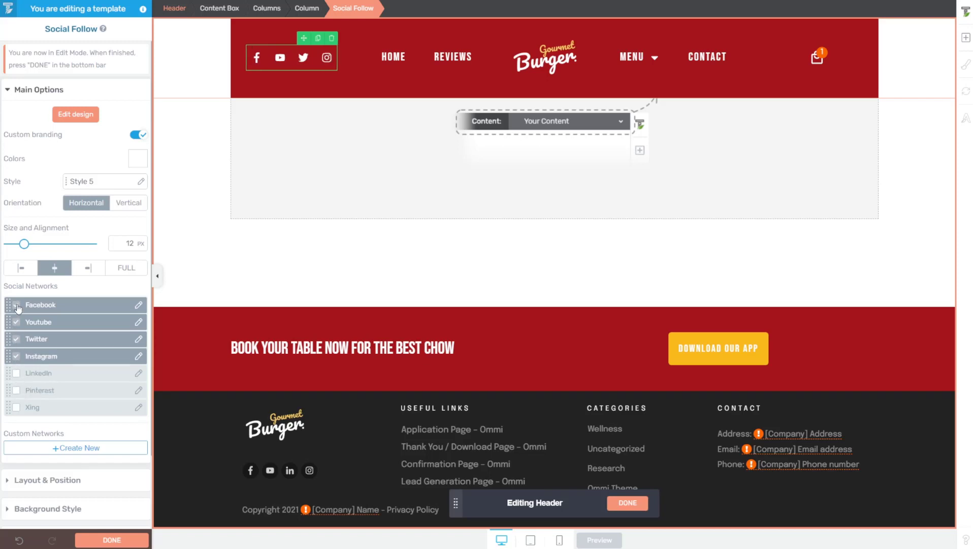
{"action": "left_click", "coordinate": [17, 322]}
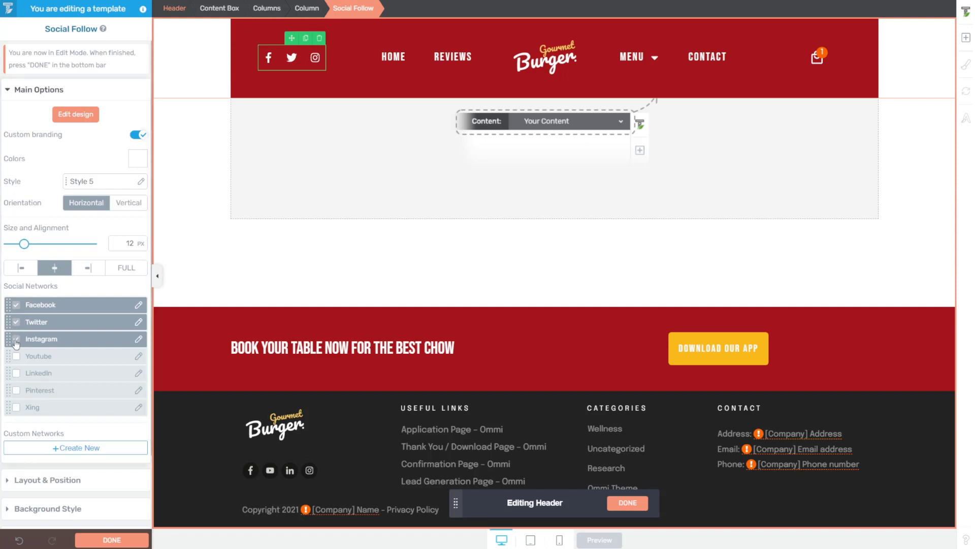
{"action": "left_click_drag", "start_coordinate": [8, 338], "coordinate": [9, 322]}
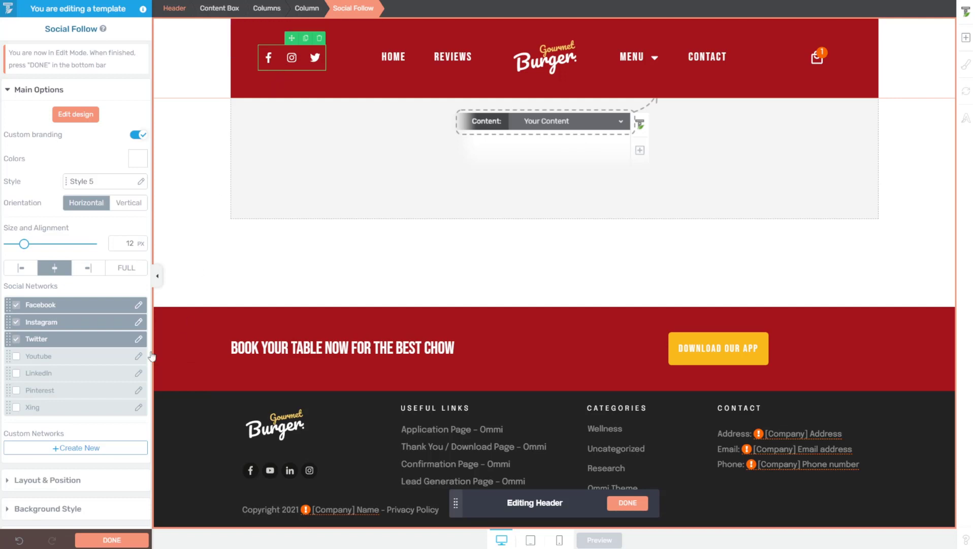
Inspect the dynamic and static link options for the Facebook icon and leave without applying anything.
{"action": "left_click", "coordinate": [138, 305]}
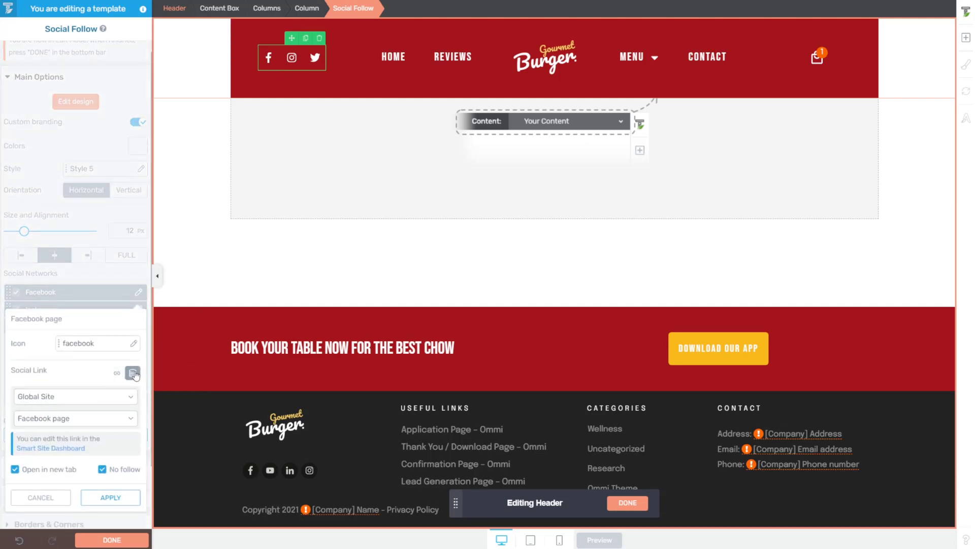
{"action": "left_click", "coordinate": [117, 373]}
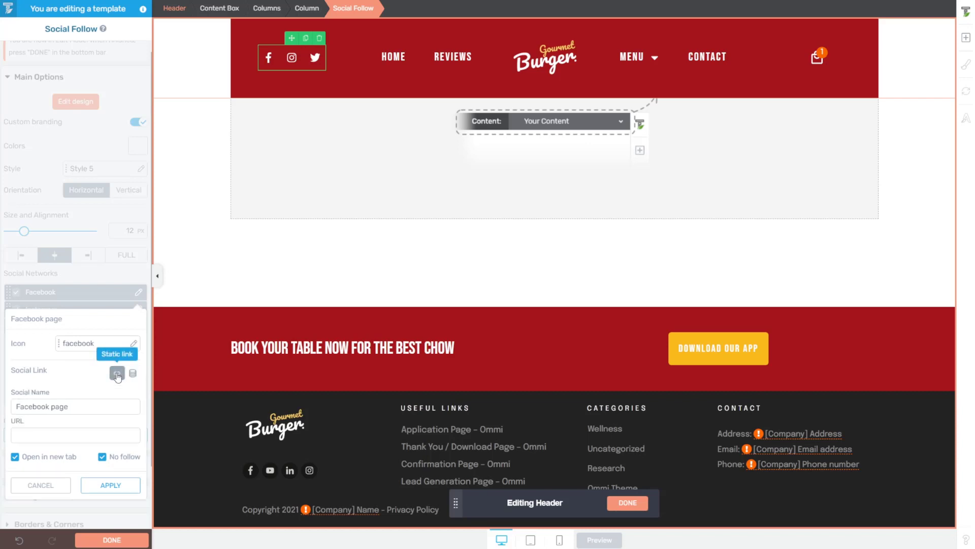
{"action": "left_click", "coordinate": [41, 485]}
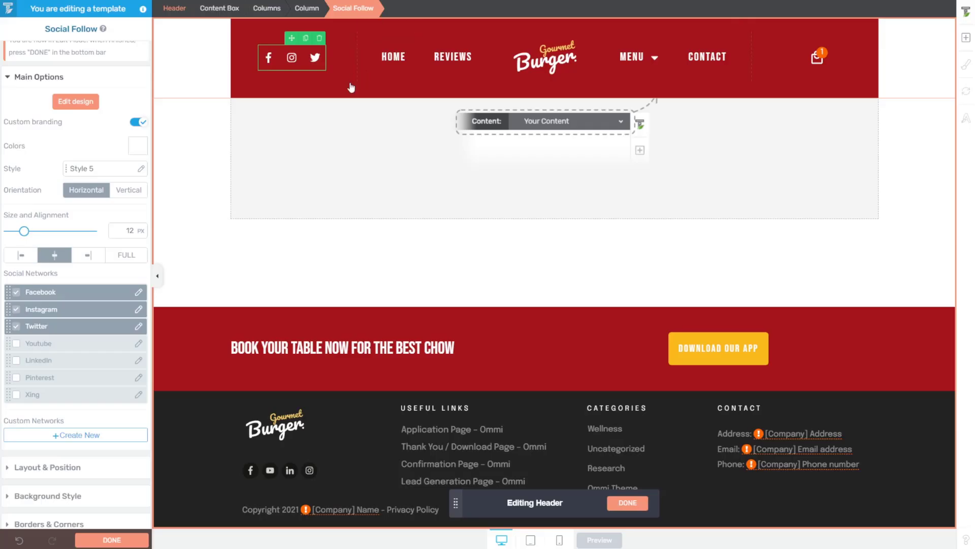
Select the header's columns and set their top and bottom margins and padding to 9 px.
{"action": "left_click", "coordinate": [305, 8]}
{"action": "left_click", "coordinate": [279, 8]}
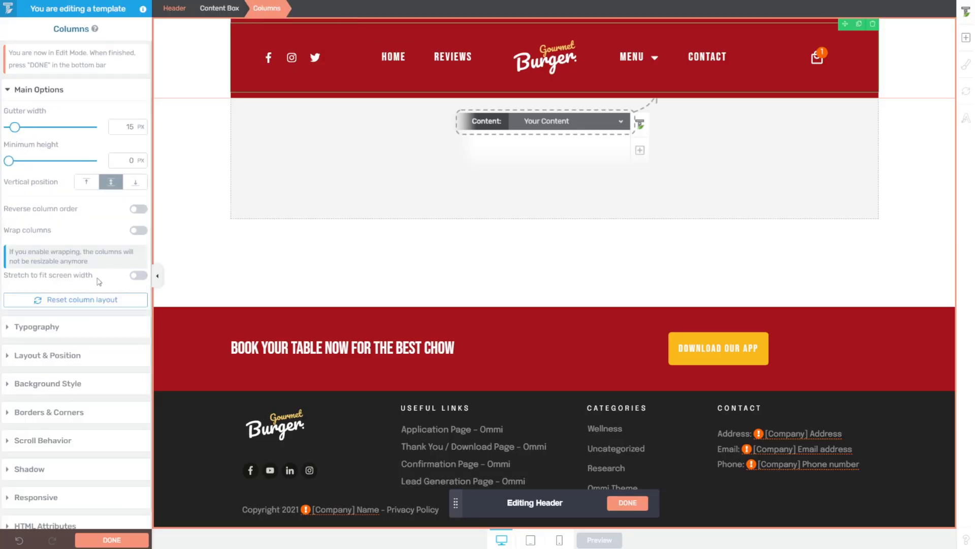
{"action": "left_click", "coordinate": [34, 356]}
{"action": "type", "text": "9"}
{"action": "key", "text": "Tab"}
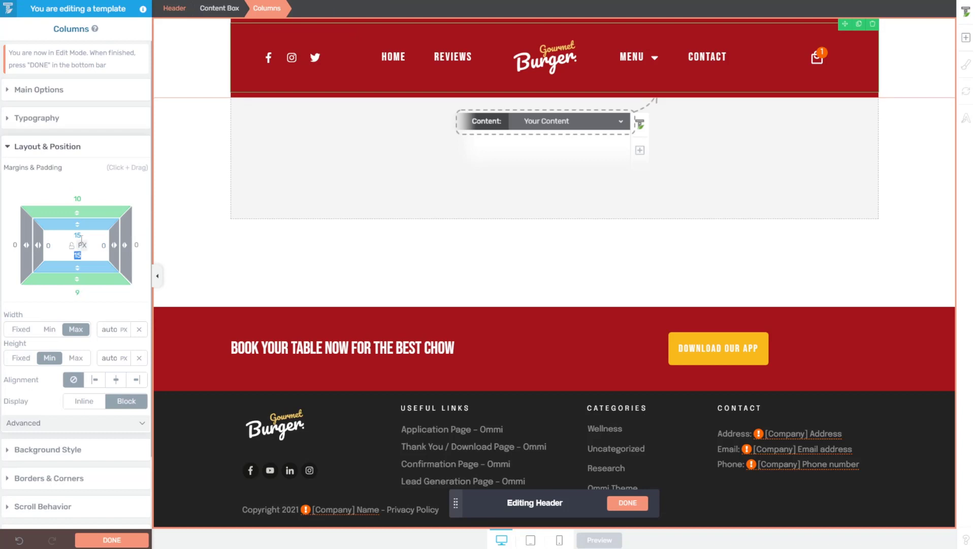
{"action": "type", "text": "9"}
{"action": "key", "text": "Tab"}
{"action": "type", "text": "9"}
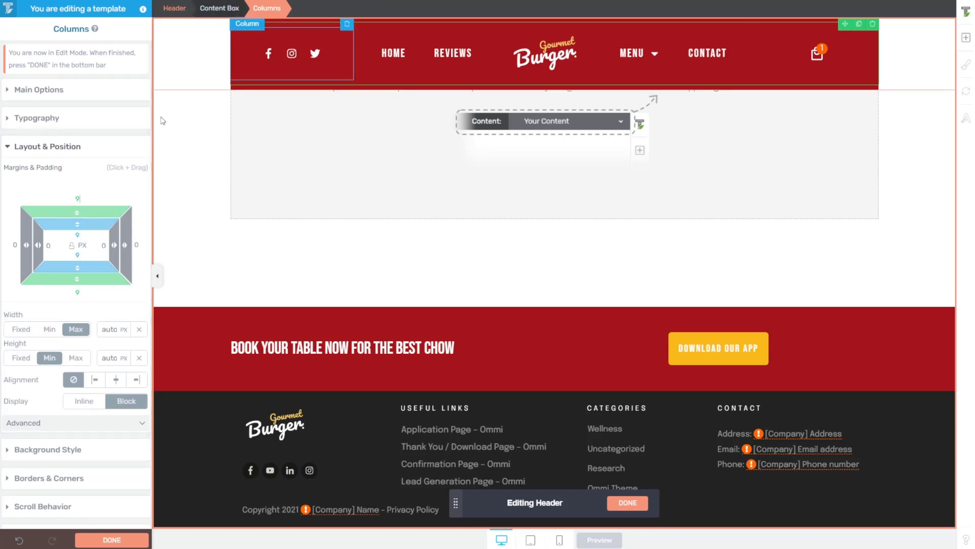
Set the header columns' top and bottom margins and padding to 0 px, then finish editing the header and save the template.
{"action": "type", "text": "0"}
{"action": "key", "text": "Tab"}
{"action": "type", "text": "0"}
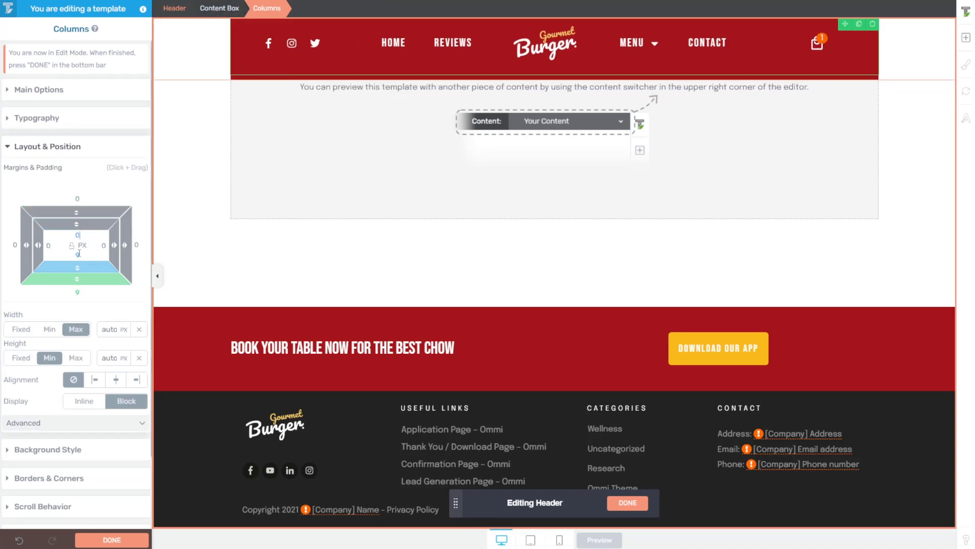
{"action": "key", "text": "Tab"}
{"action": "type", "text": "0"}
{"action": "key", "text": "Return"}
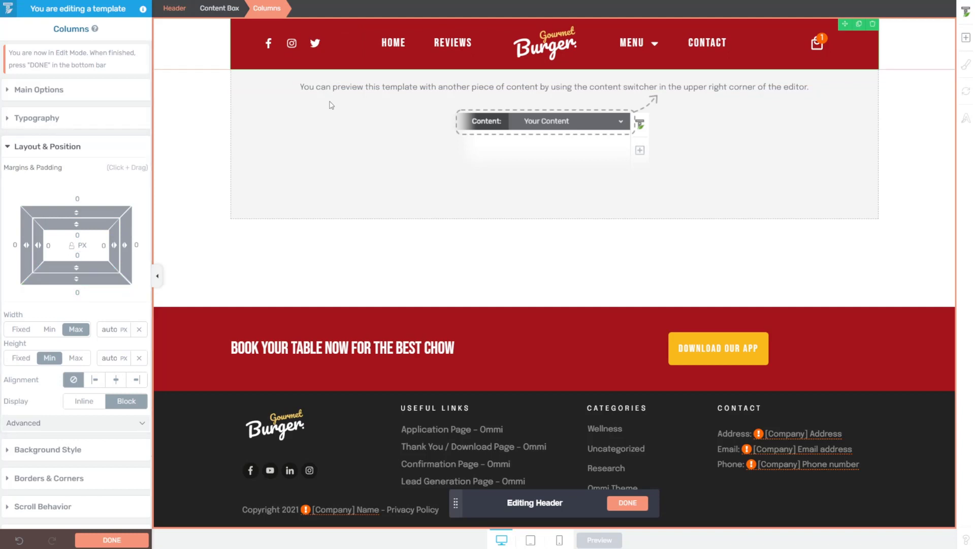
{"action": "left_click", "coordinate": [627, 502]}
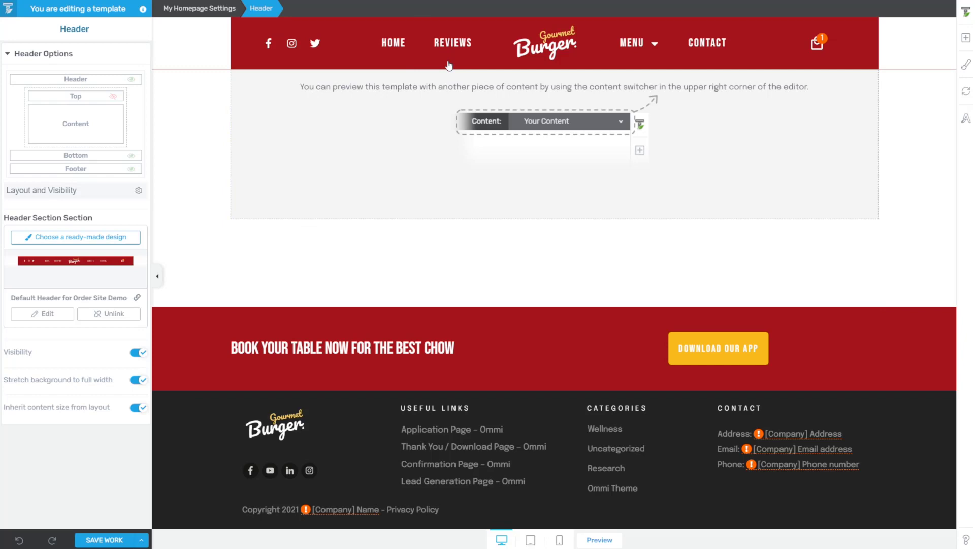
{"action": "left_click", "coordinate": [104, 539]}
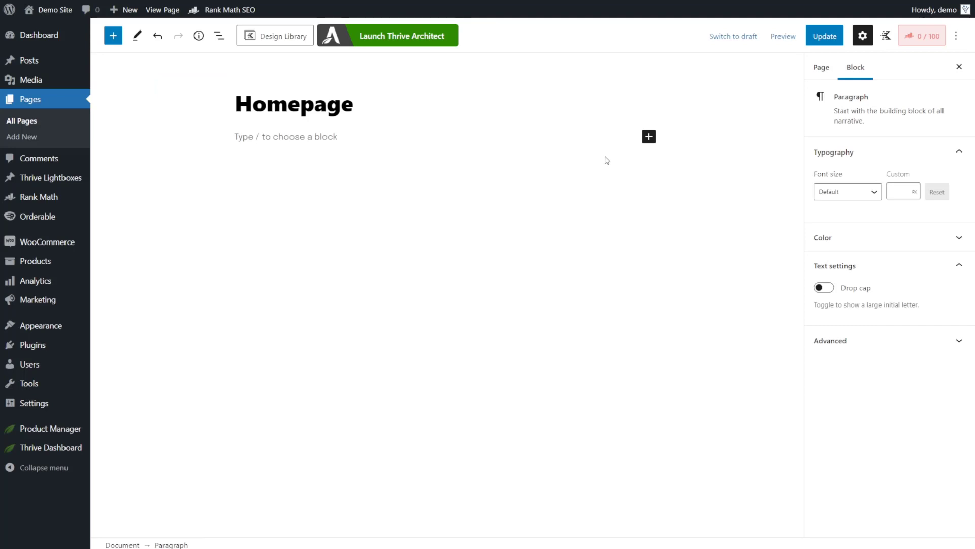
Assign the My Homepage Theme Builder template to the Homepage page in the WordPress editor and update the page.
{"action": "left_click", "coordinate": [865, 36]}
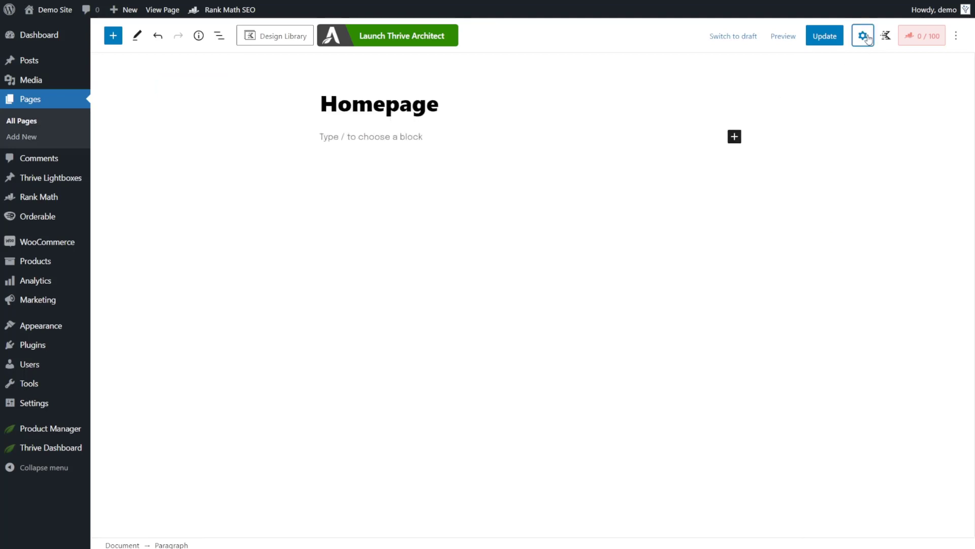
{"action": "left_click", "coordinate": [864, 37]}
{"action": "left_click", "coordinate": [811, 67]}
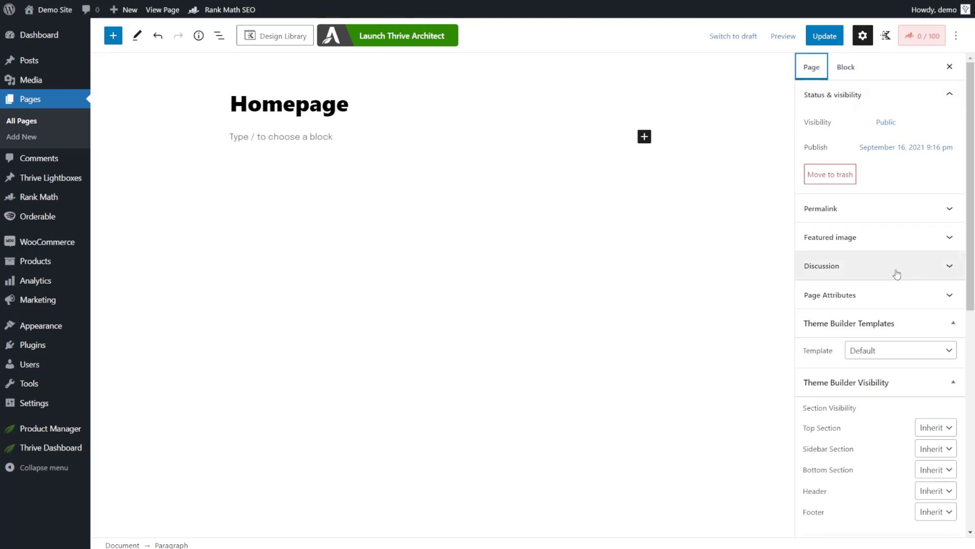
{"action": "left_click", "coordinate": [872, 354]}
{"action": "left_click", "coordinate": [878, 377]}
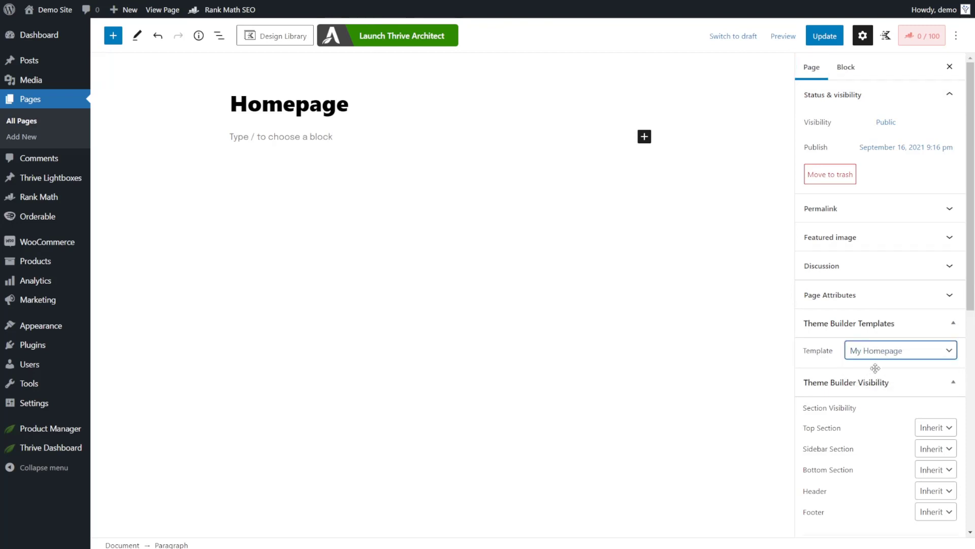
{"action": "left_click", "coordinate": [819, 40]}
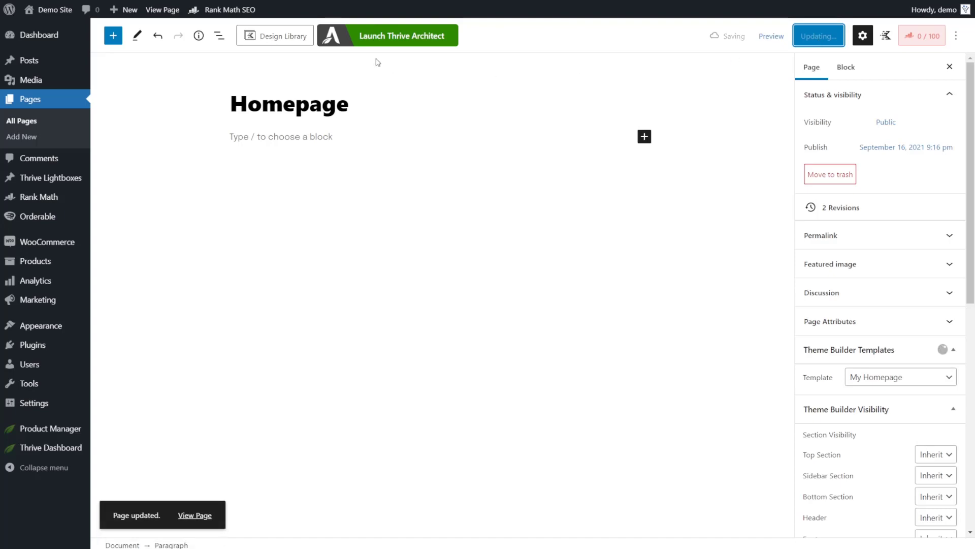
Launch Thrive Architect for the Homepage page, set it up as a Normal Page, and open the list of elements to add.
{"action": "left_click", "coordinate": [402, 31]}
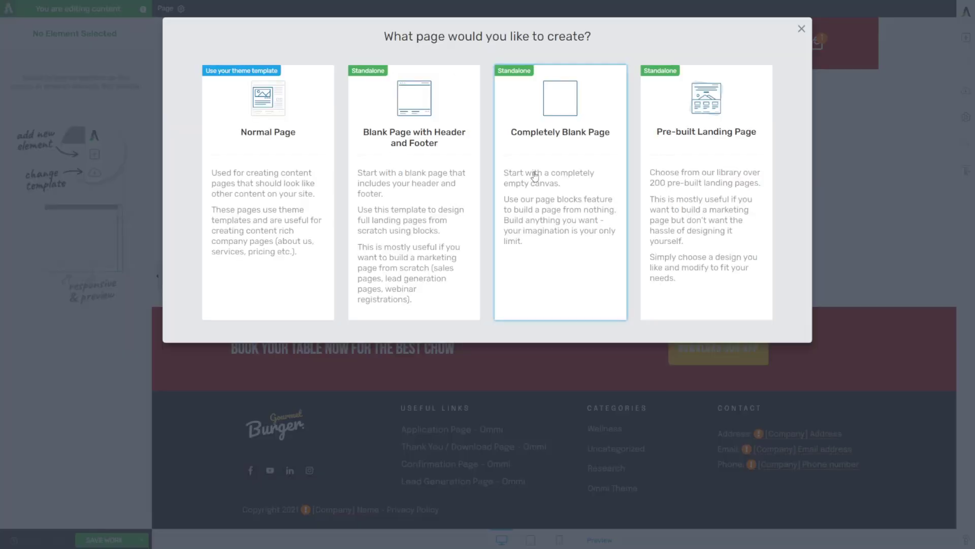
{"action": "left_click", "coordinate": [282, 171]}
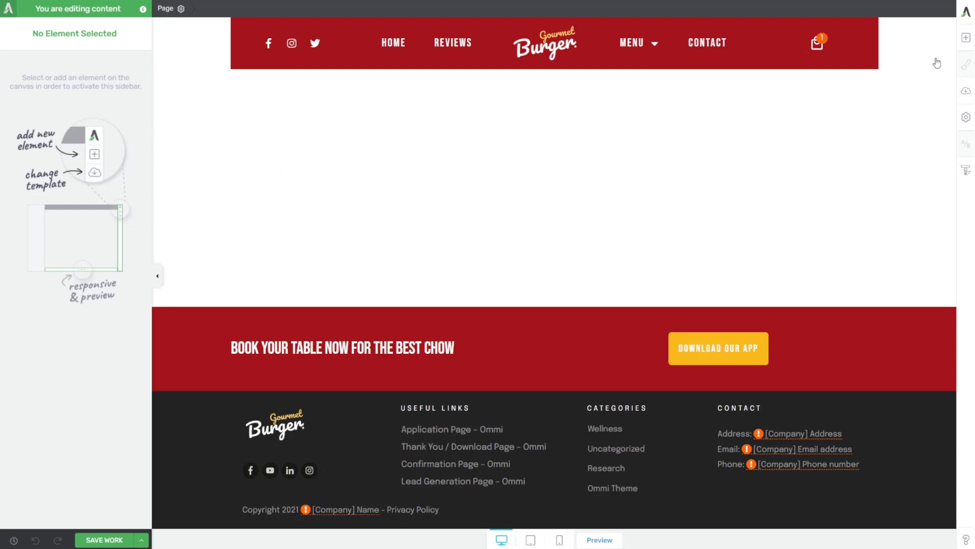
{"action": "left_click", "coordinate": [966, 39]}
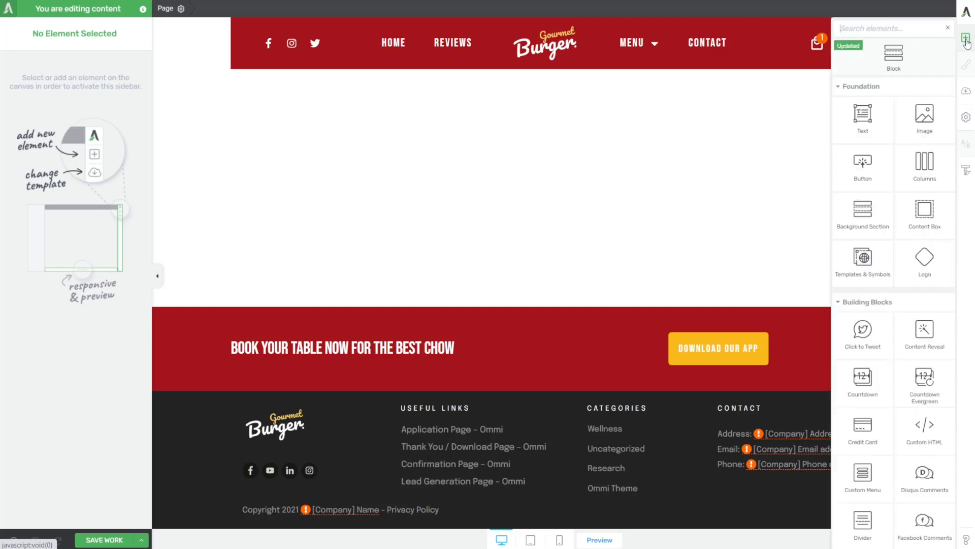
Add a background section to the page, stretch it to fit the screen width and match its height to the screen.
{"action": "type", "text": "background"}
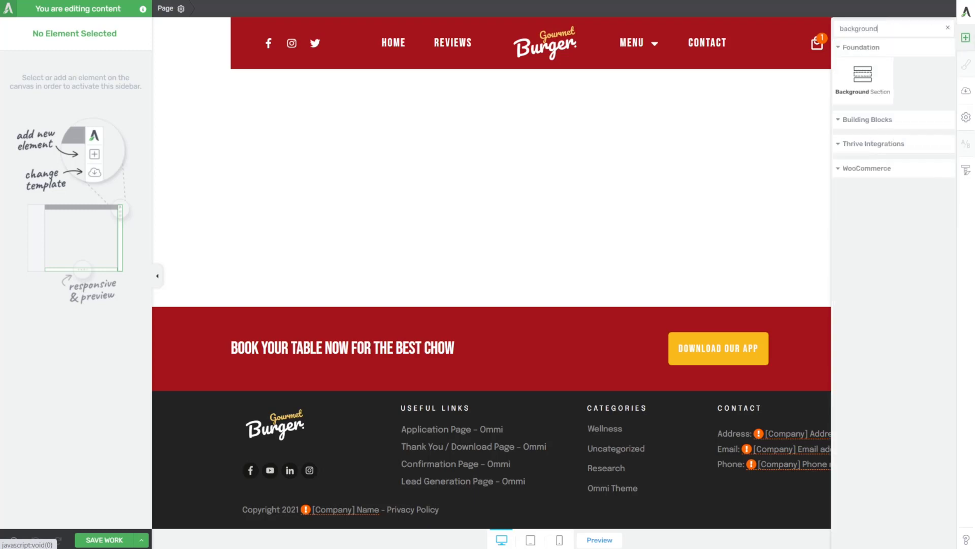
{"action": "left_click", "coordinate": [876, 92]}
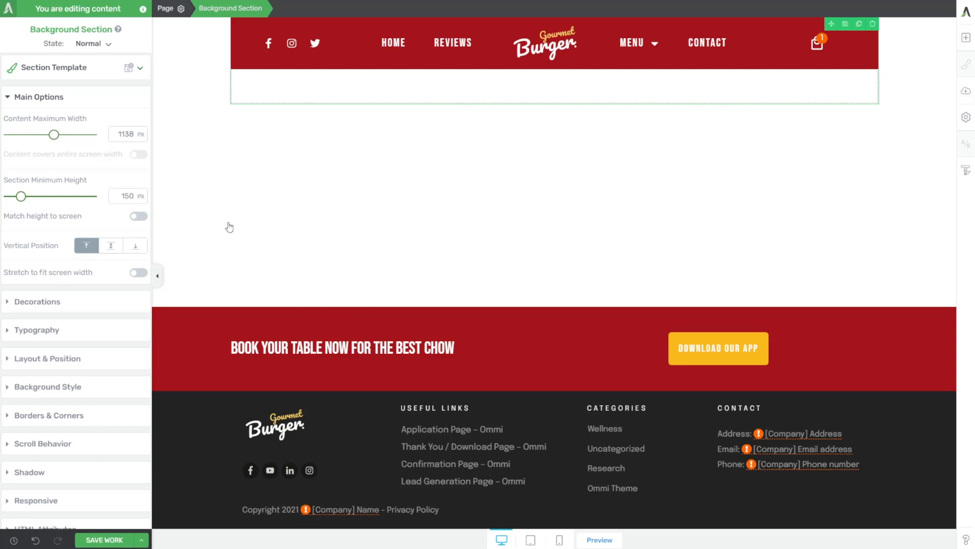
{"action": "left_click", "coordinate": [138, 273]}
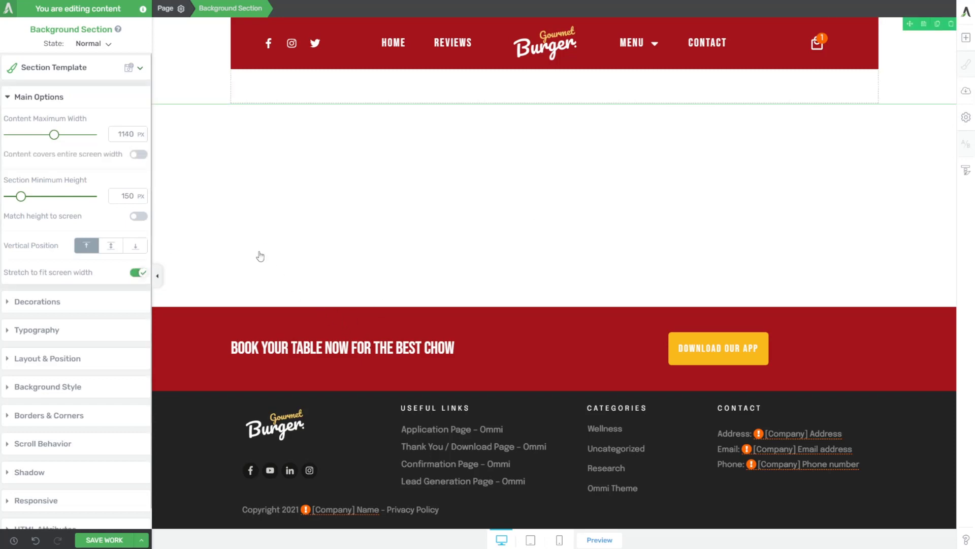
{"action": "left_click", "coordinate": [140, 217]}
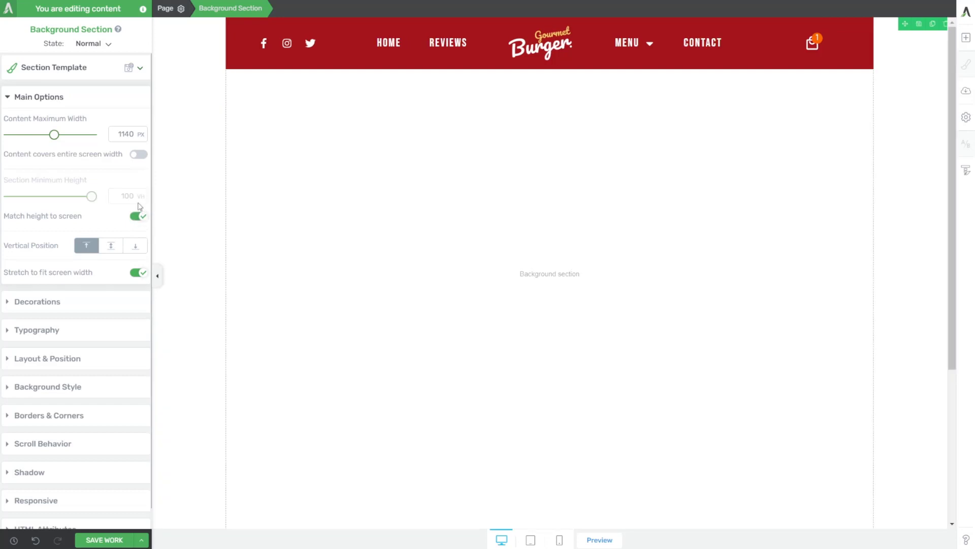
{"action": "left_click", "coordinate": [121, 135]}
Give the background section a static image layer using the large burger photo on a wooden board from the media library.
{"action": "left_click", "coordinate": [48, 389]}
{"action": "left_click", "coordinate": [89, 238]}
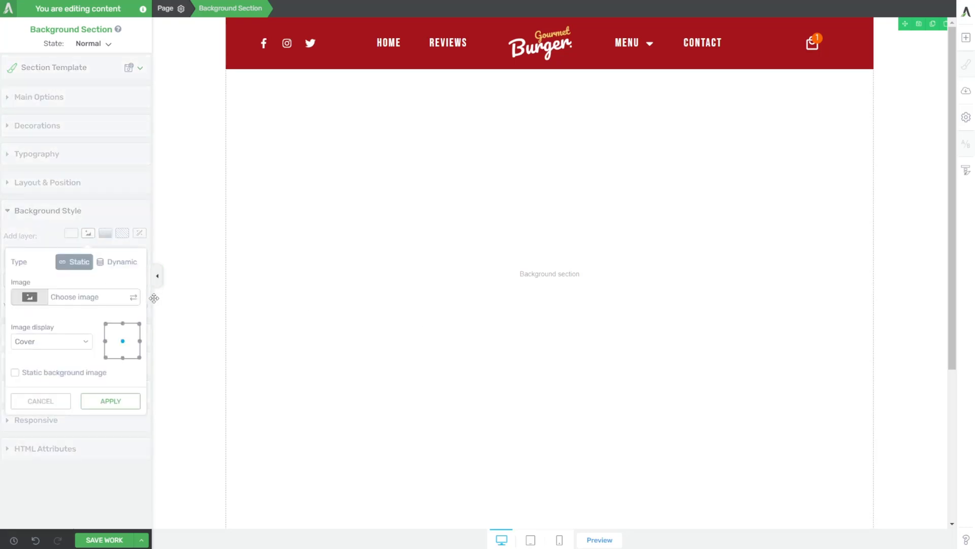
{"action": "left_click", "coordinate": [136, 300]}
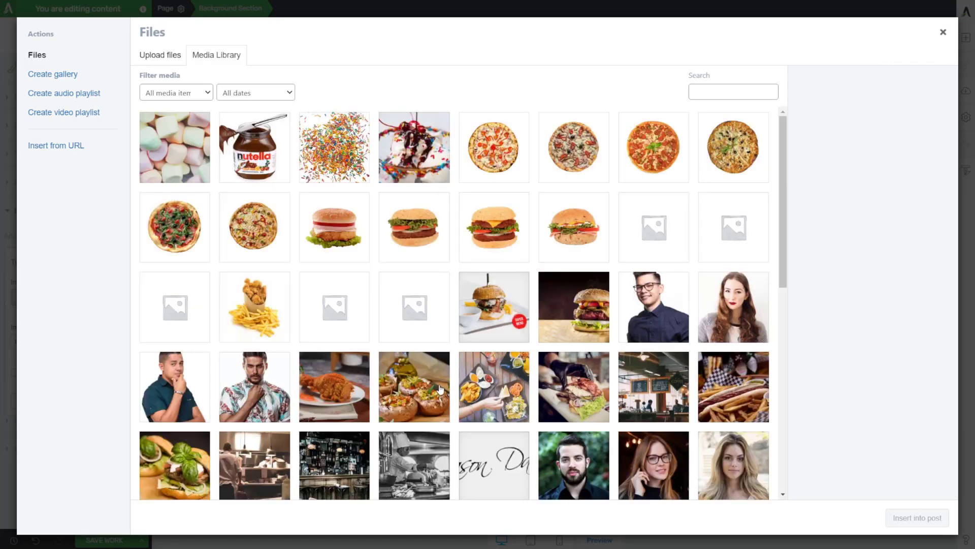
{"action": "scroll", "coordinate": [452, 406], "scroll_direction": "down", "scroll_amount": 10}
{"action": "left_click", "coordinate": [467, 486]}
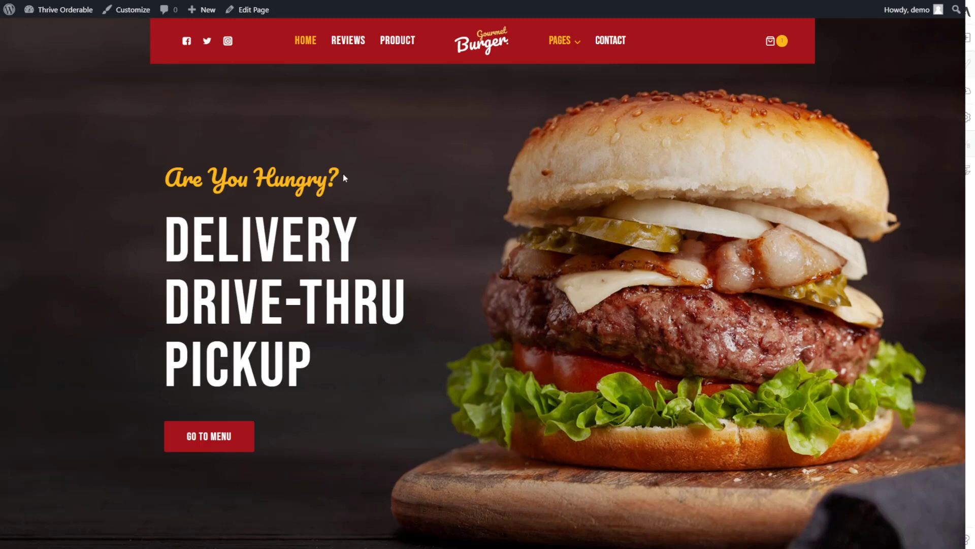
On the reference Gourmet Burger site, inspect the font of the "Are You Hungry?" heading with WhatFont, then return to the Thrive editor.
{"action": "left_click_drag", "start_coordinate": [163, 180], "coordinate": [338, 183]}
{"action": "left_click", "coordinate": [344, 194]}
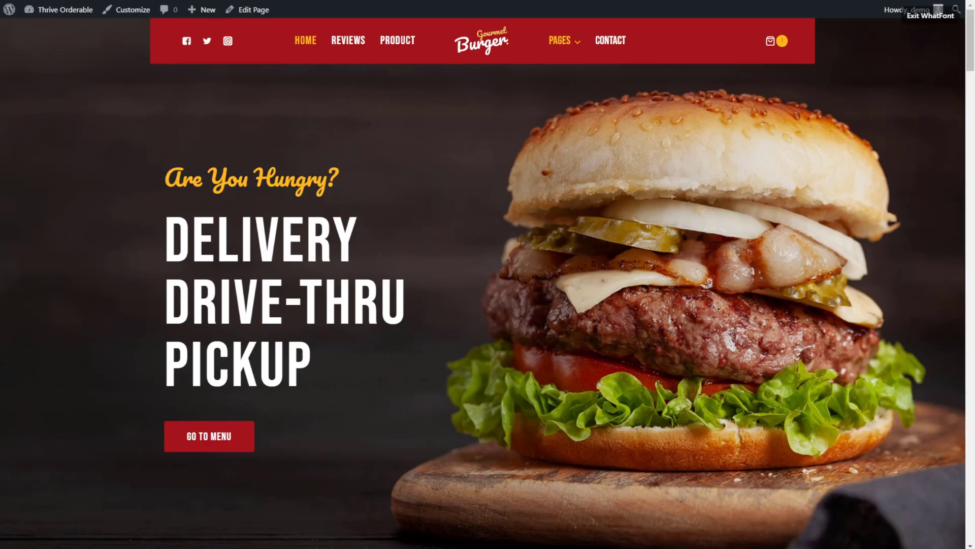
{"action": "left_click_drag", "start_coordinate": [269, 184], "coordinate": [338, 188]}
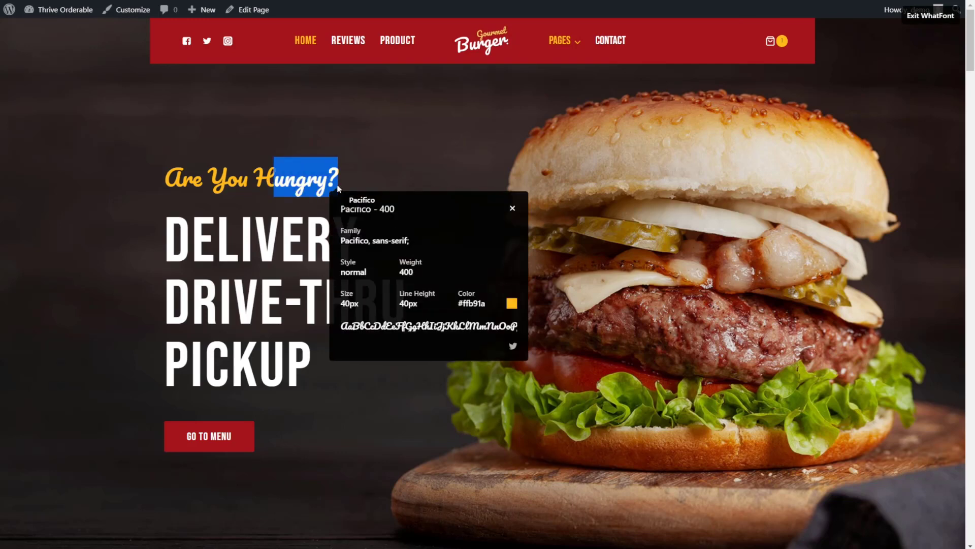
{"action": "key", "text": "Escape"}
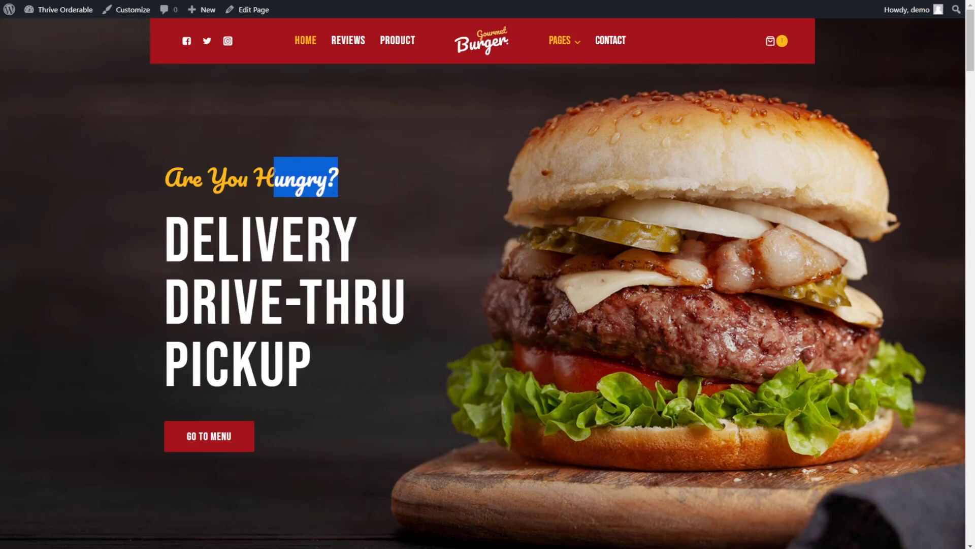
{"action": "left_click", "coordinate": [812, 1]}
{"action": "left_click_drag", "start_coordinate": [219, 242], "coordinate": [299, 254]}
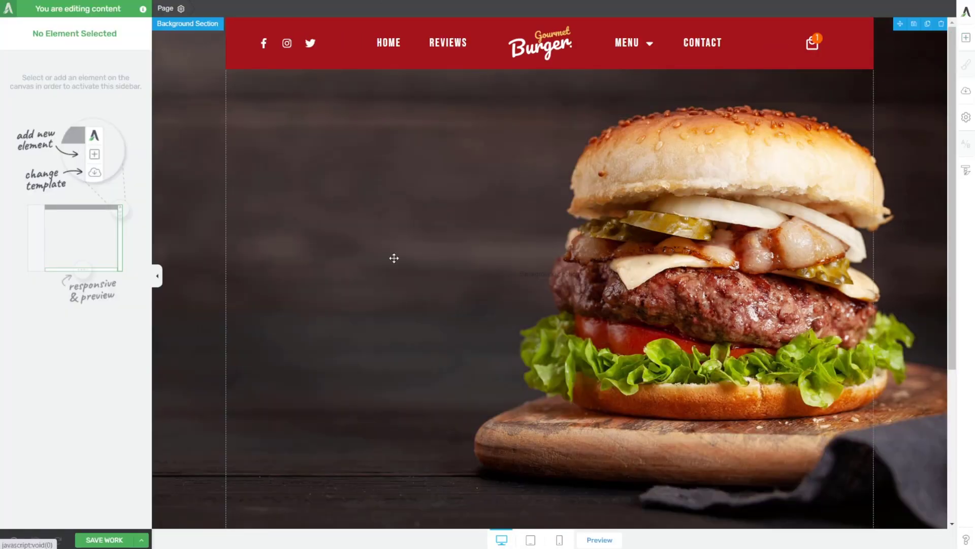
Place a content box inside the burger background section and set the section's vertical position to centre.
{"action": "left_click", "coordinate": [966, 39]}
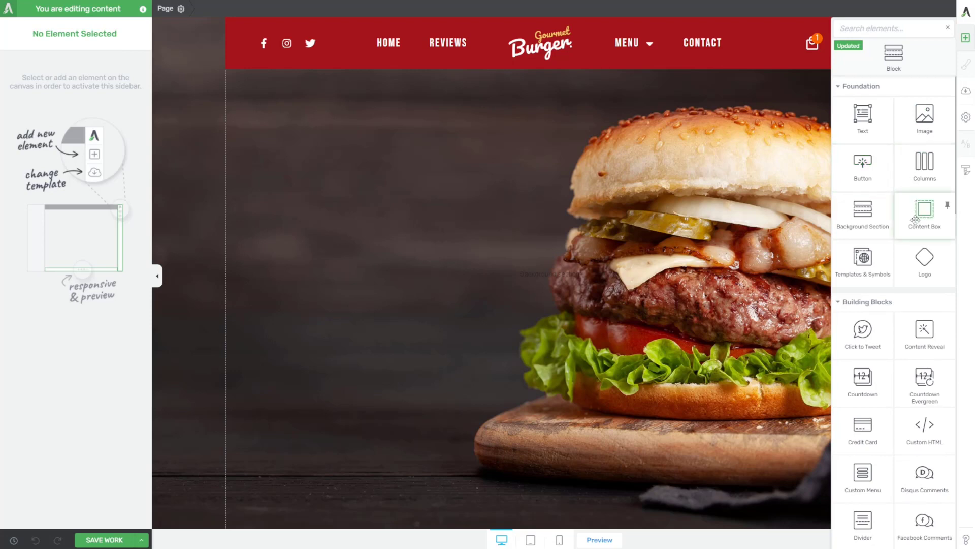
{"action": "left_click_drag", "start_coordinate": [916, 220], "coordinate": [558, 262]}
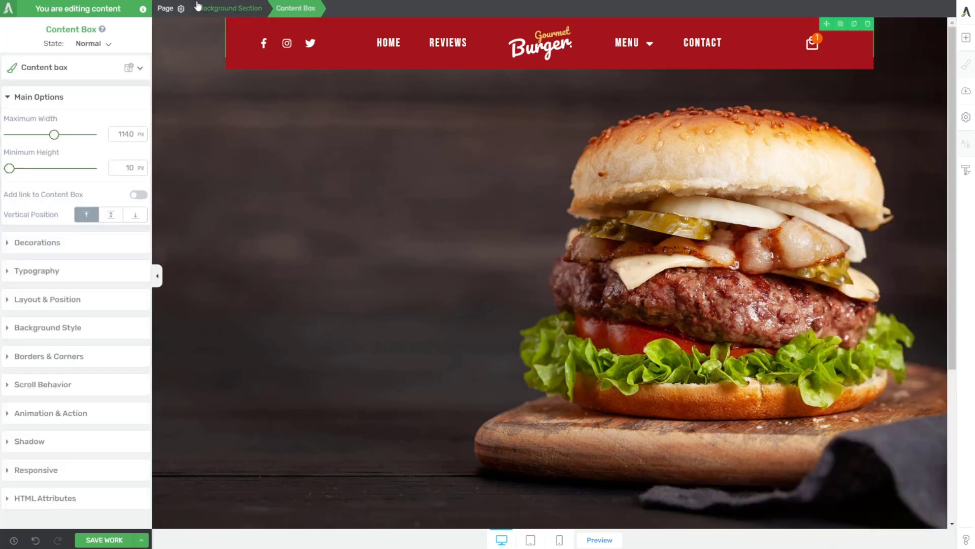
{"action": "left_click", "coordinate": [221, 8]}
{"action": "left_click", "coordinate": [112, 246]}
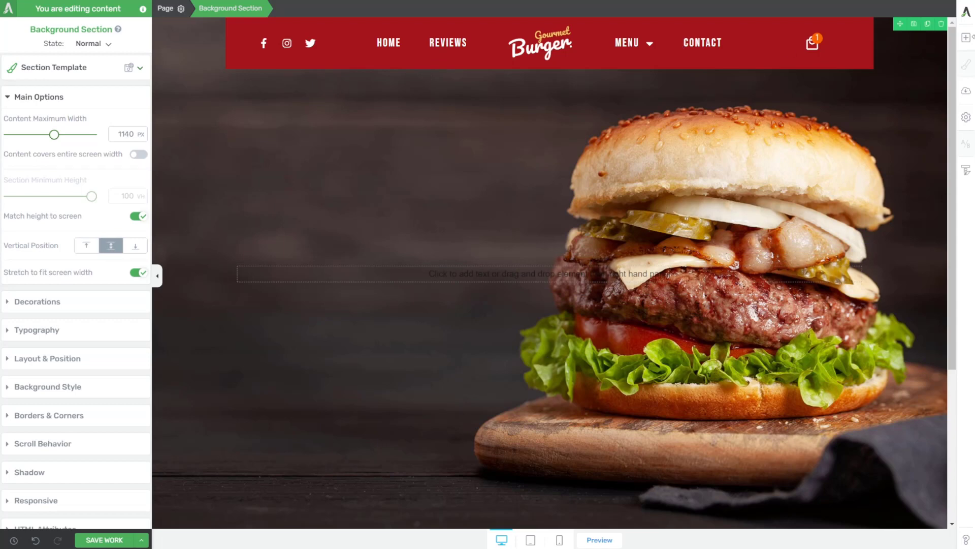
Add a text element to the background section and set its font to the Google font Pacifico, regular weight 400.
{"action": "left_click", "coordinate": [966, 37]}
{"action": "left_click_drag", "start_coordinate": [890, 115], "coordinate": [481, 270]}
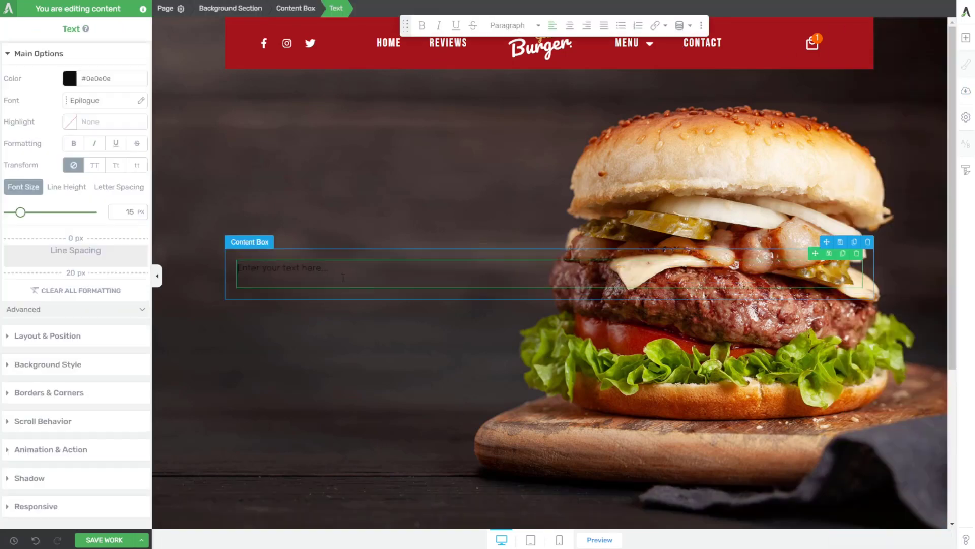
{"action": "left_click", "coordinate": [141, 100]}
{"action": "type", "text": "pacif"}
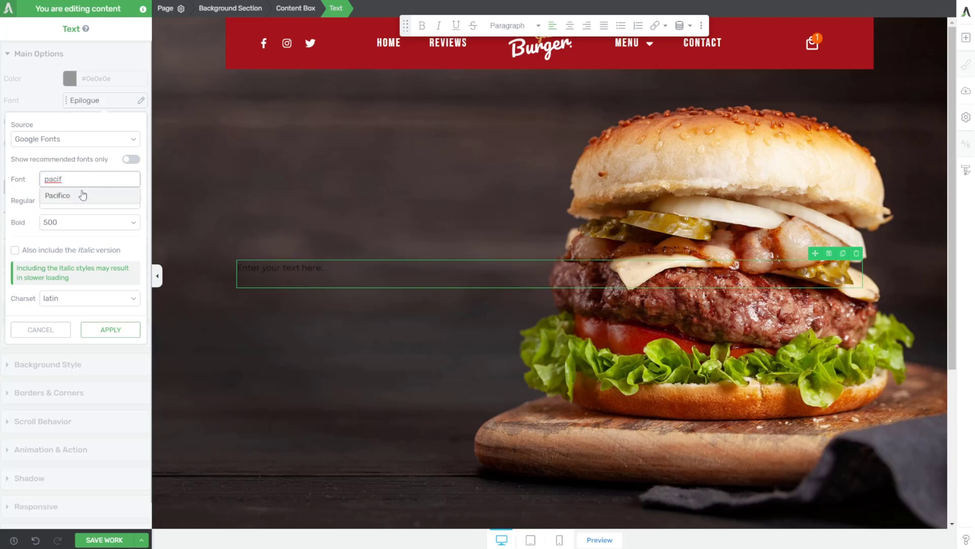
{"action": "left_click", "coordinate": [87, 194]}
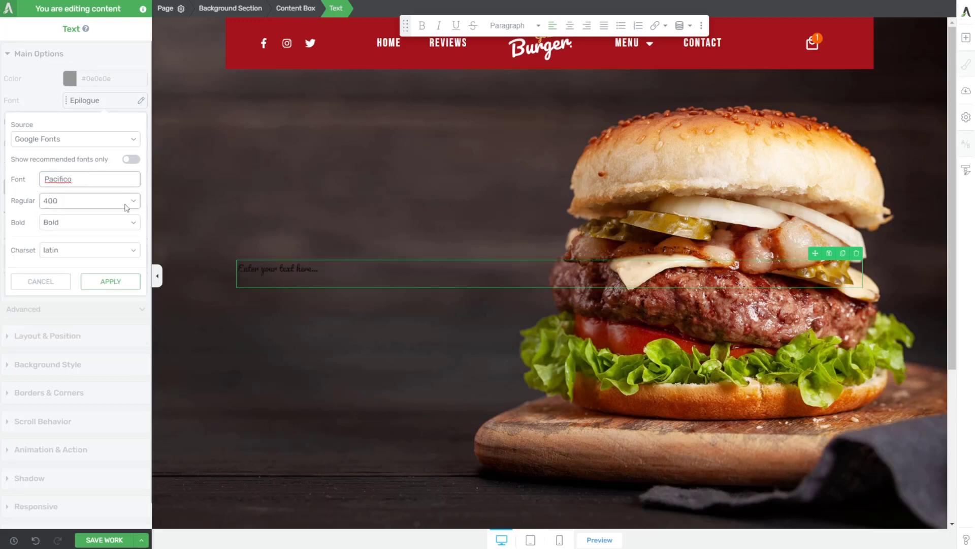
{"action": "left_click", "coordinate": [88, 224]}
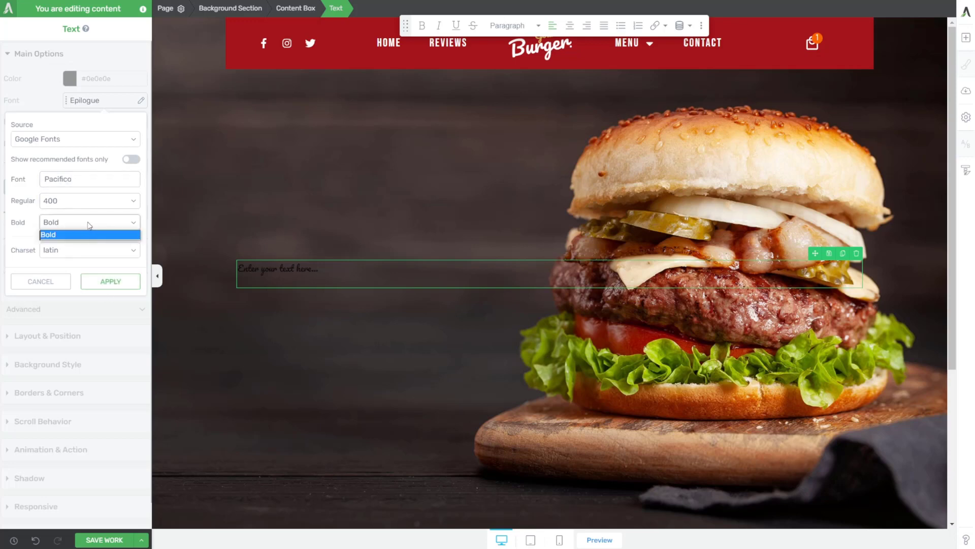
{"action": "left_click", "coordinate": [90, 234]}
{"action": "left_click", "coordinate": [110, 280]}
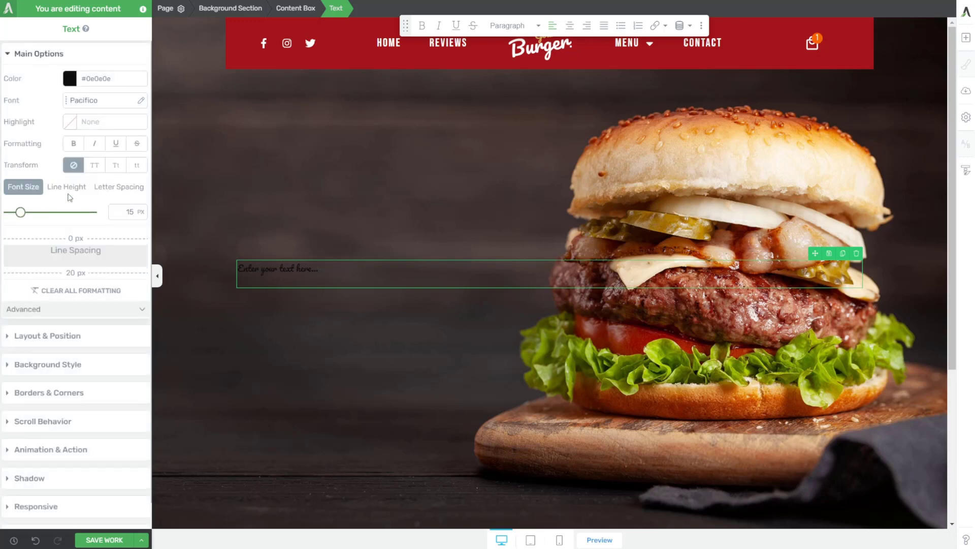
Replace the placeholder with "are you hungry?" and style it in the saved yellow #f9b91b at 40 px.
{"action": "triple_click", "coordinate": [293, 268]}
{"action": "key", "text": "BackSpace"}
{"action": "type", "text": "are you hungry?"}
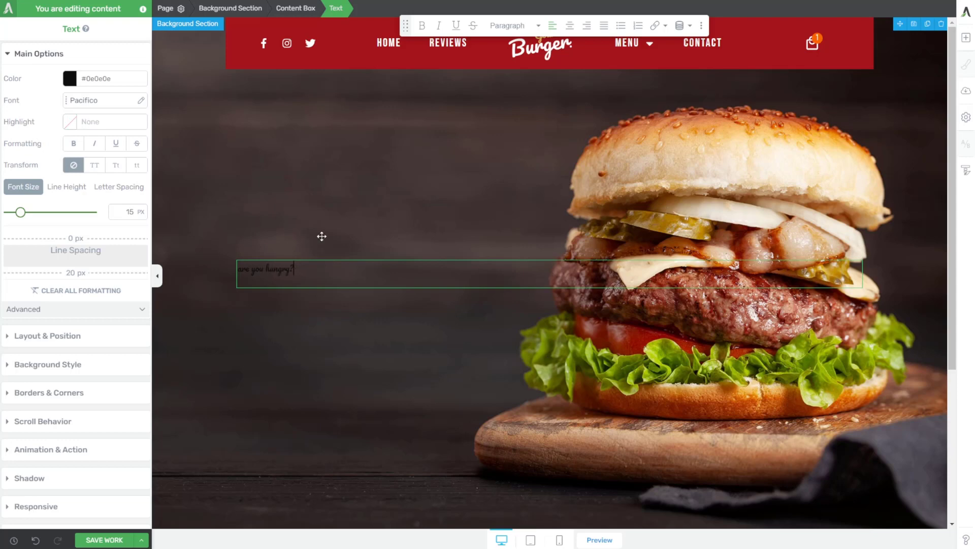
{"action": "left_click", "coordinate": [70, 79]}
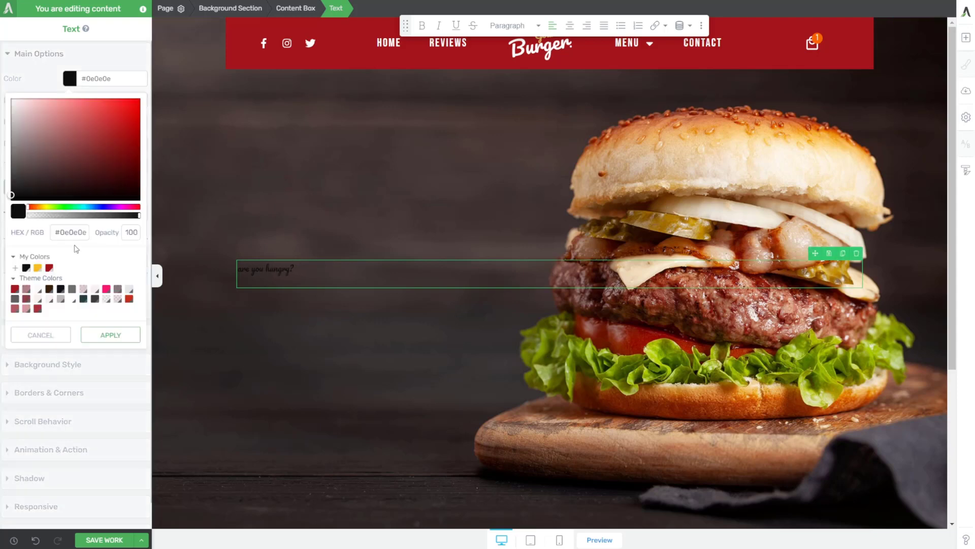
{"action": "left_click", "coordinate": [38, 268]}
{"action": "left_click", "coordinate": [111, 362]}
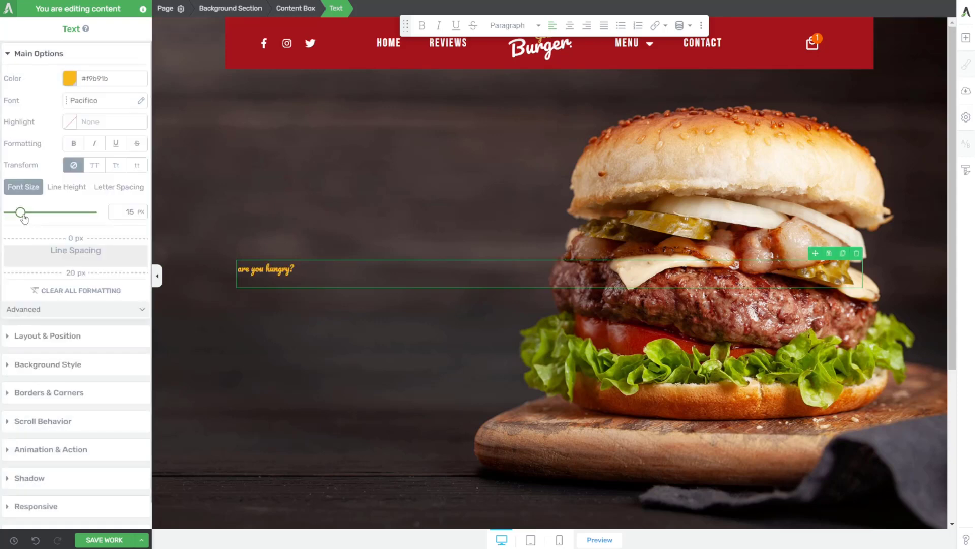
{"action": "left_click_drag", "start_coordinate": [21, 213], "coordinate": [41, 219]}
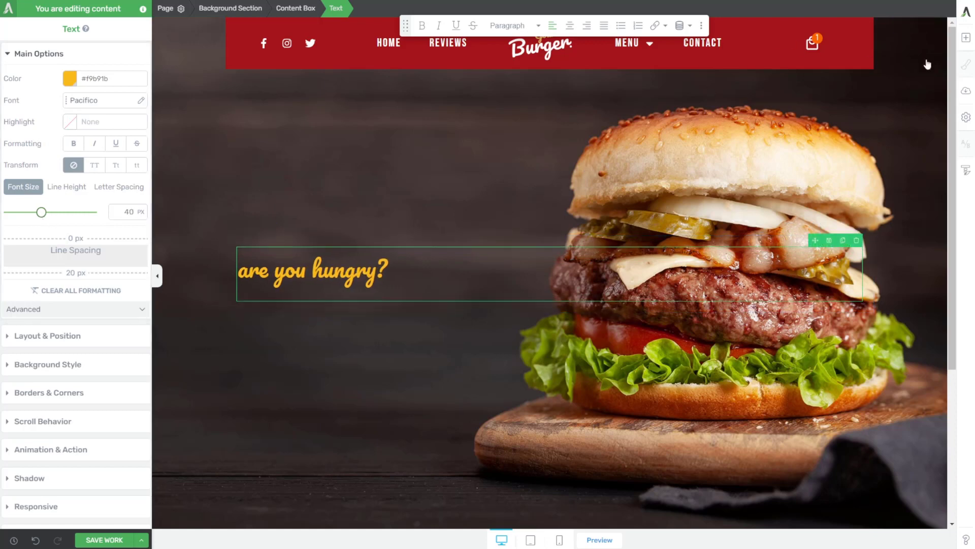
Add a second text element below the tagline containing the heading "DELIVERY DRIVE-THRU PICKUP" copied from the reference page.
{"action": "left_click", "coordinate": [966, 37]}
{"action": "left_click_drag", "start_coordinate": [863, 122], "coordinate": [416, 295]}
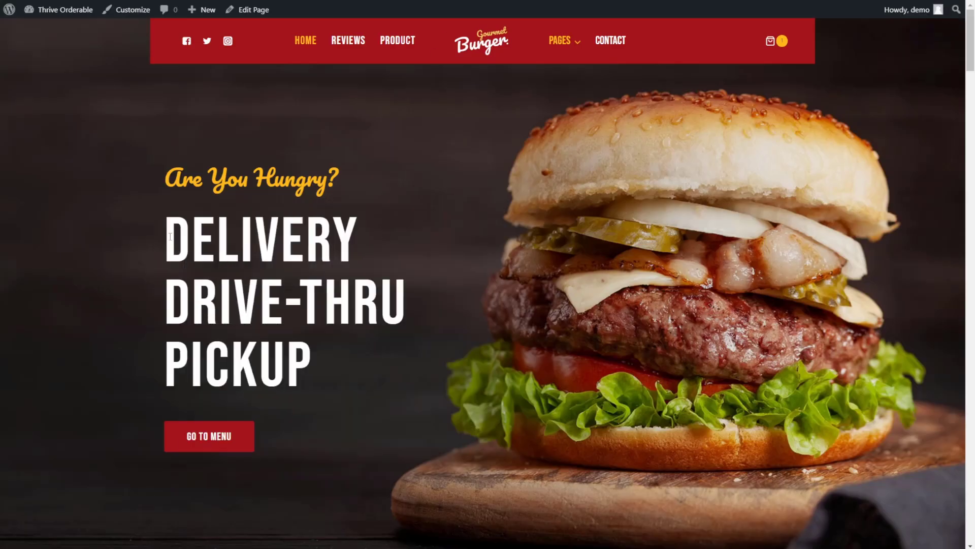
{"action": "left_click_drag", "start_coordinate": [165, 218], "coordinate": [340, 362]}
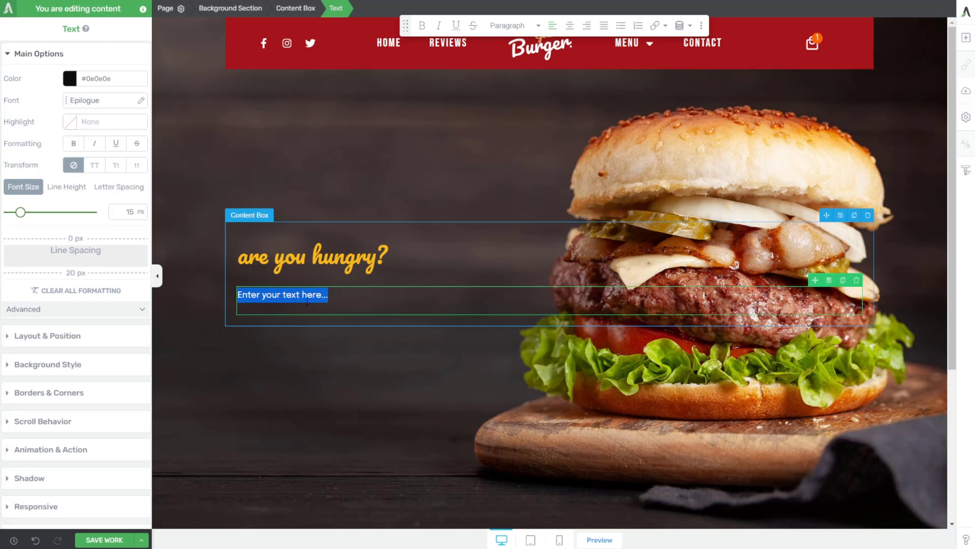
{"action": "type", "text": "DELIVERY DRIVE-THRU PICKUP"}
{"action": "left_click_drag", "start_coordinate": [305, 332], "coordinate": [211, 268]}
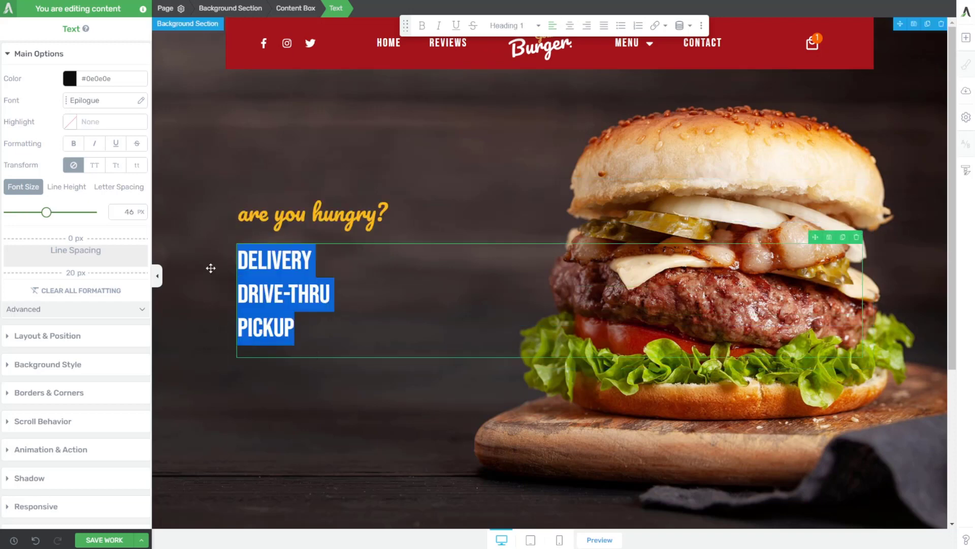
{"action": "left_click", "coordinate": [275, 295]}
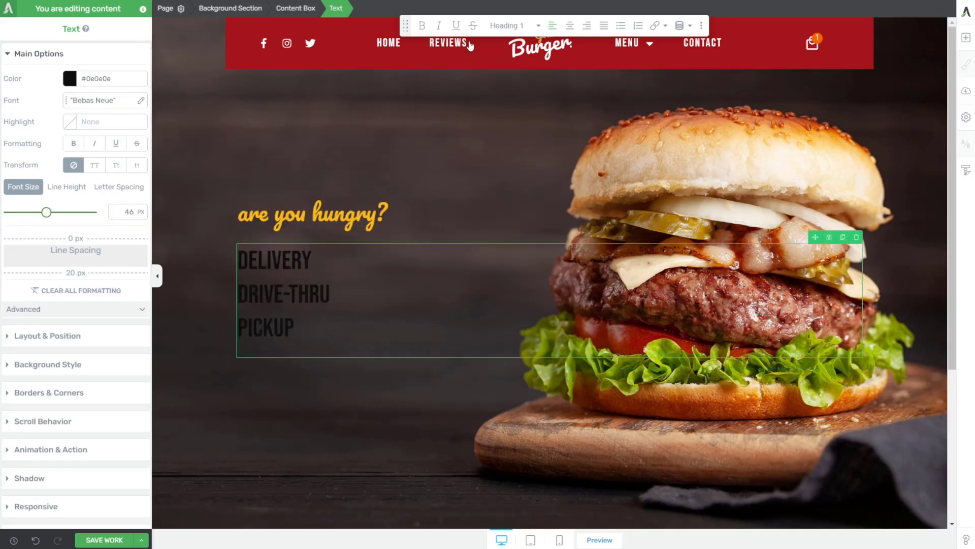
Set the font size of the whole three-line heading to 110 px.
{"action": "left_click_drag", "start_coordinate": [299, 331], "coordinate": [230, 263]}
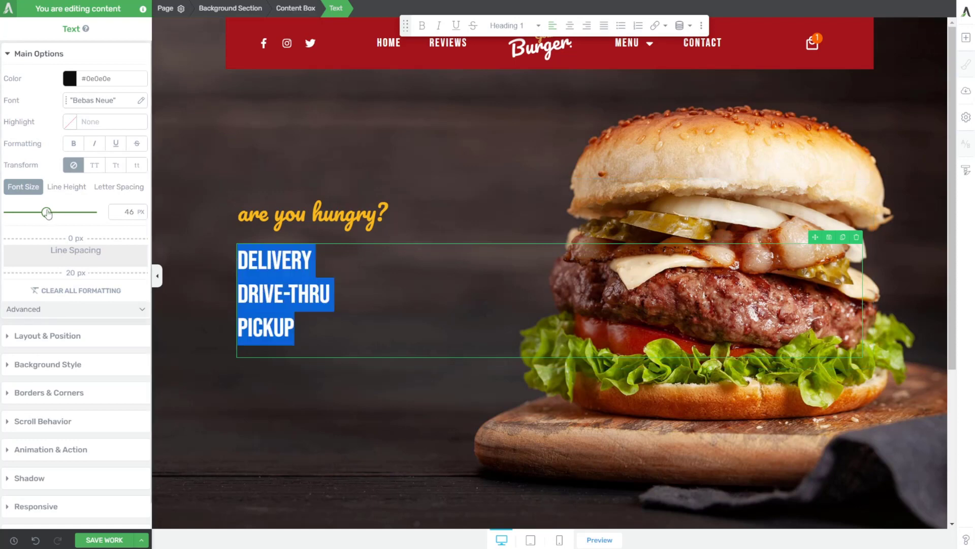
{"action": "left_click_drag", "start_coordinate": [46, 212], "coordinate": [93, 213]}
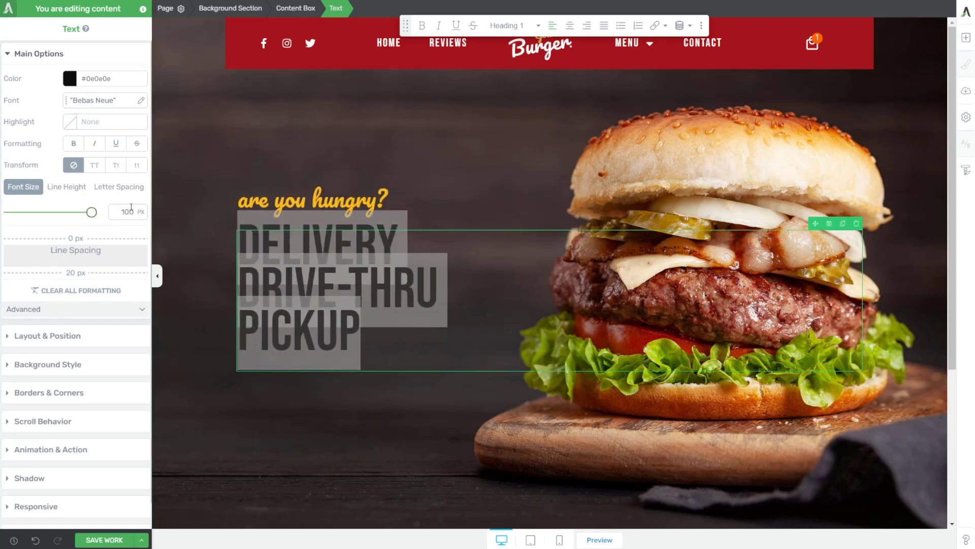
{"action": "double_click", "coordinate": [130, 211]}
{"action": "type", "text": "114"}
{"action": "type", "text": "0"}
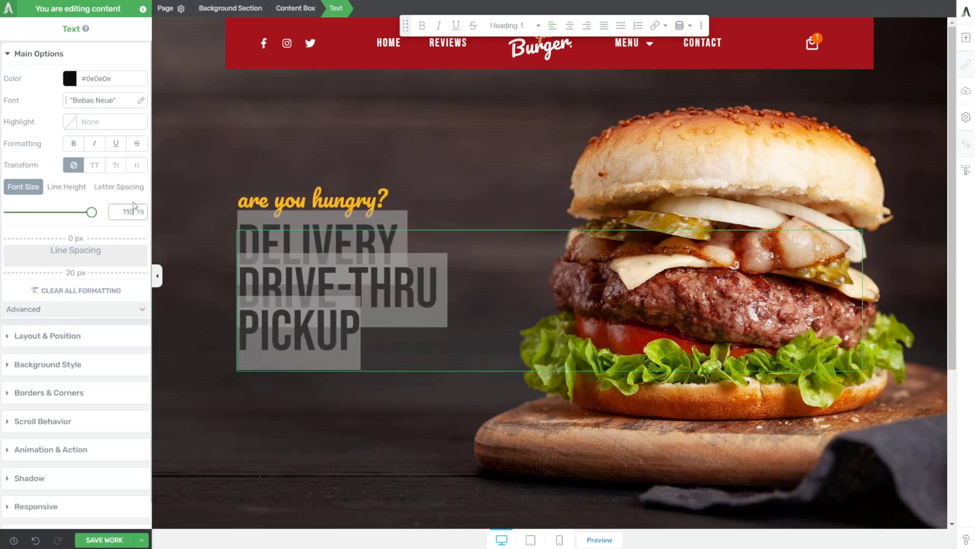
{"action": "left_click", "coordinate": [333, 394]}
Set the line height of the three-line heading to 100 px.
{"action": "left_click_drag", "start_coordinate": [384, 362], "coordinate": [202, 235]}
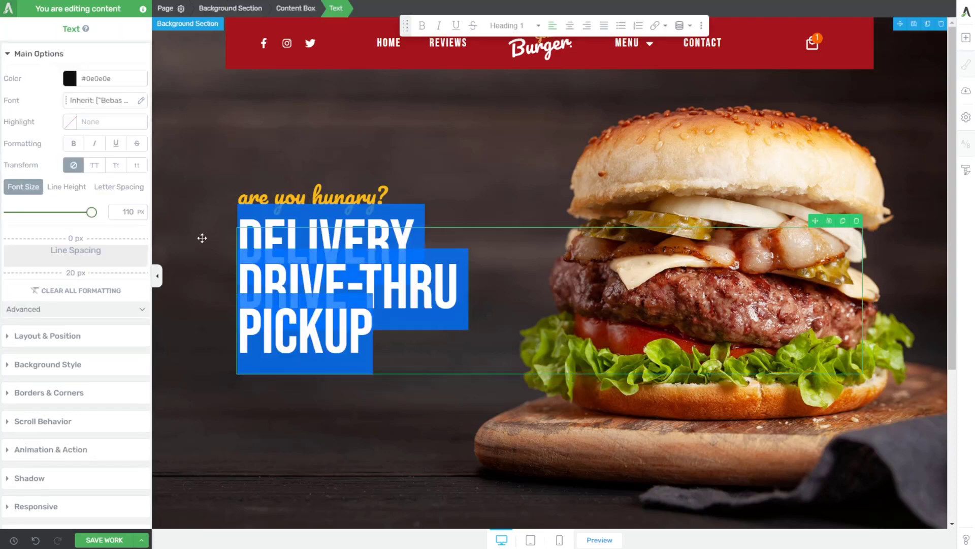
{"action": "left_click", "coordinate": [60, 186]}
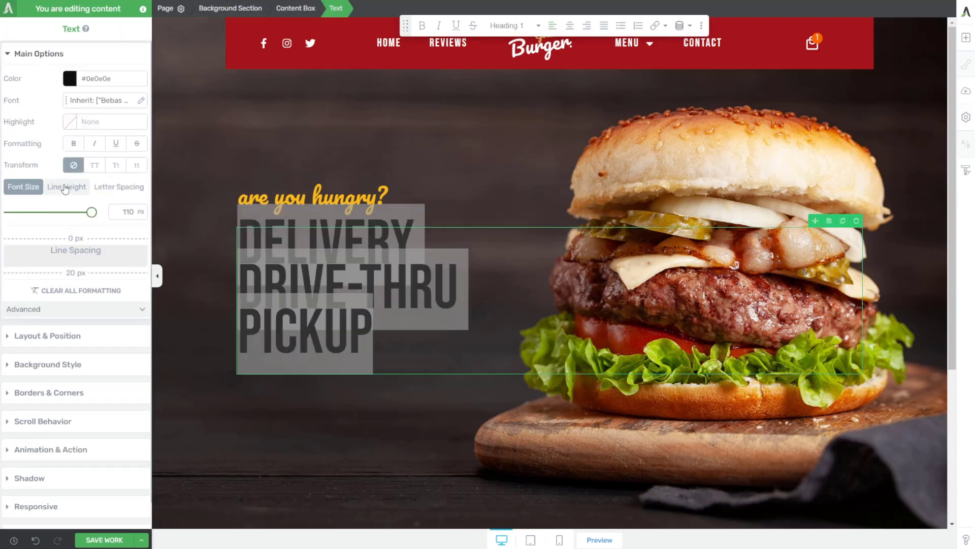
{"action": "left_click", "coordinate": [141, 212]}
{"action": "left_click", "coordinate": [139, 236]}
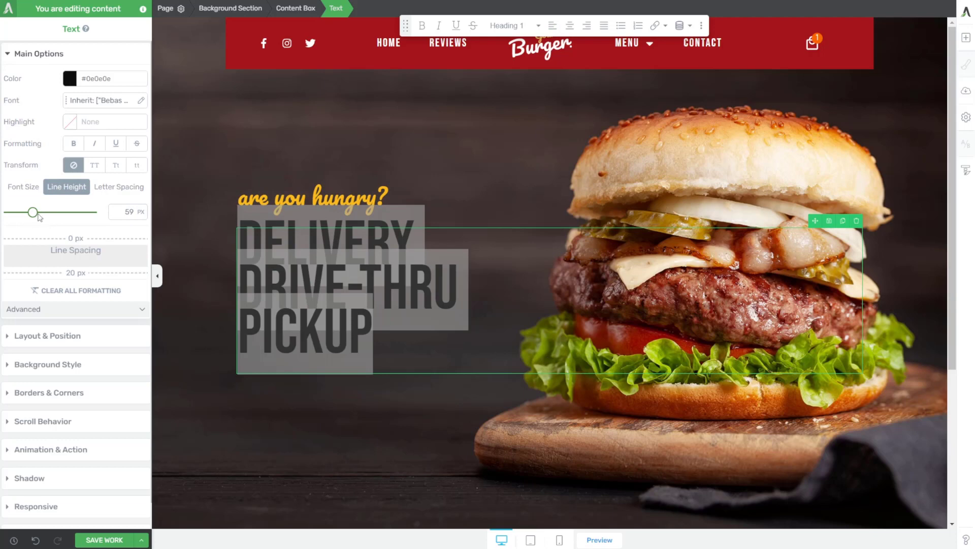
{"action": "left_click_drag", "start_coordinate": [34, 213], "coordinate": [49, 213]}
{"action": "left_click", "coordinate": [194, 255]}
{"action": "left_click", "coordinate": [350, 296]}
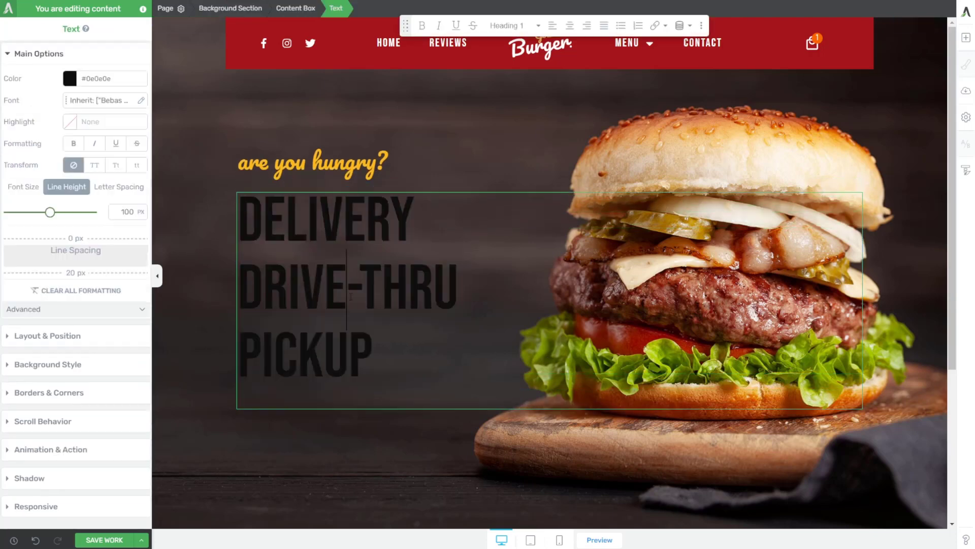
Set the background section's typography color to white, #ffffff.
{"action": "left_click", "coordinate": [190, 204]}
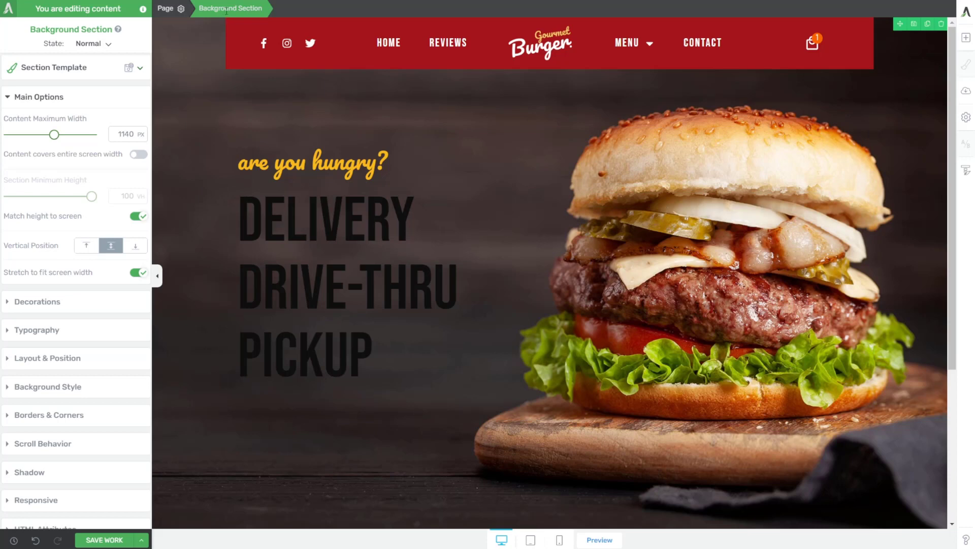
{"action": "left_click", "coordinate": [36, 330]}
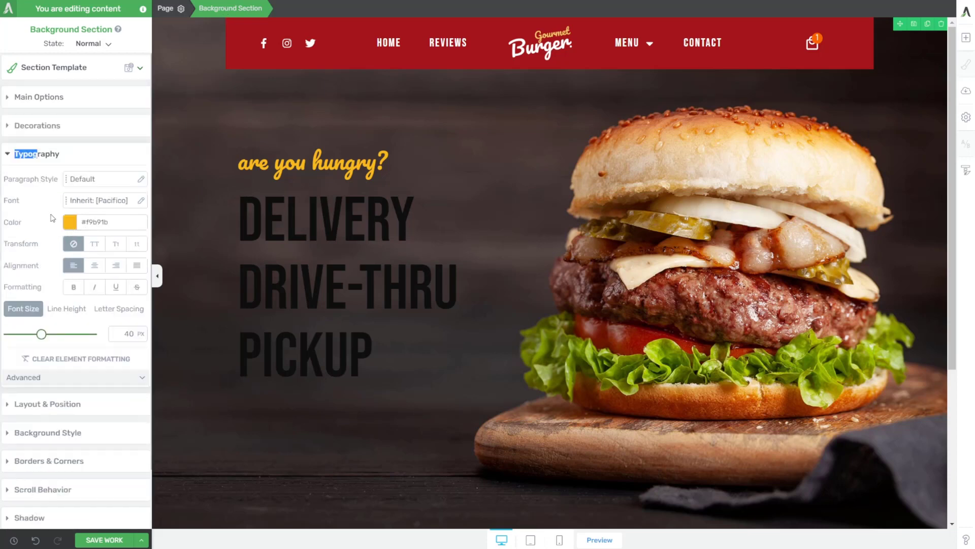
{"action": "left_click", "coordinate": [70, 221]}
{"action": "left_click", "coordinate": [107, 443]}
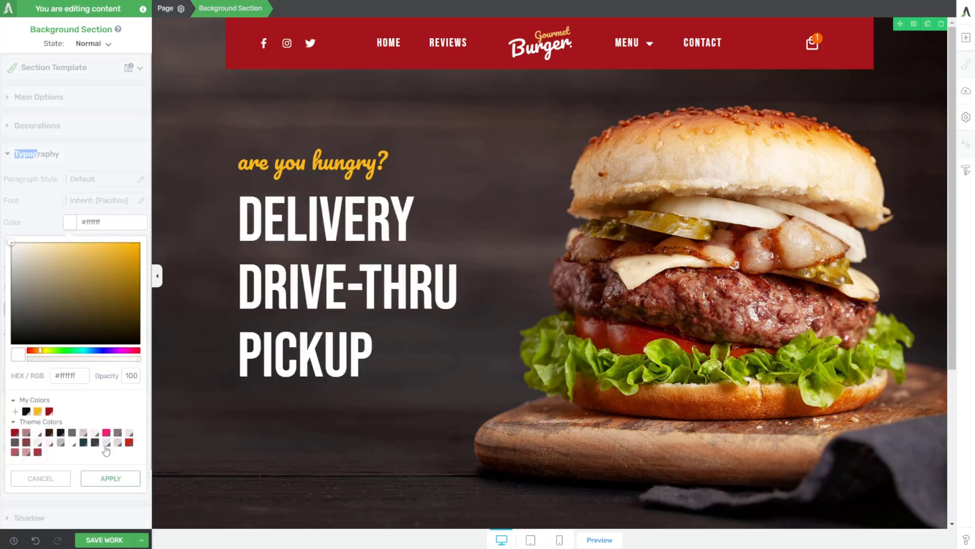
{"action": "left_click", "coordinate": [107, 477]}
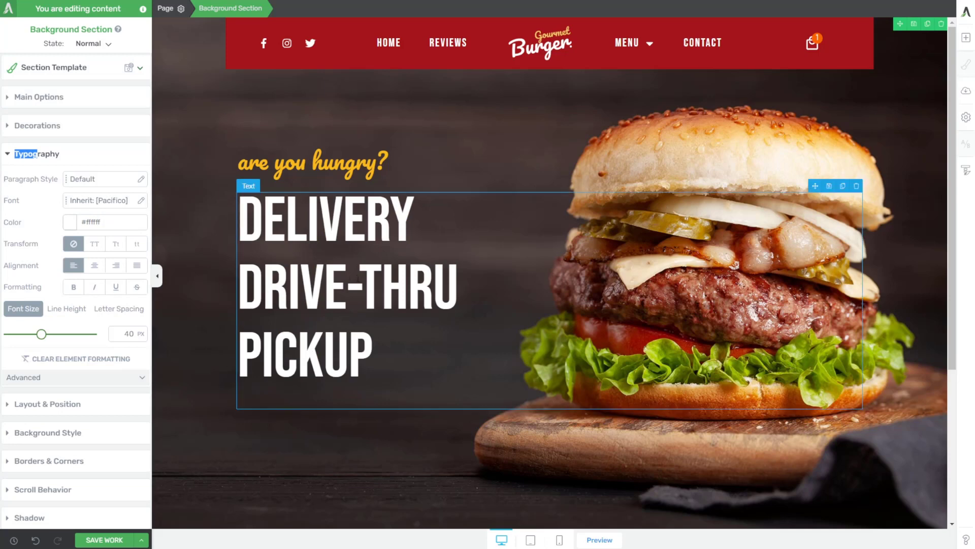
Reduce the line spacing below the three-line heading to 0 px.
{"action": "left_click", "coordinate": [380, 375]}
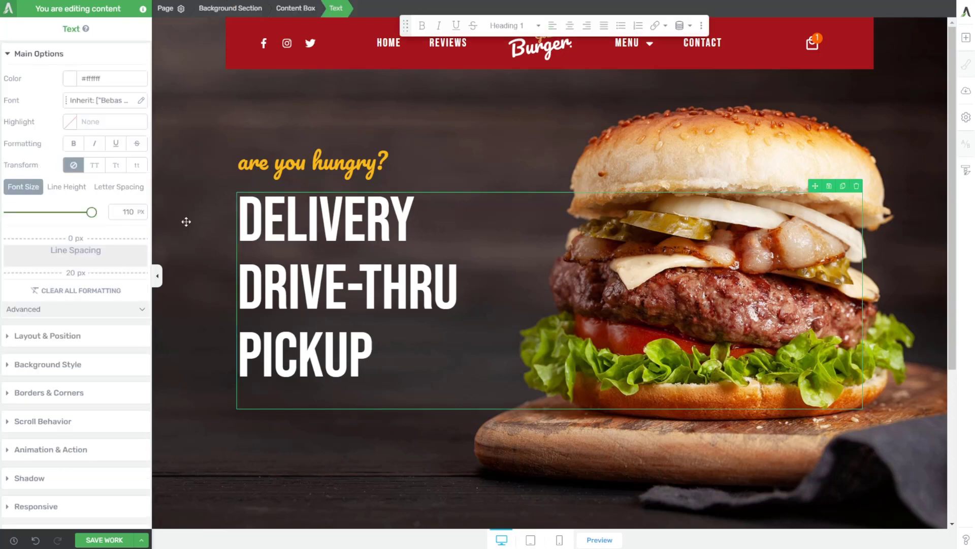
{"action": "left_click_drag", "start_coordinate": [76, 272], "coordinate": [81, 254]}
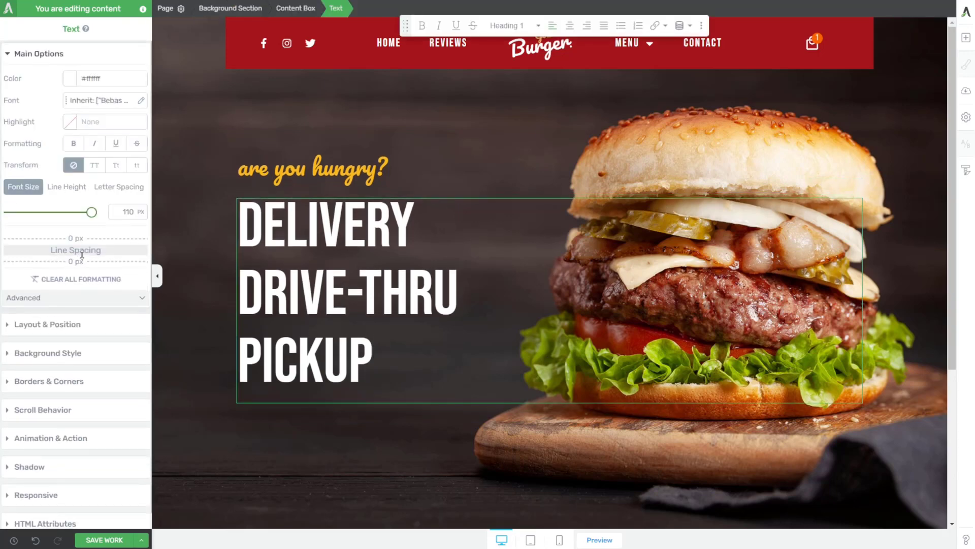
{"action": "left_click", "coordinate": [225, 312]}
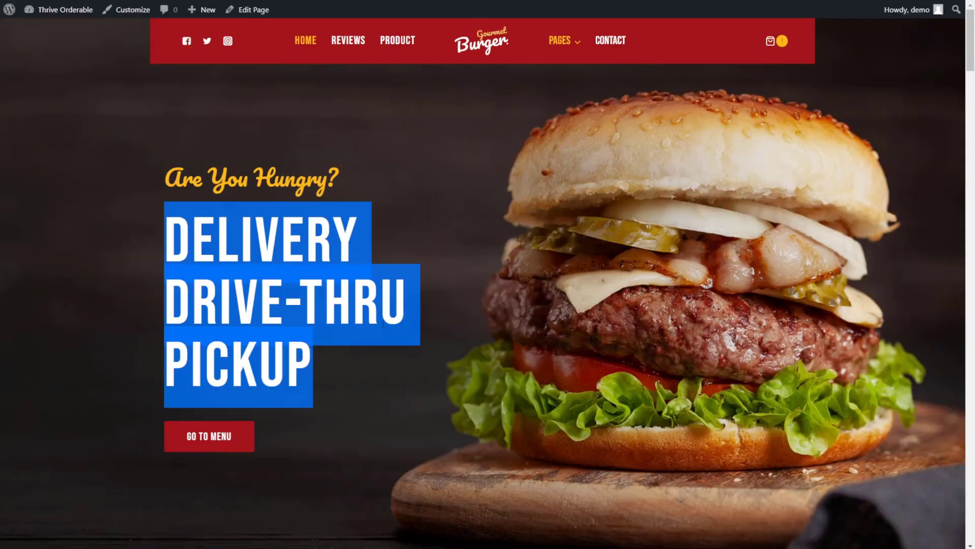
Clear the text selection on the reference page and apply bold to the whole three-line heading in the editor.
{"action": "left_click", "coordinate": [349, 407]}
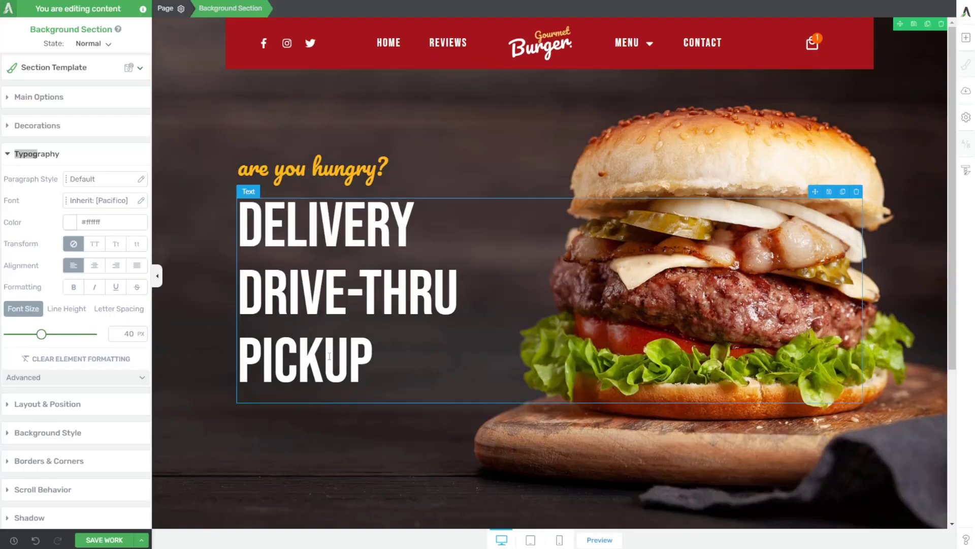
{"action": "left_click", "coordinate": [330, 355]}
{"action": "left_click_drag", "start_coordinate": [376, 381], "coordinate": [213, 125]}
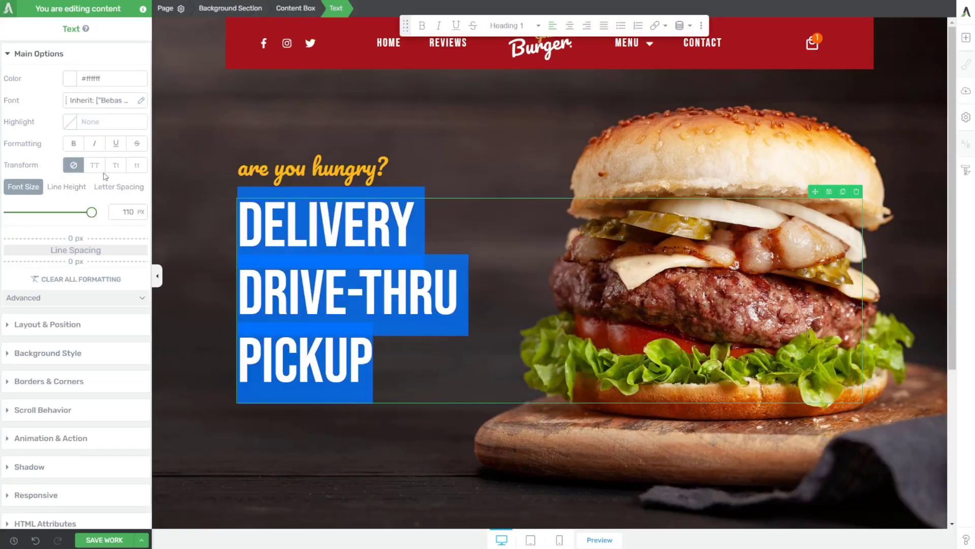
{"action": "left_click", "coordinate": [422, 26]}
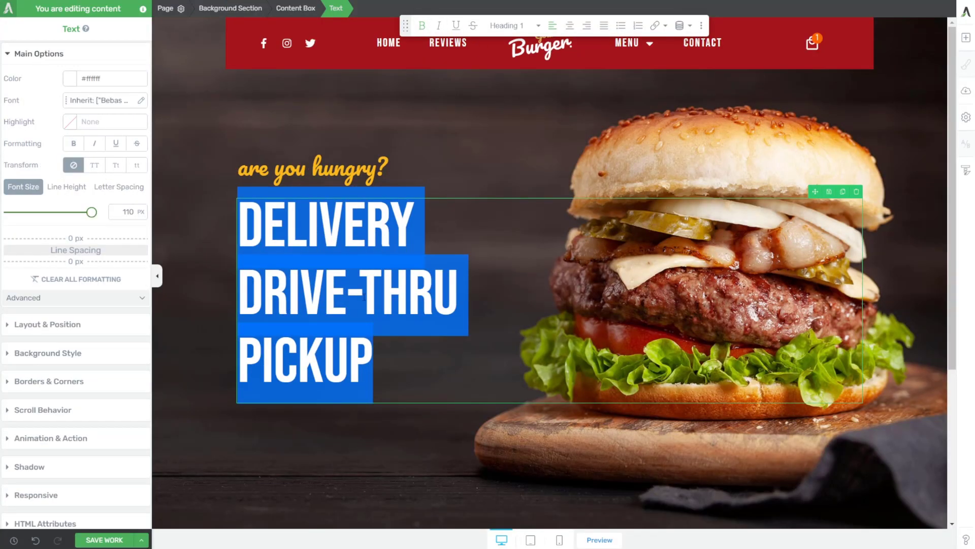
{"action": "left_click", "coordinate": [211, 350]}
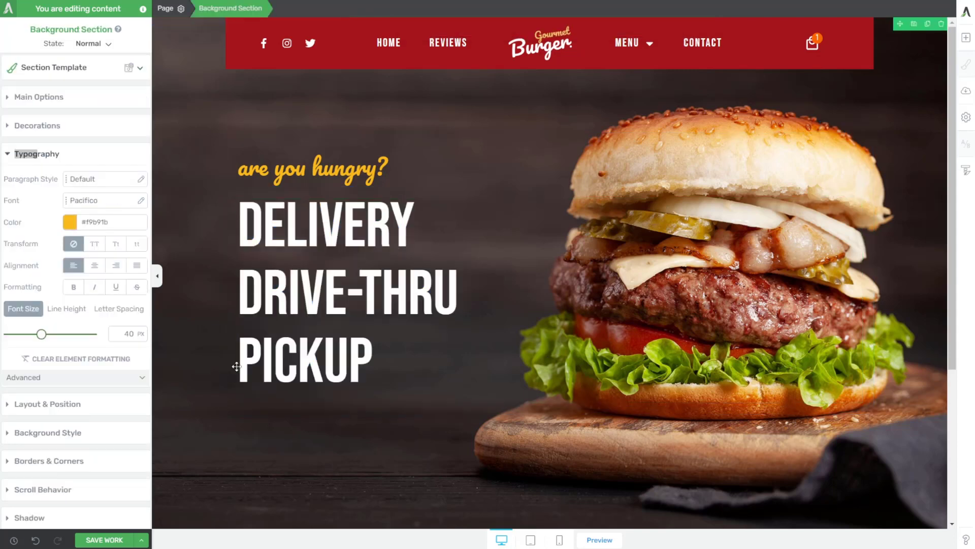
Add a button element below the heading and align it to the left.
{"action": "left_click", "coordinate": [967, 40]}
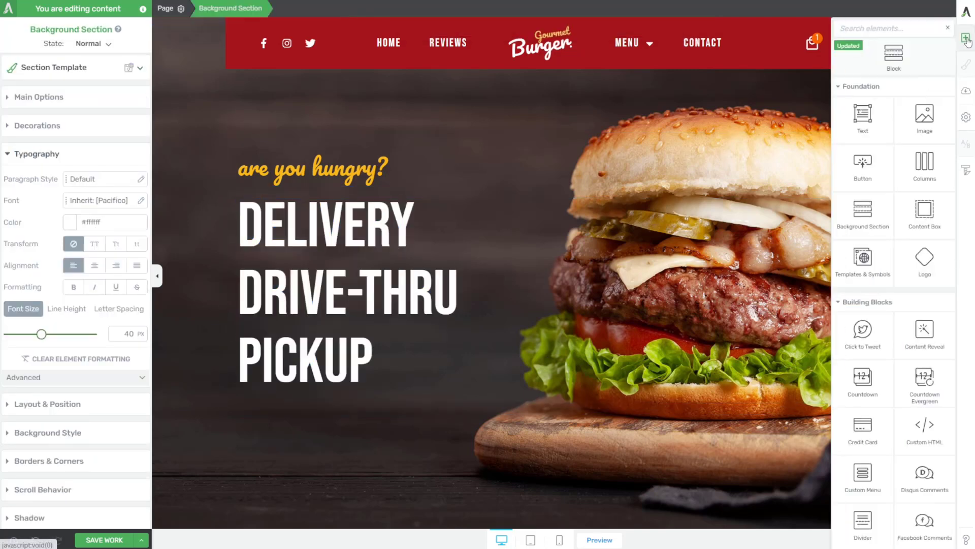
{"action": "type", "text": "button"}
{"action": "left_click_drag", "start_coordinate": [863, 80], "coordinate": [336, 374]}
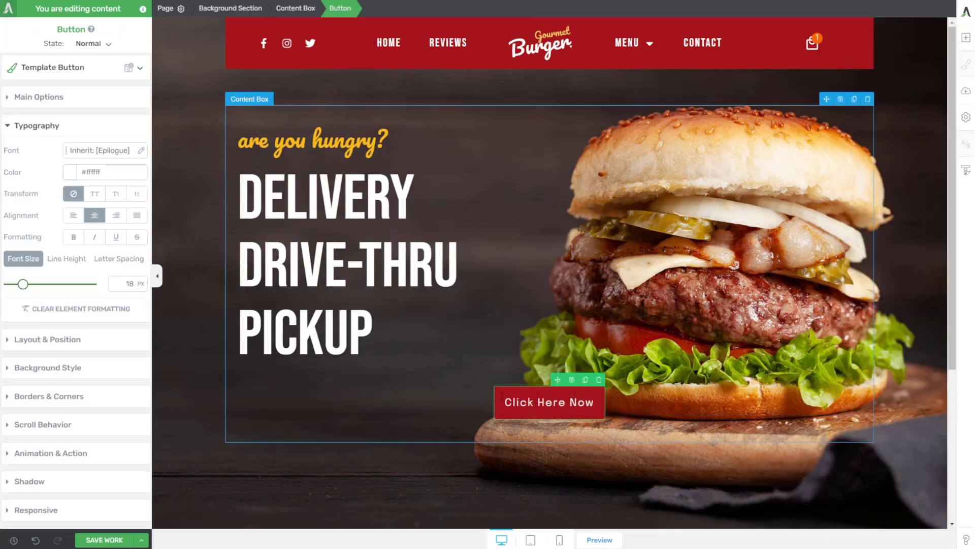
{"action": "left_click", "coordinate": [47, 98]}
{"action": "left_click", "coordinate": [22, 222]}
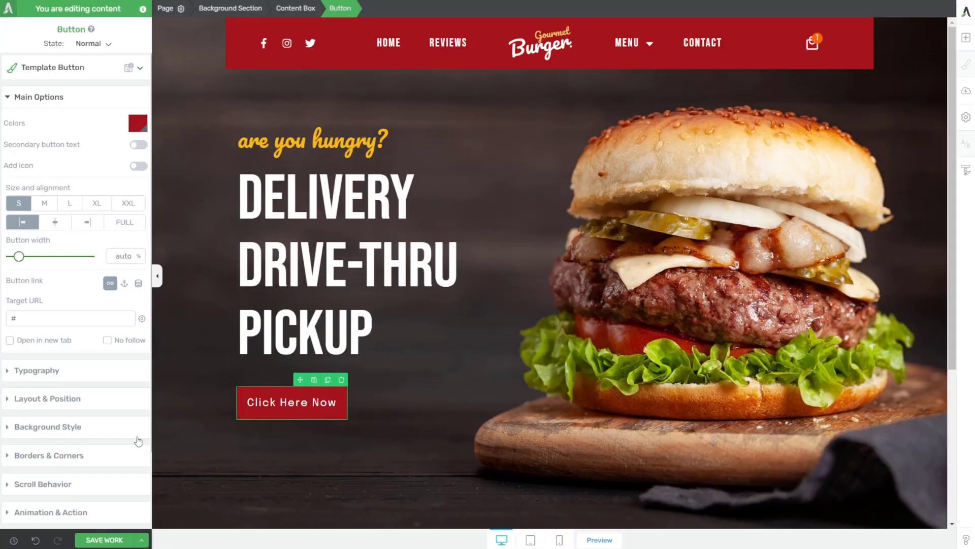
Set the corner radius of the button below the heading to 4 px on all corners.
{"action": "left_click", "coordinate": [44, 455]}
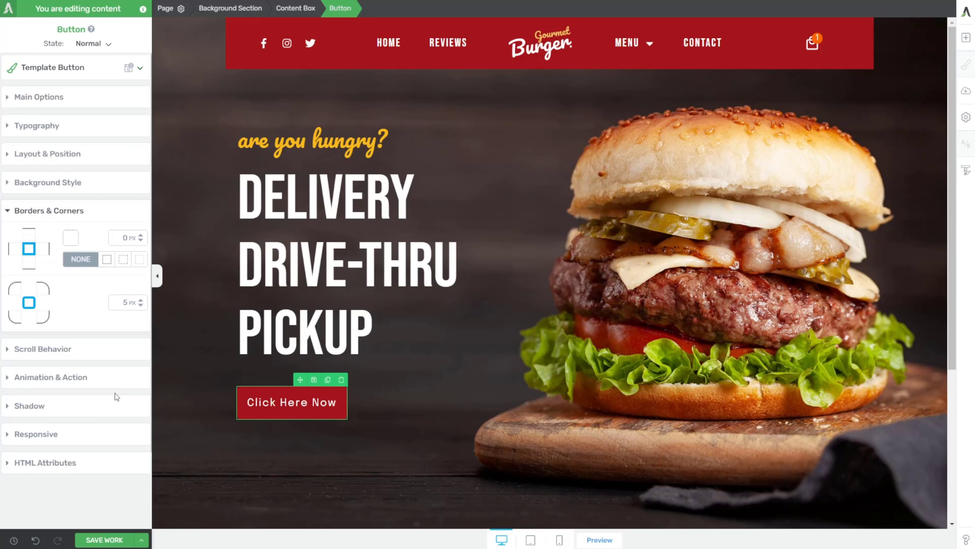
{"action": "left_click", "coordinate": [141, 300]}
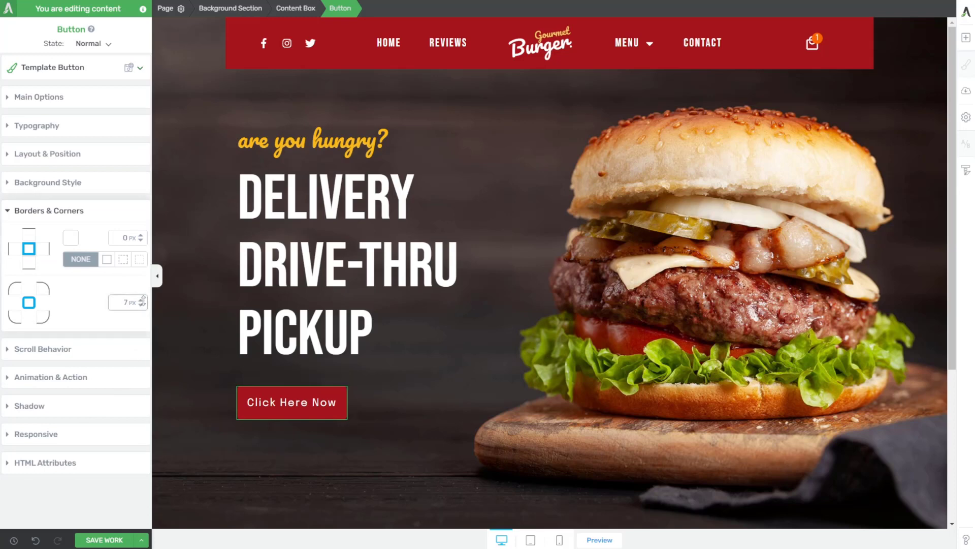
{"action": "left_click", "coordinate": [184, 335]}
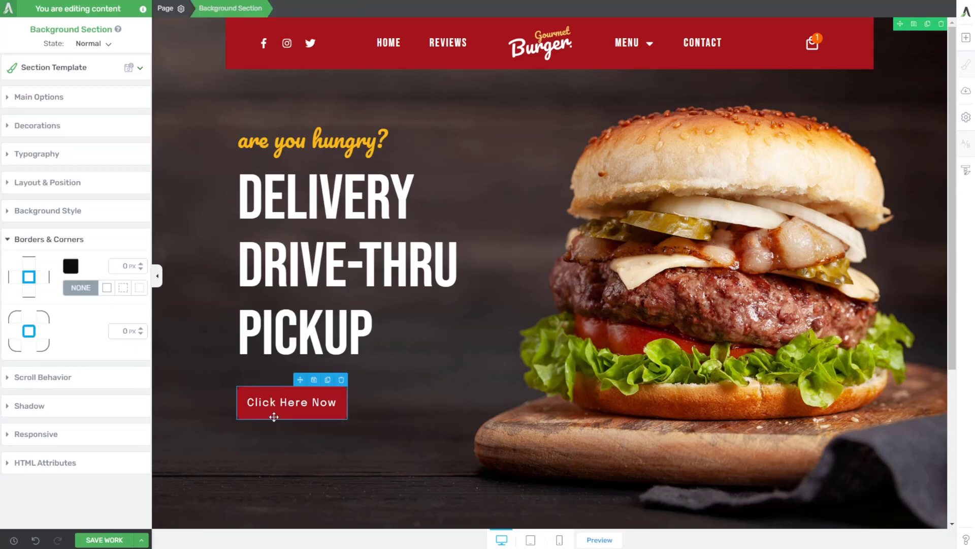
{"action": "left_click", "coordinate": [271, 412]}
{"action": "left_click", "coordinate": [140, 300]}
{"action": "left_click", "coordinate": [140, 305]}
{"action": "left_click", "coordinate": [141, 305]}
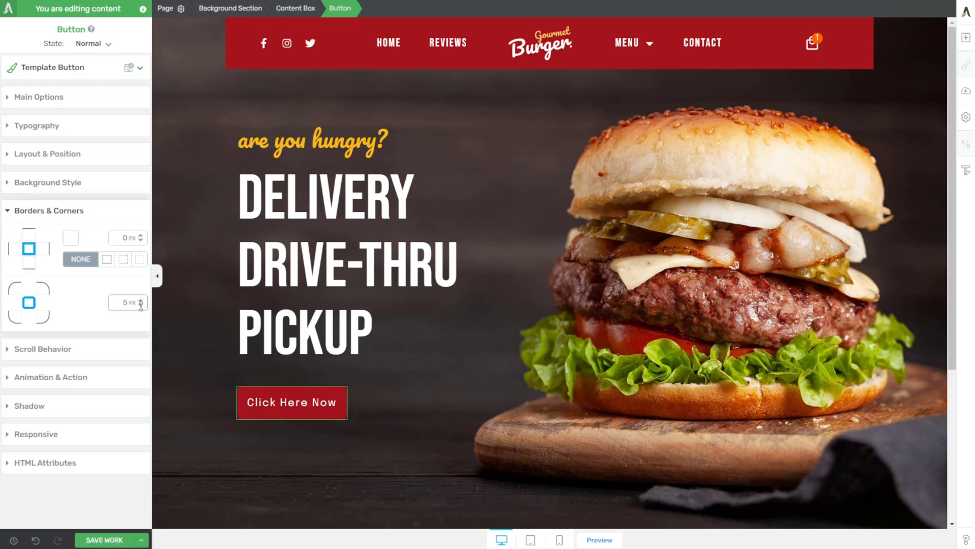
{"action": "left_click", "coordinate": [183, 351]}
Replace the button's label with "Order Now".
{"action": "left_click", "coordinate": [288, 402]}
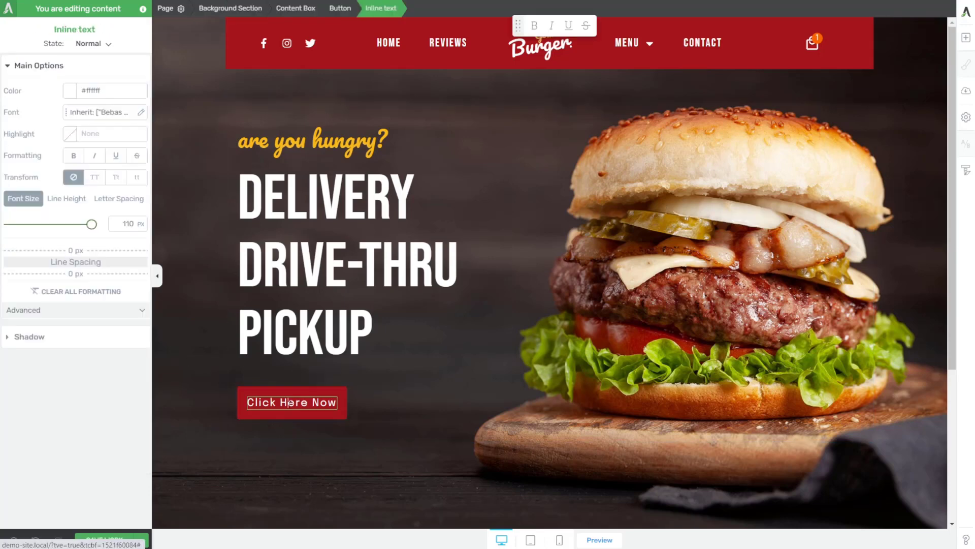
{"action": "key", "text": "ctrl+a"}
{"action": "type", "text": "Order Now"}
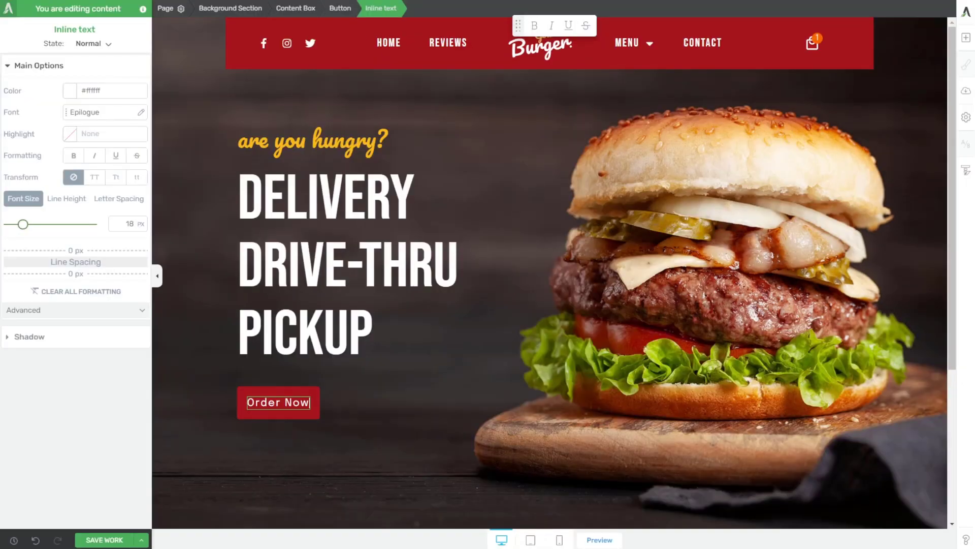
Change the button label's font to the Google font Bebas Neue and apply it.
{"action": "left_click", "coordinate": [141, 113]}
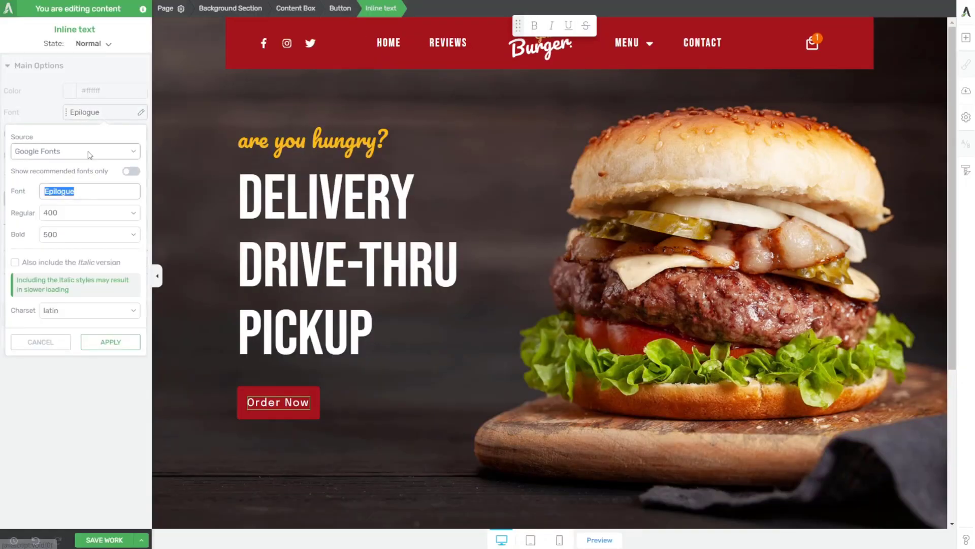
{"action": "type", "text": "beb"}
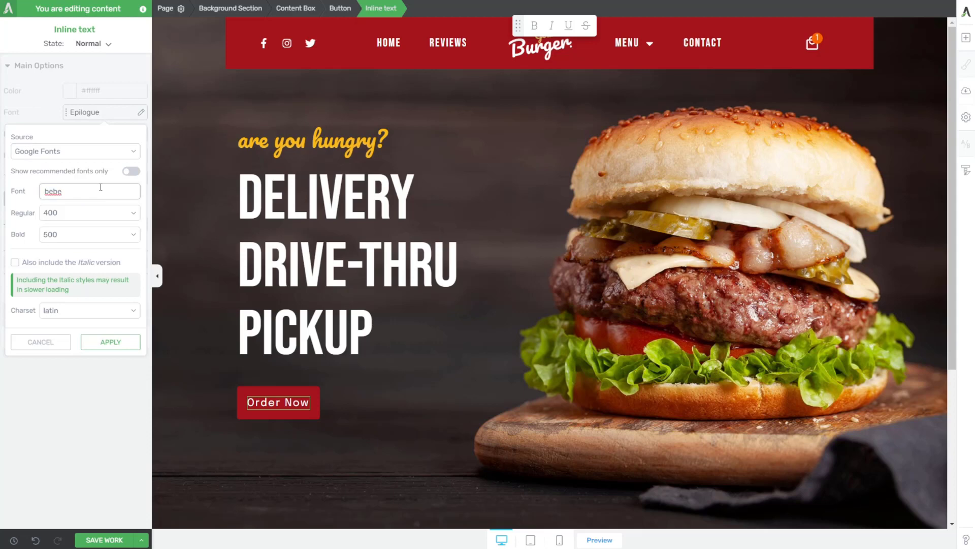
{"action": "type", "text": "e"}
{"action": "key", "text": "BackSpace"}
{"action": "key", "text": "BackSpace"}
{"action": "type", "text": "b"}
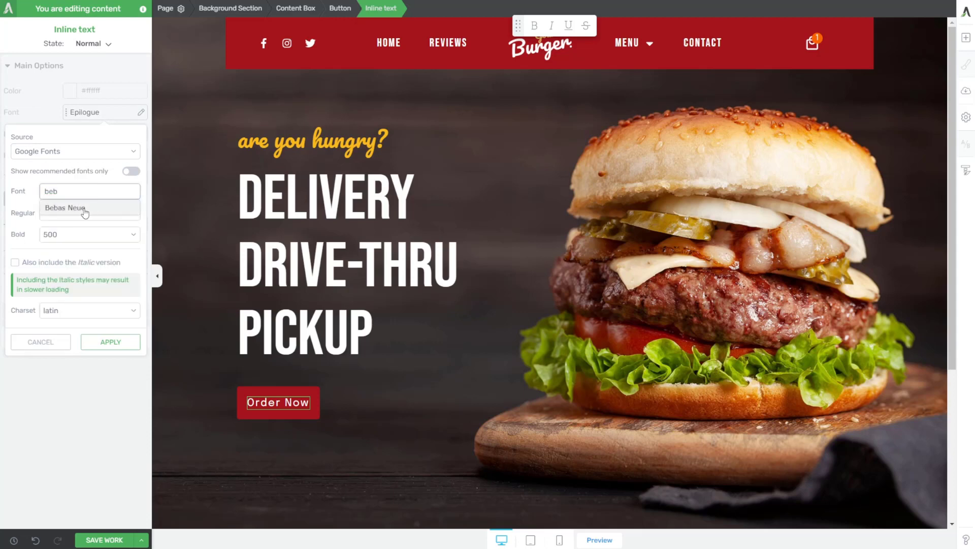
{"action": "left_click", "coordinate": [66, 207]}
{"action": "left_click", "coordinate": [111, 294]}
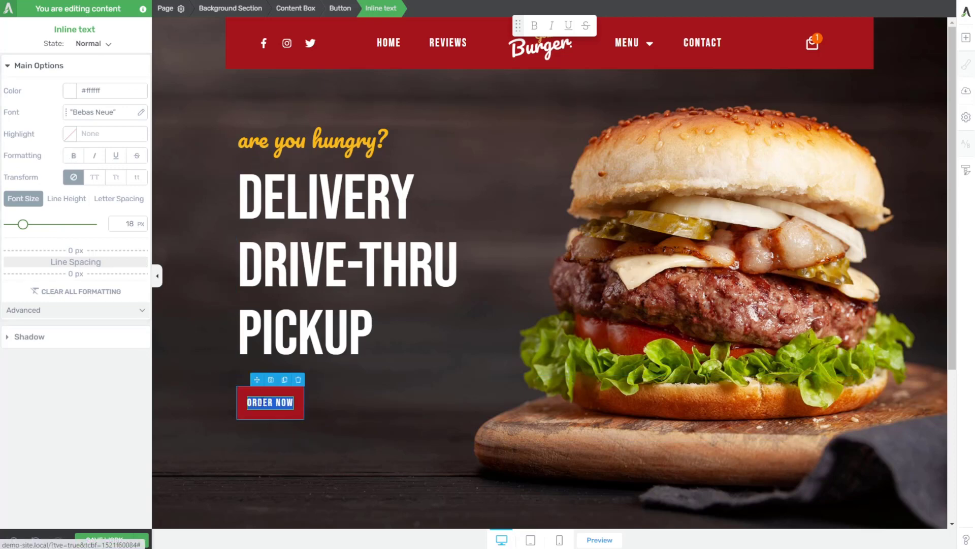
Increase the font size of the "Order Now" button label slightly.
{"action": "left_click", "coordinate": [347, 415]}
{"action": "left_click", "coordinate": [284, 409]}
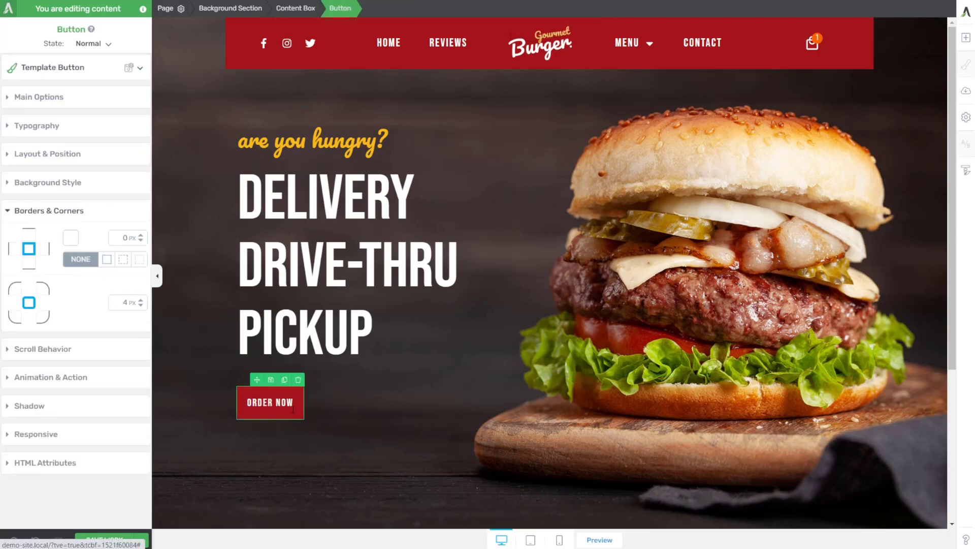
{"action": "left_click", "coordinate": [283, 398]}
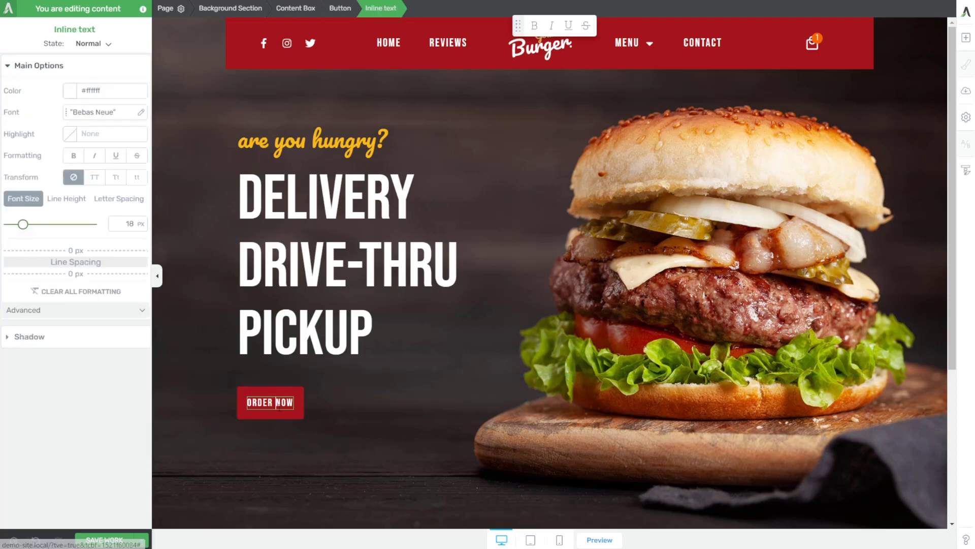
{"action": "left_click_drag", "start_coordinate": [23, 225], "coordinate": [28, 225]}
{"action": "left_click", "coordinate": [257, 432]}
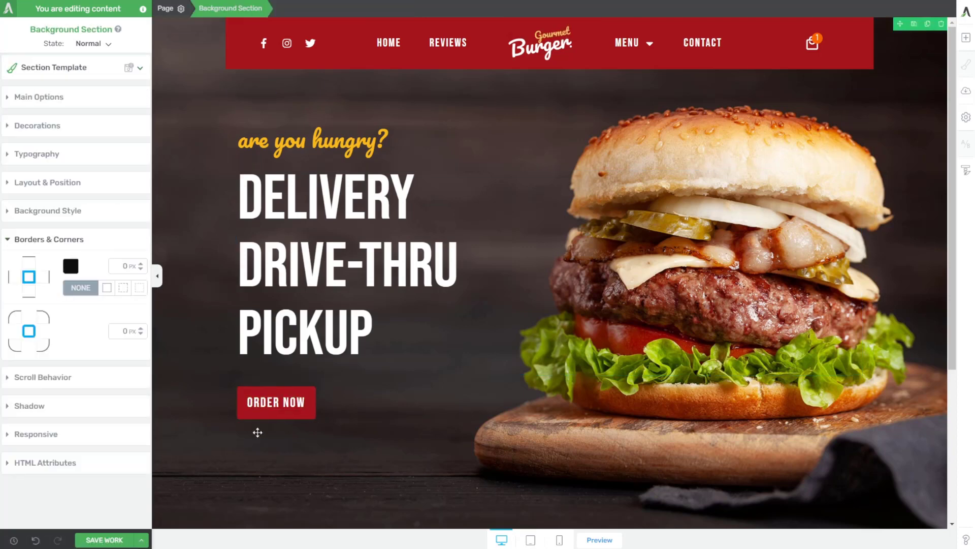
Widen the "Order Now" button and set its width in pixels to 165 px.
{"action": "left_click", "coordinate": [297, 409]}
{"action": "left_click", "coordinate": [32, 97]}
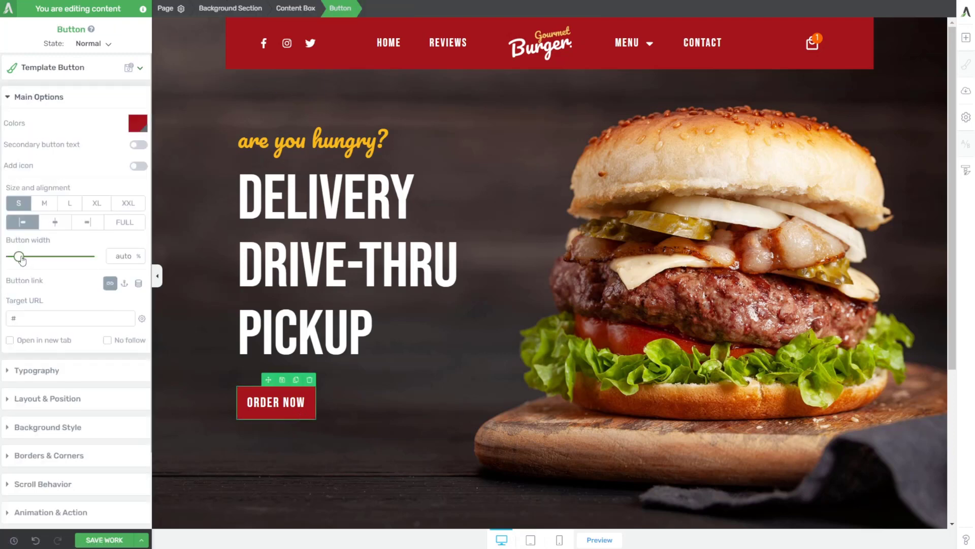
{"action": "left_click_drag", "start_coordinate": [22, 259], "coordinate": [23, 257]}
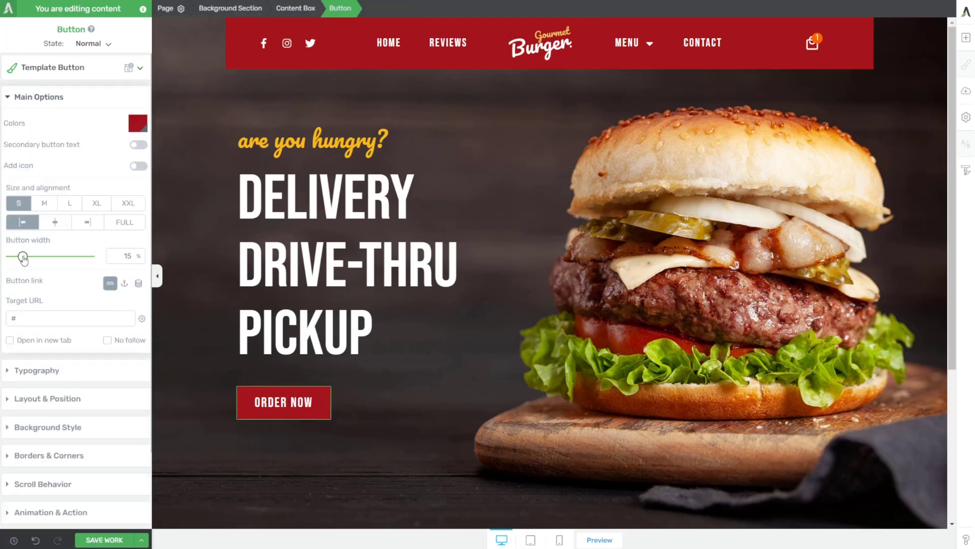
{"action": "left_click", "coordinate": [136, 269]}
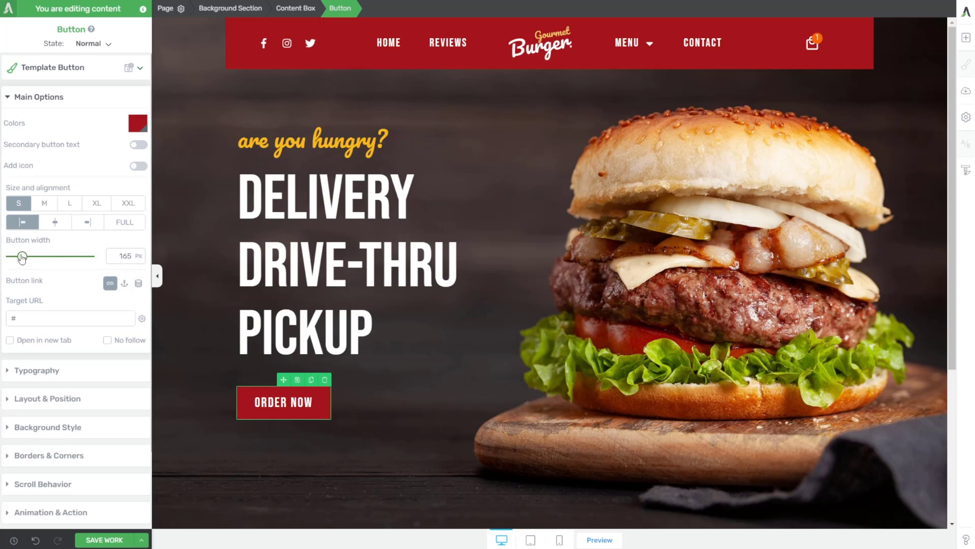
{"action": "left_click", "coordinate": [204, 422]}
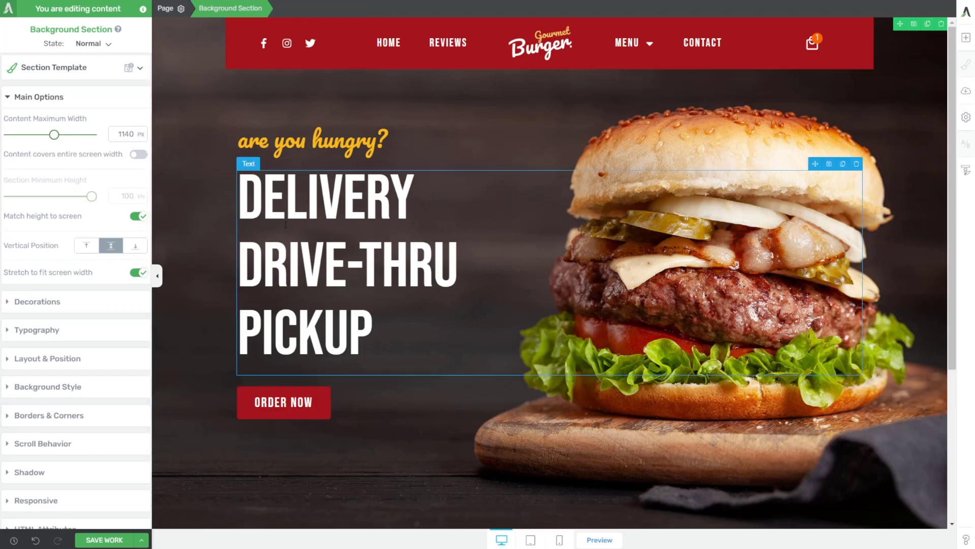
Reduce the line height of the whole three-line heading to about 88 px.
{"action": "left_click", "coordinate": [319, 298]}
{"action": "left_click", "coordinate": [319, 299]}
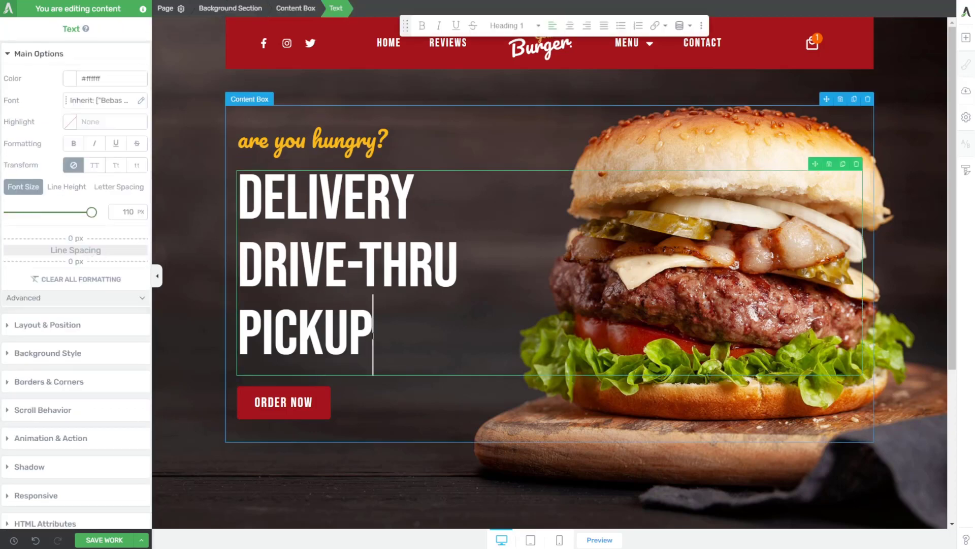
{"action": "key", "text": "ctrl+a"}
{"action": "left_click", "coordinate": [66, 186]}
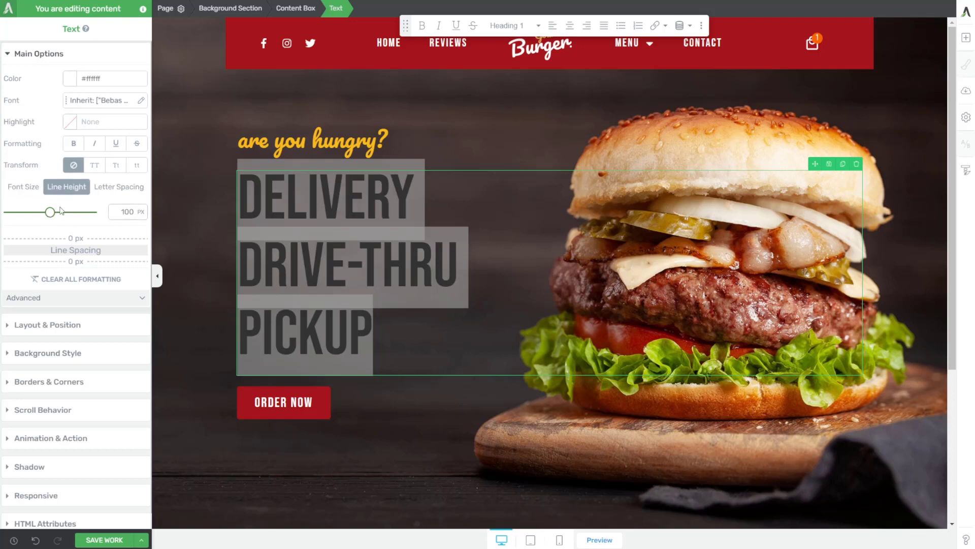
{"action": "left_click_drag", "start_coordinate": [51, 215], "coordinate": [42, 216]}
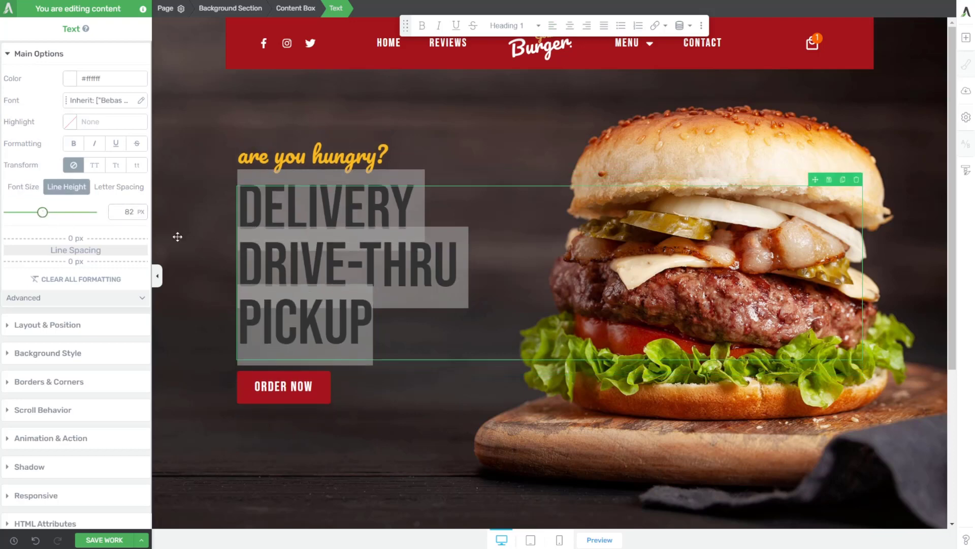
{"action": "left_click", "coordinate": [200, 231]}
{"action": "left_click", "coordinate": [235, 212]}
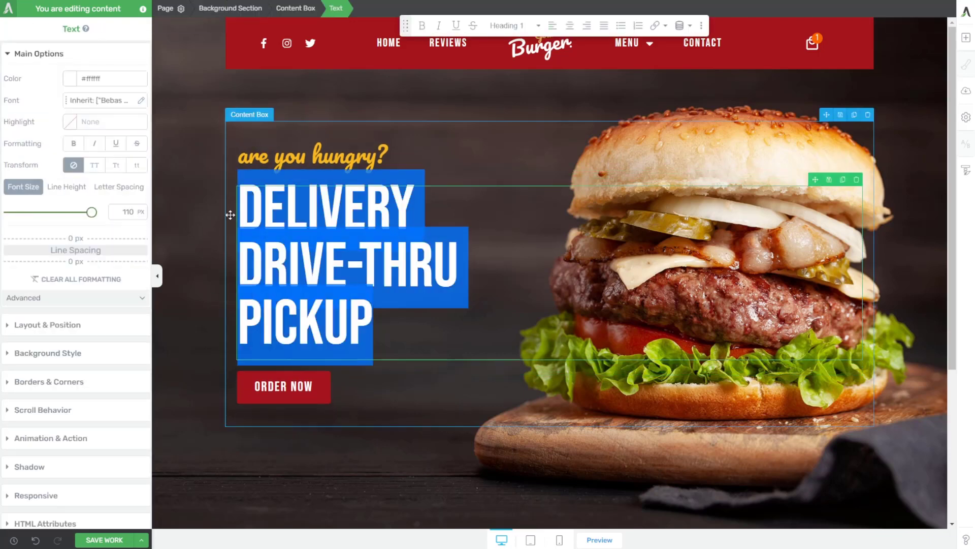
{"action": "left_click", "coordinate": [67, 186]}
{"action": "left_click_drag", "start_coordinate": [44, 213], "coordinate": [46, 214]}
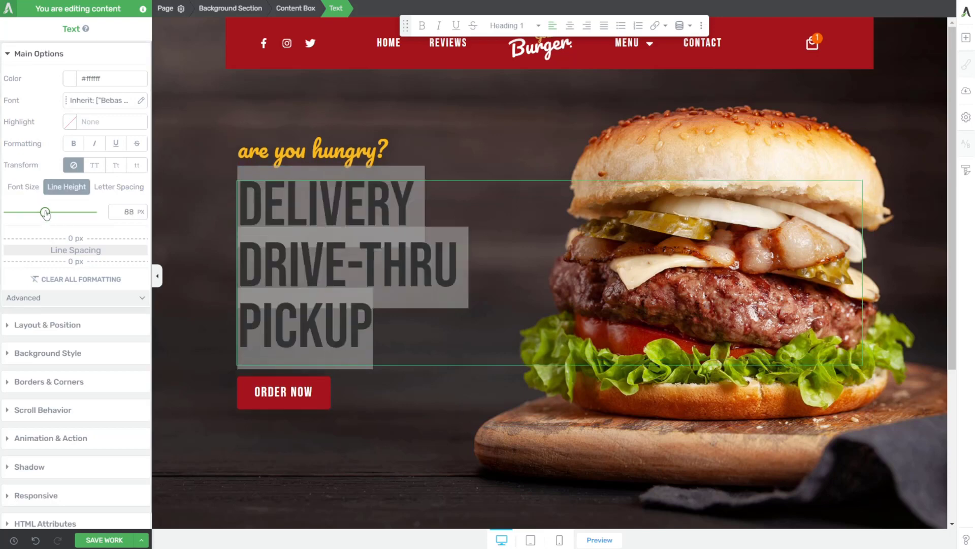
{"action": "left_click", "coordinate": [432, 488]}
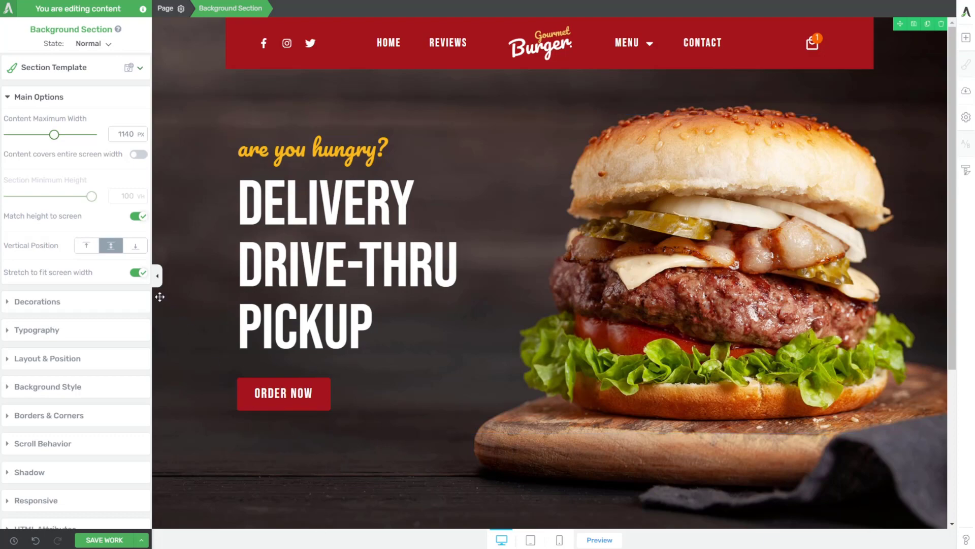
View the hero section without the settings sidebar and compare it with the reference page.
{"action": "left_click", "coordinate": [157, 275]}
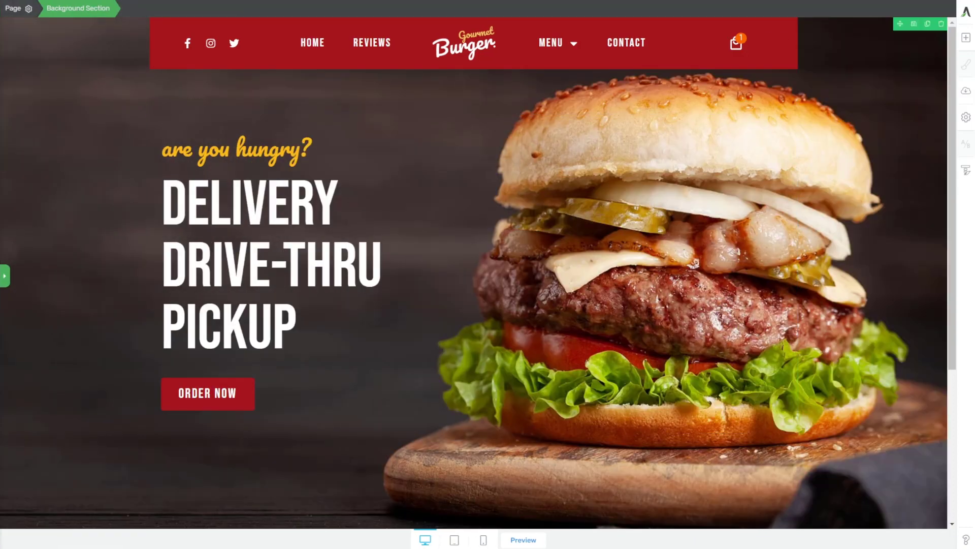
{"action": "left_click", "coordinate": [6, 276]}
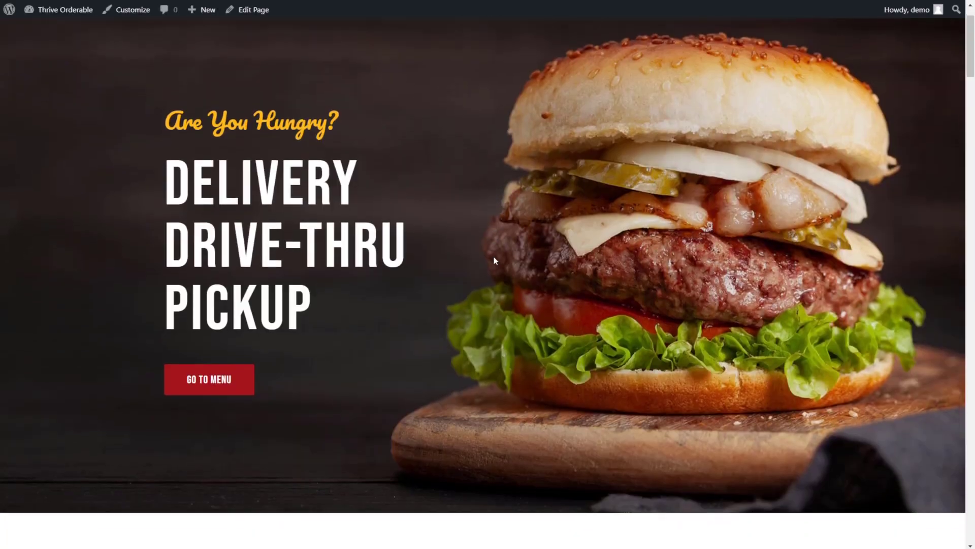
{"action": "scroll", "coordinate": [493, 257], "scroll_direction": "down", "scroll_amount": 7}
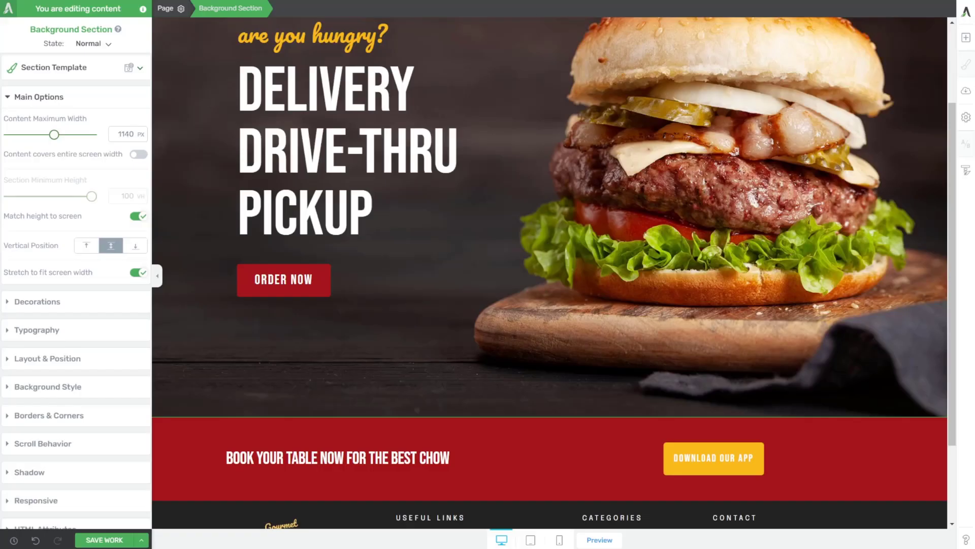
Search the elements for "background" and add a Background Section directly below the hero section.
{"action": "left_click", "coordinate": [966, 37]}
{"action": "type", "text": "background"}
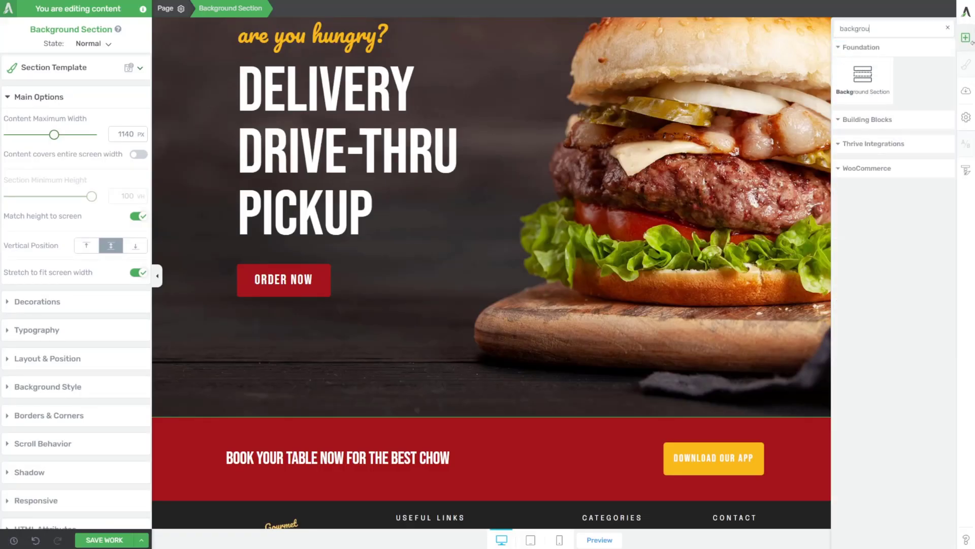
{"action": "left_click", "coordinate": [875, 76]}
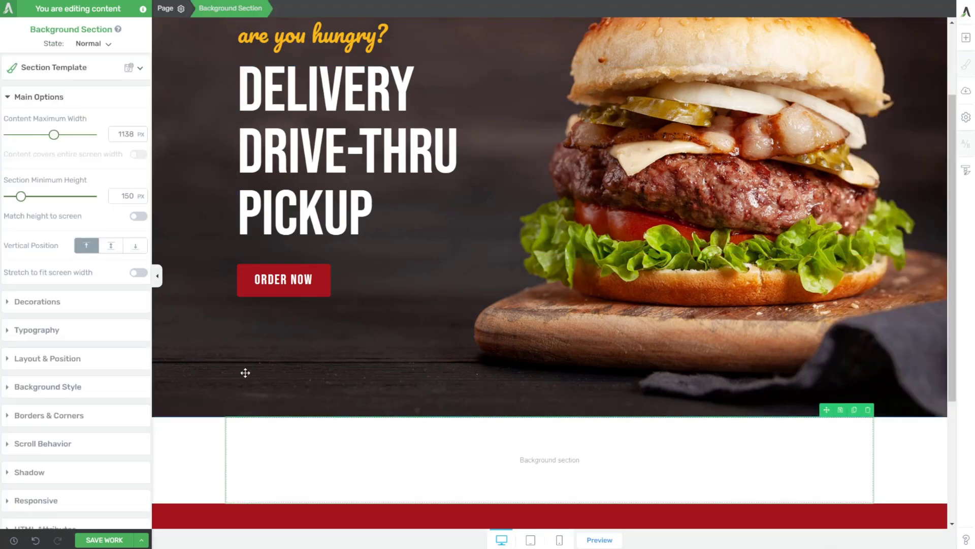
Insert a Columns element with four equal 1/4 columns into the empty background section.
{"action": "scroll", "coordinate": [245, 422], "scroll_direction": "down", "scroll_amount": 1}
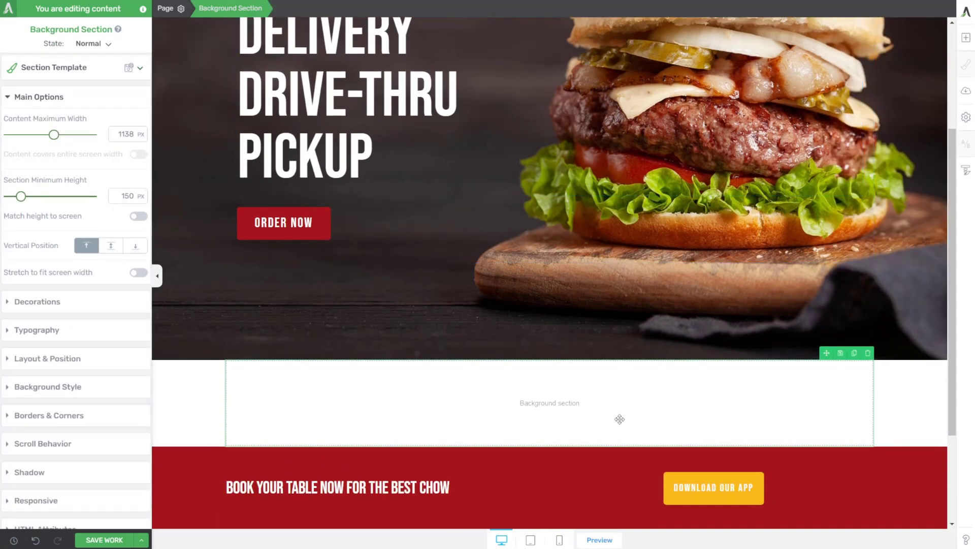
{"action": "left_click", "coordinate": [965, 45]}
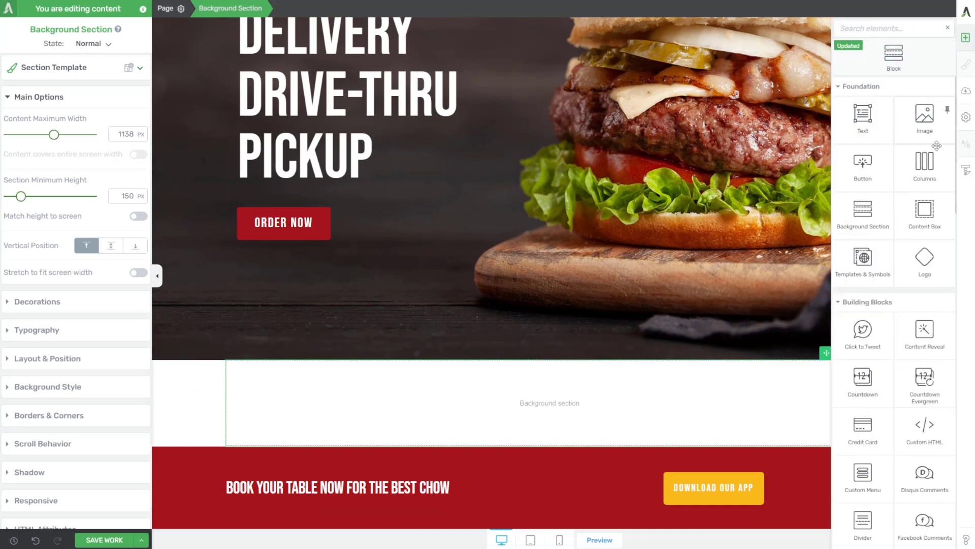
{"action": "left_click_drag", "start_coordinate": [923, 158], "coordinate": [551, 423]}
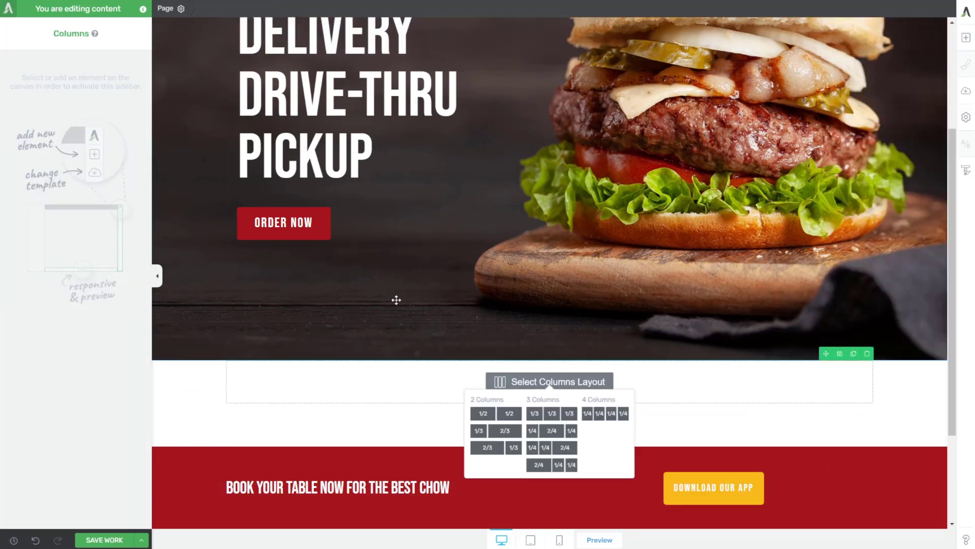
{"action": "left_click", "coordinate": [607, 418]}
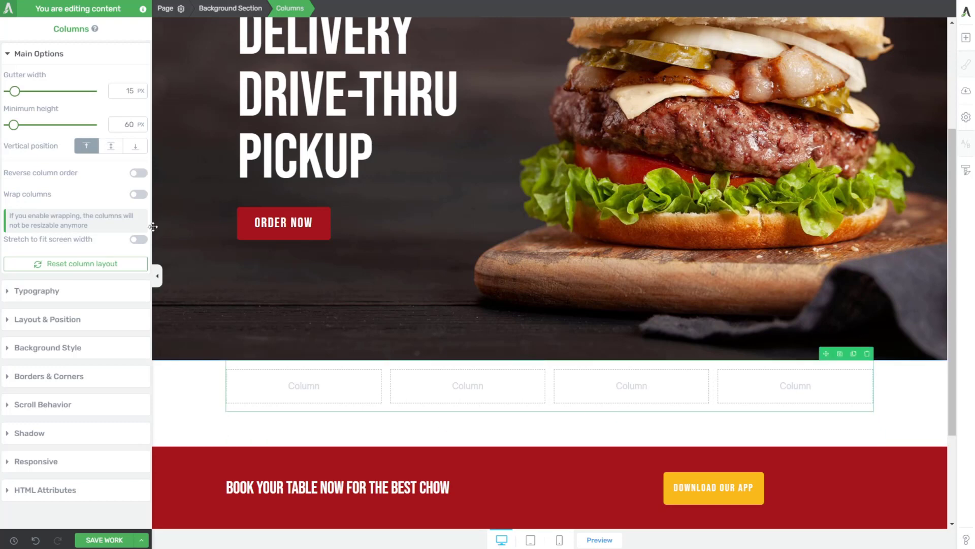
Center the content of the background section holding the four columns vertically, and open the list of elements to add.
{"action": "left_click", "coordinate": [230, 8]}
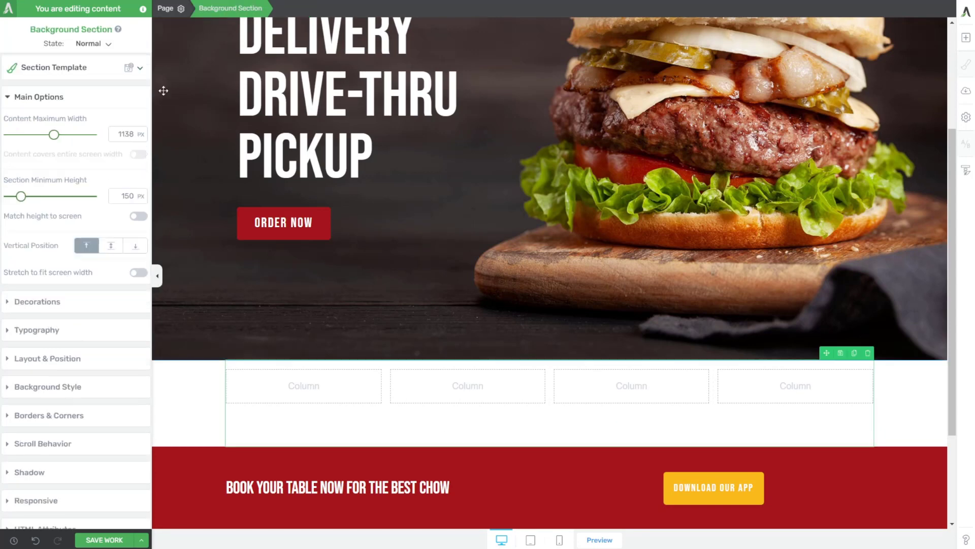
{"action": "left_click", "coordinate": [112, 246]}
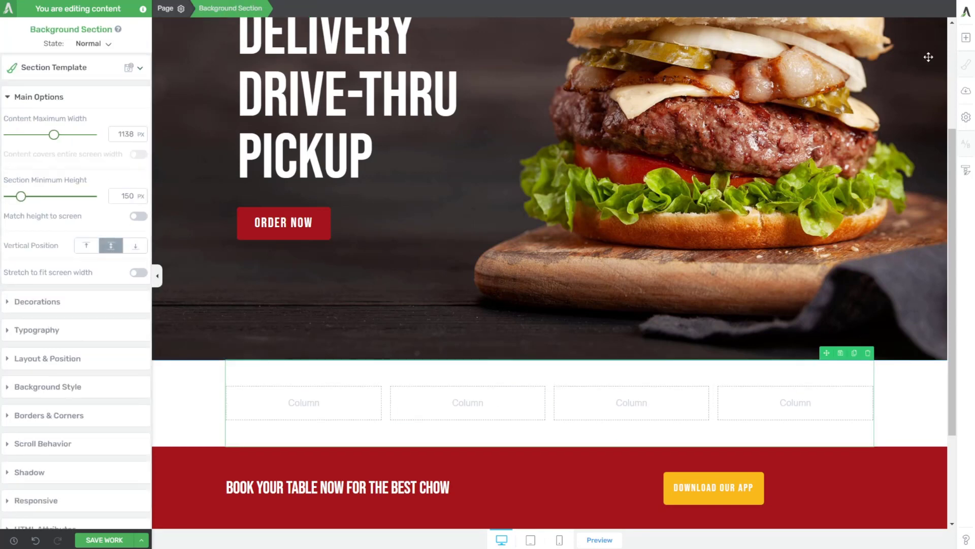
{"action": "left_click", "coordinate": [967, 38]}
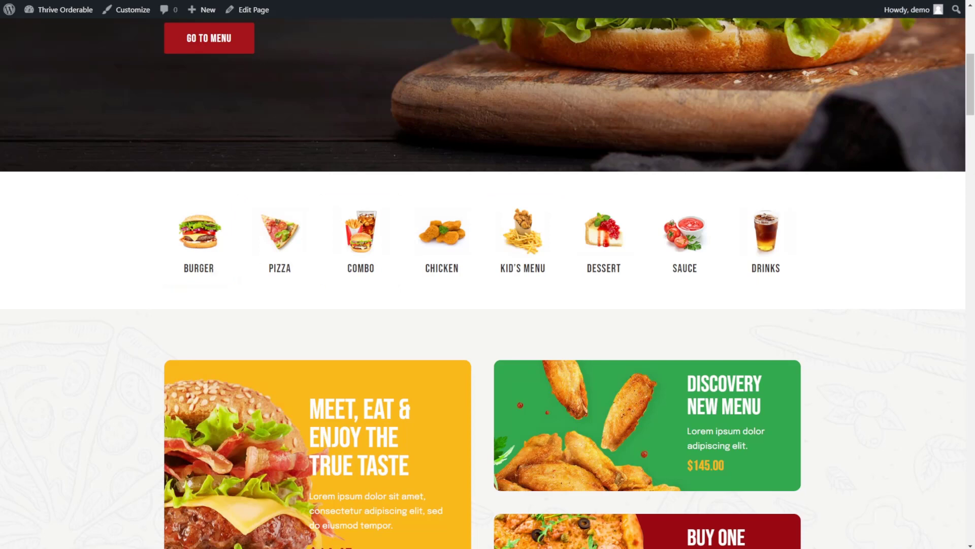
Inspect the BURGER label's font on the reference page, and add the product_9 burger image to the first column.
{"action": "left_click", "coordinate": [203, 267]}
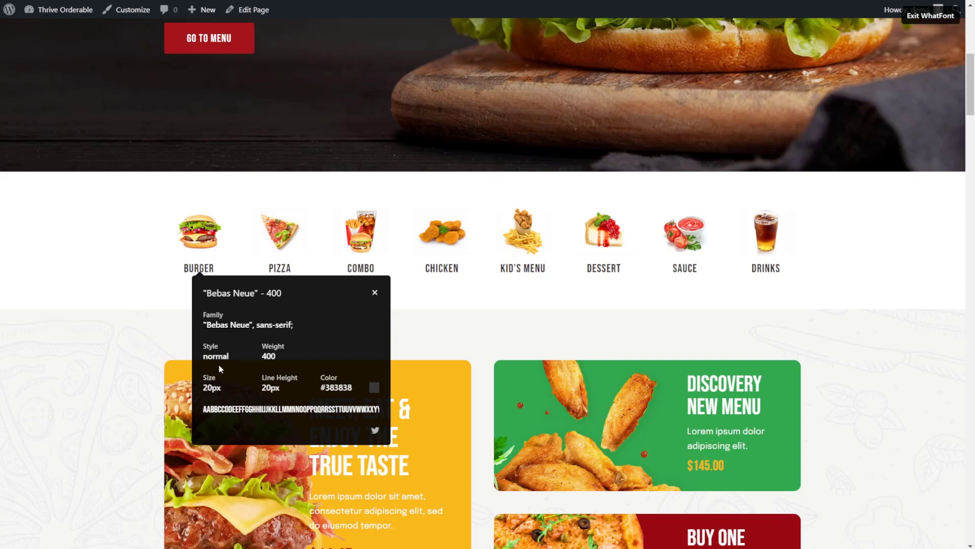
{"action": "key", "text": "Escape"}
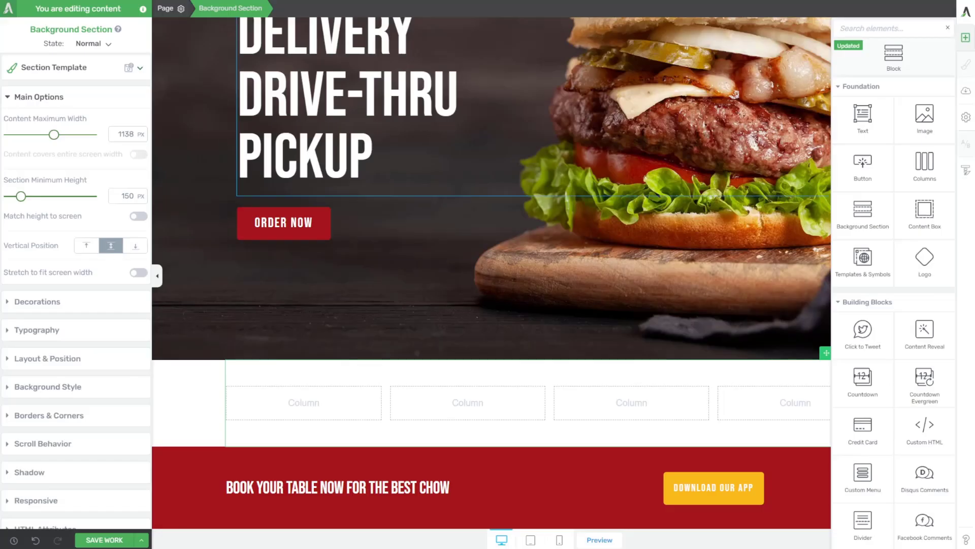
{"action": "left_click_drag", "start_coordinate": [929, 118], "coordinate": [330, 405]}
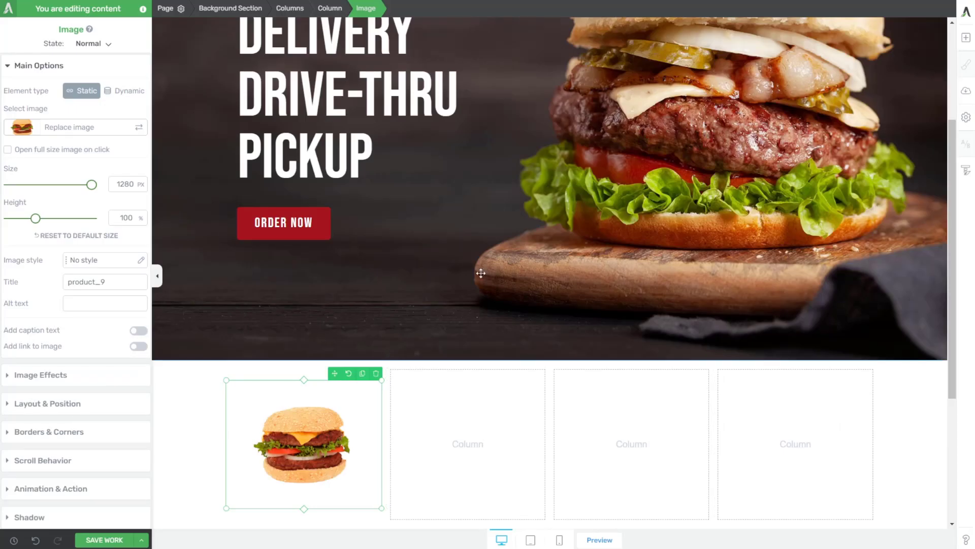
Search the elements for "content" and insert a Content Box above the burger image in the first column.
{"action": "left_click", "coordinate": [964, 39]}
{"action": "type", "text": "col"}
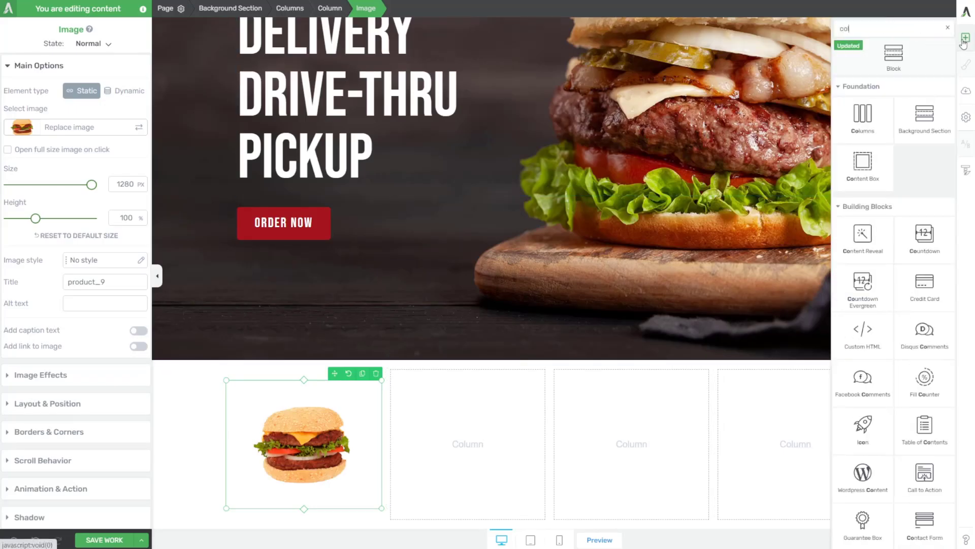
{"action": "type", "text": "umn"}
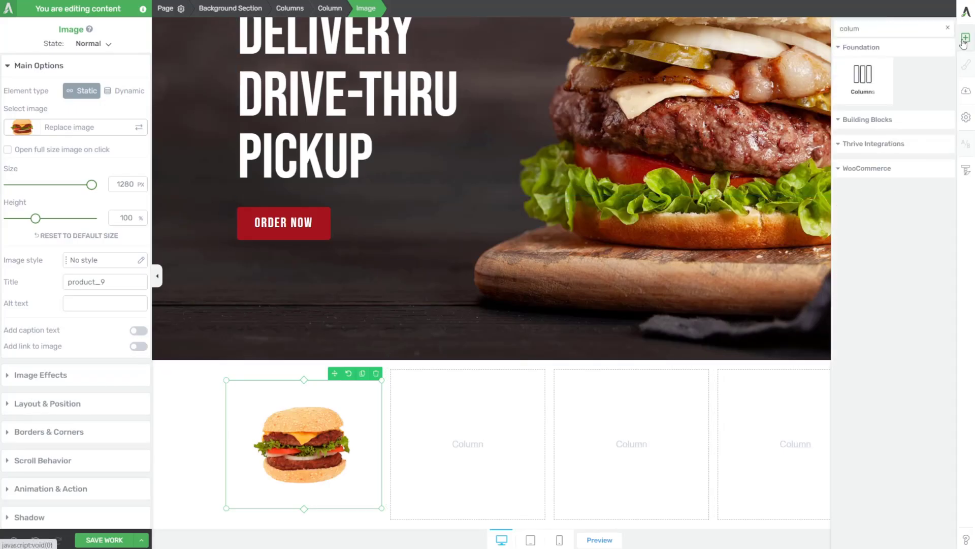
{"action": "key", "text": "BackSpace"}
{"action": "key", "text": "BackSpace"}
{"action": "key", "text": "BackSpace"}
{"action": "key", "text": "BackSpace"}
{"action": "key", "text": "BackSpace"}
{"action": "type", "text": "content"}
{"action": "left_click_drag", "start_coordinate": [863, 163], "coordinate": [312, 393]}
{"action": "scroll", "coordinate": [312, 464], "scroll_direction": "down", "scroll_amount": 1}
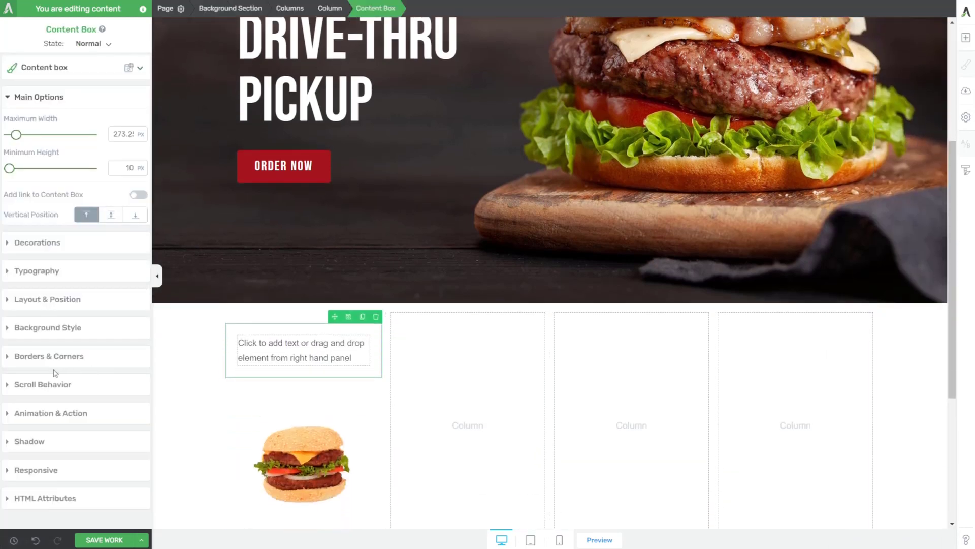
Set the content box's padding and its vertical margins to 0.
{"action": "left_click", "coordinate": [33, 309]}
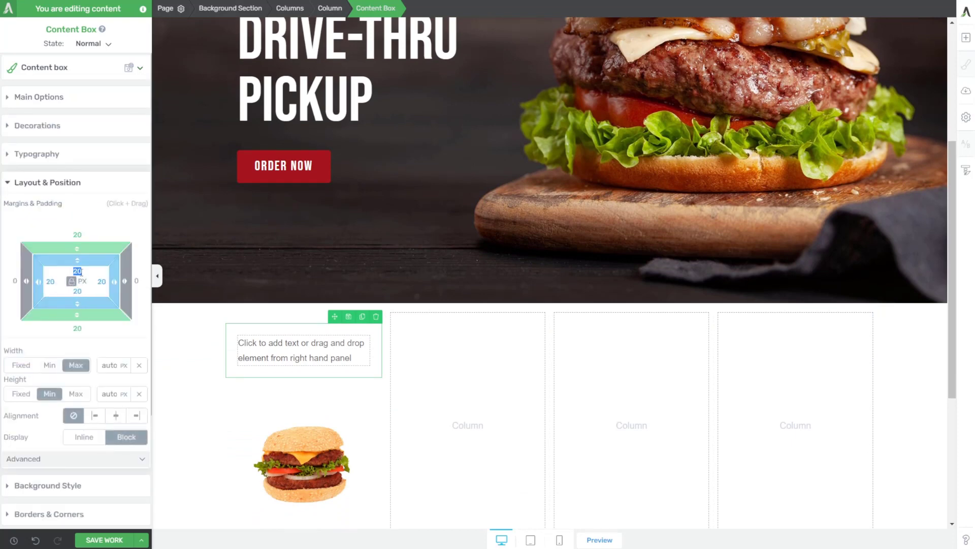
{"action": "type", "text": "0"}
{"action": "left_click", "coordinate": [82, 235]}
{"action": "type", "text": "0"}
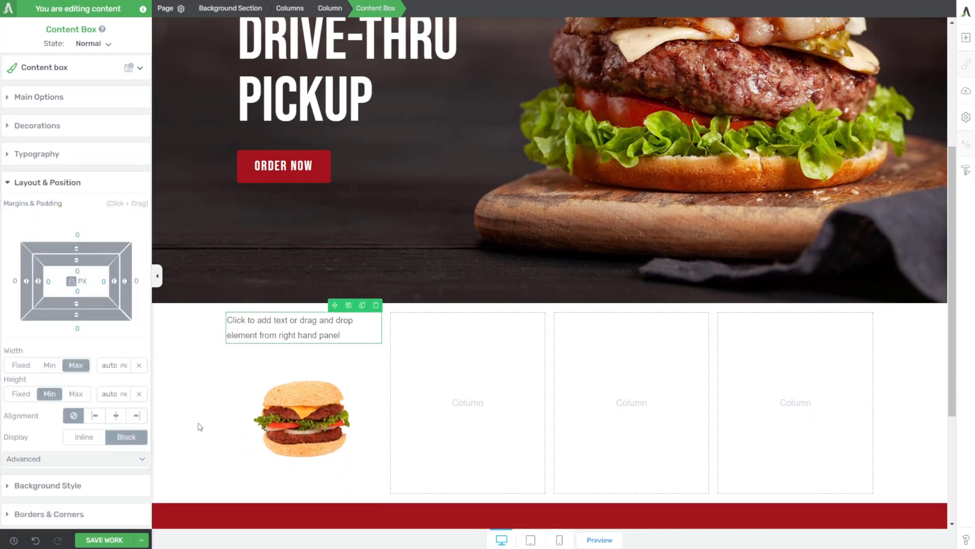
Move the burger image into the content box and set the image's top margin to 0.
{"action": "left_click_drag", "start_coordinate": [302, 417], "coordinate": [310, 331]}
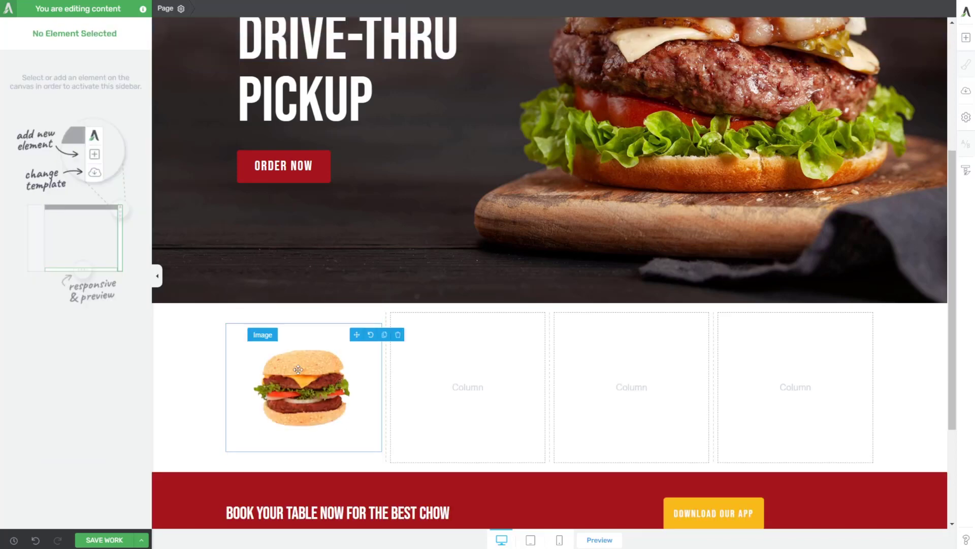
{"action": "left_click", "coordinate": [320, 395]}
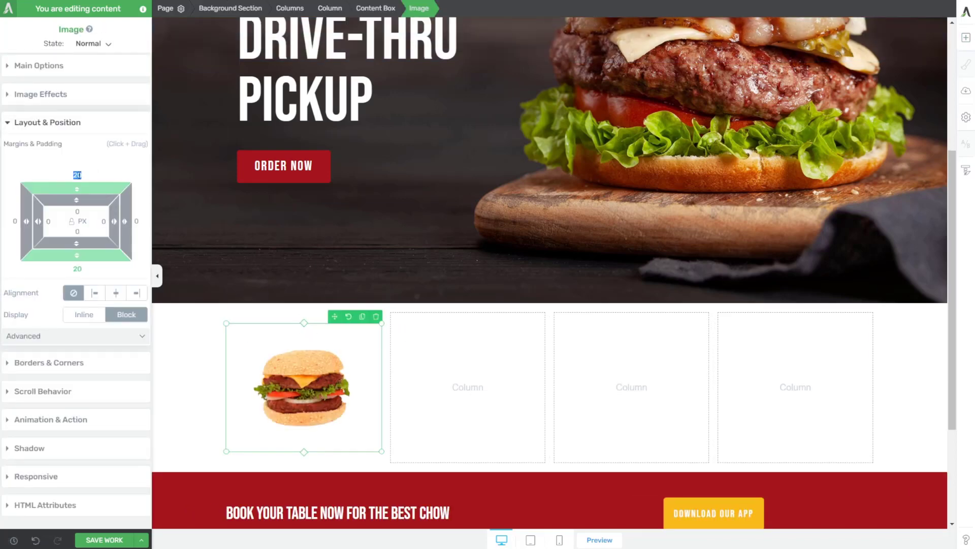
{"action": "type", "text": "0"}
{"action": "key", "text": "Return"}
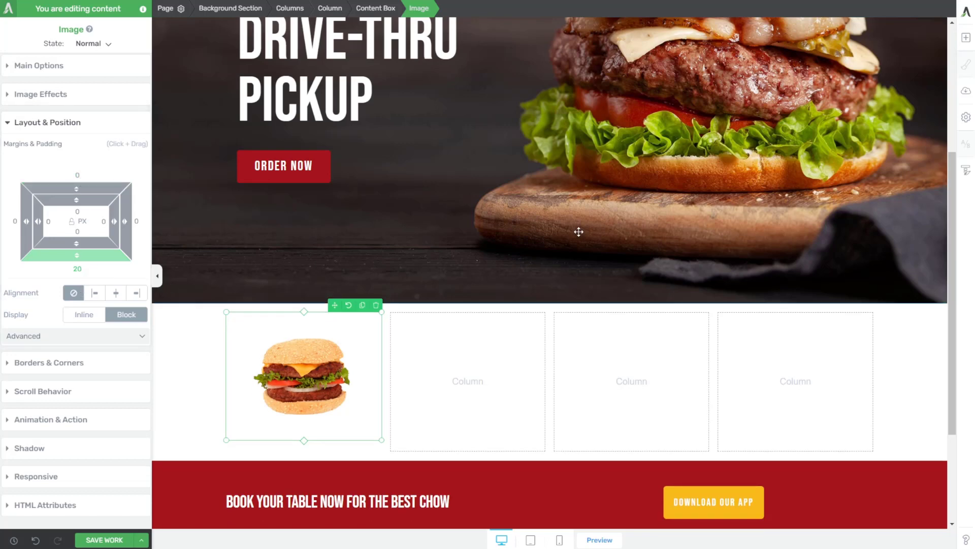
Search the elements for "text" and insert a Text element below the burger image inside the content box.
{"action": "left_click", "coordinate": [966, 37]}
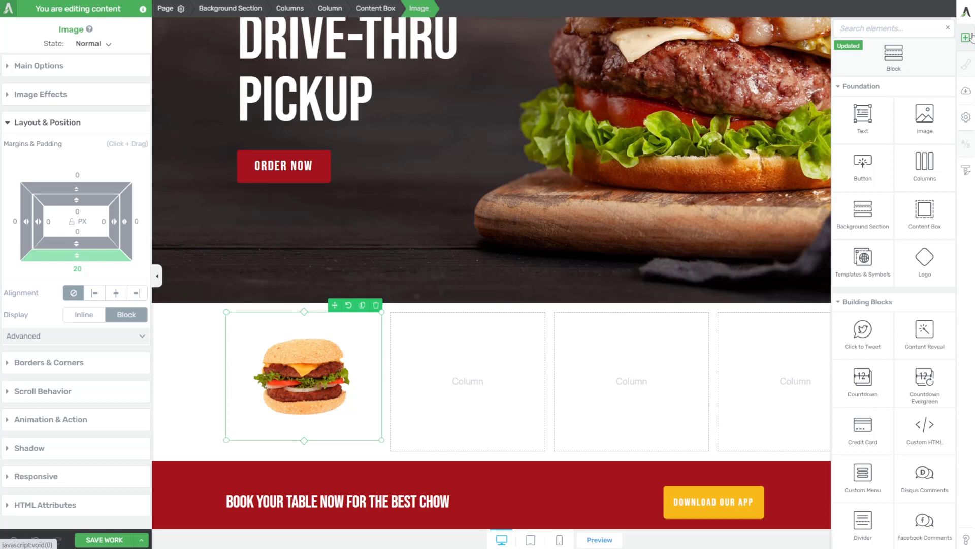
{"action": "type", "text": "text"}
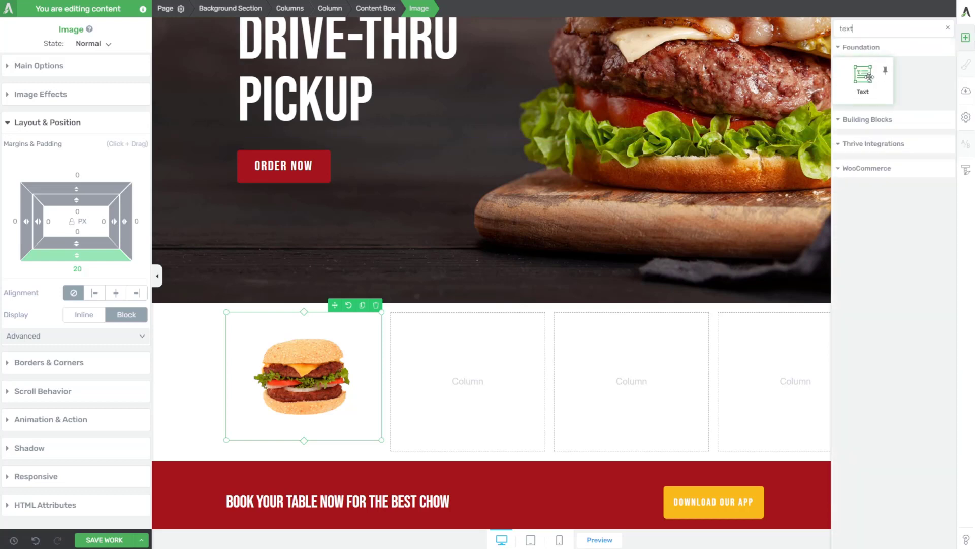
{"action": "left_click_drag", "start_coordinate": [870, 76], "coordinate": [312, 422]}
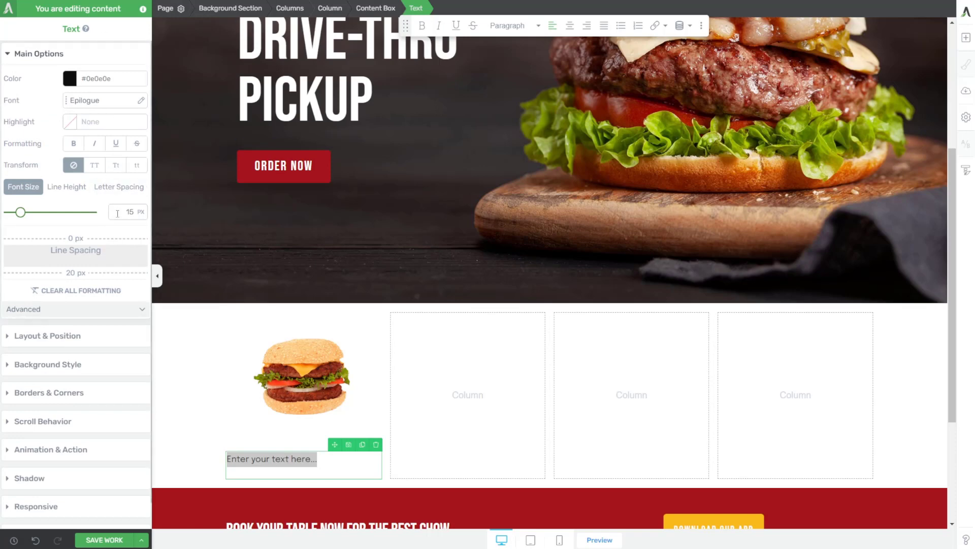
Format the placeholder text below the burger image as 20 px Bebas Neue and center it.
{"action": "left_click", "coordinate": [117, 213]}
{"action": "type", "text": "20"}
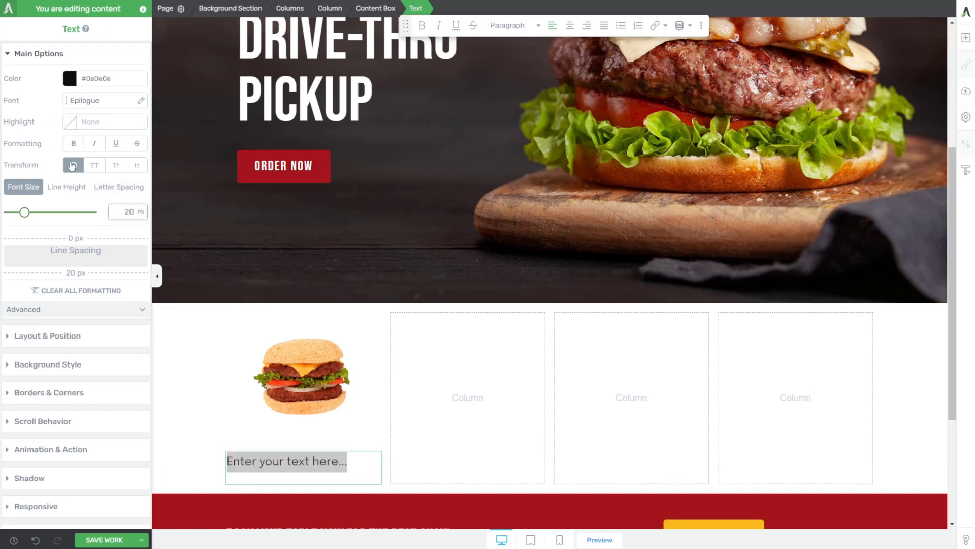
{"action": "left_click", "coordinate": [82, 102]}
{"action": "type", "text": "bebe"}
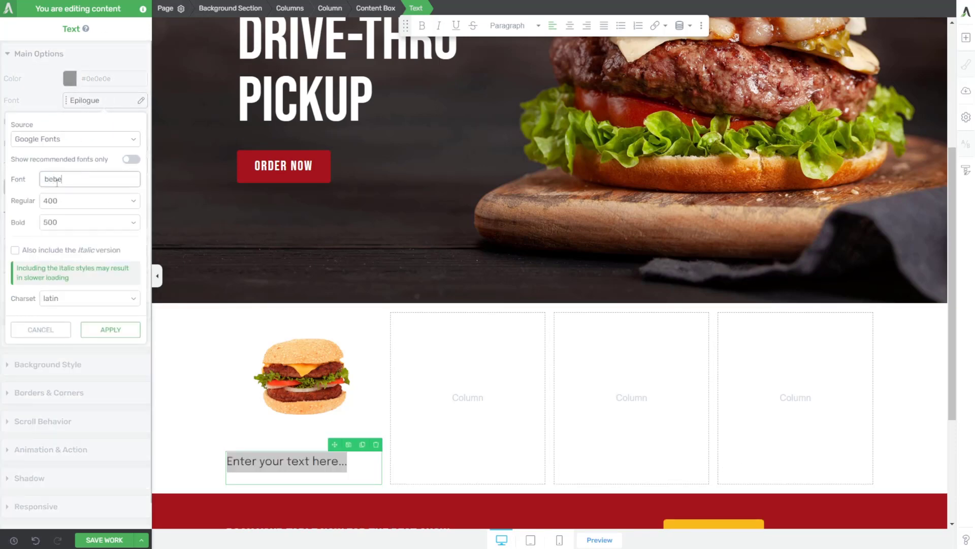
{"action": "key", "text": "BackSpace"}
{"action": "left_click", "coordinate": [65, 195]}
{"action": "left_click", "coordinate": [111, 280]}
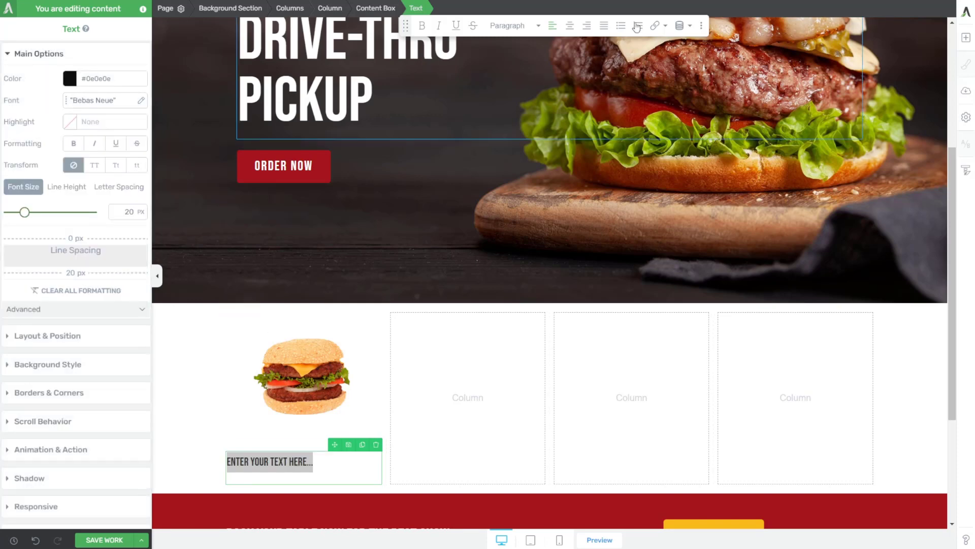
{"action": "left_click", "coordinate": [569, 25]}
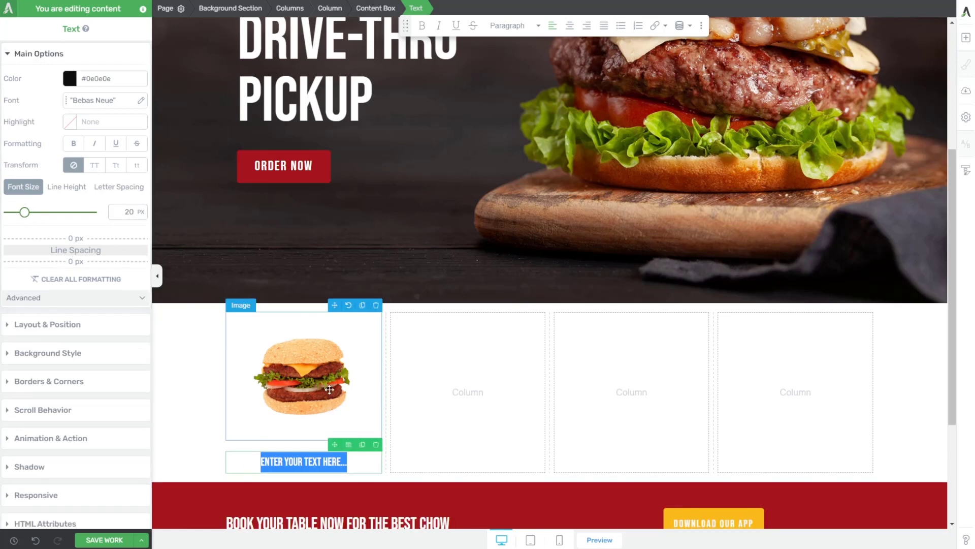
Open the layout and position settings of the burger image.
{"action": "left_click", "coordinate": [234, 345]}
{"action": "left_click", "coordinate": [53, 403]}
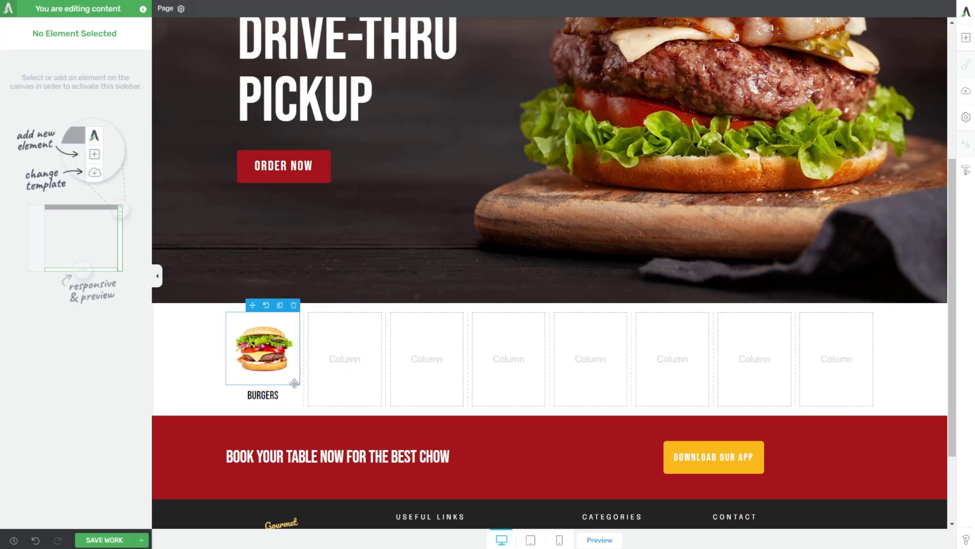
Duplicate the content box holding the burger image and BURGERS label, and move the copy into the second column.
{"action": "left_click", "coordinate": [231, 344]}
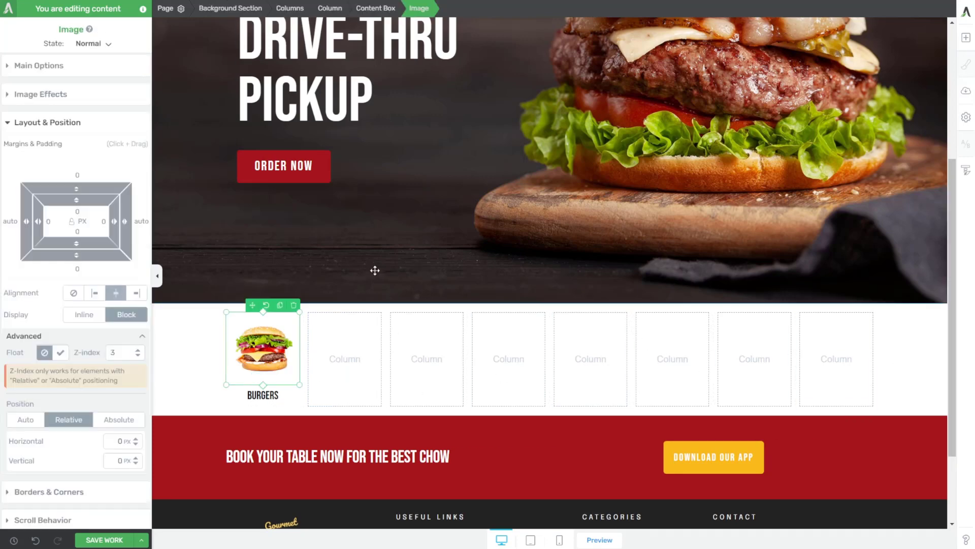
{"action": "left_click", "coordinate": [371, 9]}
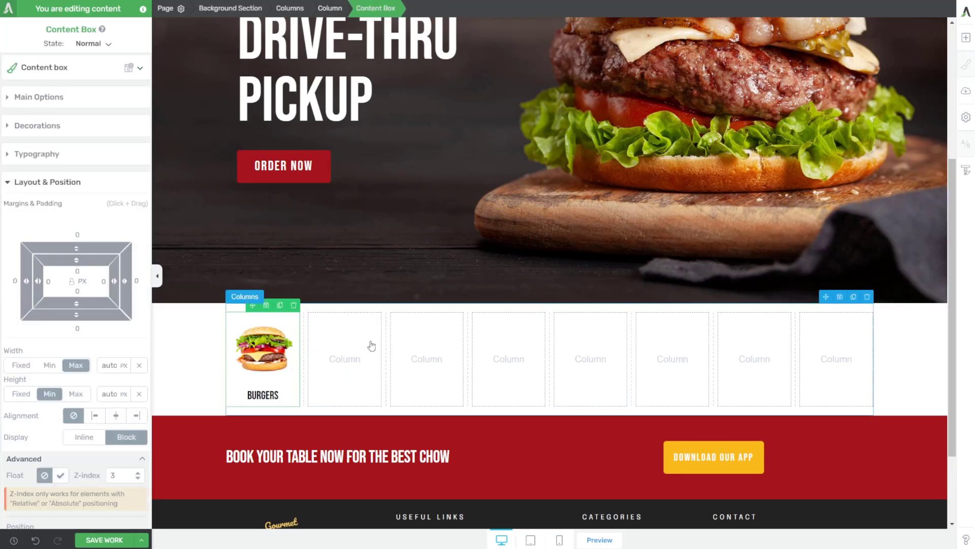
{"action": "left_click", "coordinate": [283, 299]}
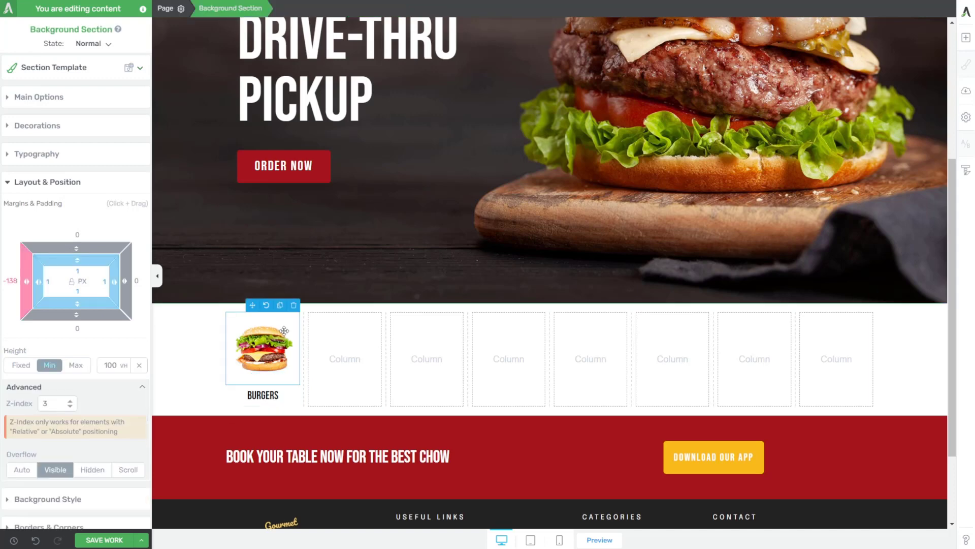
{"action": "left_click", "coordinate": [279, 330]}
{"action": "left_click", "coordinate": [373, 10]}
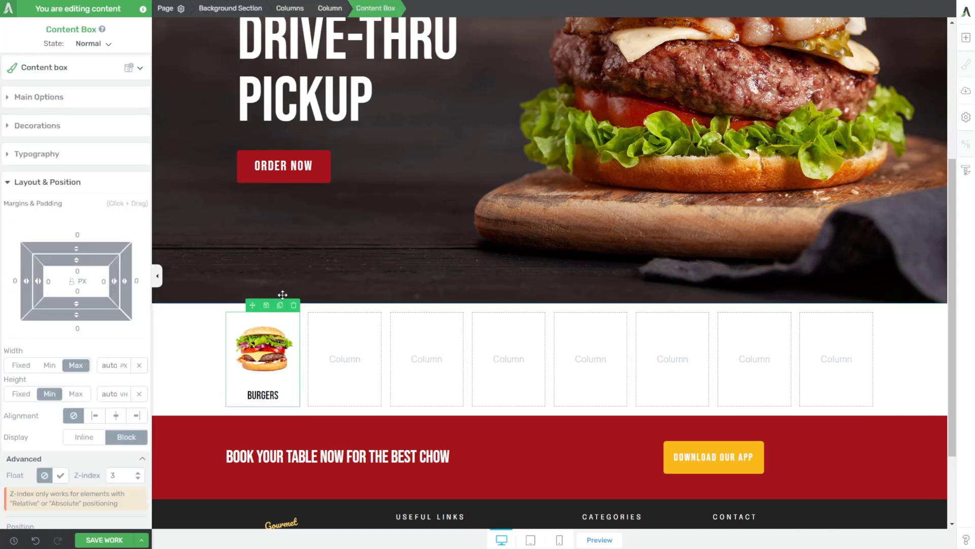
{"action": "left_click_drag", "start_coordinate": [283, 295], "coordinate": [333, 337]}
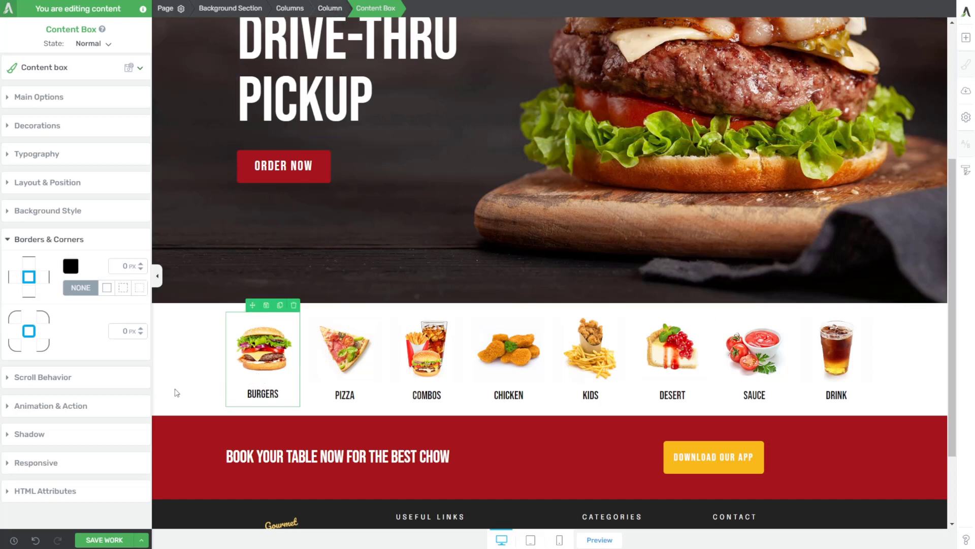
Set the Burgers content box's padding to 2 px on all sides.
{"action": "left_click", "coordinate": [47, 182]}
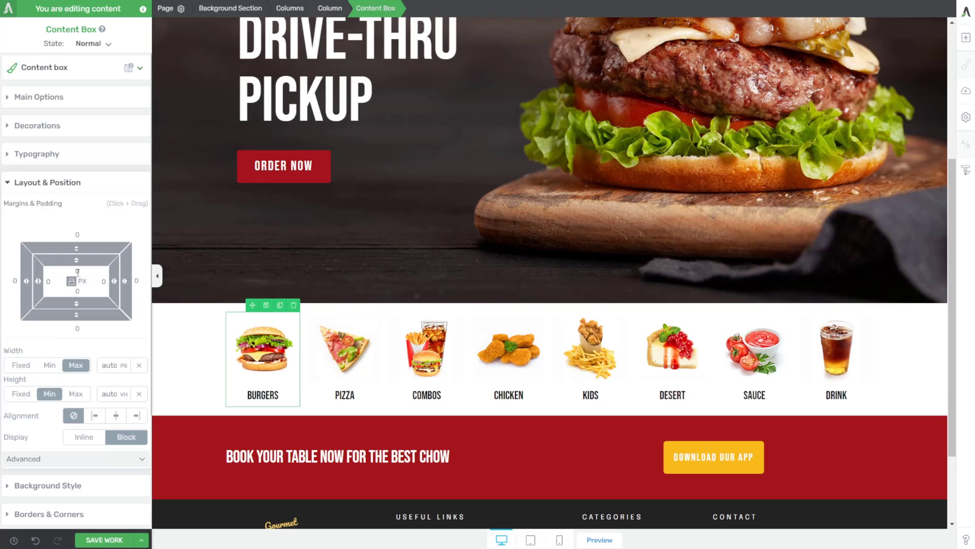
{"action": "left_click_drag", "start_coordinate": [77, 271], "coordinate": [72, 283]}
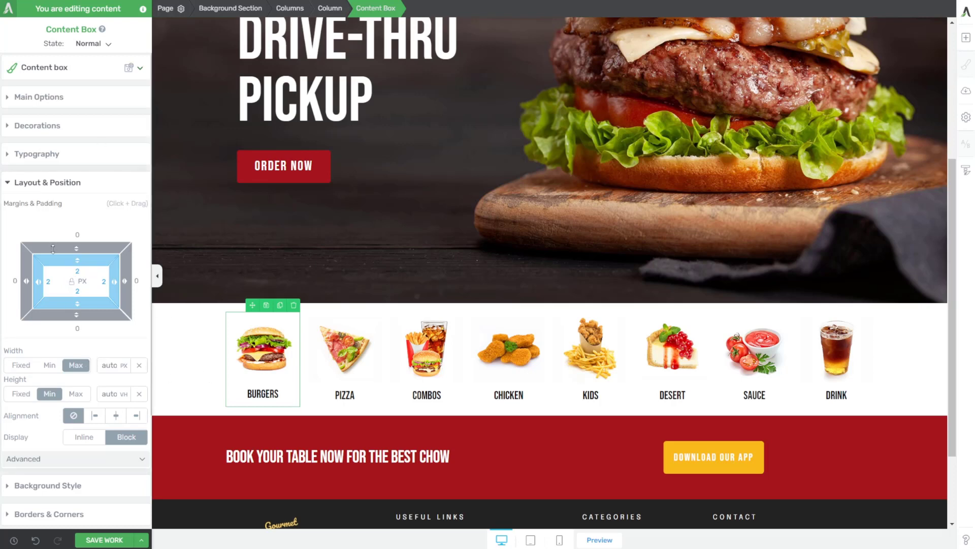
{"action": "scroll", "coordinate": [53, 249], "scroll_direction": "down", "scroll_amount": 3}
{"action": "scroll", "coordinate": [53, 249], "scroll_direction": "up", "scroll_amount": 3}
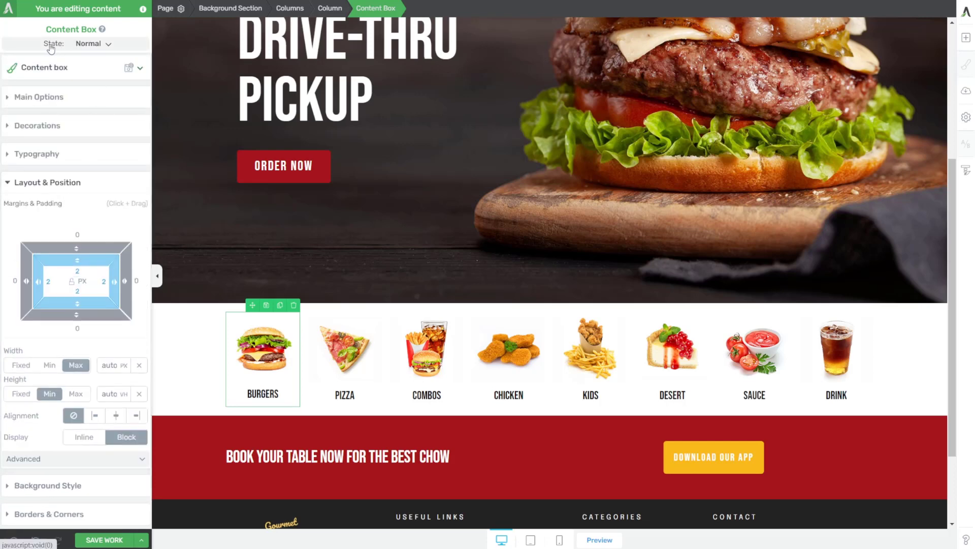
Give the Burgers content box's hover state a 2 px solid Lightning Yellow border with a 4 px corner radius.
{"action": "left_click", "coordinate": [99, 44]}
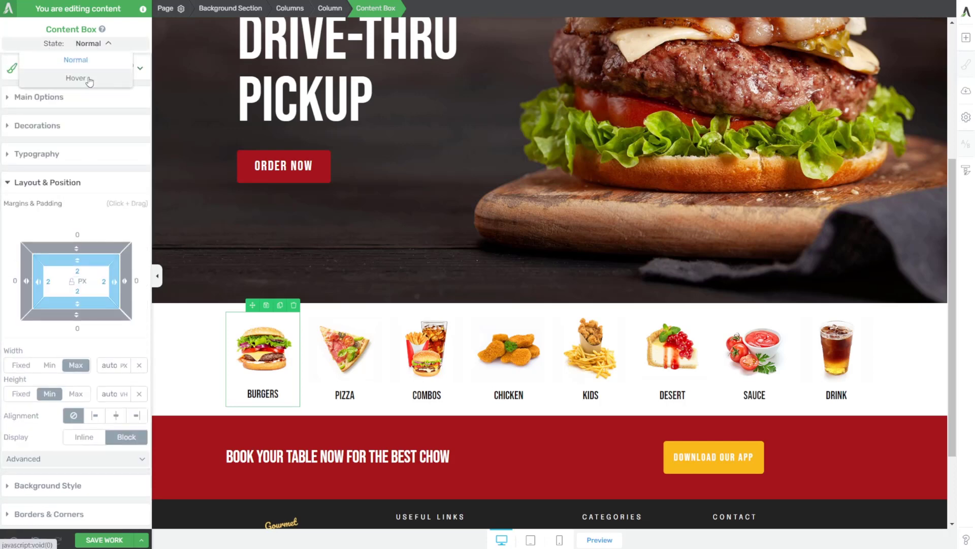
{"action": "left_click", "coordinate": [76, 78]}
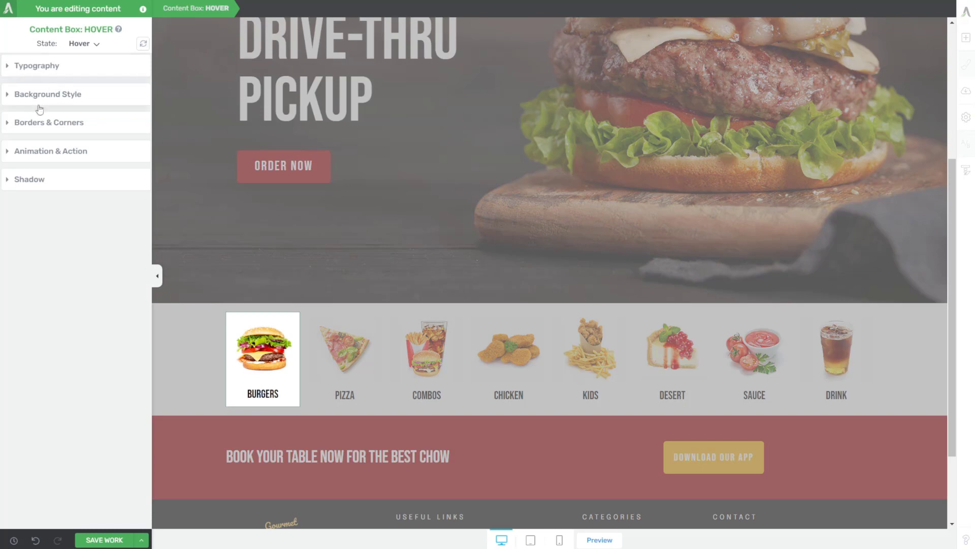
{"action": "left_click", "coordinate": [17, 126]}
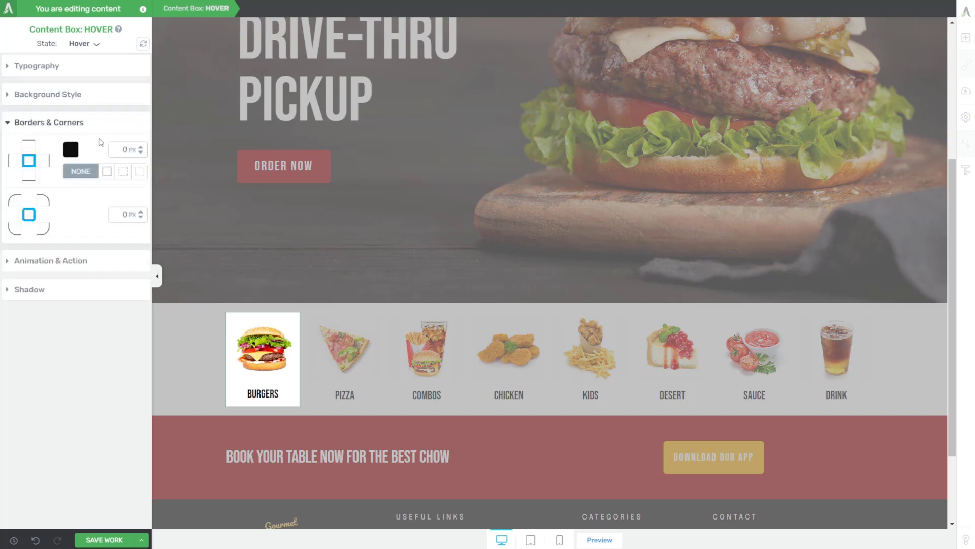
{"action": "left_click", "coordinate": [141, 147]}
{"action": "left_click", "coordinate": [141, 147]}
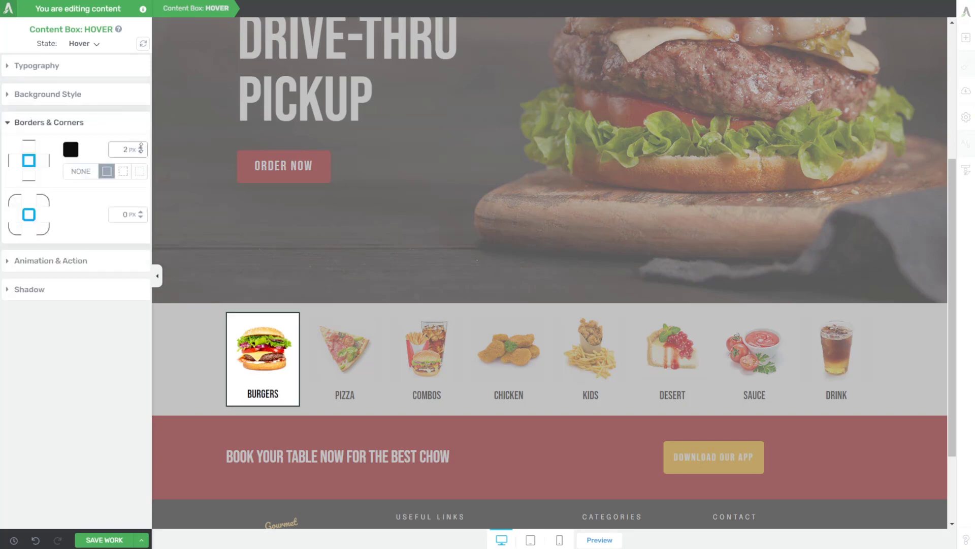
{"action": "left_click", "coordinate": [71, 149]}
{"action": "left_click", "coordinate": [40, 343]}
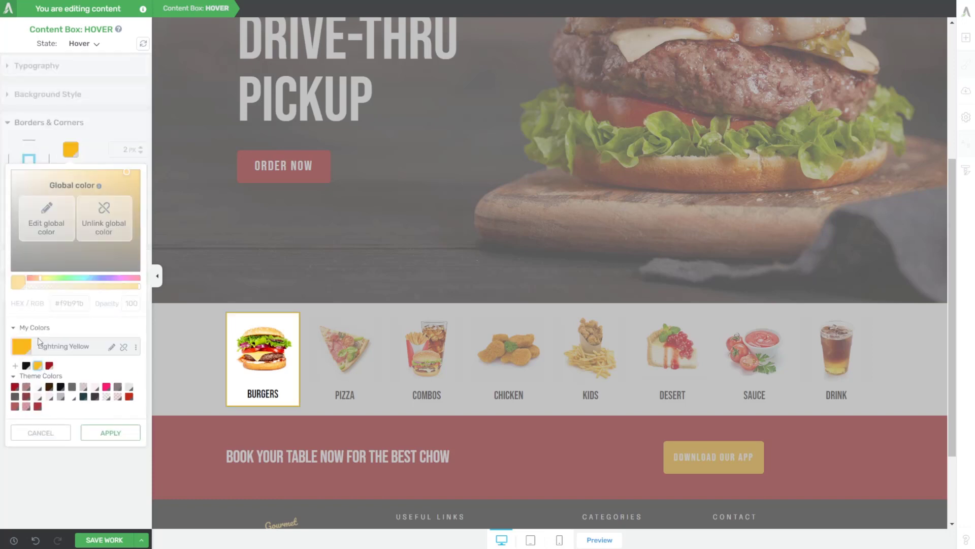
{"action": "left_click", "coordinate": [97, 433]}
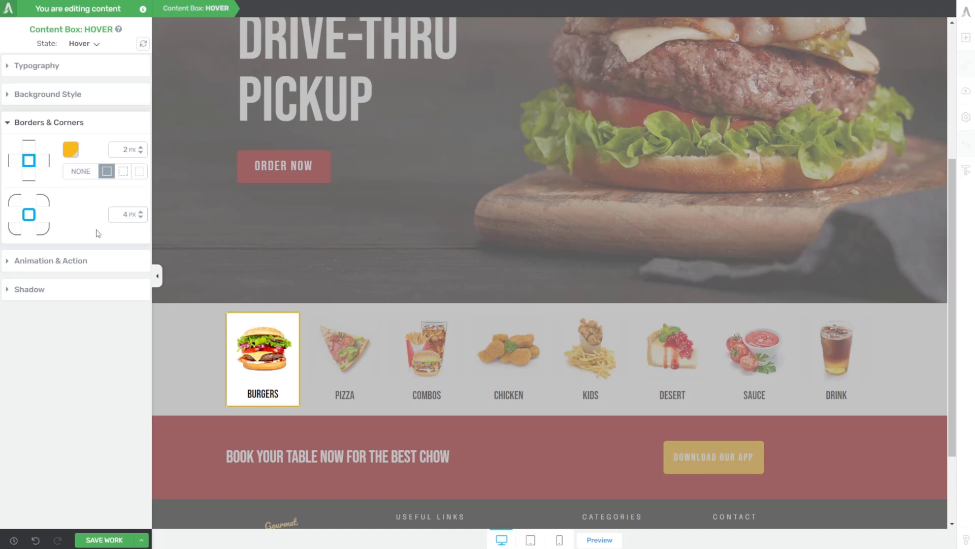
Return the Burgers content box to its Normal state and deselect it to check the hover border.
{"action": "left_click", "coordinate": [89, 46]}
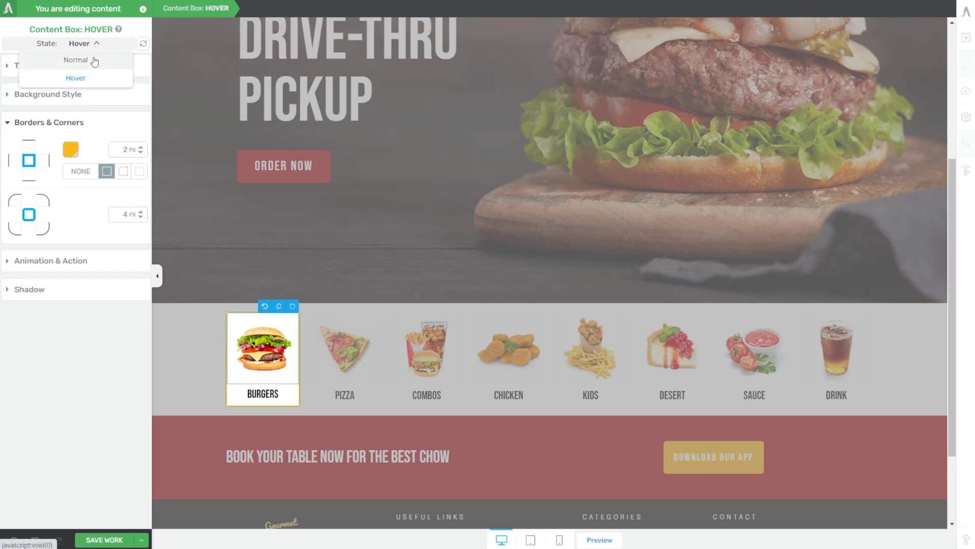
{"action": "left_click", "coordinate": [92, 60]}
{"action": "left_click", "coordinate": [203, 355]}
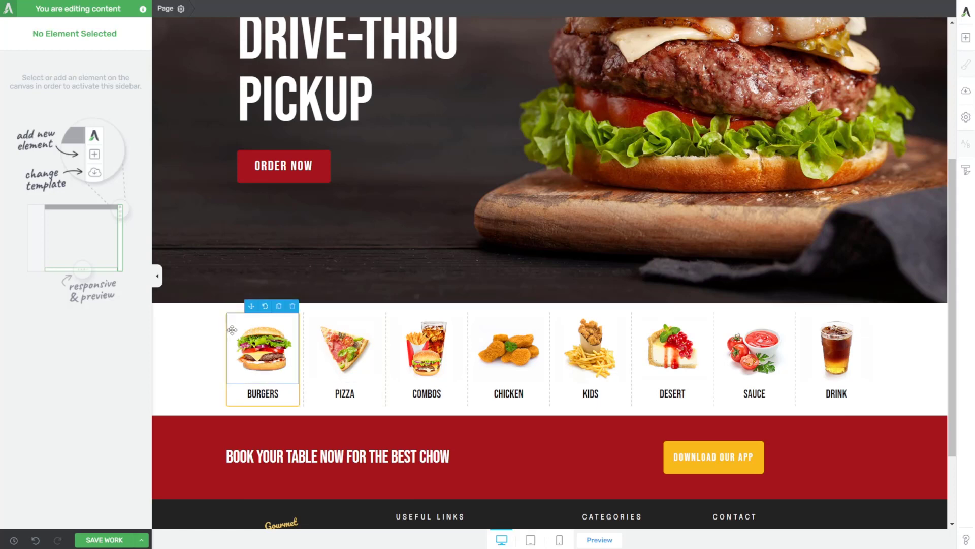
Try the link option on the Burgers content box in its main options.
{"action": "left_click", "coordinate": [232, 330]}
{"action": "left_click", "coordinate": [371, 9]}
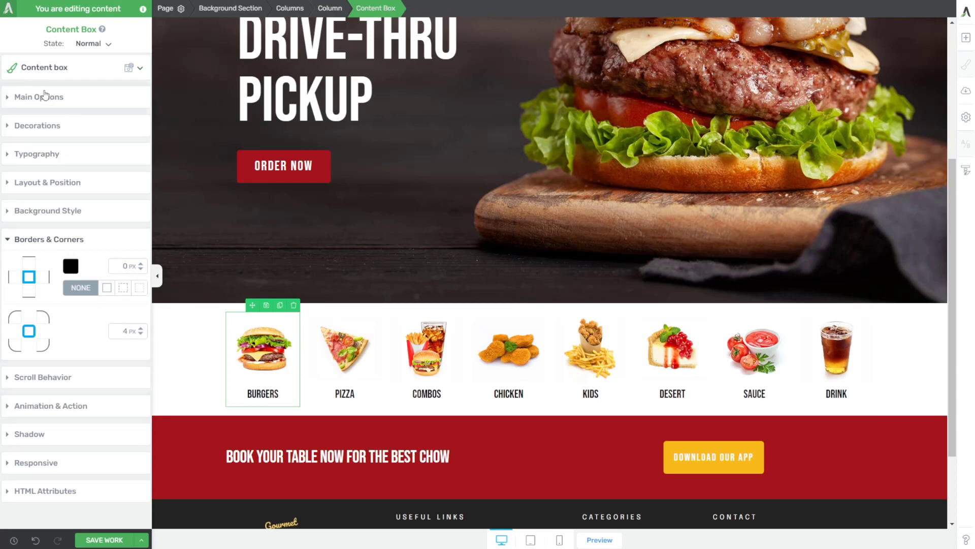
{"action": "left_click", "coordinate": [40, 96]}
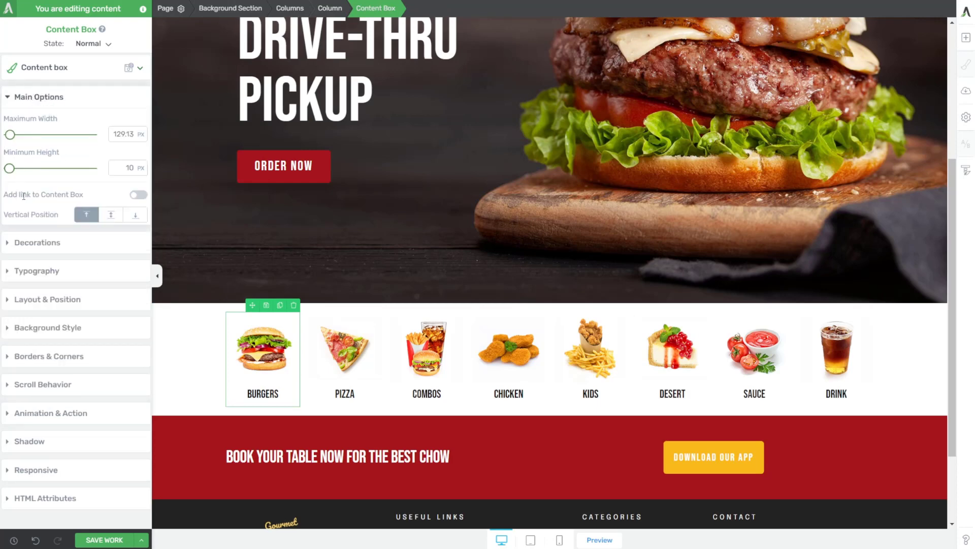
{"action": "left_click", "coordinate": [136, 194]}
{"action": "left_click", "coordinate": [137, 194]}
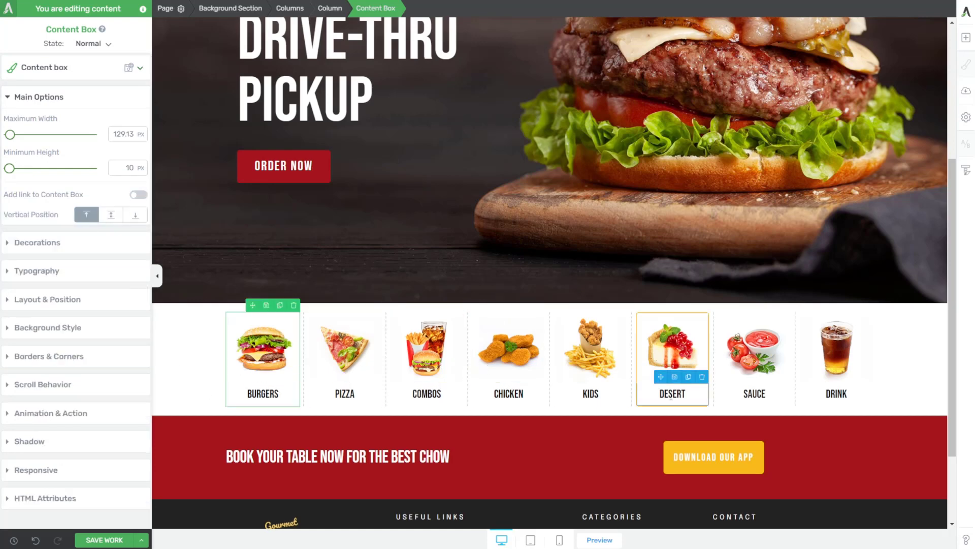
{"action": "left_click", "coordinate": [189, 354]}
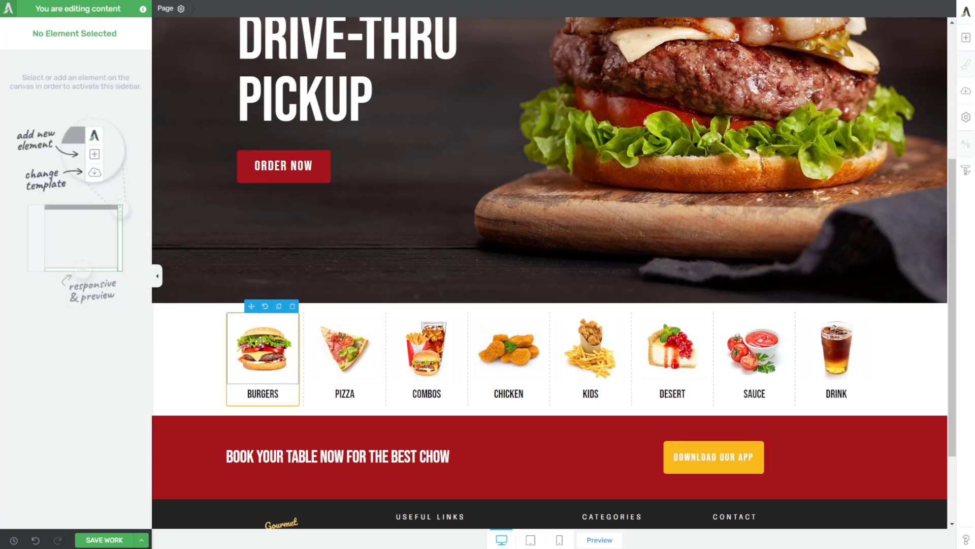
Stretch the background section holding the food category row to fit the screen width.
{"action": "left_click", "coordinate": [260, 340]}
{"action": "left_click", "coordinate": [211, 6]}
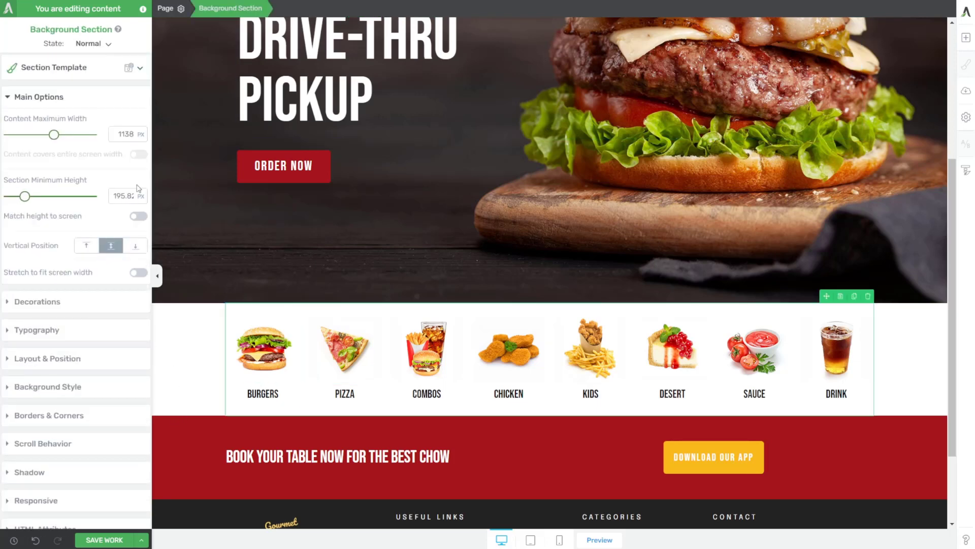
{"action": "left_click", "coordinate": [135, 275]}
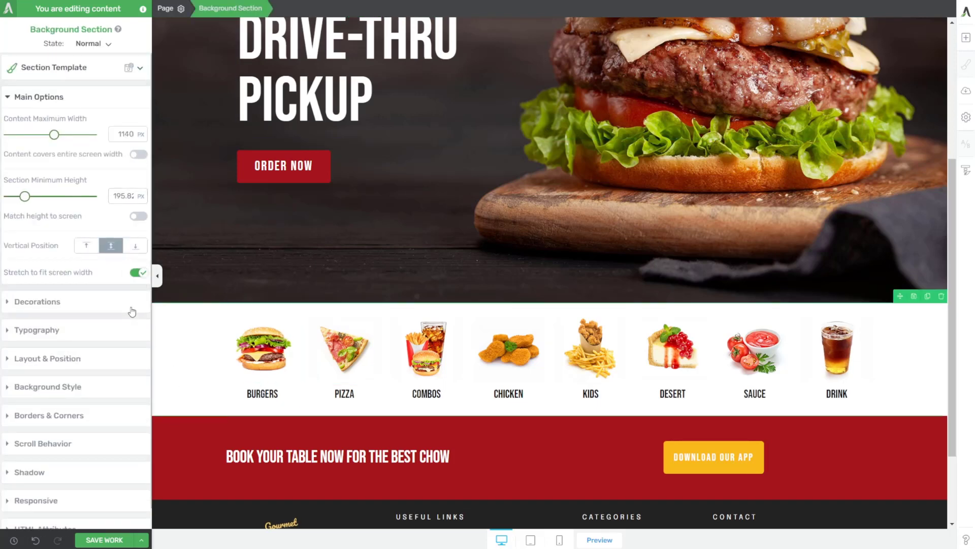
Set the category row section's minimum height to 225 px and save the page.
{"action": "left_click", "coordinate": [24, 361]}
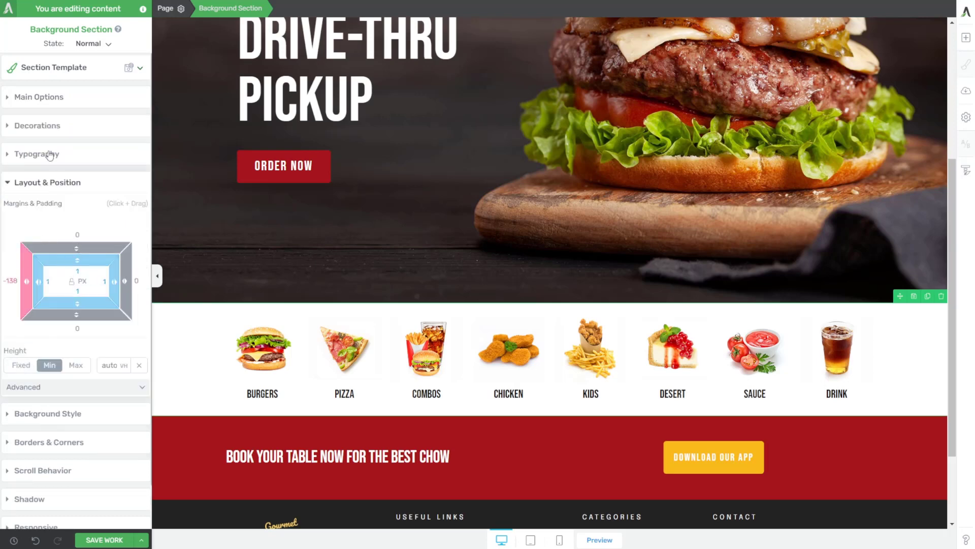
{"action": "left_click", "coordinate": [28, 99]}
{"action": "left_click_drag", "start_coordinate": [25, 199], "coordinate": [29, 198]}
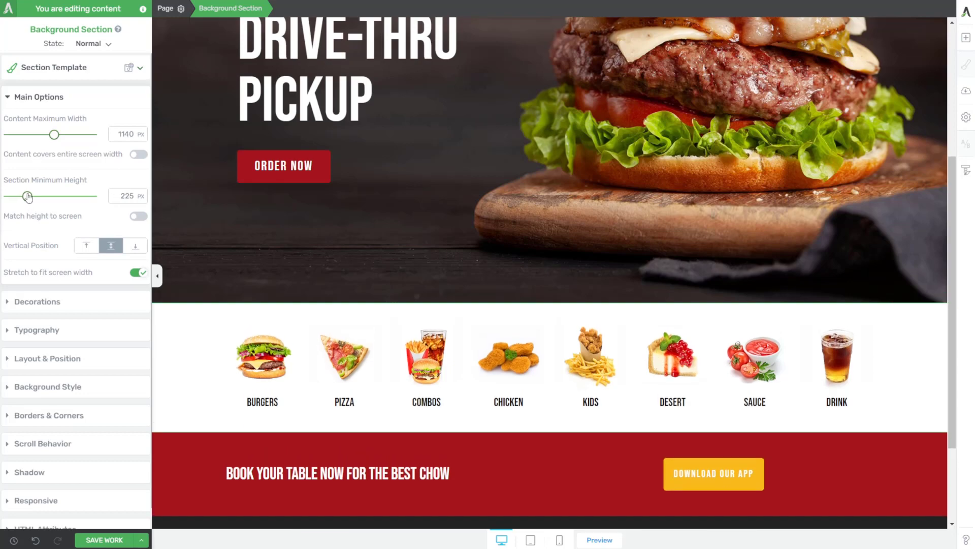
{"action": "scroll", "coordinate": [276, 389], "scroll_direction": "up", "scroll_amount": 3}
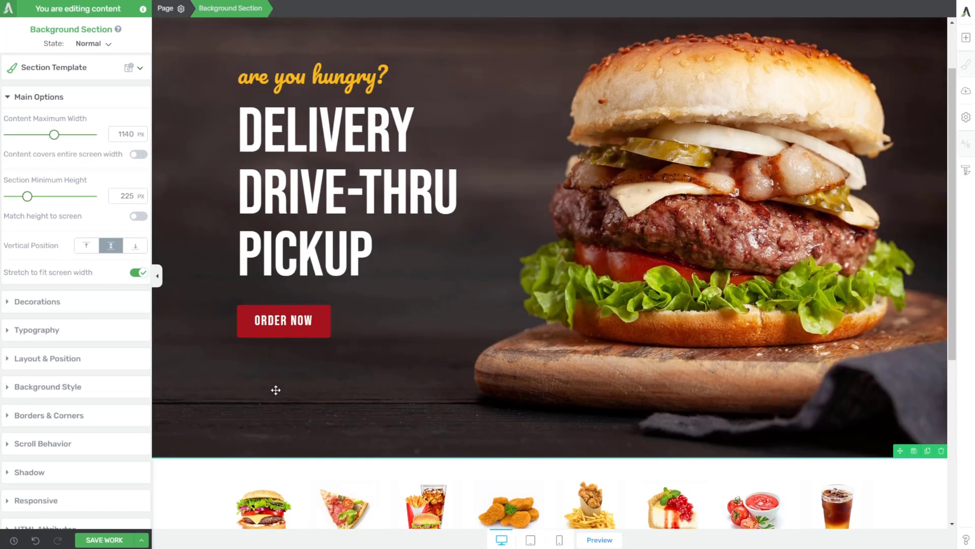
{"action": "scroll", "coordinate": [254, 411], "scroll_direction": "down", "scroll_amount": 1}
{"action": "scroll", "coordinate": [257, 406], "scroll_direction": "up", "scroll_amount": 2}
{"action": "scroll", "coordinate": [257, 407], "scroll_direction": "down", "scroll_amount": 3}
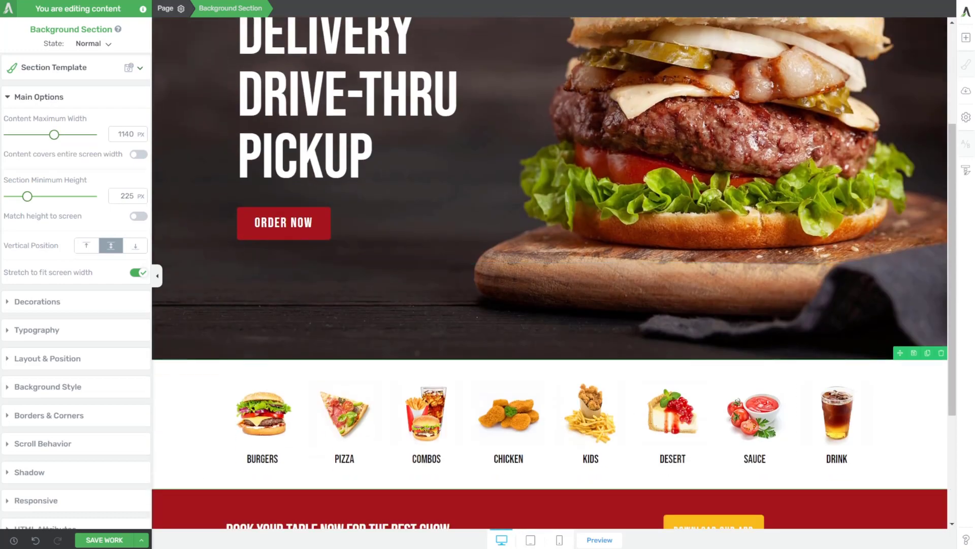
{"action": "left_click", "coordinate": [104, 539]}
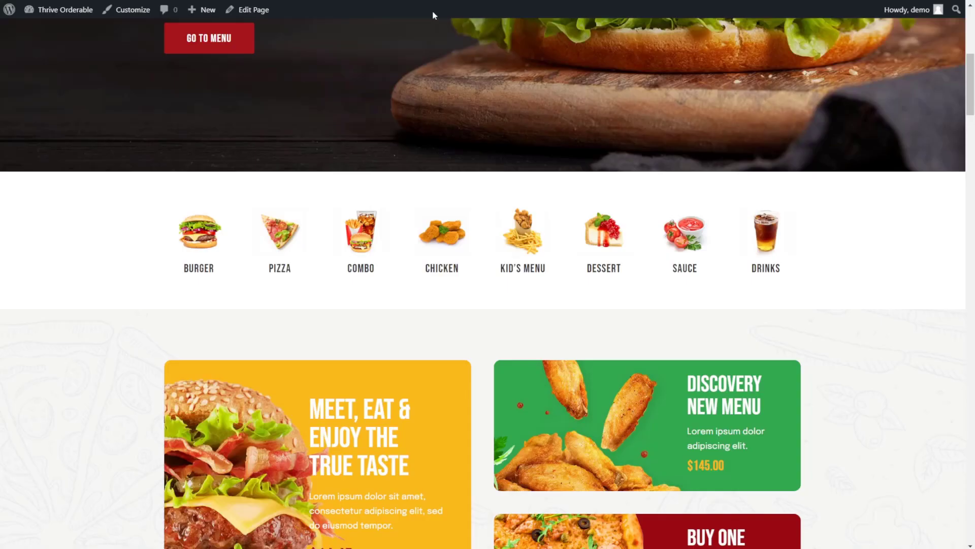
Examine the promo section below the category row on the reference page, including its patterned background and three offer cards.
{"action": "scroll", "coordinate": [395, 242], "scroll_direction": "down", "scroll_amount": 3}
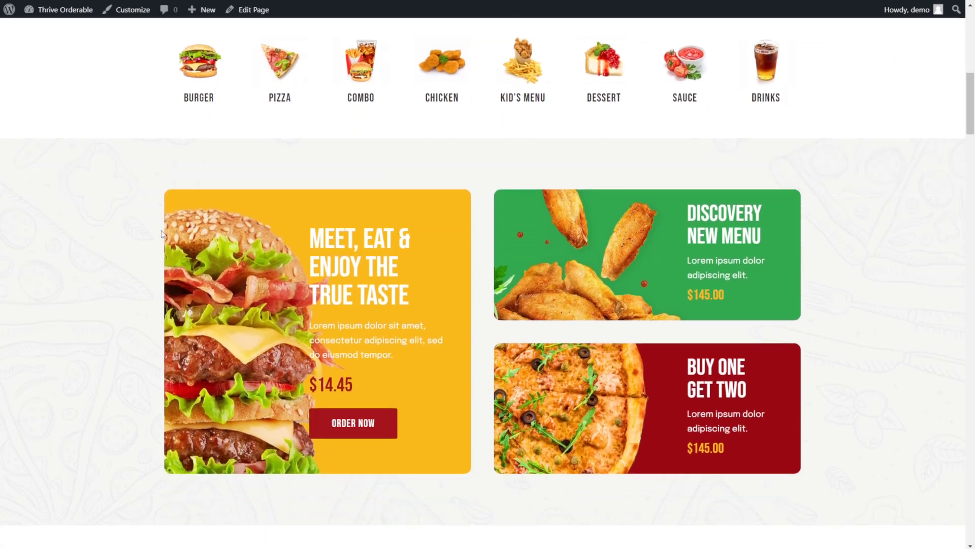
{"action": "scroll", "coordinate": [161, 234], "scroll_direction": "down", "scroll_amount": 1}
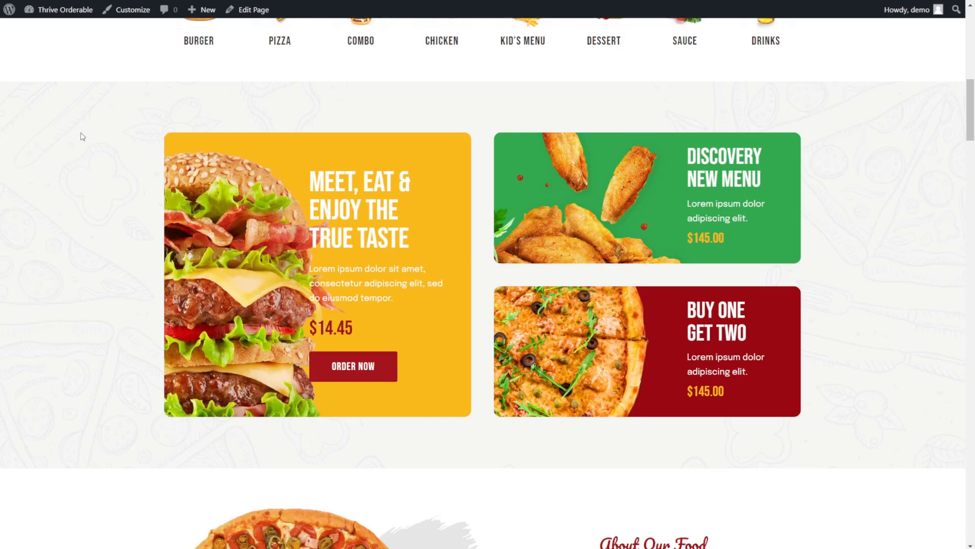
{"action": "scroll", "coordinate": [100, 262], "scroll_direction": "up", "scroll_amount": 1}
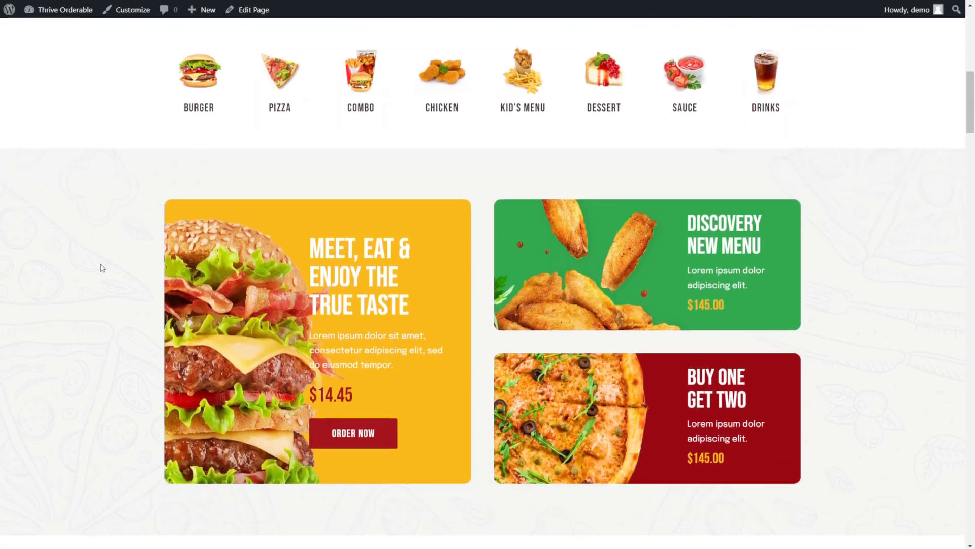
{"action": "scroll", "coordinate": [101, 263], "scroll_direction": "down", "scroll_amount": 5}
{"action": "scroll", "coordinate": [108, 264], "scroll_direction": "up", "scroll_amount": 5}
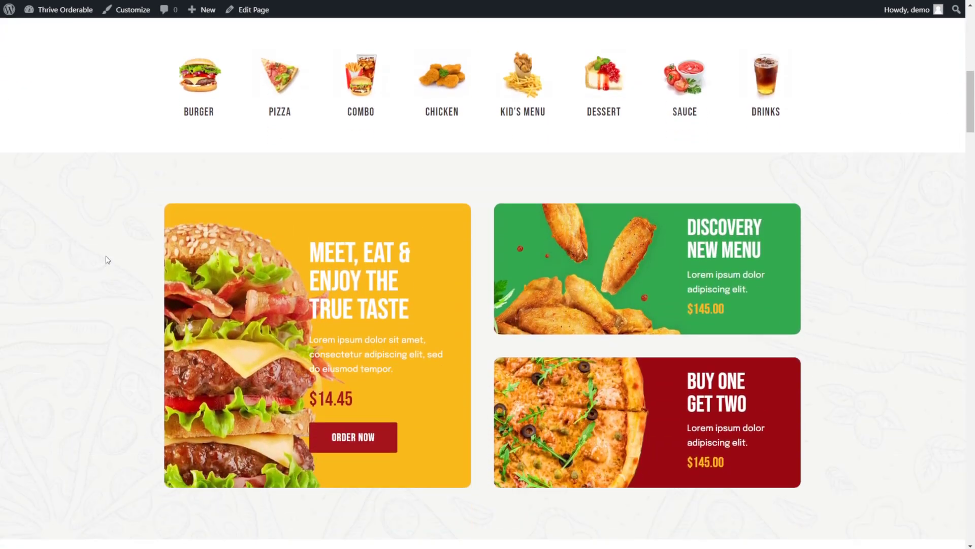
{"action": "scroll", "coordinate": [108, 262], "scroll_direction": "down", "scroll_amount": 5}
{"action": "scroll", "coordinate": [109, 260], "scroll_direction": "up", "scroll_amount": 2}
{"action": "scroll", "coordinate": [108, 260], "scroll_direction": "up", "scroll_amount": 5}
{"action": "scroll", "coordinate": [107, 259], "scroll_direction": "down", "scroll_amount": 6}
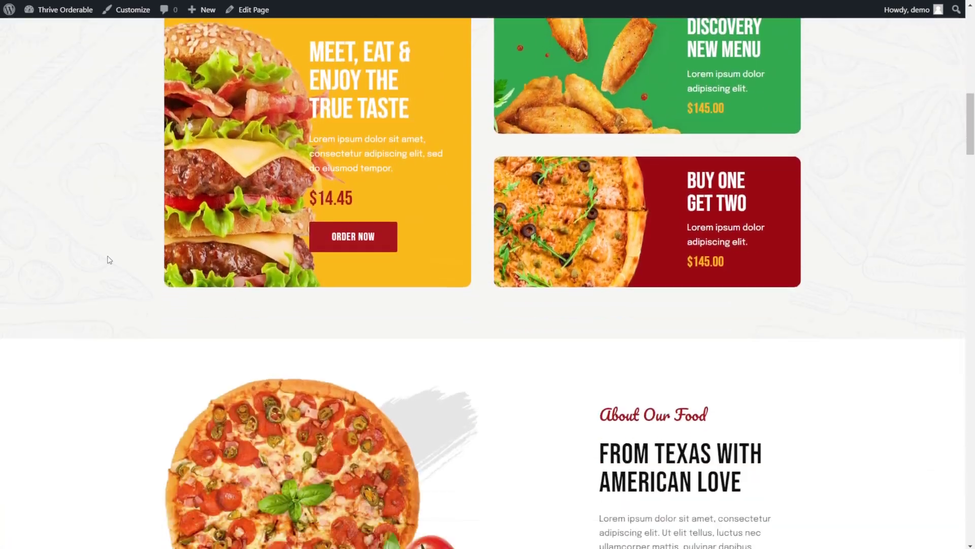
{"action": "scroll", "coordinate": [109, 260], "scroll_direction": "up", "scroll_amount": 6}
{"action": "scroll", "coordinate": [109, 260], "scroll_direction": "down", "scroll_amount": 5}
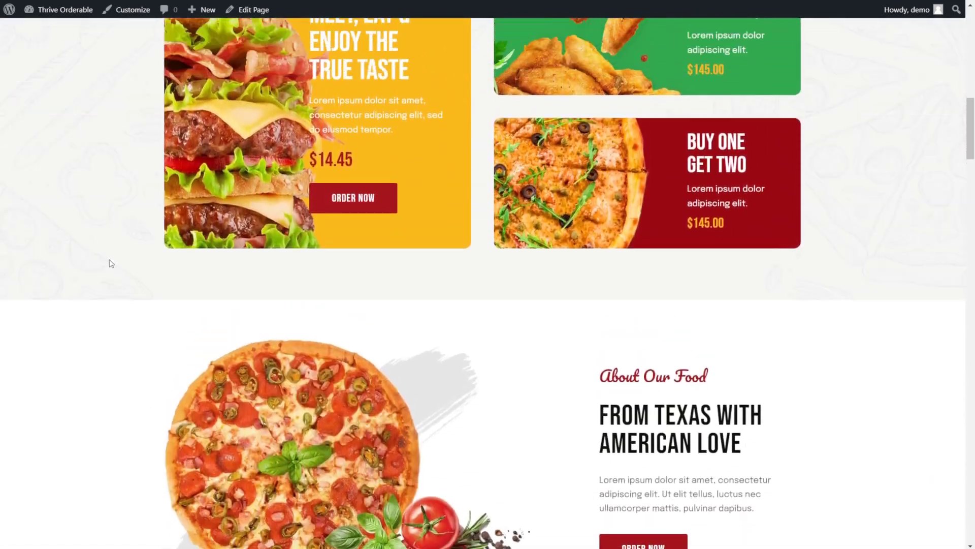
{"action": "scroll", "coordinate": [109, 261], "scroll_direction": "up", "scroll_amount": 4}
{"action": "scroll", "coordinate": [129, 262], "scroll_direction": "down", "scroll_amount": 2}
{"action": "scroll", "coordinate": [139, 239], "scroll_direction": "up", "scroll_amount": 2}
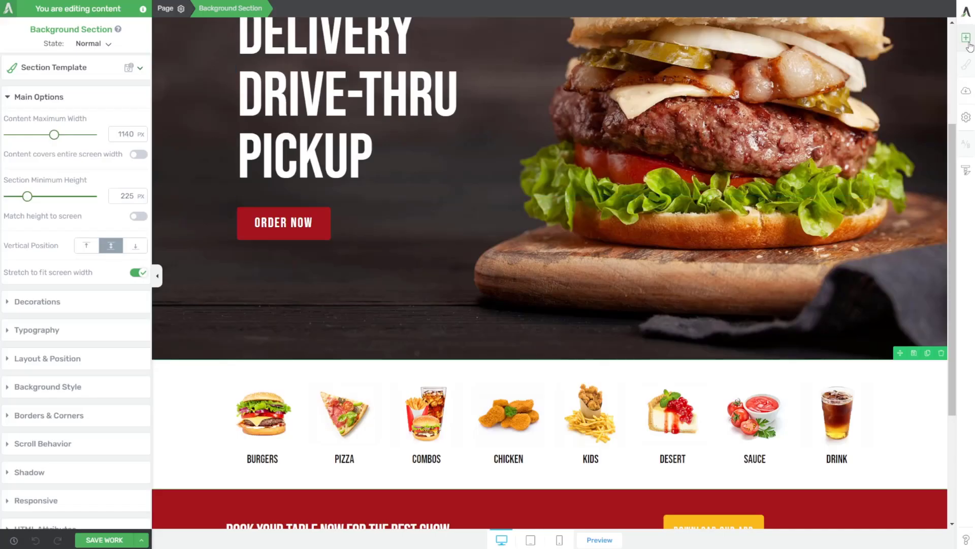
Add a new background section directly below the food category row and stretch it to fit the screen width.
{"action": "left_click", "coordinate": [966, 41]}
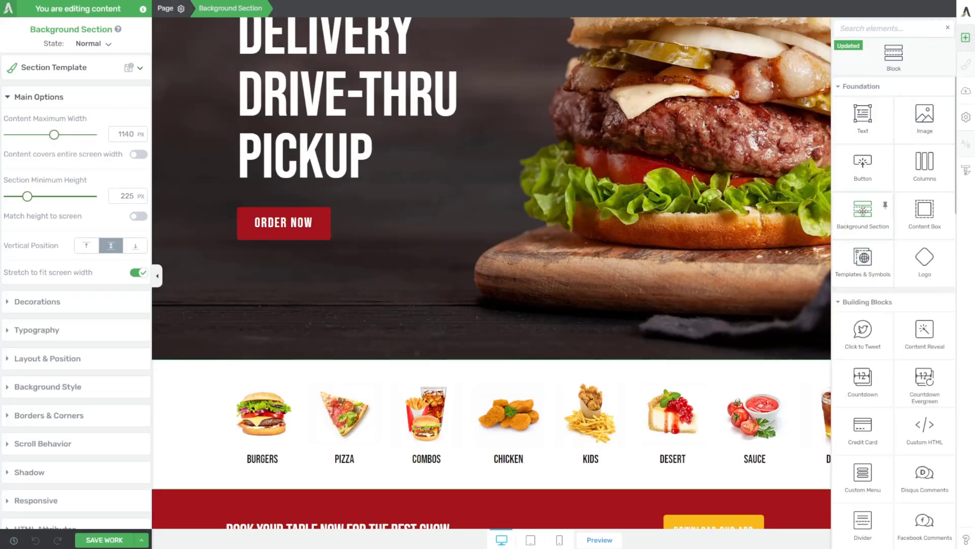
{"action": "left_click_drag", "start_coordinate": [863, 210], "coordinate": [625, 491]}
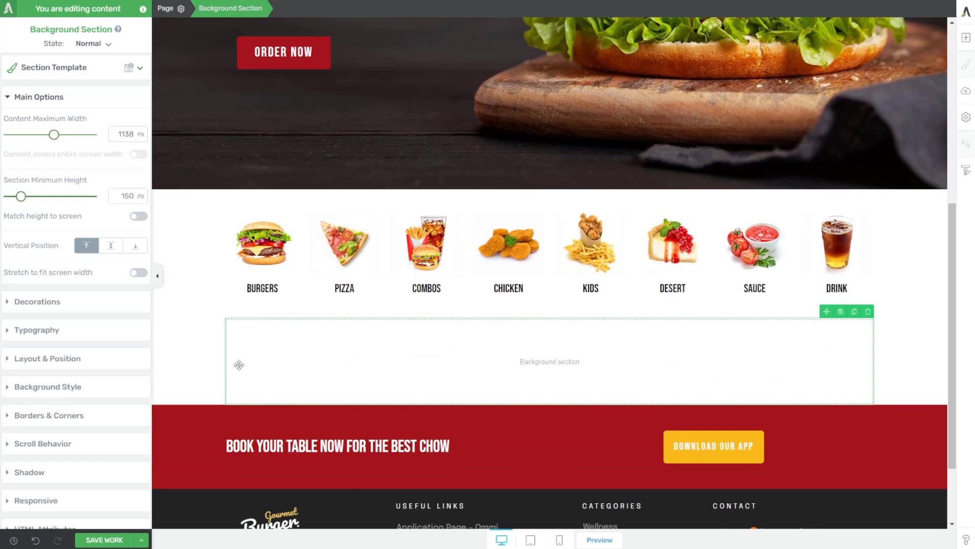
{"action": "left_click", "coordinate": [136, 274]}
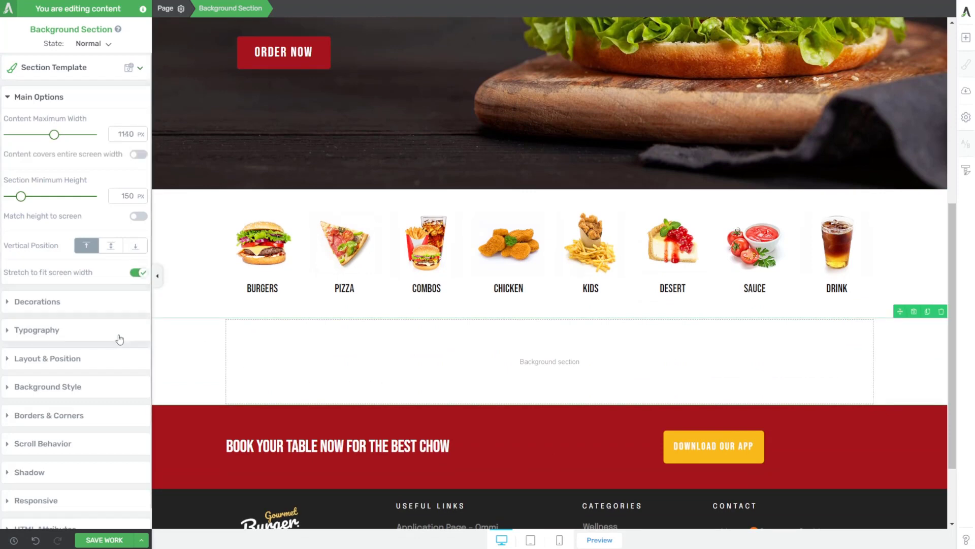
Add the media library image 4-2346237347834.jpg as the new section's background image layer, displayed as Cover.
{"action": "left_click", "coordinate": [38, 390]}
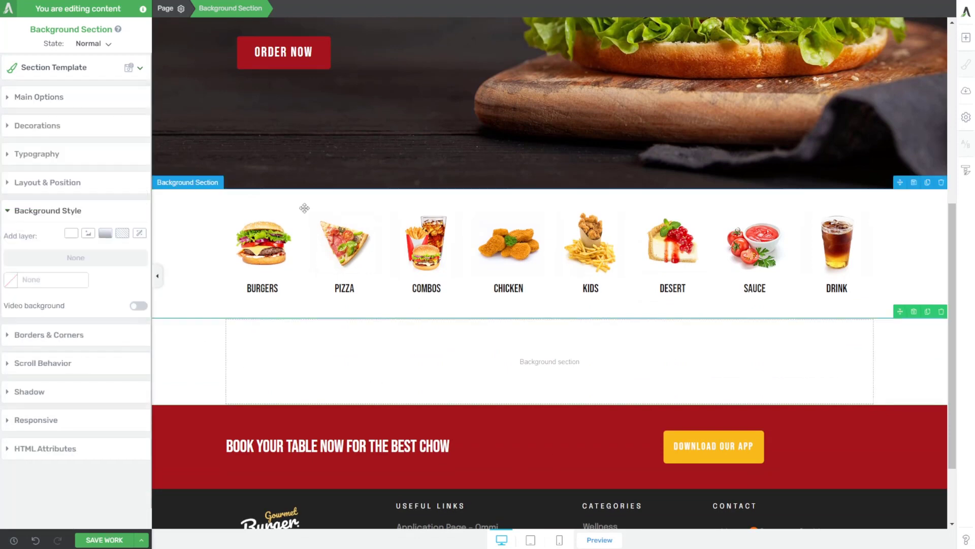
{"action": "left_click", "coordinate": [87, 237]}
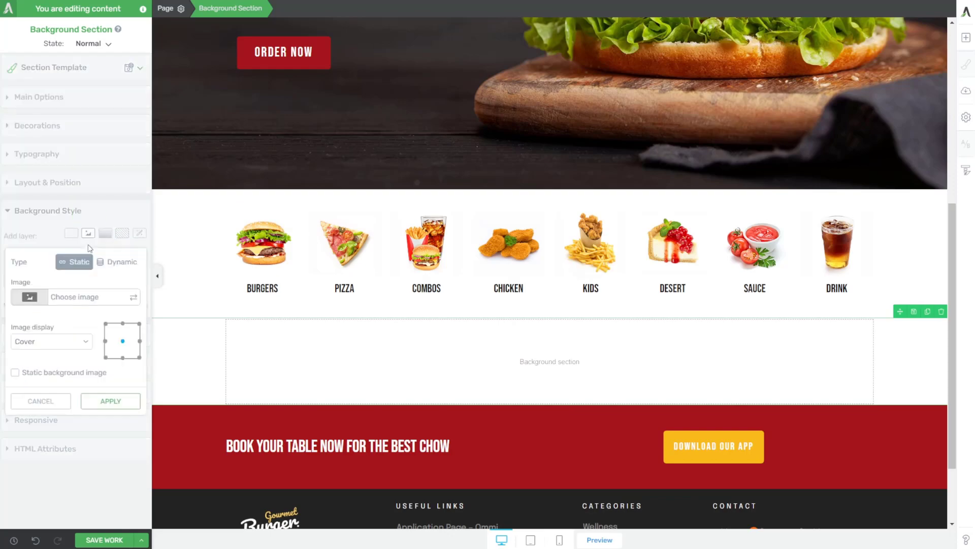
{"action": "left_click", "coordinate": [130, 298]}
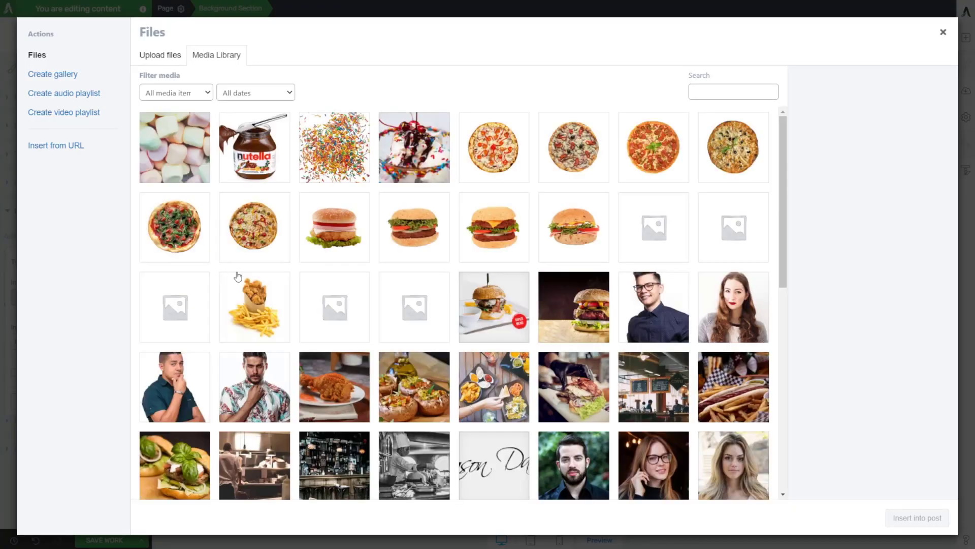
{"action": "scroll", "coordinate": [374, 354], "scroll_direction": "down", "scroll_amount": 6}
{"action": "left_click", "coordinate": [488, 300]}
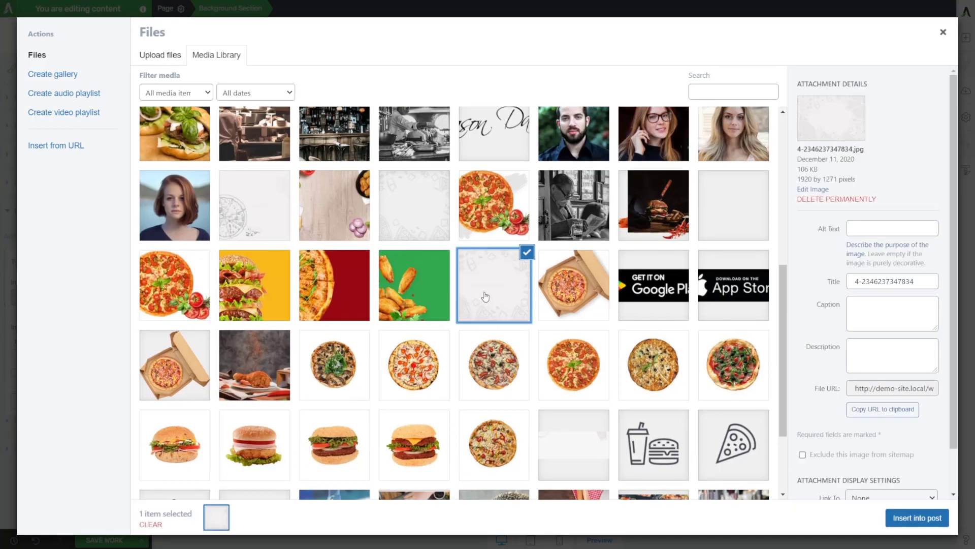
{"action": "left_click", "coordinate": [917, 518]}
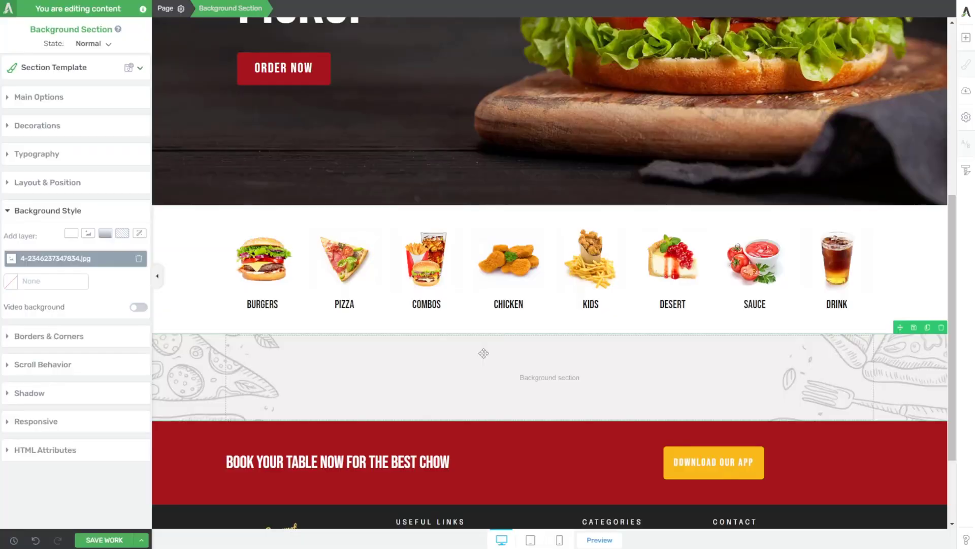
Make the new section's background image static so it stays fixed while scrolling, and apply the change.
{"action": "left_click", "coordinate": [43, 259]}
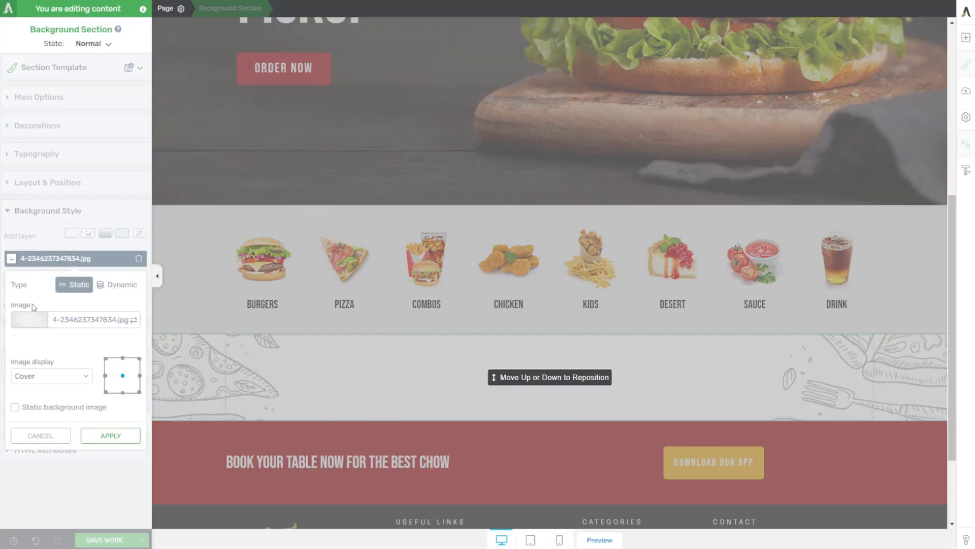
{"action": "left_click", "coordinate": [38, 408]}
{"action": "scroll", "coordinate": [411, 333], "scroll_direction": "down", "scroll_amount": 3}
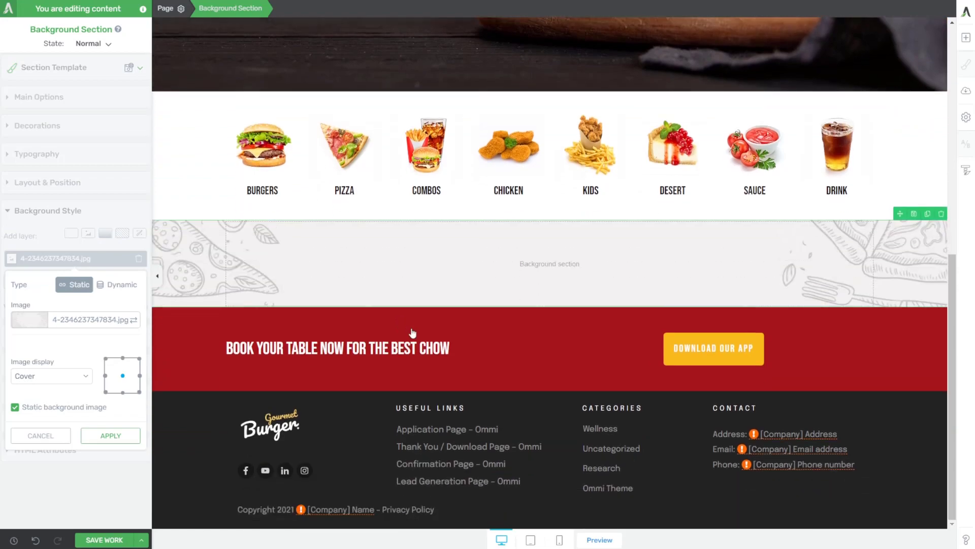
{"action": "scroll", "coordinate": [411, 333], "scroll_direction": "up", "scroll_amount": 6}
{"action": "scroll", "coordinate": [411, 333], "scroll_direction": "down", "scroll_amount": 2}
{"action": "scroll", "coordinate": [412, 334], "scroll_direction": "up", "scroll_amount": 2}
{"action": "scroll", "coordinate": [411, 333], "scroll_direction": "down", "scroll_amount": 5}
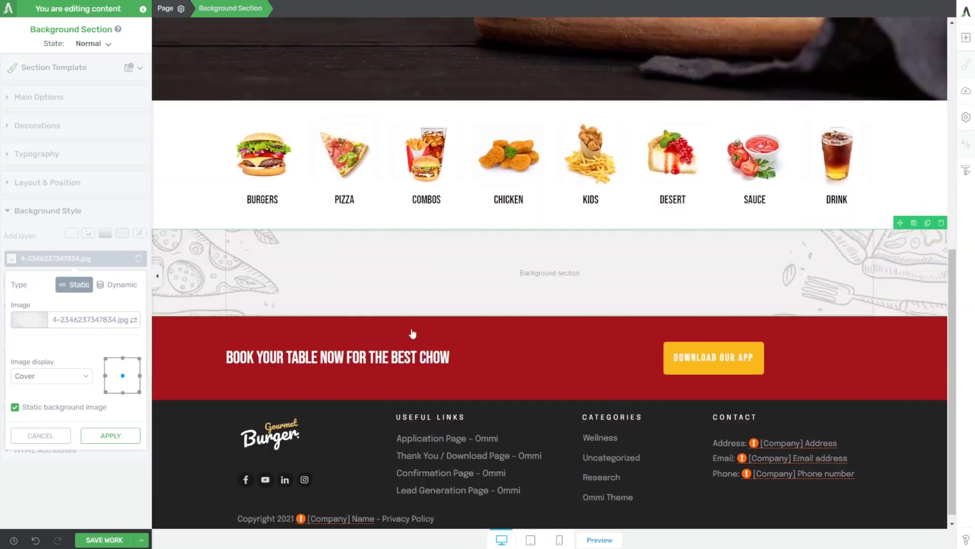
{"action": "scroll", "coordinate": [412, 331], "scroll_direction": "up", "scroll_amount": 2}
{"action": "left_click", "coordinate": [88, 435]}
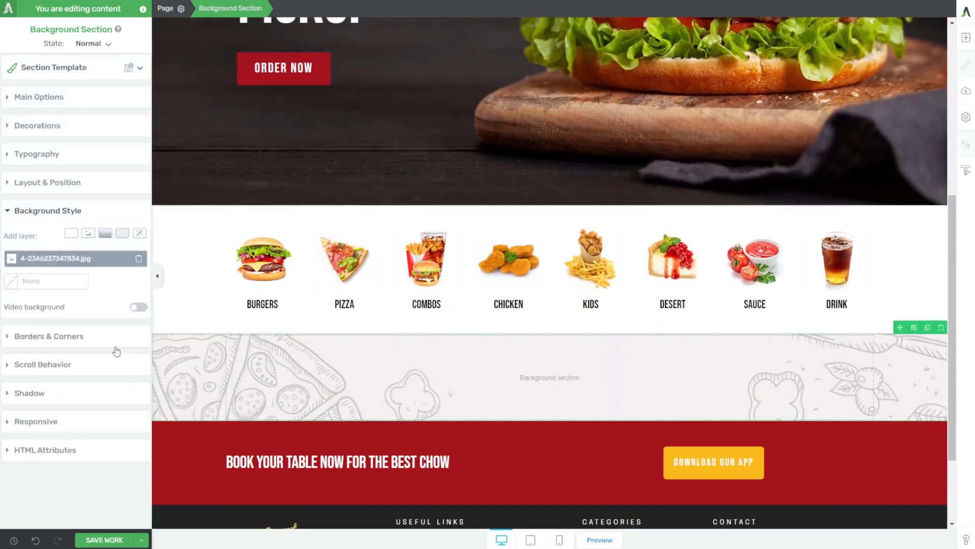
Set the patterned background section's minimum height to 472 px.
{"action": "left_click", "coordinate": [35, 102]}
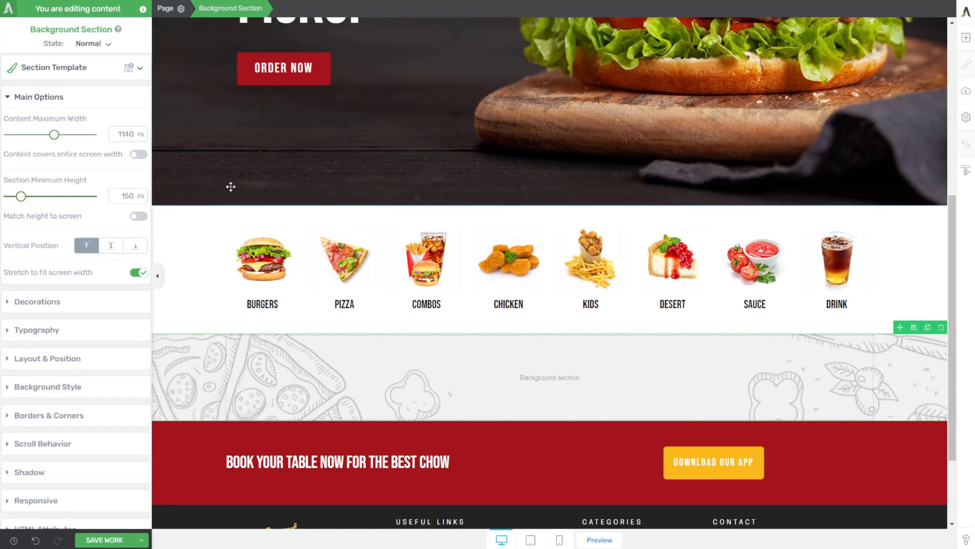
{"action": "left_click_drag", "start_coordinate": [20, 196], "coordinate": [48, 197]}
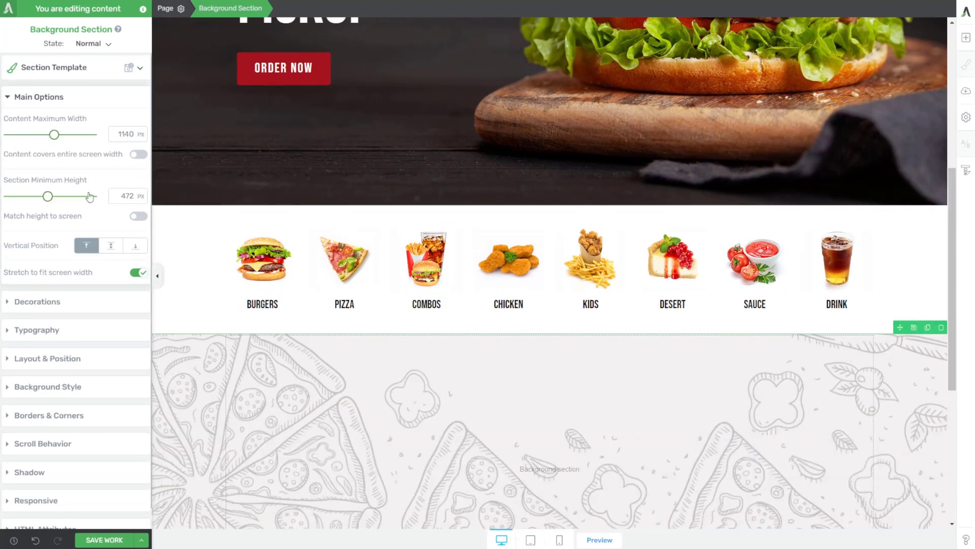
{"action": "scroll", "coordinate": [337, 153], "scroll_direction": "down", "scroll_amount": 4}
{"action": "scroll", "coordinate": [366, 181], "scroll_direction": "up", "scroll_amount": 2}
{"action": "scroll", "coordinate": [369, 183], "scroll_direction": "down", "scroll_amount": 1}
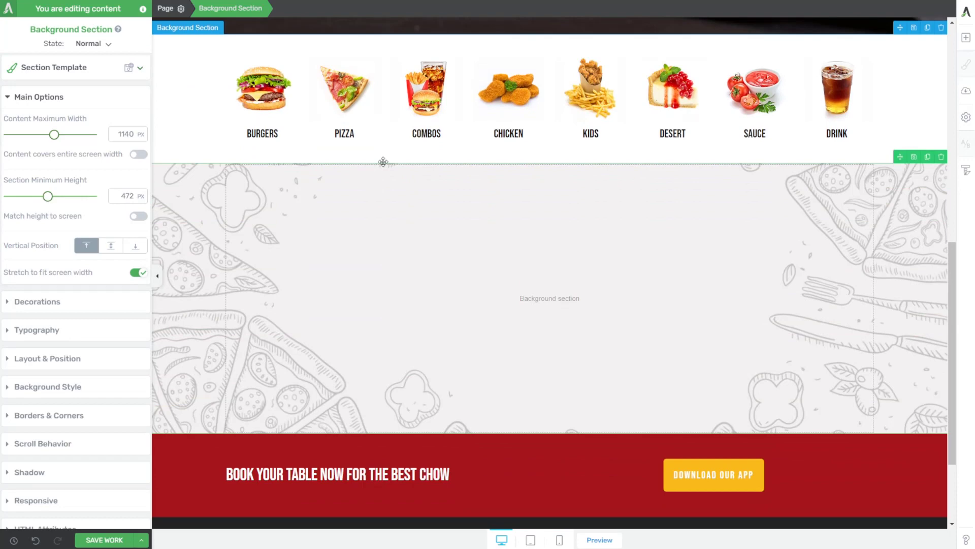
Insert a two-column layout into the patterned background section and centre the section's content vertically.
{"action": "left_click", "coordinate": [966, 38]}
{"action": "type", "text": "column"}
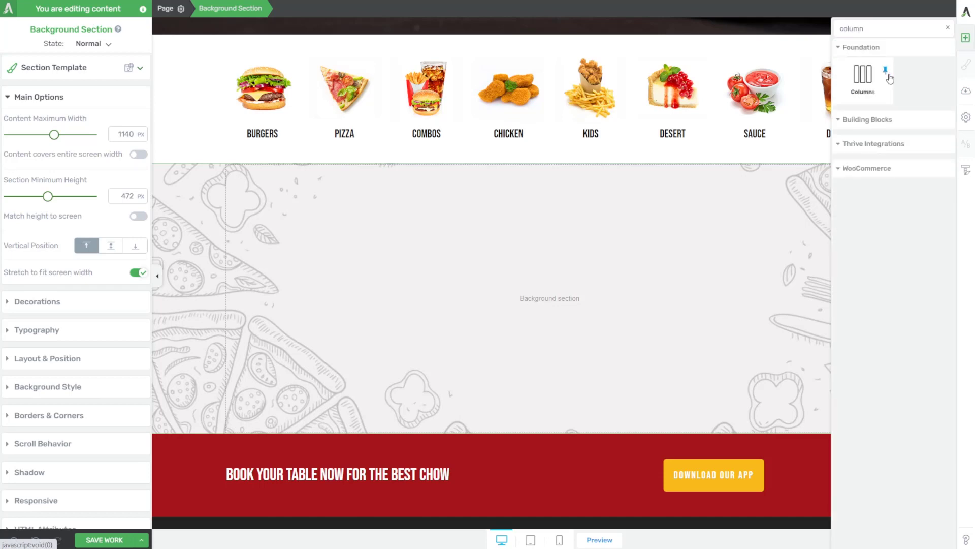
{"action": "left_click_drag", "start_coordinate": [889, 77], "coordinate": [550, 287]}
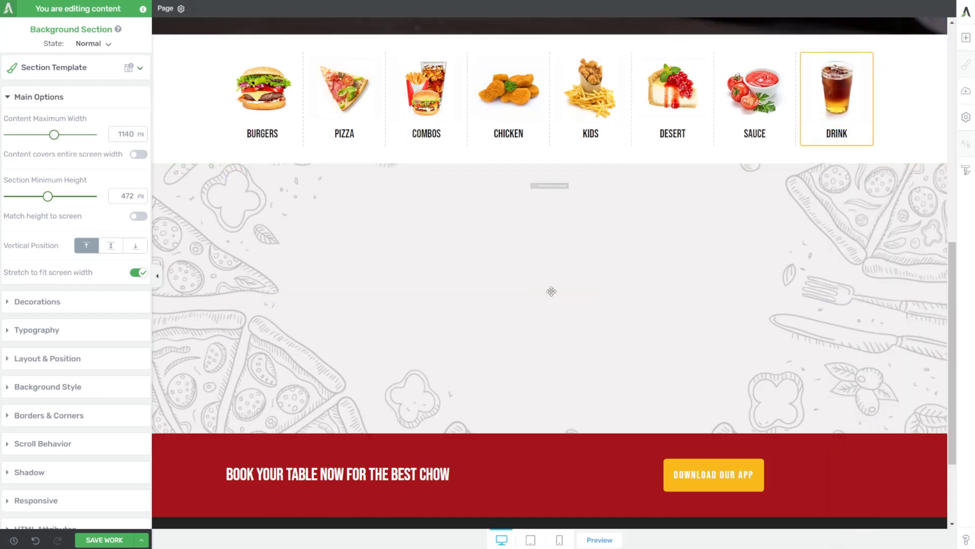
{"action": "left_click", "coordinate": [502, 220]}
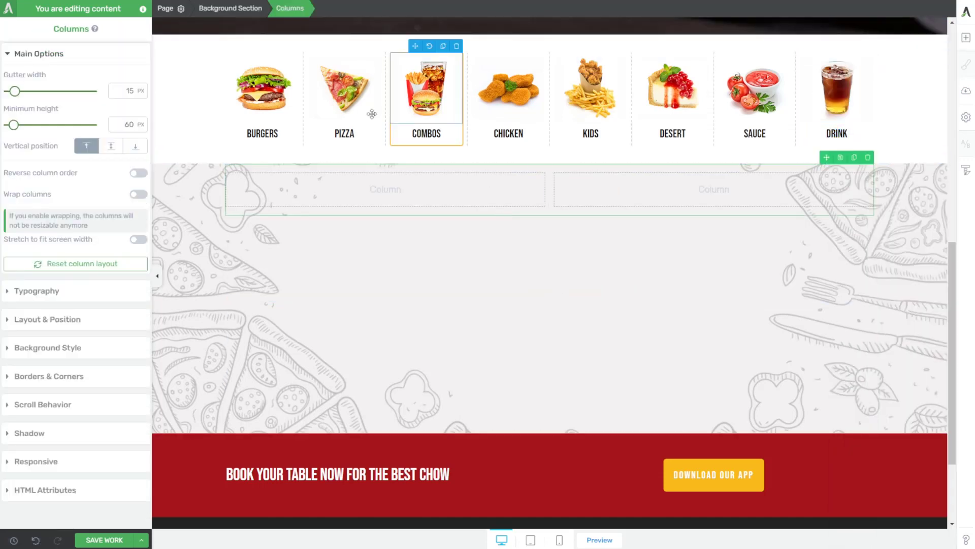
{"action": "left_click", "coordinate": [110, 245]}
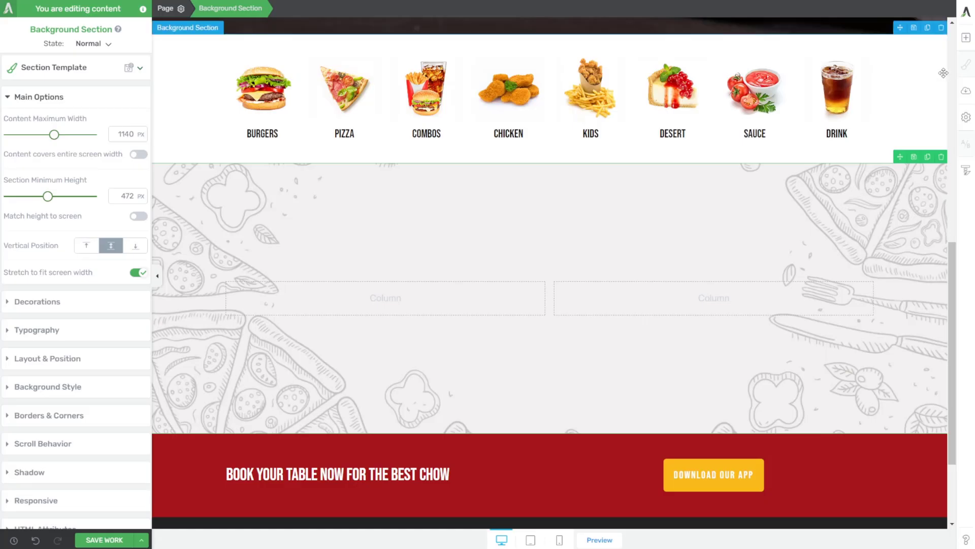
Insert a content box into the first column of the patterned section.
{"action": "left_click", "coordinate": [966, 37]}
{"action": "type", "text": "content"}
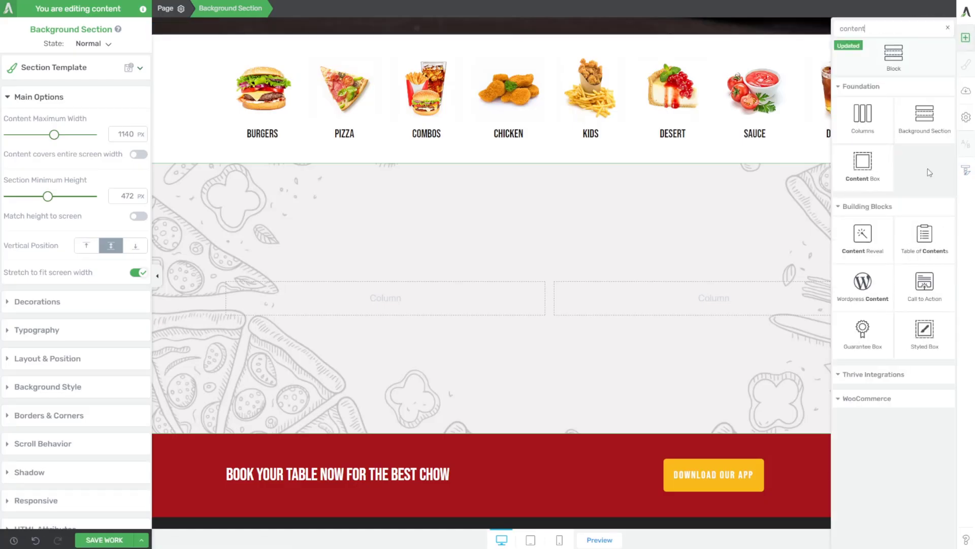
{"action": "left_click_drag", "start_coordinate": [863, 163], "coordinate": [409, 295]}
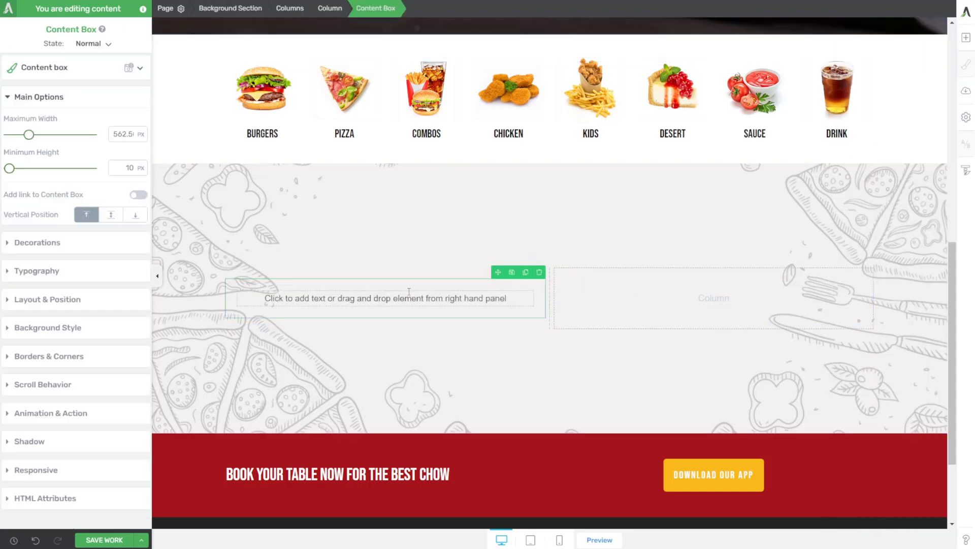
Set the content box's background color to the saved Lightning Yellow, #f9b91b, and apply it.
{"action": "left_click", "coordinate": [10, 330]}
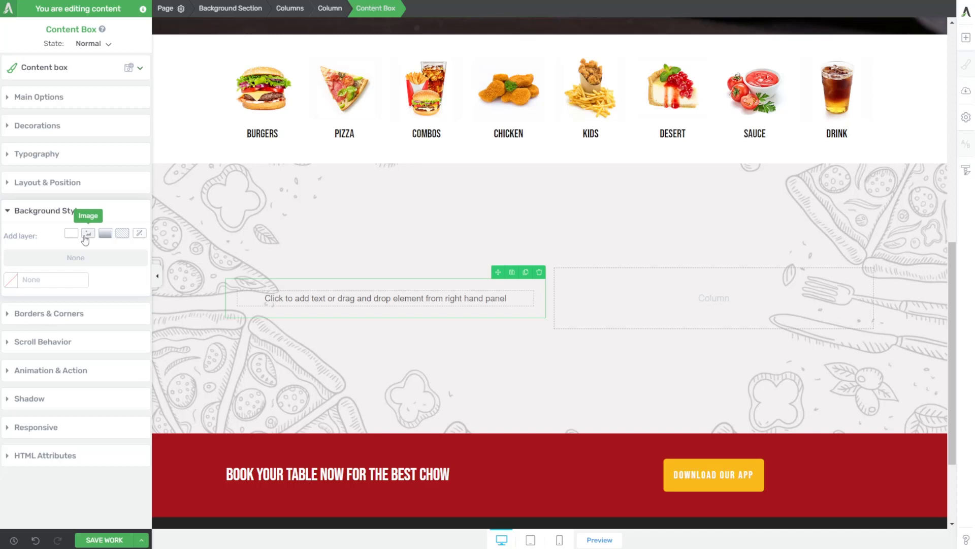
{"action": "left_click", "coordinate": [8, 284]}
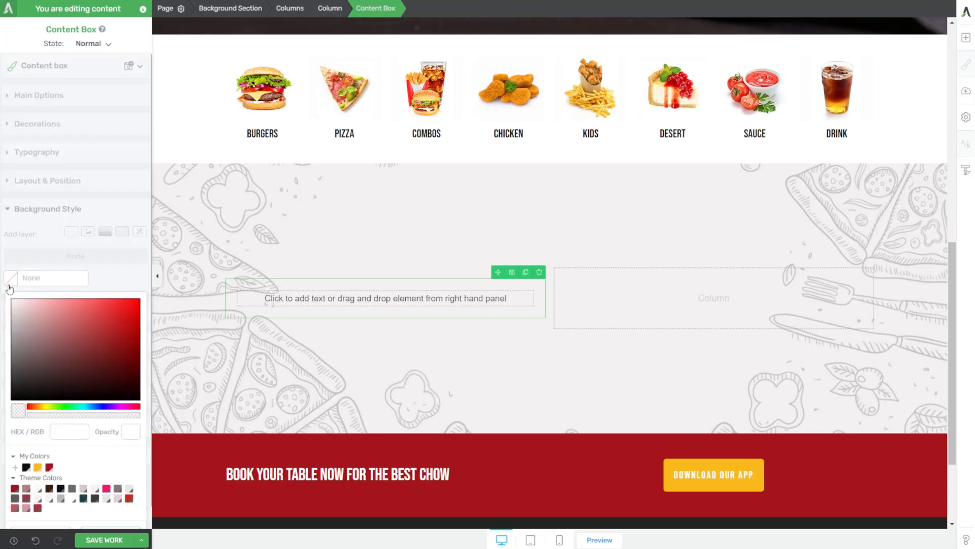
{"action": "left_click", "coordinate": [37, 447]}
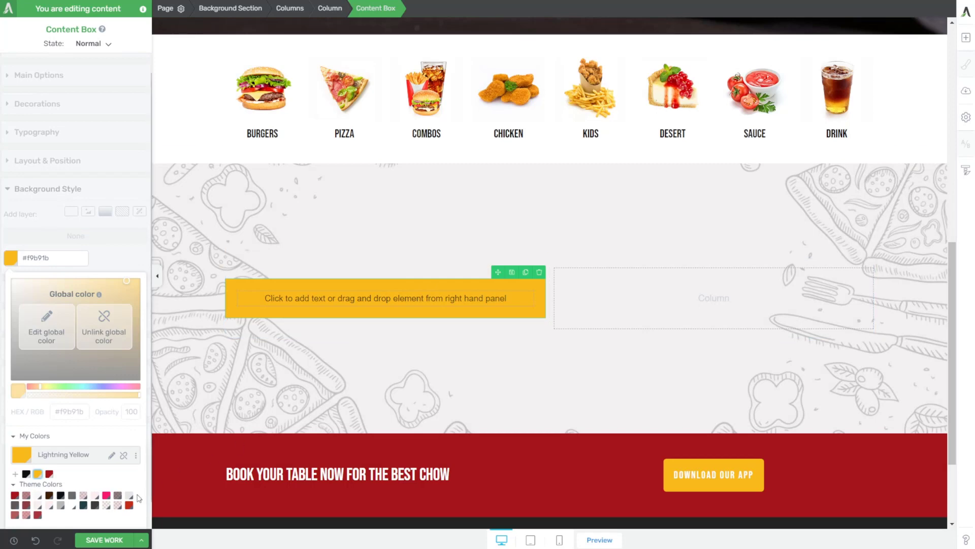
{"action": "scroll", "coordinate": [76, 406], "scroll_direction": "down", "scroll_amount": 1}
{"action": "left_click", "coordinate": [109, 513]}
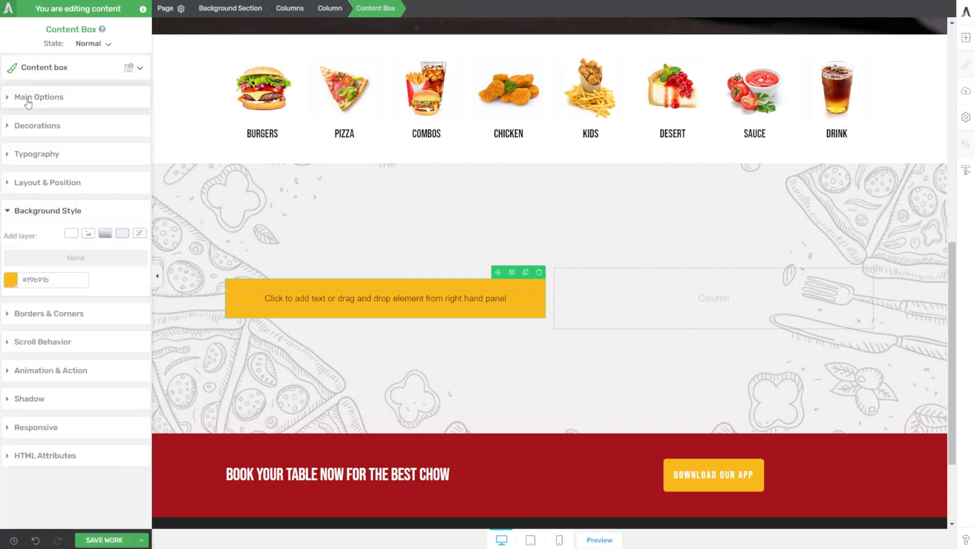
Add the burger image 6-e1607700582104.jpg as the content box's Cover background layer and set its minimum height to 444 px.
{"action": "left_click", "coordinate": [87, 235]}
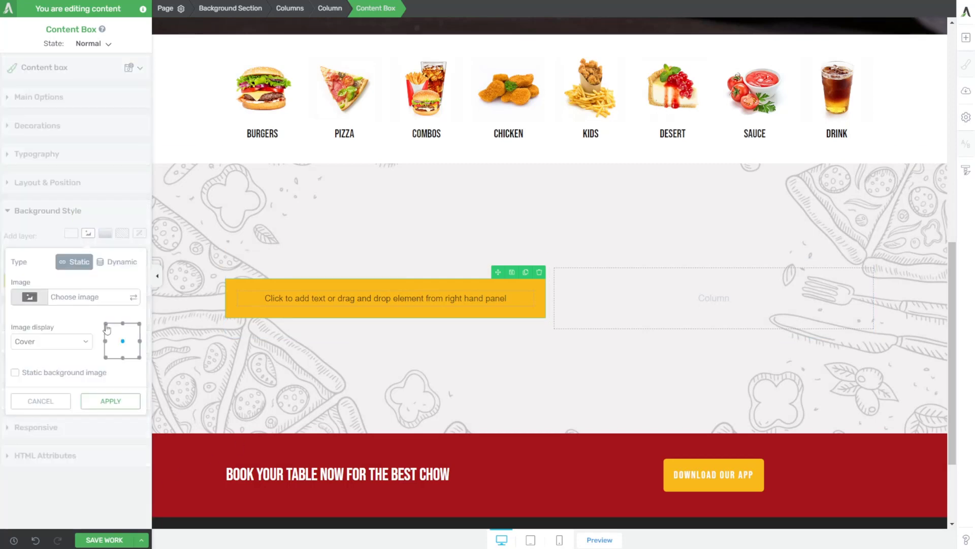
{"action": "left_click", "coordinate": [134, 303]}
{"action": "left_click", "coordinate": [207, 339]}
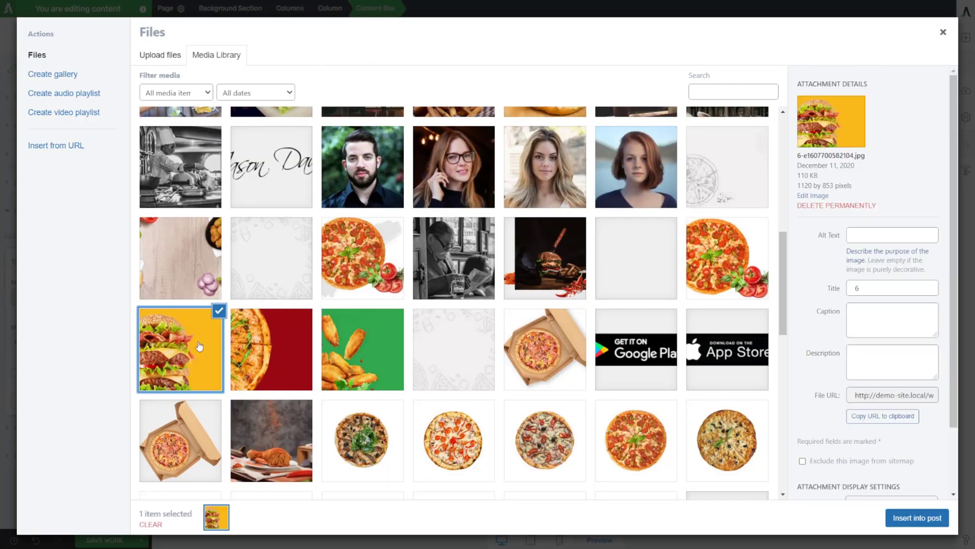
{"action": "left_click", "coordinate": [917, 518]}
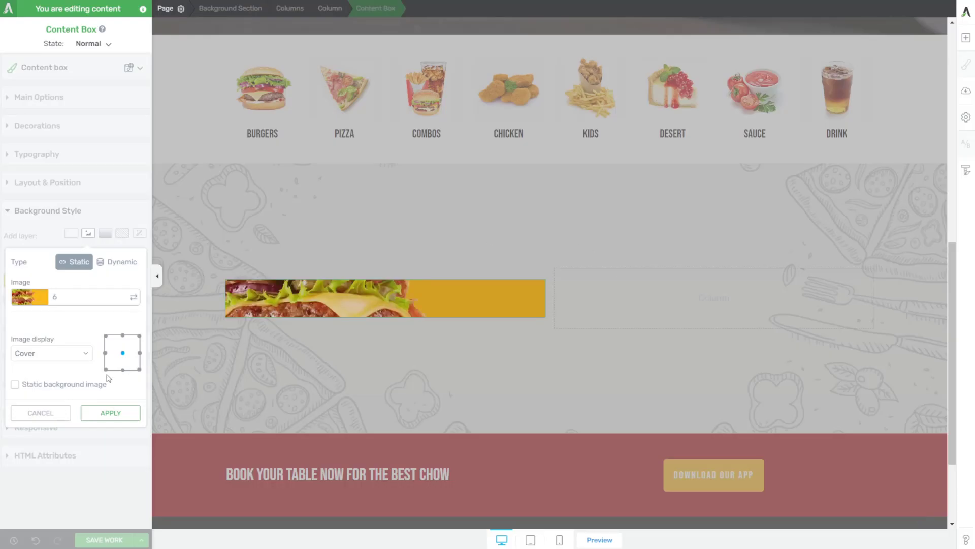
{"action": "left_click", "coordinate": [104, 413]}
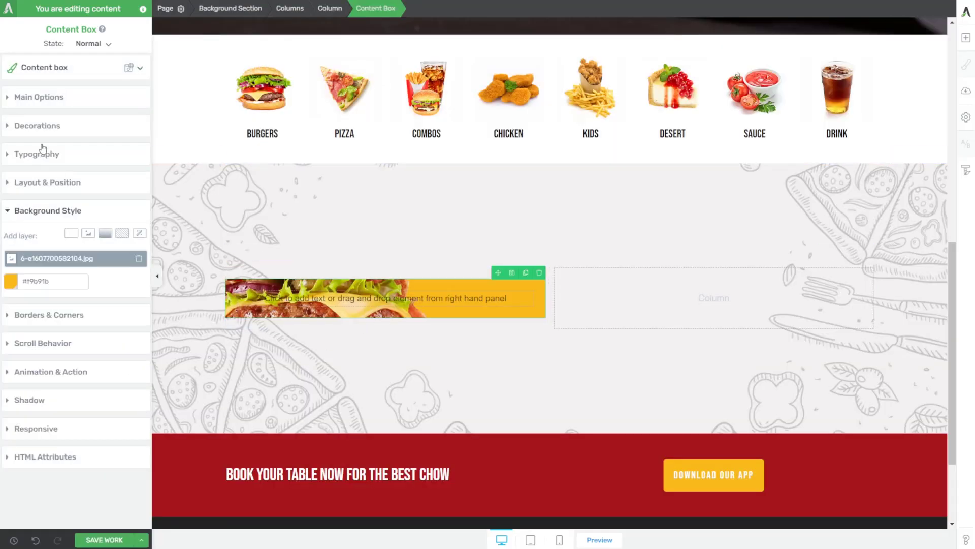
{"action": "left_click", "coordinate": [28, 98]}
{"action": "left_click_drag", "start_coordinate": [11, 169], "coordinate": [46, 185]}
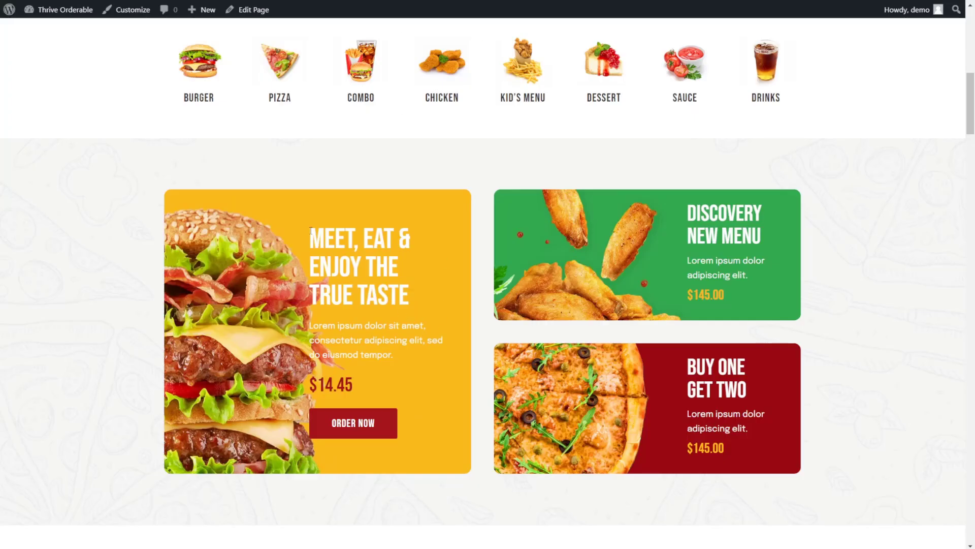
On the reference page, copy the heading "Meet, Eat & Enjoy the True Taste" and inspect its font, size and color.
{"action": "left_click_drag", "start_coordinate": [310, 230], "coordinate": [409, 300]}
{"action": "key", "text": "ctrl+c"}
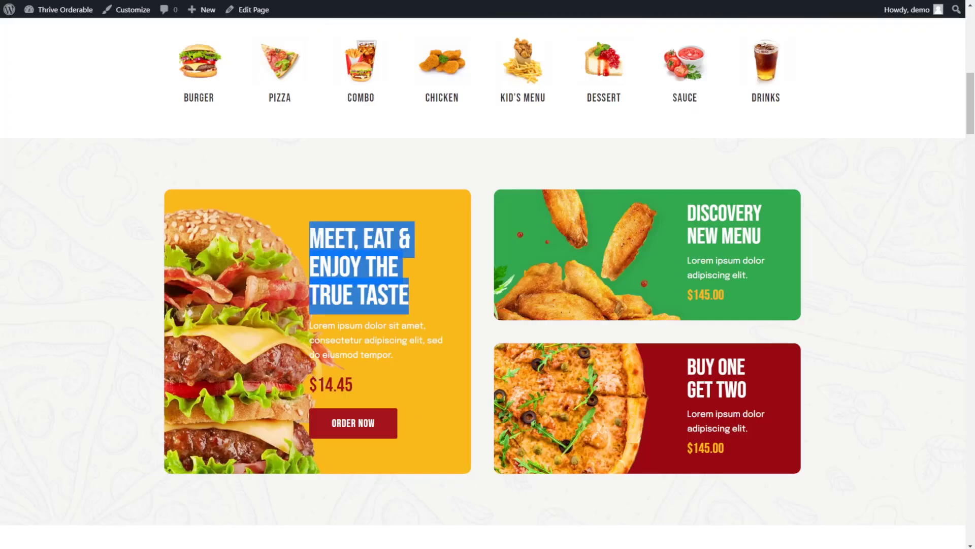
{"action": "left_click", "coordinate": [846, 72]}
{"action": "mouse_move", "coordinate": [320, 240]}
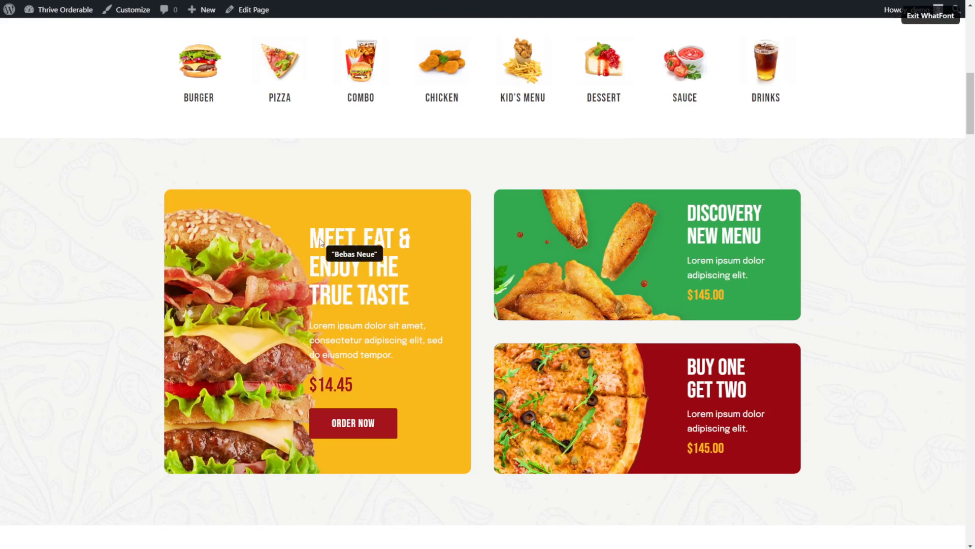
{"action": "left_click_drag", "start_coordinate": [320, 240], "coordinate": [358, 287]}
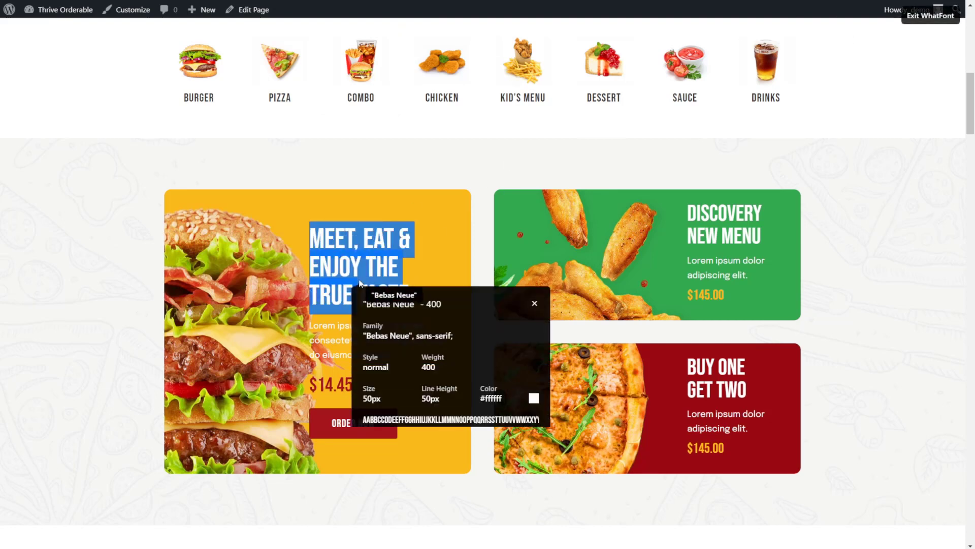
{"action": "left_click", "coordinate": [534, 303]}
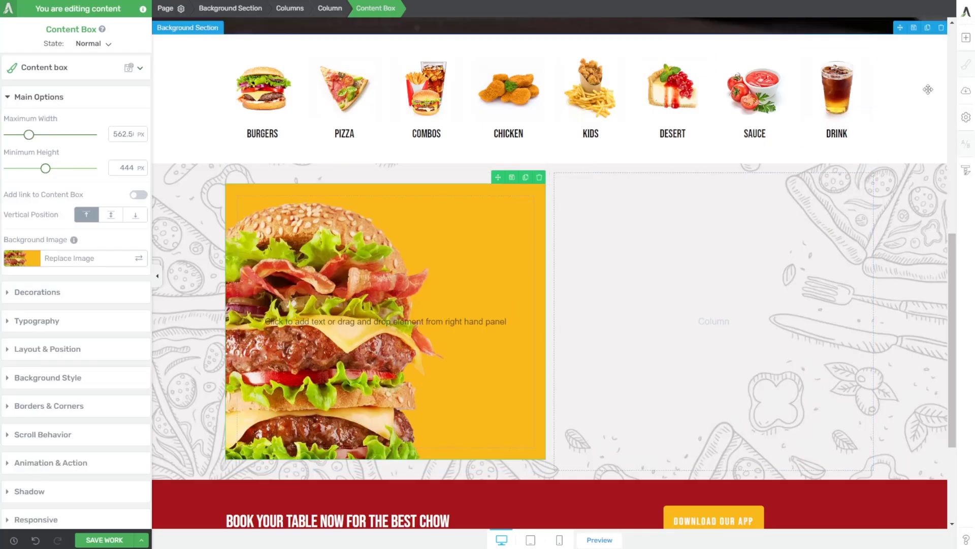
Insert a text element into the yellow burger box and paste the copied heading "Meet, Eat & Enjoy the True Taste".
{"action": "left_click", "coordinate": [966, 37]}
{"action": "type", "text": "text"}
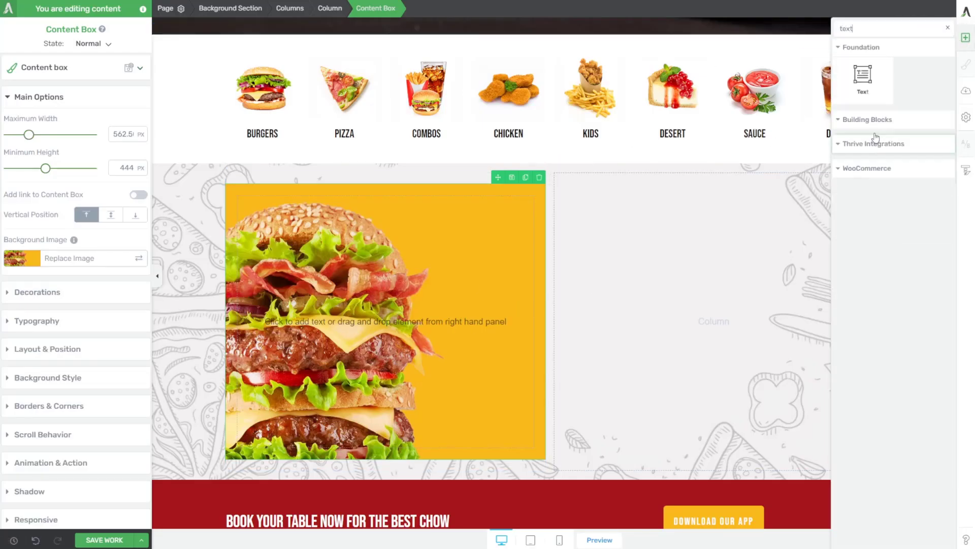
{"action": "left_click_drag", "start_coordinate": [862, 76], "coordinate": [410, 280]}
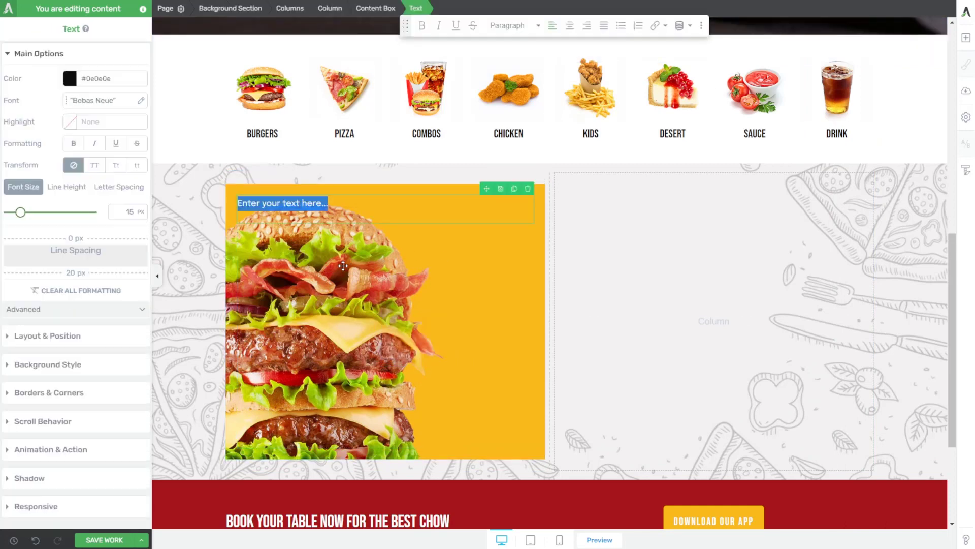
{"action": "key", "text": "ctrl+v"}
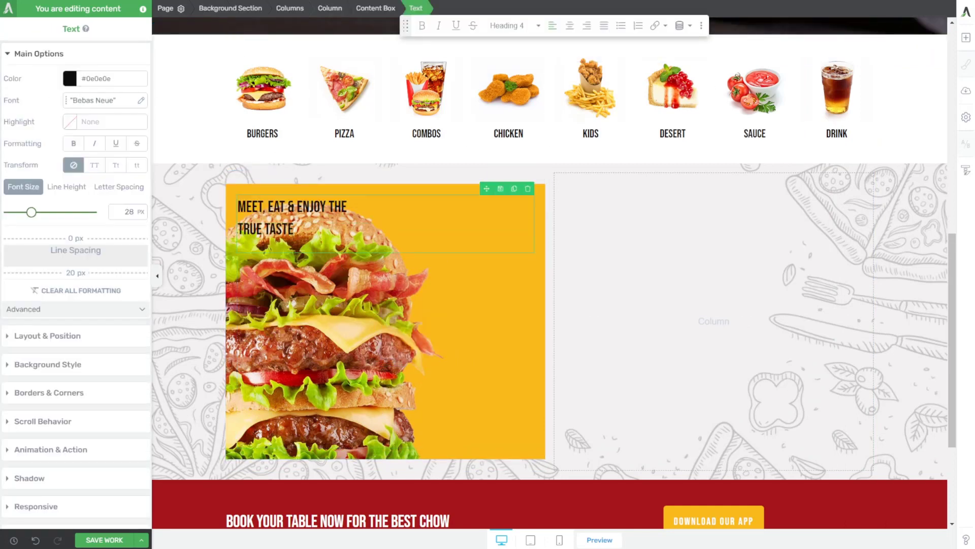
Keep the pasted heading as Heading 4, set its font size to 50 px and its bottom line spacing to 0 px.
{"action": "left_click", "coordinate": [525, 28]}
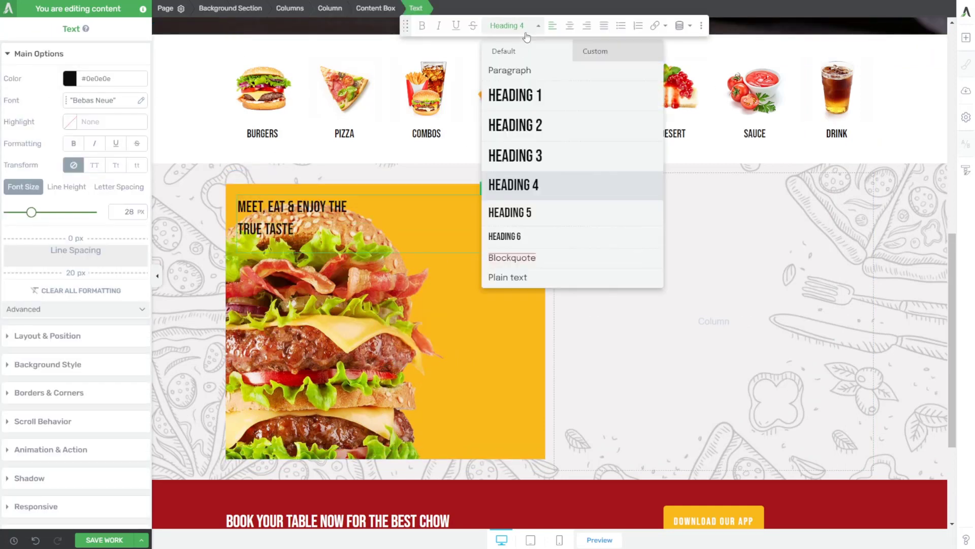
{"action": "left_click", "coordinate": [525, 28]}
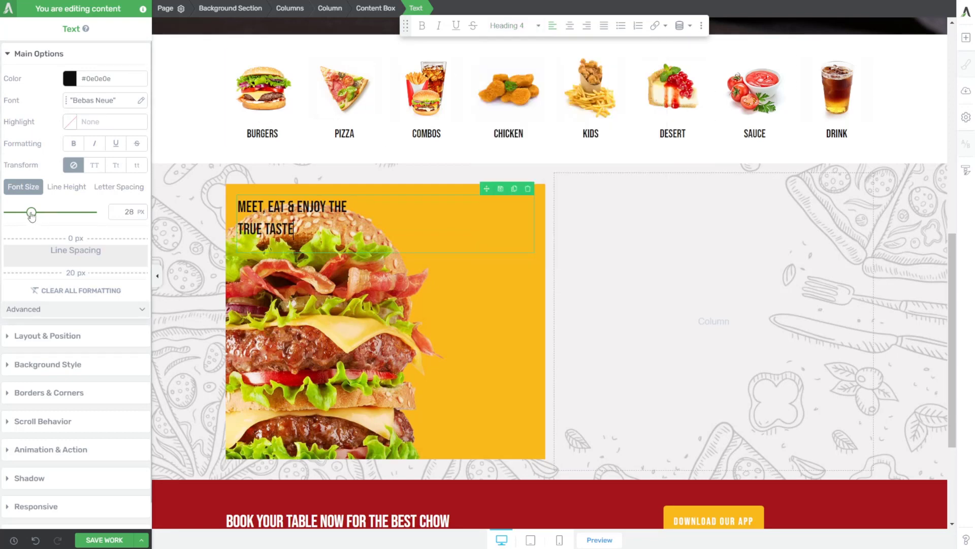
{"action": "left_click_drag", "start_coordinate": [31, 212], "coordinate": [50, 212]}
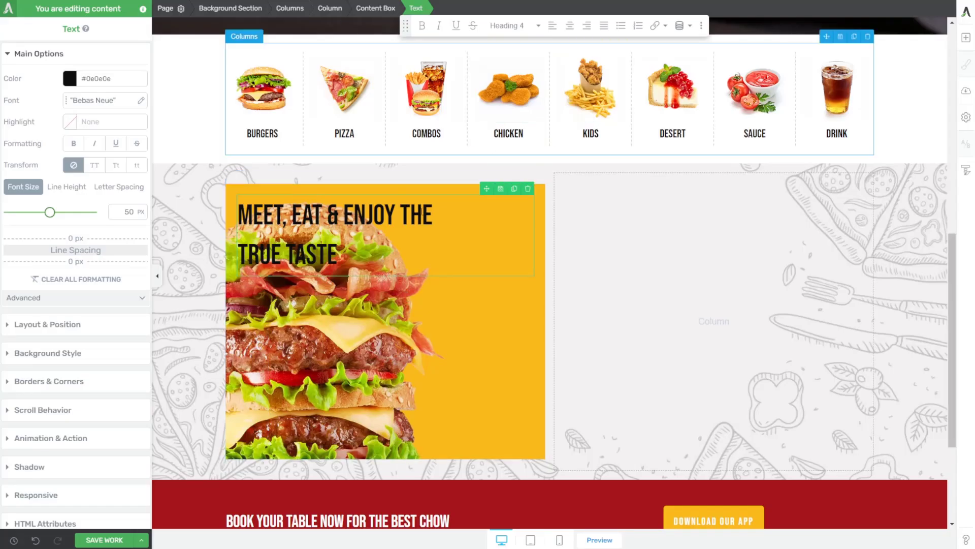
Insert a second content box inside the yellow burger box and move the heading text into it.
{"action": "left_click", "coordinate": [966, 37]}
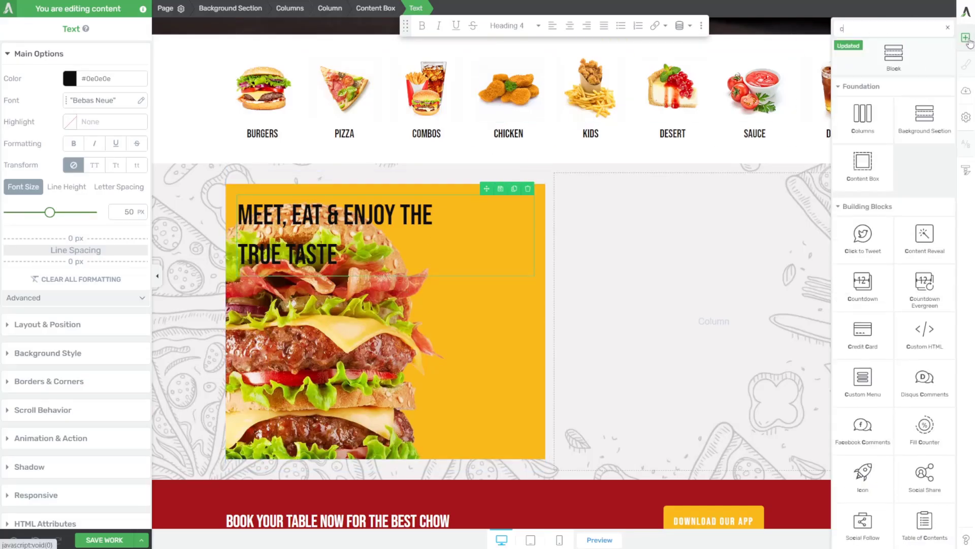
{"action": "left_click_drag", "start_coordinate": [856, 58], "coordinate": [400, 225]}
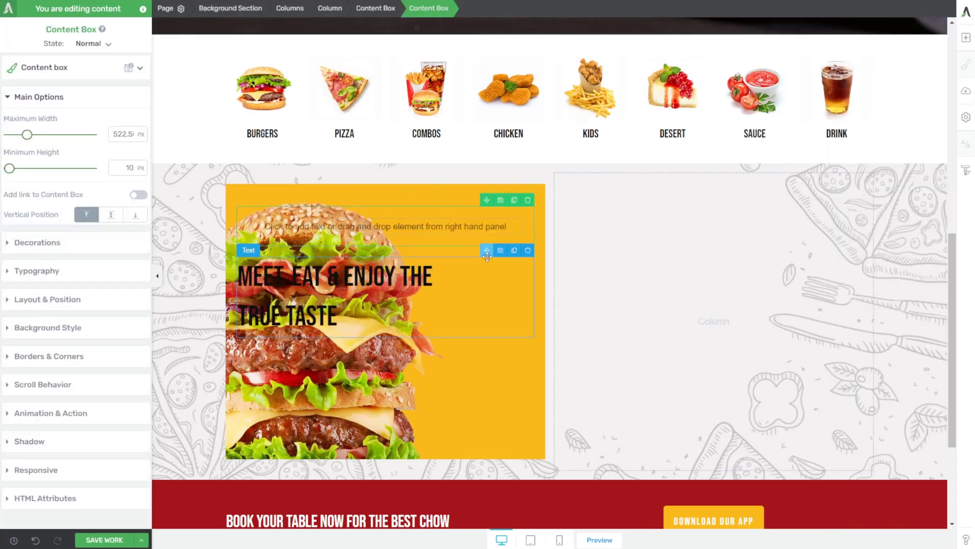
{"action": "left_click_drag", "start_coordinate": [487, 257], "coordinate": [407, 223]}
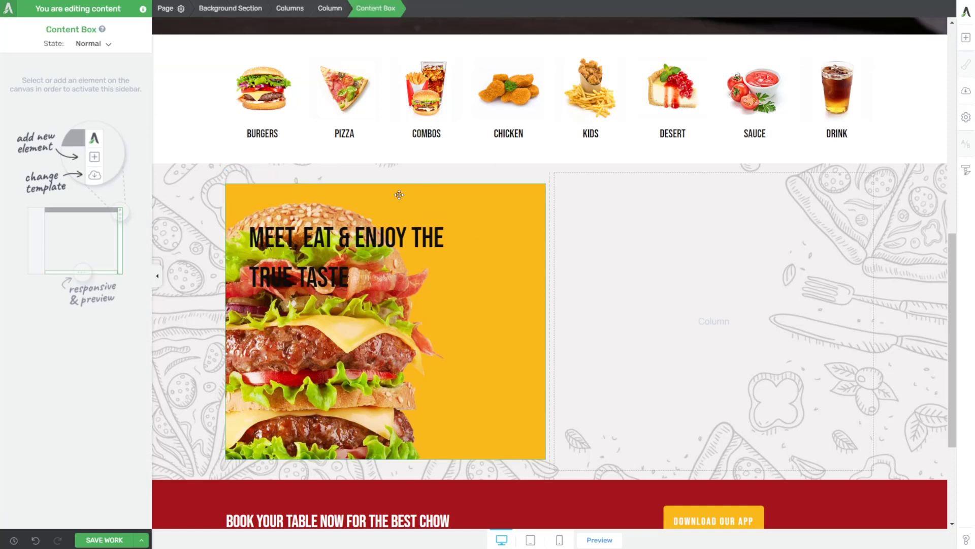
Set the yellow burger box's typography color to white, #ffffff, and apply it.
{"action": "left_click", "coordinate": [399, 194]}
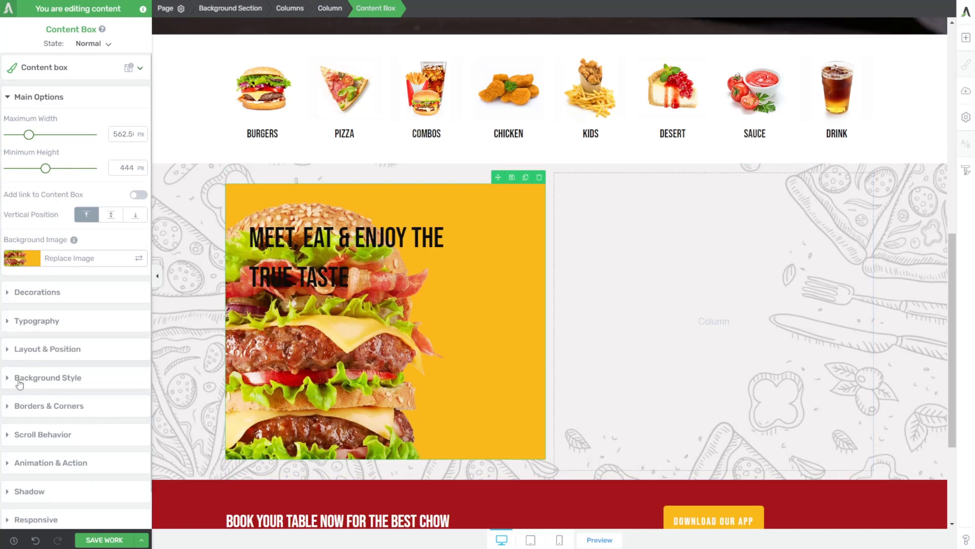
{"action": "left_click", "coordinate": [15, 321]}
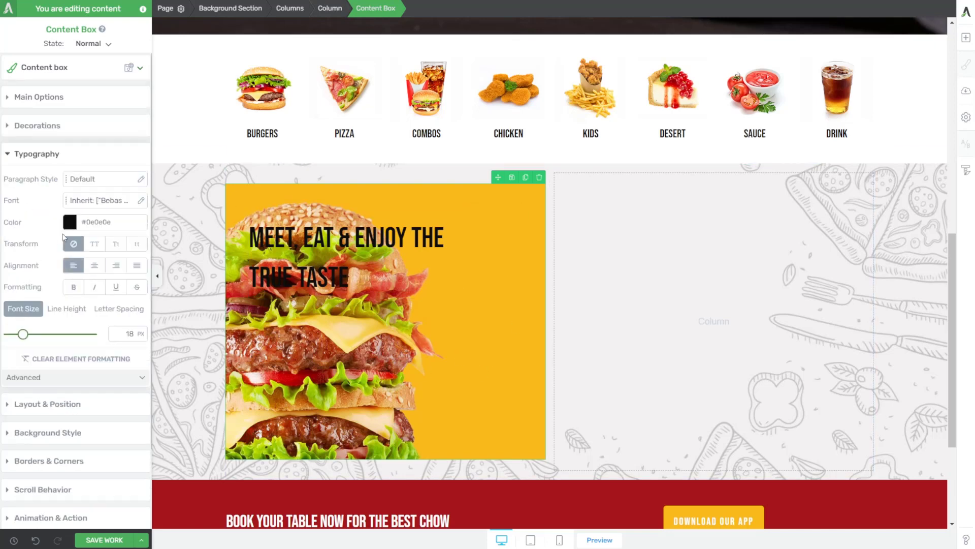
{"action": "left_click", "coordinate": [69, 222]}
{"action": "left_click_drag", "start_coordinate": [63, 258], "coordinate": [11, 241]}
{"action": "left_click", "coordinate": [117, 478]}
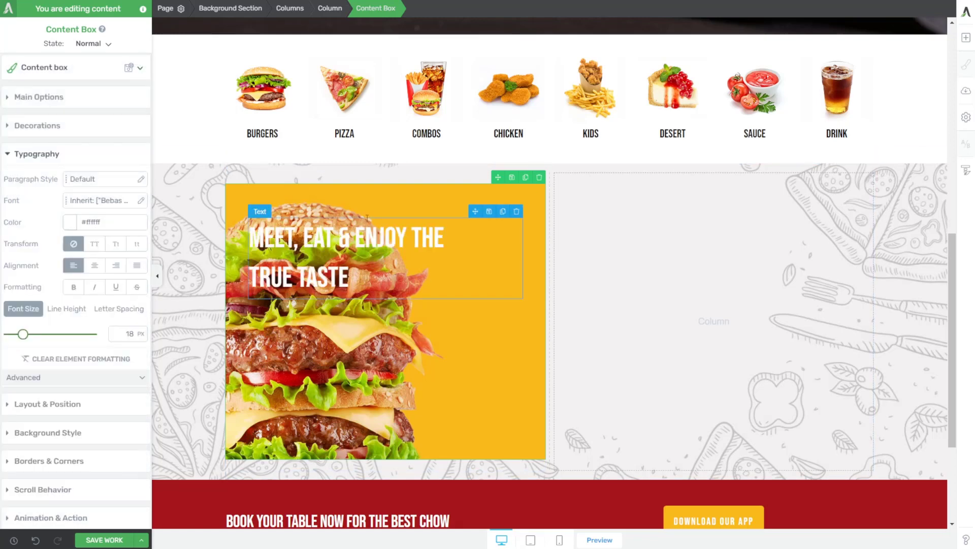
Set the inner content box's maximum width to 287 px and align it right within the yellow box.
{"action": "left_click", "coordinate": [488, 294]}
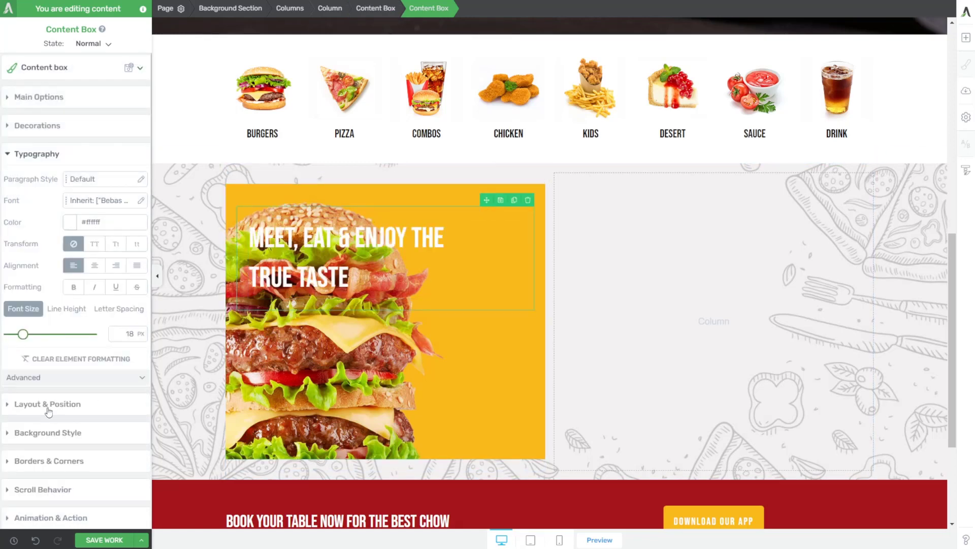
{"action": "left_click", "coordinate": [34, 99]}
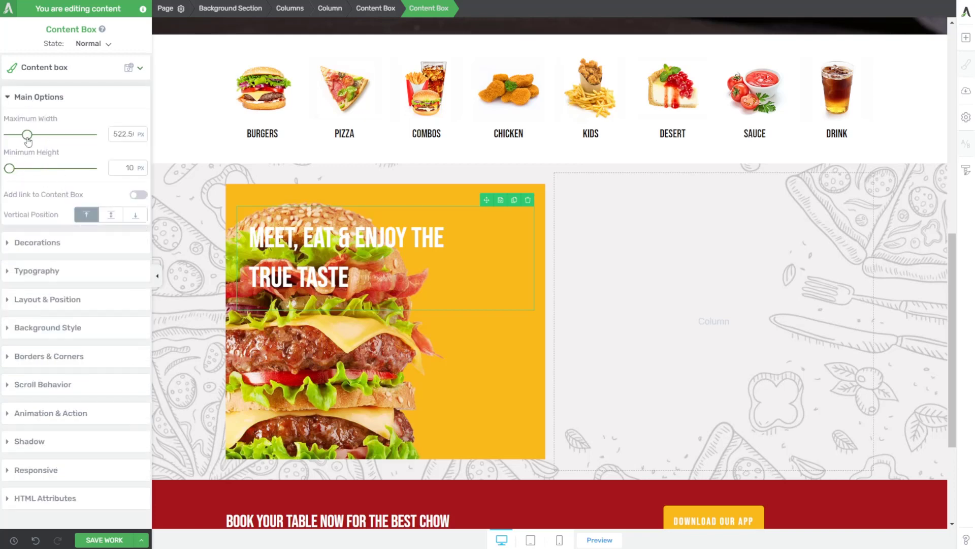
{"action": "left_click_drag", "start_coordinate": [28, 141], "coordinate": [18, 140]}
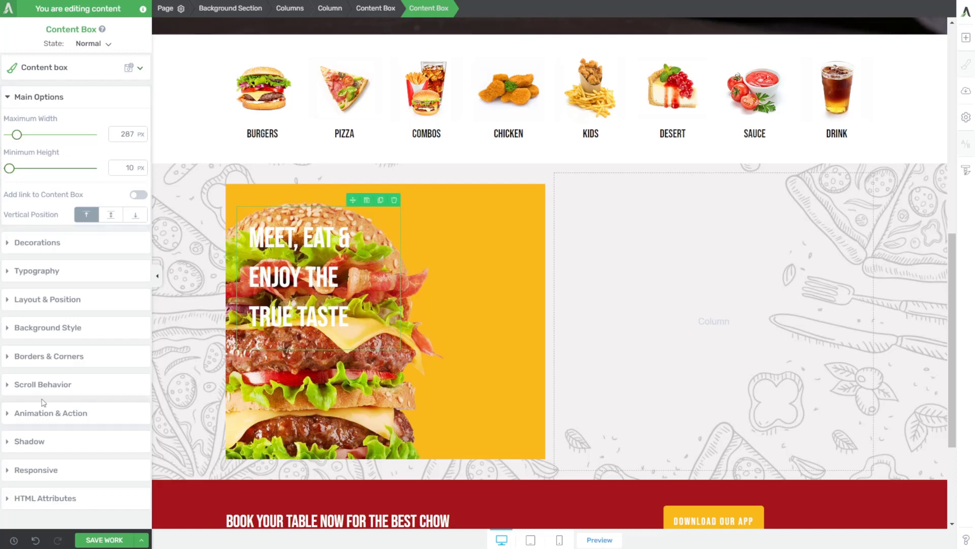
{"action": "left_click", "coordinate": [43, 304]}
{"action": "left_click", "coordinate": [135, 416]}
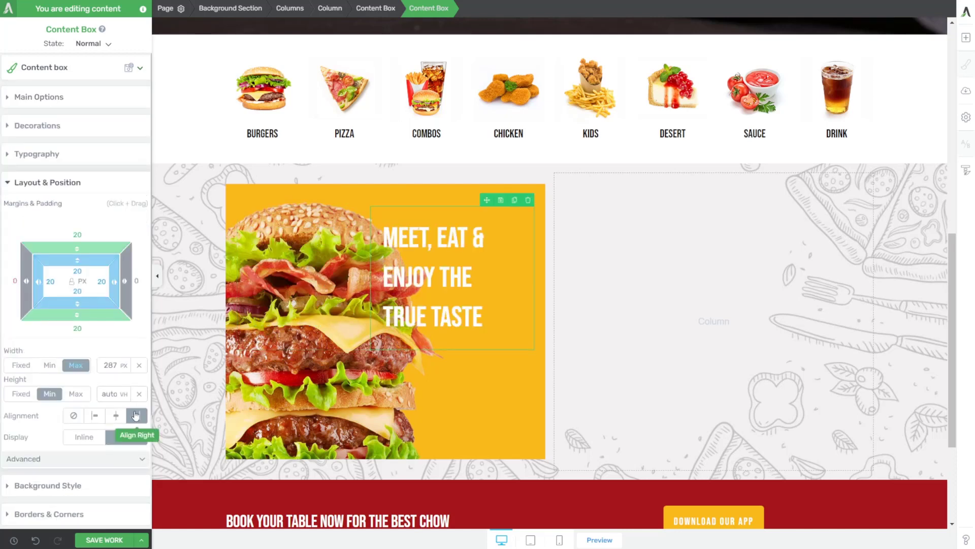
Open the yellow burger box's background image layer and try repositioning the burger image horizontally.
{"action": "left_click", "coordinate": [296, 322]}
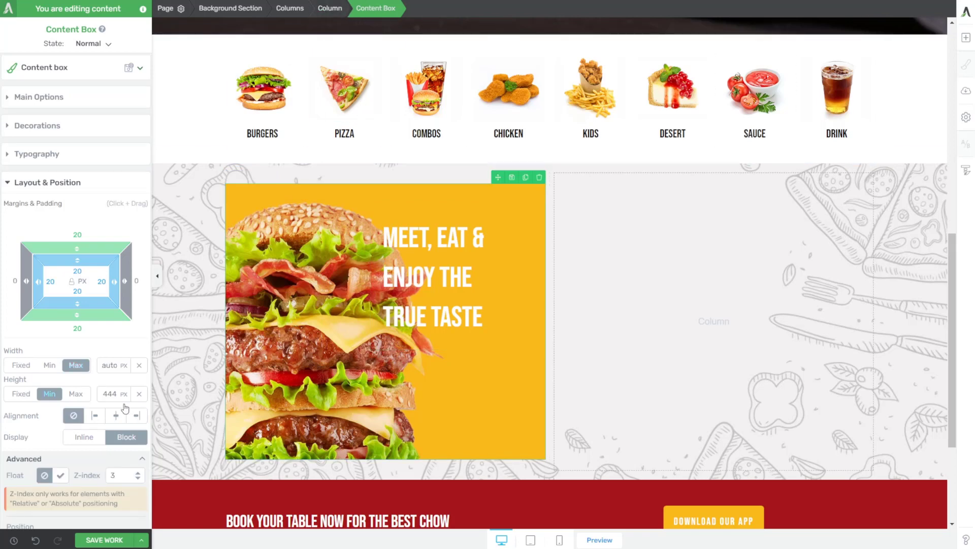
{"action": "scroll", "coordinate": [56, 196], "scroll_direction": "down", "scroll_amount": 6}
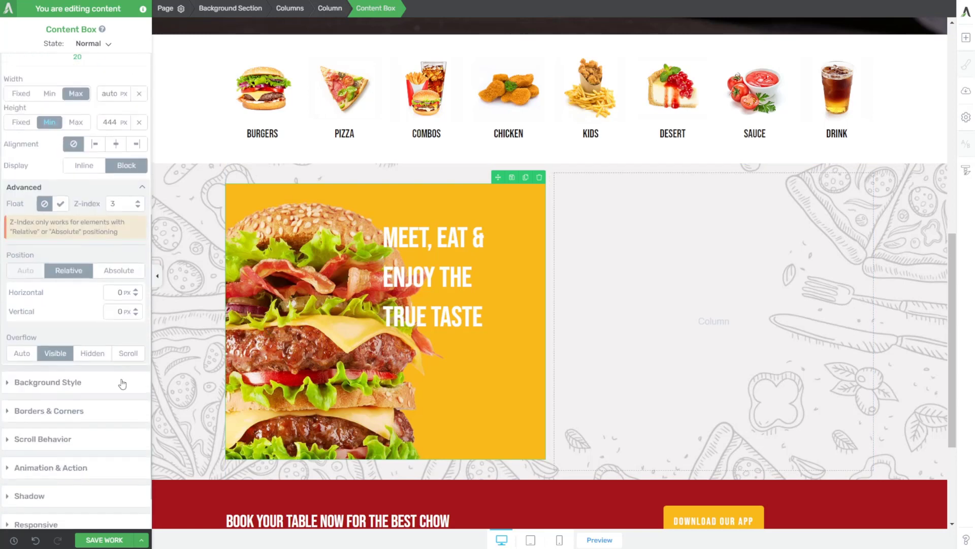
{"action": "left_click", "coordinate": [50, 370]}
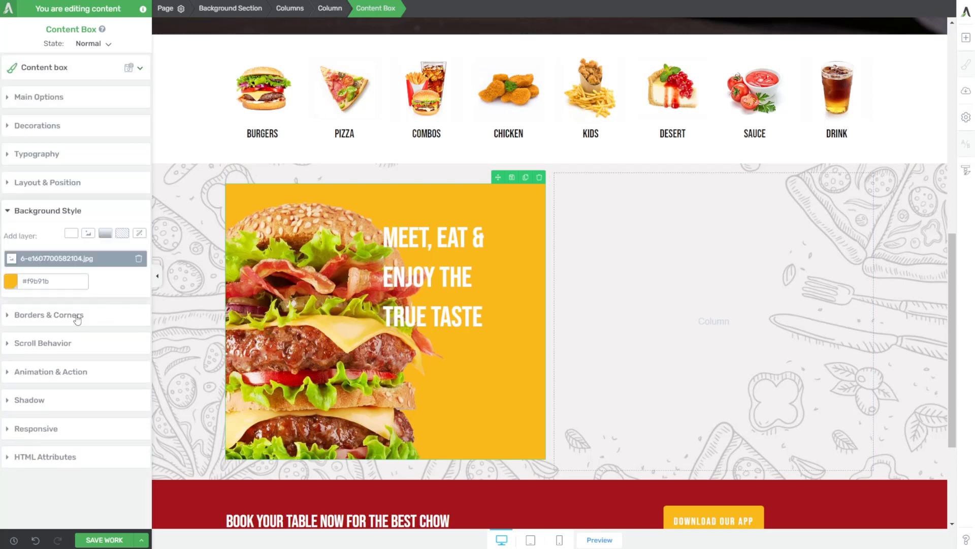
{"action": "left_click", "coordinate": [53, 261]}
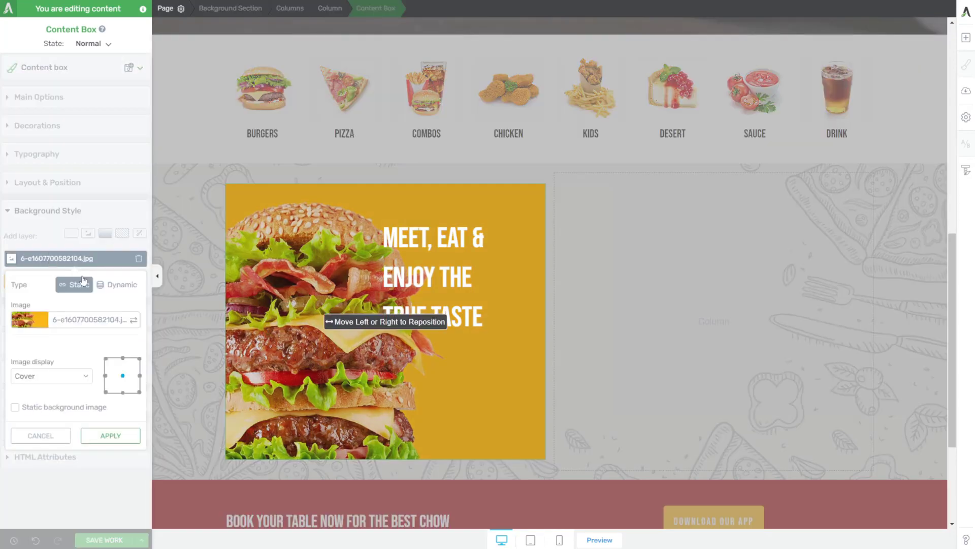
{"action": "left_click", "coordinate": [105, 377]}
{"action": "left_click", "coordinate": [140, 377]}
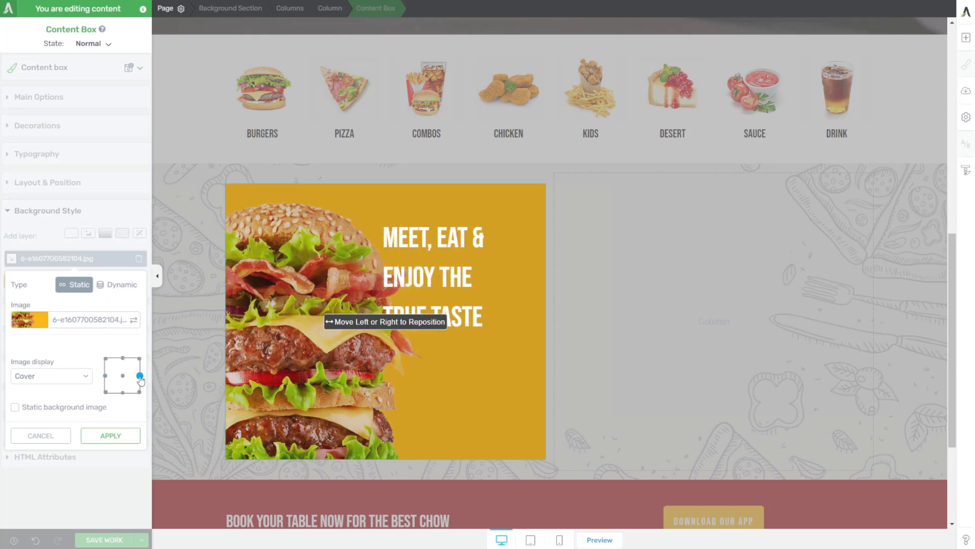
{"action": "left_click_drag", "start_coordinate": [263, 364], "coordinate": [244, 356]}
Set the burger background image display to Contain, position it against the yellow box's bottom edge and apply it.
{"action": "left_click", "coordinate": [51, 376]}
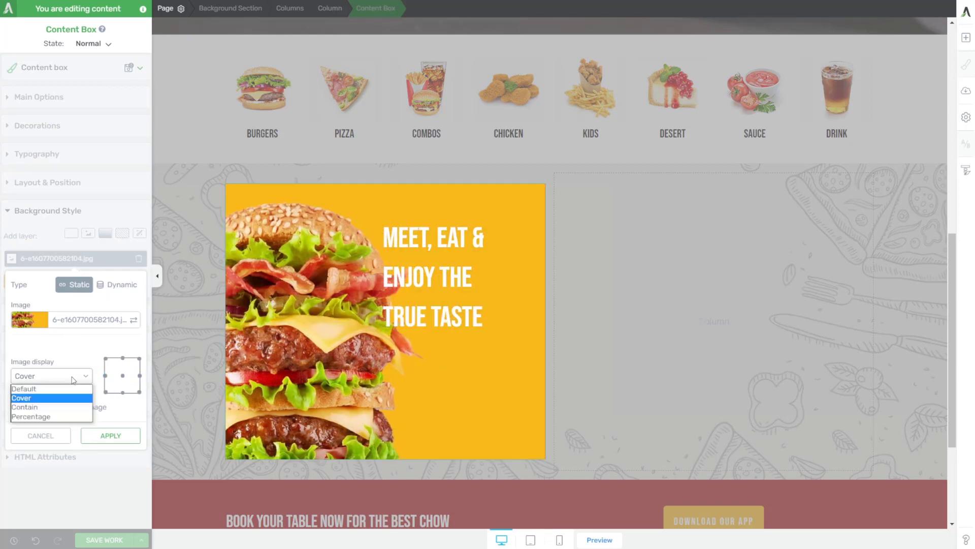
{"action": "left_click", "coordinate": [50, 389]}
{"action": "left_click", "coordinate": [76, 377]}
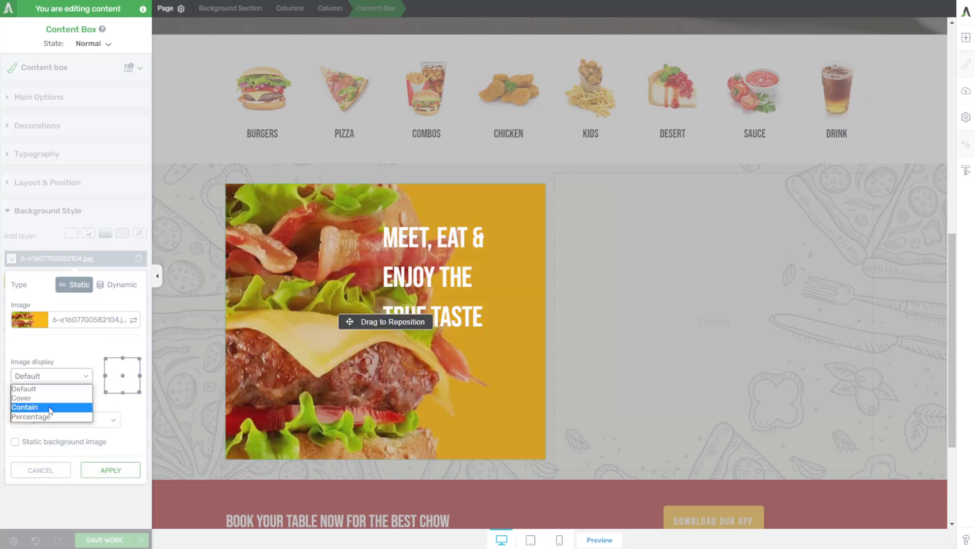
{"action": "left_click", "coordinate": [51, 406]}
{"action": "left_click_drag", "start_coordinate": [284, 347], "coordinate": [285, 363]}
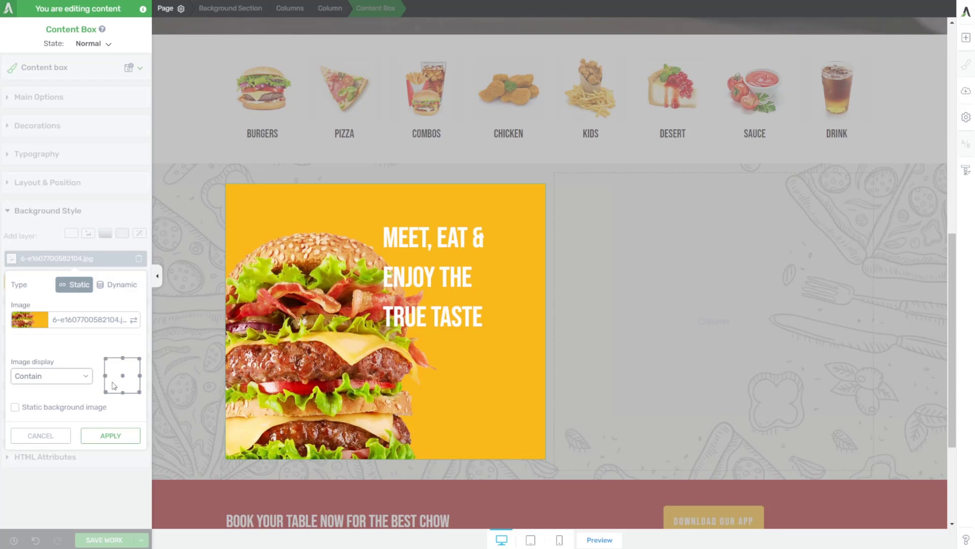
{"action": "left_click", "coordinate": [140, 376]}
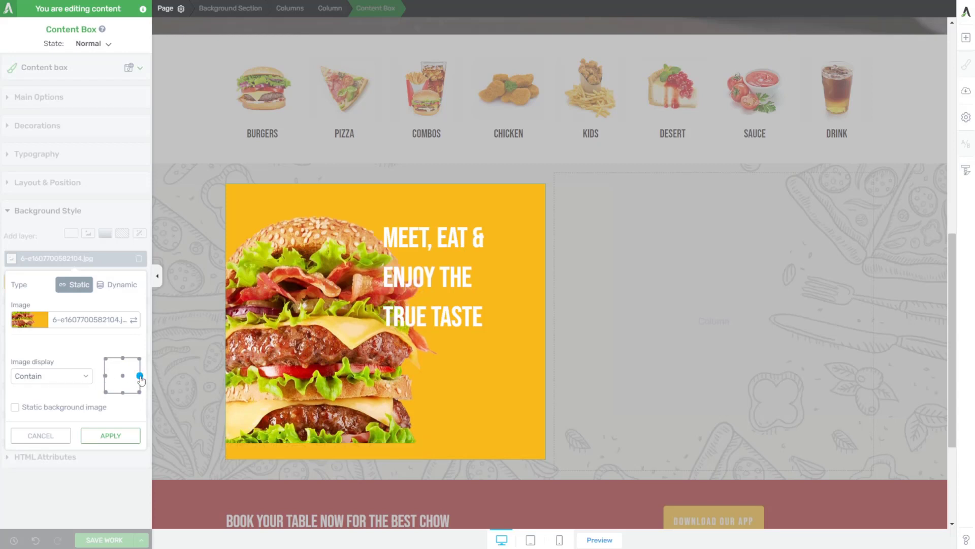
{"action": "left_click", "coordinate": [105, 376]}
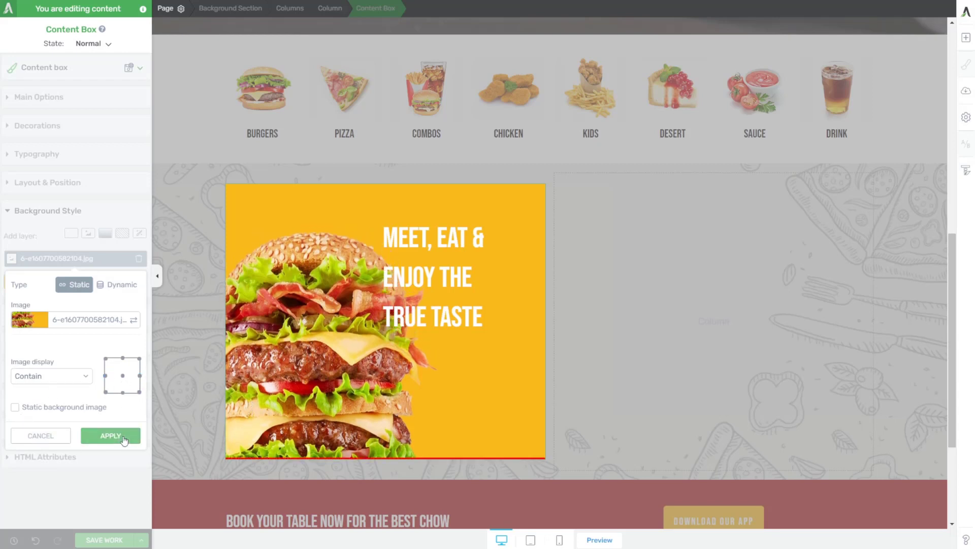
{"action": "left_click", "coordinate": [122, 437]}
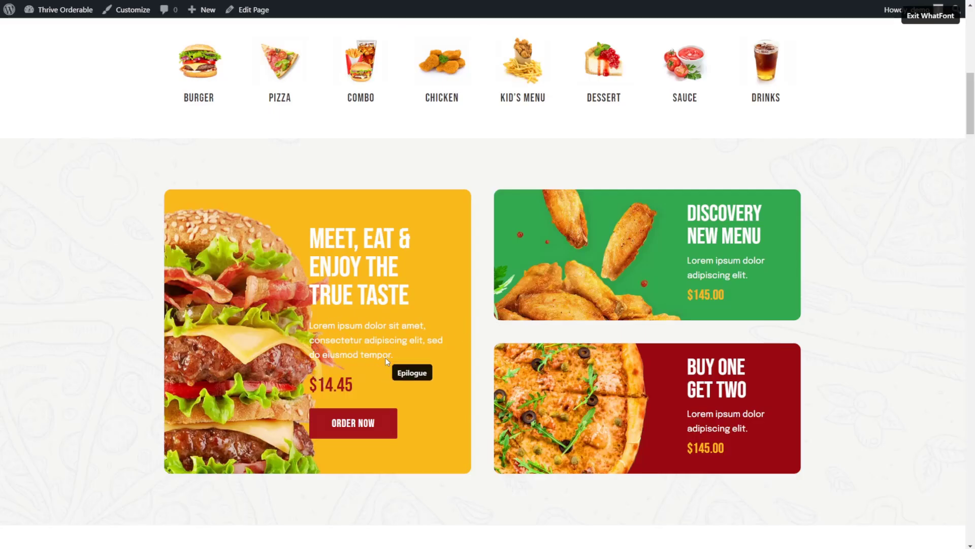
Copy the burger promo paragraph from the reference page and add it as a text element below the heading.
{"action": "key", "text": "Escape"}
{"action": "left_click_drag", "start_coordinate": [398, 354], "coordinate": [313, 326]}
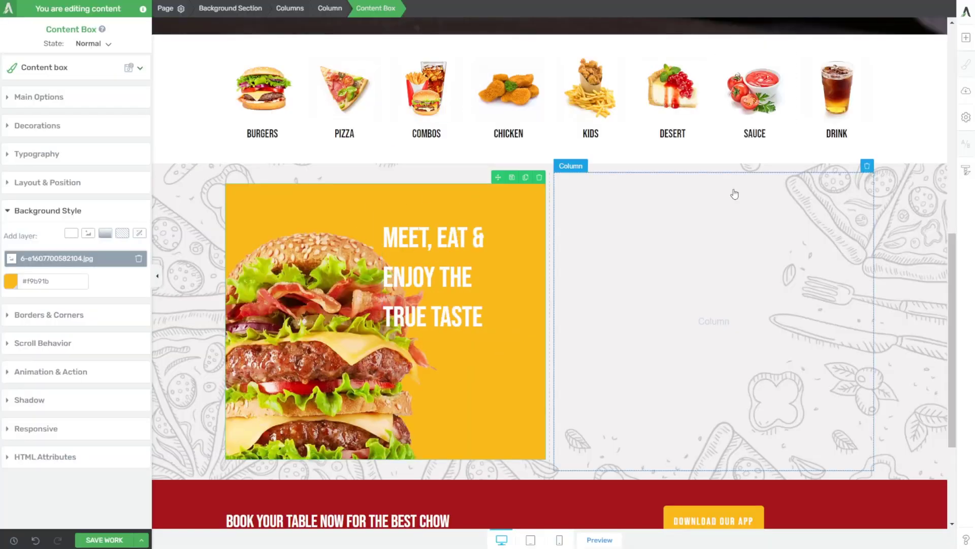
{"action": "left_click", "coordinate": [965, 37]}
{"action": "left_click_drag", "start_coordinate": [863, 116], "coordinate": [458, 350]}
{"action": "type", "text": "Lorem ipsum dolor sit amet, consectetur adipiscing elit, sed do eiusmod tempor."}
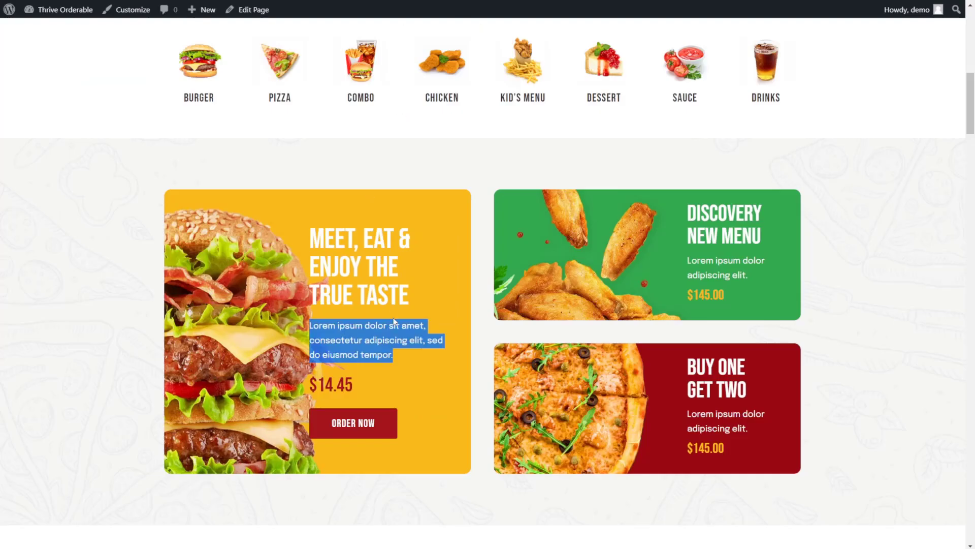
Inspect the burger price's font on the reference page and add "$14.45" as a text element below the paragraph.
{"action": "left_click", "coordinate": [408, 375]}
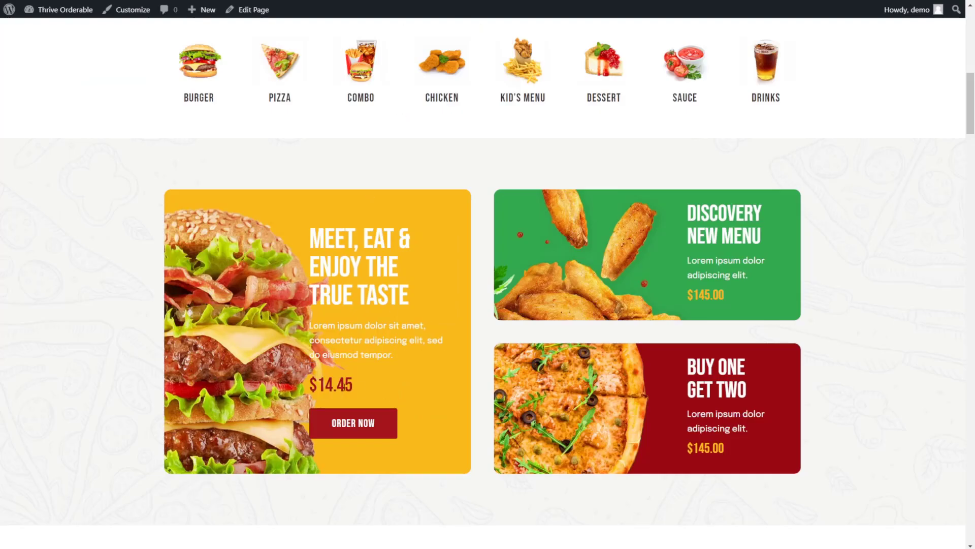
{"action": "double_click", "coordinate": [343, 386]}
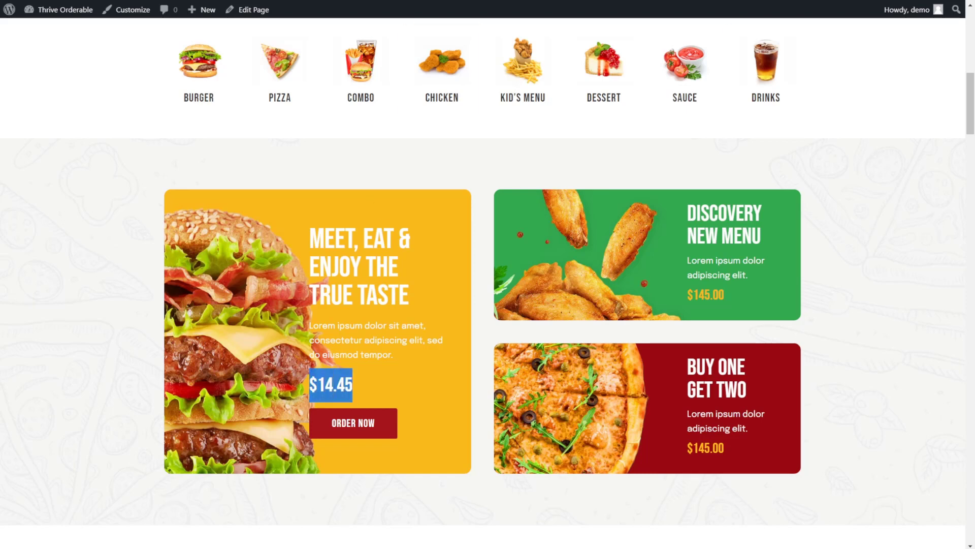
{"action": "left_click", "coordinate": [342, 388]}
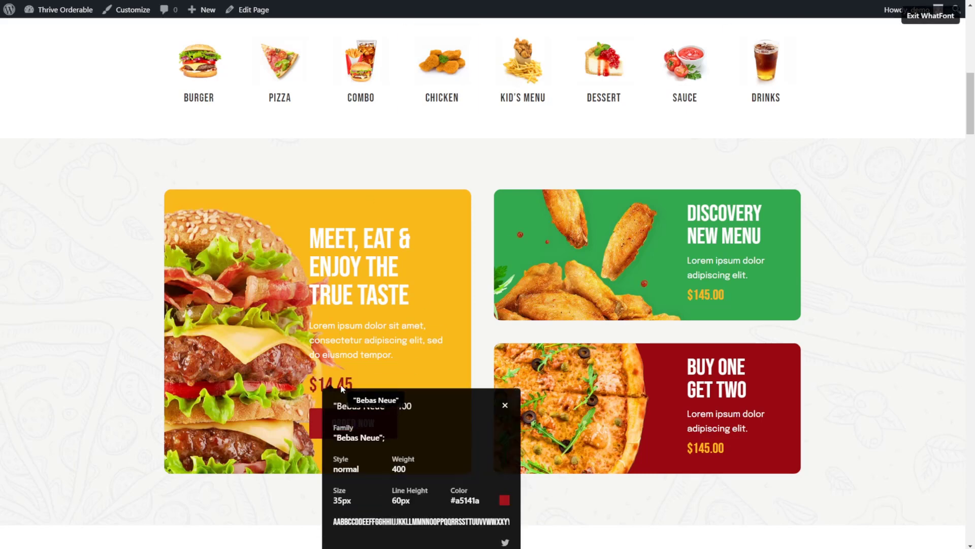
{"action": "key", "text": "Escape"}
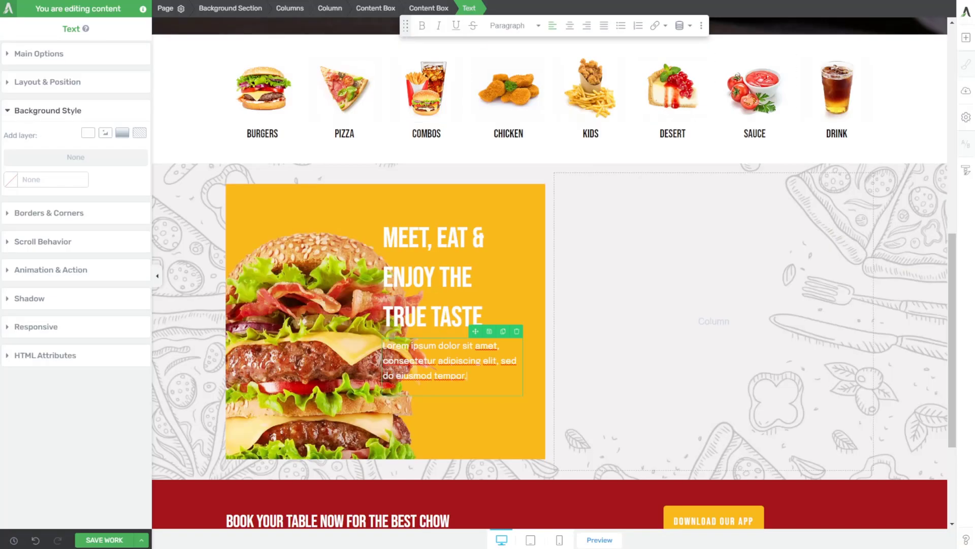
{"action": "left_click_drag", "start_coordinate": [501, 330], "coordinate": [439, 401]}
{"action": "type", "text": "$14.45"}
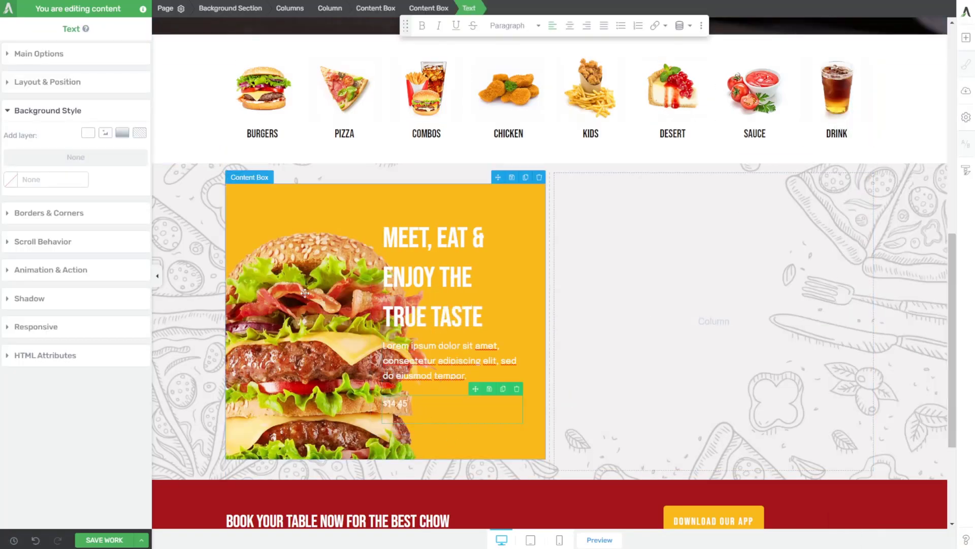
Set the price text's font size to 35 px and try applying the Bebas Neue font.
{"action": "left_click", "coordinate": [39, 54]}
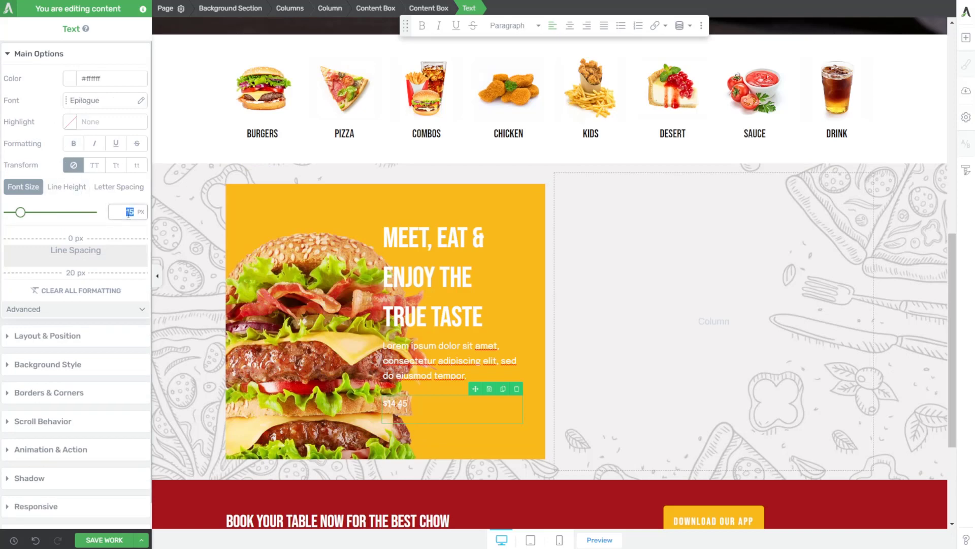
{"action": "type", "text": "40"}
{"action": "left_click", "coordinate": [113, 102]}
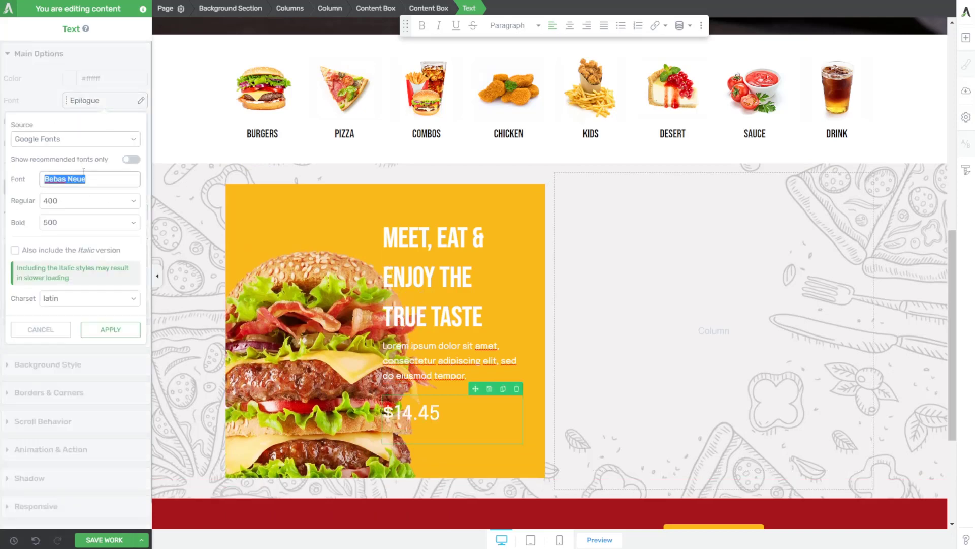
{"action": "left_click", "coordinate": [121, 329]}
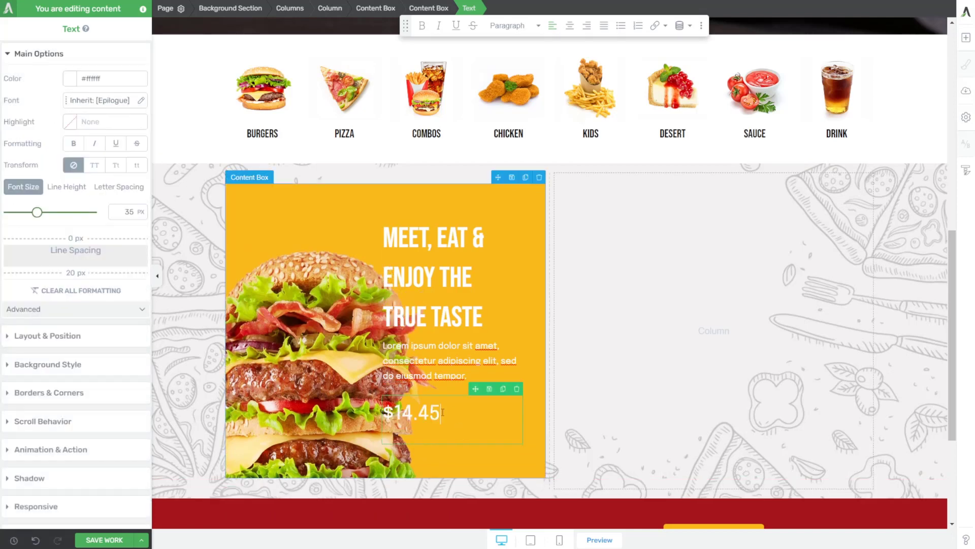
Set the price text's font to Bebas Neue from Google Fonts and apply it.
{"action": "left_click", "coordinate": [114, 100]}
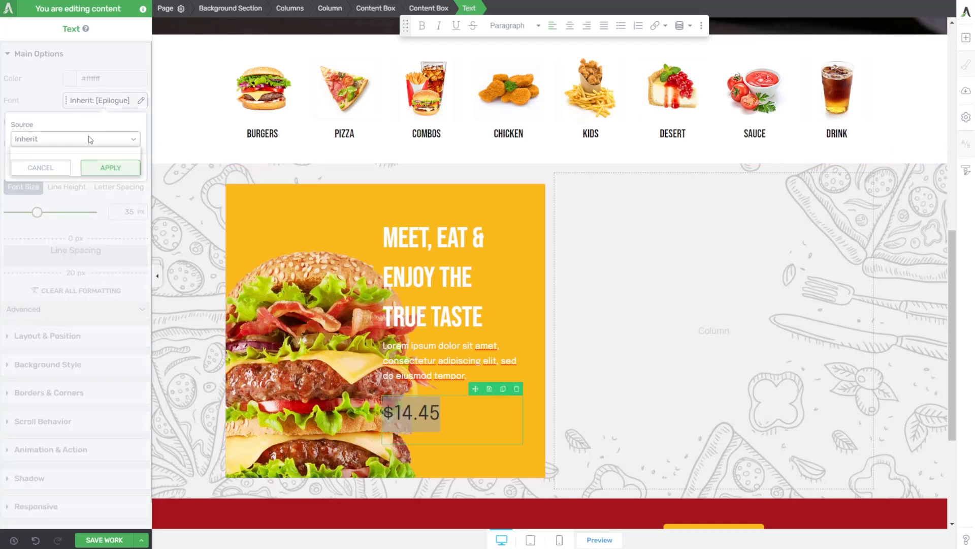
{"action": "left_click", "coordinate": [71, 139]}
{"action": "left_click", "coordinate": [70, 152]}
{"action": "left_click", "coordinate": [86, 178]}
{"action": "type", "text": "beba"}
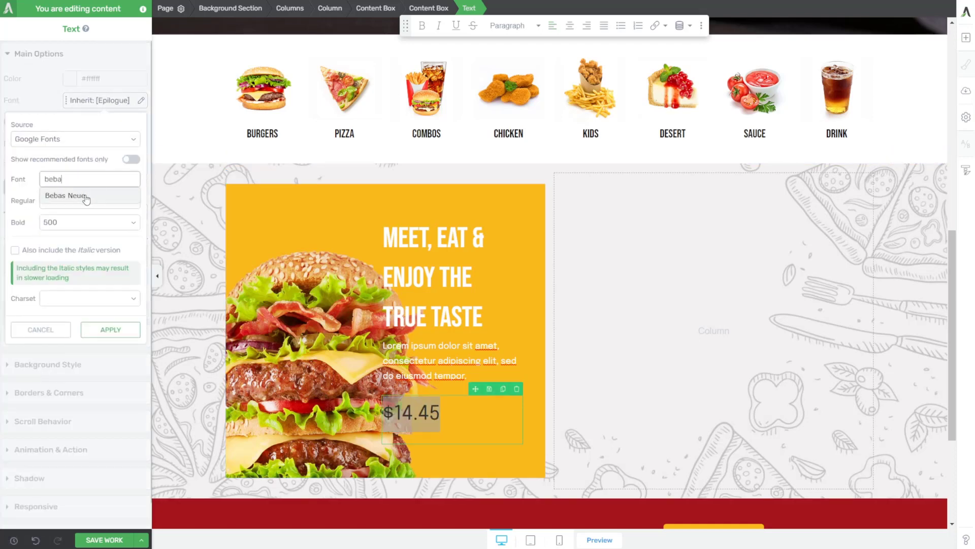
{"action": "left_click", "coordinate": [87, 196]}
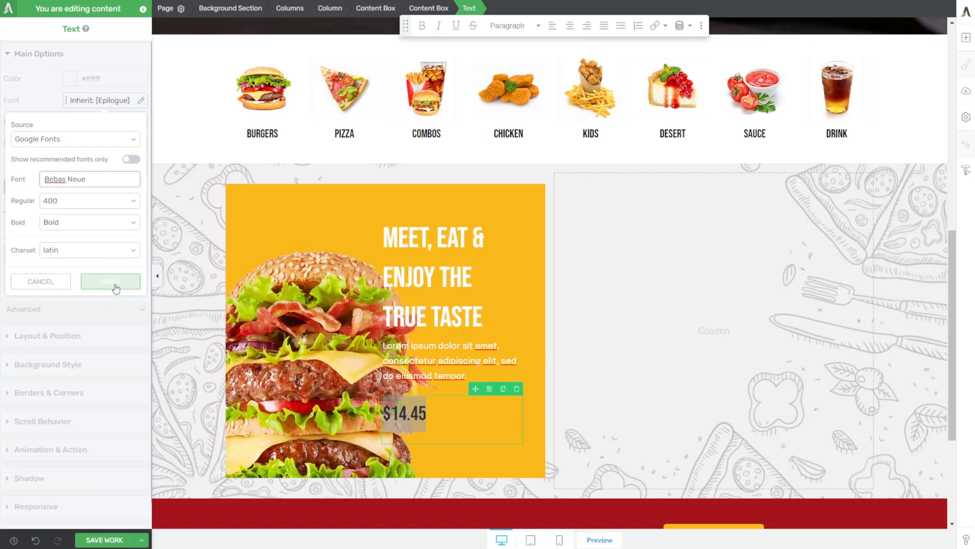
{"action": "left_click", "coordinate": [113, 279]}
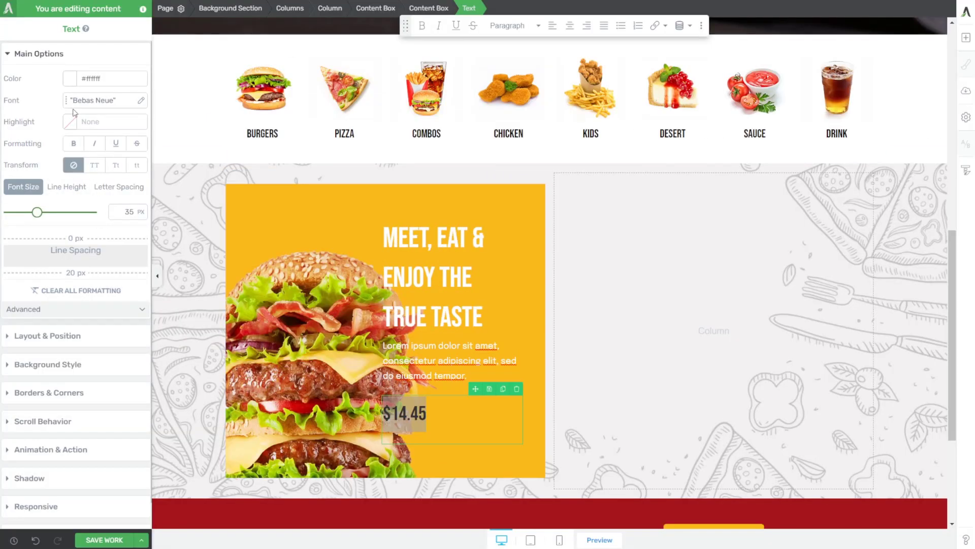
Color the price text with the saved dark red and apply it.
{"action": "left_click", "coordinate": [70, 78]}
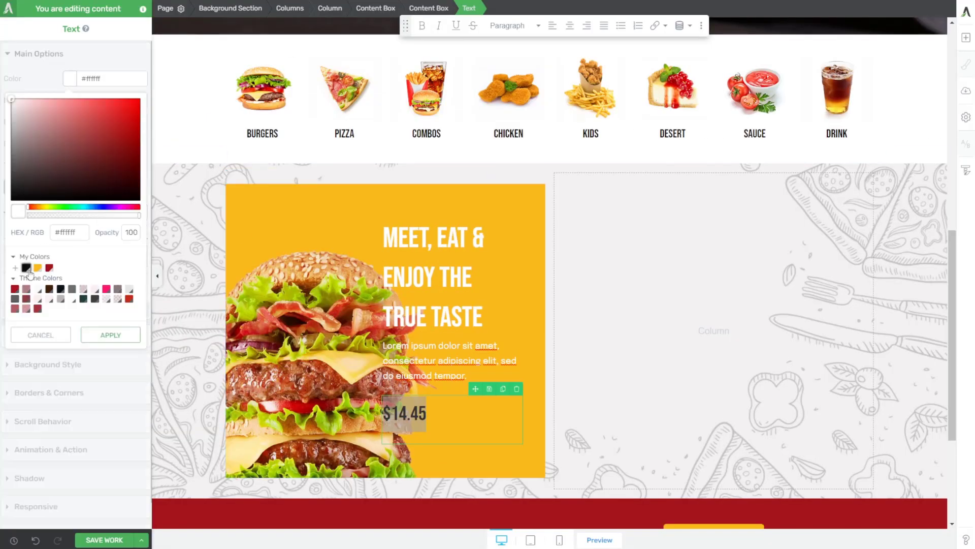
{"action": "left_click", "coordinate": [50, 275]}
{"action": "left_click", "coordinate": [110, 362]}
{"action": "left_click", "coordinate": [455, 193]}
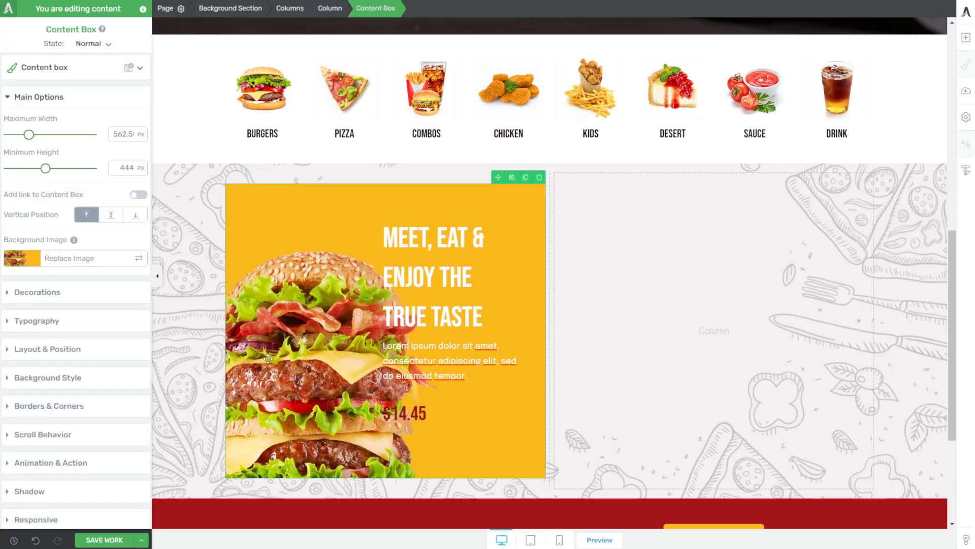
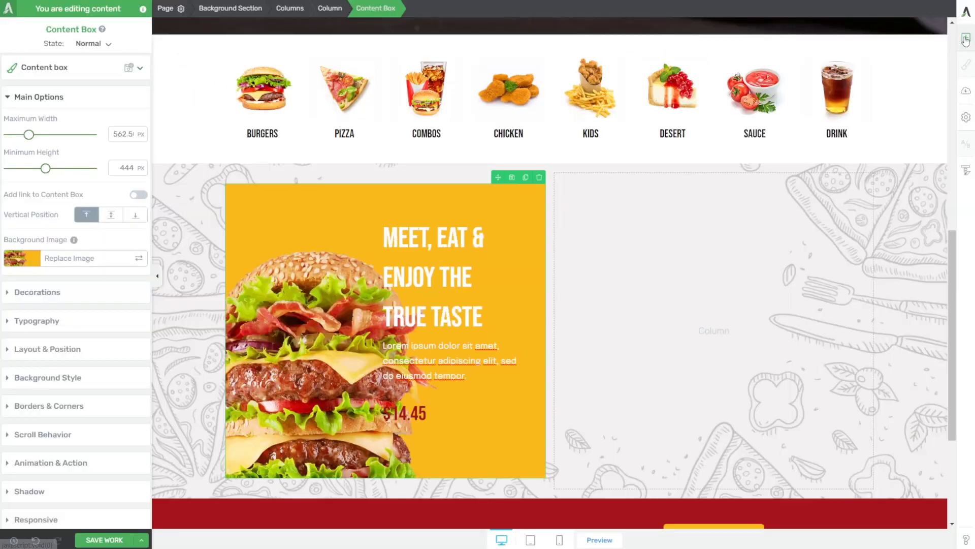
{"action": "left_click", "coordinate": [965, 37]}
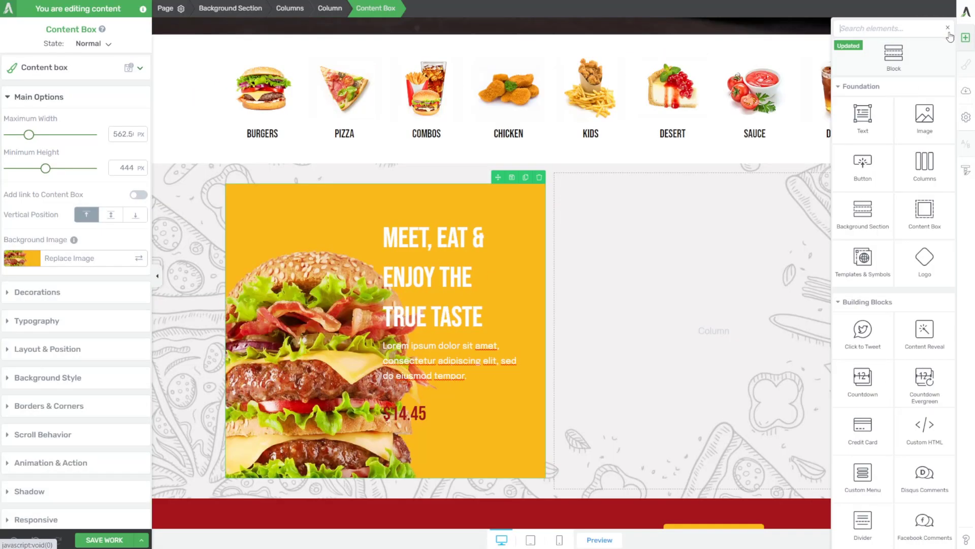
{"action": "type", "text": "button"}
{"action": "left_click", "coordinate": [948, 28]}
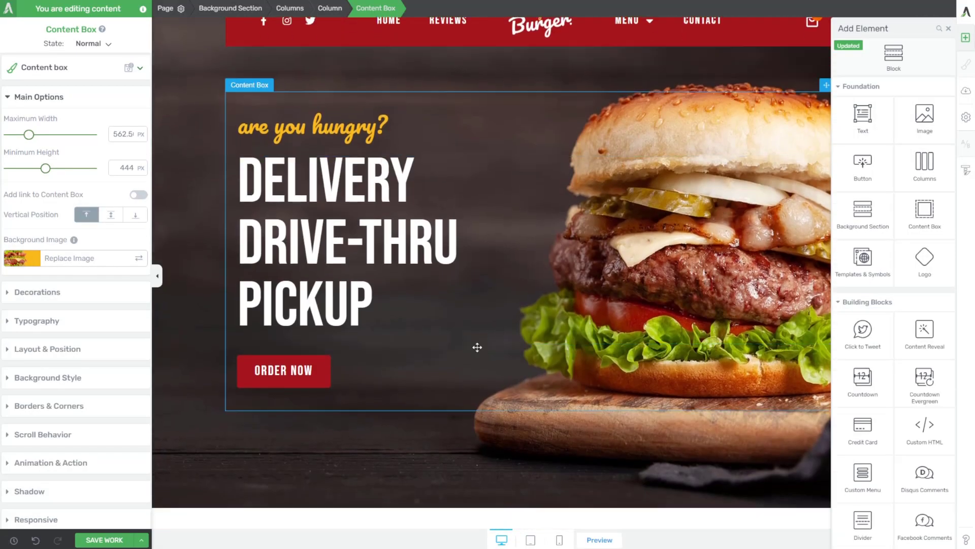
Duplicate the hero section's ORDER NOW button and move the copy below the price in the yellow burger box.
{"action": "scroll", "coordinate": [477, 347], "scroll_direction": "down", "scroll_amount": 4}
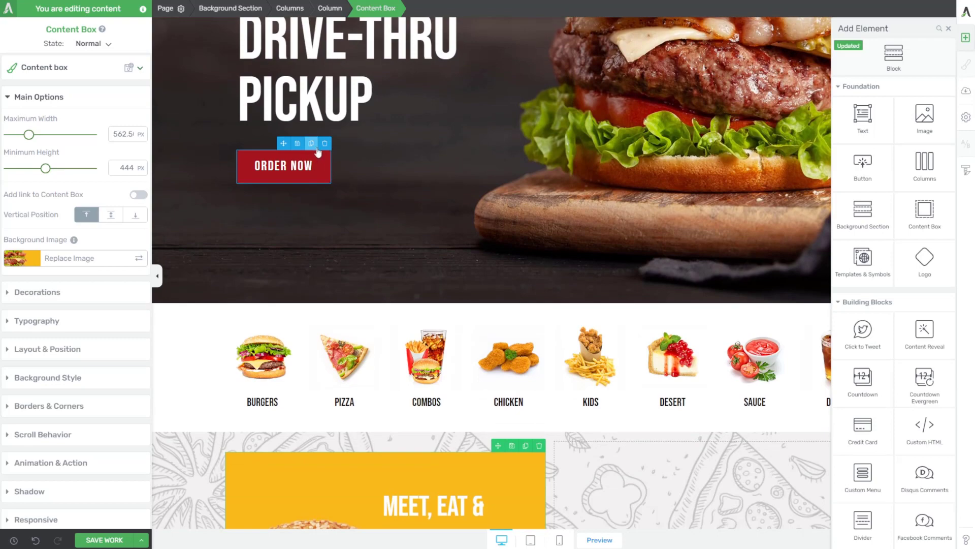
{"action": "left_click", "coordinate": [312, 141]}
{"action": "mouse_move", "coordinate": [280, 175]}
{"action": "left_mouse_down"}
{"action": "mouse_move", "coordinate": [340, 356]}
{"action": "mouse_move", "coordinate": [391, 426]}
{"action": "mouse_move", "coordinate": [449, 482]}
{"action": "mouse_move", "coordinate": [455, 508]}
{"action": "left_mouse_up"}
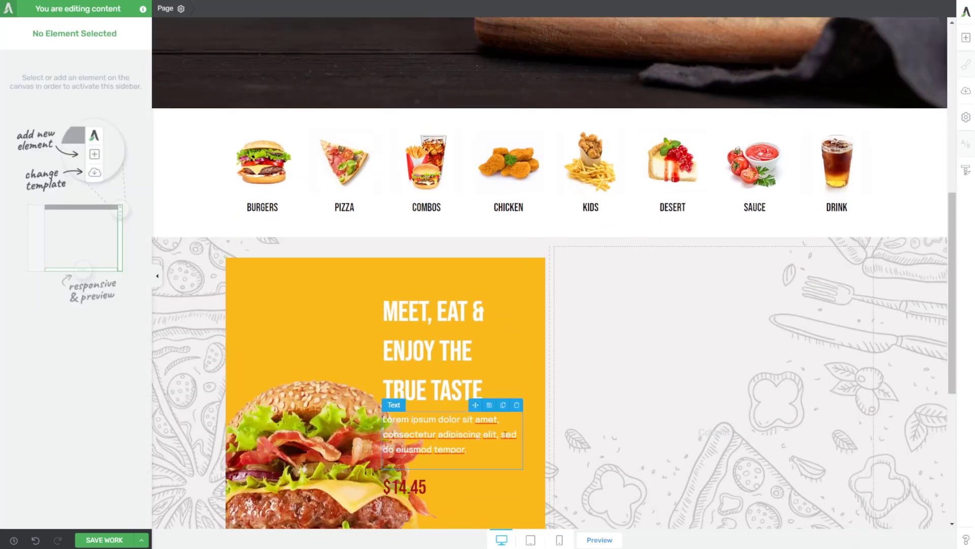
{"action": "scroll", "coordinate": [513, 327], "scroll_direction": "down", "scroll_amount": 3}
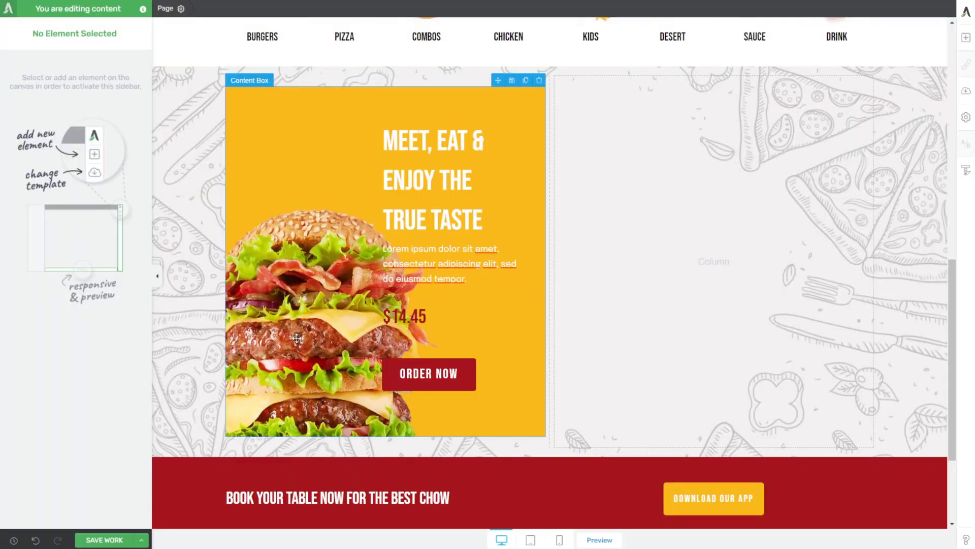
{"action": "left_click", "coordinate": [298, 337]}
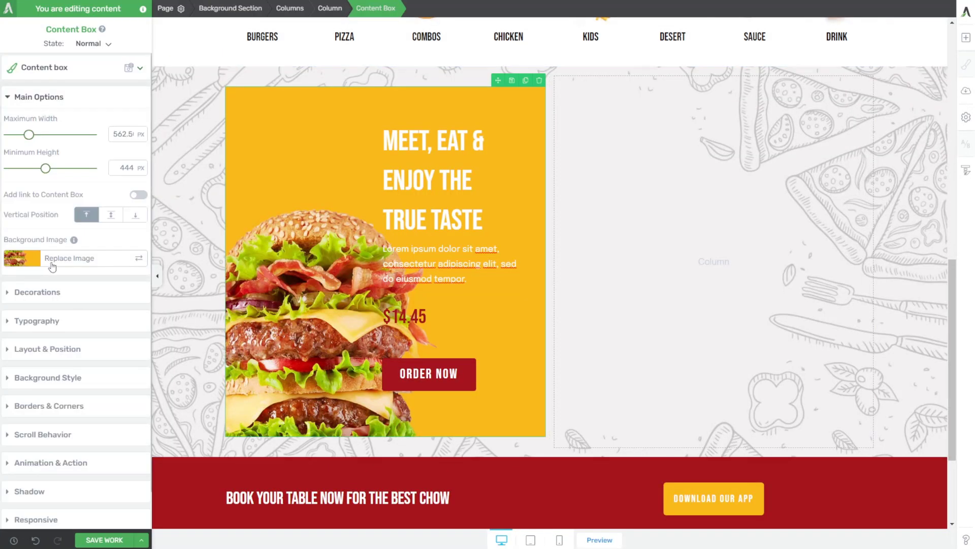
{"action": "left_click", "coordinate": [64, 265]}
{"action": "left_click", "coordinate": [943, 32]}
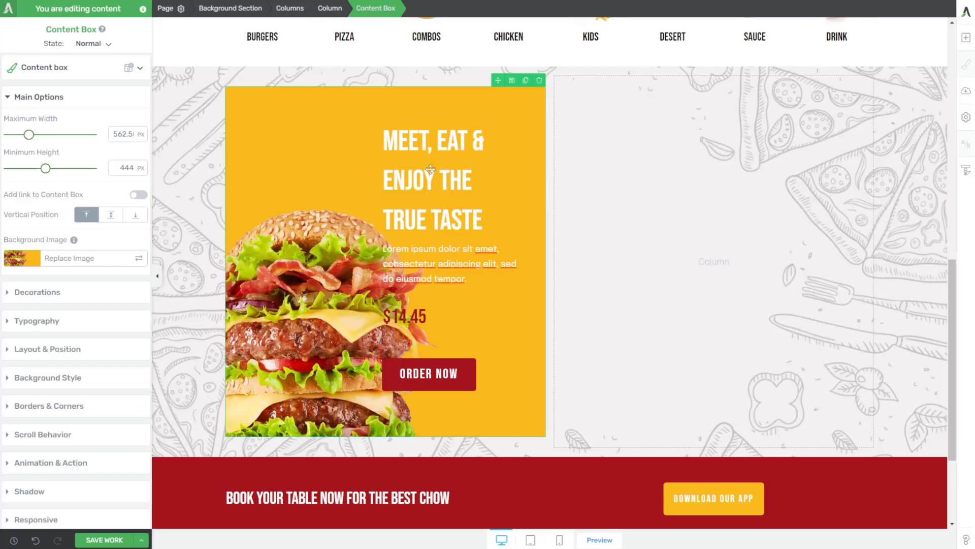
Set the burger box's background image display to Cover, reposition the burger within the box and apply the change.
{"action": "left_click", "coordinate": [65, 378]}
{"action": "left_click", "coordinate": [57, 269]}
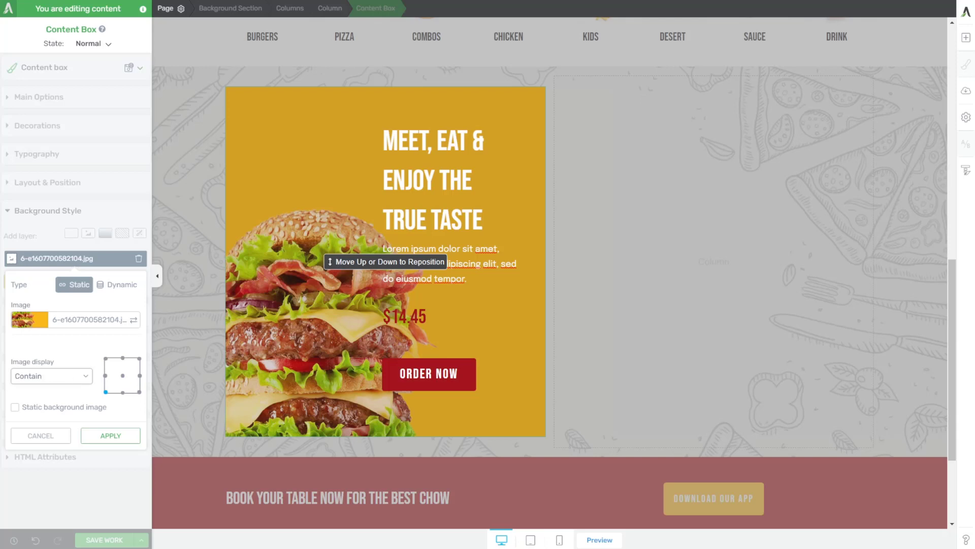
{"action": "left_click", "coordinate": [57, 377]}
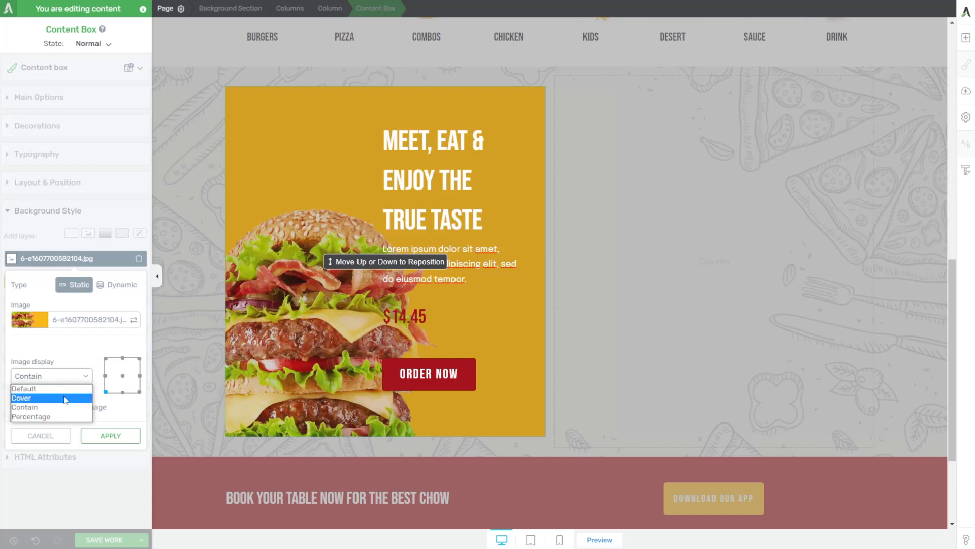
{"action": "left_click", "coordinate": [66, 398]}
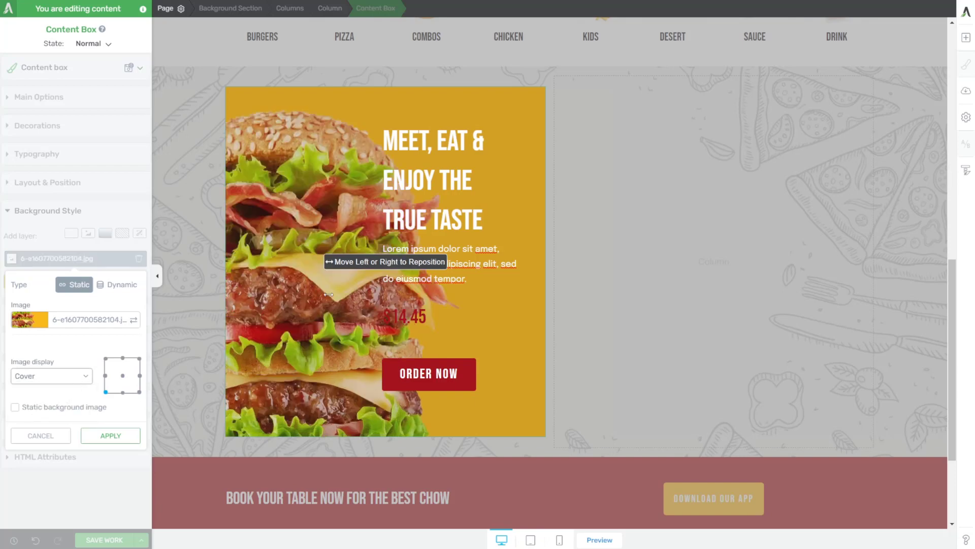
{"action": "mouse_move", "coordinate": [310, 311]}
{"action": "left_mouse_down"}
{"action": "mouse_move", "coordinate": [293, 296]}
{"action": "mouse_move", "coordinate": [308, 293]}
{"action": "left_mouse_up"}
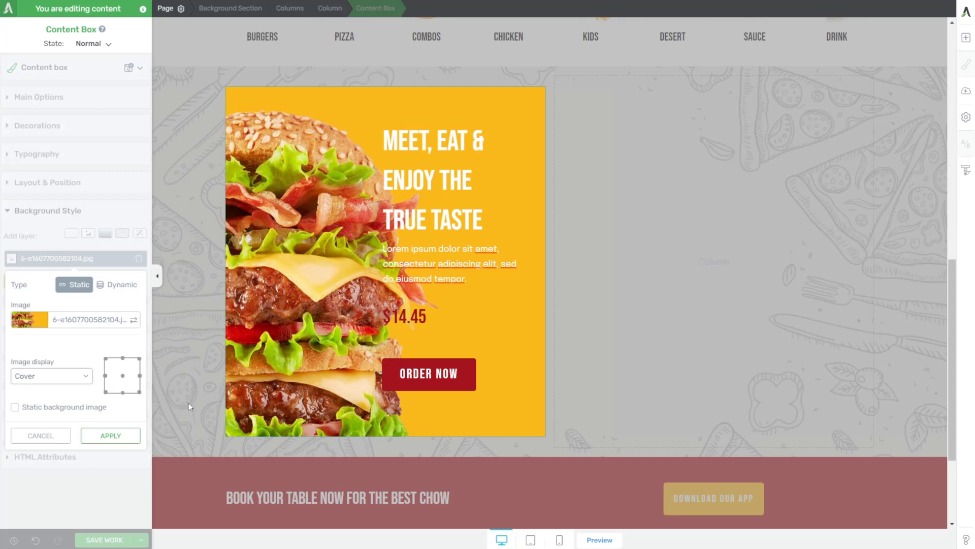
{"action": "left_click", "coordinate": [110, 435]}
Check the reference heading's font details and tighten the MEET, EAT & ENJOY THE TRUE TASTE heading's line height to match.
{"action": "left_click", "coordinate": [433, 181]}
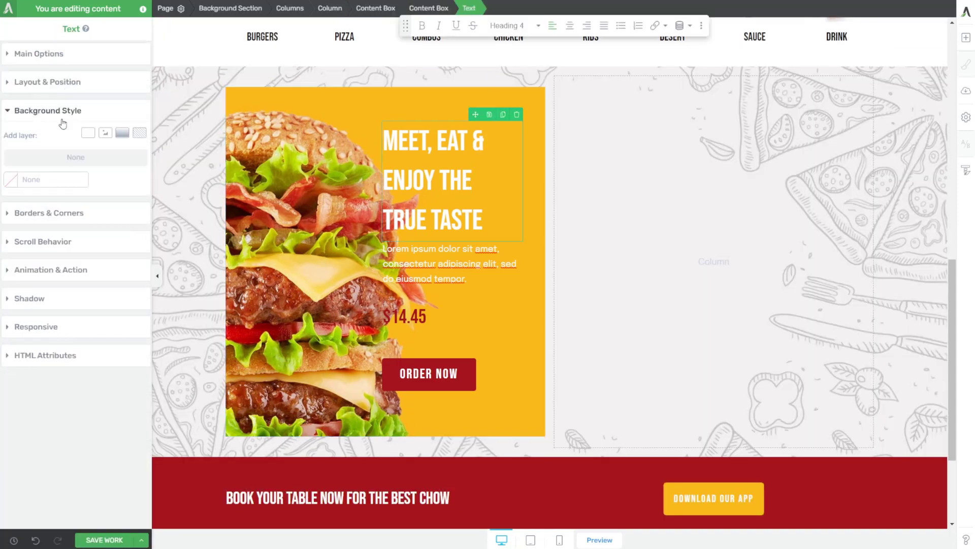
{"action": "left_click", "coordinate": [55, 63]}
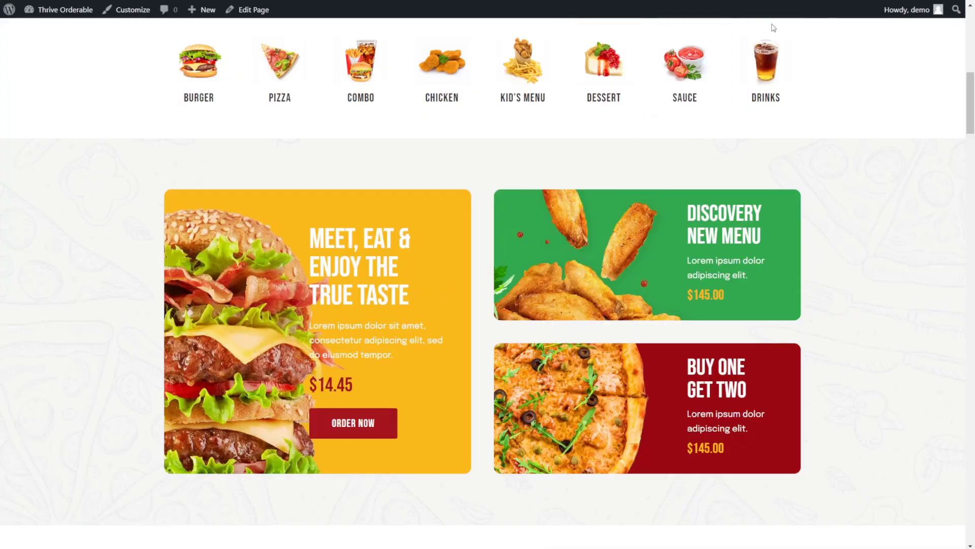
{"action": "left_click_drag", "start_coordinate": [345, 241], "coordinate": [378, 261]}
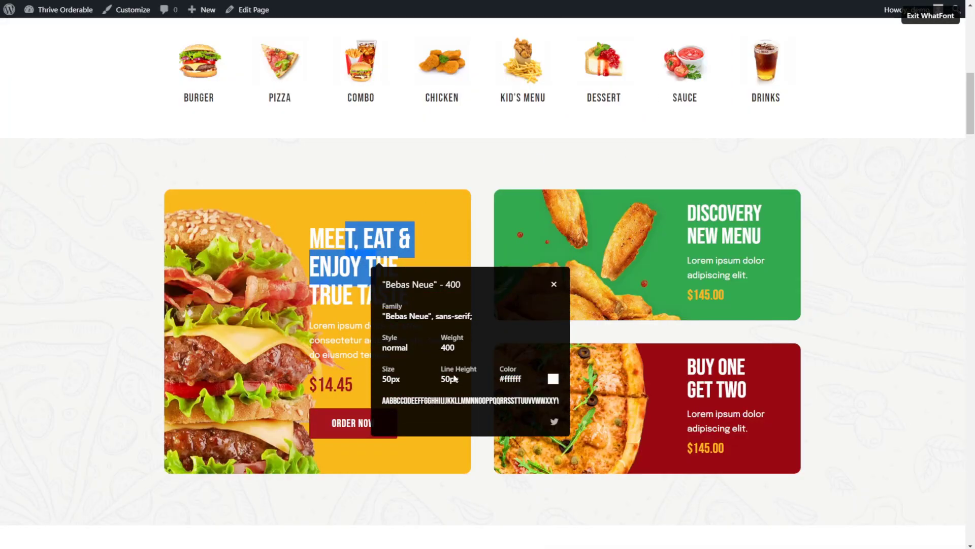
{"action": "key", "text": "Escape"}
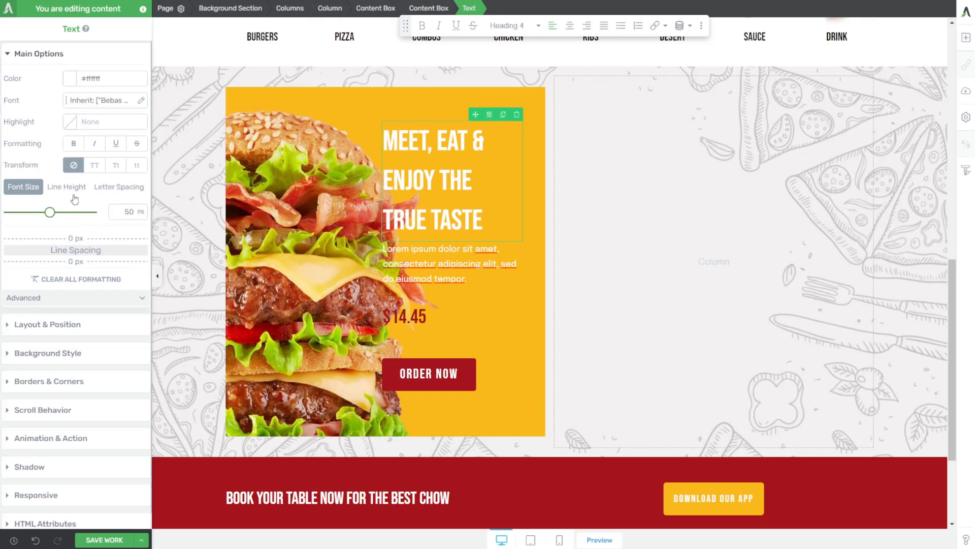
{"action": "left_click", "coordinate": [68, 190]}
{"action": "left_click", "coordinate": [392, 221]}
{"action": "key", "text": "ctrl+a"}
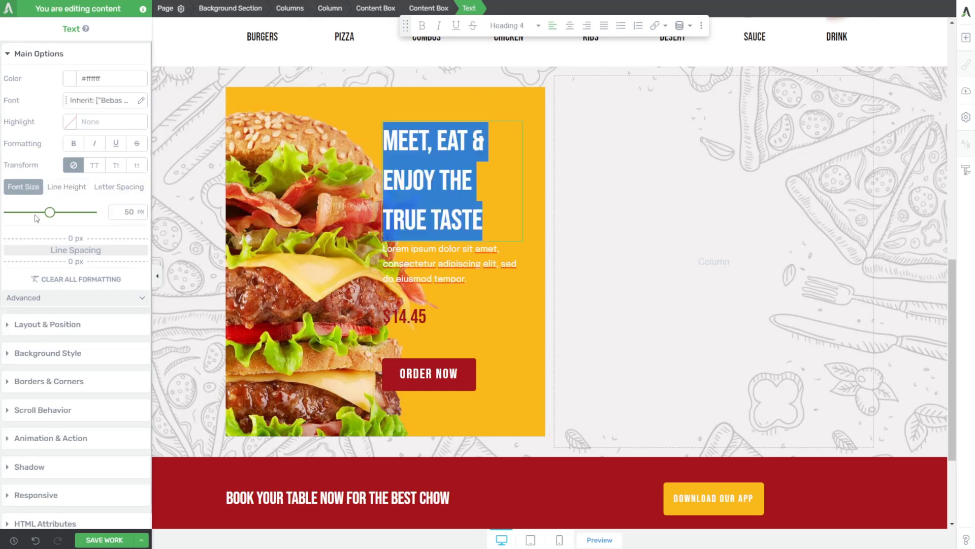
{"action": "left_click", "coordinate": [66, 187]}
{"action": "left_click_drag", "start_coordinate": [25, 214], "coordinate": [21, 213]}
{"action": "left_click", "coordinate": [224, 243]}
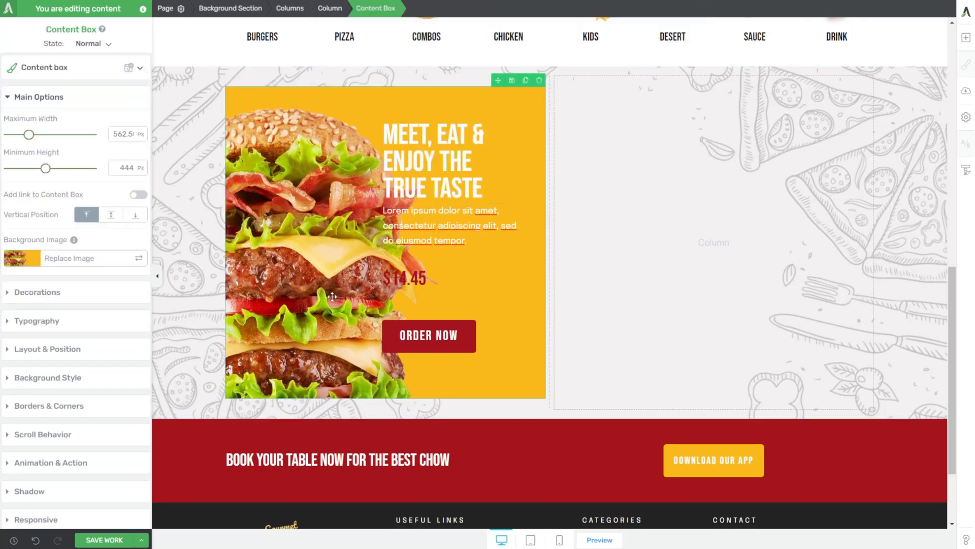
Set the maximum width of the inner text content box to 277 px and compare it with the reference page.
{"action": "left_click", "coordinate": [511, 353]}
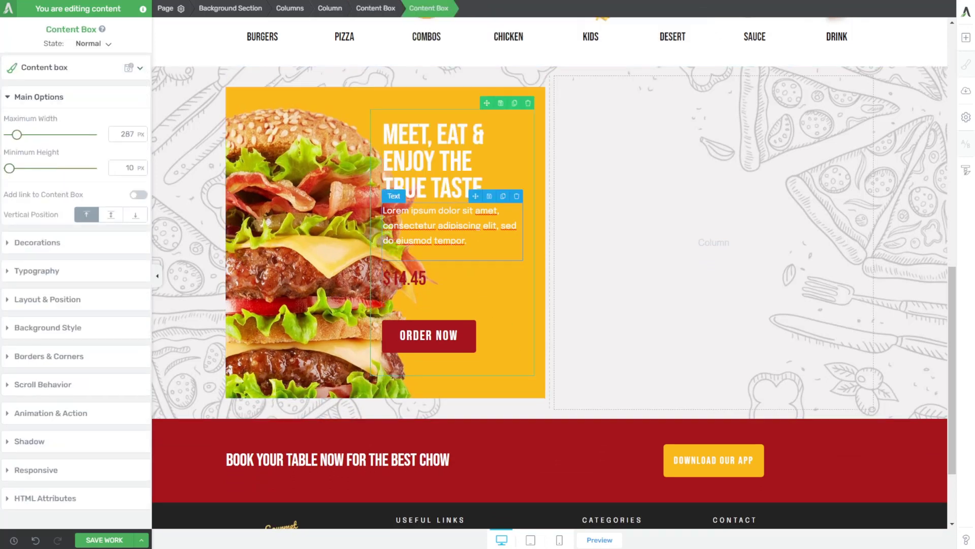
{"action": "left_click_drag", "start_coordinate": [19, 137], "coordinate": [17, 138]}
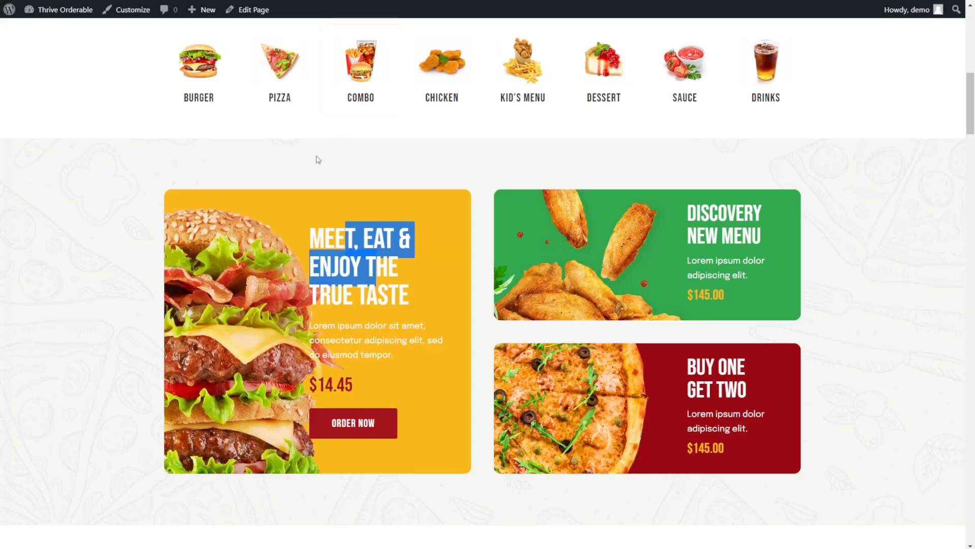
{"action": "left_click", "coordinate": [263, 270]}
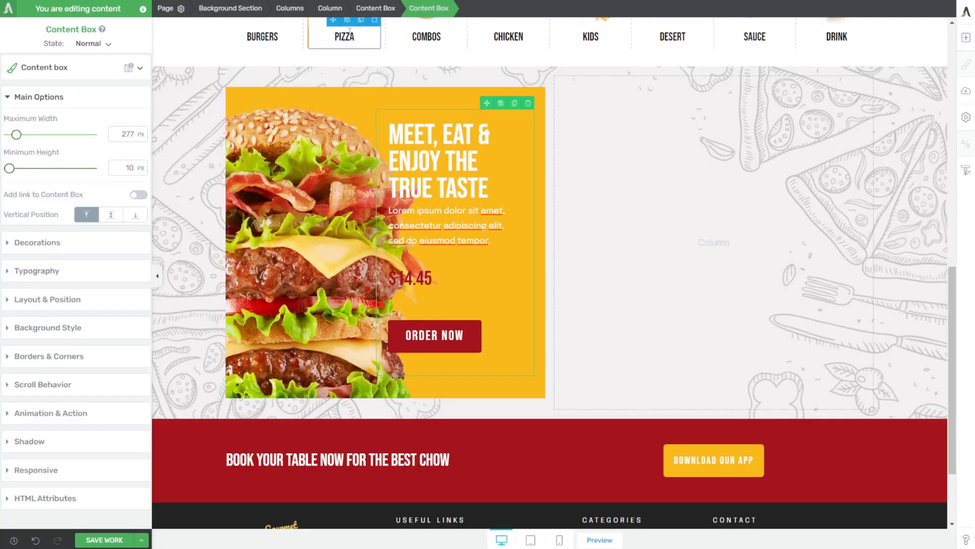
Set the inner text content box's top and bottom margins to 0.
{"action": "left_click", "coordinate": [376, 9]}
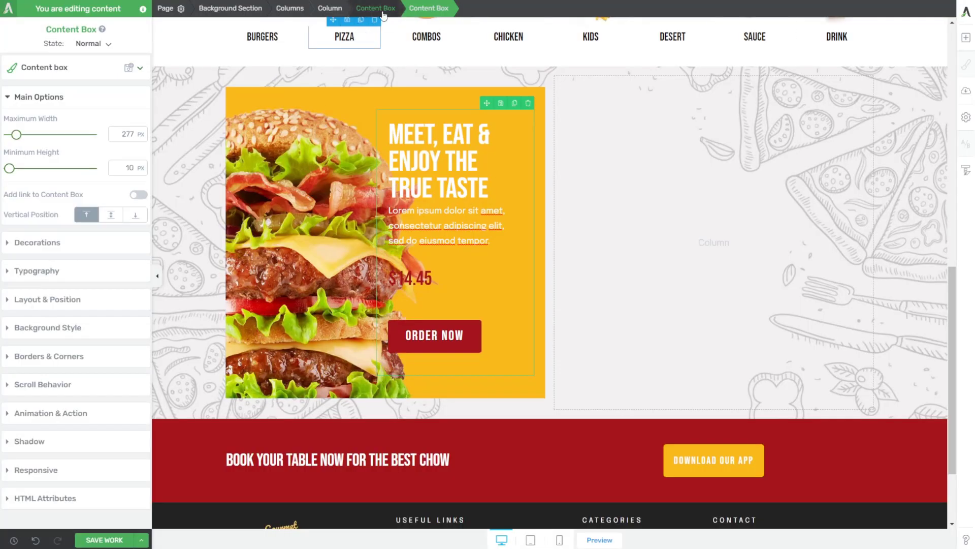
{"action": "left_click", "coordinate": [381, 301]}
{"action": "left_click", "coordinate": [60, 299]}
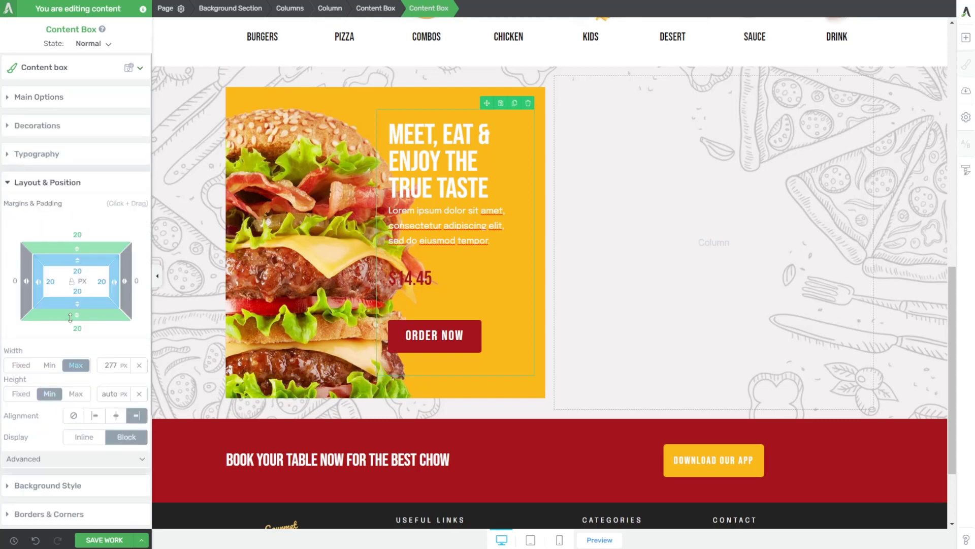
{"action": "type", "text": "0"}
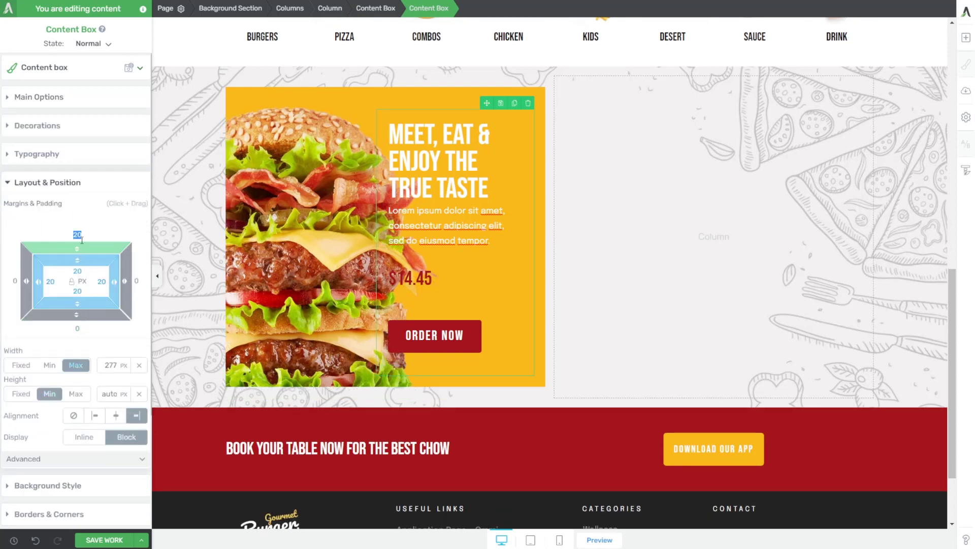
{"action": "type", "text": "0"}
Set the top and bottom margins and the top and bottom padding of the outer yellow burger box to 0.
{"action": "left_click", "coordinate": [284, 125]}
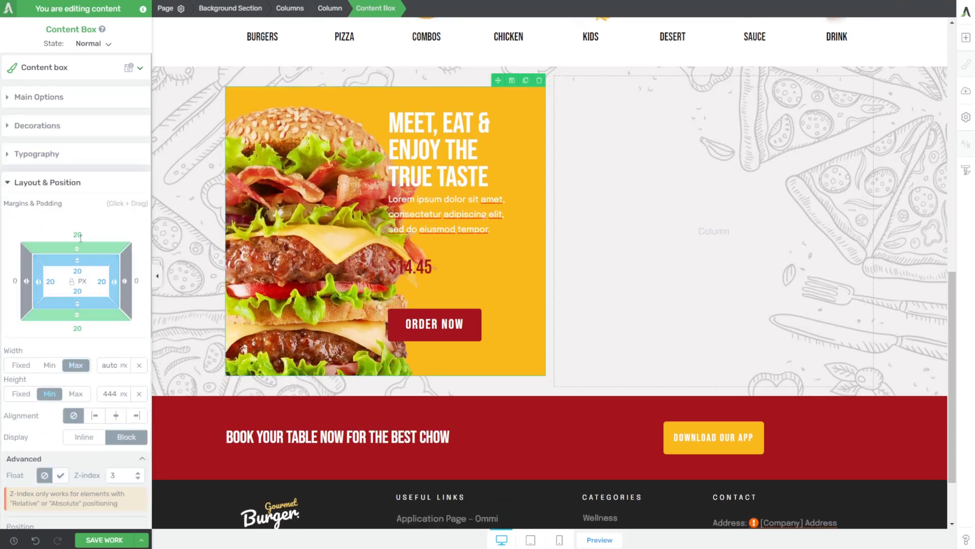
{"action": "type", "text": "0"}
{"action": "left_click", "coordinate": [78, 328]}
{"action": "type", "text": "0"}
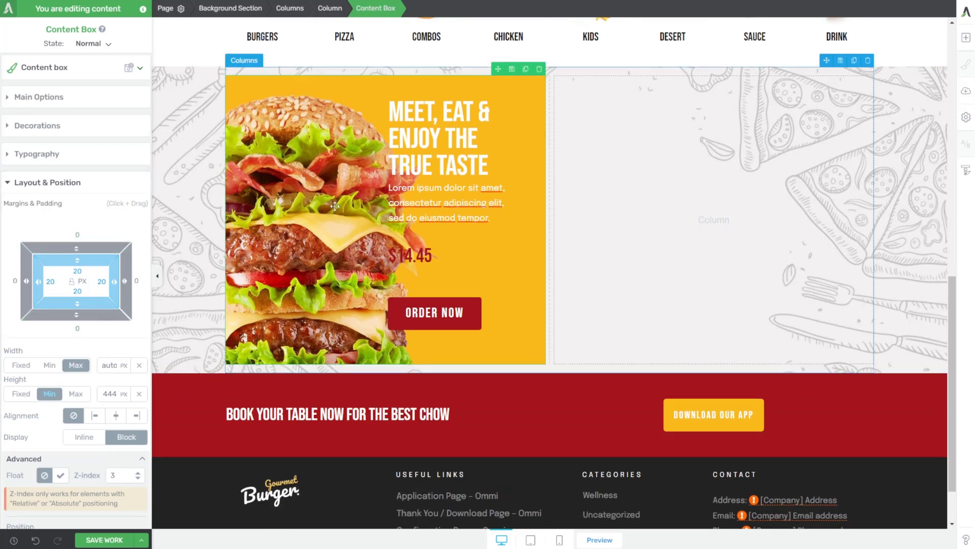
{"action": "left_click", "coordinate": [77, 291]}
{"action": "type", "text": "0"}
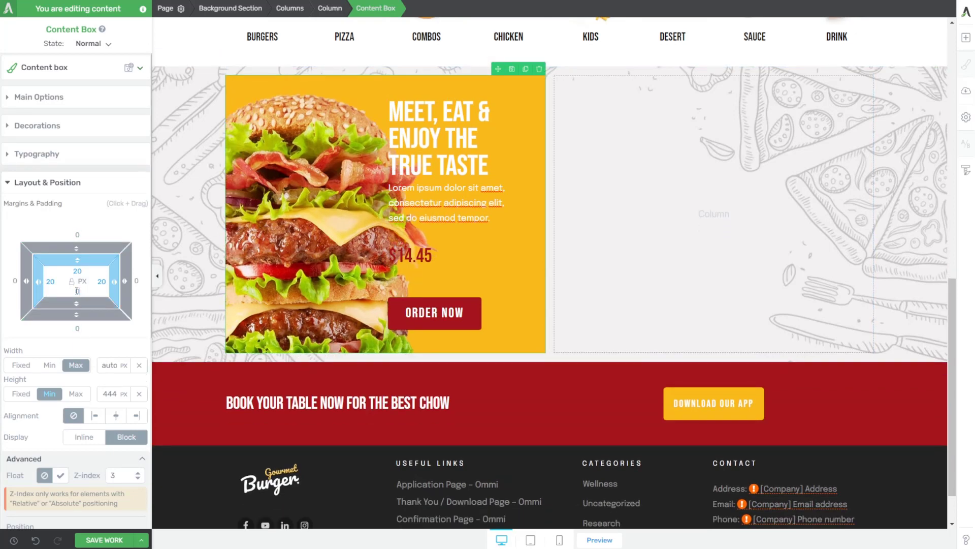
{"action": "left_click", "coordinate": [77, 271]}
{"action": "type", "text": "0"}
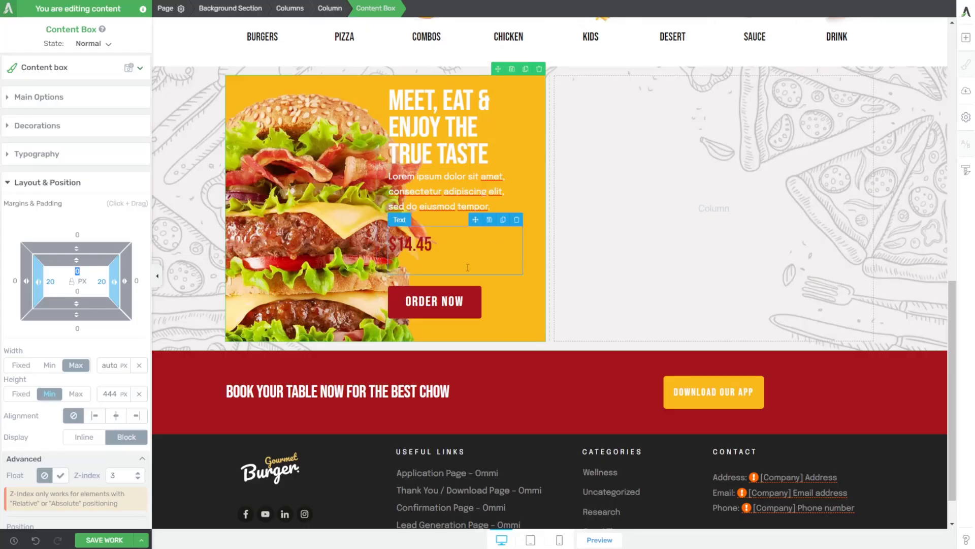
Remove the extra spacing below the price text and set the ORDER NOW button's top margin to 0.
{"action": "left_click", "coordinate": [467, 267]}
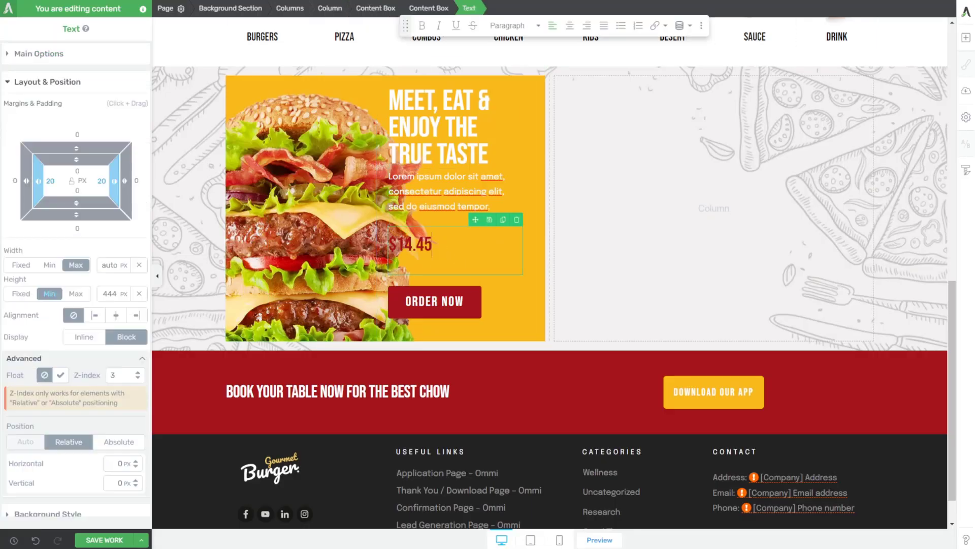
{"action": "left_click", "coordinate": [49, 60]}
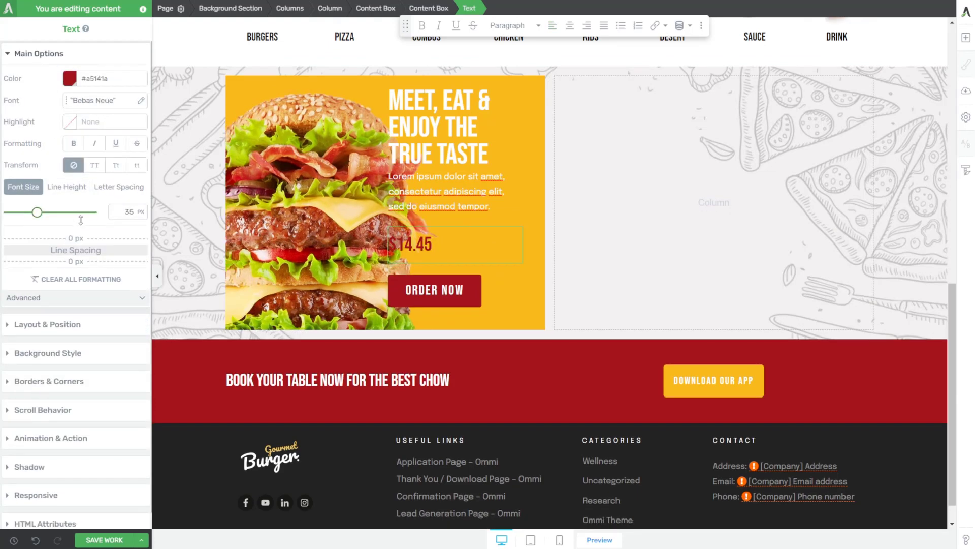
{"action": "left_click", "coordinate": [447, 304]}
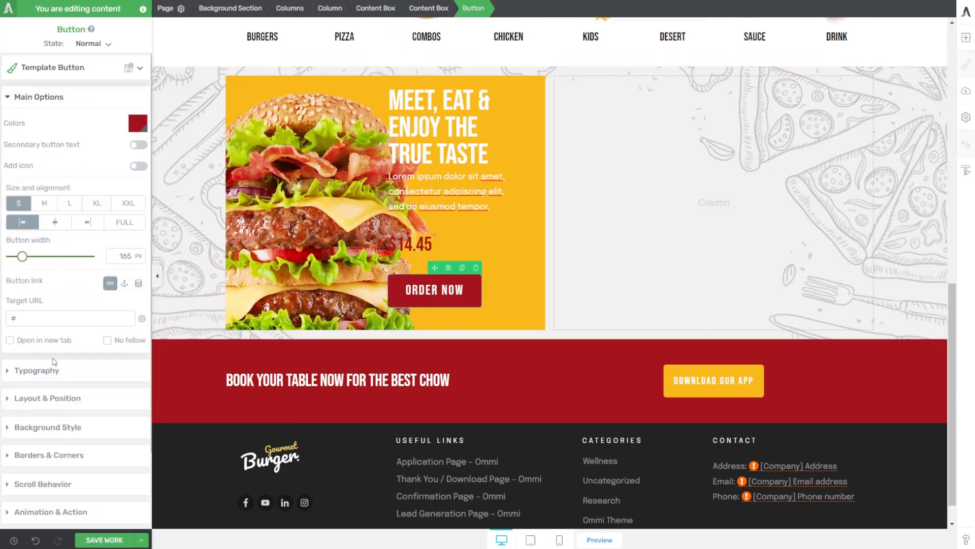
{"action": "left_click", "coordinate": [45, 397]}
{"action": "left_click_drag", "start_coordinate": [77, 205], "coordinate": [77, 218]}
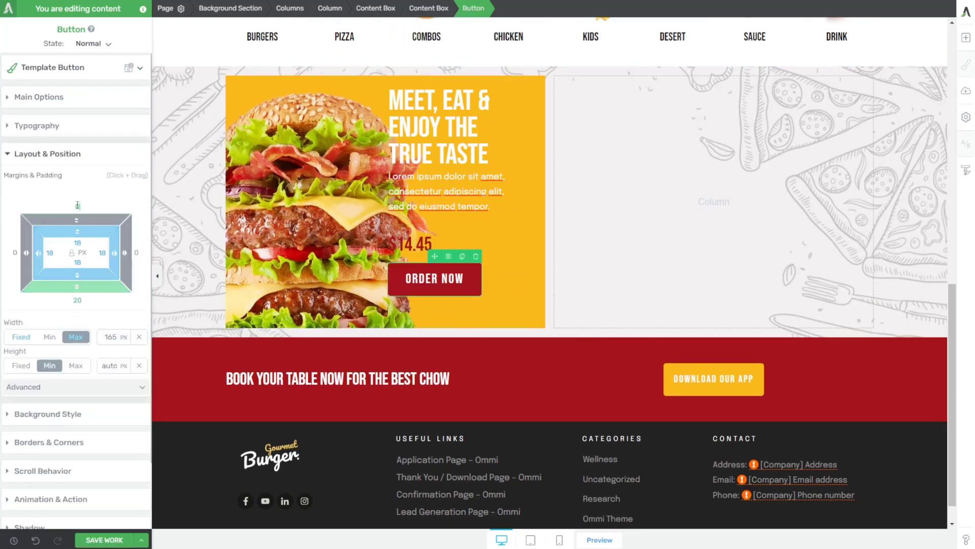
Open the yellow burger box's background image layer and try to shift the burger sideways.
{"action": "left_click", "coordinate": [289, 263]}
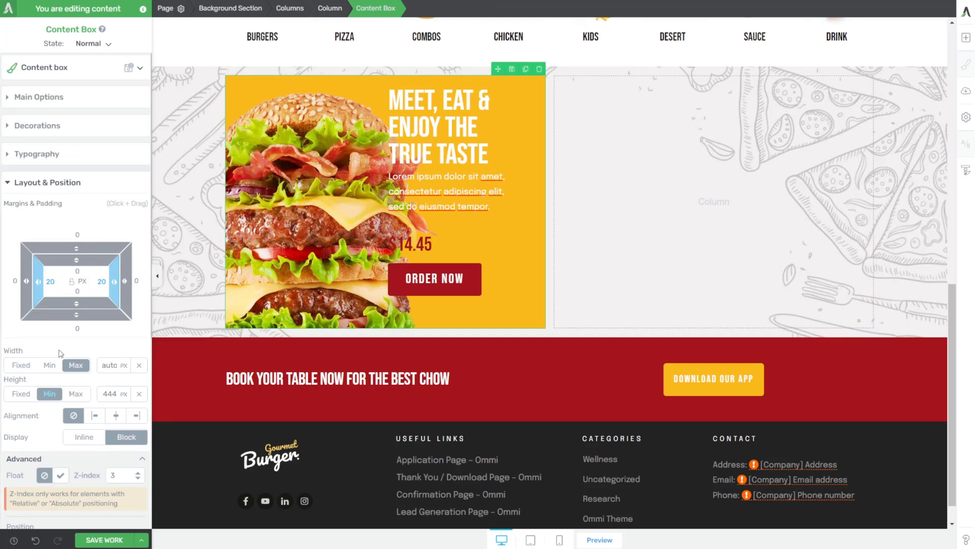
{"action": "scroll", "coordinate": [56, 406], "scroll_direction": "down", "scroll_amount": 5}
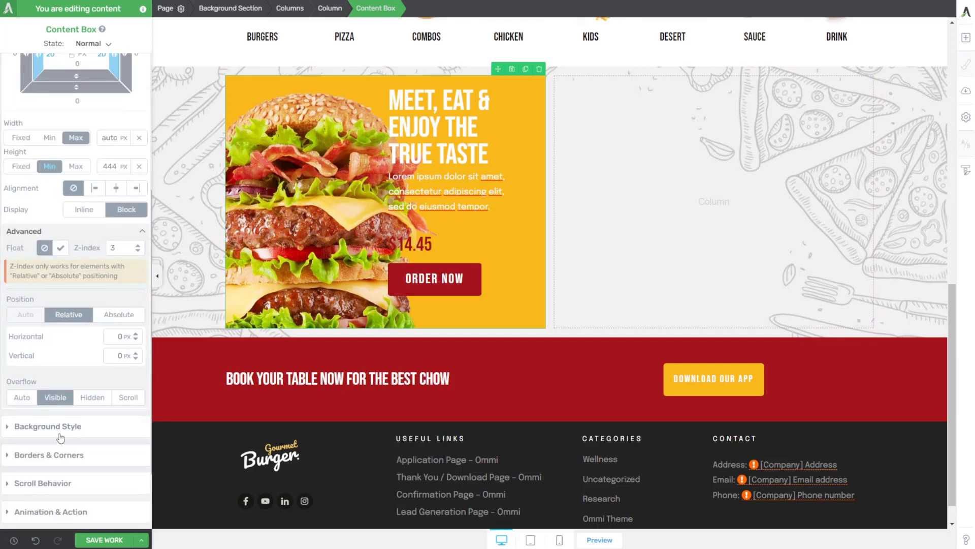
{"action": "left_click", "coordinate": [58, 429]}
{"action": "left_click", "coordinate": [50, 259]}
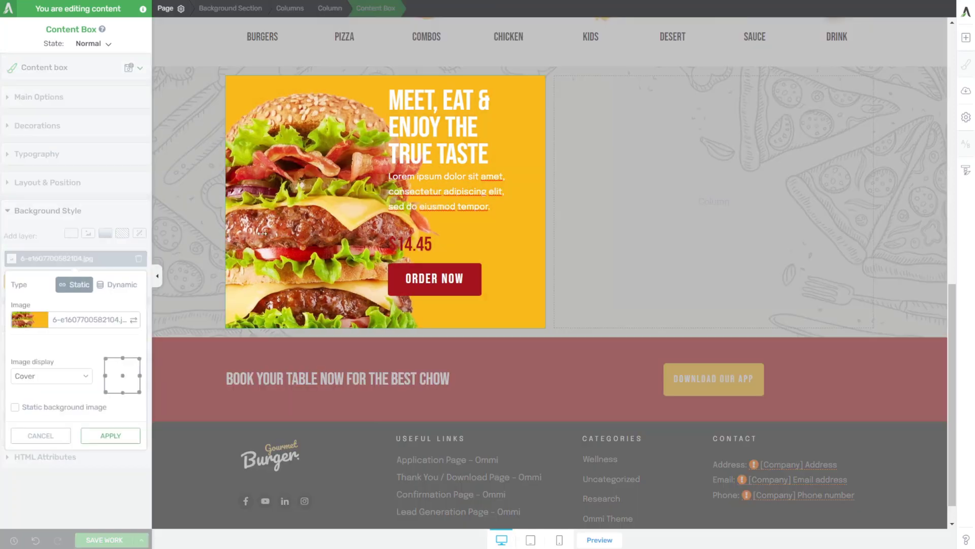
{"action": "left_click_drag", "start_coordinate": [413, 233], "coordinate": [265, 233]}
{"action": "left_click_drag", "start_coordinate": [386, 246], "coordinate": [354, 241]}
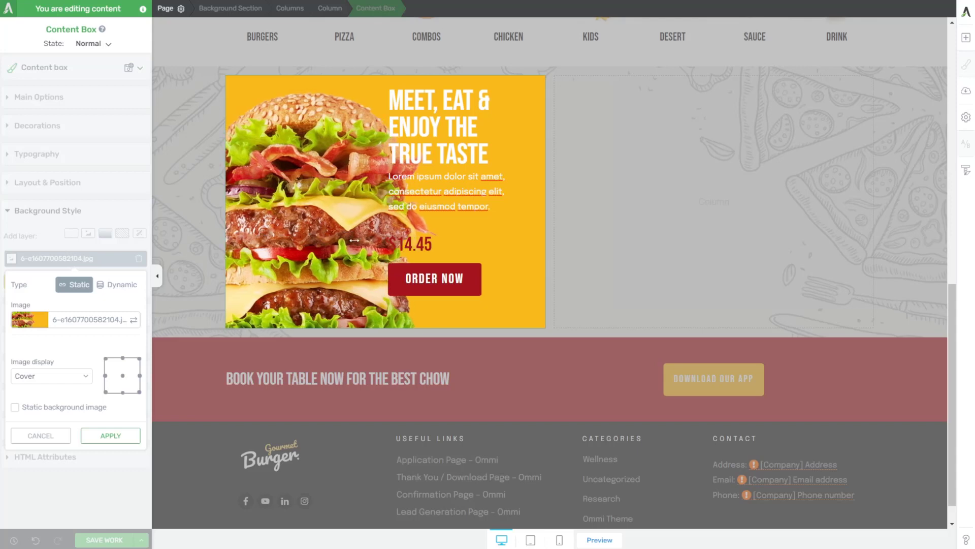
Set the burger background's image display to Percentage, move the burger left so it clears the price text, and apply.
{"action": "left_click", "coordinate": [74, 377]}
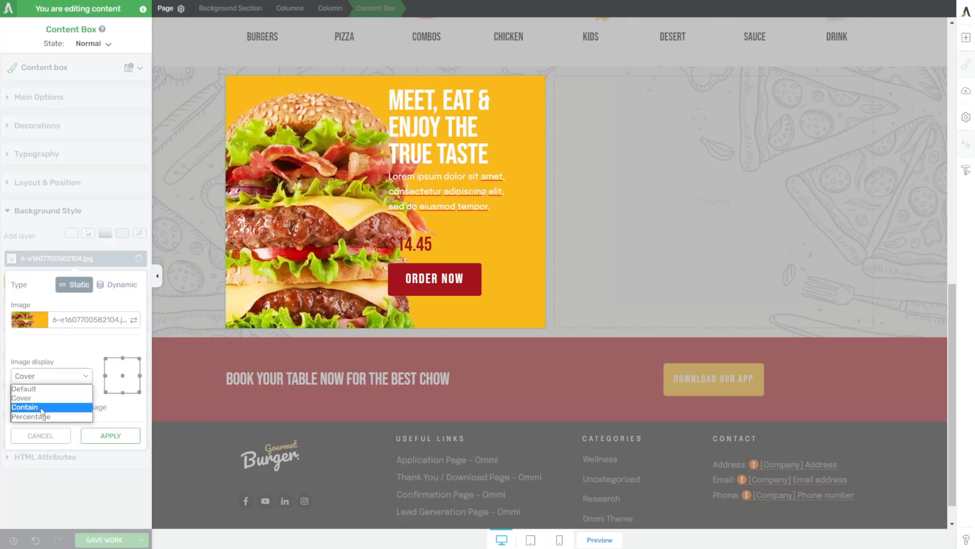
{"action": "left_click", "coordinate": [41, 401]}
{"action": "left_click", "coordinate": [104, 377]}
{"action": "left_click", "coordinate": [140, 376]}
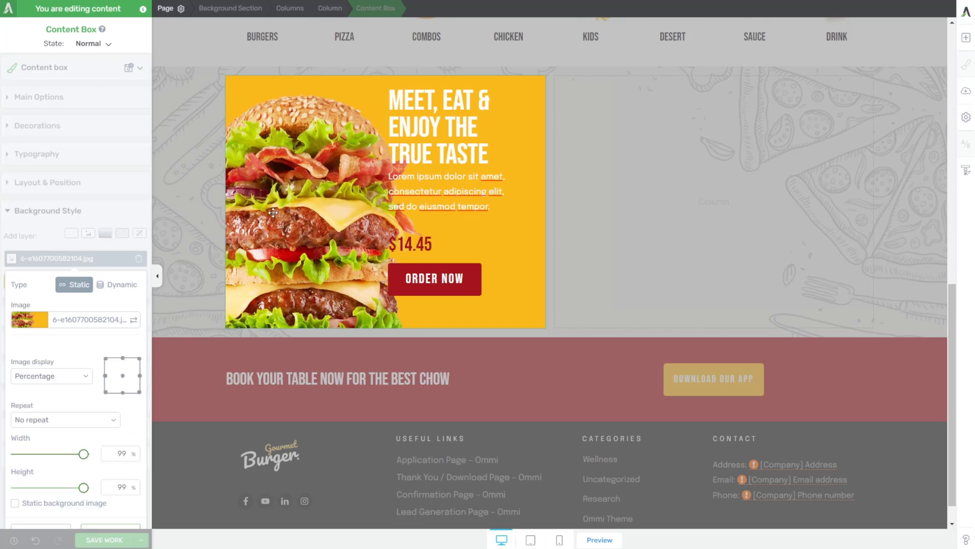
{"action": "left_click_drag", "start_coordinate": [262, 202], "coordinate": [232, 203]}
{"action": "scroll", "coordinate": [121, 504], "scroll_direction": "down", "scroll_amount": 1}
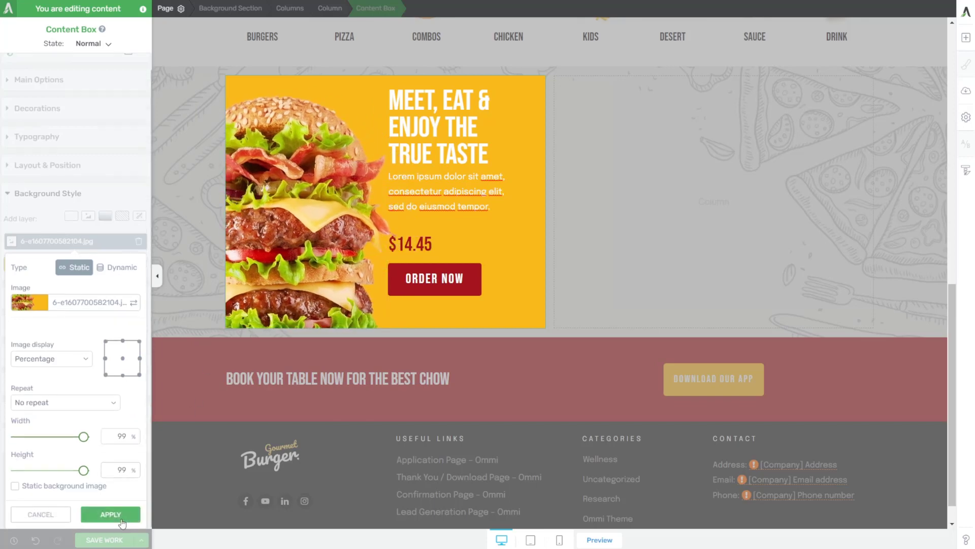
{"action": "left_click", "coordinate": [120, 516]}
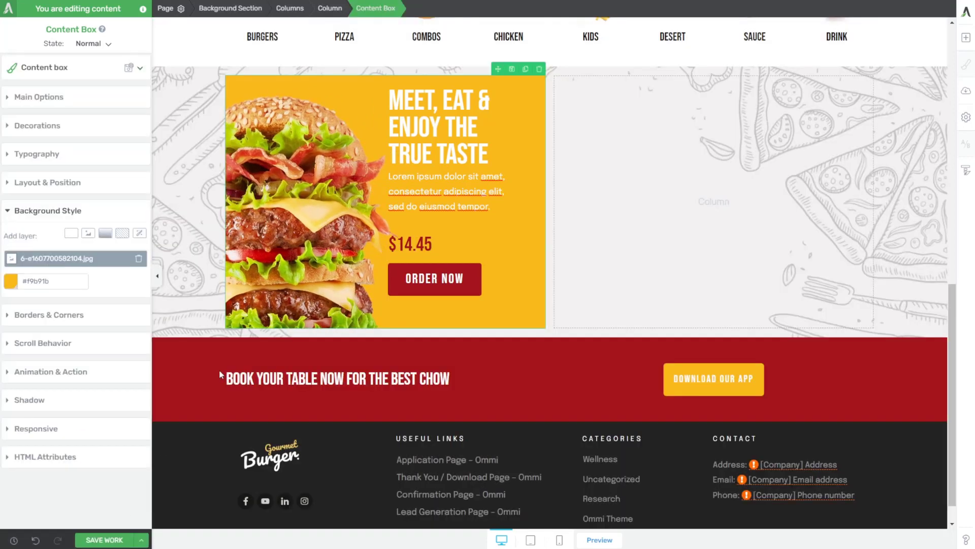
Set the outer yellow burger box's vertical position to center its content.
{"action": "left_click", "coordinate": [476, 303]}
{"action": "left_click", "coordinate": [60, 184]}
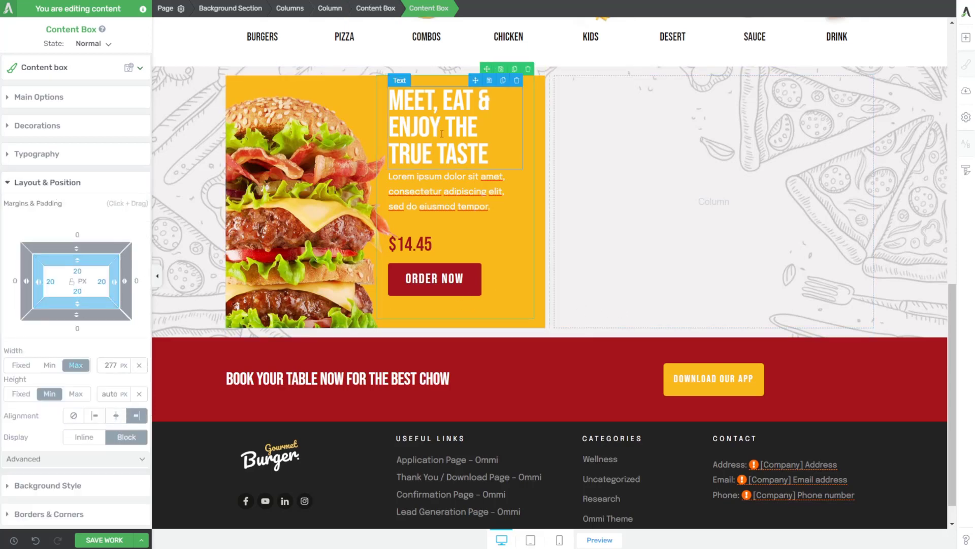
{"action": "left_click", "coordinate": [369, 10]}
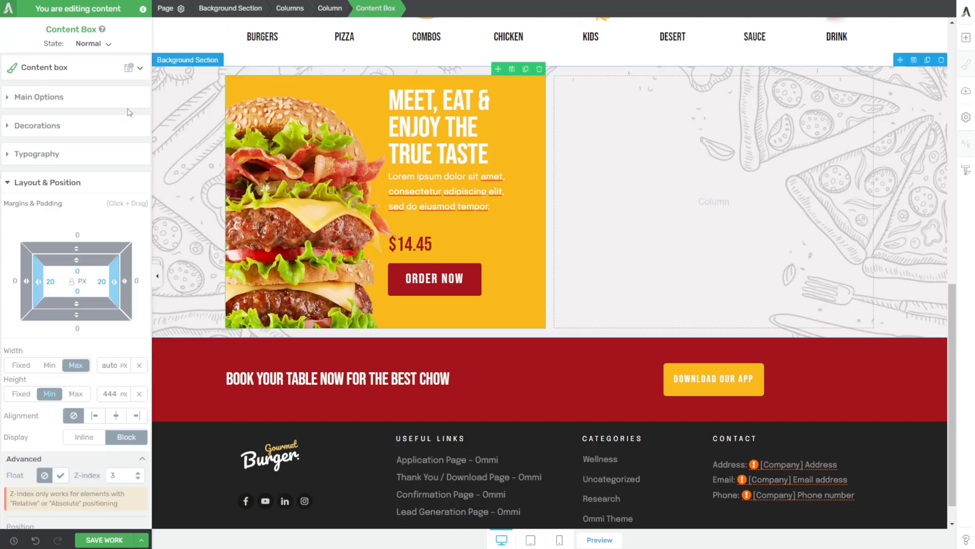
{"action": "left_click", "coordinate": [41, 97]}
{"action": "left_click", "coordinate": [111, 214]}
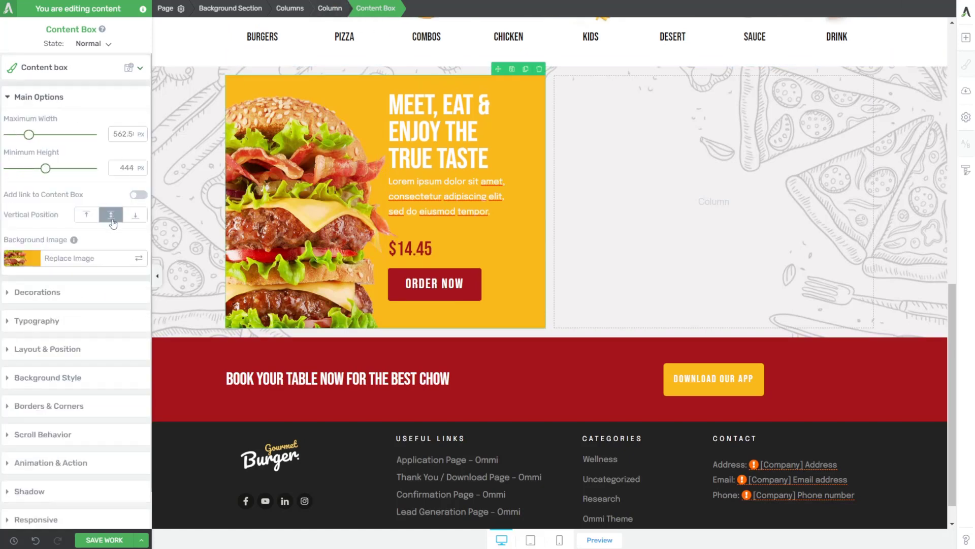
Set the bottom margin of the ORDER NOW button in the burger box to 0.
{"action": "left_click", "coordinate": [459, 296]}
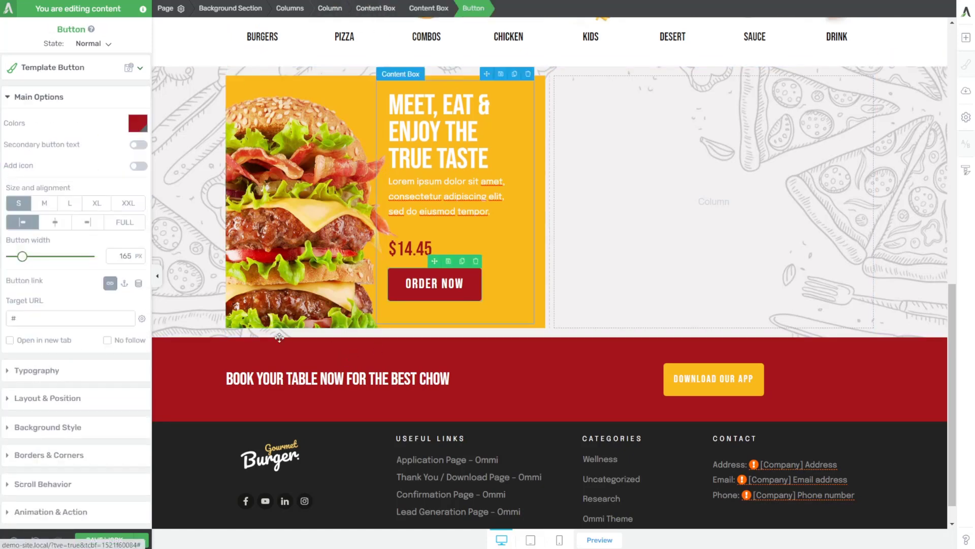
{"action": "left_click", "coordinate": [47, 398]}
{"action": "left_click", "coordinate": [79, 300]}
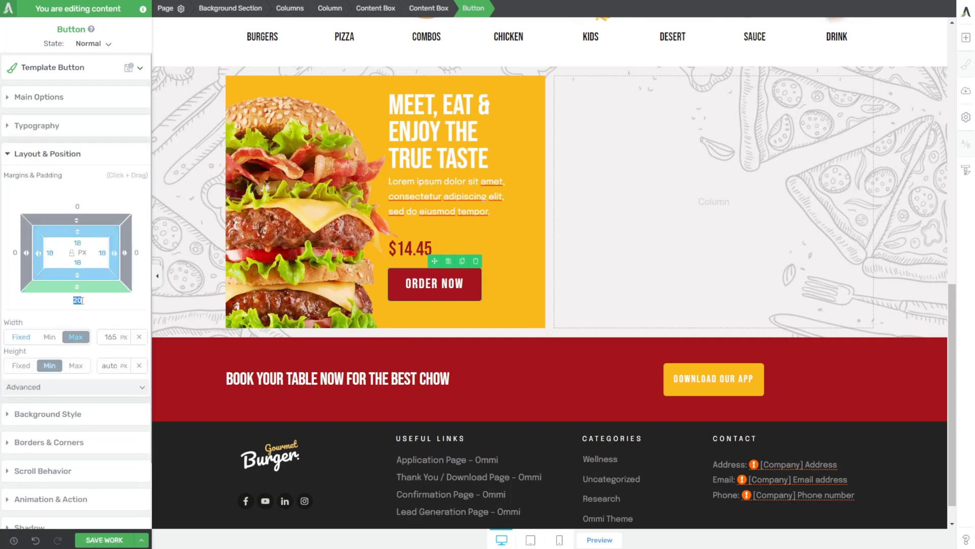
{"action": "type", "text": "0"}
{"action": "key", "text": "Return"}
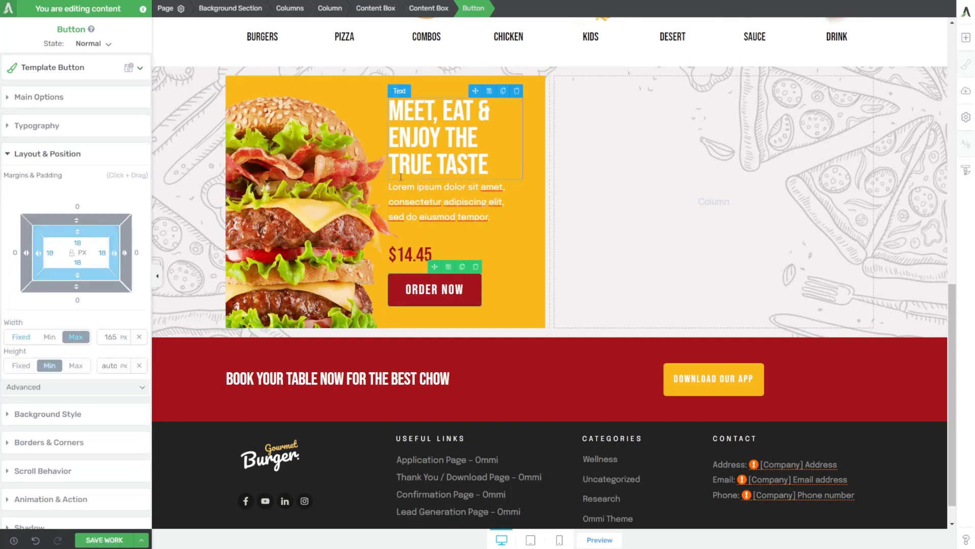
Set the right and left padding of the inner content box holding the burger text to 0, briefly comparing 20 px on the left.
{"action": "left_click", "coordinate": [376, 136]}
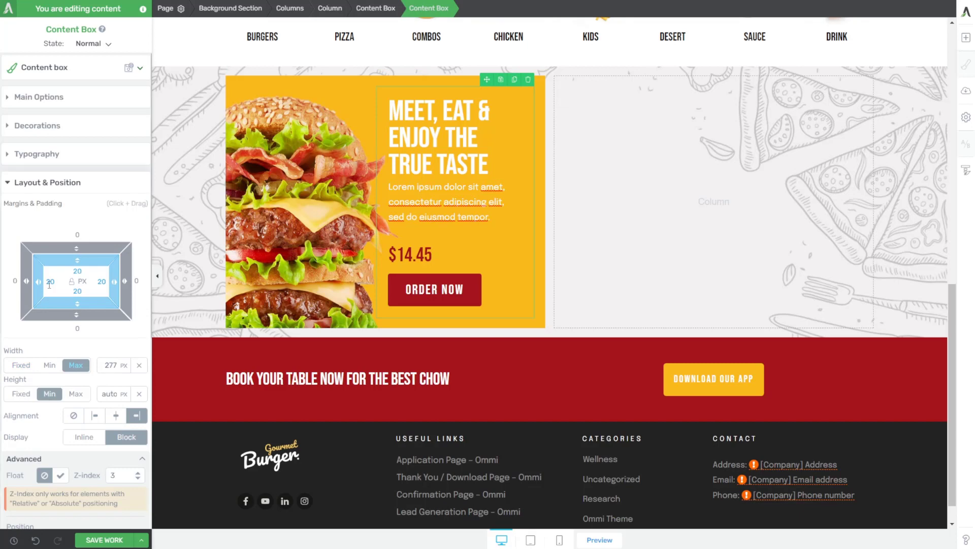
{"action": "double_click", "coordinate": [104, 280]}
{"action": "type", "text": "0"}
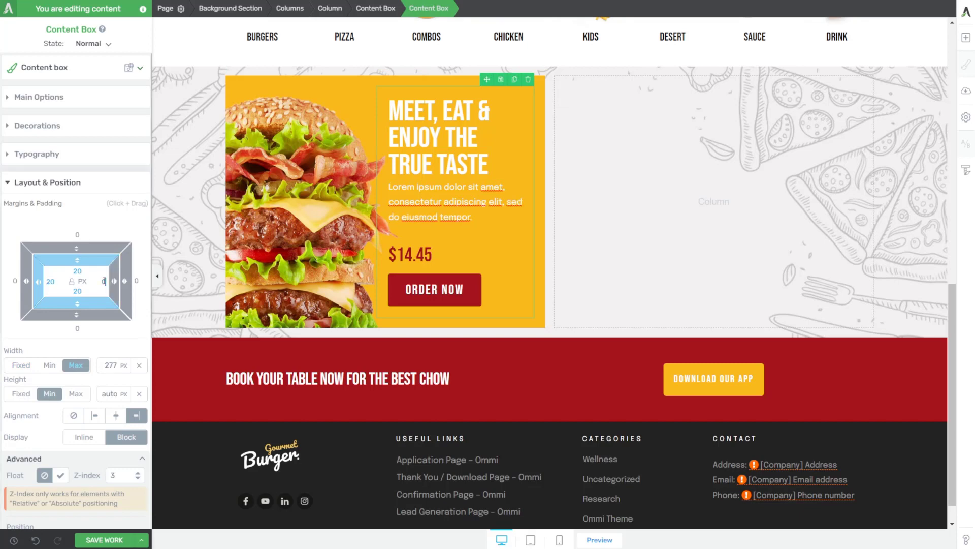
{"action": "double_click", "coordinate": [50, 281]}
{"action": "type", "text": "0"}
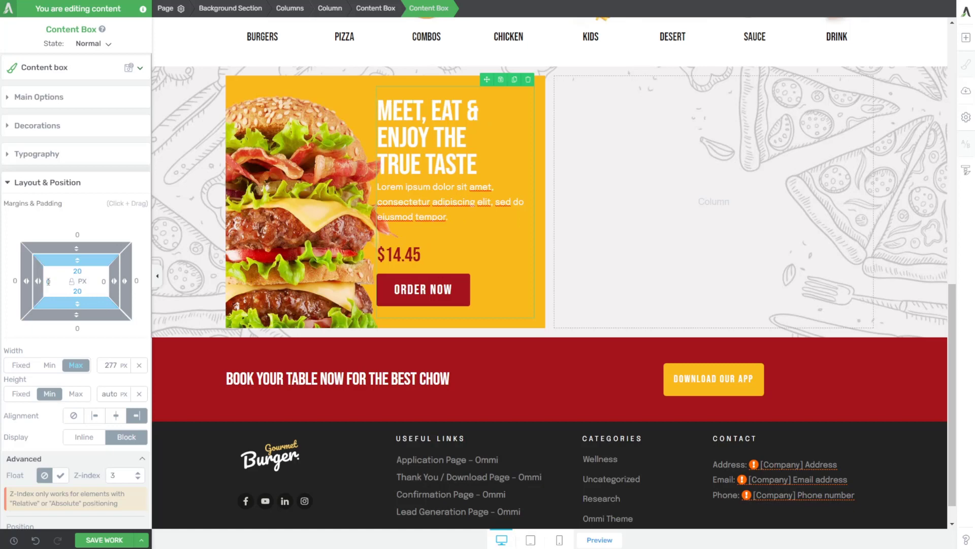
{"action": "type", "text": "20"}
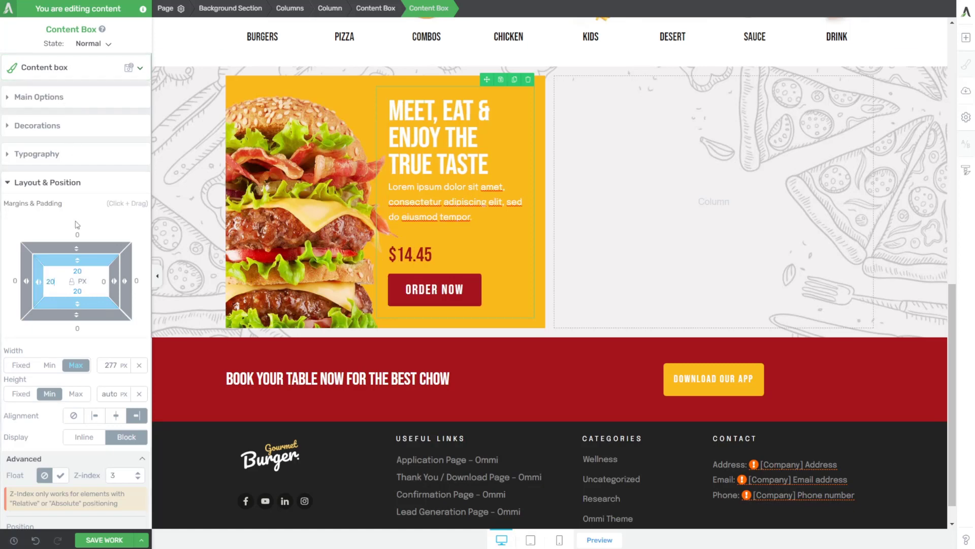
{"action": "left_click_drag", "start_coordinate": [56, 282], "coordinate": [57, 281]}
{"action": "type", "text": "0"}
Narrow the inner text content box to a maximum width of 235 px.
{"action": "left_click", "coordinate": [39, 97]}
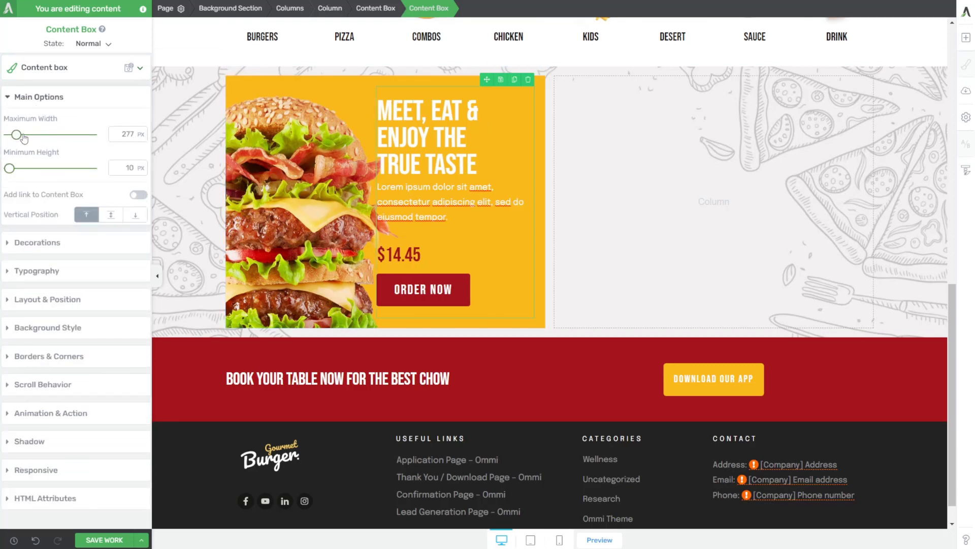
{"action": "left_click_drag", "start_coordinate": [18, 135], "coordinate": [15, 136]}
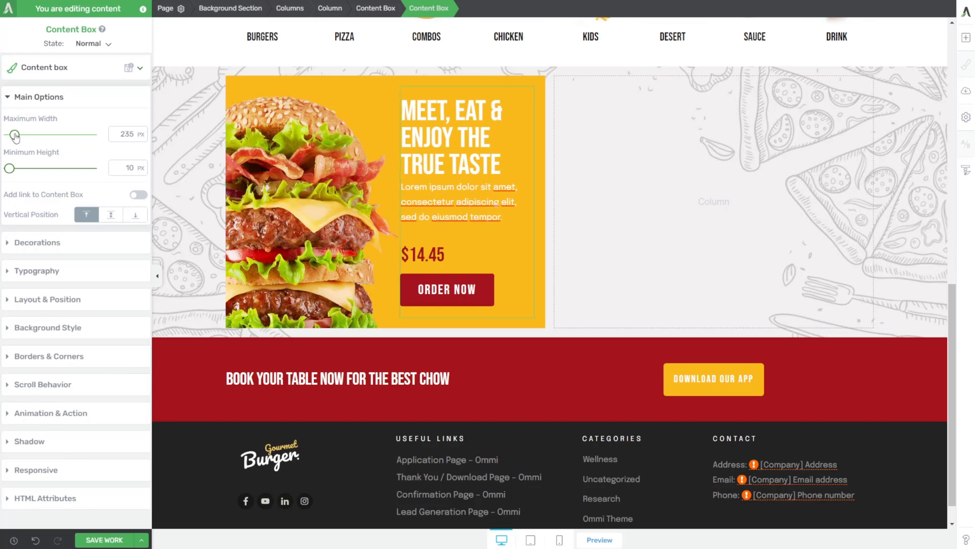
{"action": "left_click", "coordinate": [321, 249]}
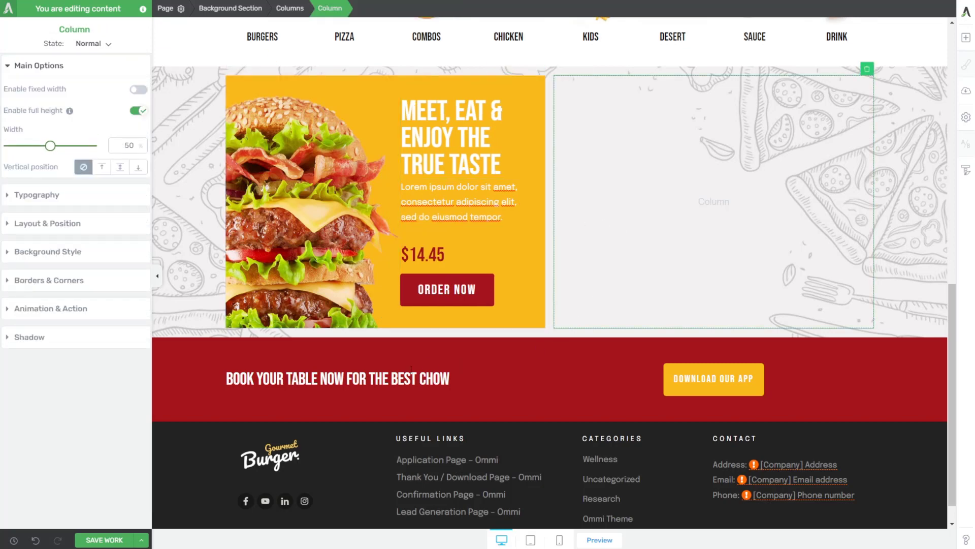
Round all corners of the outer yellow burger box to 12 px and save the work.
{"action": "left_click", "coordinate": [531, 316]}
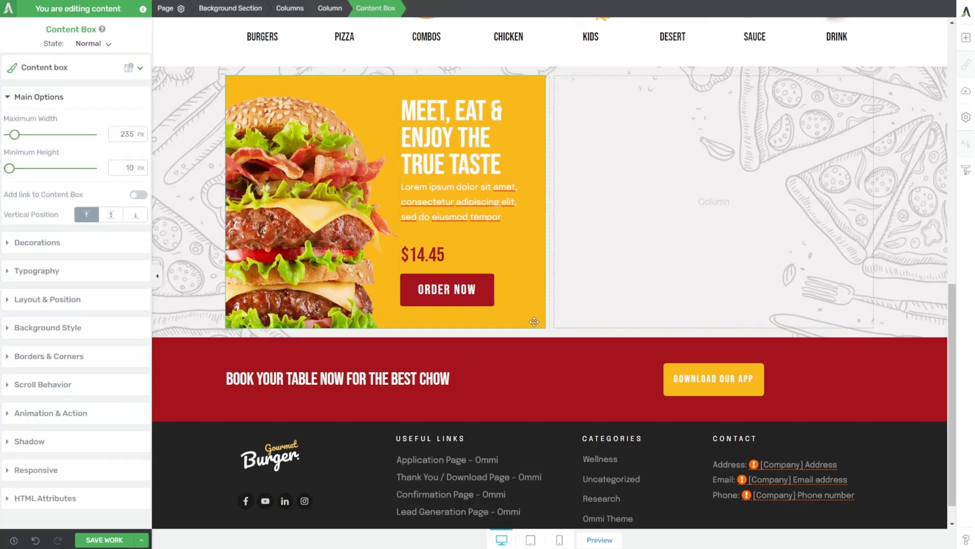
{"action": "left_click", "coordinate": [49, 405]}
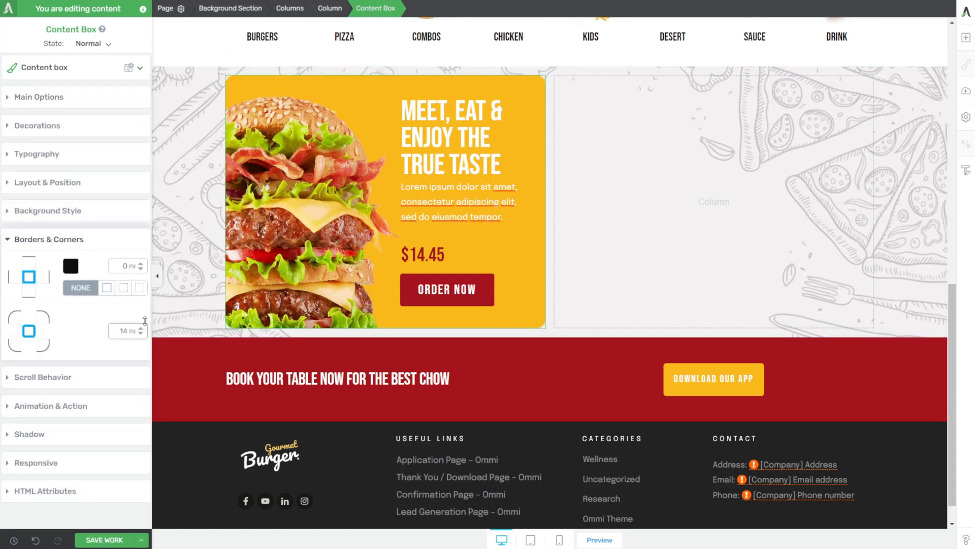
{"action": "left_click", "coordinate": [222, 321]}
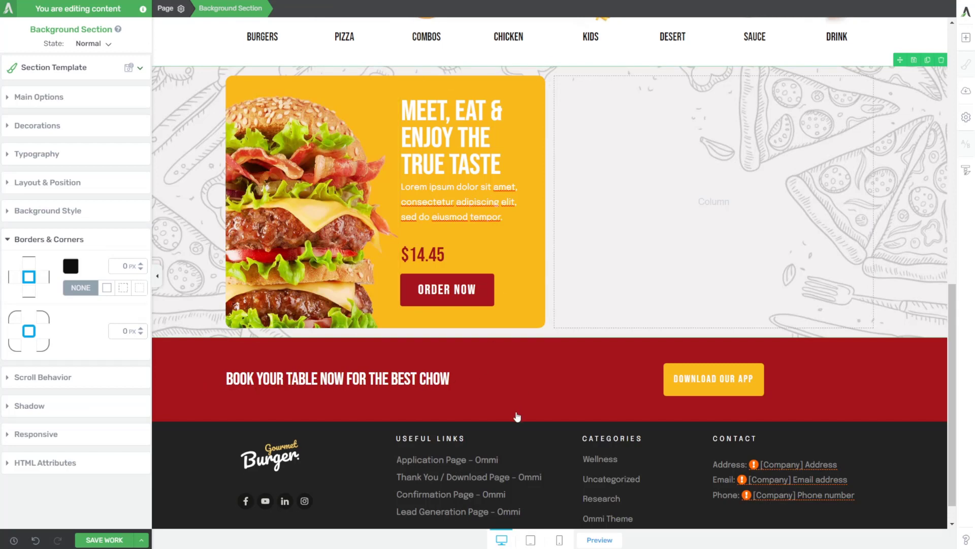
{"action": "scroll", "coordinate": [519, 414], "scroll_direction": "up", "scroll_amount": 1}
{"action": "left_click", "coordinate": [109, 540]}
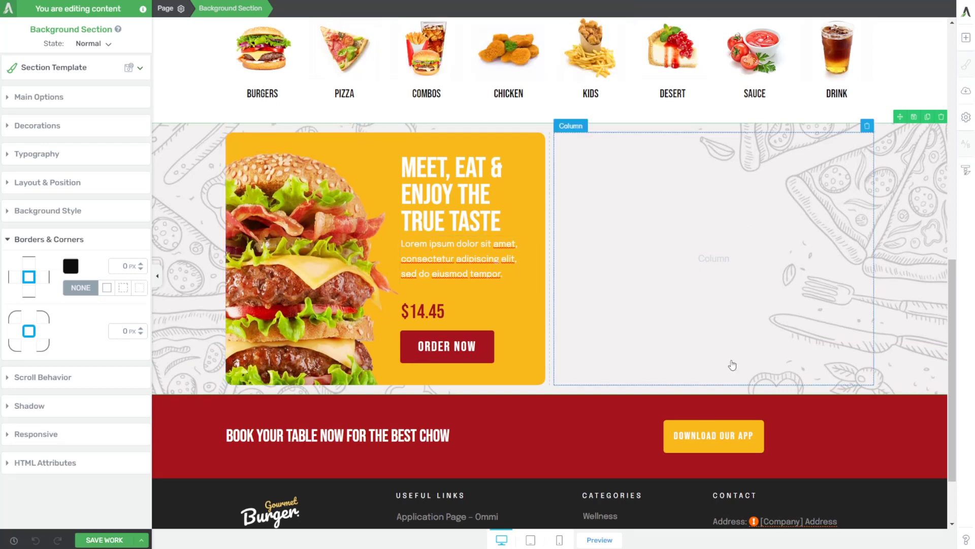
Duplicate the yellow burger box and move the copy into the empty column beside it.
{"action": "left_click", "coordinate": [539, 149]}
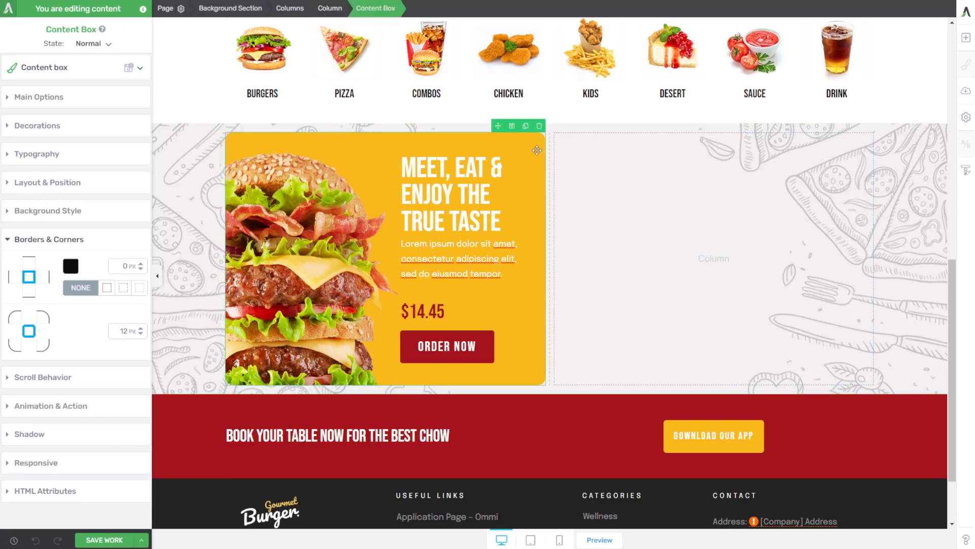
{"action": "left_click", "coordinate": [525, 125]}
{"action": "left_click_drag", "start_coordinate": [498, 126], "coordinate": [688, 212]}
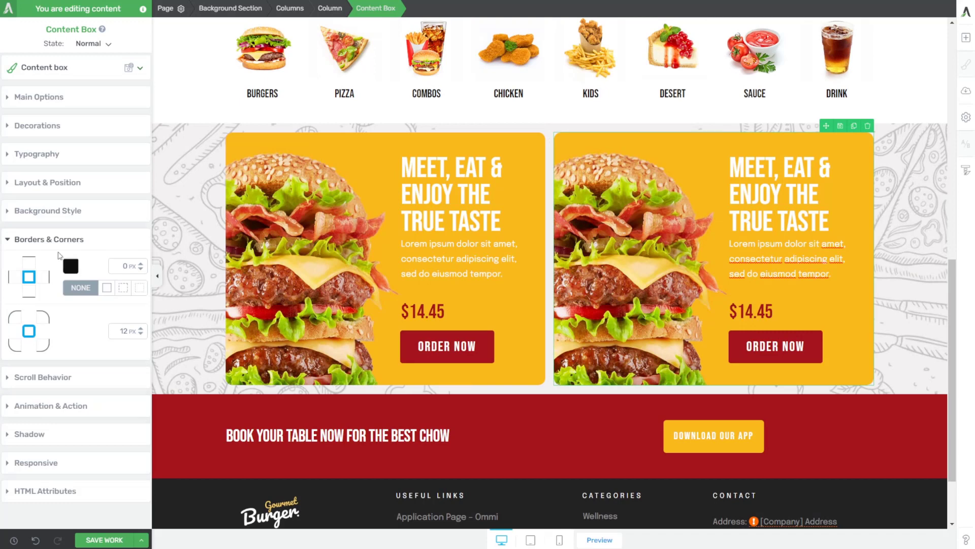
Unlink the copied box's background color from the global yellow, set it to #32a94f, and save that green to My Colors.
{"action": "left_click", "coordinate": [25, 218]}
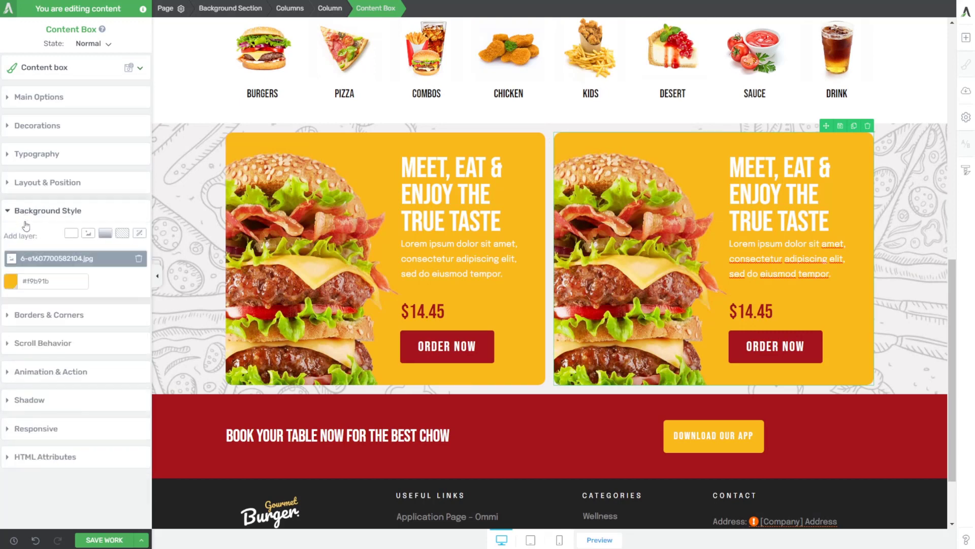
{"action": "left_click", "coordinate": [10, 281]}
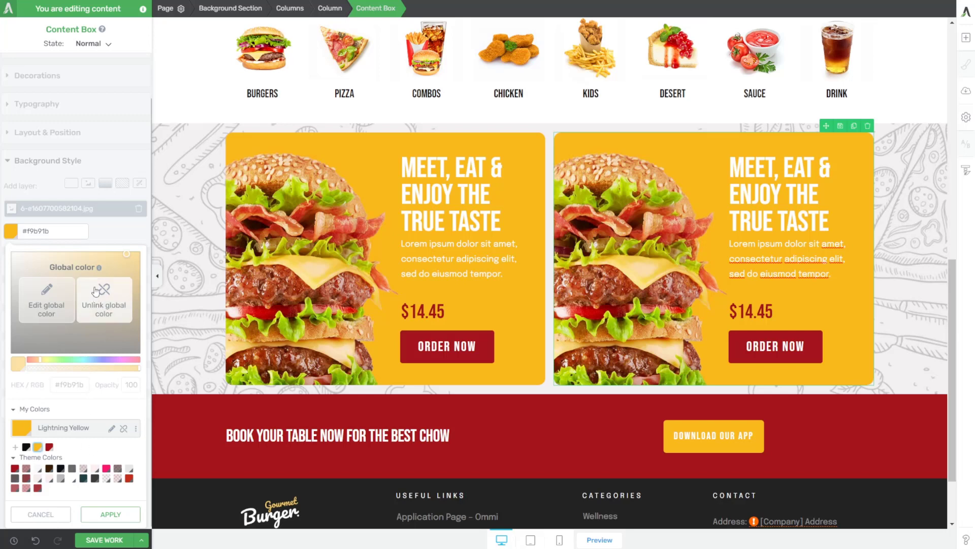
{"action": "left_click", "coordinate": [115, 315]}
{"action": "left_click", "coordinate": [78, 411]}
{"action": "type", "text": "#32a94f"}
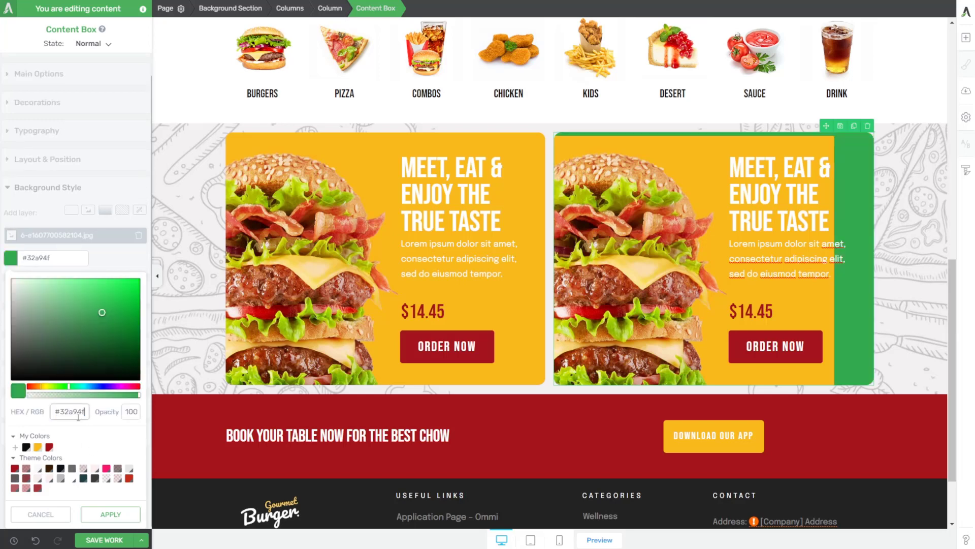
{"action": "left_click", "coordinate": [15, 447]}
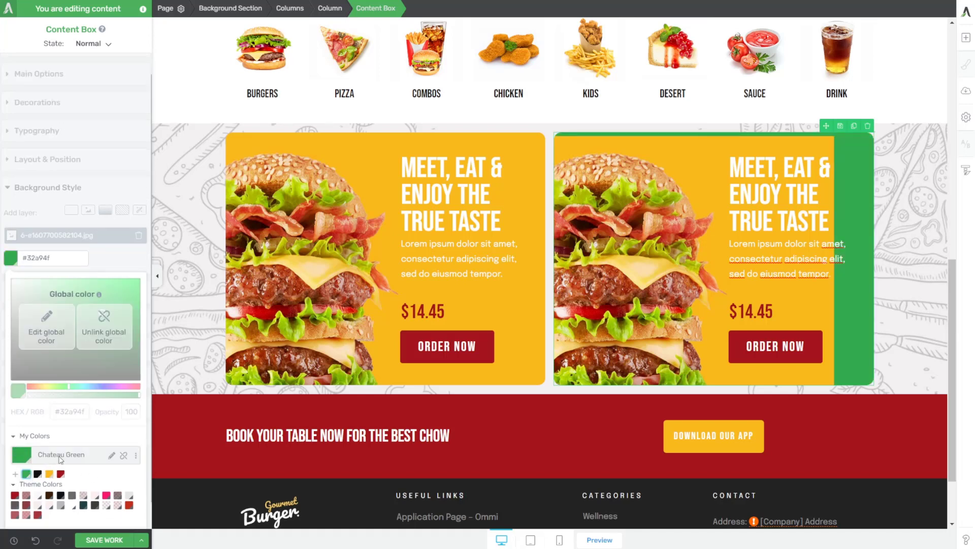
{"action": "left_click", "coordinate": [111, 514]}
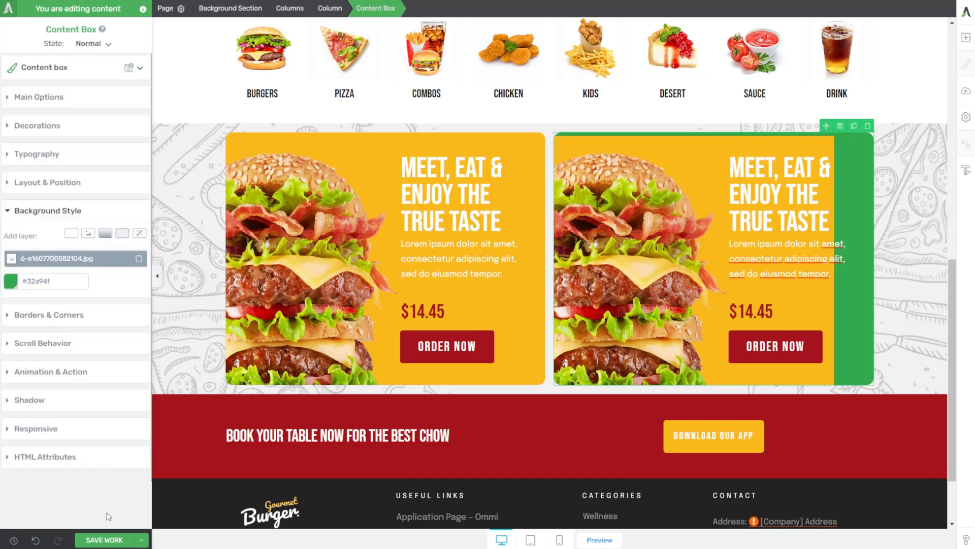
Replace the copied box's burger background image with the green chicken wings picture 2.jpg from the media library.
{"action": "left_click", "coordinate": [56, 262]}
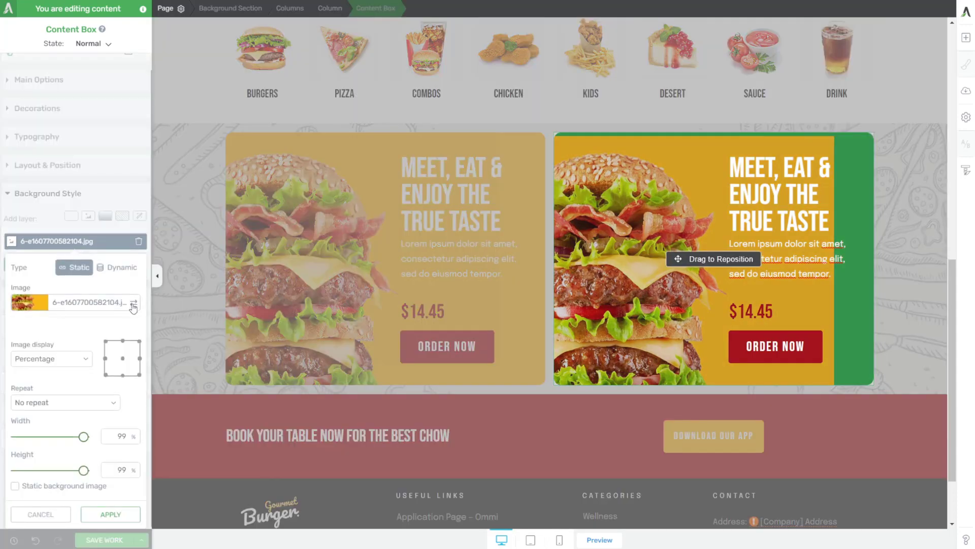
{"action": "left_click", "coordinate": [131, 305]}
{"action": "left_click", "coordinate": [363, 349]}
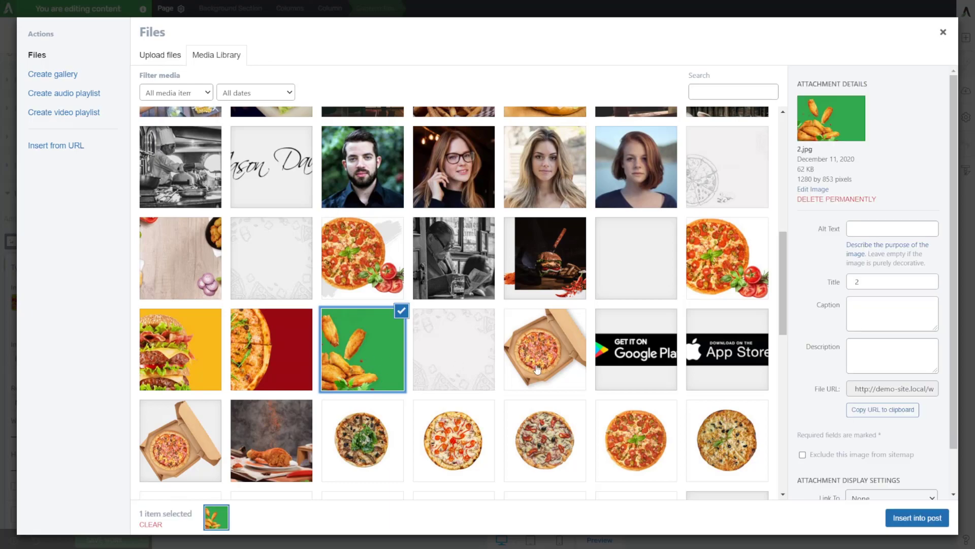
{"action": "left_click", "coordinate": [917, 519]}
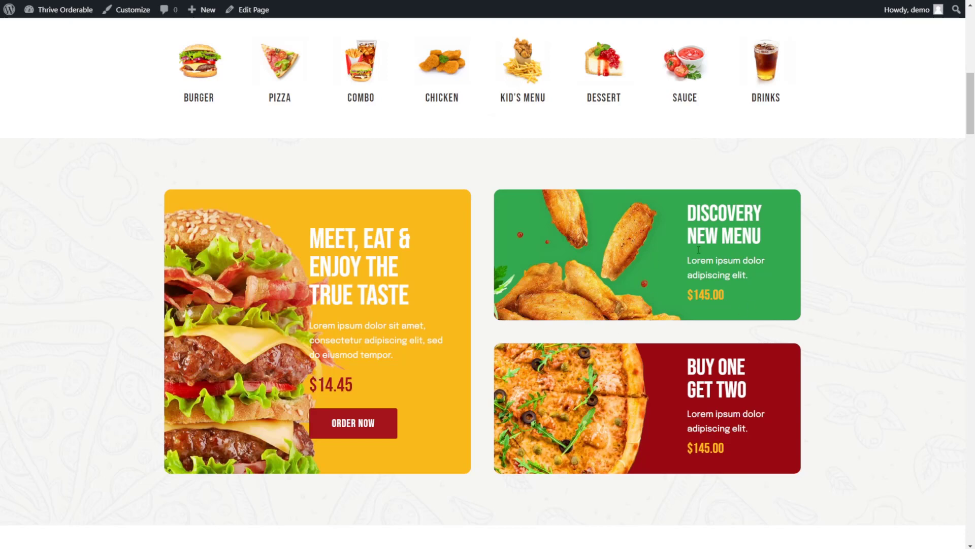
Switch to the reference page and select the green promo box's heading text to check its wording.
{"action": "left_click_drag", "start_coordinate": [694, 210], "coordinate": [747, 262]}
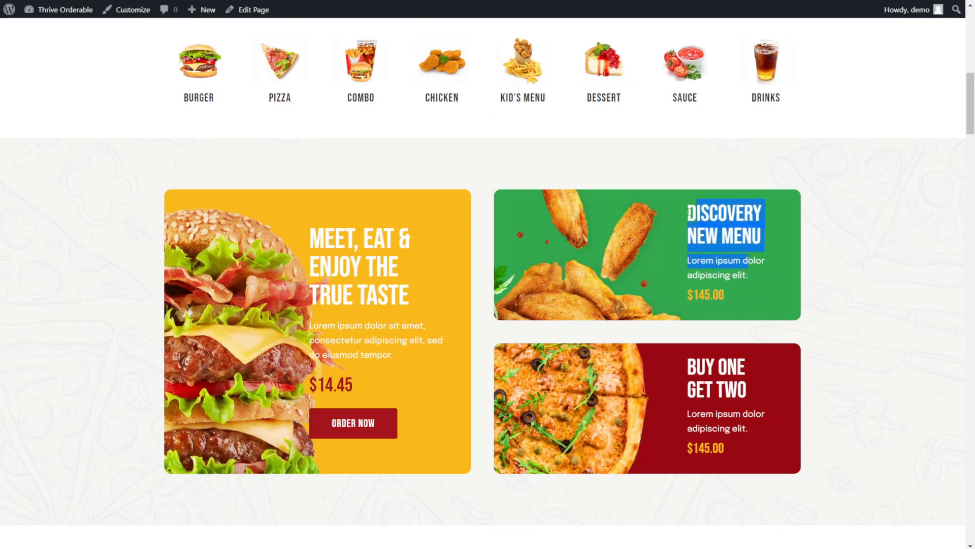
{"action": "left_click_drag", "start_coordinate": [690, 212], "coordinate": [690, 214]}
{"action": "left_click", "coordinate": [763, 249]}
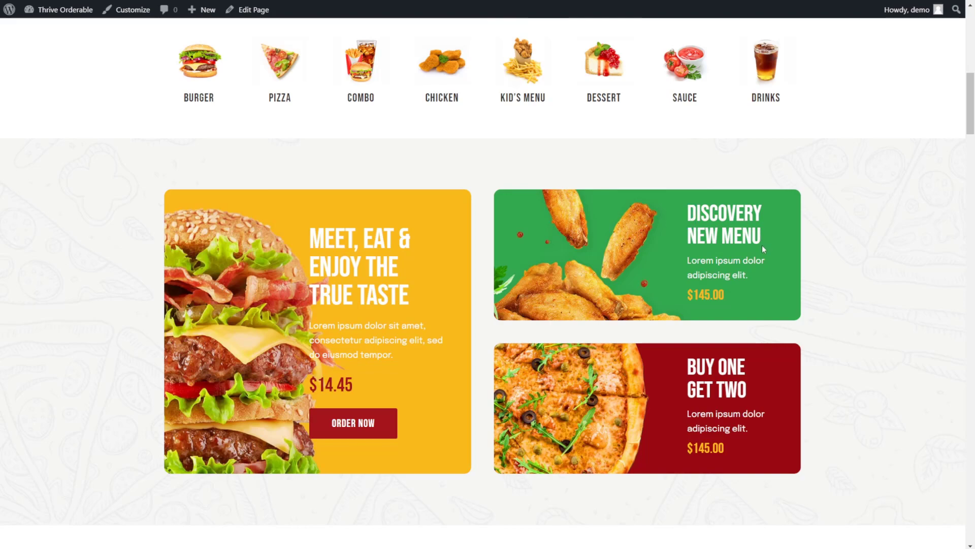
{"action": "left_click_drag", "start_coordinate": [769, 249], "coordinate": [690, 209]}
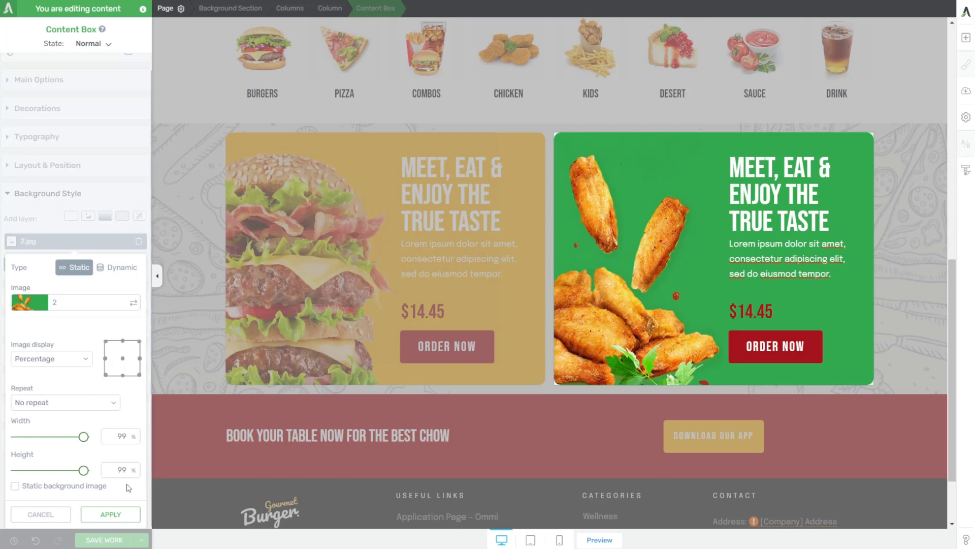
Apply the chicken background image in the editor and replace the copied box's heading with "DISCOVERY NEW MENU".
{"action": "left_click", "coordinate": [111, 514]}
{"action": "left_click", "coordinate": [778, 218]}
{"action": "key", "text": "ctrl+a"}
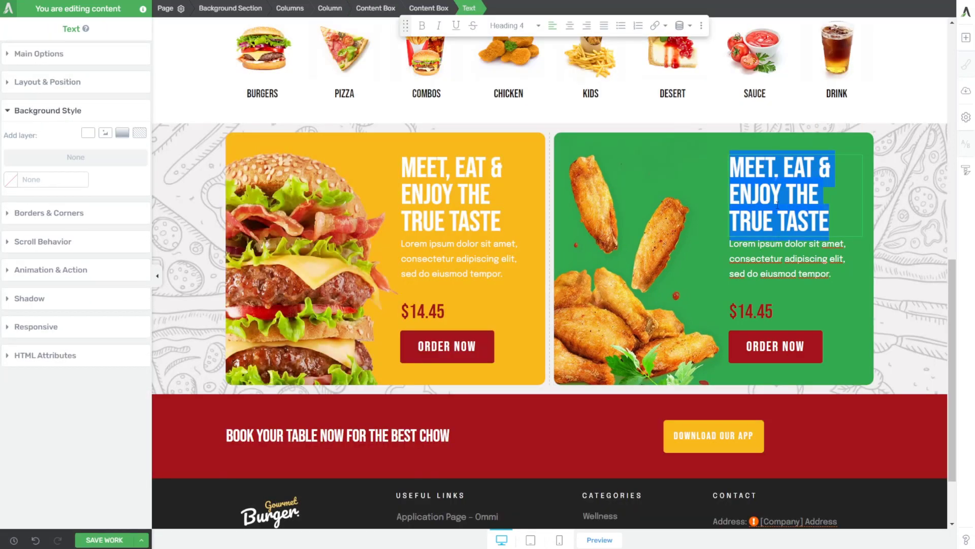
{"action": "type", "text": "DISCOVERY"}
{"action": "key", "text": "Return"}
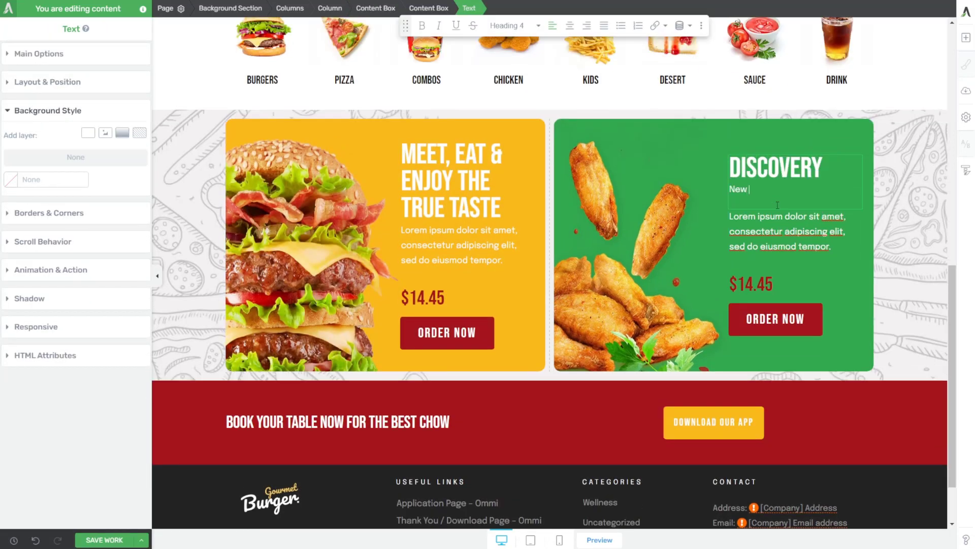
{"action": "type", "text": "New M"}
{"action": "key", "text": "BackSpace"}
{"action": "key", "text": "ctrl+a"}
{"action": "type", "text": "DISCOVERY NEW MENU"}
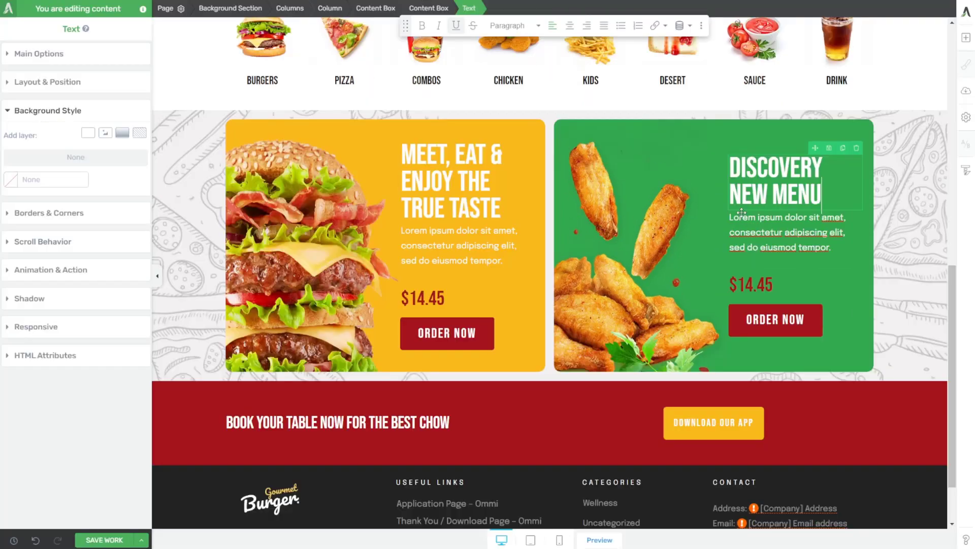
Shorten the green box's description to "Lorem ipsum dolor sit amet, consectetur" and reduce the box's minimum height to 1 px.
{"action": "left_click_drag", "start_coordinate": [832, 248], "coordinate": [784, 227]}
{"action": "key", "text": "BackSpace"}
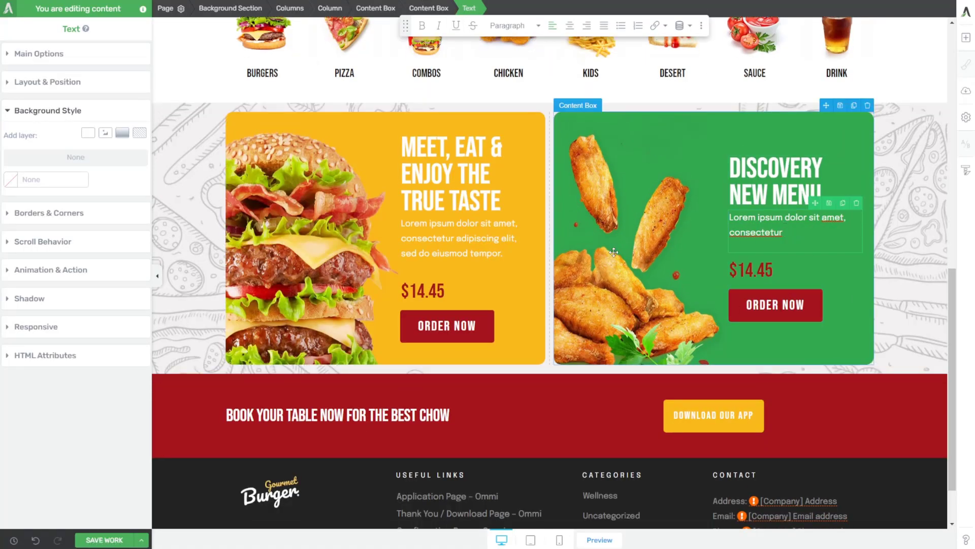
{"action": "left_click", "coordinate": [633, 296]}
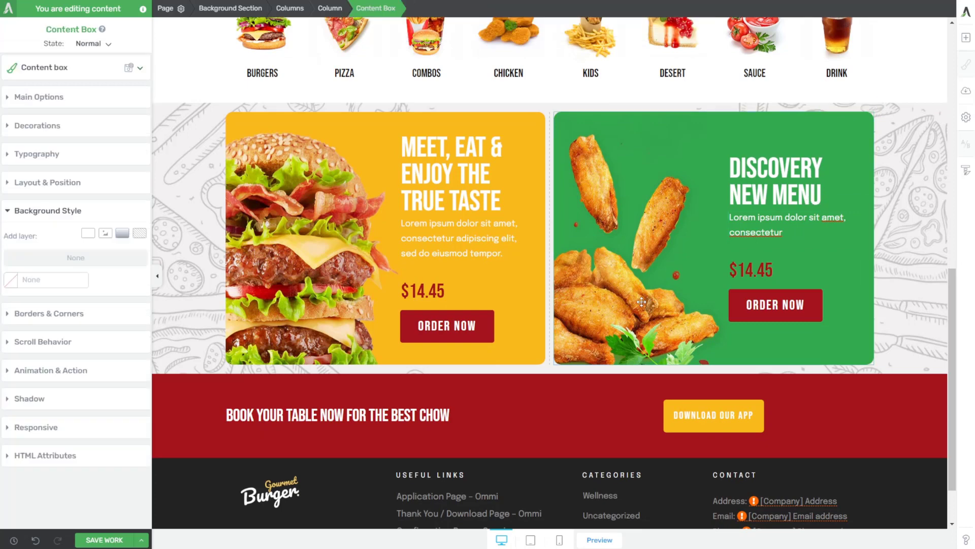
{"action": "left_click", "coordinate": [49, 98]}
{"action": "left_click_drag", "start_coordinate": [45, 170], "coordinate": [9, 171]}
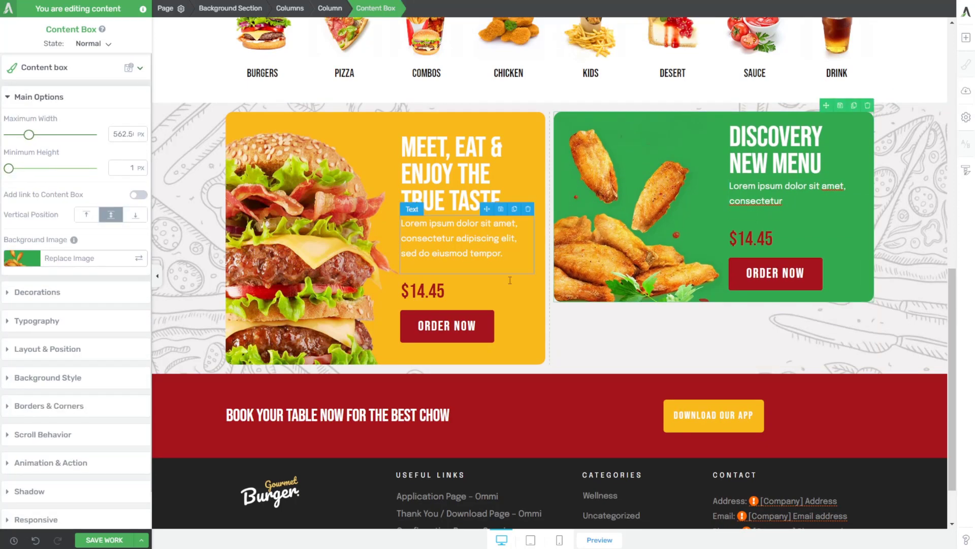
Reduce the line spacing below the green box's description text.
{"action": "left_click", "coordinate": [761, 200]}
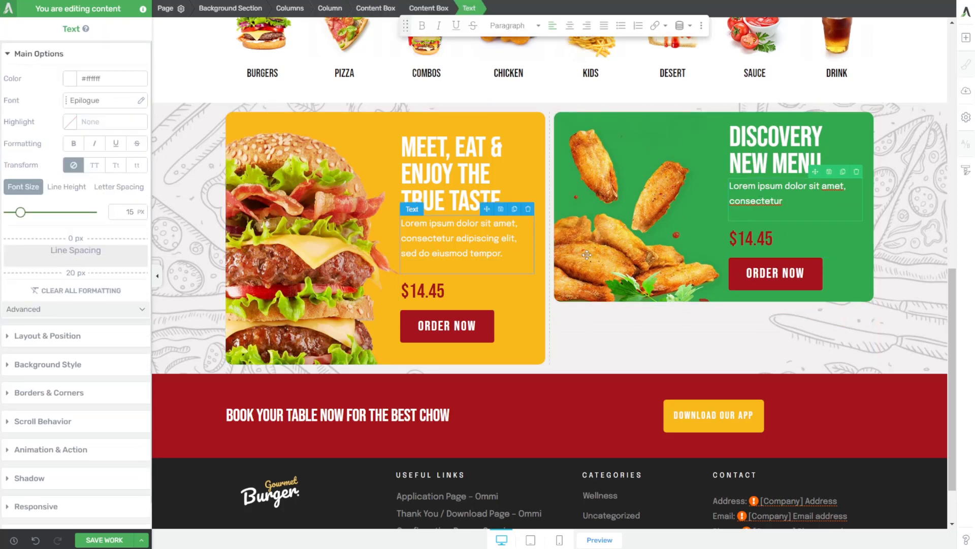
{"action": "left_click_drag", "start_coordinate": [79, 267], "coordinate": [80, 253]}
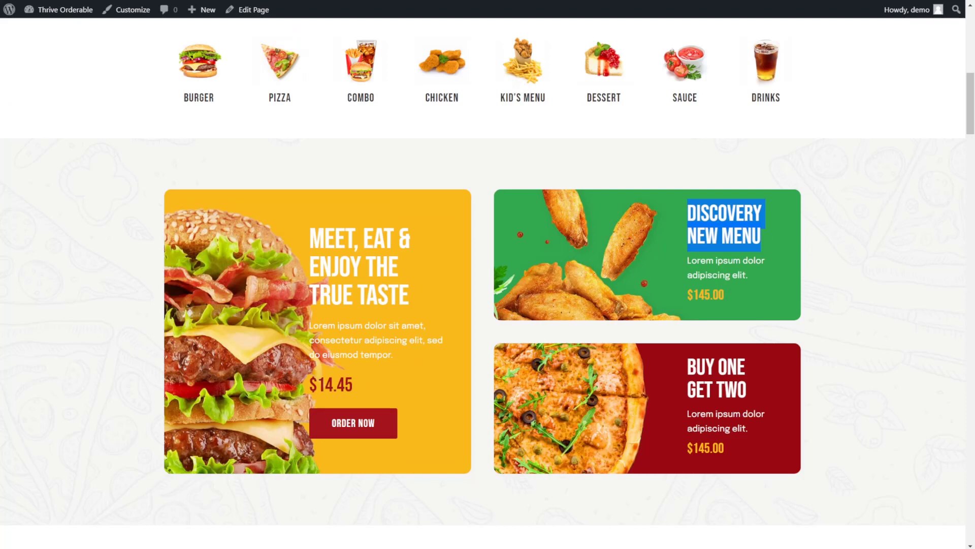
Check the price in the reference page's green box and set the copied green box's price font size to 25 px.
{"action": "left_click", "coordinate": [713, 295]}
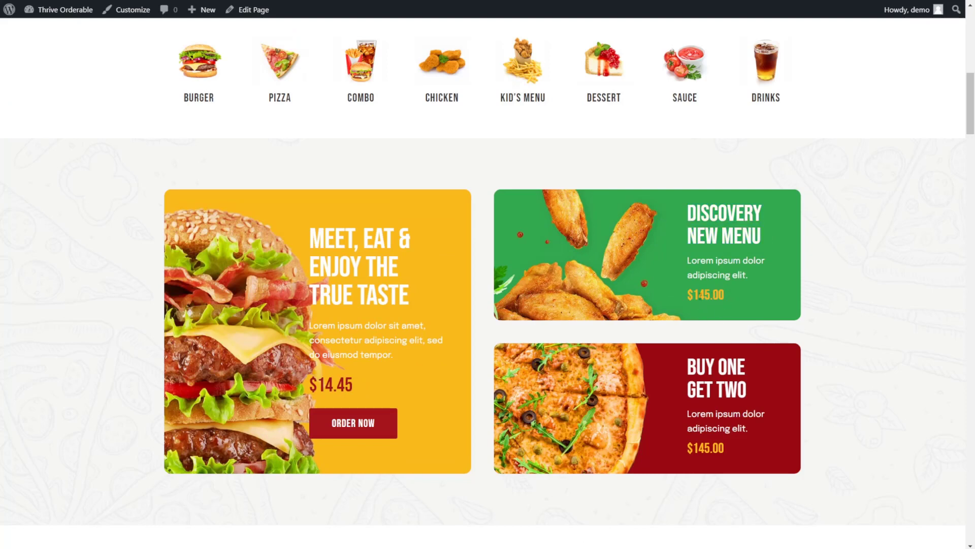
{"action": "double_click", "coordinate": [700, 295]}
{"action": "left_click", "coordinate": [702, 288]}
{"action": "left_click", "coordinate": [847, 1]}
{"action": "left_click_drag", "start_coordinate": [693, 294], "coordinate": [715, 297]}
{"action": "left_click", "coordinate": [715, 299]}
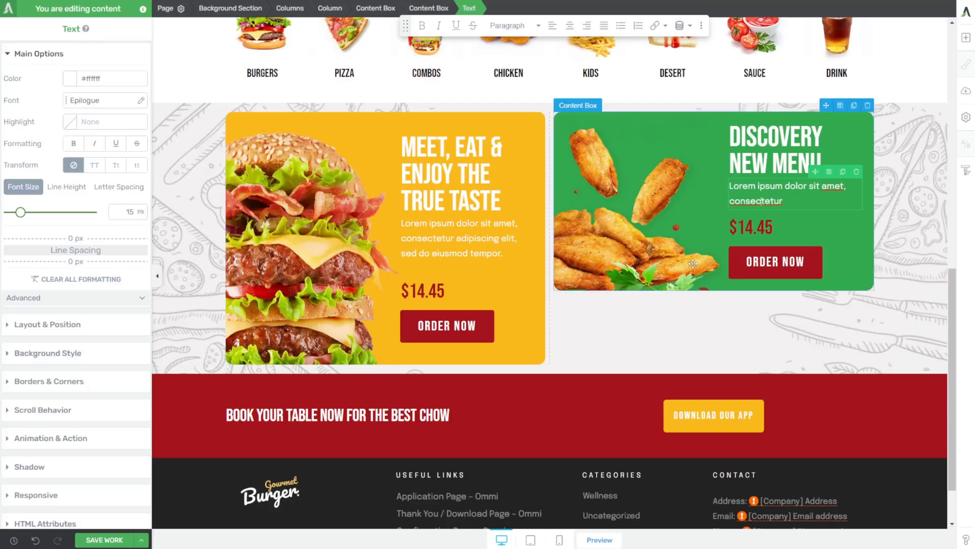
{"action": "left_click", "coordinate": [770, 222]}
{"action": "double_click", "coordinate": [134, 211]}
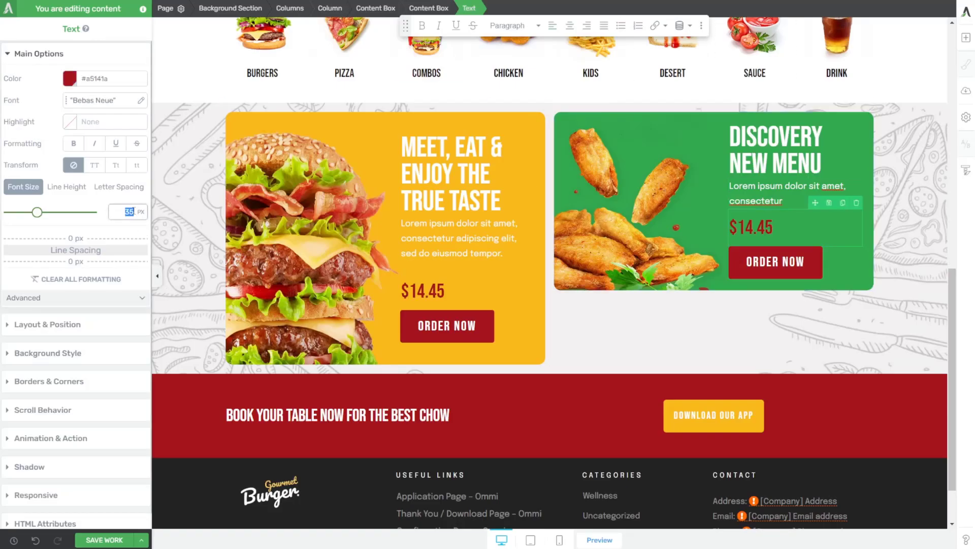
{"action": "type", "text": "25"}
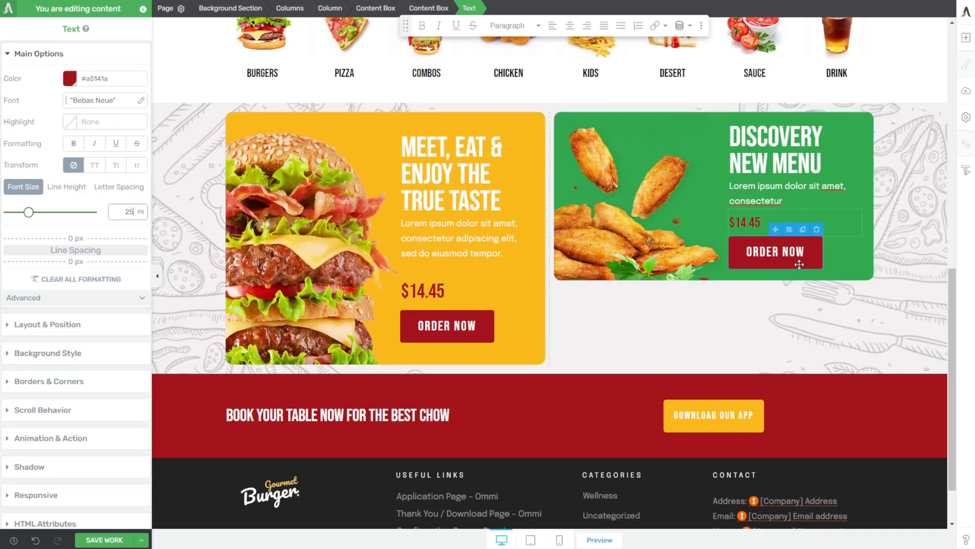
Delete the green box's Order Now button and recolor its price with the saved yellow #f9b91b.
{"action": "left_click", "coordinate": [816, 230]}
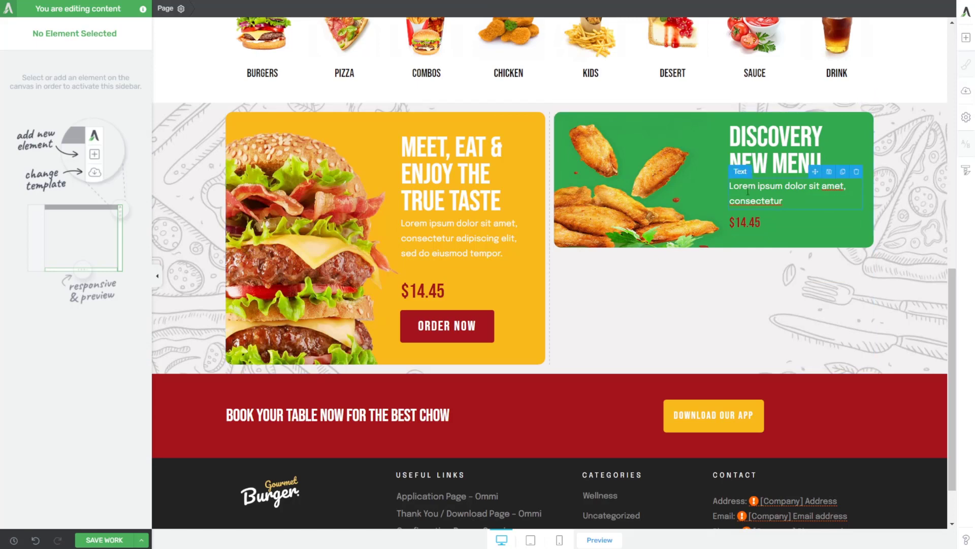
{"action": "left_click", "coordinate": [760, 225]}
{"action": "left_click", "coordinate": [70, 78]}
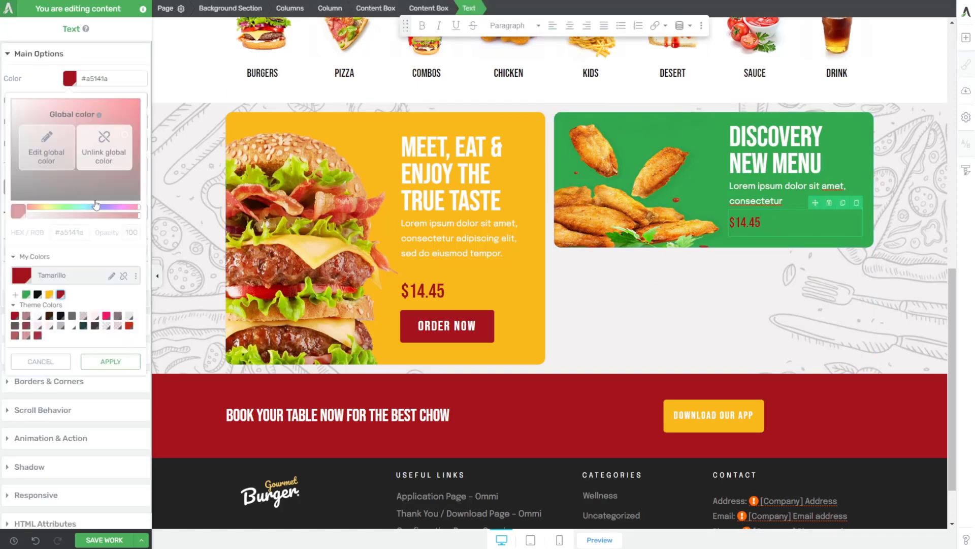
{"action": "left_click", "coordinate": [49, 294]}
{"action": "left_click", "coordinate": [113, 363]}
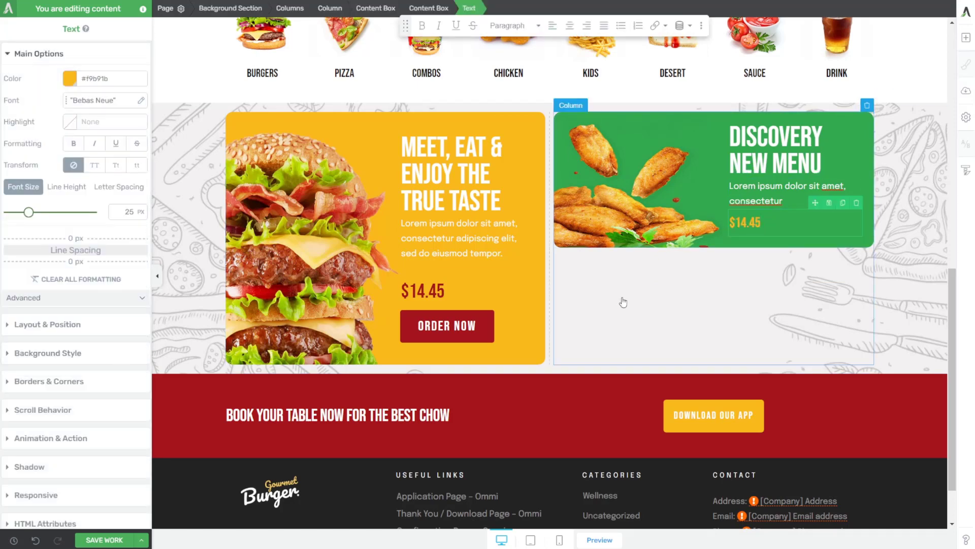
Try the Contain image display for the green box's chicken background 2.jpg.
{"action": "left_click", "coordinate": [625, 241]}
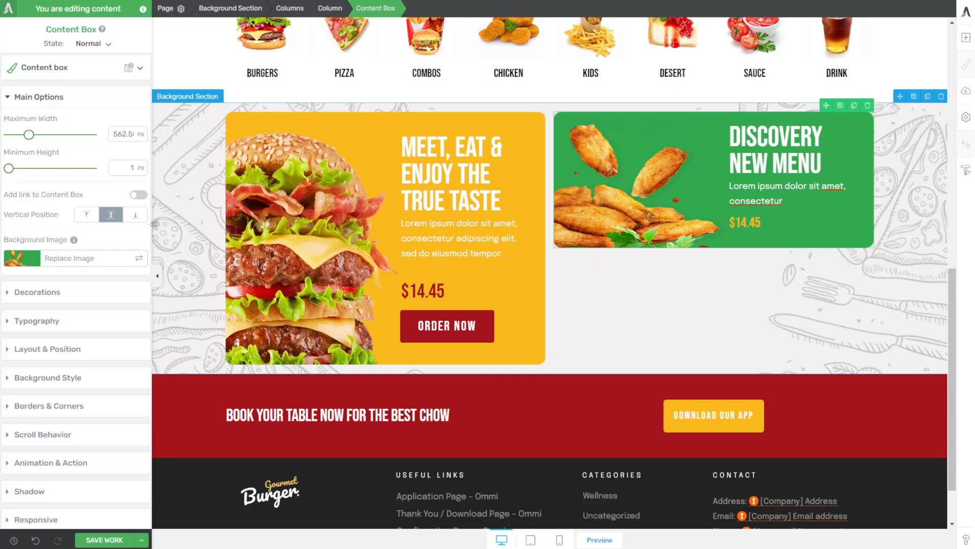
{"action": "left_click", "coordinate": [56, 384]}
{"action": "left_click", "coordinate": [42, 264]}
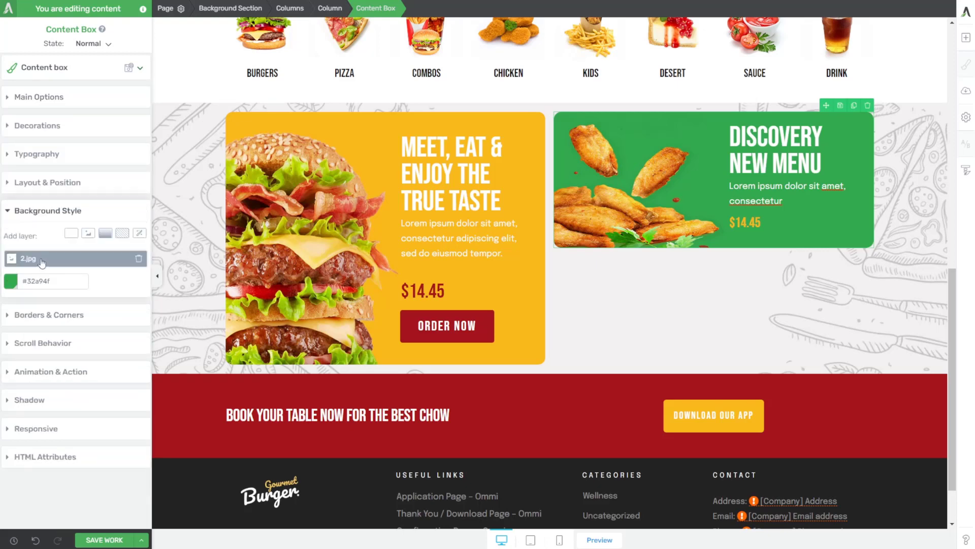
{"action": "left_click", "coordinate": [64, 358]}
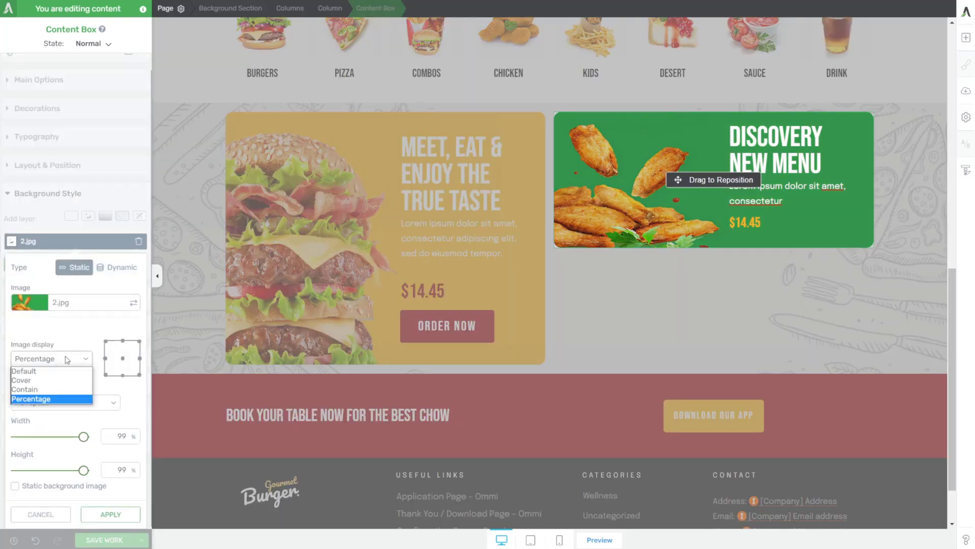
{"action": "left_click", "coordinate": [34, 390]}
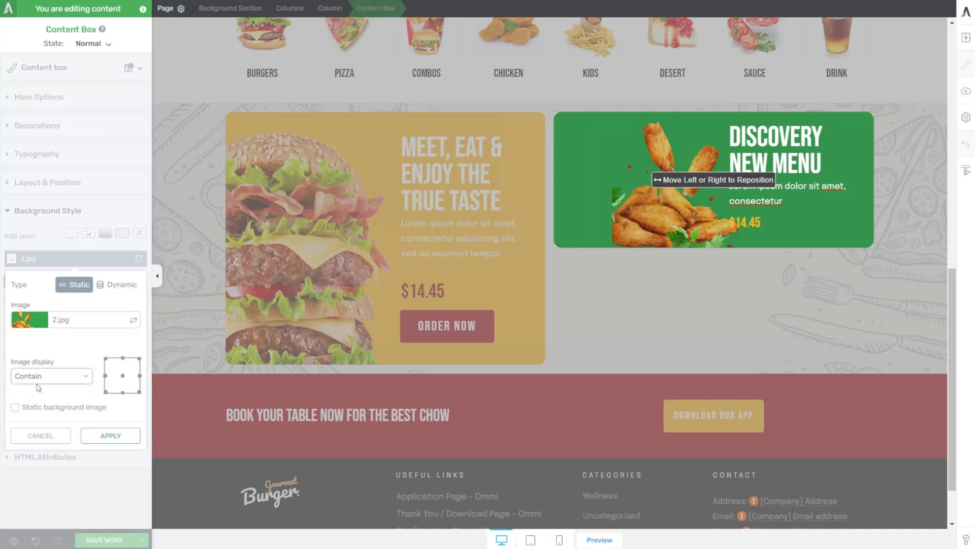
{"action": "left_click", "coordinate": [108, 438]}
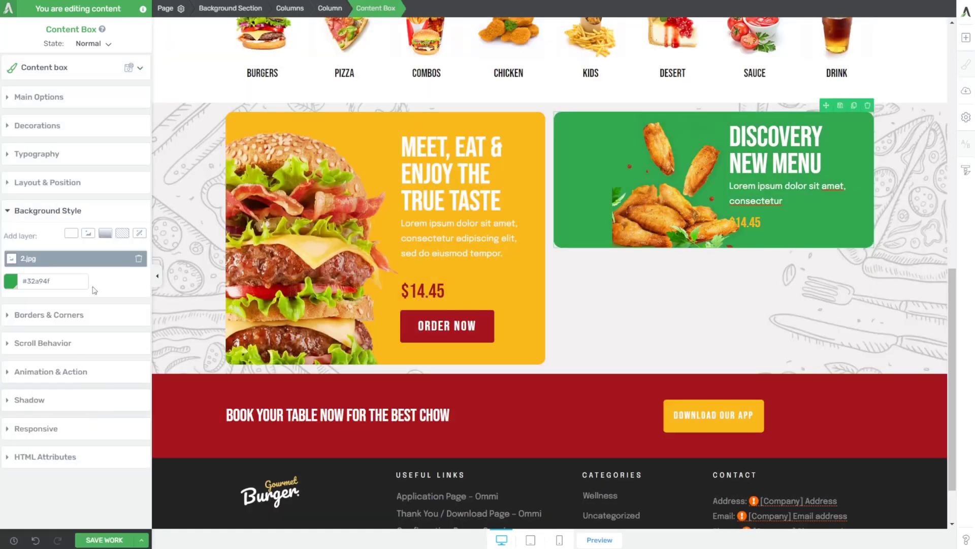
Anchor the chicken background image to the lower-left corner of the green box.
{"action": "left_click", "coordinate": [34, 260]}
{"action": "left_click", "coordinate": [106, 391]}
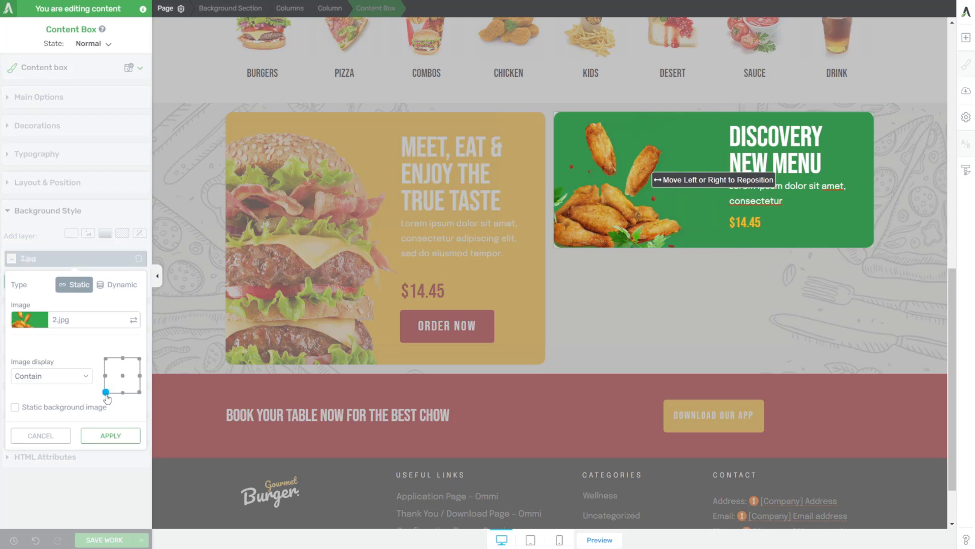
{"action": "left_click", "coordinate": [112, 438]}
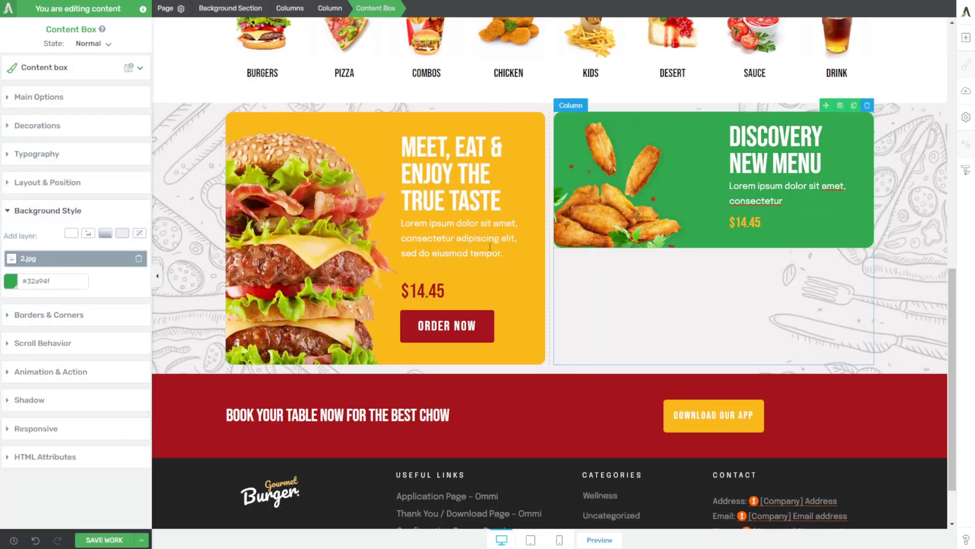
Set the green box's chicken background image display to Cover.
{"action": "left_click", "coordinate": [35, 259]}
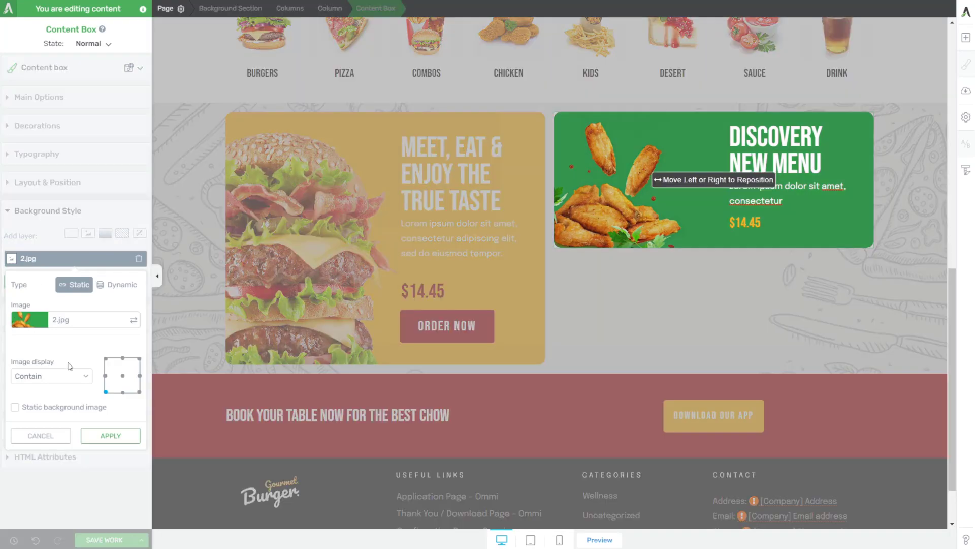
{"action": "left_click", "coordinate": [134, 321]}
{"action": "left_click", "coordinate": [944, 30]}
{"action": "left_click", "coordinate": [51, 376]}
{"action": "left_click", "coordinate": [47, 400]}
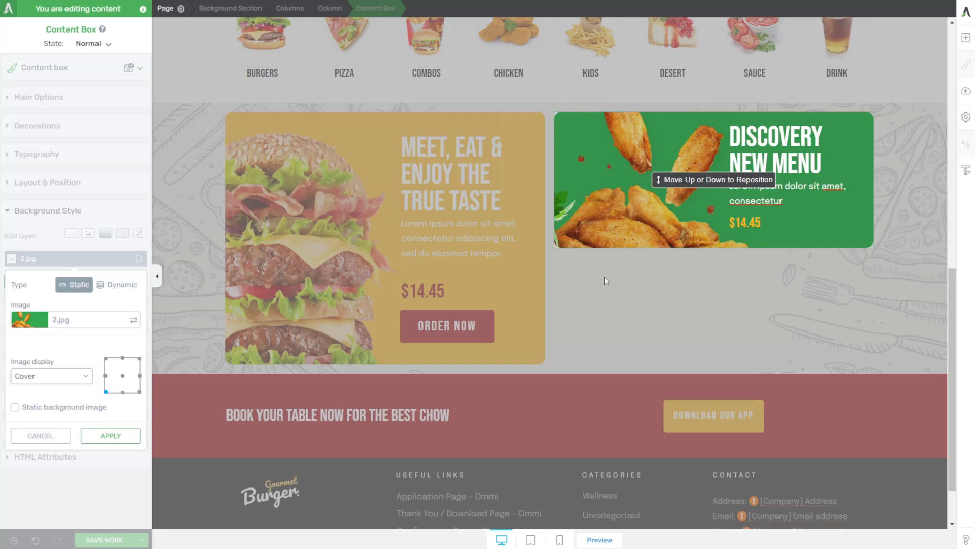
{"action": "left_click", "coordinate": [110, 435]}
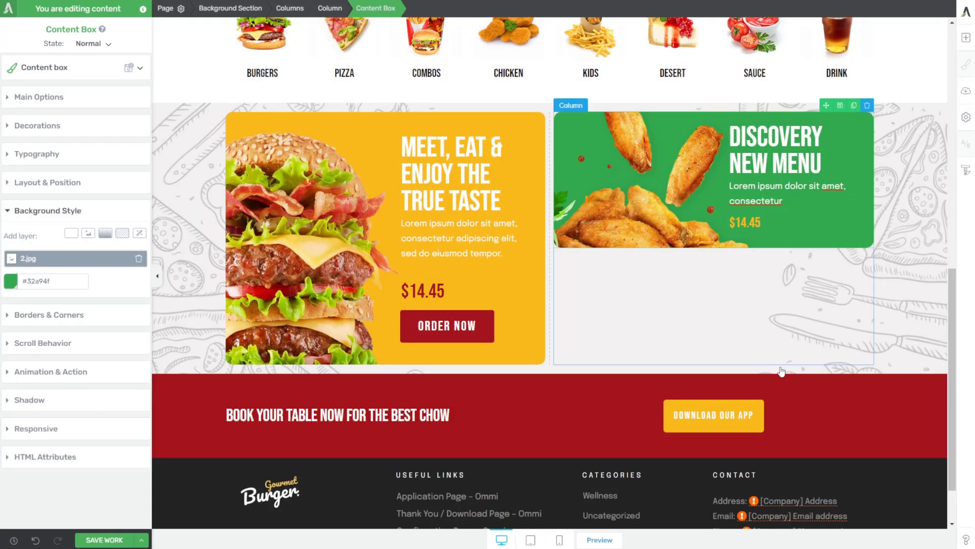
Shorten the green box's heading to "DISCOVER NEW MENU" and duplicate the whole box.
{"action": "key", "text": "ctrl+z"}
{"action": "key", "text": "ctrl+z"}
{"action": "key", "text": "ctrl+z"}
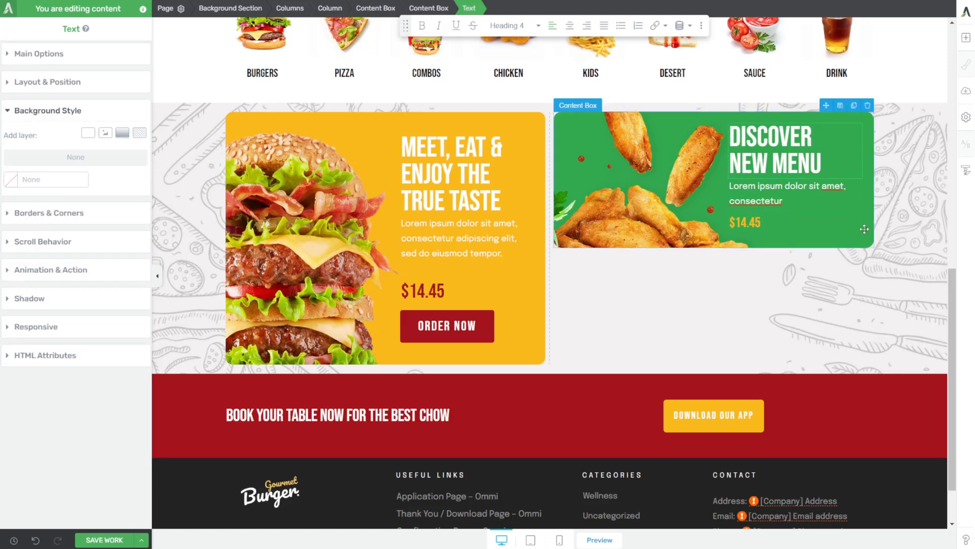
{"action": "left_click", "coordinate": [854, 105]}
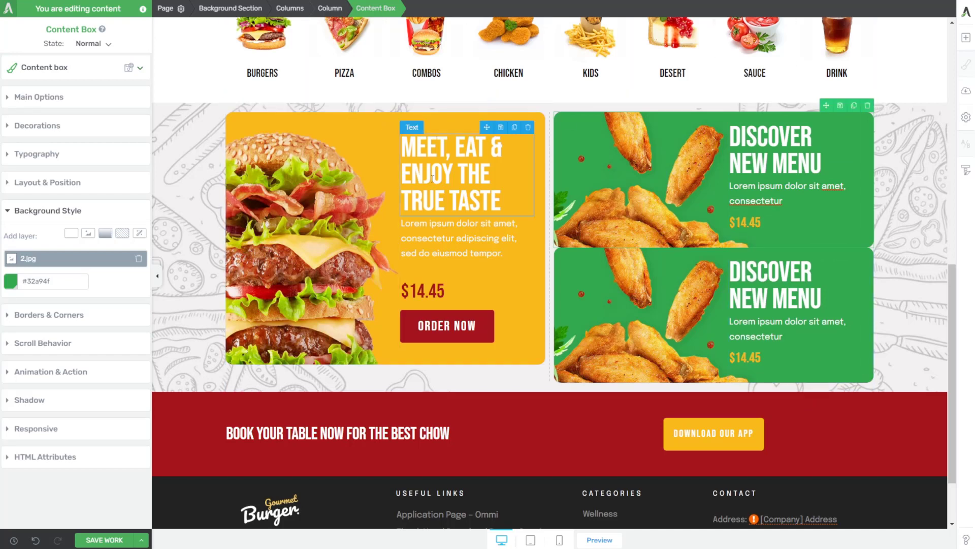
Set the promo columns' gutter width to 30 px and their minimum height to 0 px.
{"action": "left_click", "coordinate": [325, 117]}
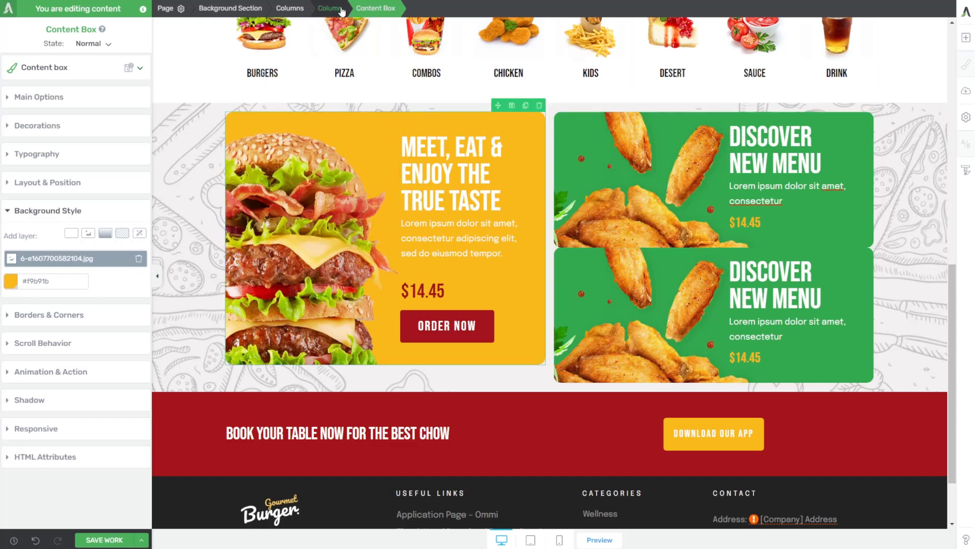
{"action": "left_click", "coordinate": [289, 8]}
{"action": "left_click", "coordinate": [20, 54]}
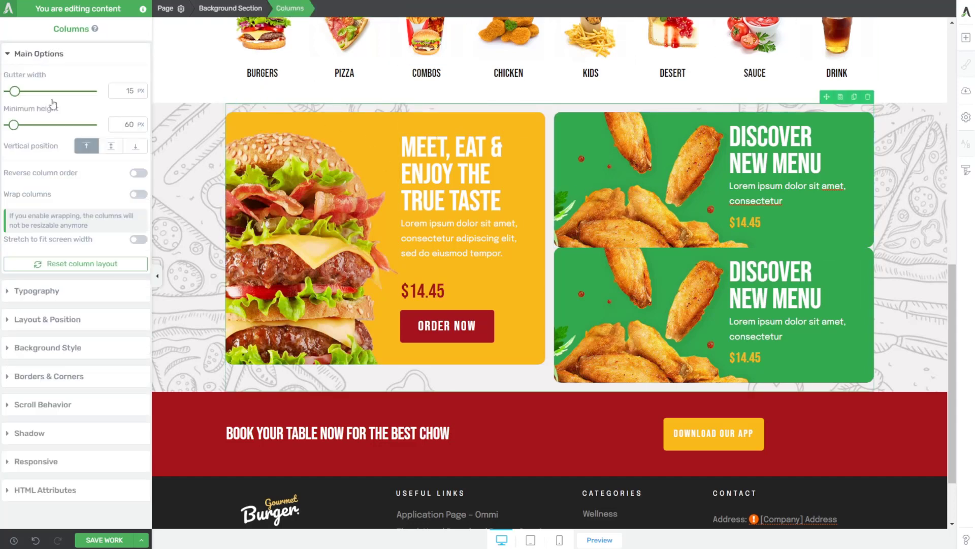
{"action": "left_click_drag", "start_coordinate": [18, 91], "coordinate": [21, 92]}
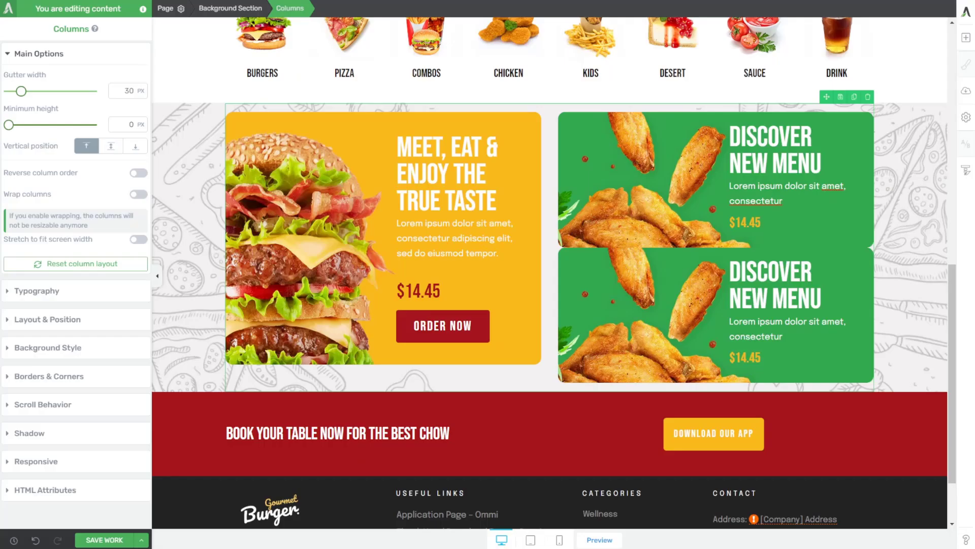
Set the upper green box's bottom margin to 30 px.
{"action": "left_click", "coordinate": [639, 234]}
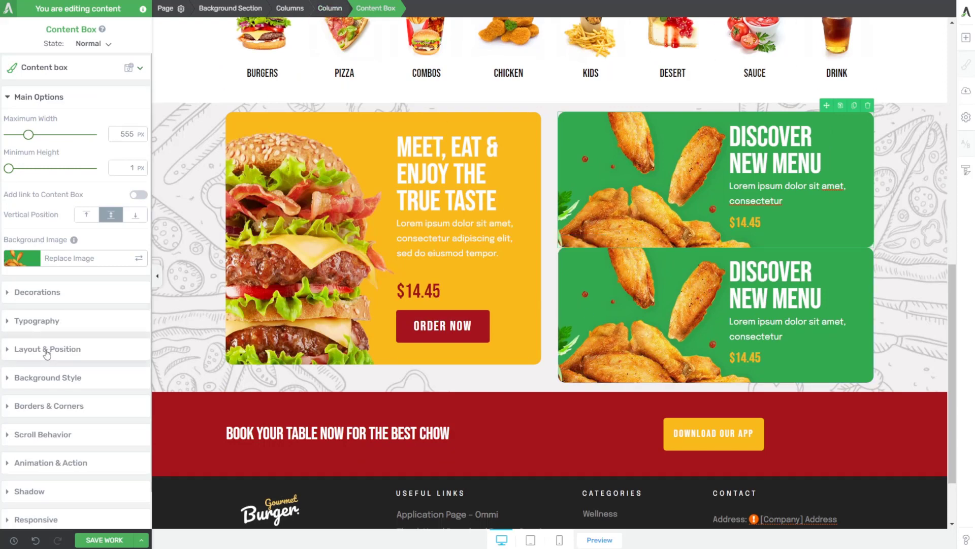
{"action": "left_click", "coordinate": [28, 354]}
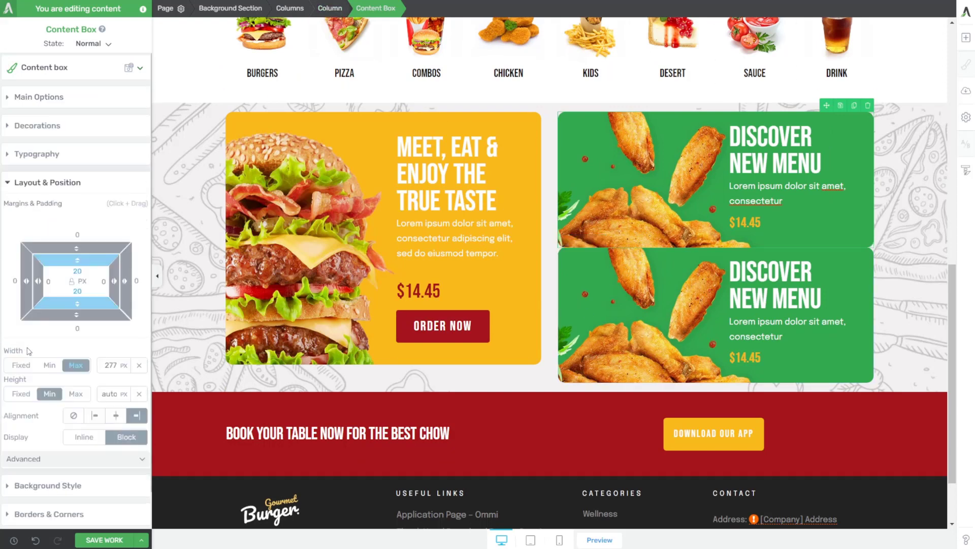
{"action": "type", "text": "30"}
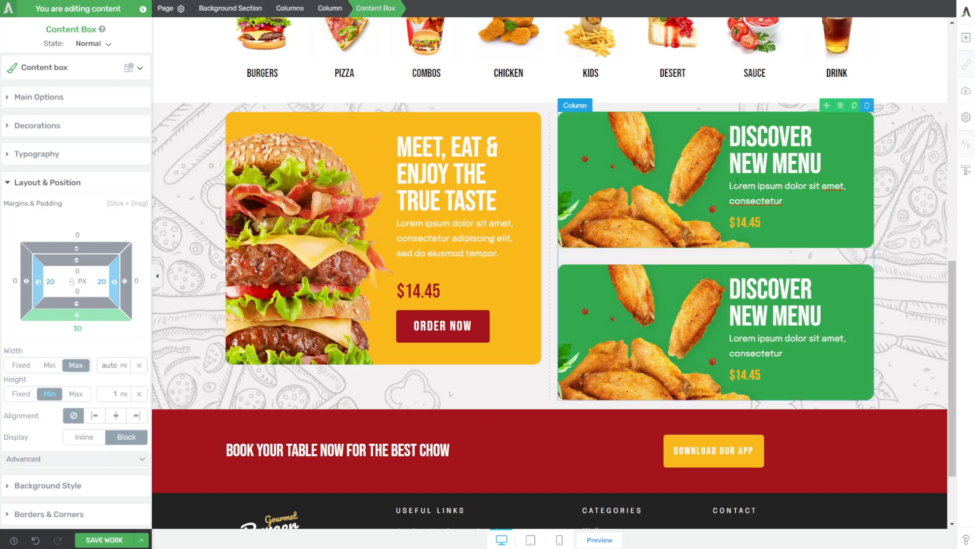
Set the bottom padding of the inner text container in the upper green box to 0 px.
{"action": "left_click", "coordinate": [17, 97]}
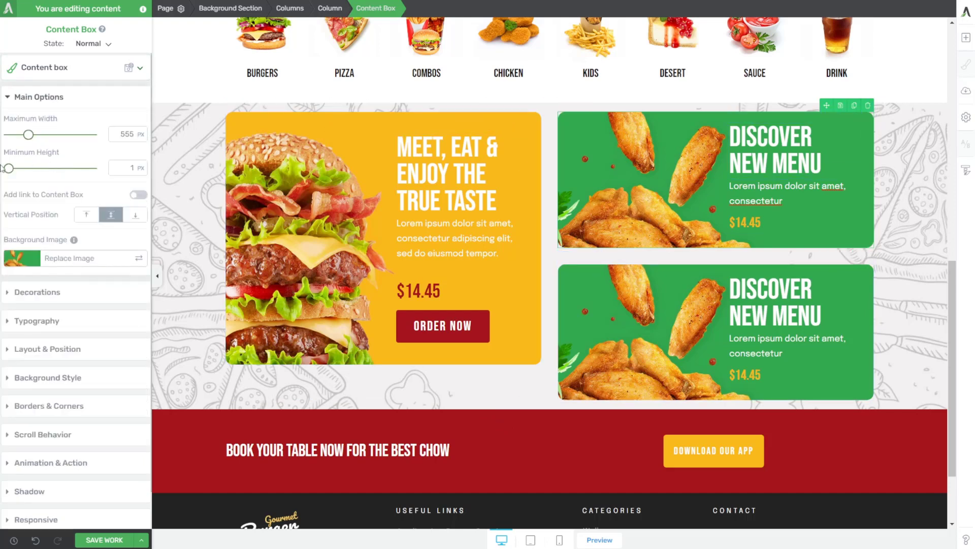
{"action": "left_click", "coordinate": [768, 238]}
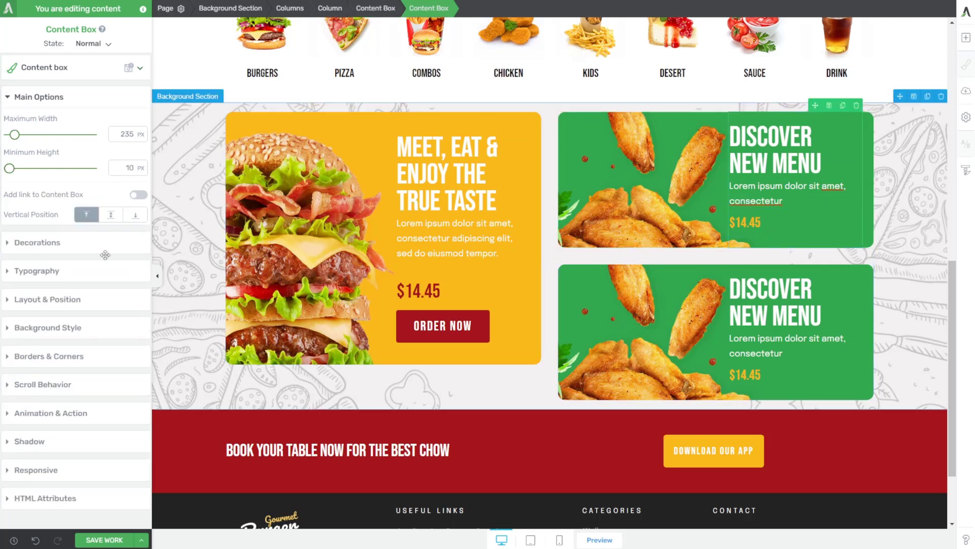
{"action": "left_click", "coordinate": [63, 301]}
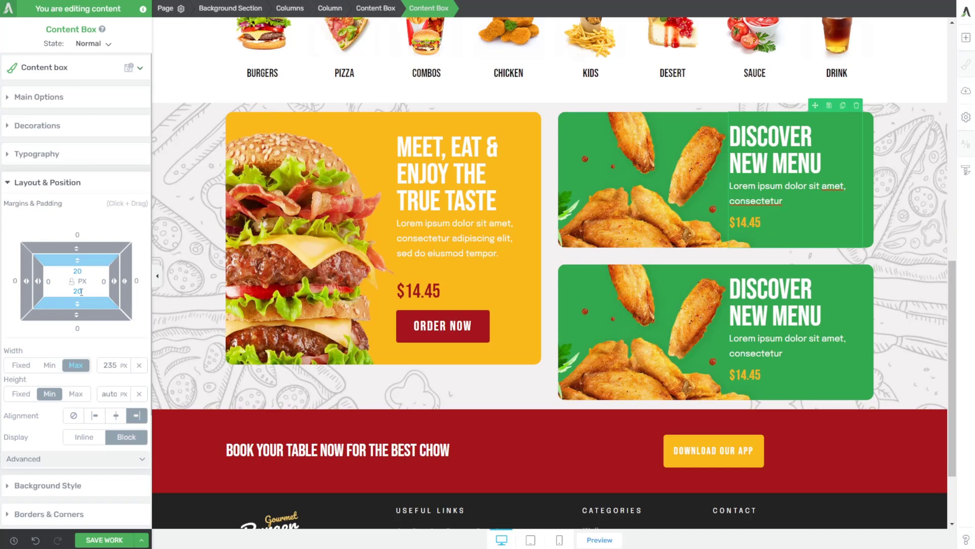
{"action": "left_click", "coordinate": [81, 292]}
{"action": "type", "text": "0"}
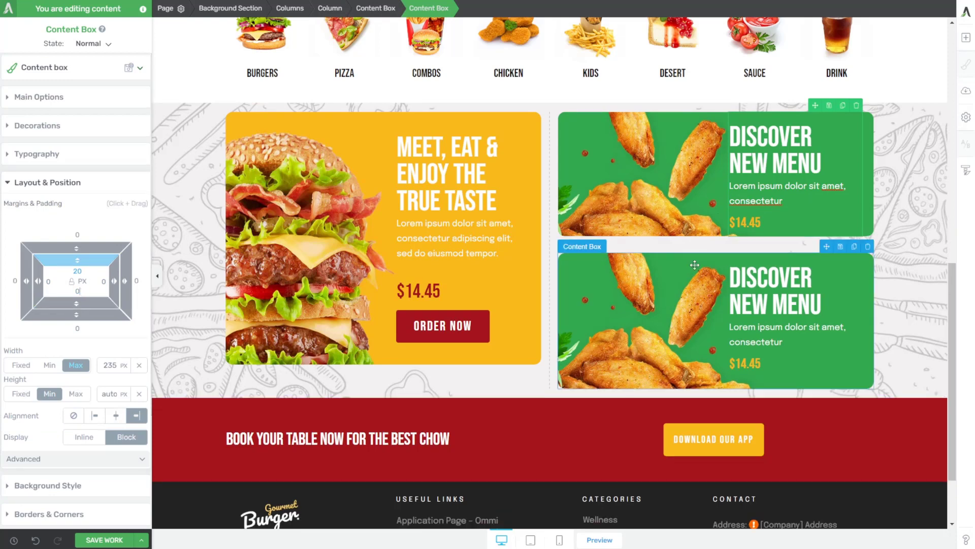
Set the bottom padding of the inner text container in the lower green box to 0 px.
{"action": "left_click", "coordinate": [683, 292]}
{"action": "left_click", "coordinate": [811, 372]}
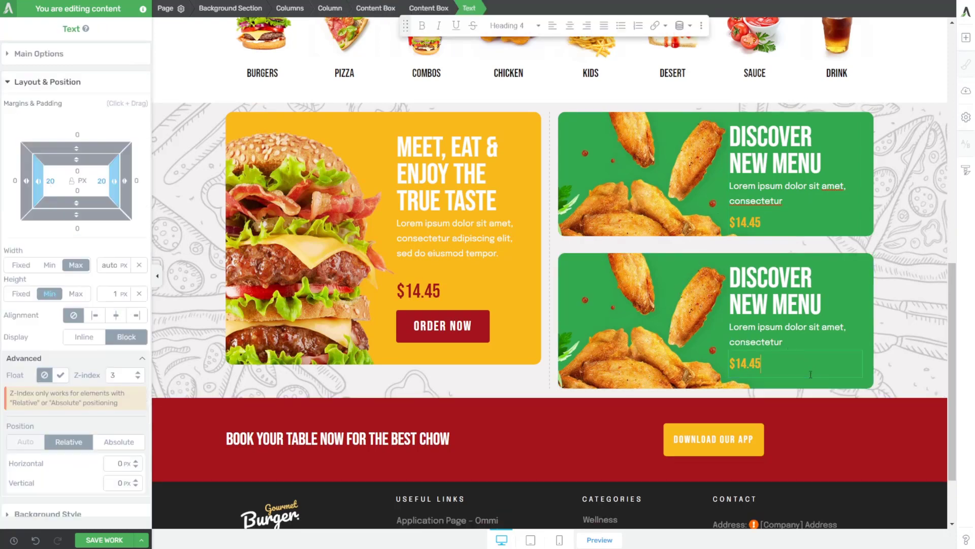
{"action": "left_click", "coordinate": [429, 8]}
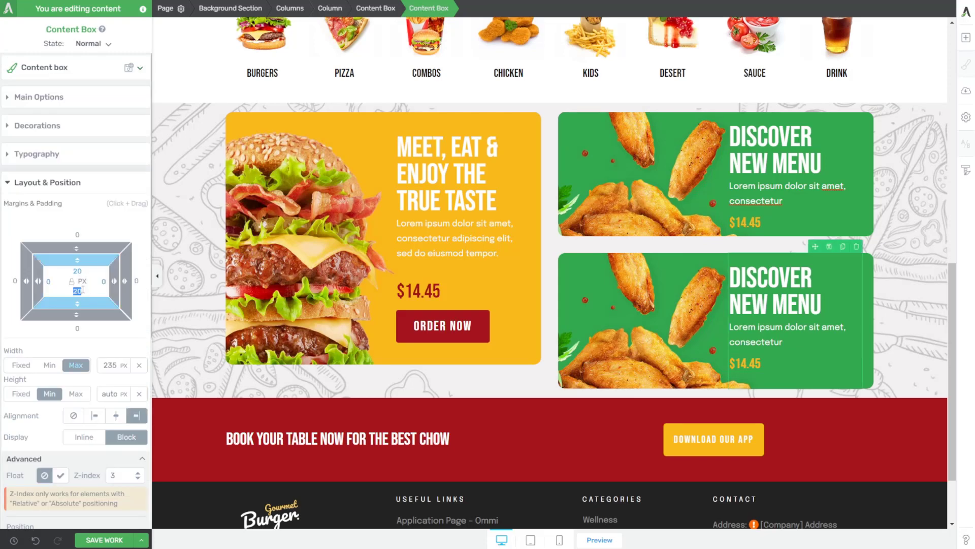
{"action": "type", "text": "0"}
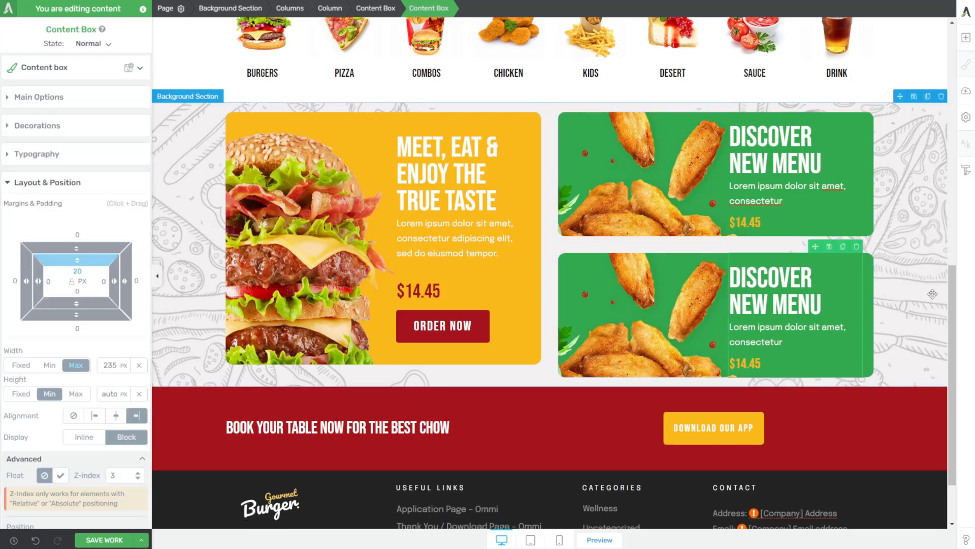
Reduce the bottom margin of the upper green box to 20 px.
{"action": "left_click", "coordinate": [905, 316]}
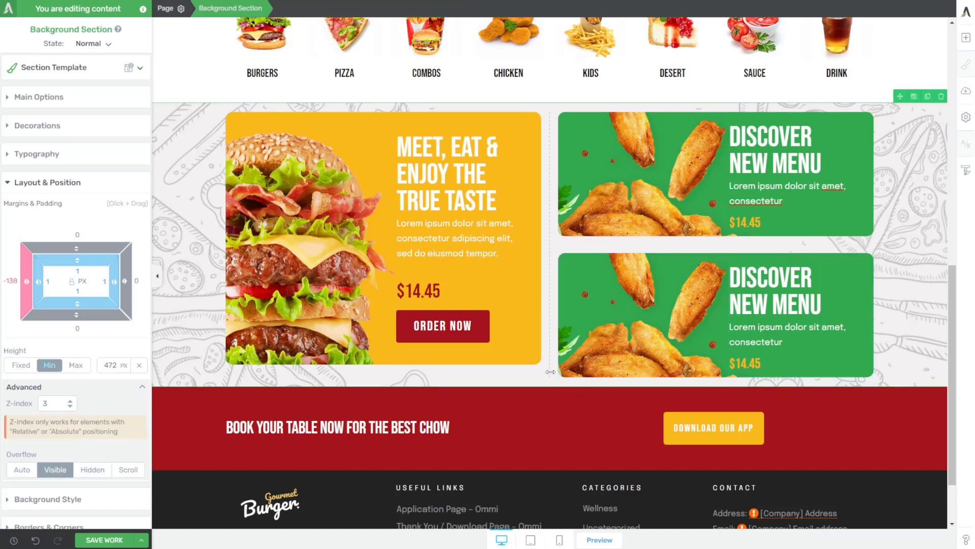
{"action": "left_click", "coordinate": [638, 230]}
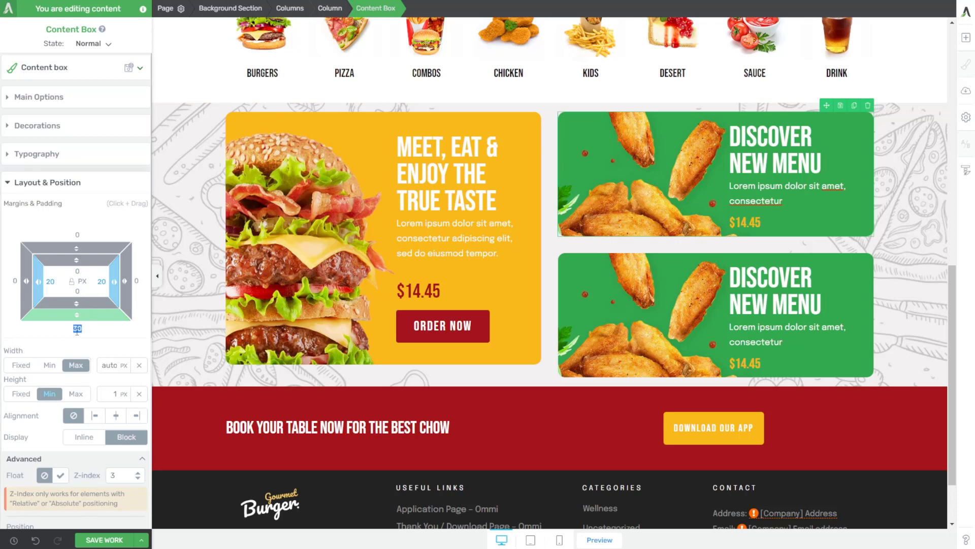
{"action": "type", "text": "20"}
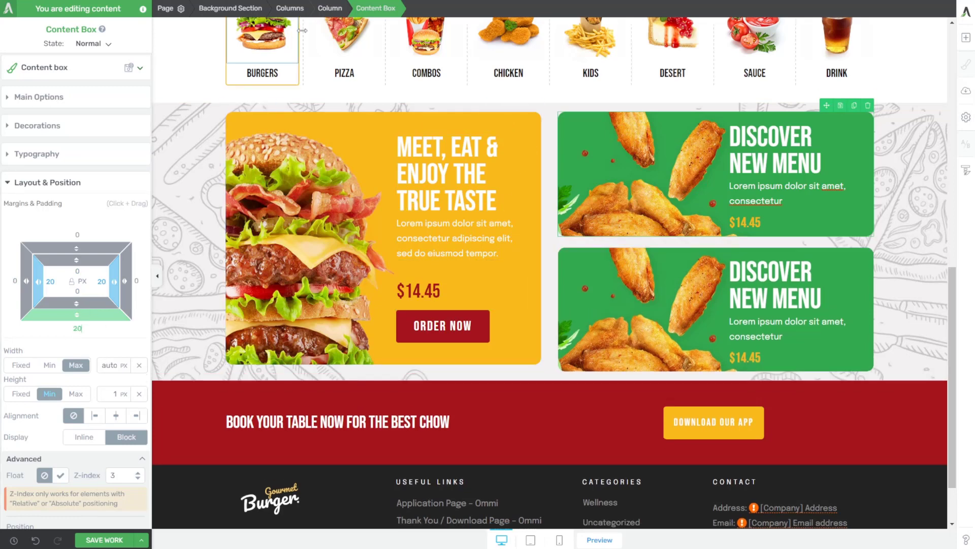
Set the gutter width of the columns holding the yellow burger box and the green boxes to 20 px.
{"action": "left_click", "coordinate": [304, 18]}
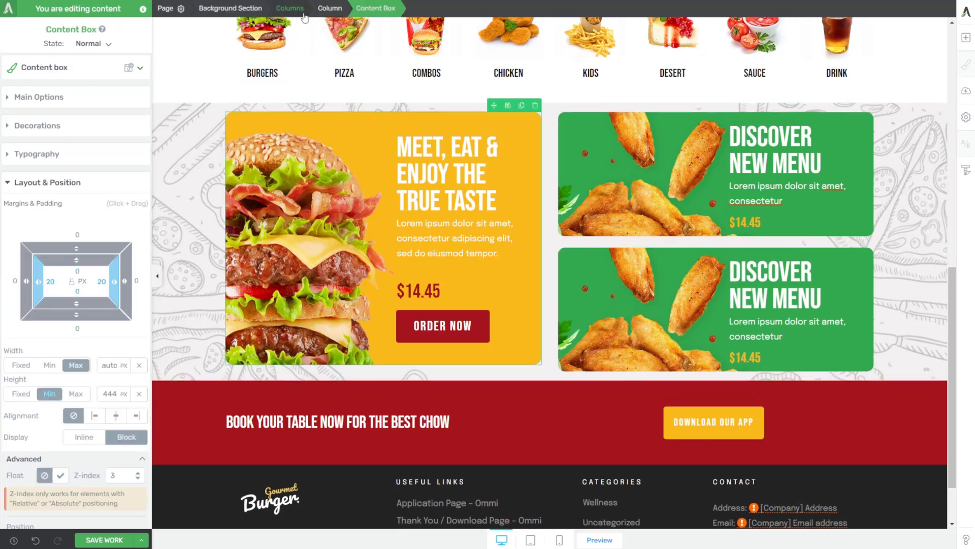
{"action": "left_click", "coordinate": [301, 11]}
{"action": "left_click", "coordinate": [51, 61]}
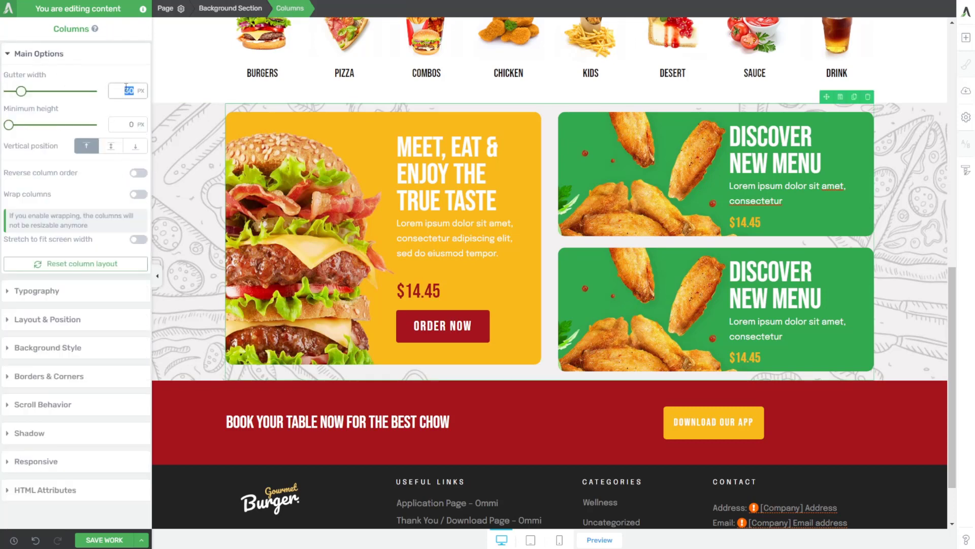
{"action": "type", "text": "20"}
{"action": "left_click", "coordinate": [530, 401]}
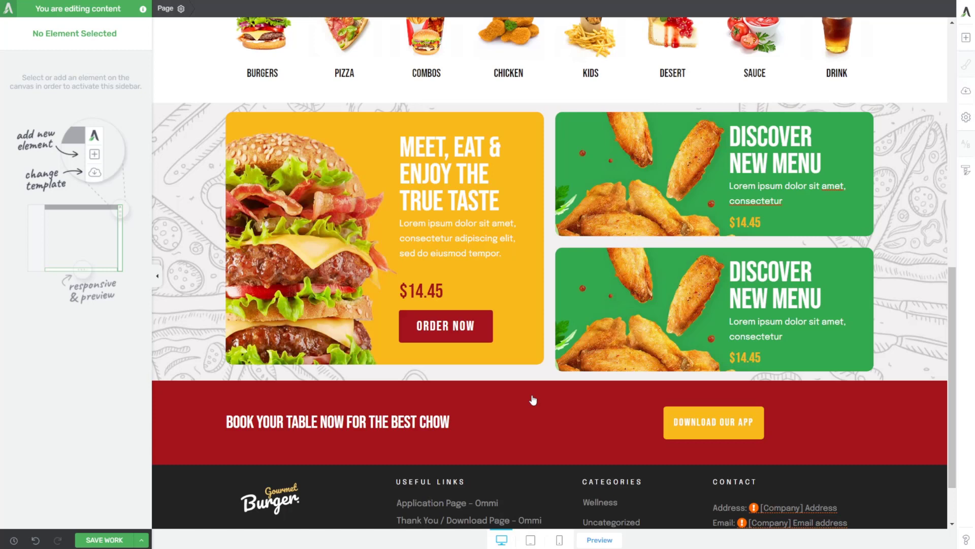
Replace the lower green box's background image layer with the pizza image 4.jpg from the media library.
{"action": "left_click", "coordinate": [625, 309]}
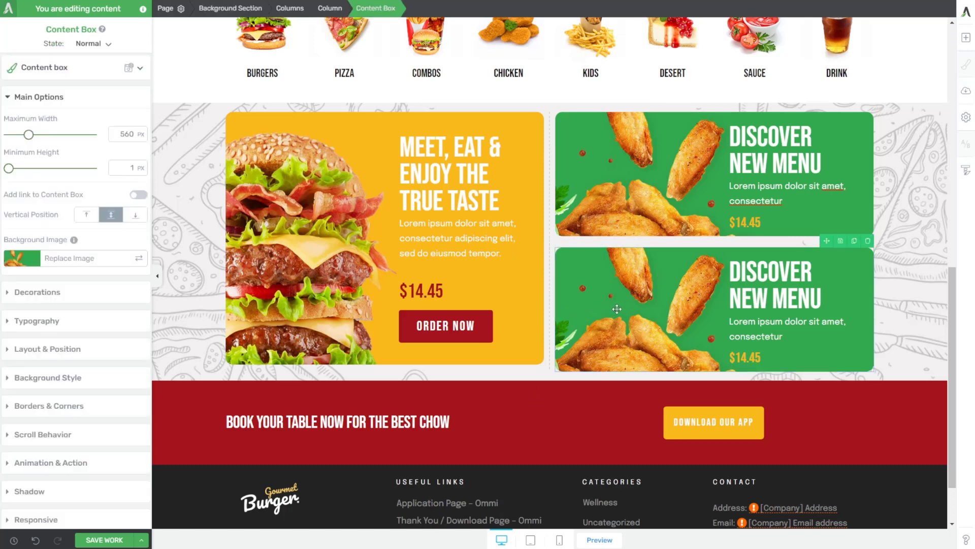
{"action": "left_click", "coordinate": [60, 378]}
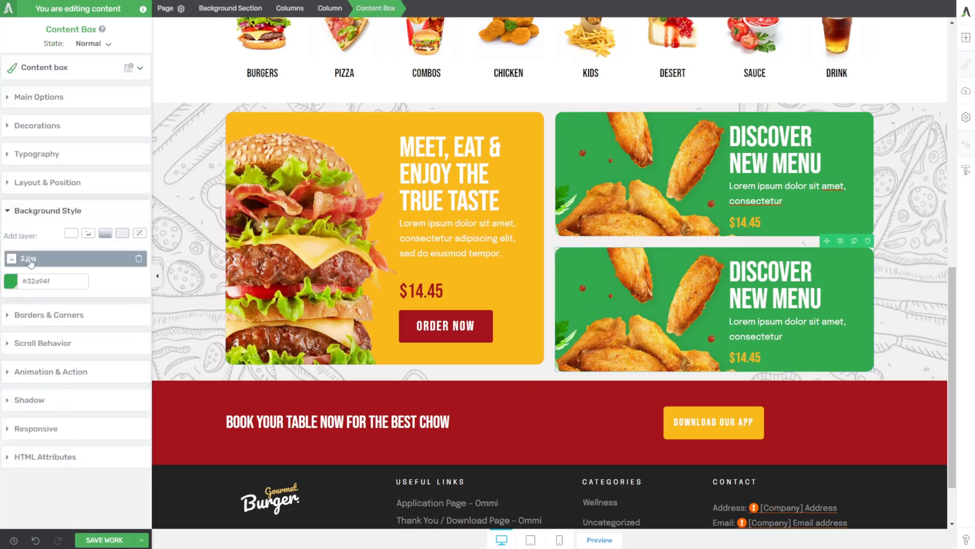
{"action": "left_click", "coordinate": [29, 259]}
{"action": "left_click", "coordinate": [133, 319]}
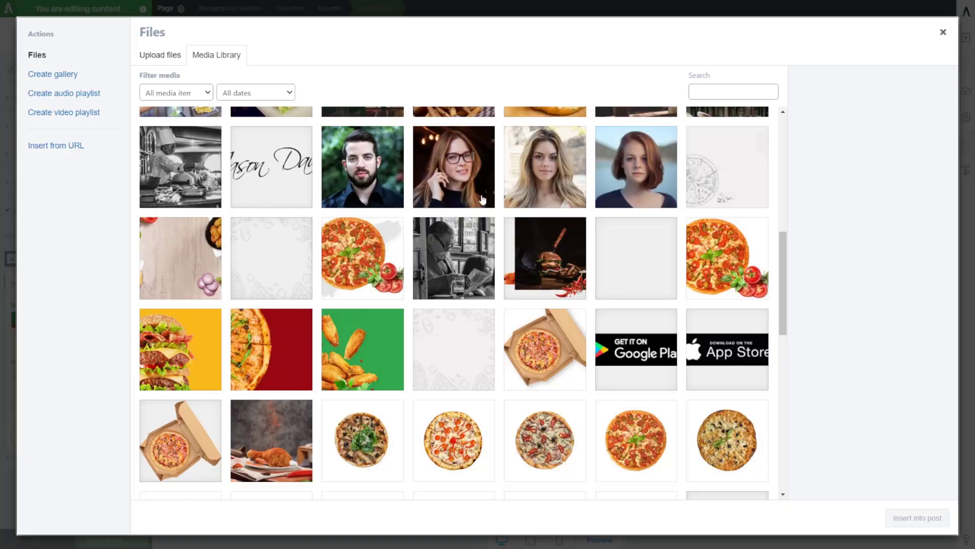
{"action": "left_click", "coordinate": [250, 358]}
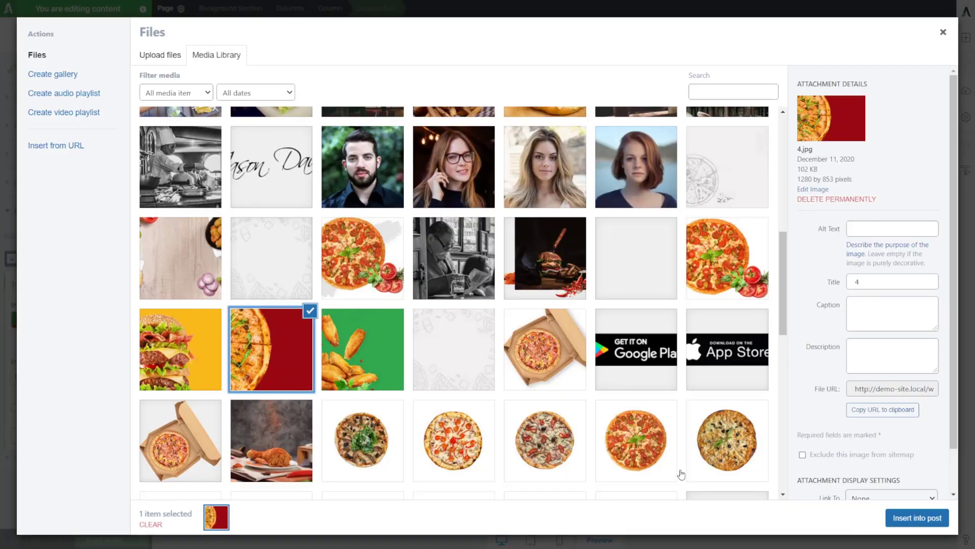
Insert the pizza image 4.jpg as the lower promo content box's background and apply it.
{"action": "left_click", "coordinate": [917, 522]}
{"action": "left_click", "coordinate": [134, 429]}
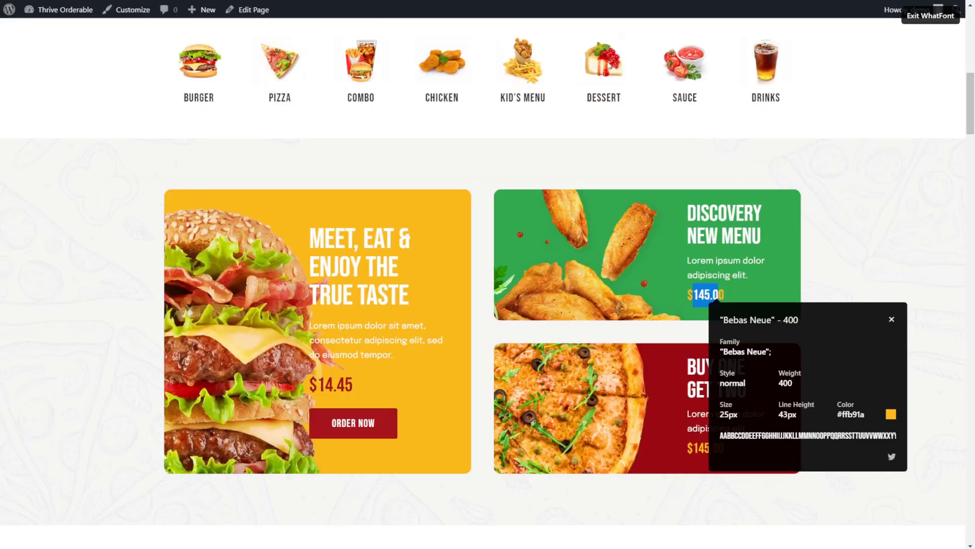
Copy the title "BUY ONE GET TWO" from the reference page and use it to replace the red pizza box's heading.
{"action": "left_click", "coordinate": [892, 319]}
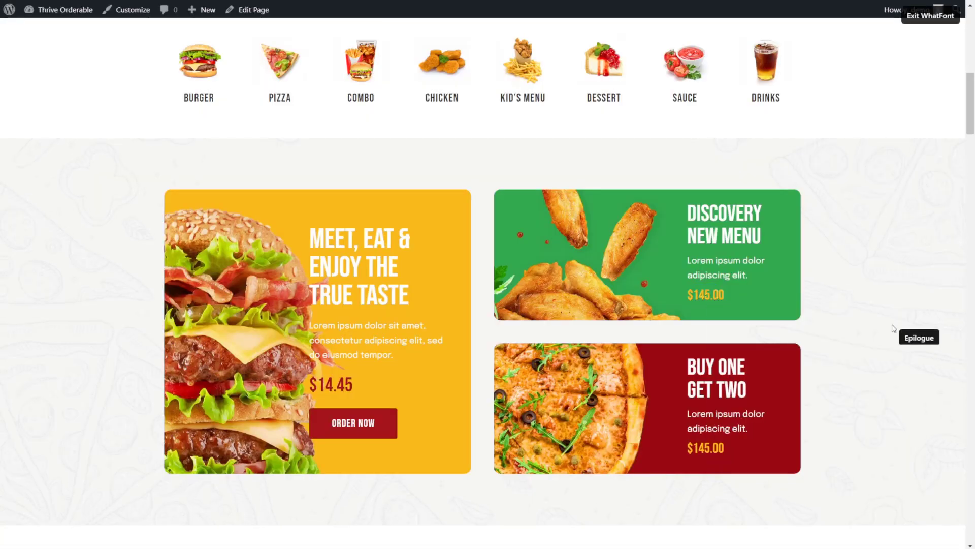
{"action": "key", "text": "Escape"}
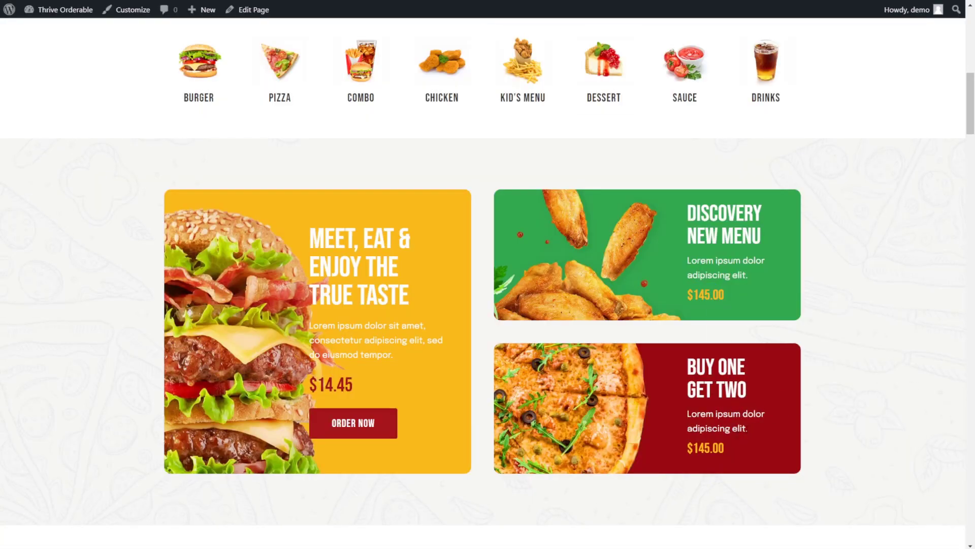
{"action": "left_click_drag", "start_coordinate": [751, 429], "coordinate": [688, 420]}
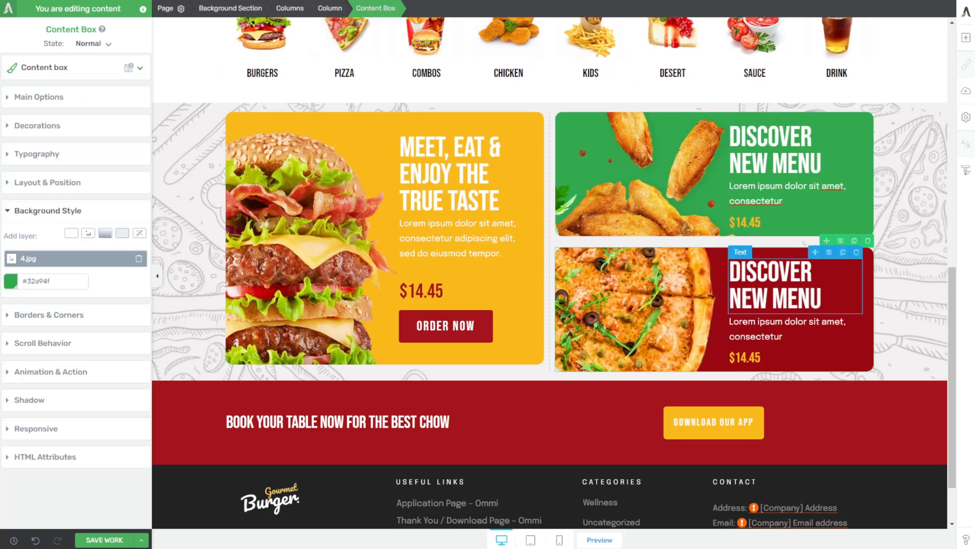
{"action": "left_click", "coordinate": [787, 328]}
{"action": "left_click", "coordinate": [929, 366]}
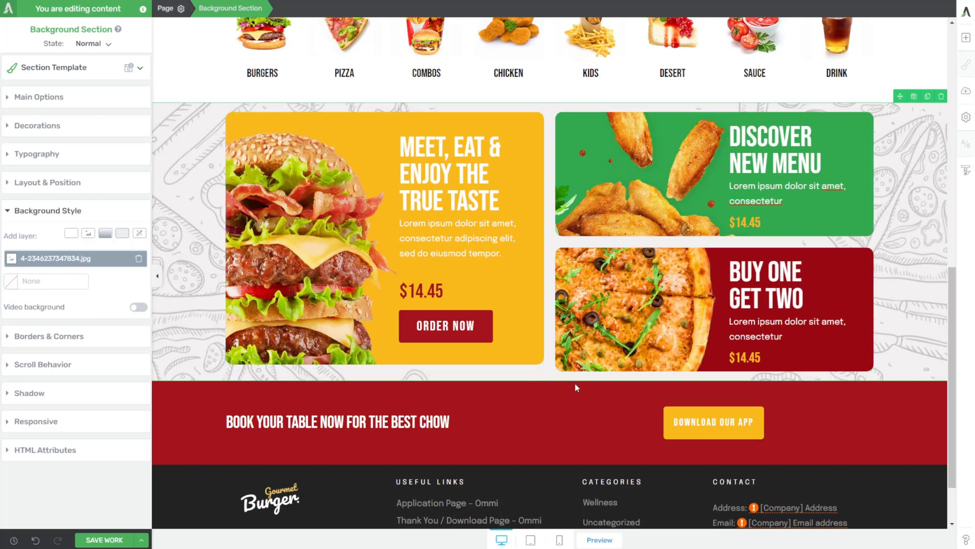
Set the minimum height of the pizza and chicken content boxes to 220 px each.
{"action": "left_click", "coordinate": [534, 361]}
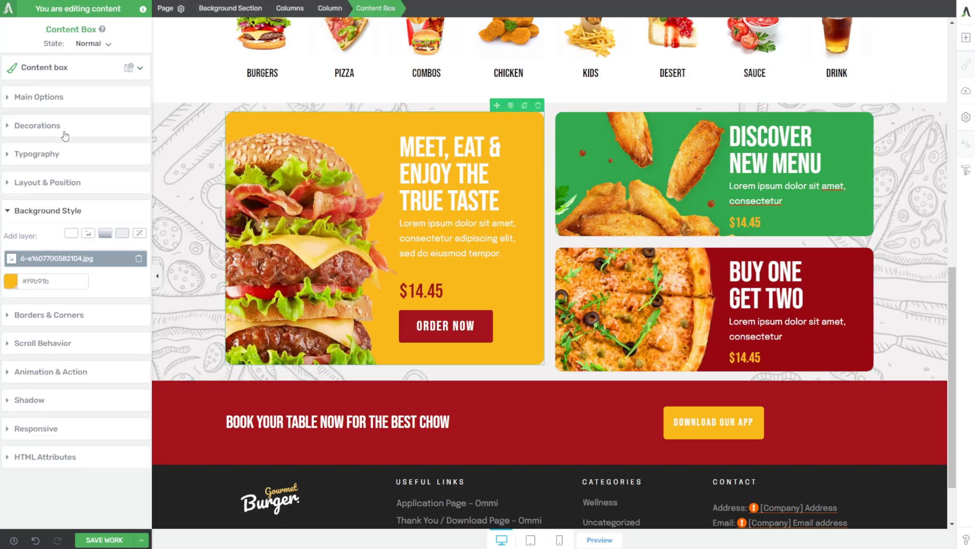
{"action": "left_click", "coordinate": [11, 105]}
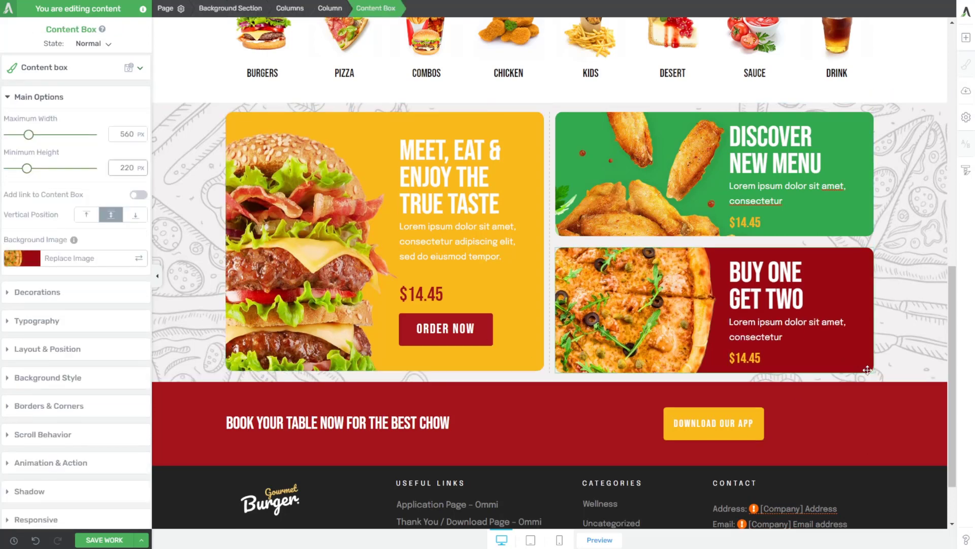
{"action": "left_click", "coordinate": [764, 229]}
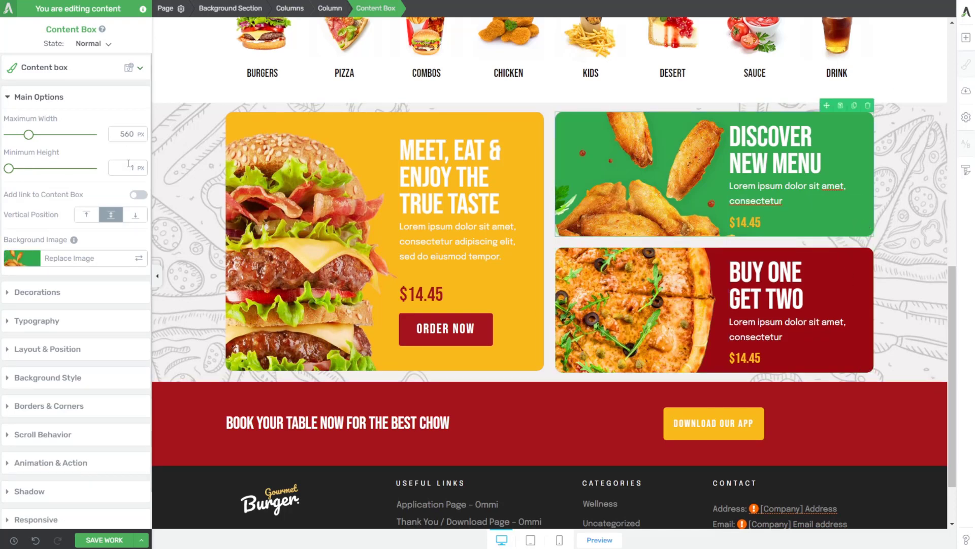
{"action": "type", "text": "220"}
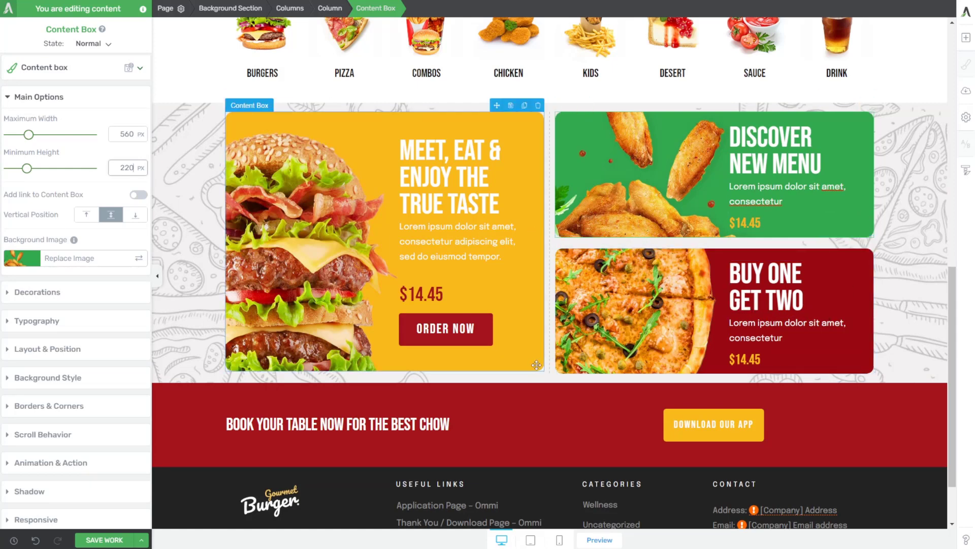
Set the yellow burger content box's minimum height to 460 px.
{"action": "left_click", "coordinate": [503, 274]}
{"action": "type", "text": "416"}
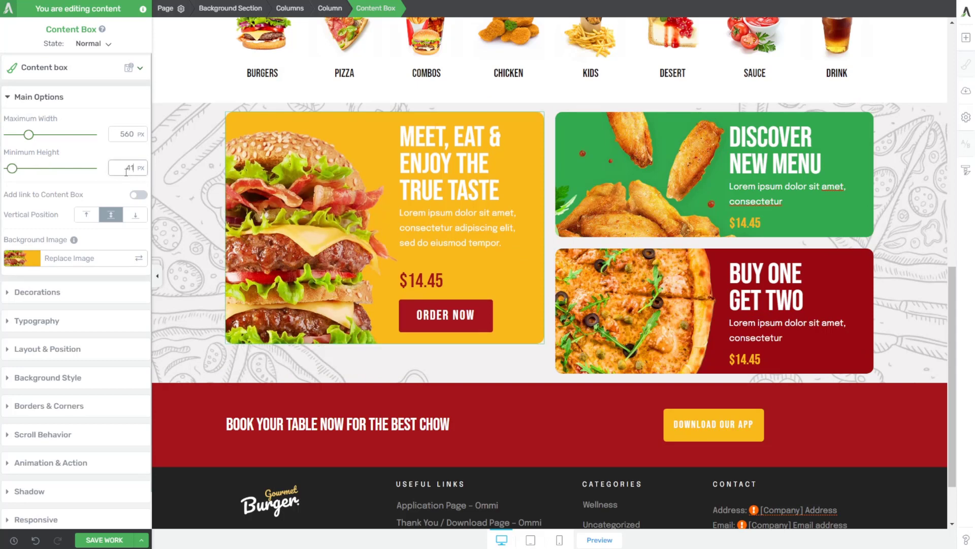
{"action": "key", "text": "BackSpace"}
{"action": "key", "text": "BackSpace"}
{"action": "type", "text": "60"}
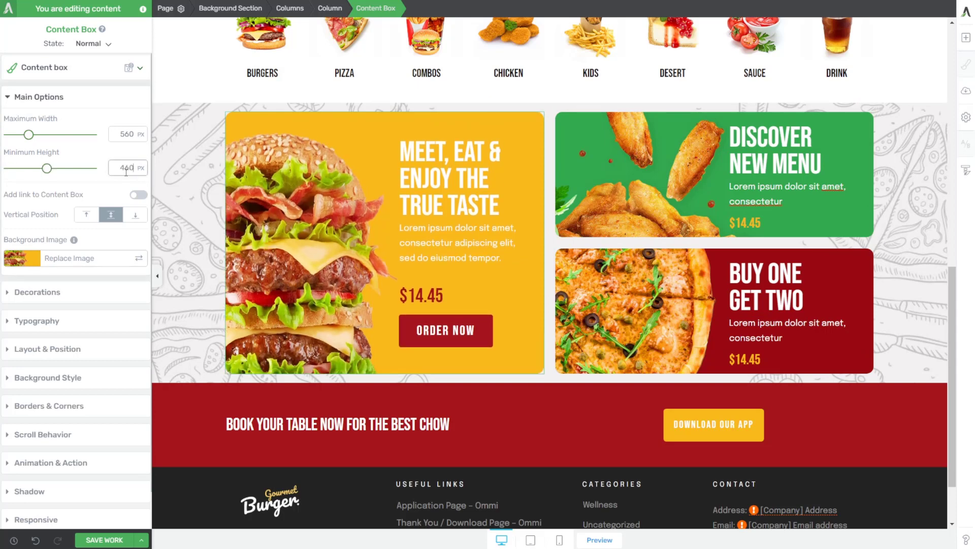
{"action": "left_click", "coordinate": [570, 412]}
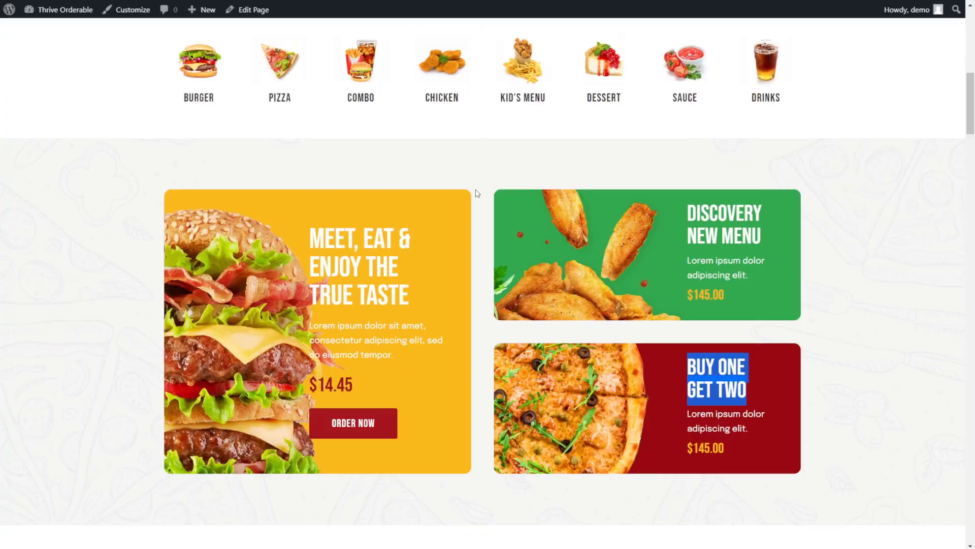
Set the minimum height of the background section holding the promo boxes to 625 px, using the reference page's spacing as a guide.
{"action": "scroll", "coordinate": [475, 190], "scroll_direction": "down", "scroll_amount": 3}
{"action": "scroll", "coordinate": [472, 188], "scroll_direction": "up", "scroll_amount": 3}
{"action": "scroll", "coordinate": [179, 215], "scroll_direction": "down", "scroll_amount": 2}
{"action": "scroll", "coordinate": [101, 222], "scroll_direction": "up", "scroll_amount": 2}
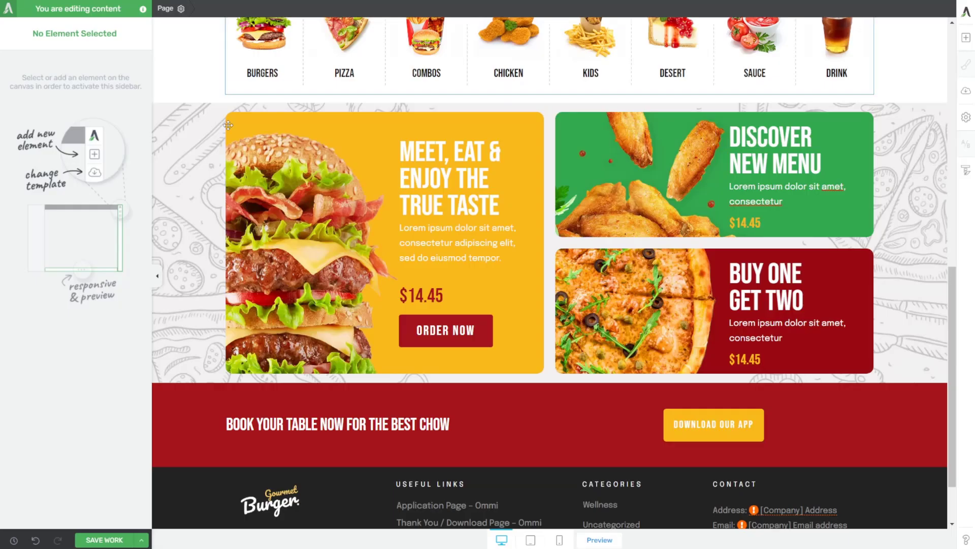
{"action": "left_click_drag", "start_coordinate": [50, 201], "coordinate": [59, 201]}
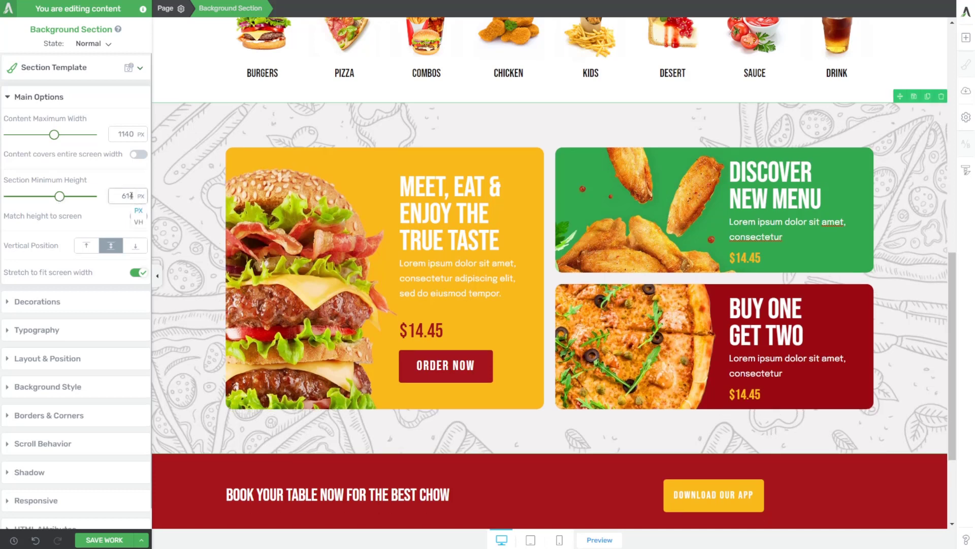
{"action": "double_click", "coordinate": [127, 196]}
{"action": "type", "text": "625"}
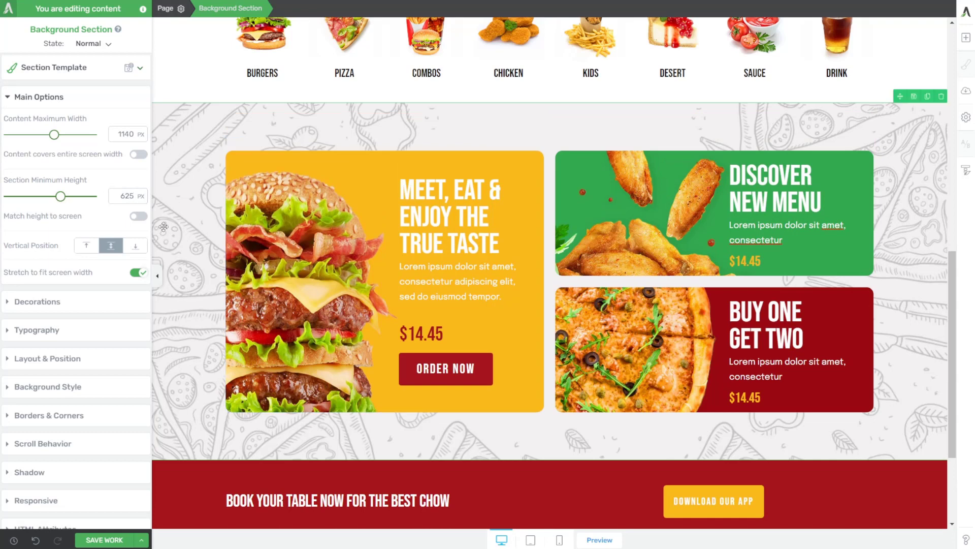
Add a white #ffffff solid colour layer with opacity 68 over the promo section's background image and save the page.
{"action": "left_click", "coordinate": [40, 388]}
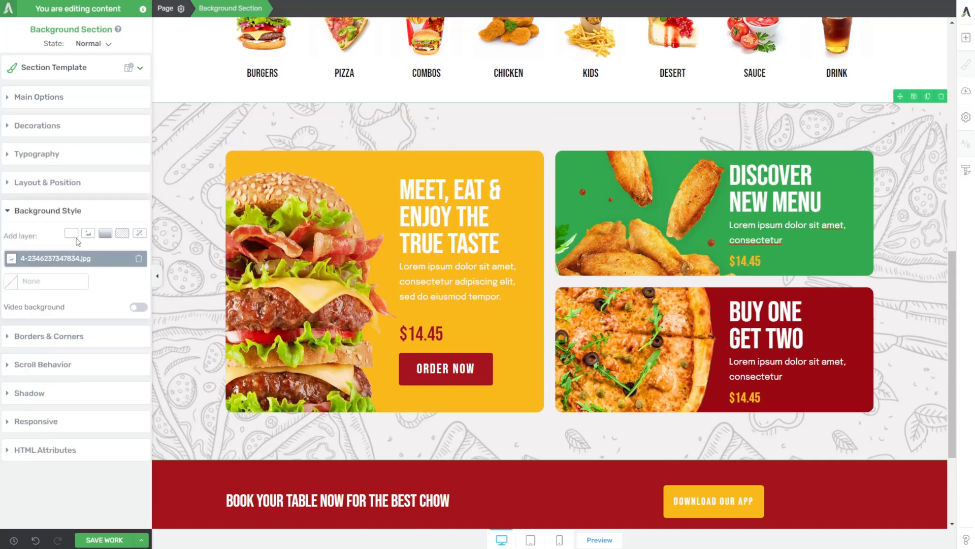
{"action": "left_click", "coordinate": [71, 233]}
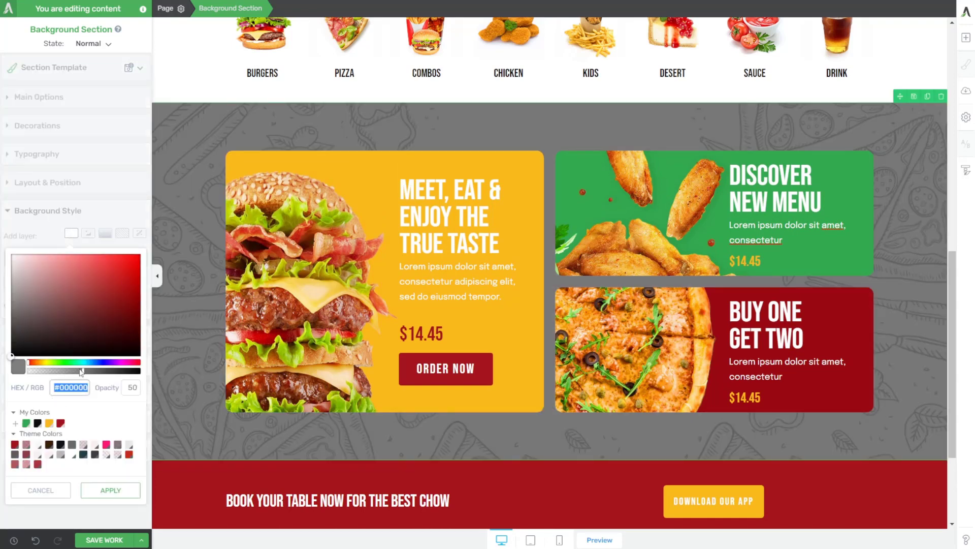
{"action": "type", "text": "#ffffff"}
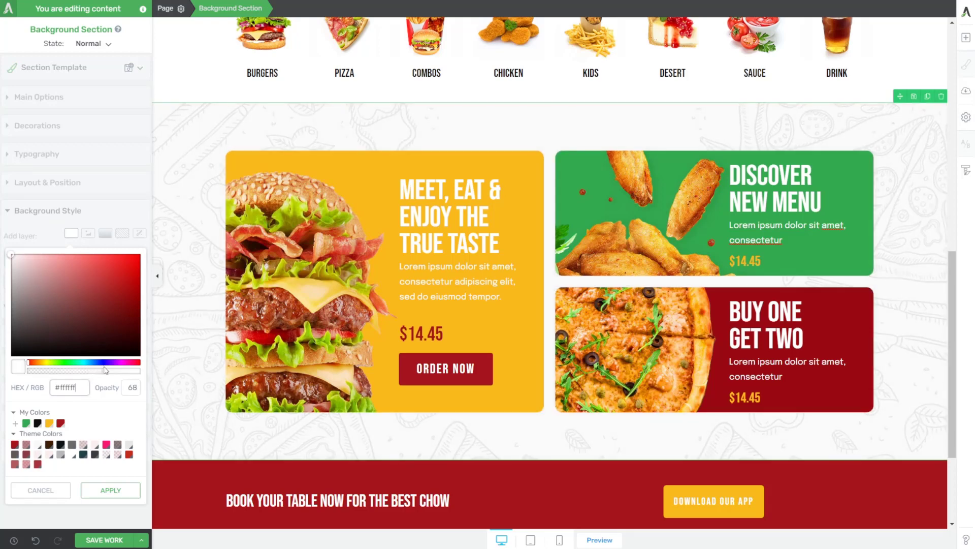
{"action": "left_click", "coordinate": [122, 491]}
{"action": "left_click", "coordinate": [86, 535]}
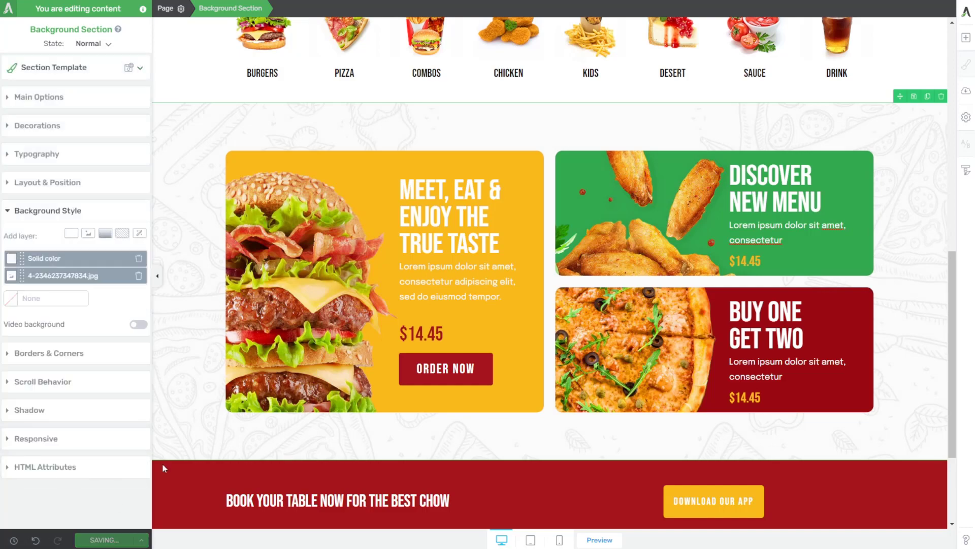
Add a vertically centred background section with a two-column layout between the promo boxes and the red booking banner.
{"action": "scroll", "coordinate": [372, 318], "scroll_direction": "down", "scroll_amount": 10}
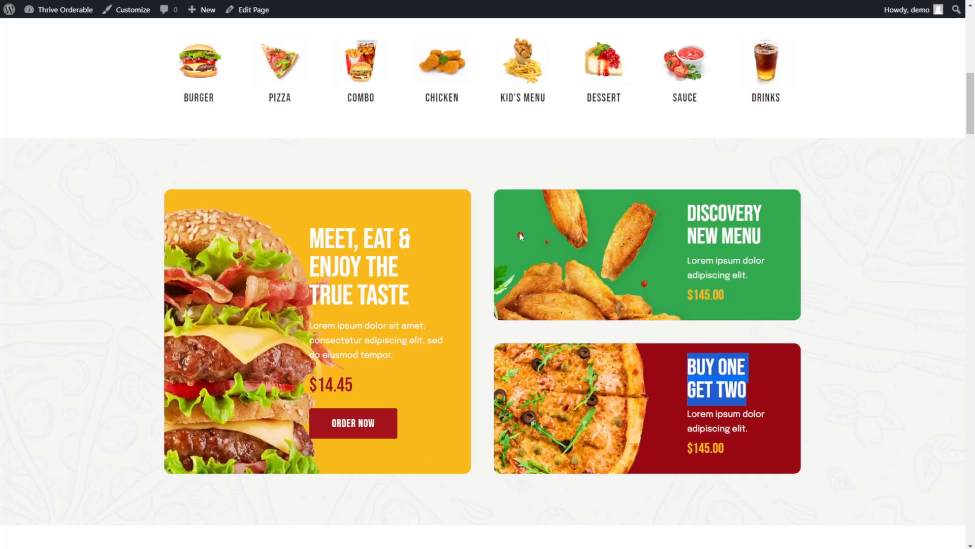
{"action": "scroll", "coordinate": [520, 237], "scroll_direction": "down", "scroll_amount": 10}
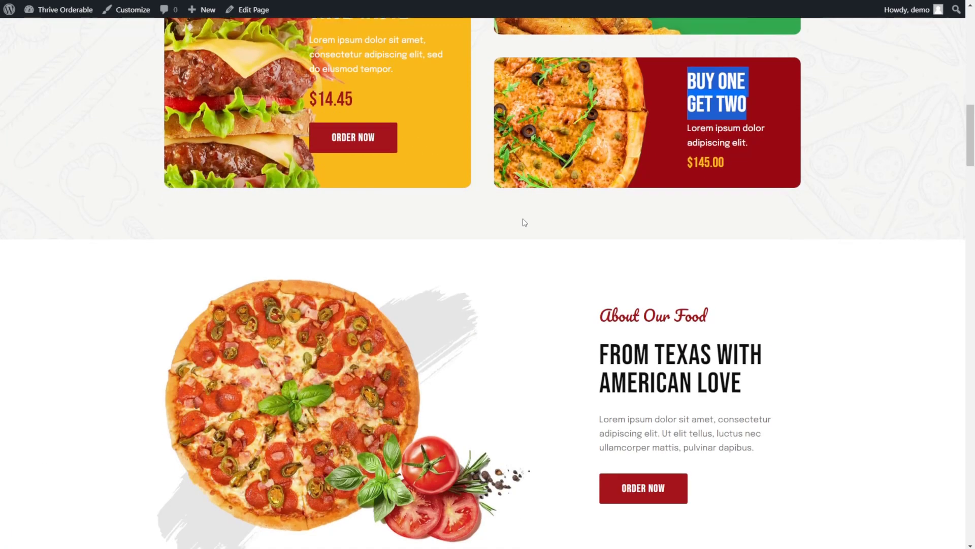
{"action": "scroll", "coordinate": [515, 236], "scroll_direction": "up", "scroll_amount": 2}
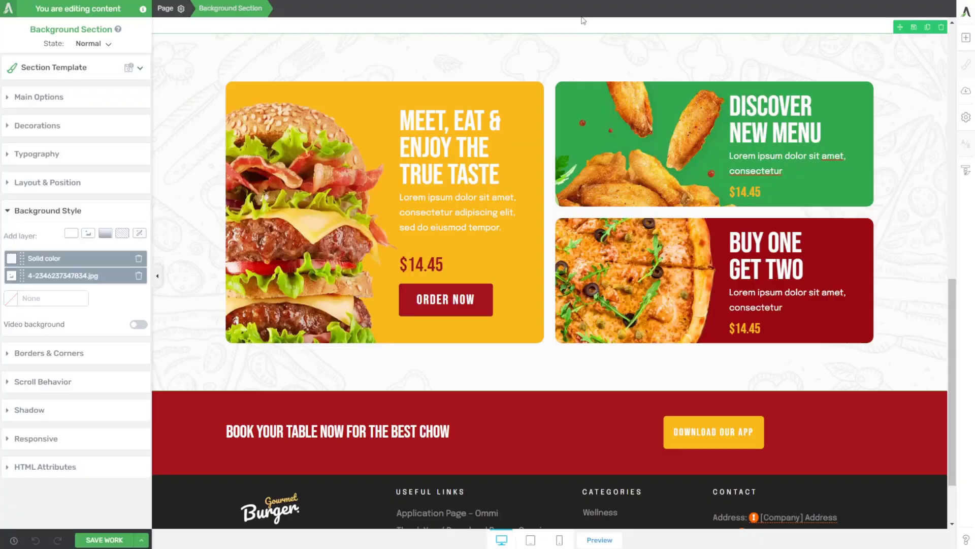
{"action": "left_click", "coordinate": [965, 37]}
{"action": "left_click_drag", "start_coordinate": [920, 172], "coordinate": [625, 437]}
{"action": "left_click", "coordinate": [510, 303]}
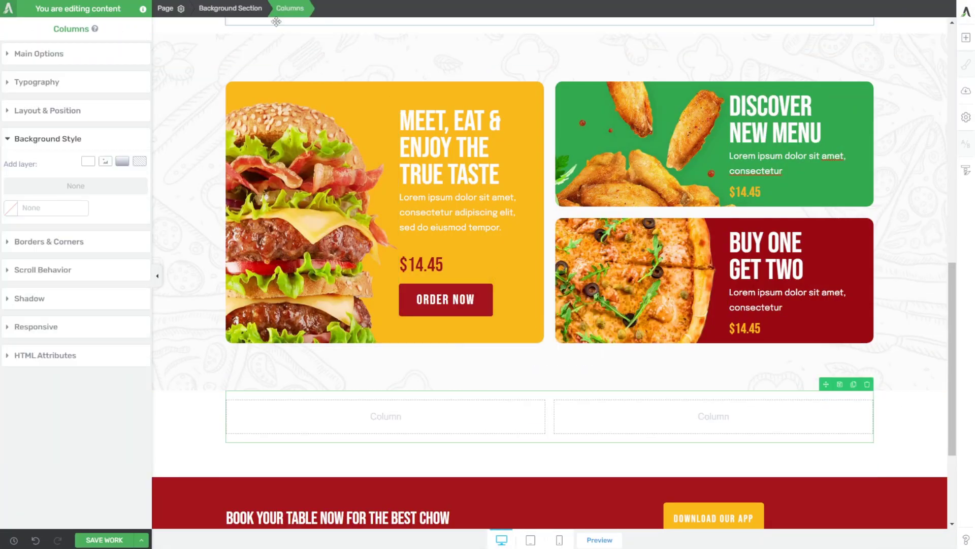
{"action": "left_click", "coordinate": [97, 97]}
{"action": "left_click", "coordinate": [111, 246]}
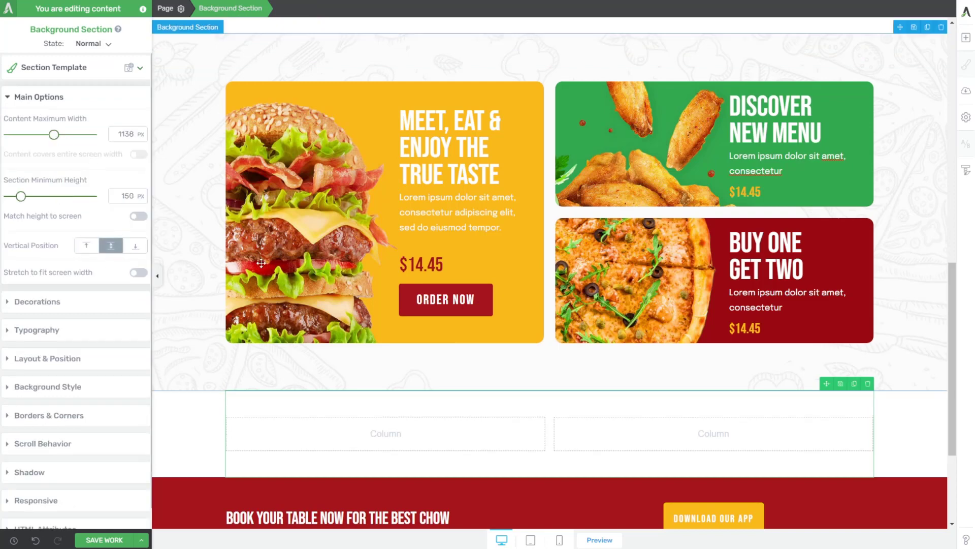
Place the pizza and tomatoes image in the first column of the new section.
{"action": "scroll", "coordinate": [559, 254], "scroll_direction": "down", "scroll_amount": 1}
{"action": "left_click", "coordinate": [966, 37]}
{"action": "left_click_drag", "start_coordinate": [918, 145], "coordinate": [387, 376]}
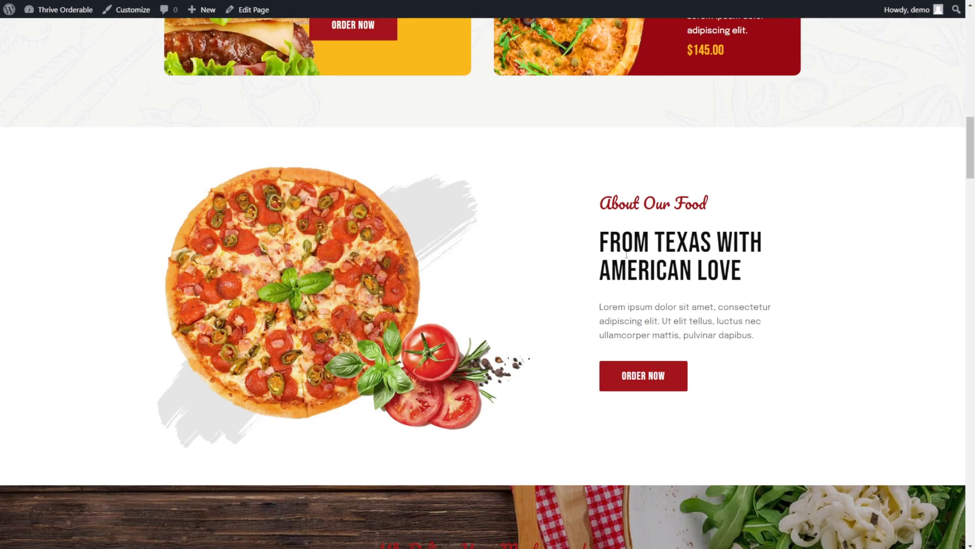
Examine the hero's "are you hungry?" text and its enclosing content box, comparing them with the reference page's hero.
{"action": "scroll", "coordinate": [626, 254], "scroll_direction": "up", "scroll_amount": 15}
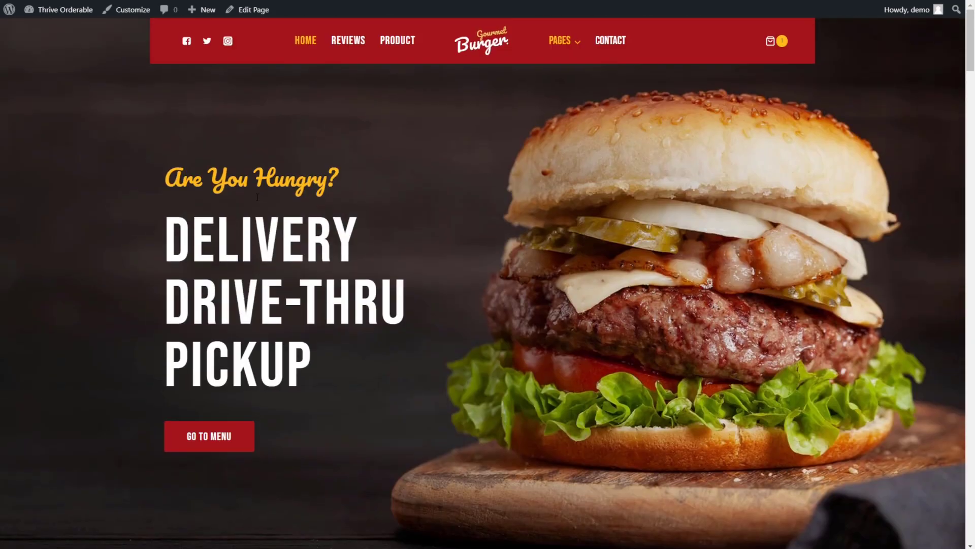
{"action": "scroll", "coordinate": [498, 276], "scroll_direction": "down", "scroll_amount": 15}
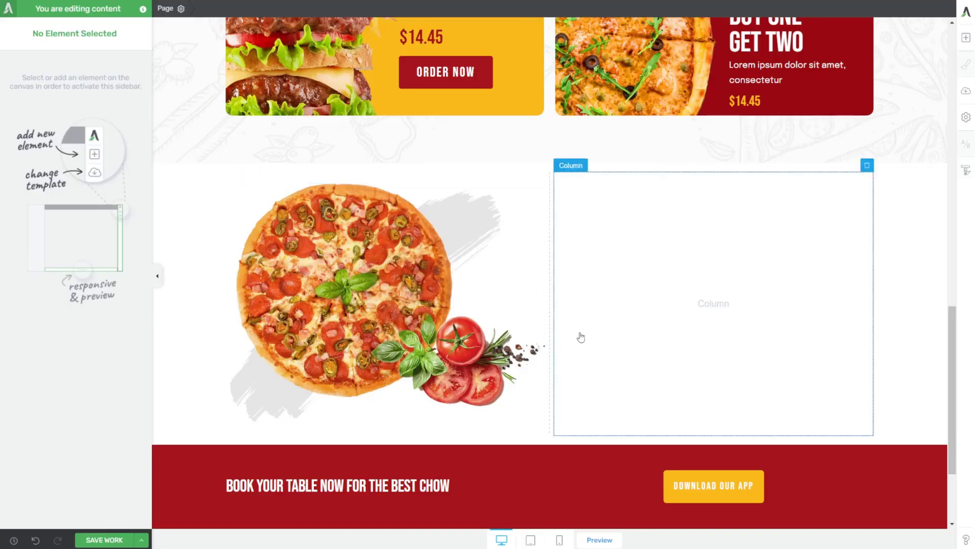
{"action": "scroll", "coordinate": [579, 336], "scroll_direction": "up", "scroll_amount": 5}
{"action": "scroll", "coordinate": [670, 345], "scroll_direction": "up", "scroll_amount": 5}
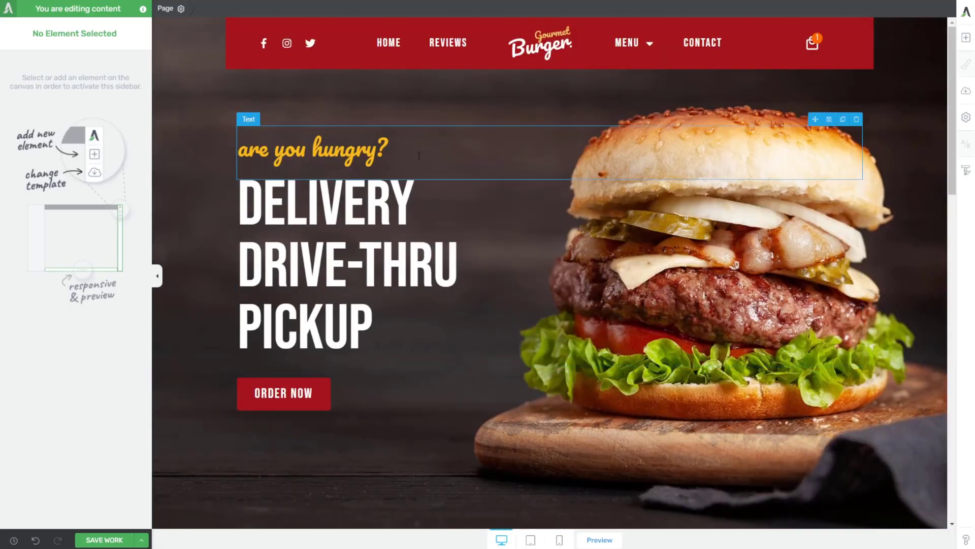
{"action": "left_click", "coordinate": [419, 155]}
{"action": "left_click", "coordinate": [296, 9]}
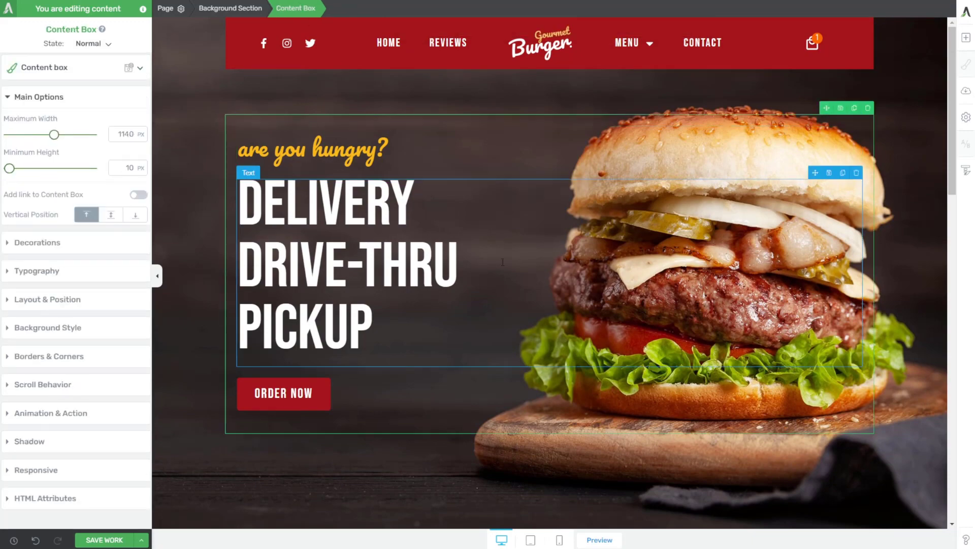
{"action": "scroll", "coordinate": [612, 276], "scroll_direction": "down", "scroll_amount": 15}
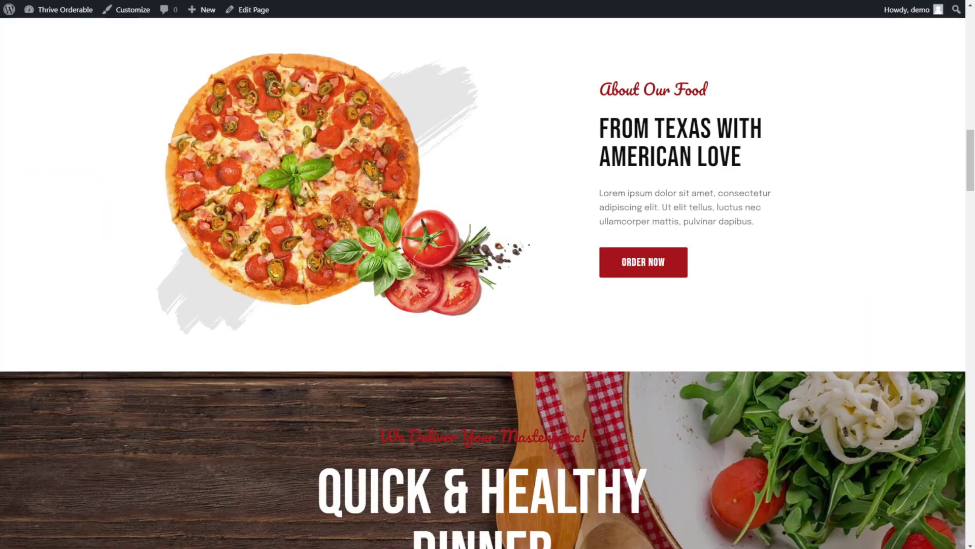
Check the reference page's About Our Food text, and add a text element reading "about our food" in the column beside the pizza image.
{"action": "double_click", "coordinate": [657, 89]}
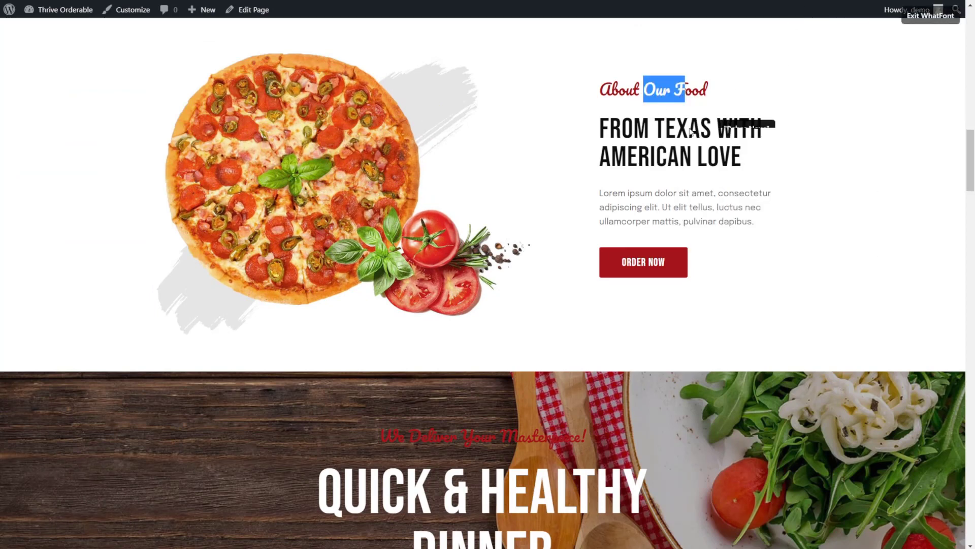
{"action": "left_click_drag", "start_coordinate": [665, 128], "coordinate": [695, 157]}
{"action": "key", "text": "Escape"}
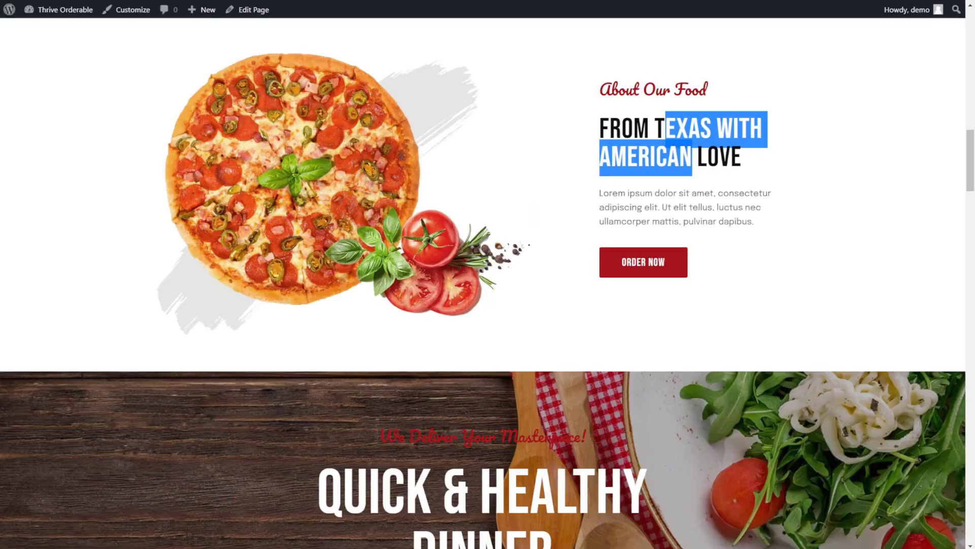
{"action": "triple_click", "coordinate": [761, 159]}
{"action": "key", "text": "ctrl+c"}
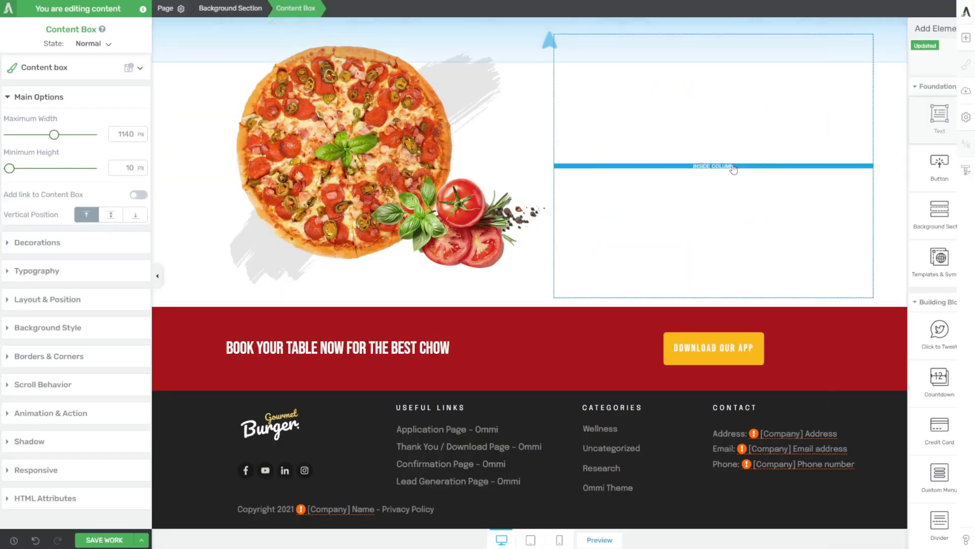
{"action": "left_click_drag", "start_coordinate": [731, 166], "coordinate": [730, 167]}
{"action": "type", "text": "about our food"}
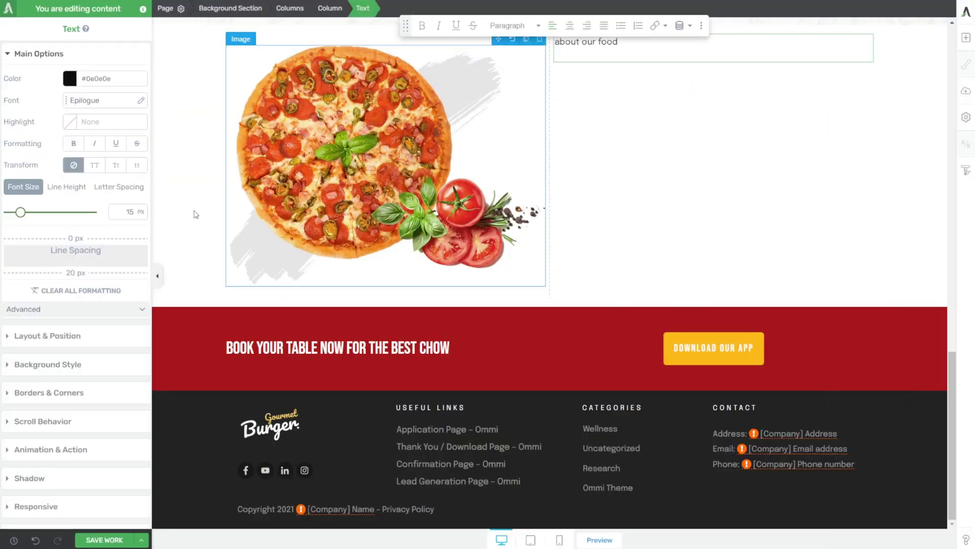
Set the "about our food" text's bottom line spacing to 0 px and its font to Pacifico.
{"action": "left_click_drag", "start_coordinate": [76, 273], "coordinate": [76, 261]}
{"action": "left_click", "coordinate": [105, 100]}
{"action": "left_click", "coordinate": [78, 180]}
{"action": "type", "text": "pacifi"}
{"action": "left_click", "coordinate": [59, 196]}
{"action": "left_click", "coordinate": [111, 278]}
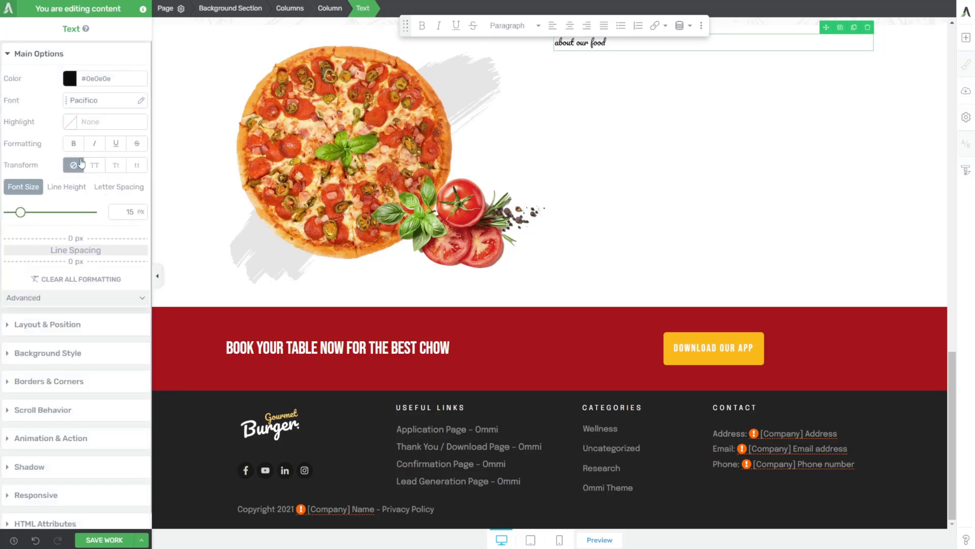
Set the "about our food" font size to 27 px and add the Heading 2 text "From Texas with American Love" below it.
{"action": "left_click", "coordinate": [130, 212]}
{"action": "type", "text": "27"}
{"action": "left_click", "coordinate": [966, 38]}
{"action": "left_click_drag", "start_coordinate": [857, 109], "coordinate": [639, 100]}
{"action": "key", "text": "ctrl+v"}
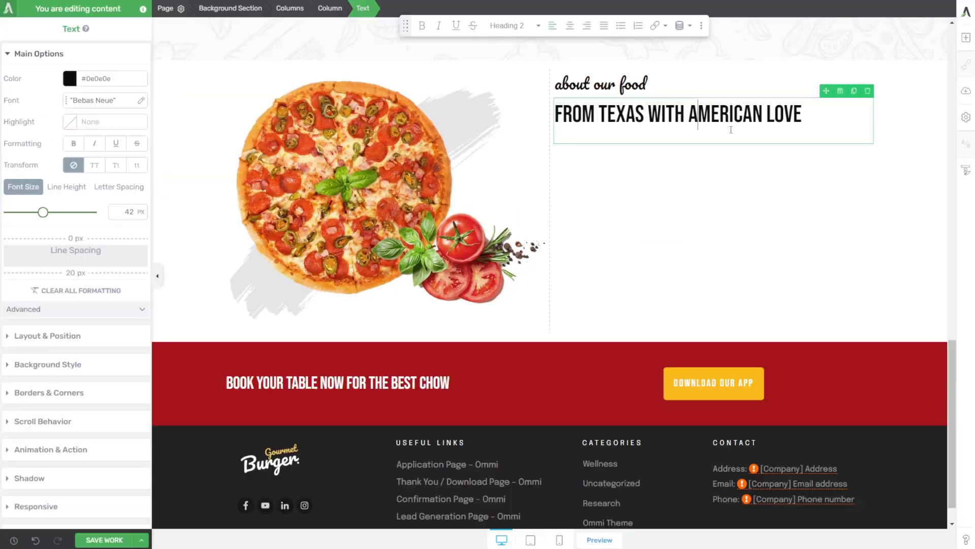
Insert a line break before "American Love" in the heading and compare it with the reference page.
{"action": "left_click", "coordinate": [688, 115]}
{"action": "key", "text": "shift+Return"}
{"action": "left_click", "coordinate": [507, 1]}
{"action": "left_click", "coordinate": [407, 1]}
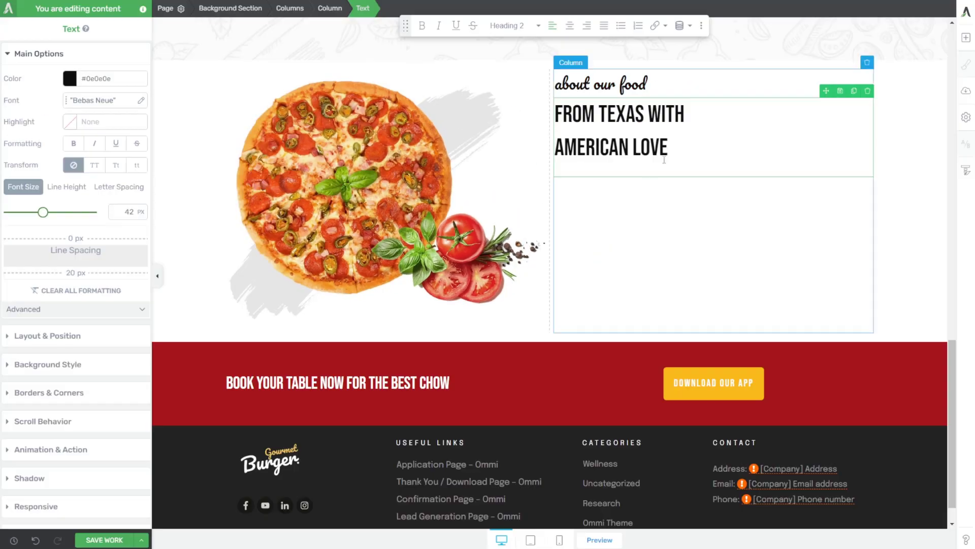
Copy the lorem ipsum paragraph from the reference page and paste it into a new text element below the heading.
{"action": "left_click", "coordinate": [507, 0]}
{"action": "left_click_drag", "start_coordinate": [600, 194], "coordinate": [754, 222]}
{"action": "left_click", "coordinate": [406, 1]}
{"action": "left_click", "coordinate": [966, 38]}
{"action": "left_click_drag", "start_coordinate": [863, 118], "coordinate": [673, 177]}
{"action": "key", "text": "ctrl+v"}
Remove the line break before "American Love" in the heading, checking the layout against the reference page.
{"action": "left_click", "coordinate": [556, 147]}
{"action": "left_click", "coordinate": [507, 0]}
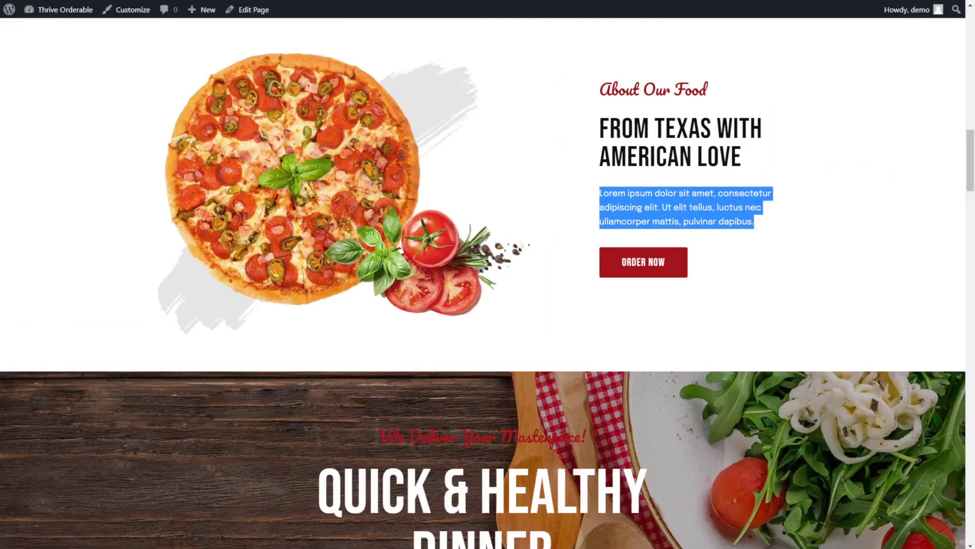
{"action": "left_click", "coordinate": [406, 0]}
{"action": "key", "text": "BackSpace"}
{"action": "left_click", "coordinate": [507, 1]}
{"action": "left_click", "coordinate": [406, 1]}
Duplicate the burger promo box's Order Now button and move the copy below the lorem ipsum paragraph in the second column.
{"action": "scroll", "coordinate": [468, 245], "scroll_direction": "up", "scroll_amount": 5}
{"action": "left_click", "coordinate": [472, 174]}
{"action": "left_click_drag", "start_coordinate": [448, 212], "coordinate": [624, 400]}
Set the vertical position of the pizza section's columns to centre.
{"action": "scroll", "coordinate": [692, 244], "scroll_direction": "down", "scroll_amount": 2}
{"action": "left_click", "coordinate": [698, 266]}
{"action": "left_click", "coordinate": [291, 8]}
{"action": "left_click", "coordinate": [111, 146]}
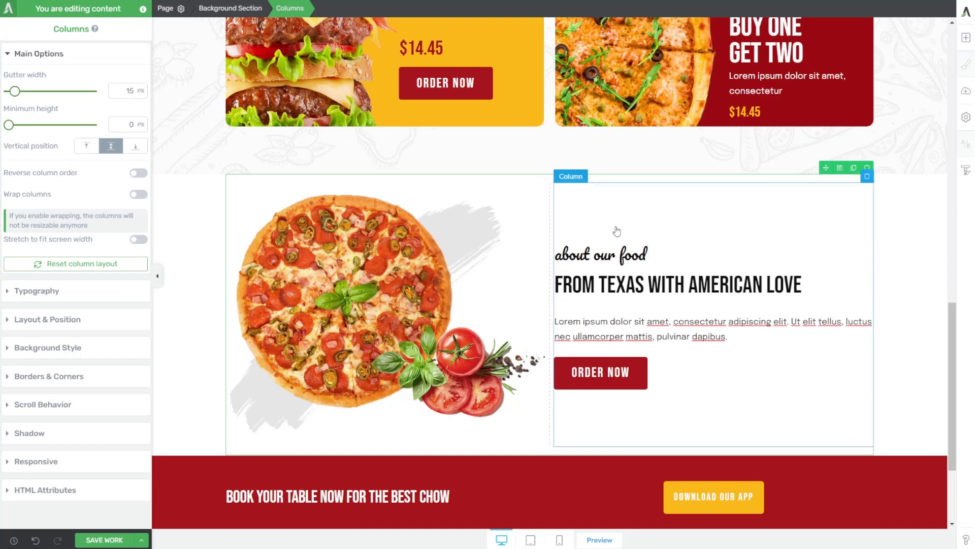
{"action": "left_click", "coordinate": [966, 38]}
{"action": "left_click_drag", "start_coordinate": [876, 162], "coordinate": [645, 246]}
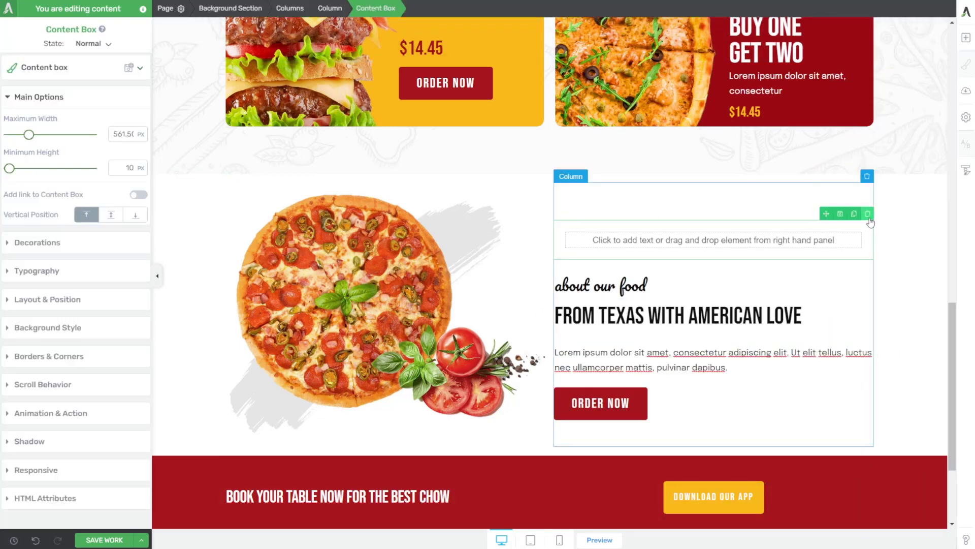
{"action": "left_click", "coordinate": [868, 213]}
Resize the two columns to 56% and 44% and add a content box above the "about our food" text.
{"action": "left_click_drag", "start_coordinate": [550, 218], "coordinate": [596, 216]}
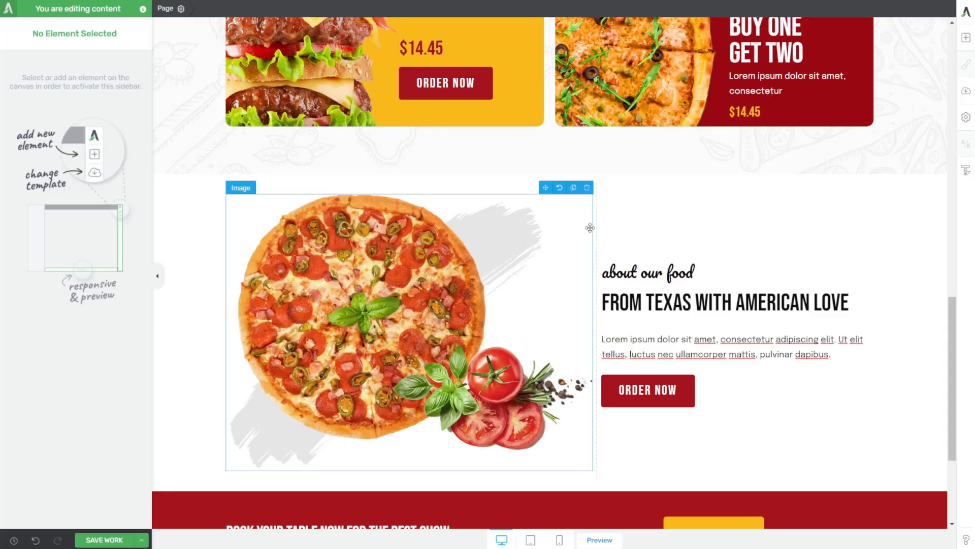
{"action": "left_click_drag", "start_coordinate": [591, 229], "coordinate": [589, 227]}
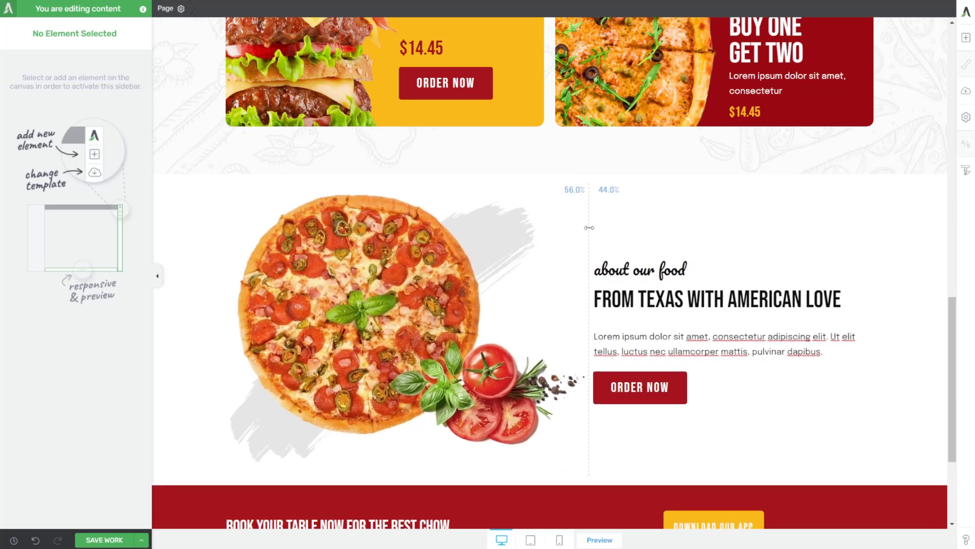
{"action": "left_click", "coordinate": [960, 44]}
{"action": "type", "text": "content"}
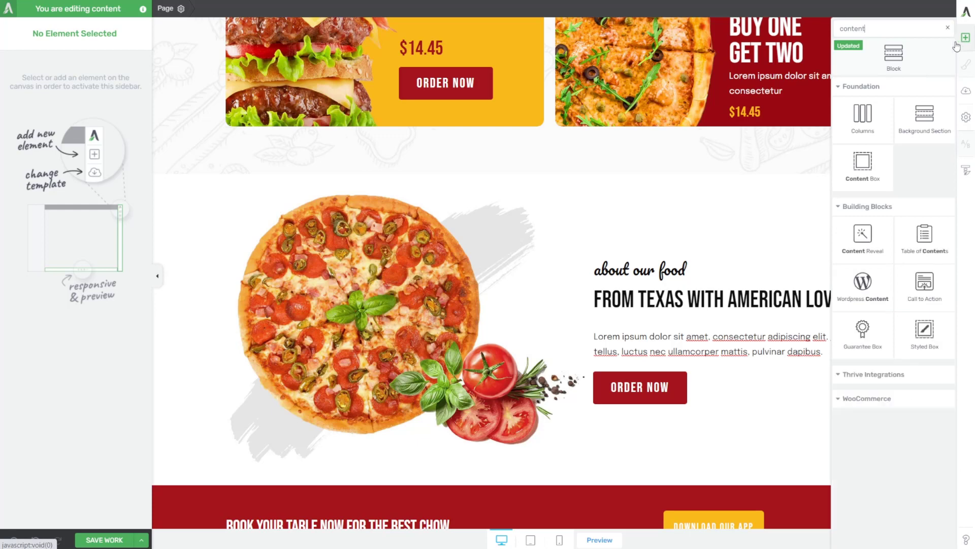
{"action": "left_click_drag", "start_coordinate": [863, 168], "coordinate": [660, 263]}
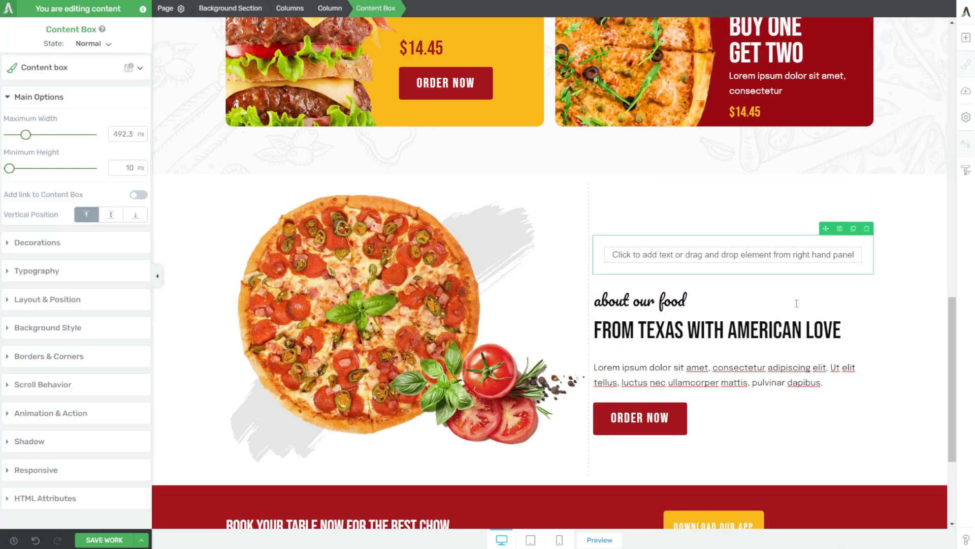
Move the "about our food" text, the heading, the paragraph and the Order Now button into the content box.
{"action": "left_click", "coordinate": [823, 292]}
{"action": "left_click_drag", "start_coordinate": [823, 283], "coordinate": [762, 254]}
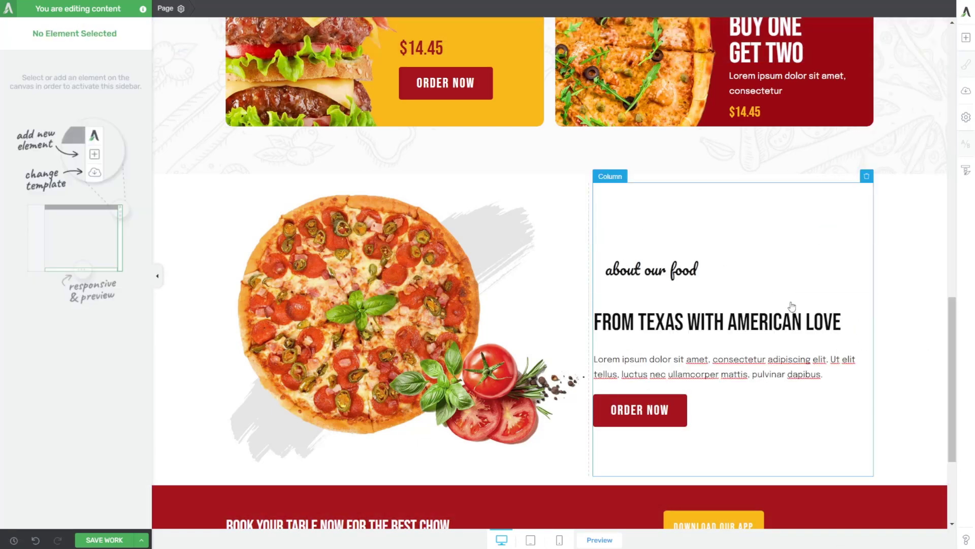
{"action": "left_click_drag", "start_coordinate": [824, 300], "coordinate": [734, 268]}
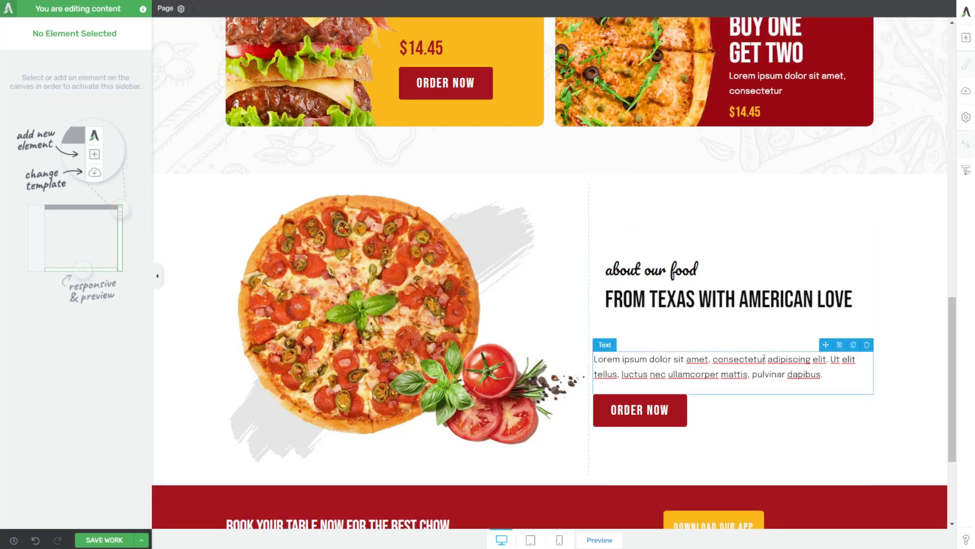
{"action": "left_click_drag", "start_coordinate": [828, 349], "coordinate": [755, 313]}
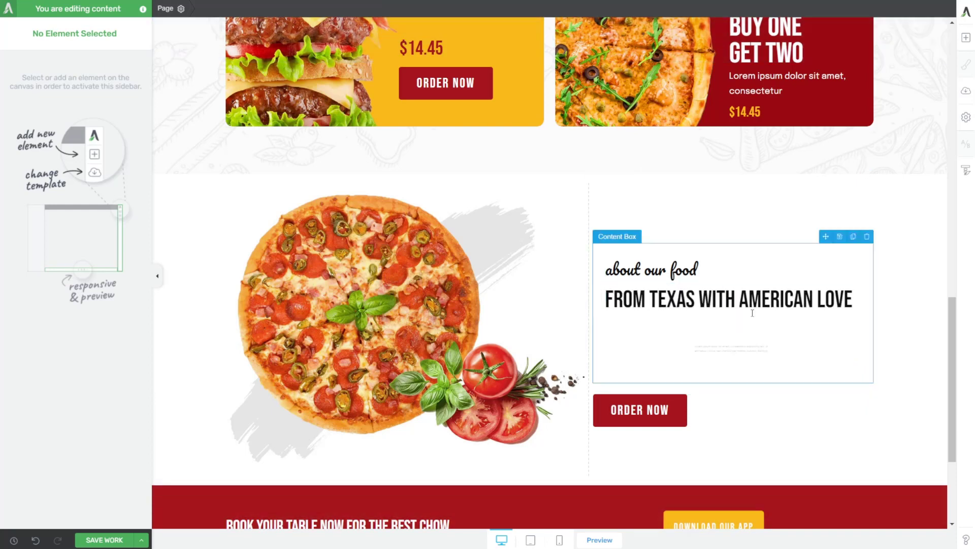
{"action": "left_click_drag", "start_coordinate": [640, 386], "coordinate": [731, 345]}
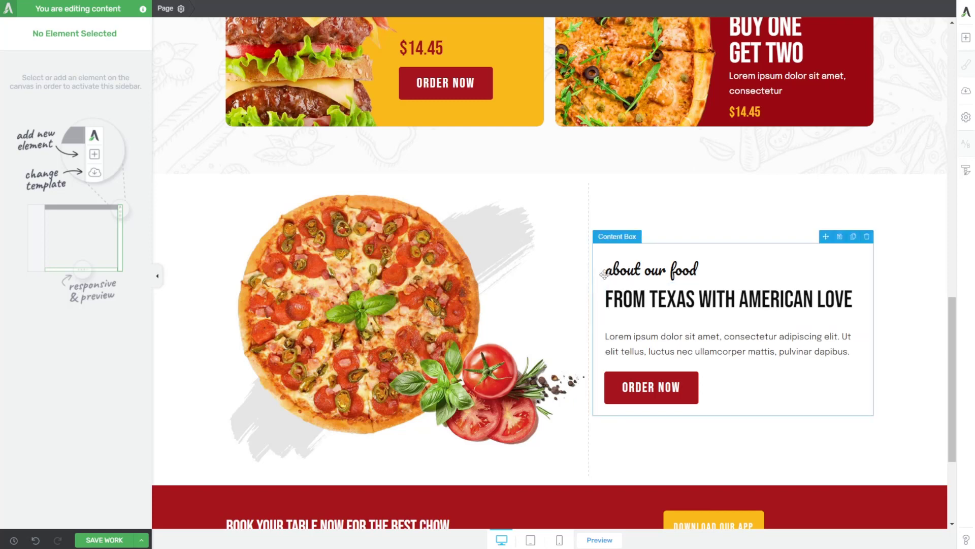
Reduce the content box's maximum width until the heading wraps onto two lines before "American Love".
{"action": "left_click", "coordinate": [709, 249]}
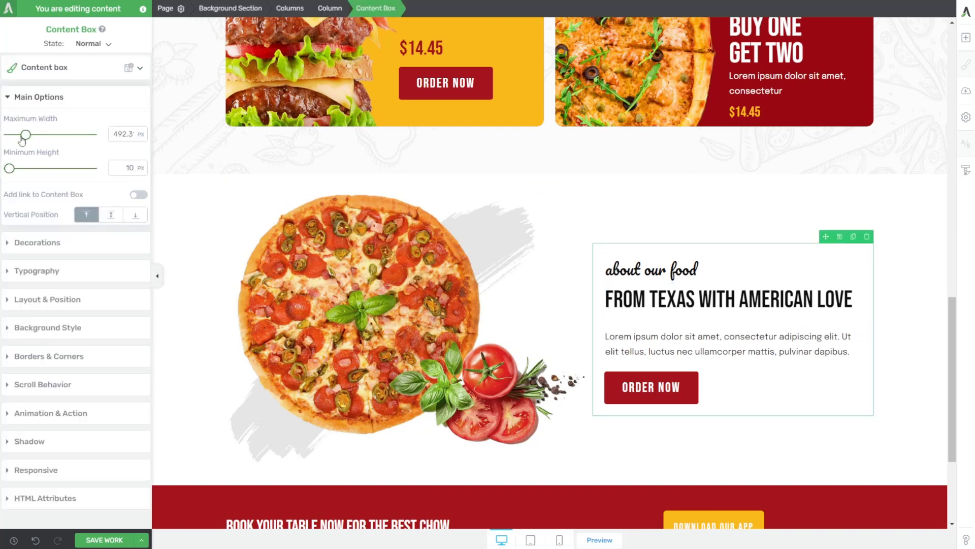
{"action": "left_click_drag", "start_coordinate": [25, 137], "coordinate": [20, 140]}
{"action": "left_click", "coordinate": [464, 462]}
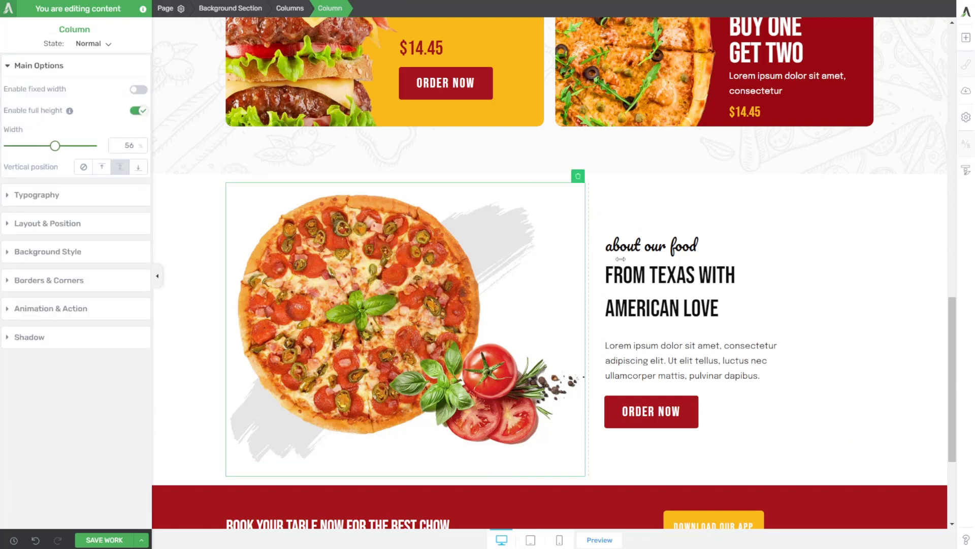
Color the "about our food" text dark red to match the reference page.
{"action": "left_click", "coordinate": [714, 249]}
{"action": "left_click_drag", "start_coordinate": [714, 249], "coordinate": [574, 240]}
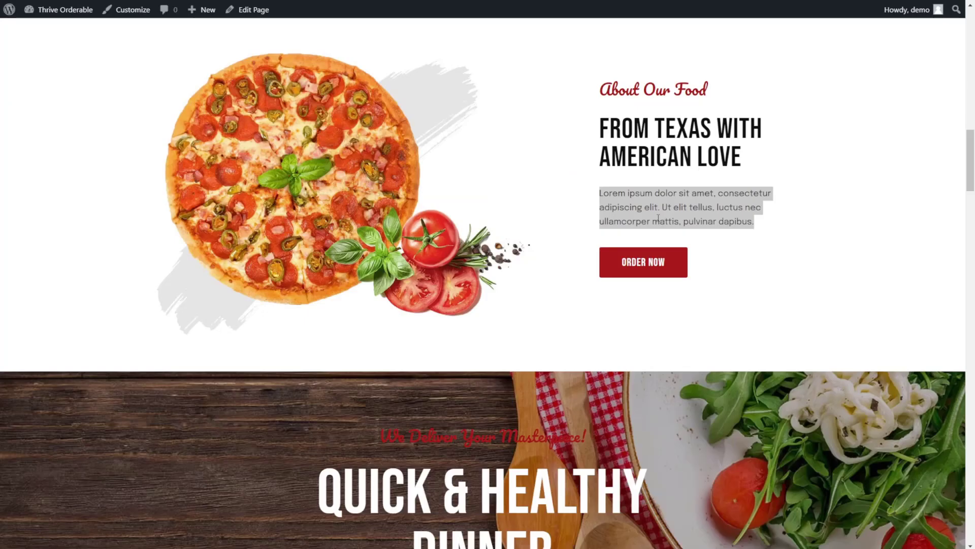
{"action": "left_click", "coordinate": [669, 211]}
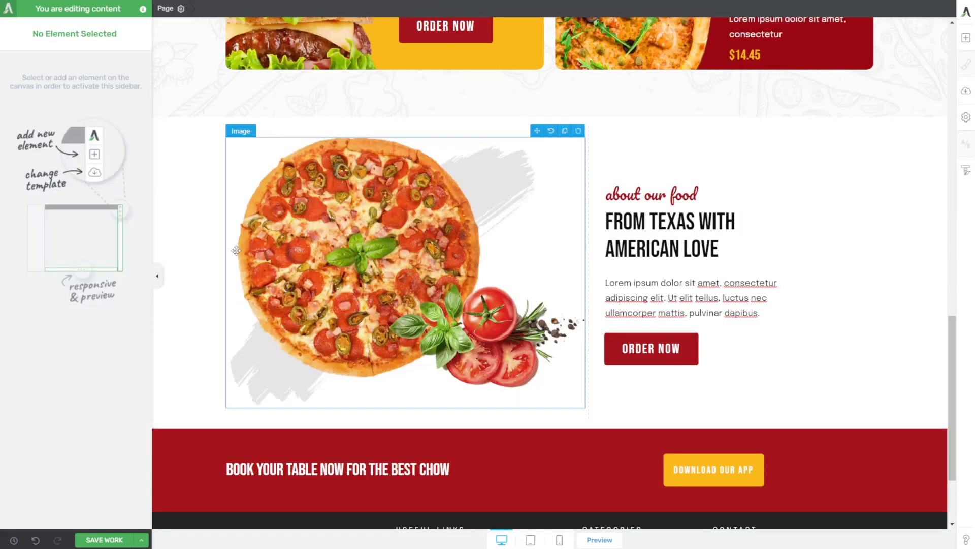
Stretch the pizza background section to the screen width and set its minimum height to about 603 px.
{"action": "left_click", "coordinate": [289, 222]}
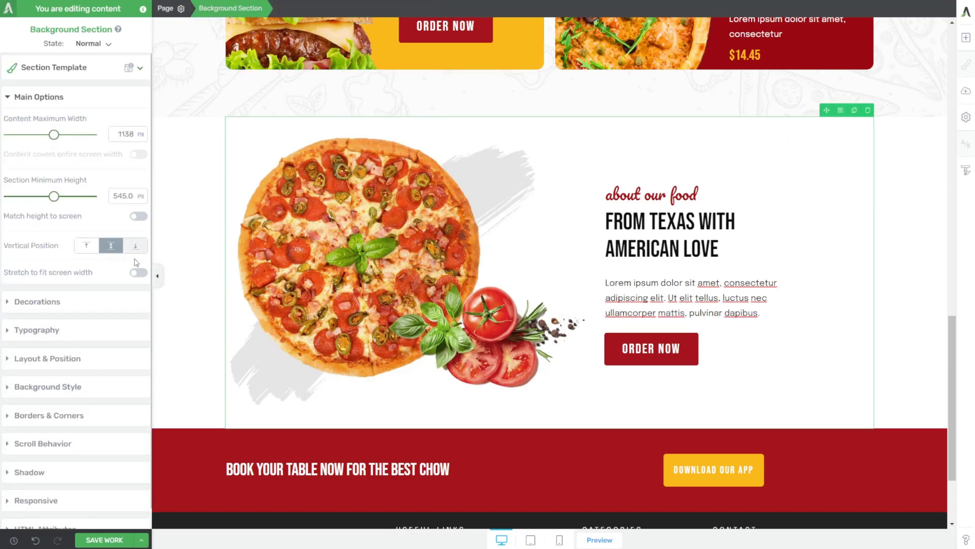
{"action": "left_click", "coordinate": [137, 272]}
{"action": "left_click_drag", "start_coordinate": [56, 198], "coordinate": [60, 199]}
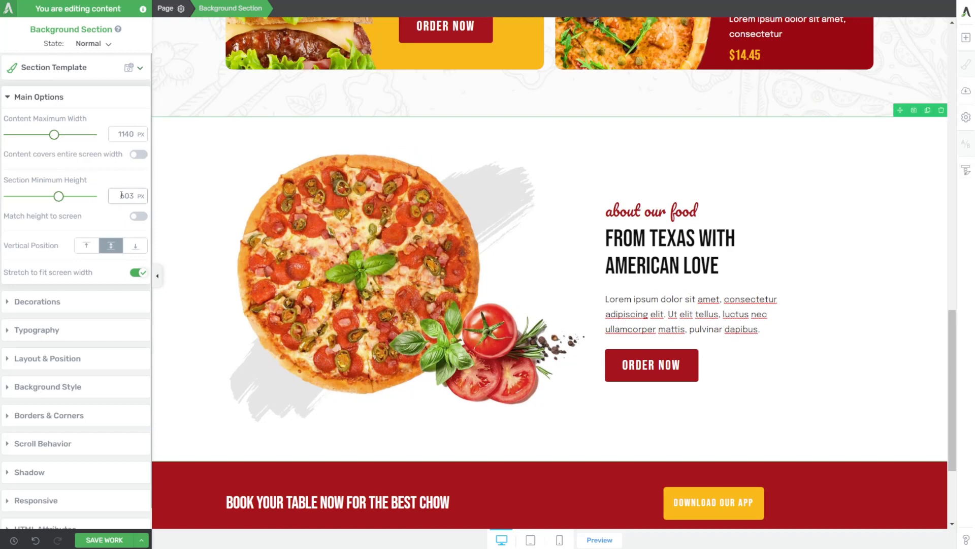
Check the reference page's next section, and add a full-width salad-image background section with centred text "We Deliver Your Masterpiece!".
{"action": "left_click", "coordinate": [507, 472]}
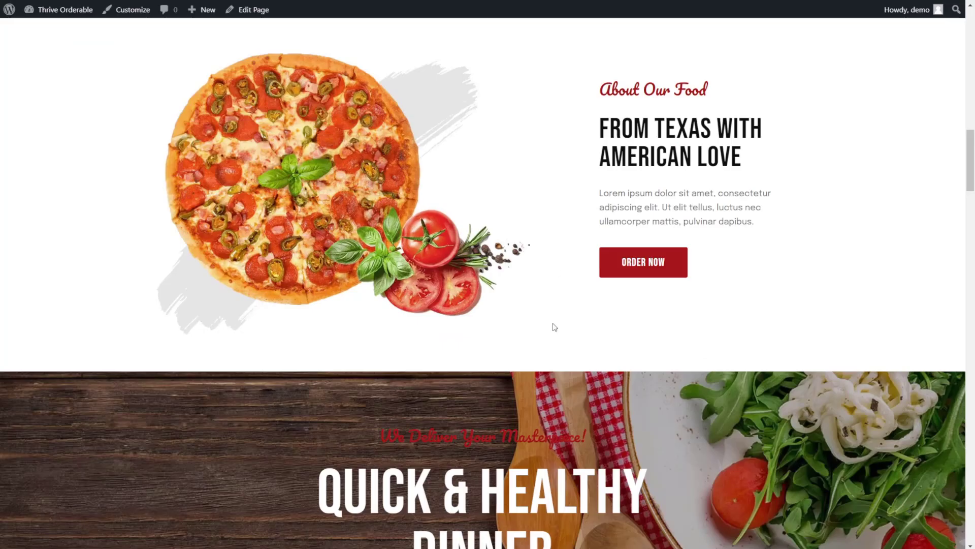
{"action": "scroll", "coordinate": [555, 326], "scroll_direction": "down", "scroll_amount": 5}
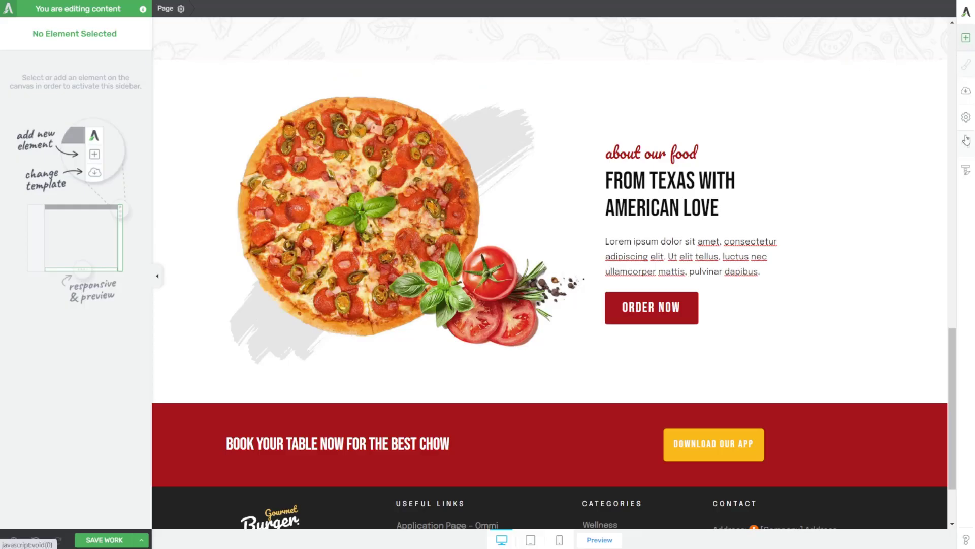
{"action": "left_click", "coordinate": [966, 37]}
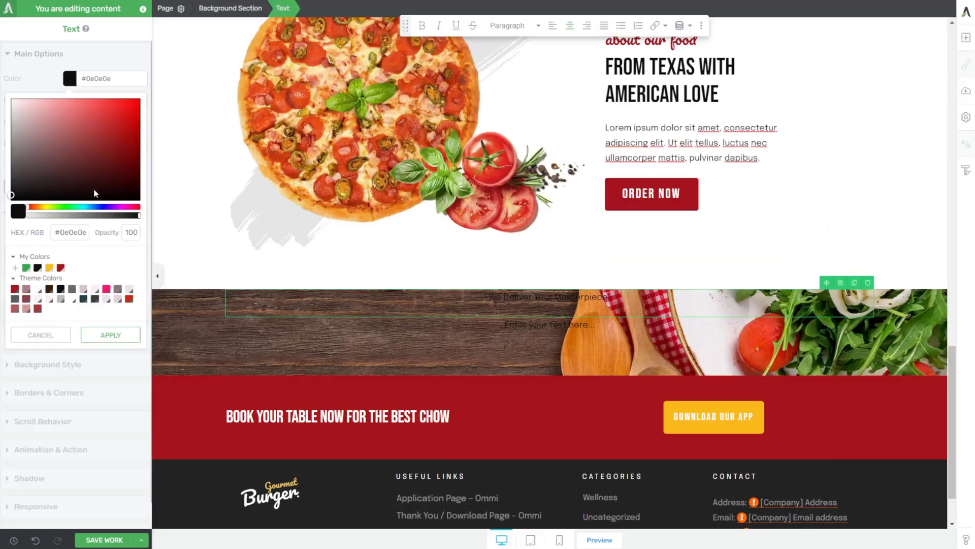
Style the "We Deliver Your Masterpiece!" text in color #f9b91b with the Pacifico font at a larger size.
{"action": "left_click", "coordinate": [49, 268]}
{"action": "left_click", "coordinate": [110, 359]}
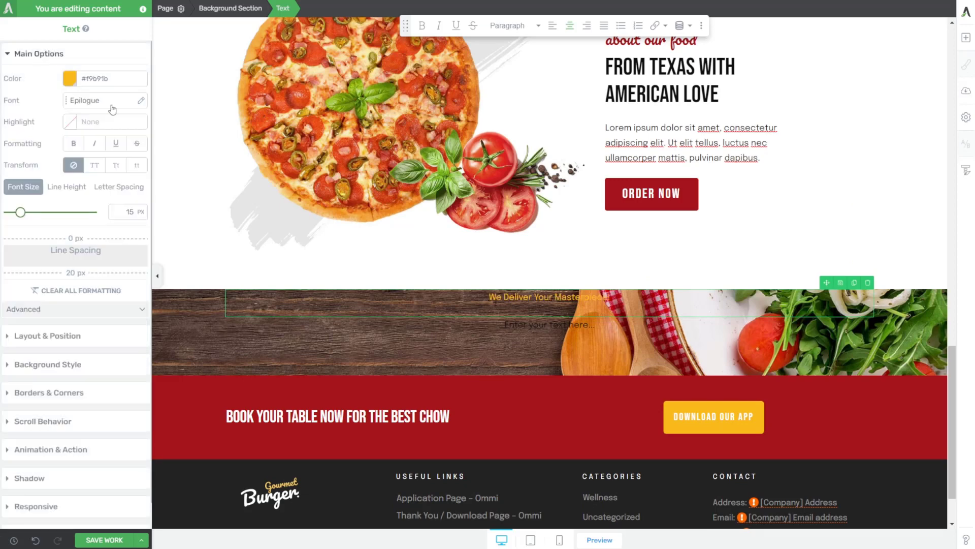
{"action": "left_click", "coordinate": [142, 101]}
{"action": "type", "text": "pacifico"}
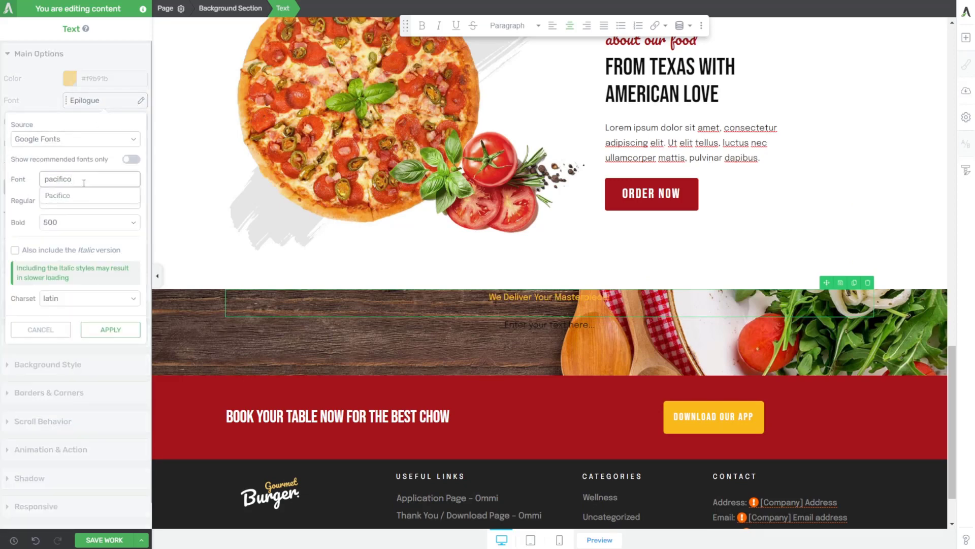
{"action": "key", "text": "Return"}
{"action": "left_click_drag", "start_coordinate": [23, 215], "coordinate": [32, 213]}
Turn the second placeholder text into the Heading 2 "Quick & Healthy Dinner" and set its font size to 100 px.
{"action": "left_click", "coordinate": [508, 340]}
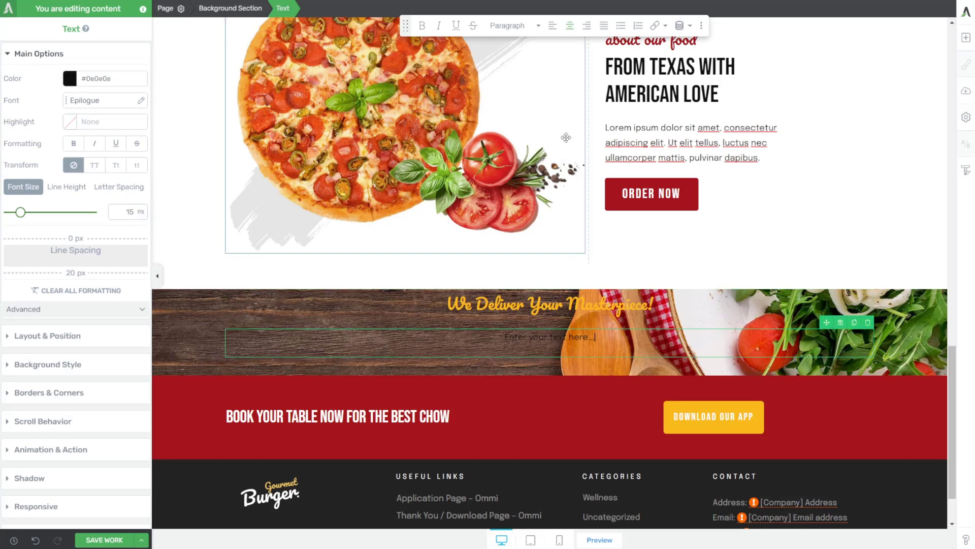
{"action": "left_click", "coordinate": [138, 101]}
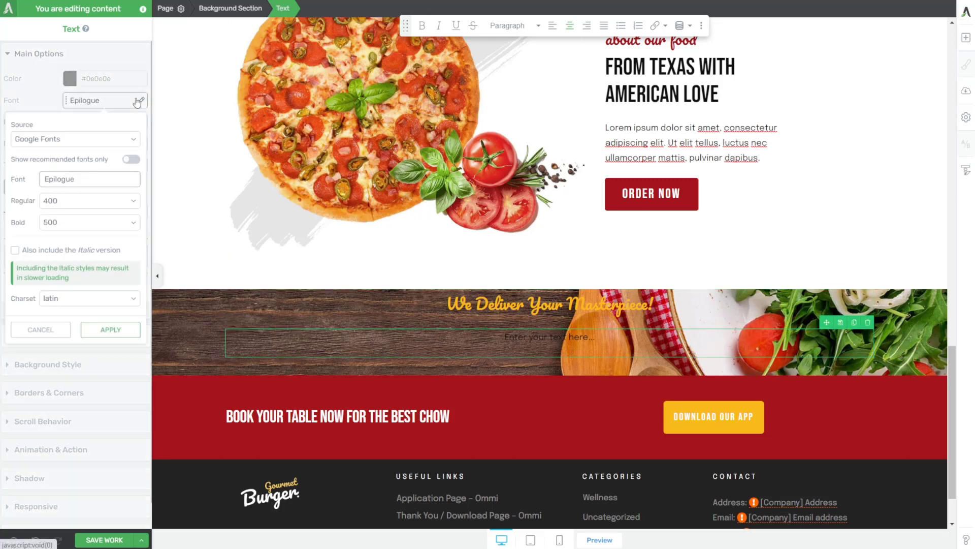
{"action": "left_click", "coordinate": [138, 102]}
{"action": "left_click", "coordinate": [511, 25]}
{"action": "left_click", "coordinate": [514, 124]}
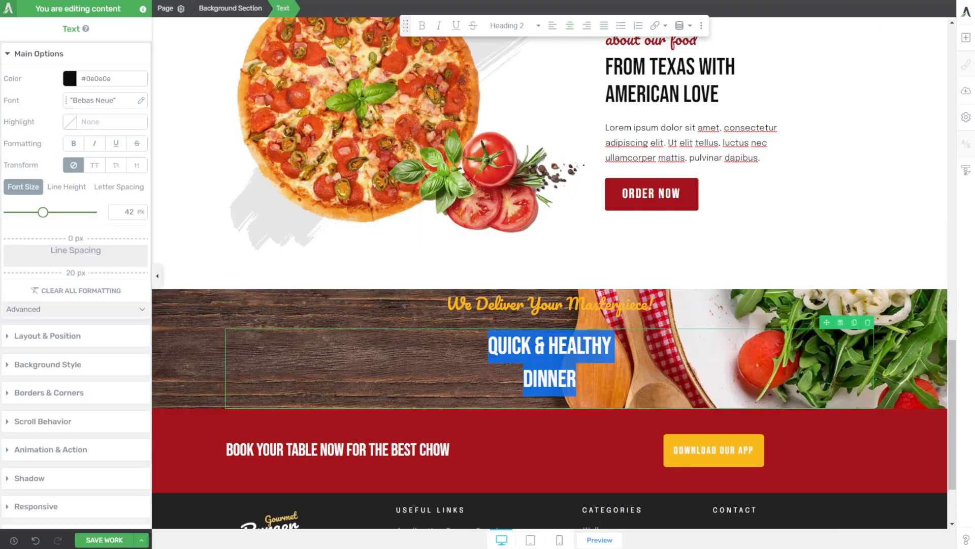
{"action": "left_click_drag", "start_coordinate": [41, 212], "coordinate": [91, 211]}
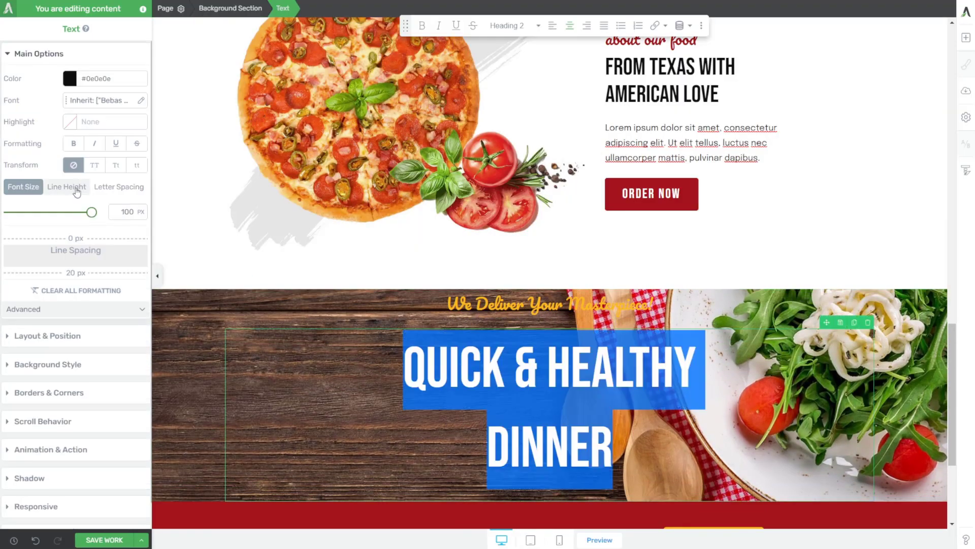
Set the salad background section's typography color to white, #ffffff.
{"action": "left_click", "coordinate": [208, 355]}
{"action": "scroll", "coordinate": [206, 304], "scroll_direction": "down", "scroll_amount": 2}
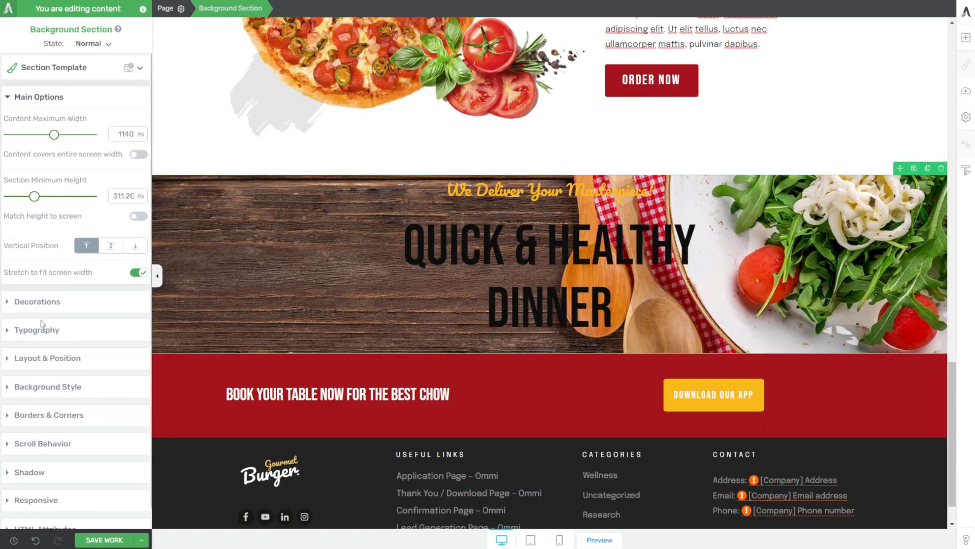
{"action": "left_click", "coordinate": [31, 360]}
{"action": "left_click", "coordinate": [44, 102]}
{"action": "left_click", "coordinate": [37, 330]}
{"action": "left_click", "coordinate": [70, 222]}
{"action": "left_click", "coordinate": [12, 243]}
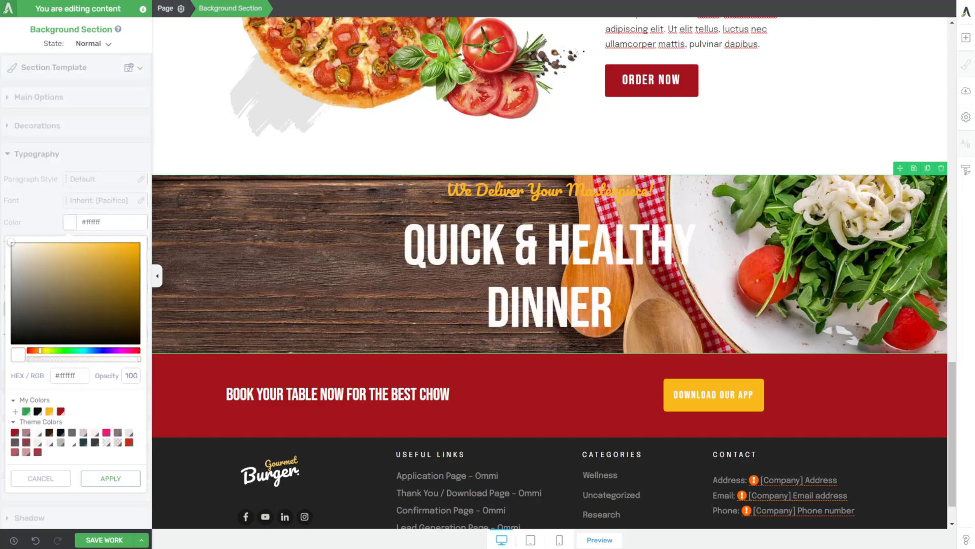
{"action": "left_click", "coordinate": [119, 476]}
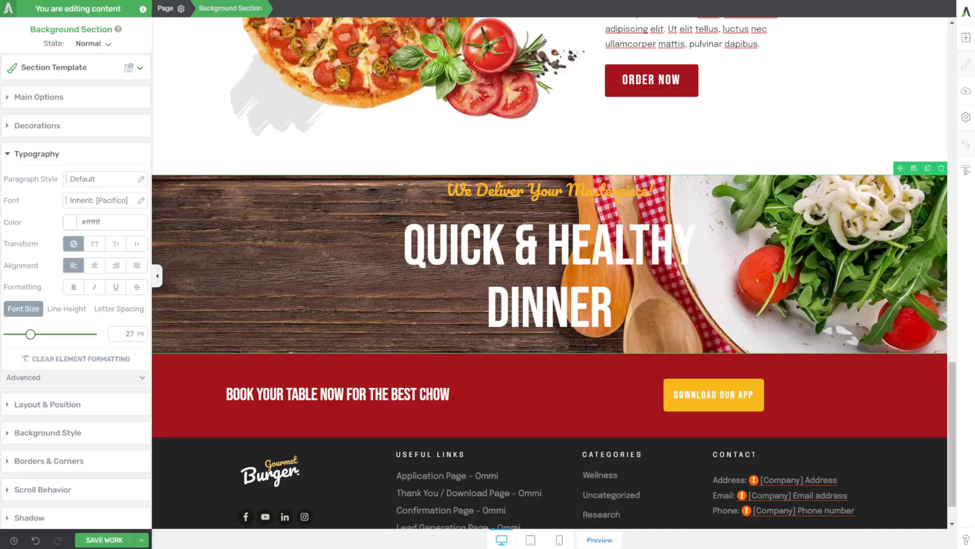
Duplicate the Order Now button, place the copy below the Quick & Healthy Dinner heading, and relabel it "VIEW OUR DELIVERY MENU".
{"action": "left_click", "coordinate": [678, 70]}
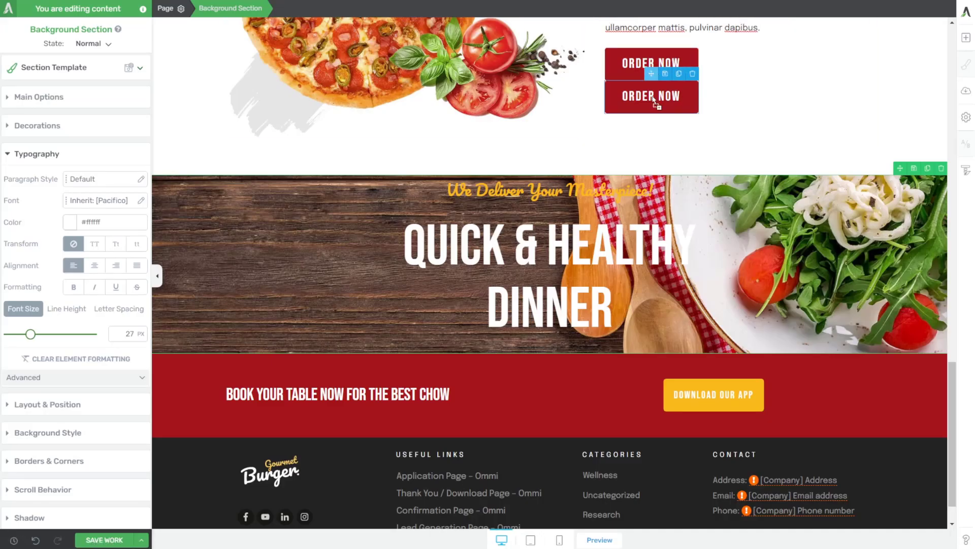
{"action": "left_click_drag", "start_coordinate": [655, 100], "coordinate": [558, 325]}
{"action": "triple_click", "coordinate": [272, 367]}
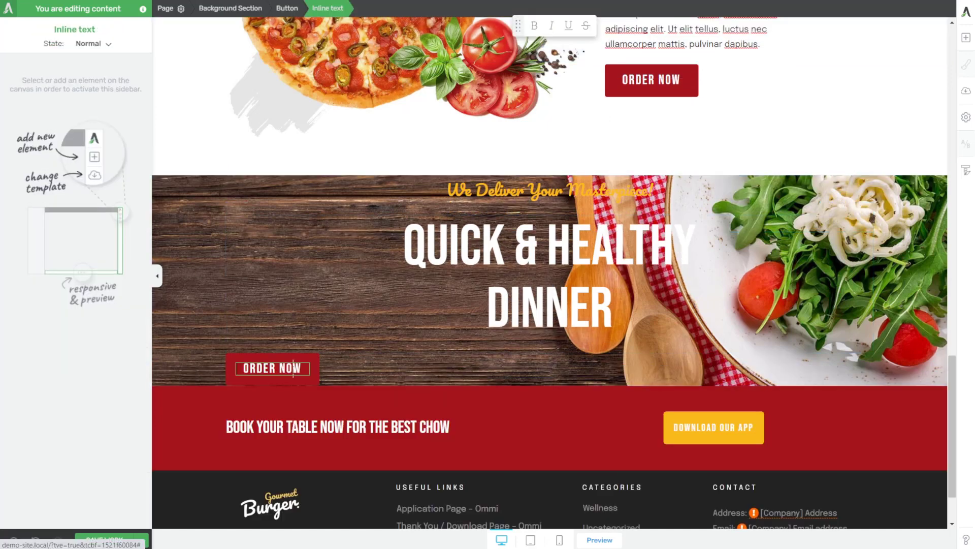
{"action": "type", "text": "FULL MENU"}
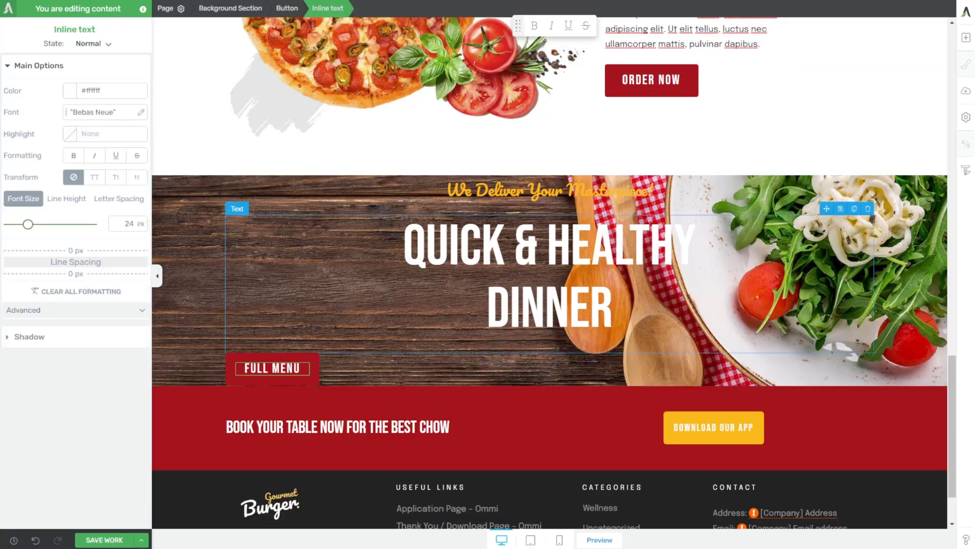
{"action": "triple_click", "coordinate": [262, 367]}
{"action": "type", "text": "VIEW OU"}
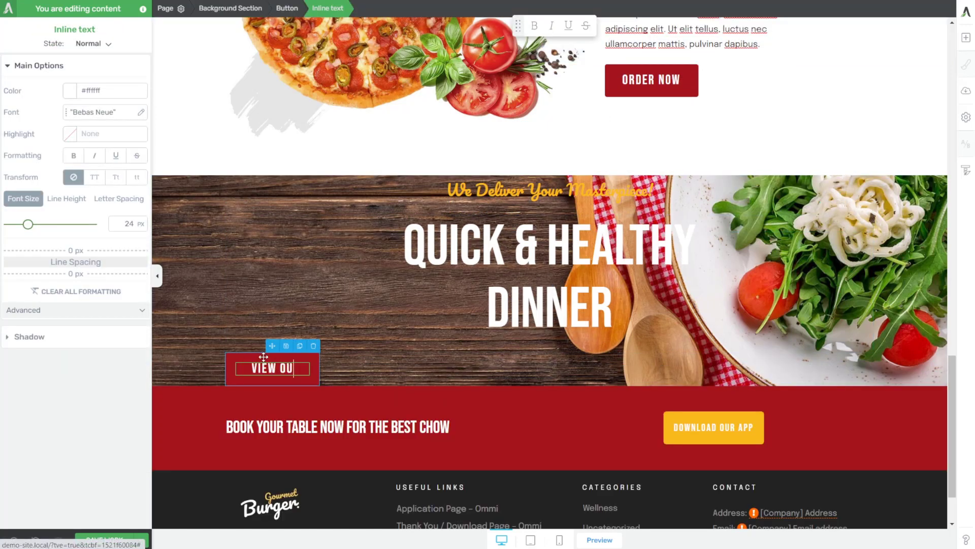
{"action": "type", "text": "R DELIVERY ME"}
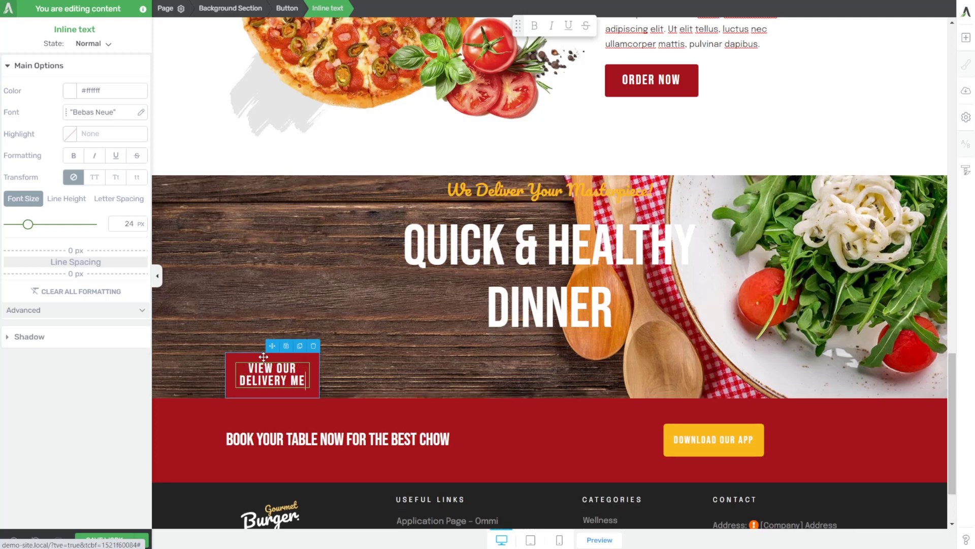
{"action": "type", "text": "NU"}
Centre the delivery menu button and widen it until its label fits on one line.
{"action": "left_click", "coordinate": [320, 374]}
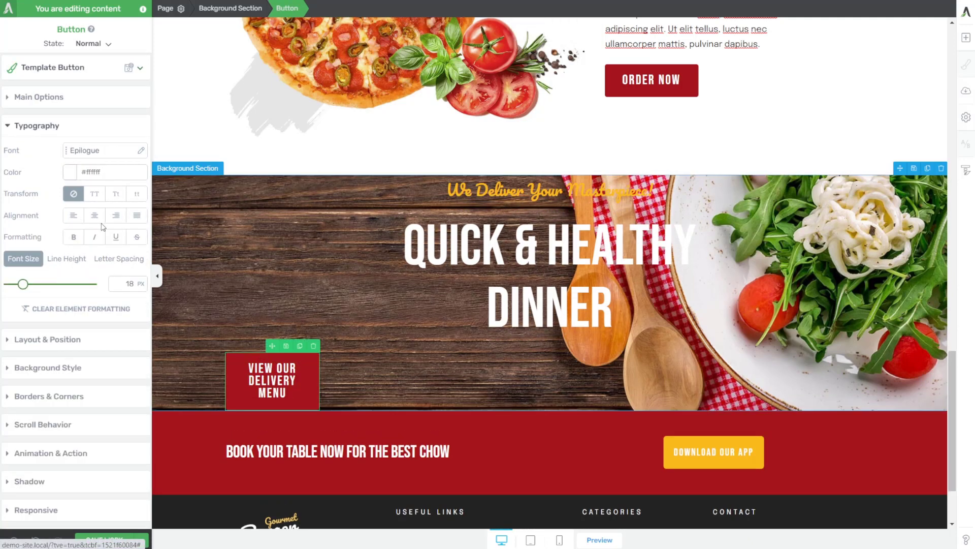
{"action": "left_click", "coordinate": [55, 100]}
{"action": "left_click", "coordinate": [55, 222]}
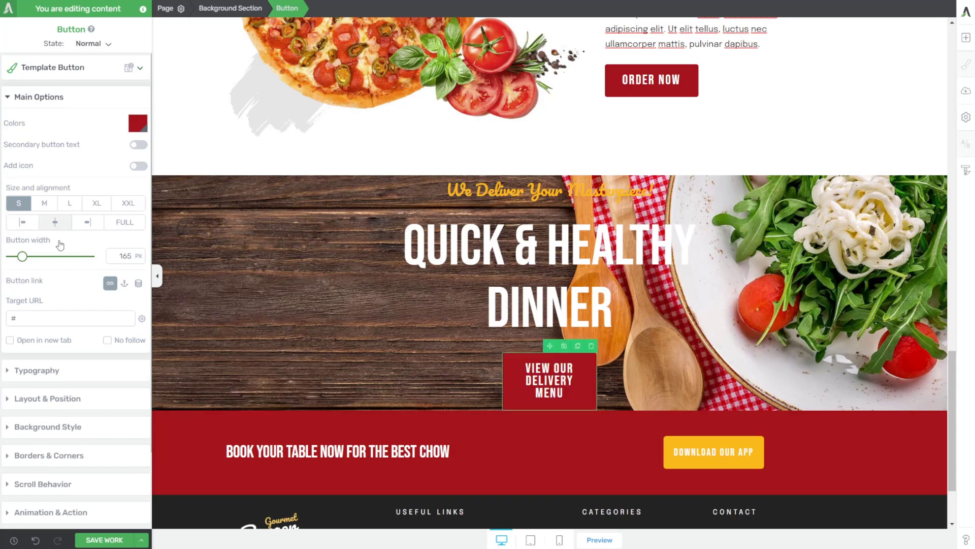
{"action": "left_click_drag", "start_coordinate": [21, 261], "coordinate": [31, 258]}
Set the salad background section's minimum height to 500 px and centre its content vertically.
{"action": "left_click", "coordinate": [238, 249]}
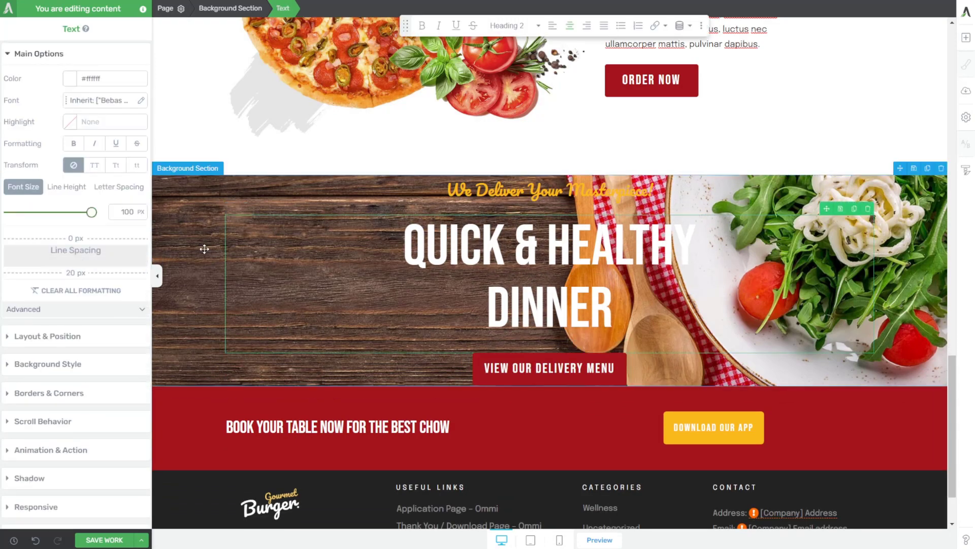
{"action": "left_click", "coordinate": [205, 248]}
{"action": "left_click_drag", "start_coordinate": [40, 202], "coordinate": [47, 201]}
{"action": "type", "text": "500"}
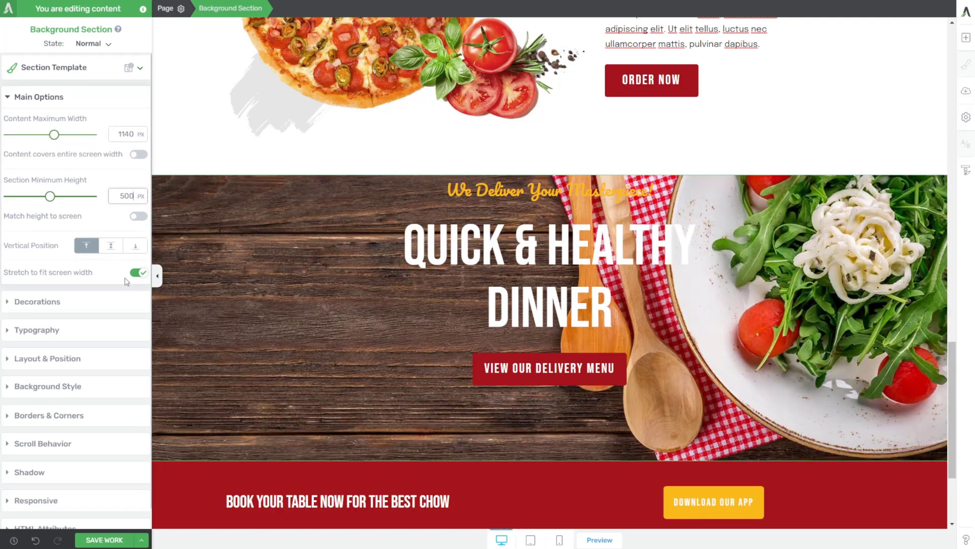
{"action": "left_click", "coordinate": [111, 246]}
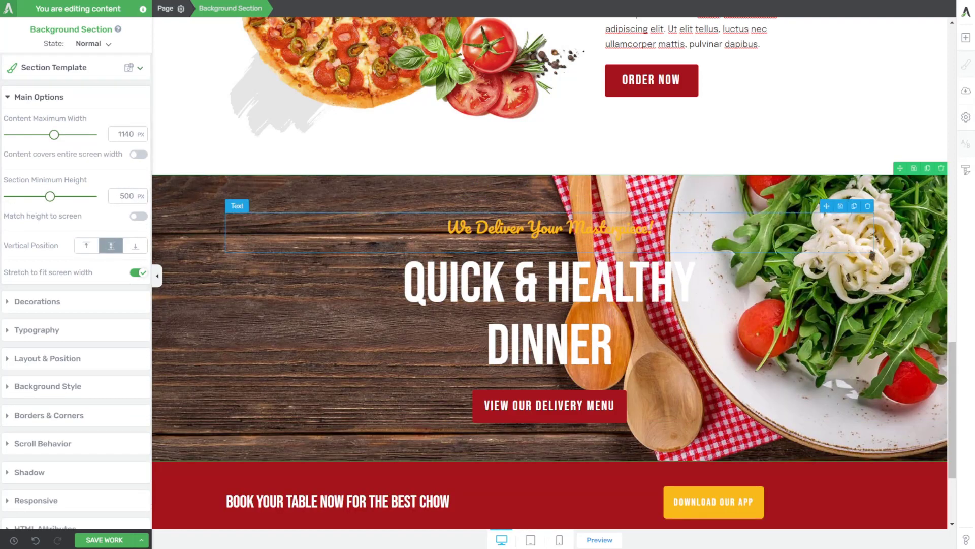
Add a black #000000 solid color layer at 31 opacity over the salad section's background image.
{"action": "left_click", "coordinate": [315, 229]}
{"action": "left_click", "coordinate": [294, 329]}
{"action": "left_click", "coordinate": [190, 289]}
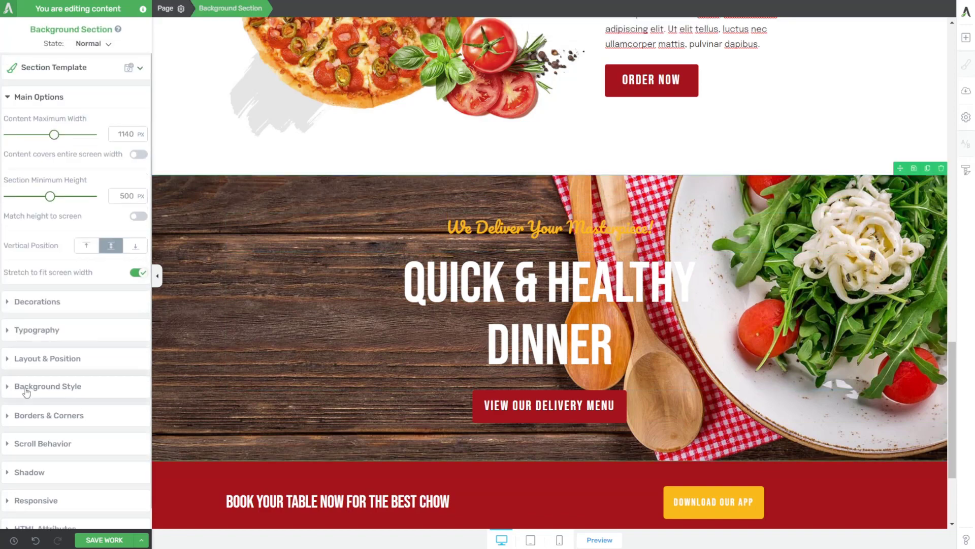
{"action": "left_click", "coordinate": [30, 384]}
{"action": "left_click", "coordinate": [75, 235]}
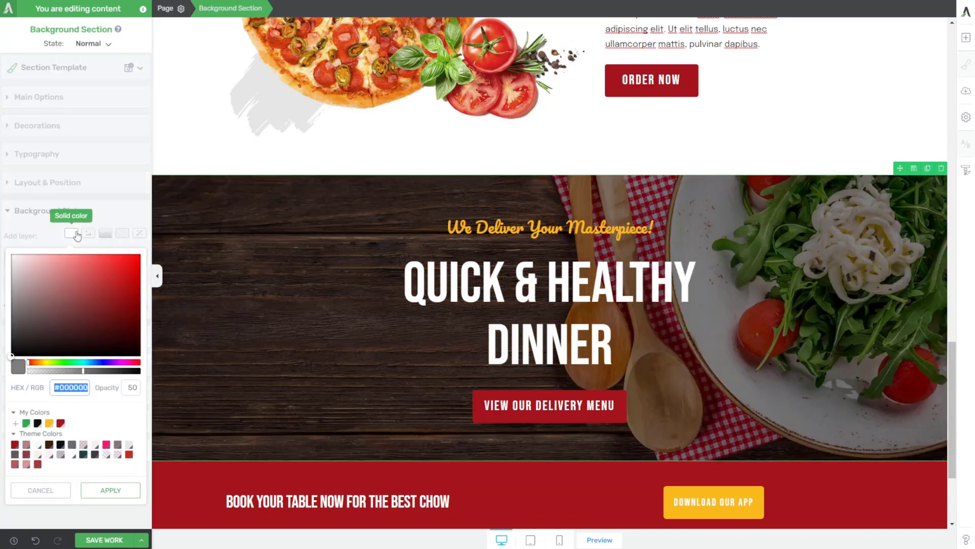
{"action": "left_click_drag", "start_coordinate": [82, 369], "coordinate": [63, 374]}
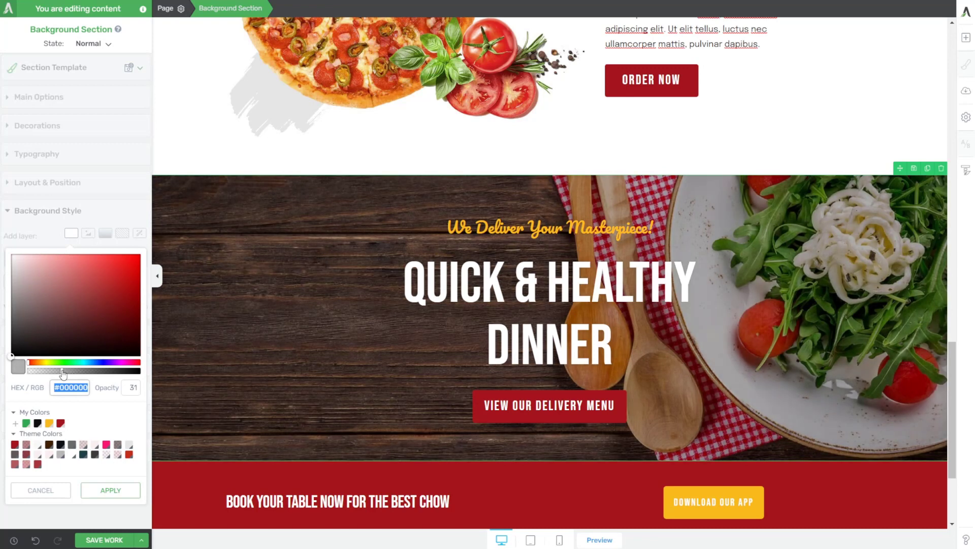
{"action": "left_click", "coordinate": [316, 148]}
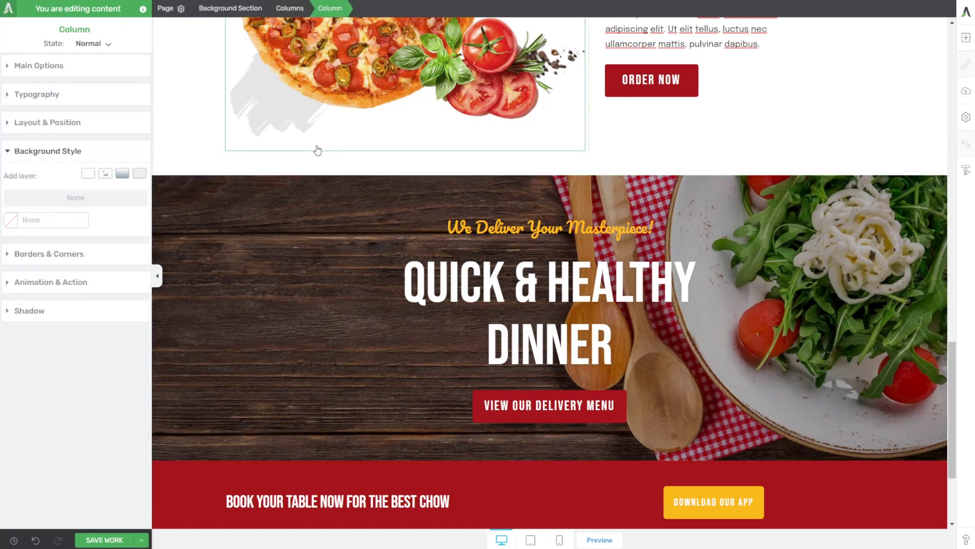
Change the salad section's heading text to "Quick & Healthy Dinners".
{"action": "left_click", "coordinate": [668, 381]}
{"action": "type", "text": "s"}
{"action": "left_click", "coordinate": [352, 399]}
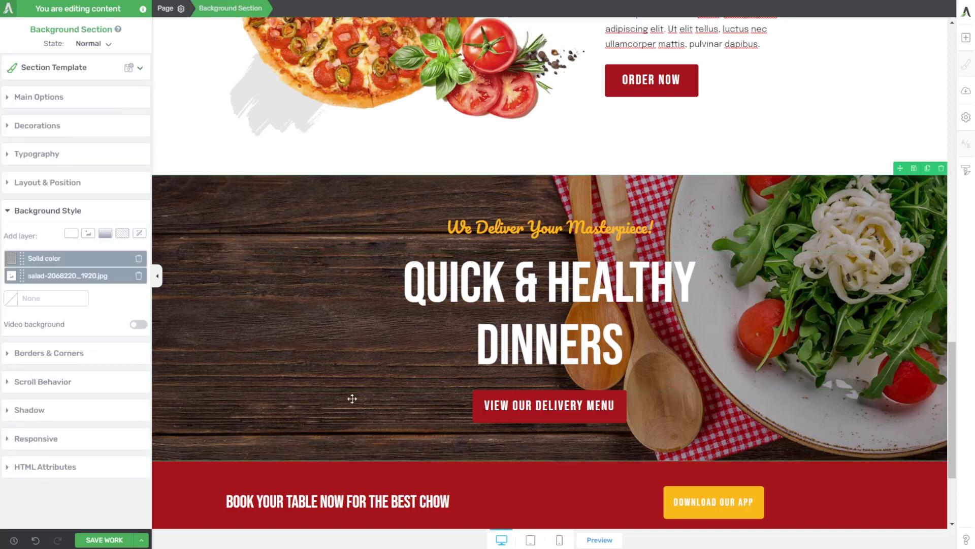
Check the reference page's next section, and add a background section below the salad section filled with Lightning Yellow, #f9b91b.
{"action": "scroll", "coordinate": [290, 417], "scroll_direction": "down", "scroll_amount": 5}
{"action": "scroll", "coordinate": [290, 417], "scroll_direction": "up", "scroll_amount": 5}
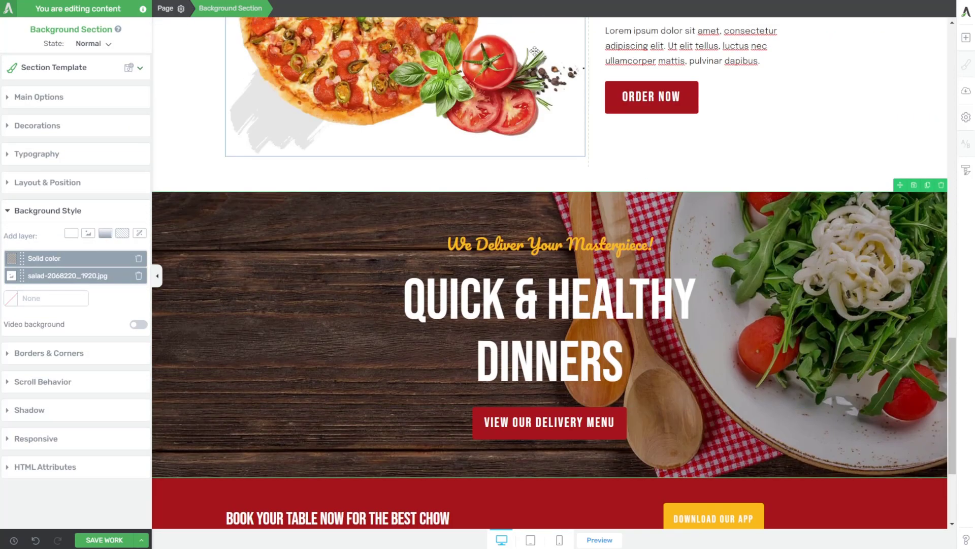
{"action": "scroll", "coordinate": [501, 285], "scroll_direction": "down", "scroll_amount": 5}
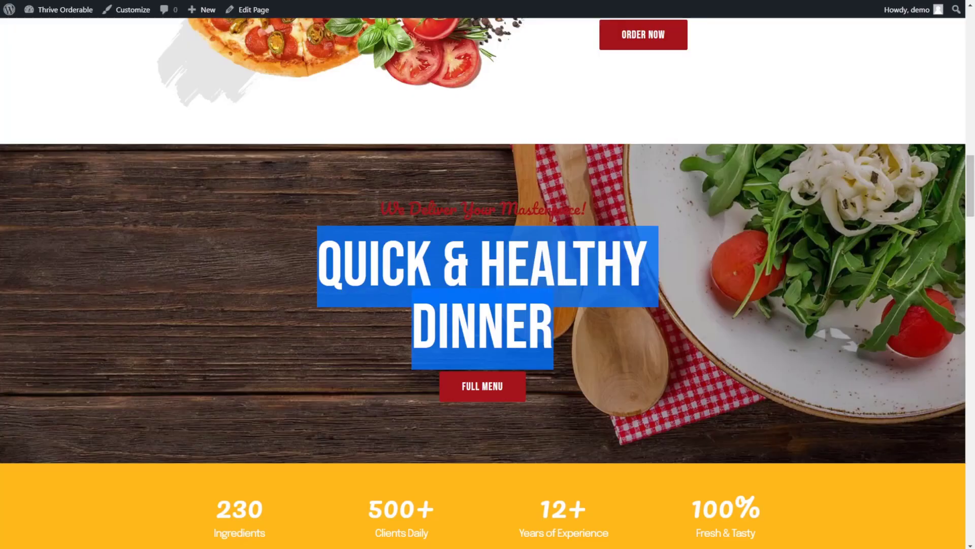
{"action": "scroll", "coordinate": [479, 309], "scroll_direction": "down", "scroll_amount": 4}
{"action": "left_click", "coordinate": [309, 218]}
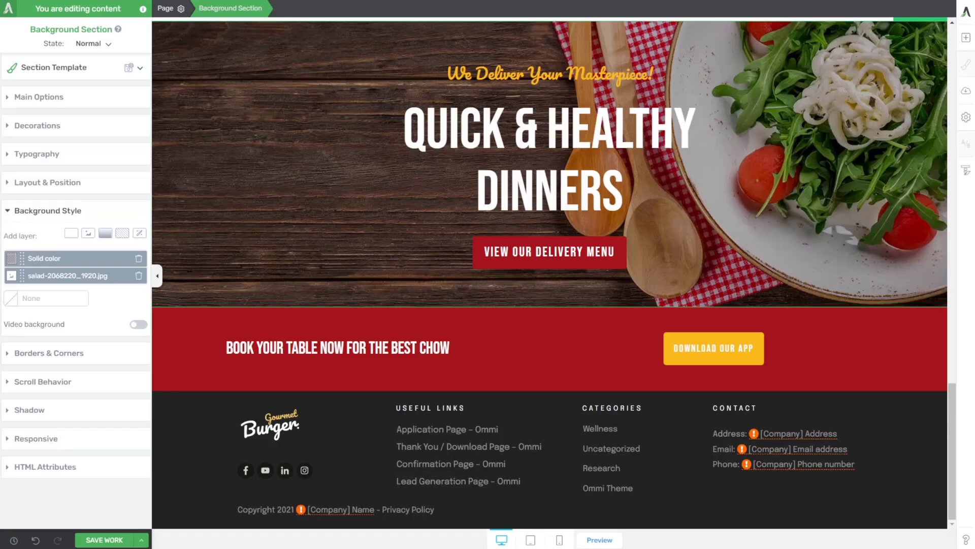
{"action": "left_click", "coordinate": [966, 37]}
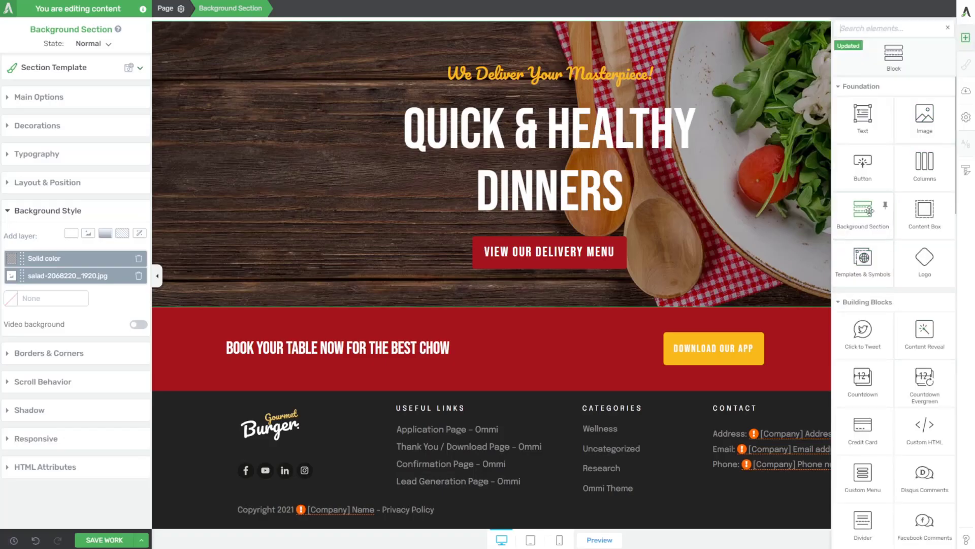
{"action": "left_click", "coordinate": [874, 224]}
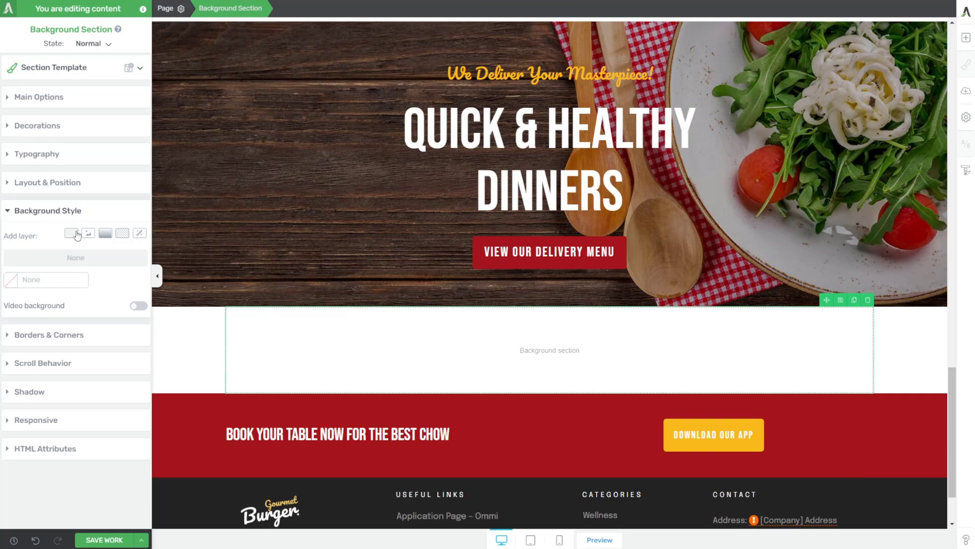
{"action": "left_click", "coordinate": [77, 234]}
{"action": "left_click", "coordinate": [49, 423]}
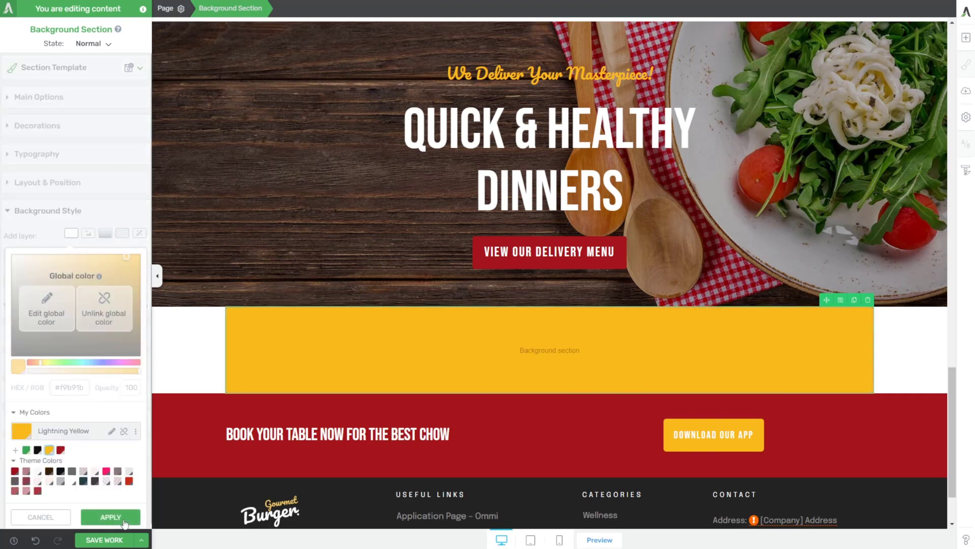
{"action": "left_click", "coordinate": [110, 490]}
Insert a columns element with four equal 1/4 columns into the yellow background section.
{"action": "left_click", "coordinate": [969, 47]}
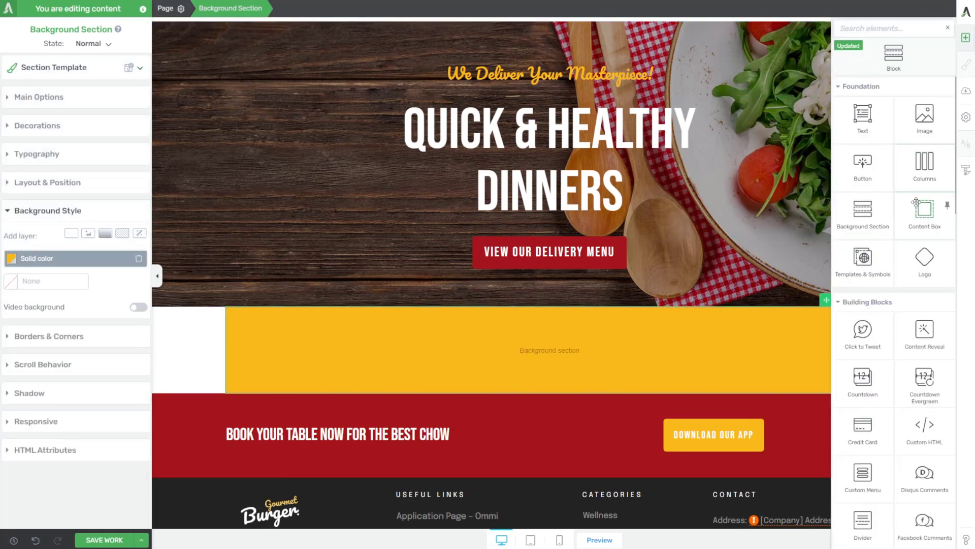
{"action": "left_click_drag", "start_coordinate": [930, 170], "coordinate": [583, 362]}
{"action": "left_click", "coordinate": [550, 329]}
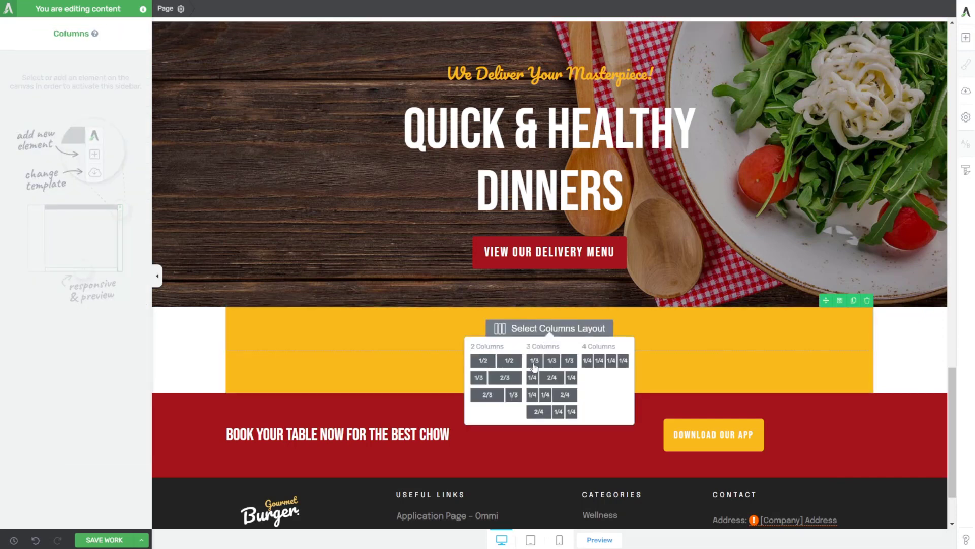
{"action": "left_click", "coordinate": [607, 365]}
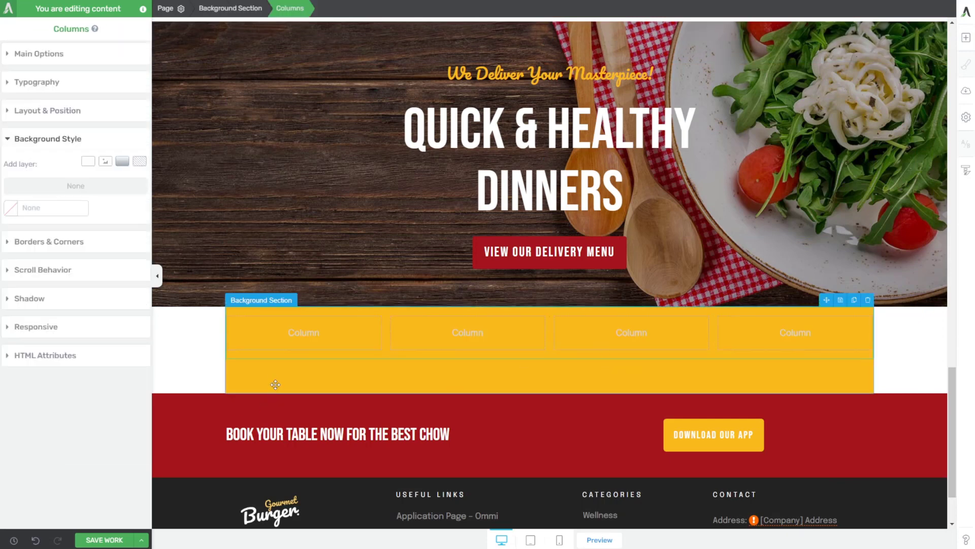
Centre the yellow section's content vertically and stretch the section to fit the screen width.
{"action": "left_click", "coordinate": [300, 289]}
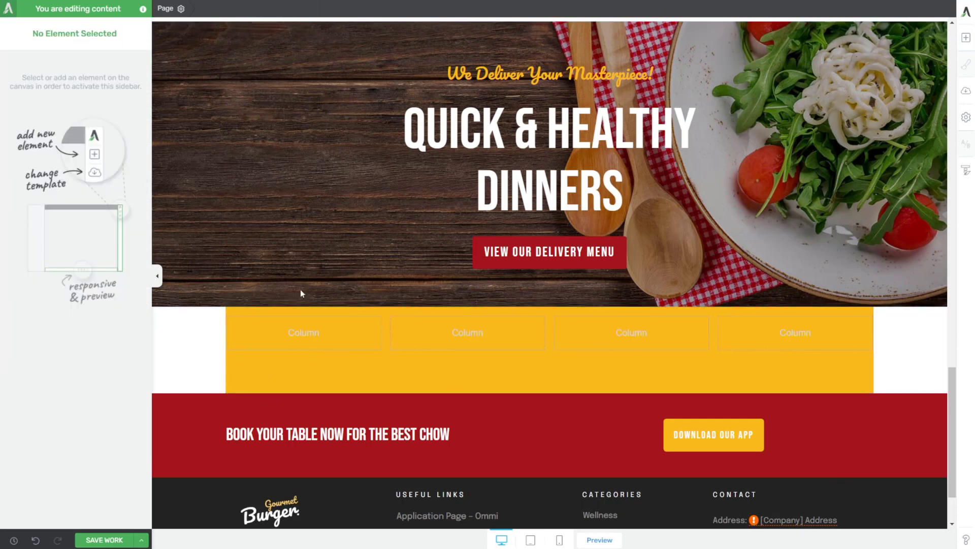
{"action": "left_click", "coordinate": [294, 362]}
{"action": "left_click", "coordinate": [43, 97]}
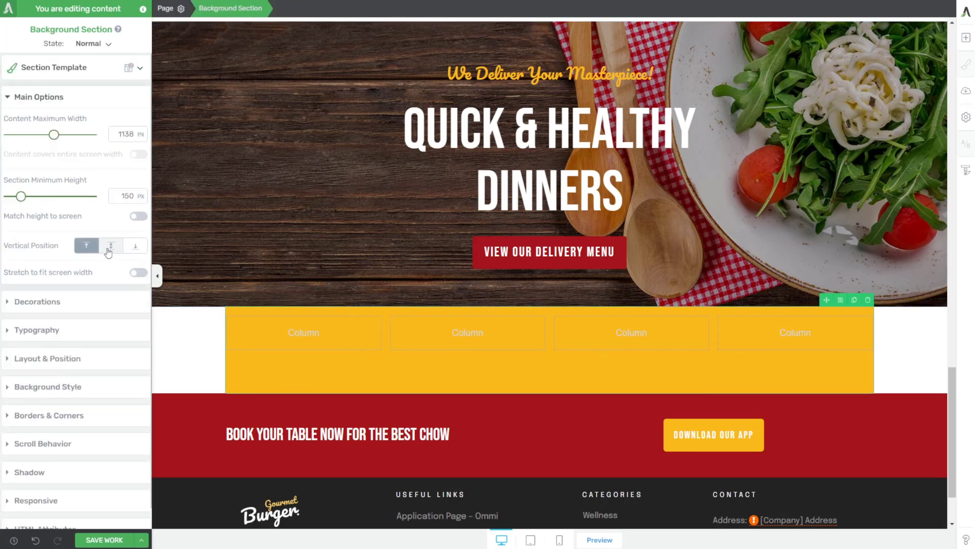
{"action": "left_click", "coordinate": [110, 246]}
{"action": "left_click", "coordinate": [136, 273]}
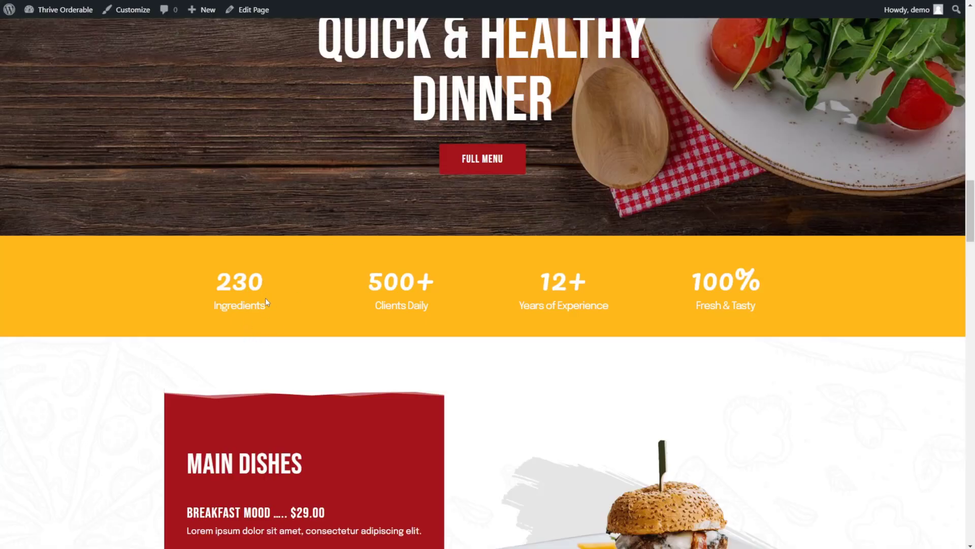
Check the reference page's first counter, and add a content box with a text element in the first column.
{"action": "left_click_drag", "start_coordinate": [266, 302], "coordinate": [203, 293]}
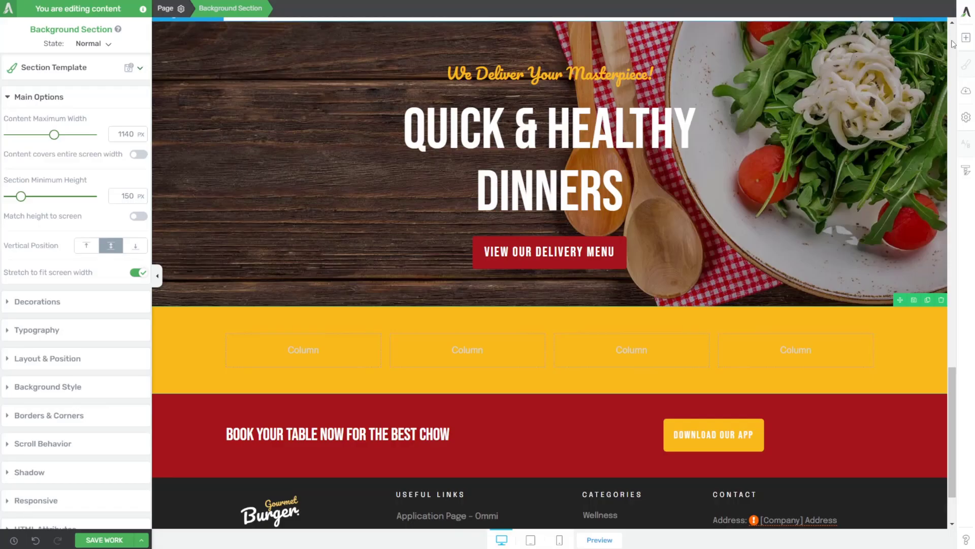
{"action": "left_click", "coordinate": [965, 37]}
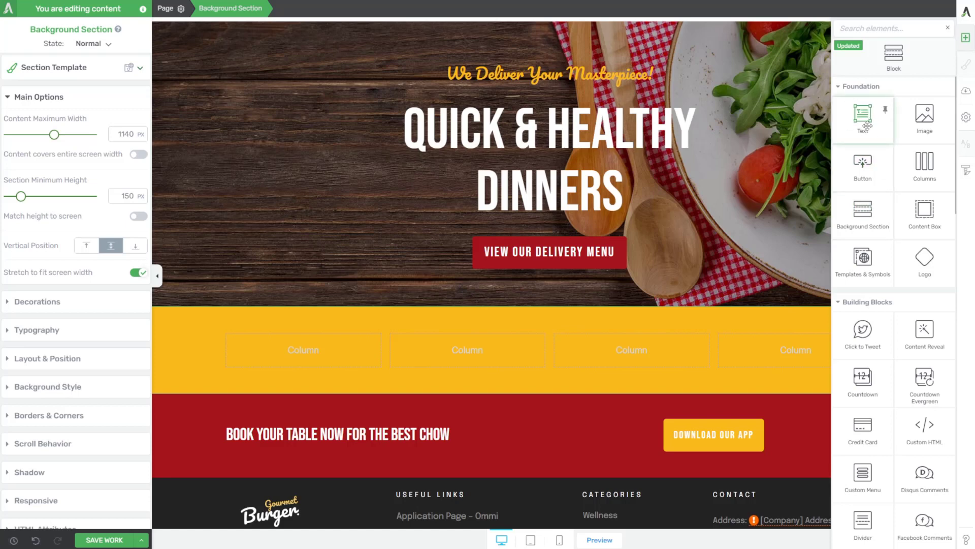
{"action": "left_click_drag", "start_coordinate": [925, 209], "coordinate": [306, 364]}
{"action": "left_click", "coordinate": [283, 349]}
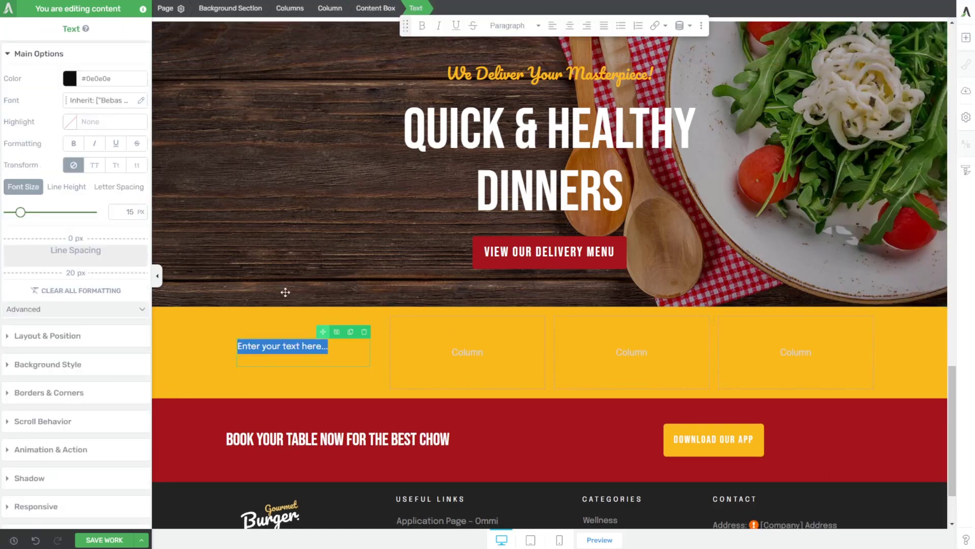
Enter "230" in the content box's text, duplicate it below as "ingredients", and reduce the number's bottom spacing to 0 px.
{"action": "type", "text": "230 Ingredients"}
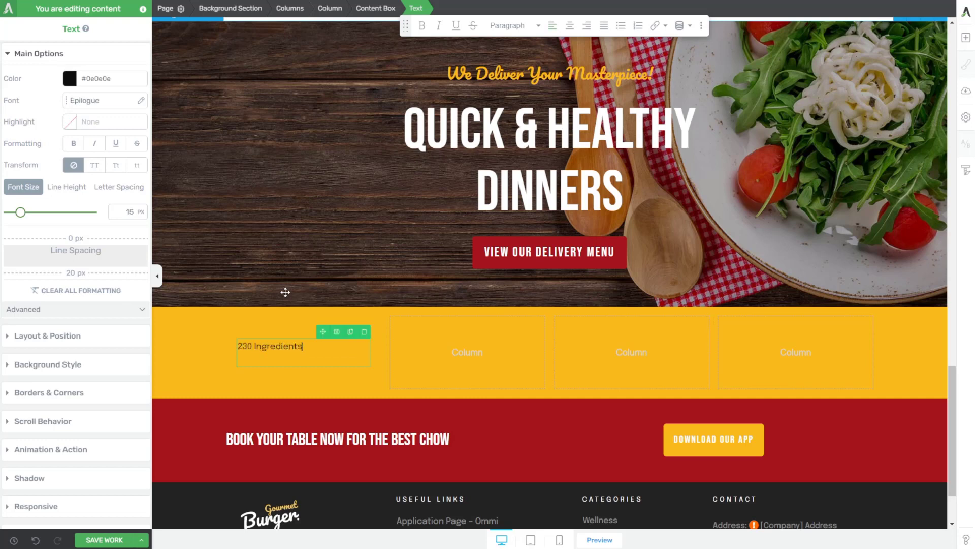
{"action": "left_click_drag", "start_coordinate": [281, 358], "coordinate": [235, 345]}
{"action": "type", "text": "230"}
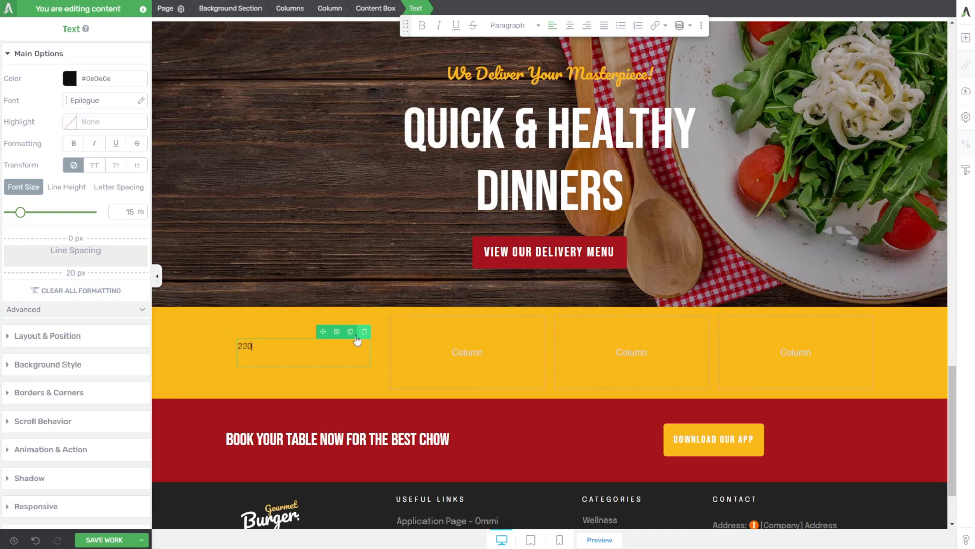
{"action": "left_click", "coordinate": [350, 331]}
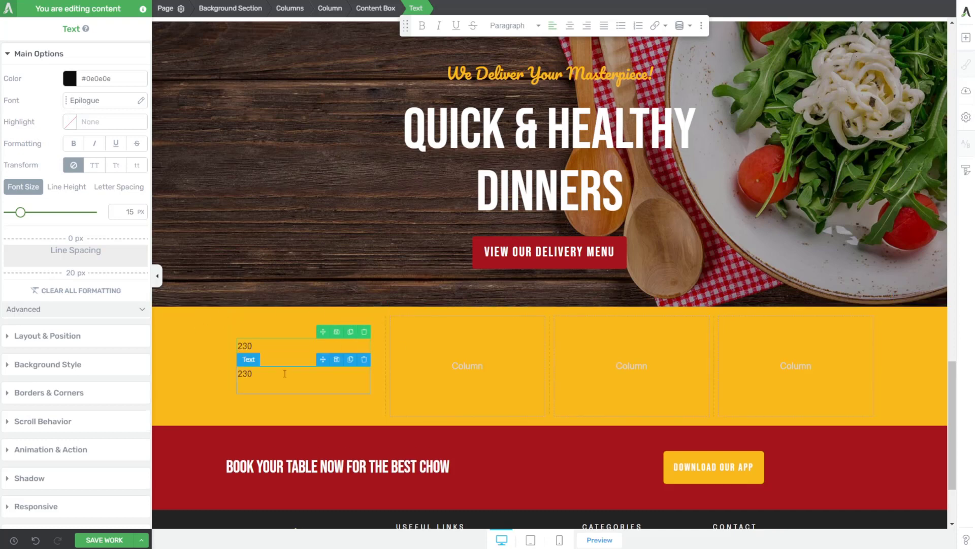
{"action": "double_click", "coordinate": [283, 368]}
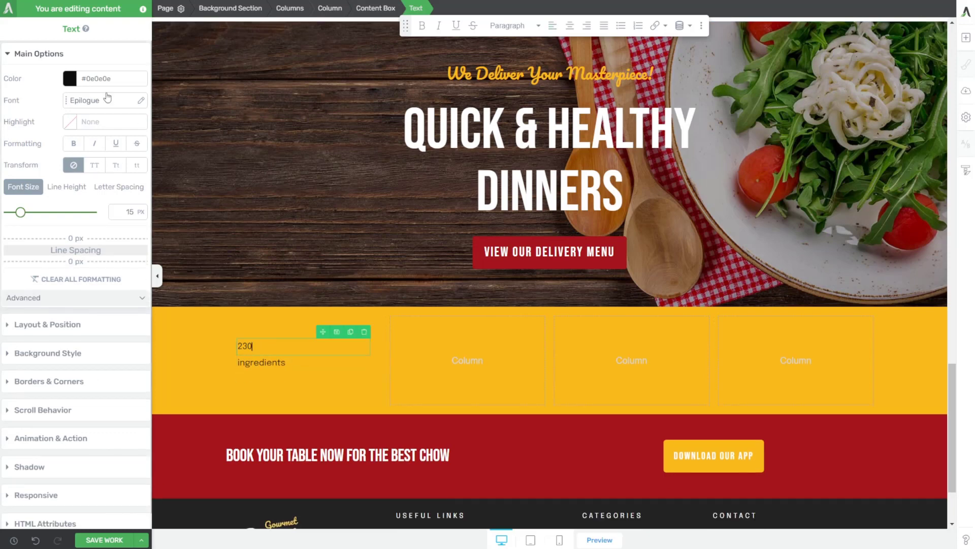
Set the font of the "230" counter number to the Google font Pacifico.
{"action": "left_click", "coordinate": [141, 100]}
{"action": "type", "text": "pacifi"}
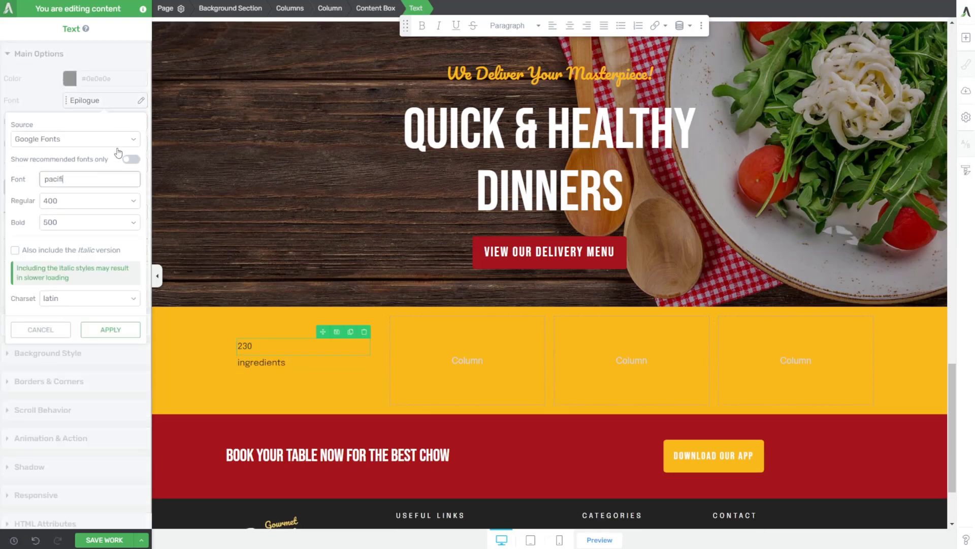
{"action": "type", "text": "co"}
{"action": "left_click", "coordinate": [86, 196]}
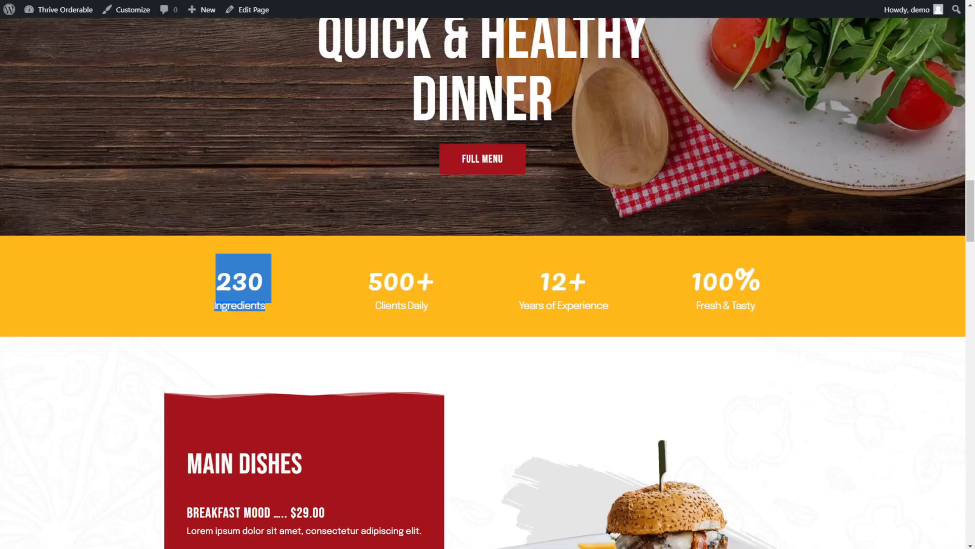
Check the font of the reference page's counter label, and set the "ingredients" text to 18 px and the "230" number to 50 px.
{"action": "left_click", "coordinate": [414, 283]}
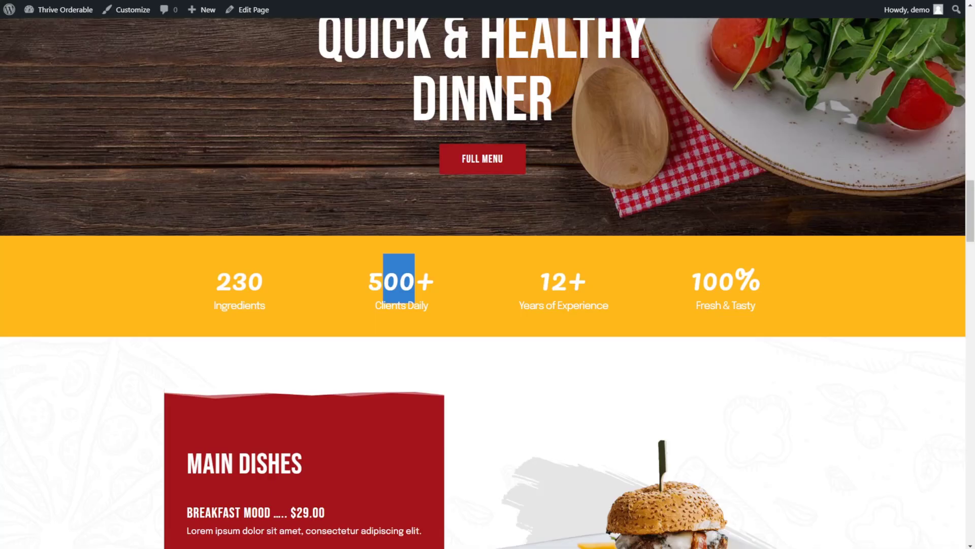
{"action": "left_click_drag", "start_coordinate": [245, 307], "coordinate": [260, 304]}
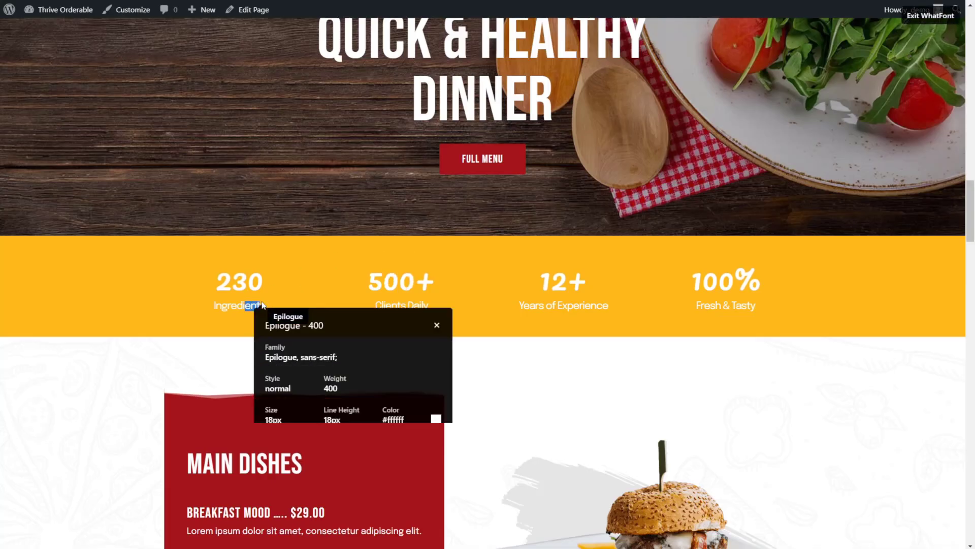
{"action": "key", "text": "Escape"}
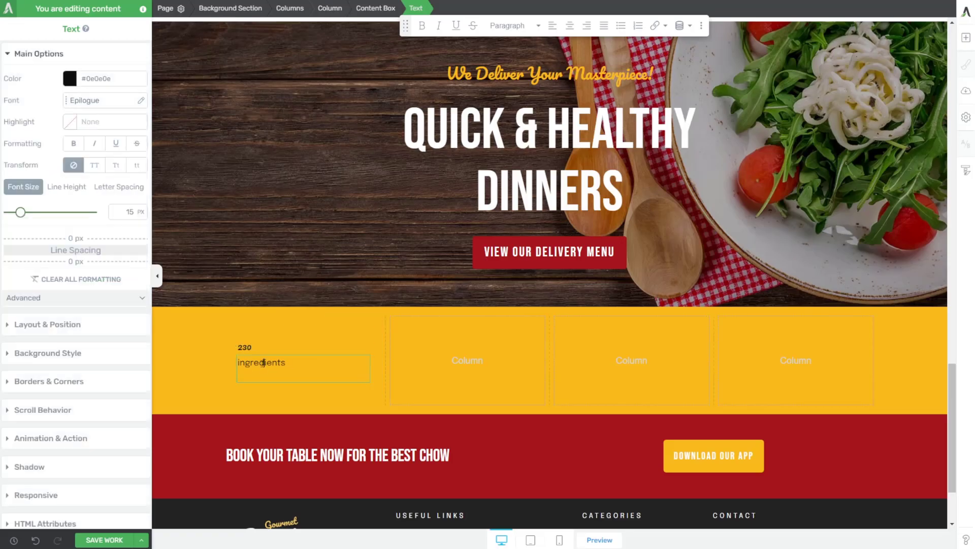
{"action": "left_click", "coordinate": [128, 212]}
{"action": "type", "text": "15"}
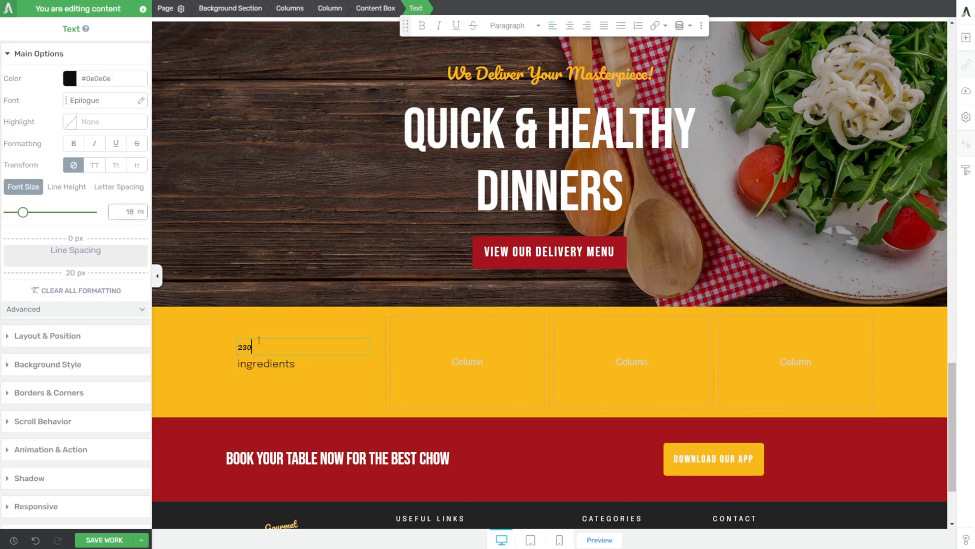
{"action": "type", "text": "50"}
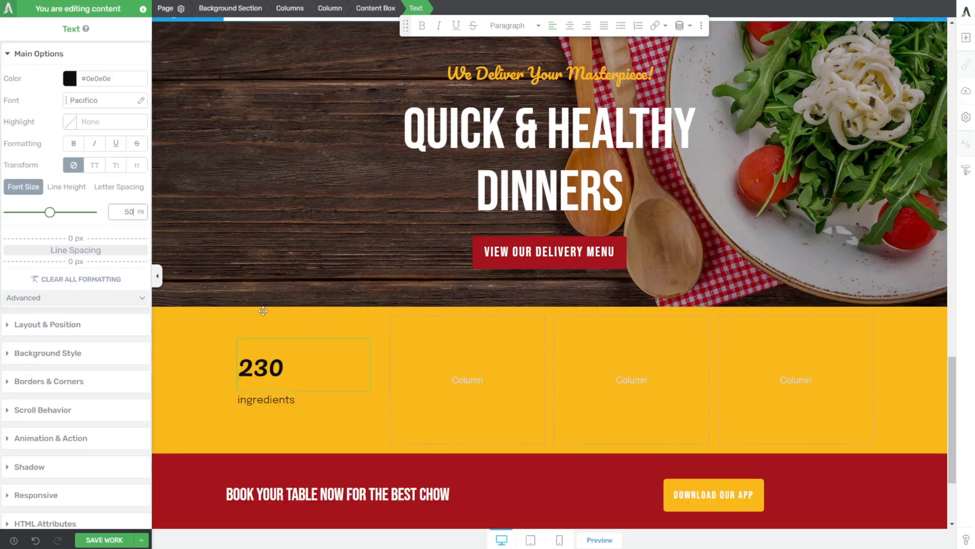
{"action": "left_click", "coordinate": [270, 400]}
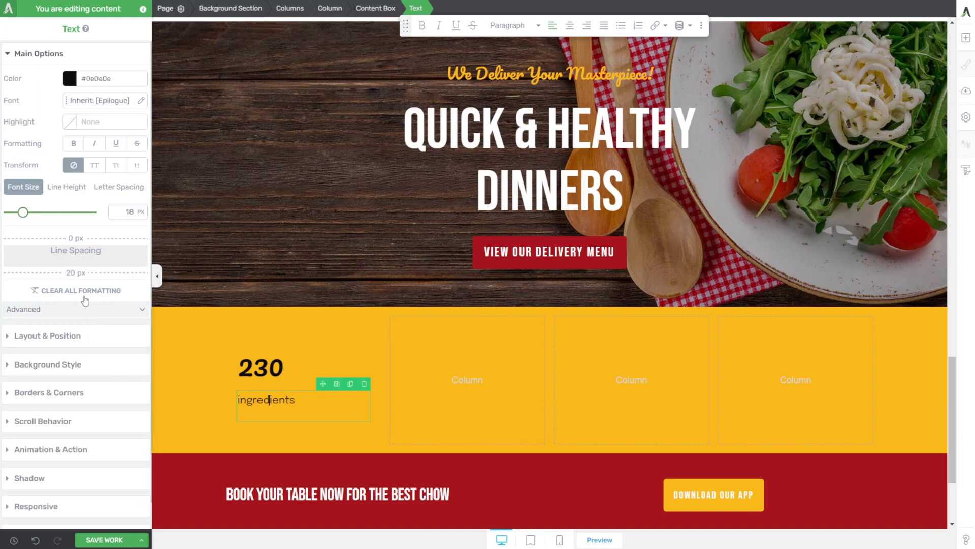
Set the yellow background section's text color to white (#ffffff).
{"action": "left_click", "coordinate": [199, 231]}
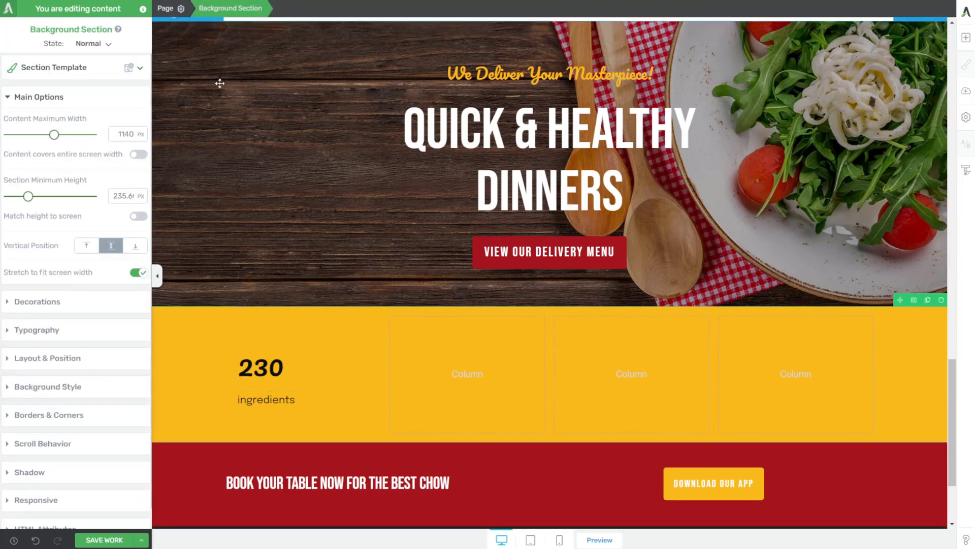
{"action": "left_click", "coordinate": [32, 330]}
{"action": "left_click", "coordinate": [71, 222]}
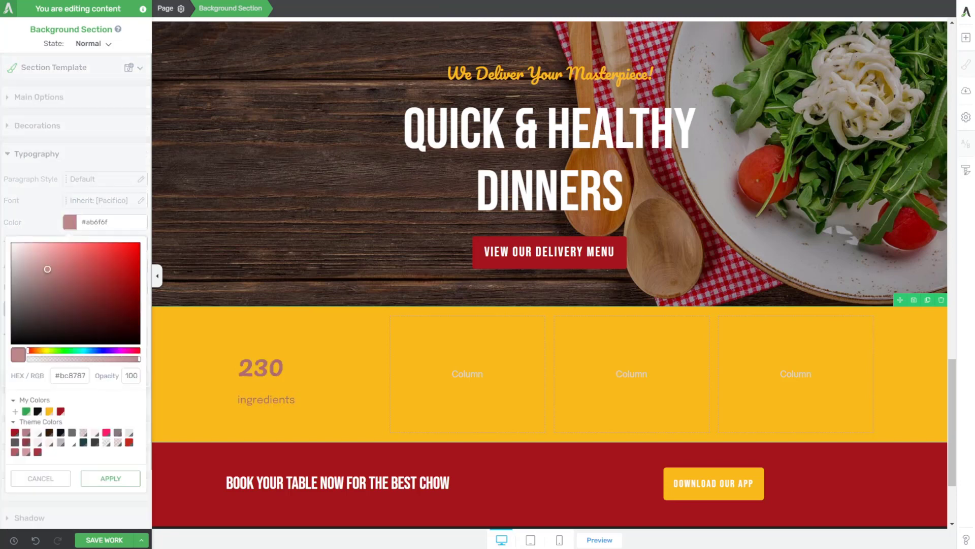
{"action": "left_click", "coordinate": [62, 400]}
{"action": "left_click", "coordinate": [109, 477]}
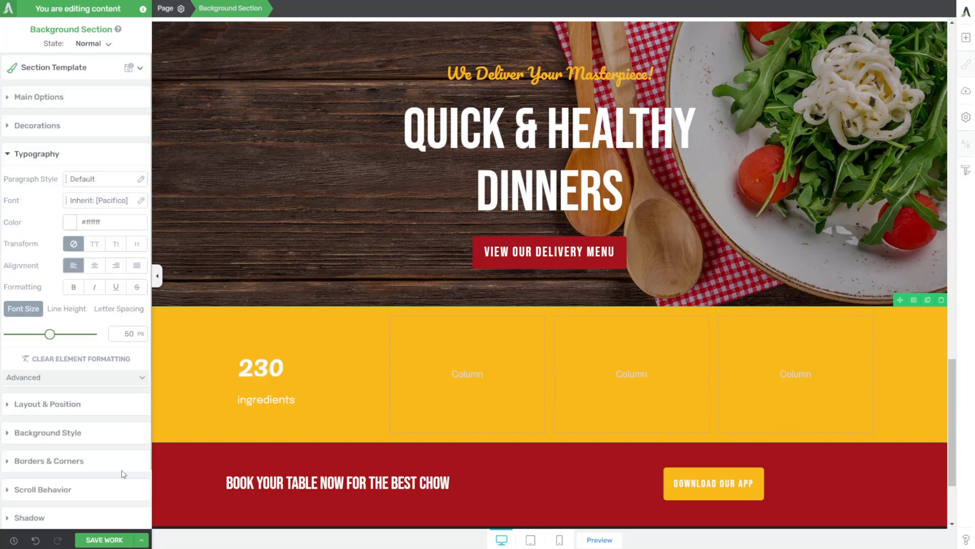
Set the margins and padding of the first counter's content box to 0 px.
{"action": "left_click", "coordinate": [286, 330]}
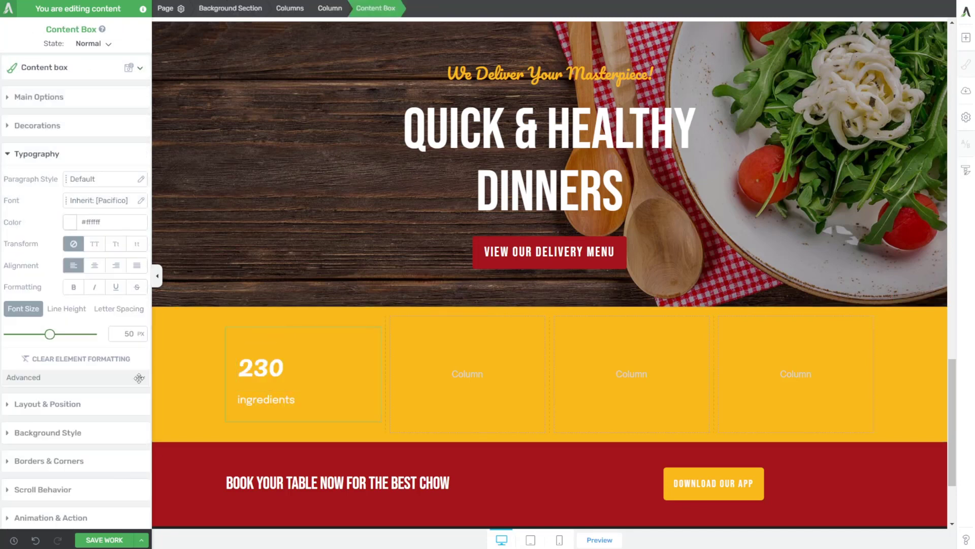
{"action": "left_click", "coordinate": [70, 405]}
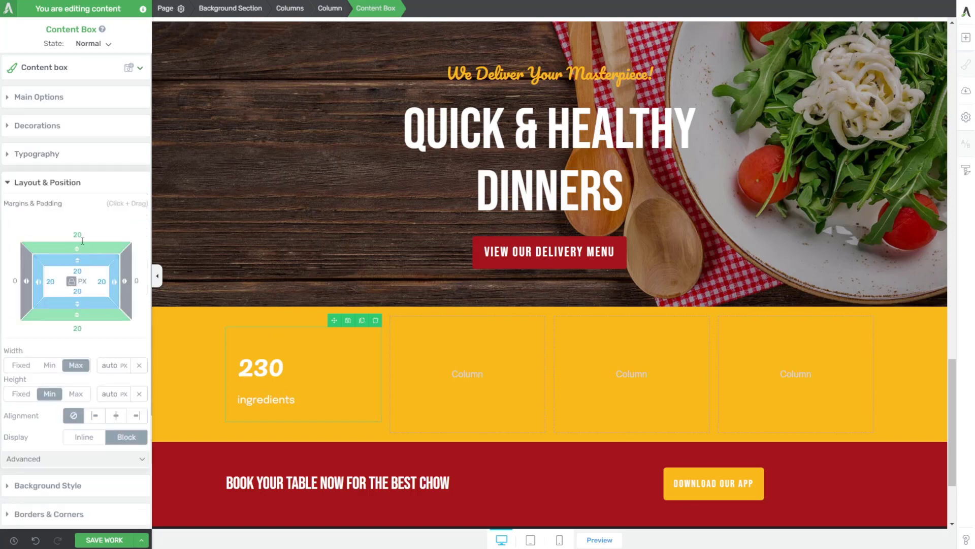
{"action": "type", "text": "0"}
{"action": "left_click", "coordinate": [80, 271]}
{"action": "type", "text": "0"}
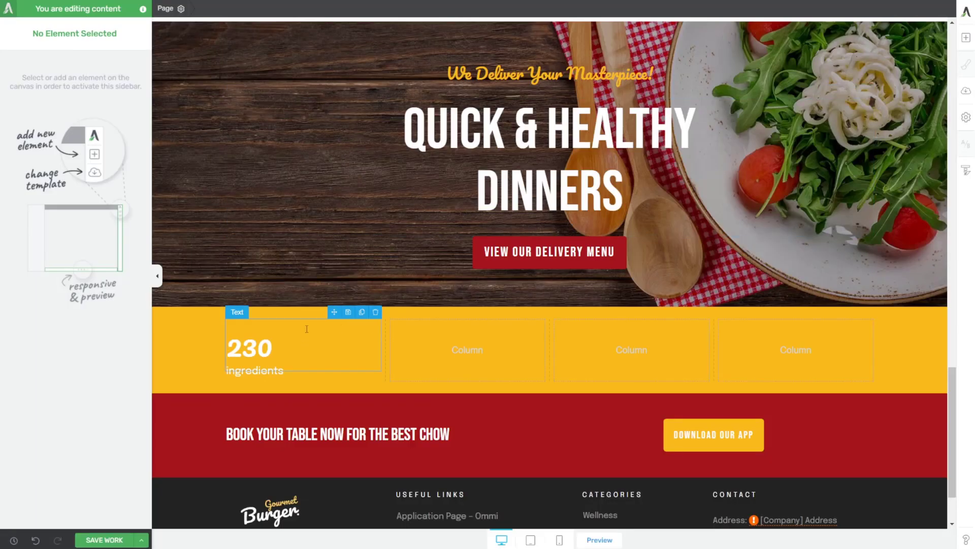
Copy the counter box into the other three columns as "500+ Clients Daily", "12+ Years of Experience" and "100% Fresh and Tasty".
{"action": "left_click", "coordinate": [307, 328]}
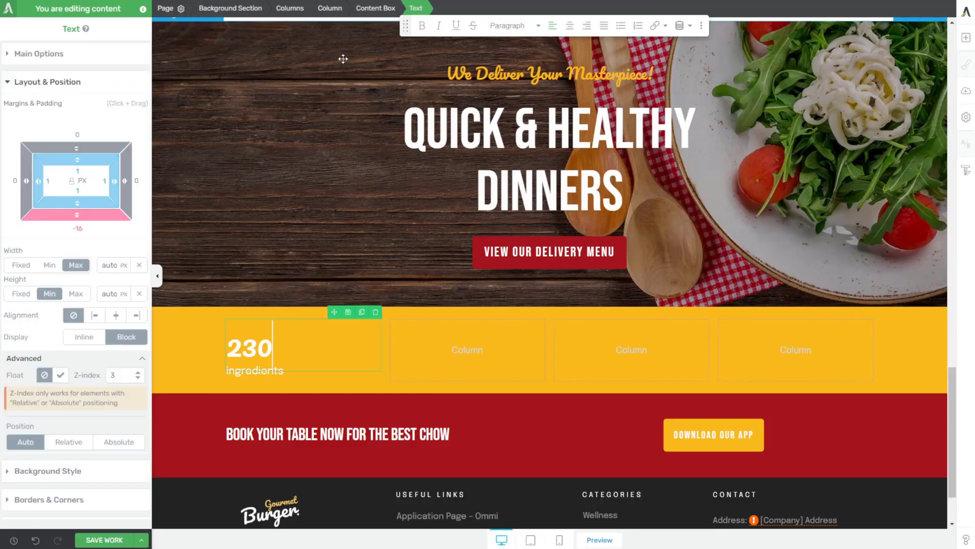
{"action": "left_click", "coordinate": [362, 5]}
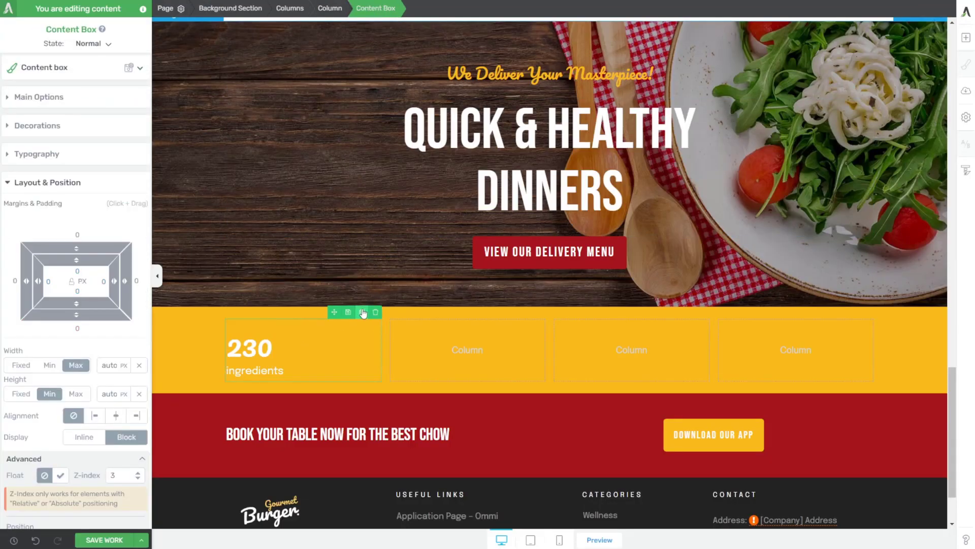
{"action": "left_click", "coordinate": [362, 310]}
{"action": "left_click_drag", "start_coordinate": [347, 311], "coordinate": [460, 340]}
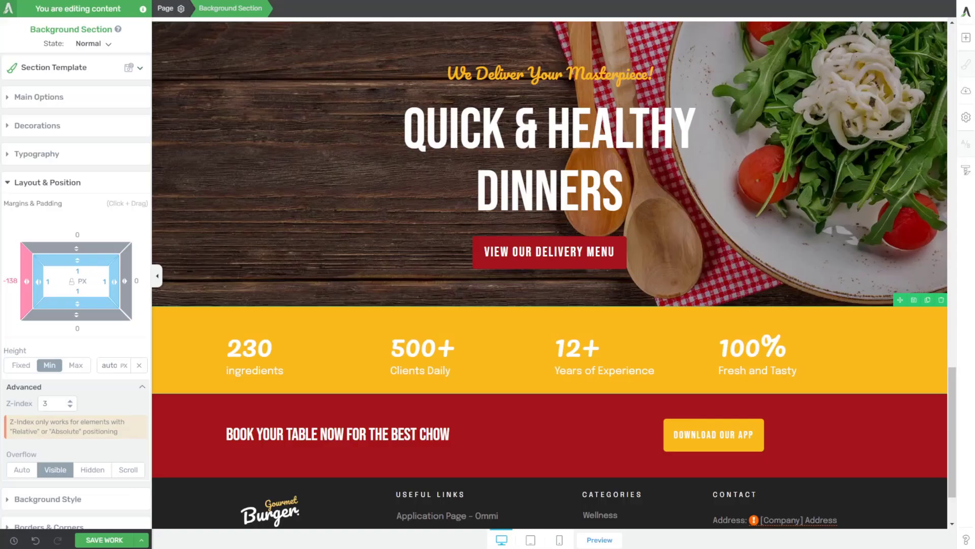
Set the yellow section's minimum height to 193 px and the top padding of its columns element to 0 px.
{"action": "left_click", "coordinate": [39, 97]}
{"action": "left_click_drag", "start_coordinate": [23, 197], "coordinate": [26, 197]}
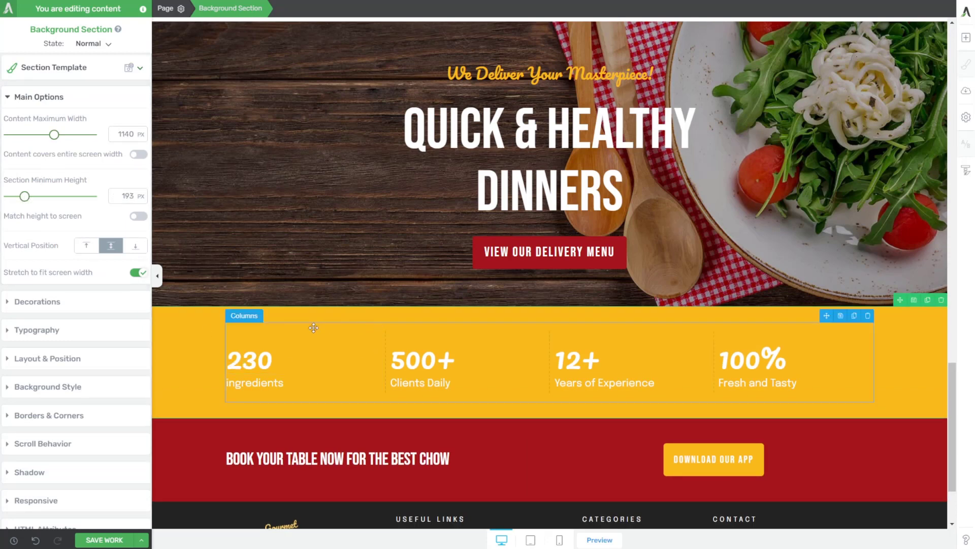
{"action": "left_click", "coordinate": [286, 341]}
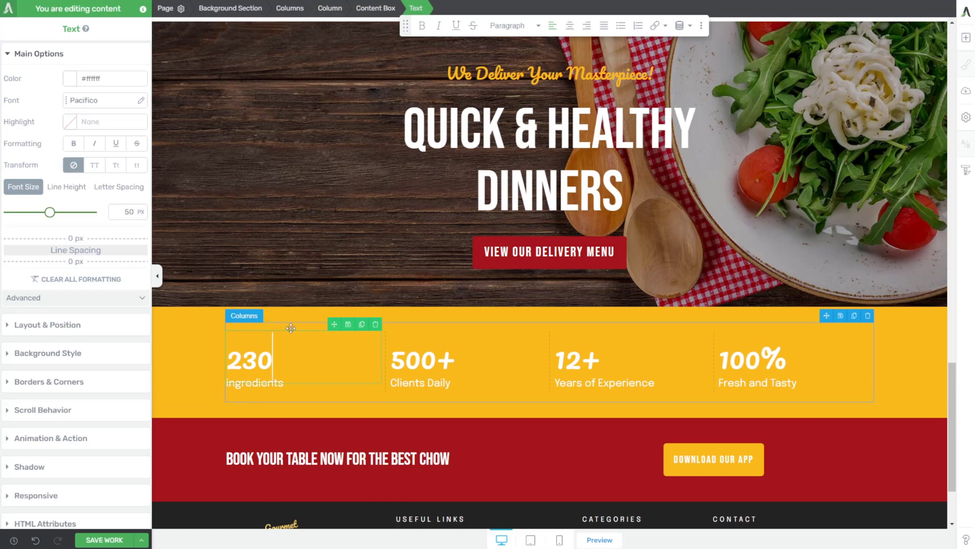
{"action": "left_click", "coordinate": [290, 326]}
{"action": "left_click", "coordinate": [53, 326]}
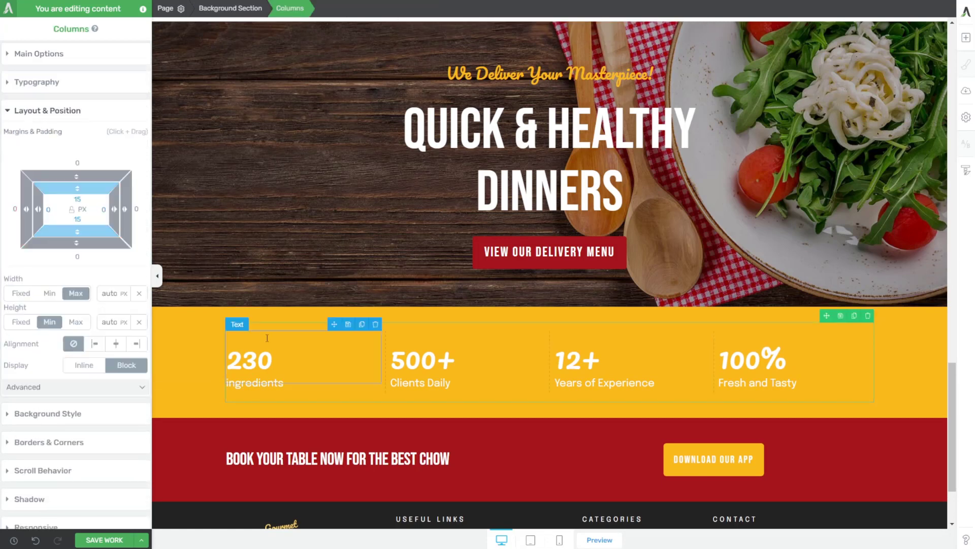
{"action": "left_click", "coordinate": [267, 338]}
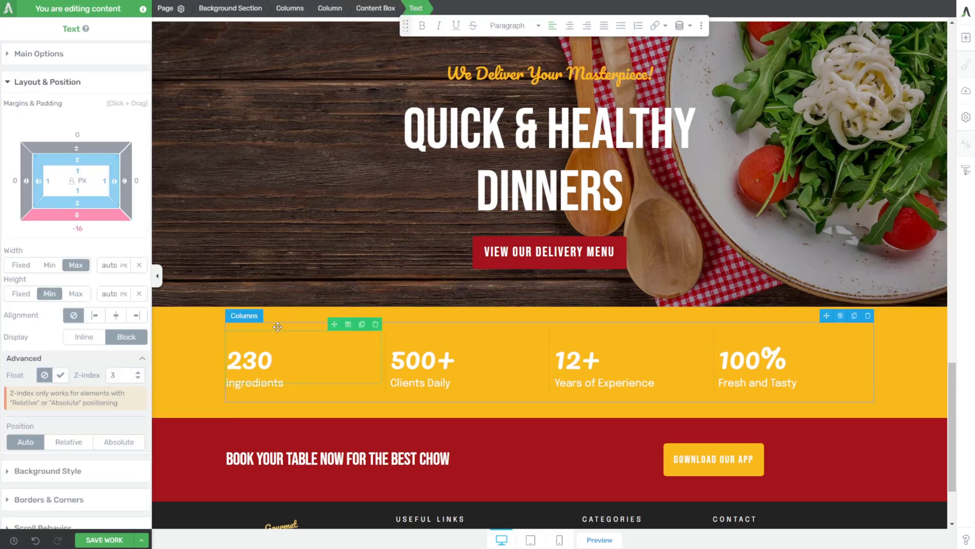
{"action": "left_click", "coordinate": [278, 327]}
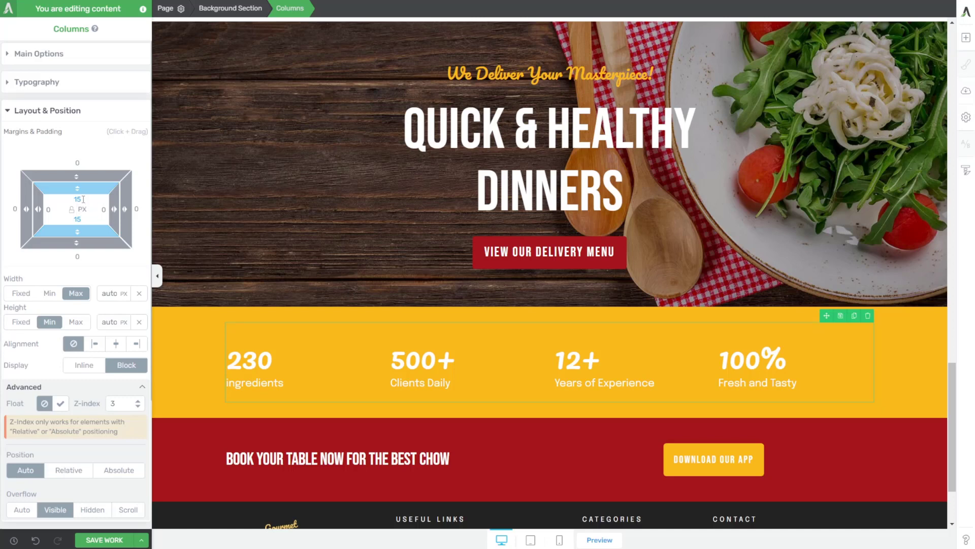
{"action": "type", "text": "0"}
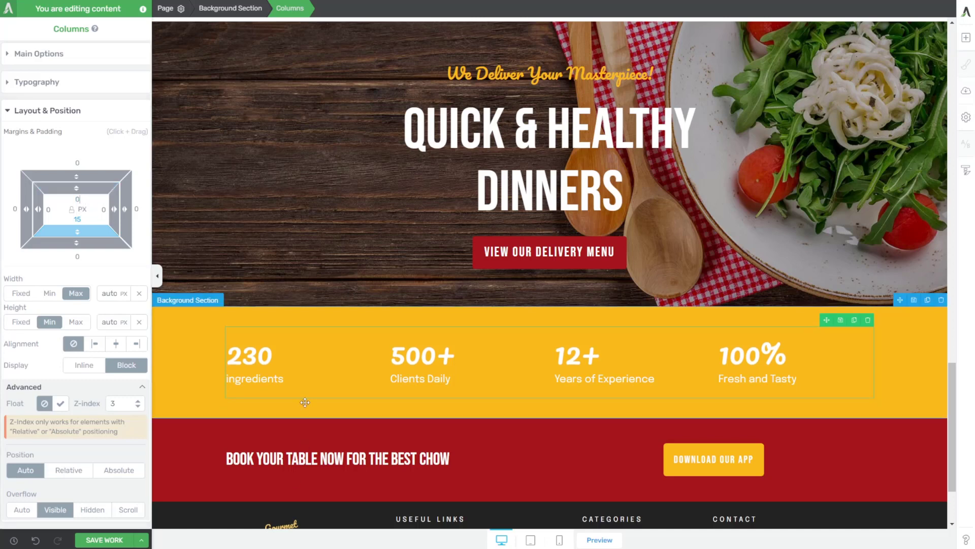
{"action": "left_click", "coordinate": [305, 403]}
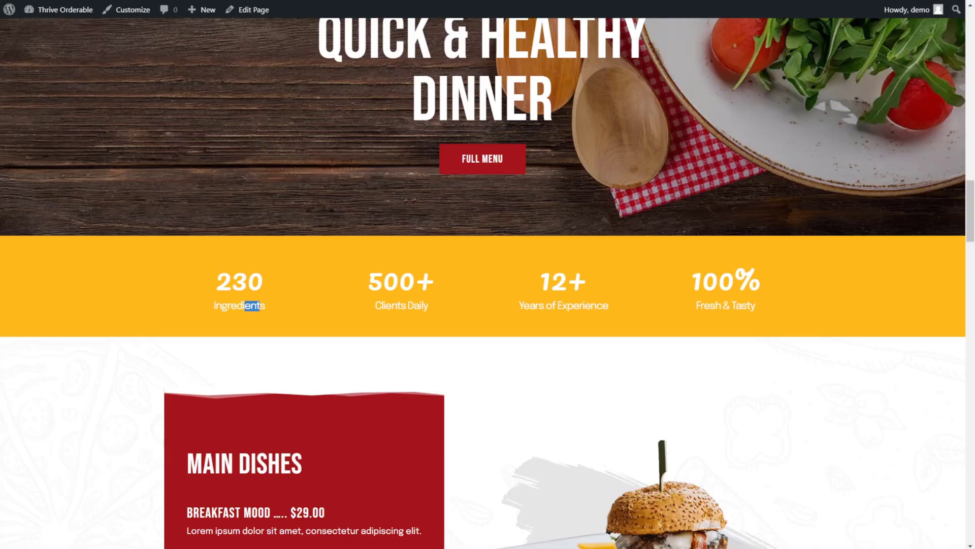
Check the reference page's next section, duplicate the patterned promo section and move the copy directly below the yellow counter strip.
{"action": "scroll", "coordinate": [450, 300], "scroll_direction": "down", "scroll_amount": 15}
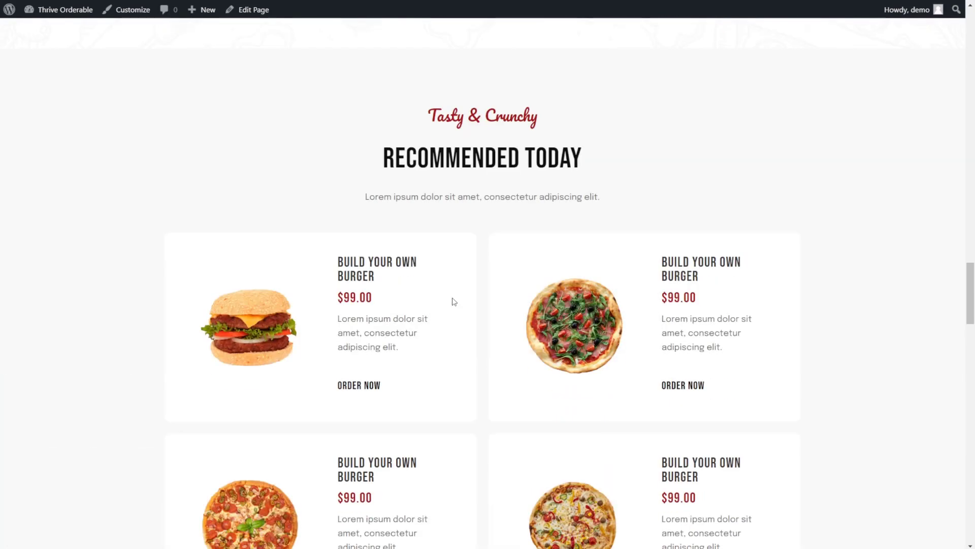
{"action": "scroll", "coordinate": [450, 301], "scroll_direction": "up", "scroll_amount": 5}
{"action": "scroll", "coordinate": [450, 301], "scroll_direction": "up", "scroll_amount": 4}
{"action": "scroll", "coordinate": [451, 303], "scroll_direction": "down", "scroll_amount": 1}
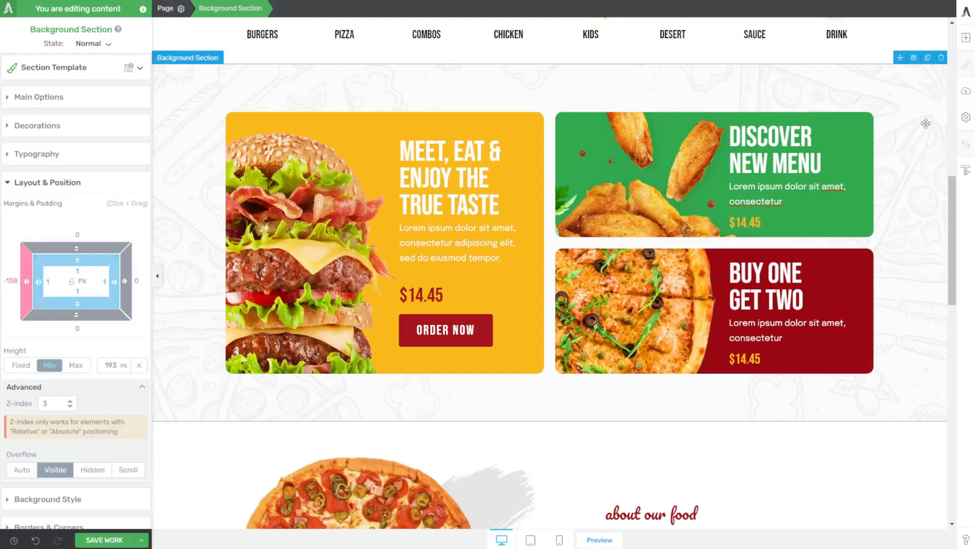
{"action": "left_click", "coordinate": [928, 59]}
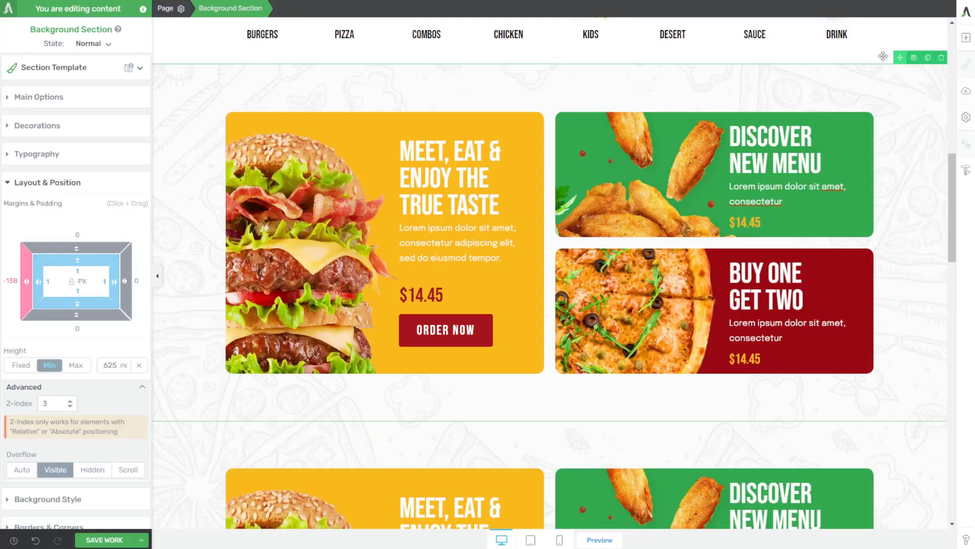
{"action": "left_click_drag", "start_coordinate": [900, 57], "coordinate": [581, 364]}
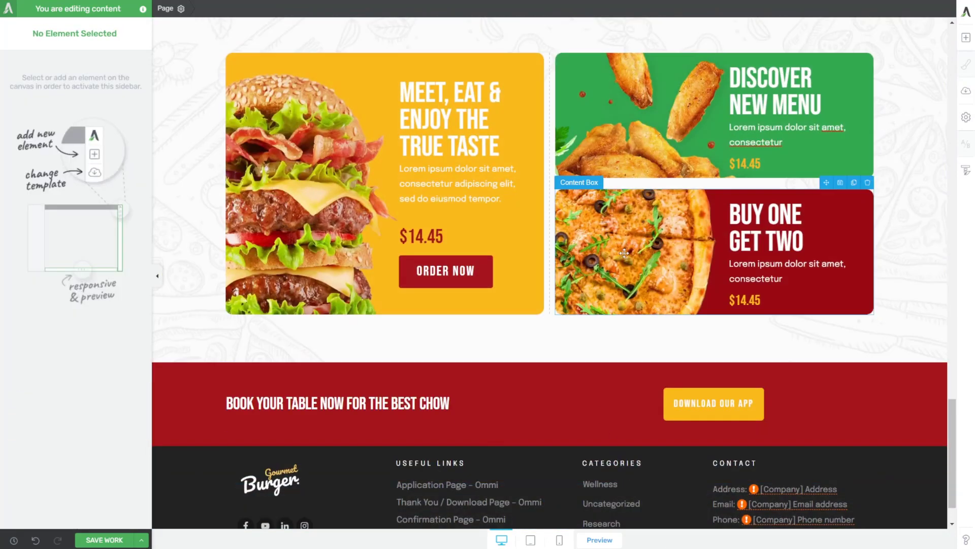
{"action": "scroll", "coordinate": [654, 219], "scroll_direction": "up", "scroll_amount": 3}
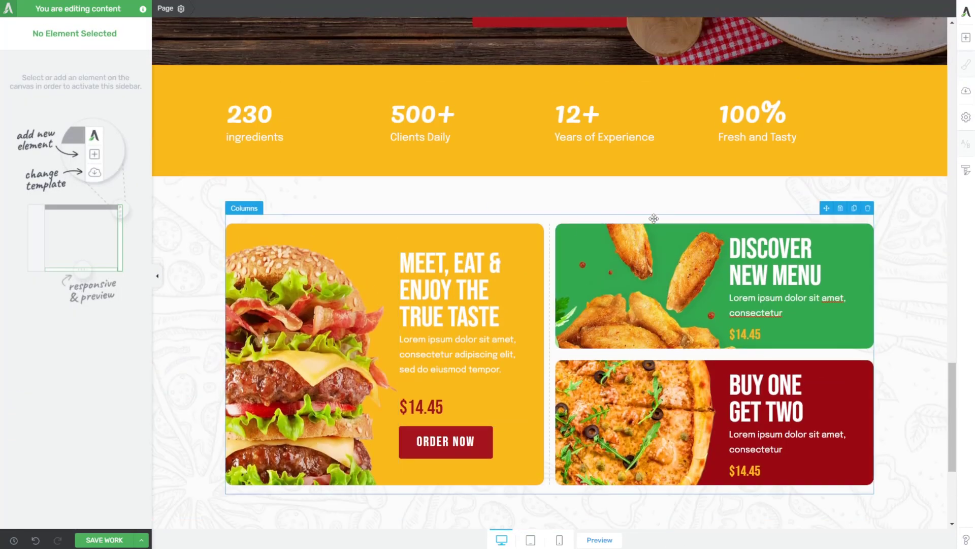
Delete the burger, chicken and pizza promo boxes from the copied section, keeping its two columns.
{"action": "left_click", "coordinate": [712, 230]}
{"action": "left_click", "coordinate": [868, 217]}
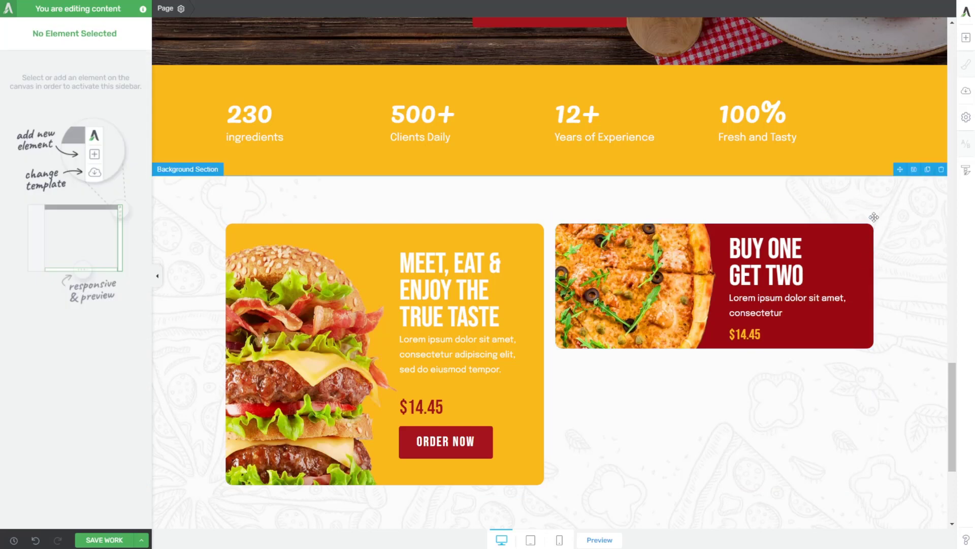
{"action": "left_click", "coordinate": [867, 216]}
{"action": "left_click", "coordinate": [538, 216]}
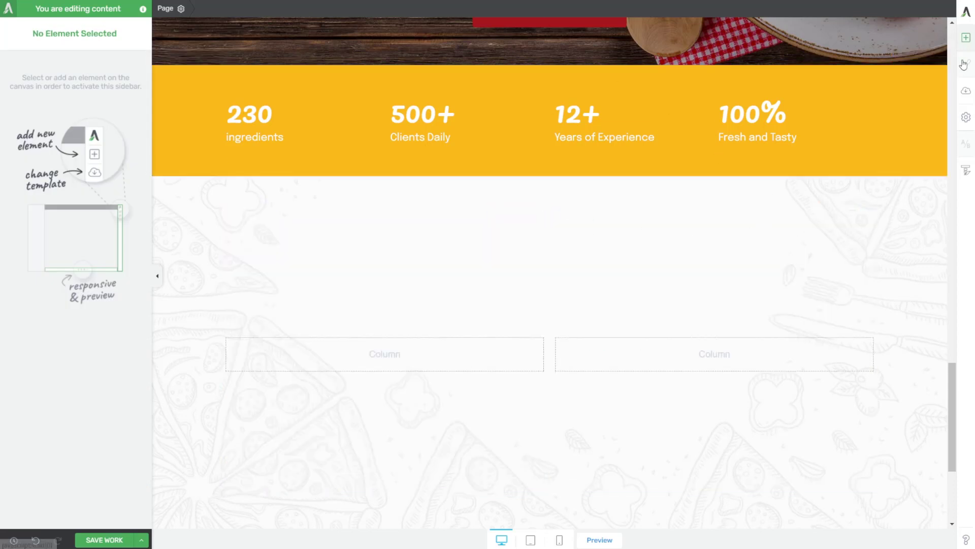
Add a content box to the first column of the emptied patterned section.
{"action": "left_click", "coordinate": [968, 41]}
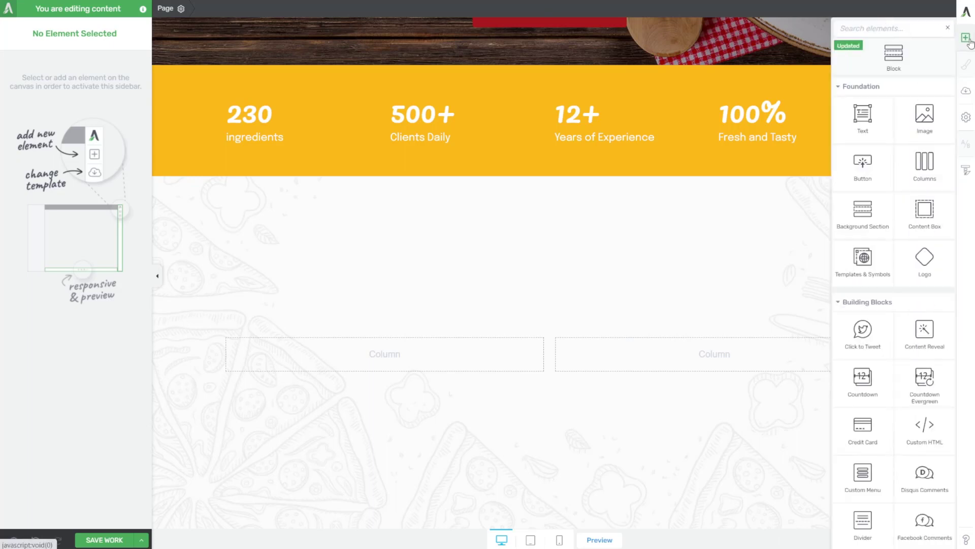
{"action": "type", "text": "con"}
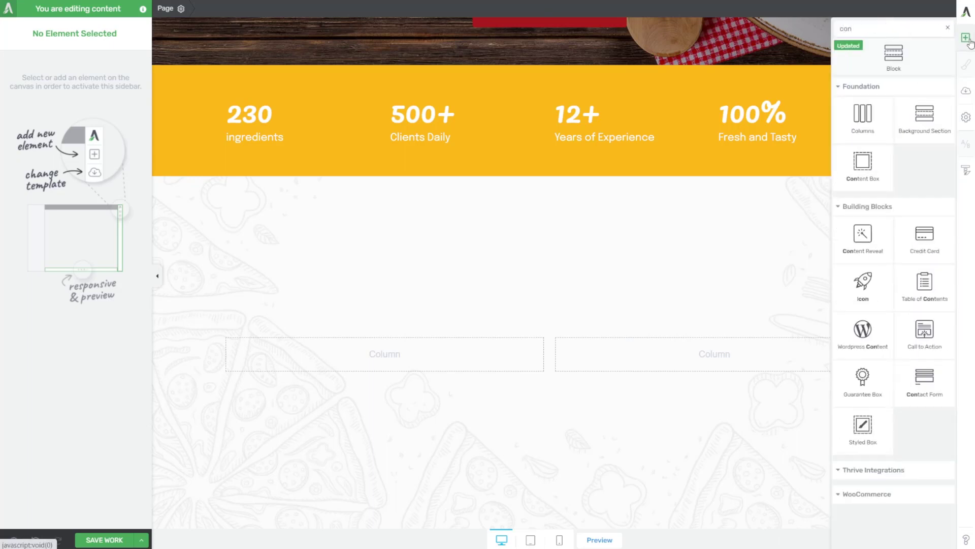
{"action": "left_click_drag", "start_coordinate": [863, 163], "coordinate": [345, 354]}
{"action": "left_click", "coordinate": [345, 354]}
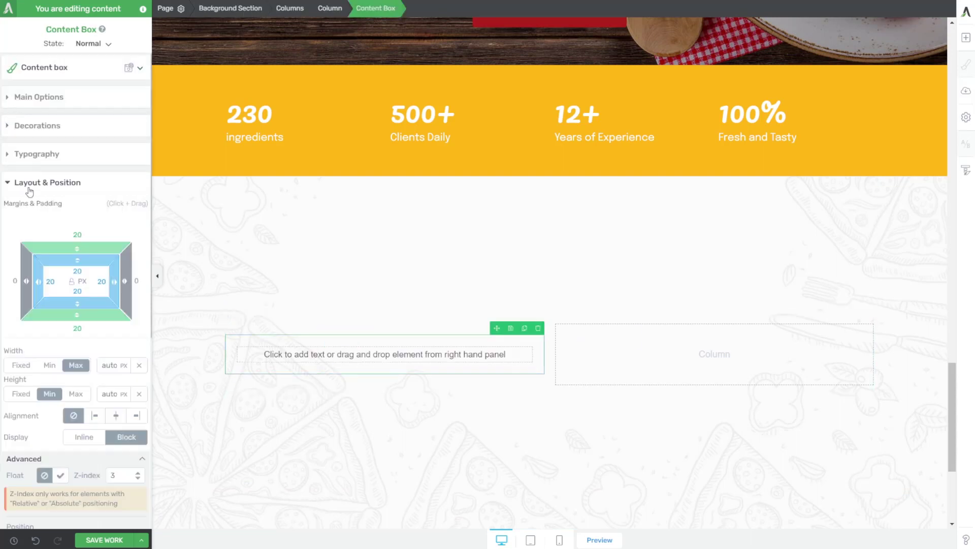
{"action": "scroll", "coordinate": [59, 420], "scroll_direction": "down", "scroll_amount": 5}
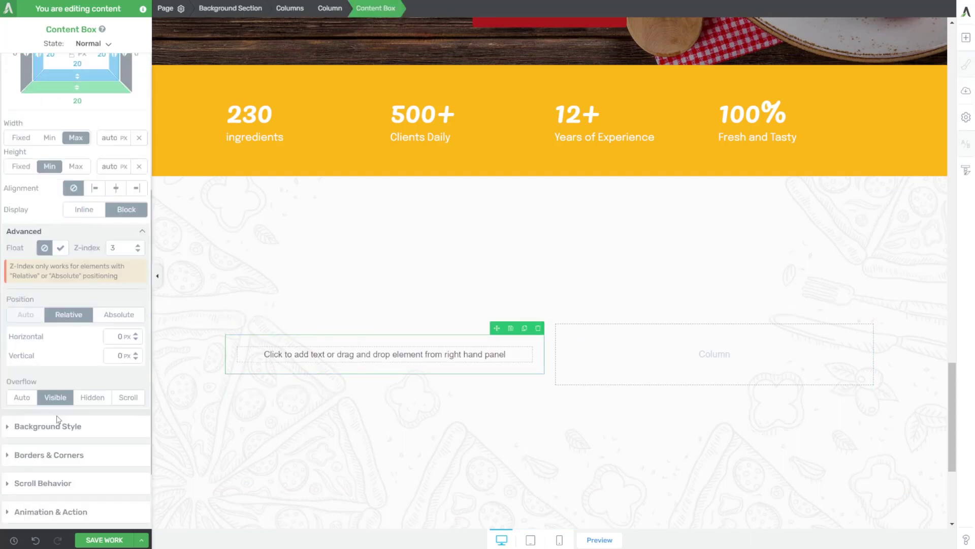
Set the content box's background colour to the saved red #a5141a.
{"action": "left_click", "coordinate": [22, 426]}
{"action": "left_click", "coordinate": [17, 283]}
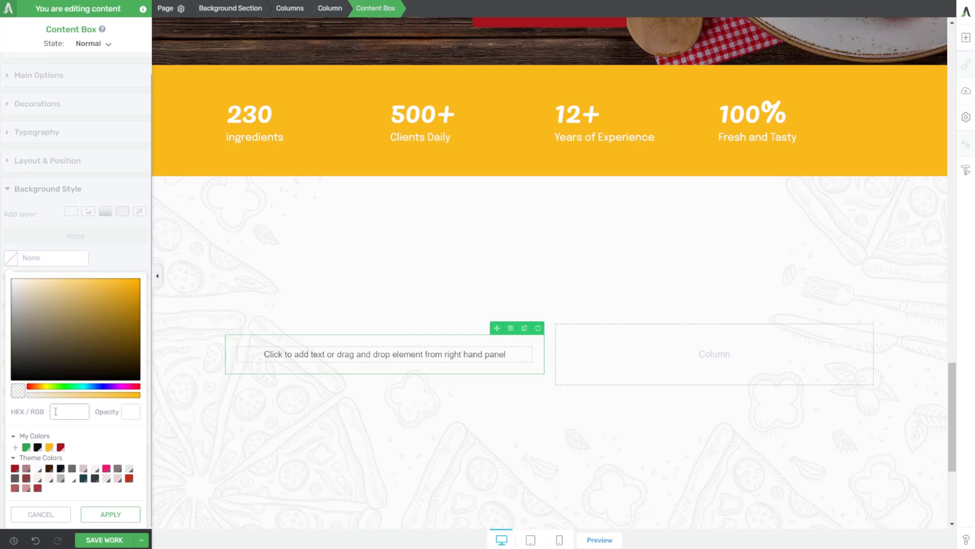
{"action": "left_click", "coordinate": [60, 447]}
{"action": "scroll", "coordinate": [145, 503], "scroll_direction": "down", "scroll_amount": 1}
{"action": "left_click", "coordinate": [112, 518]}
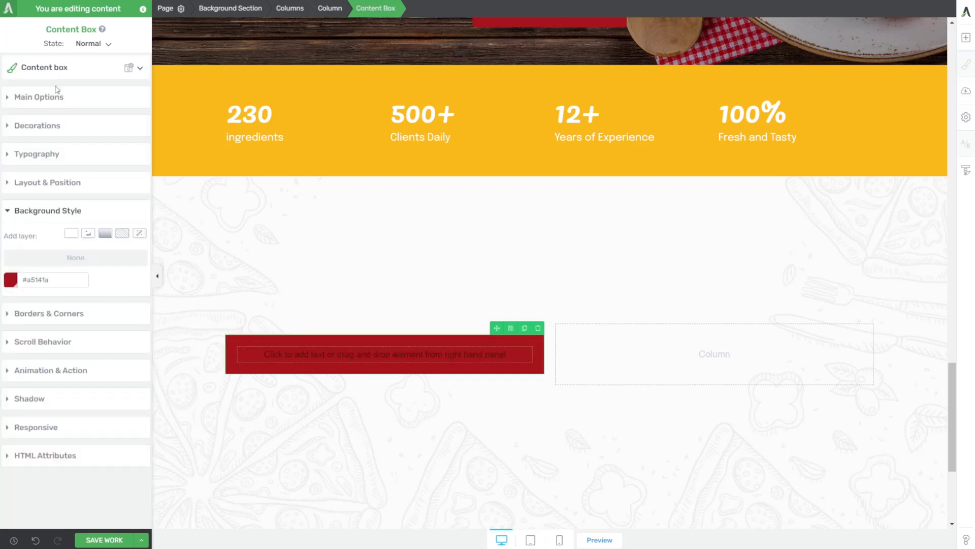
Decorate the red content box's top edge with the Torn Paper 01 fancy divider.
{"action": "left_click", "coordinate": [40, 127]}
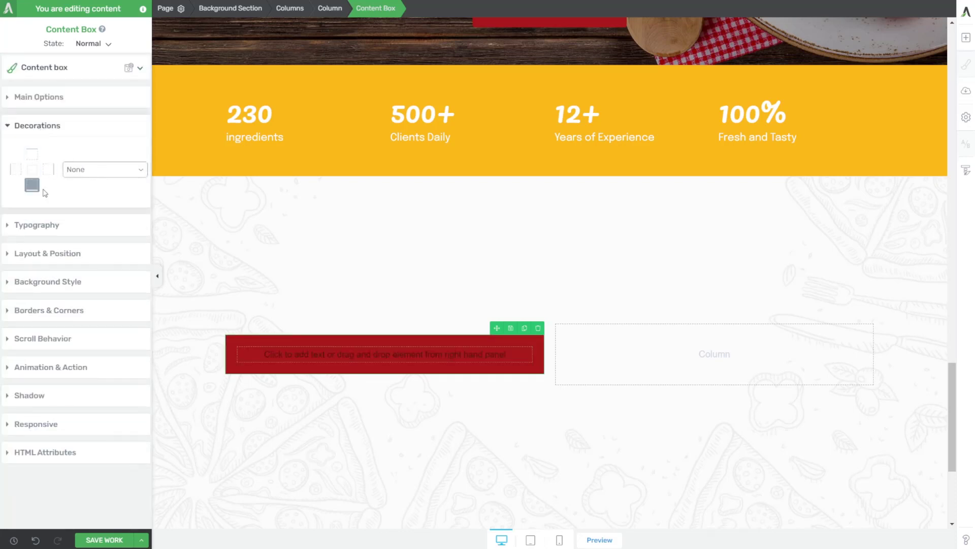
{"action": "left_click", "coordinate": [32, 154]}
{"action": "left_click", "coordinate": [140, 170]}
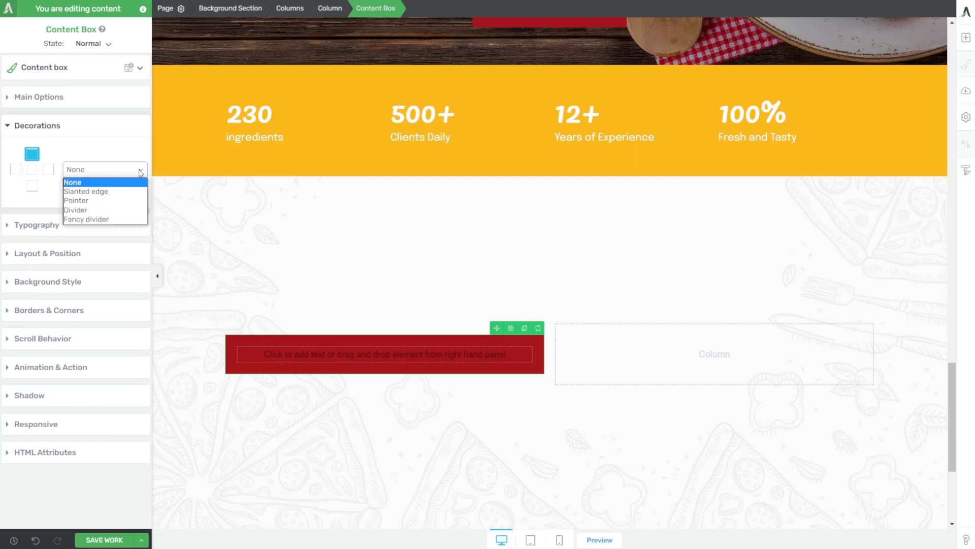
{"action": "left_click", "coordinate": [86, 218]}
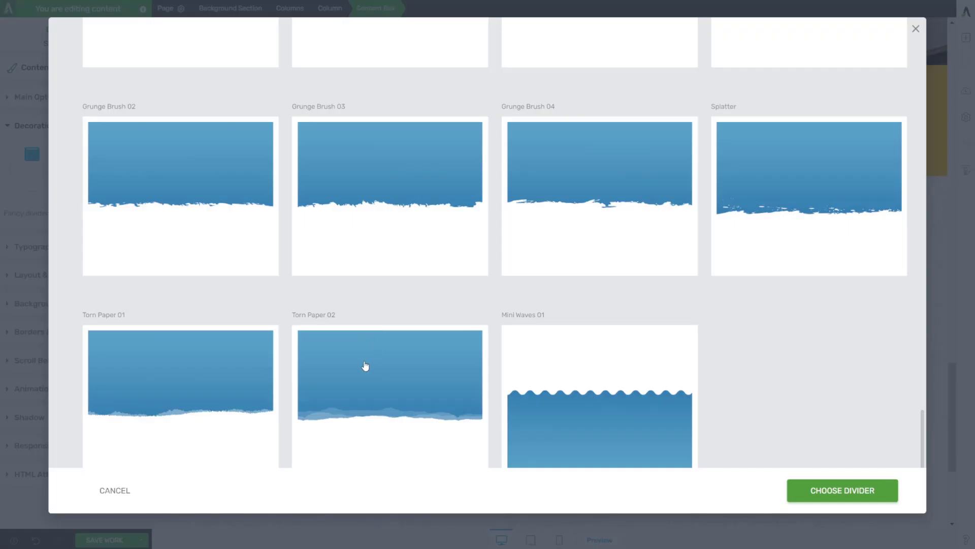
{"action": "left_click", "coordinate": [220, 385]}
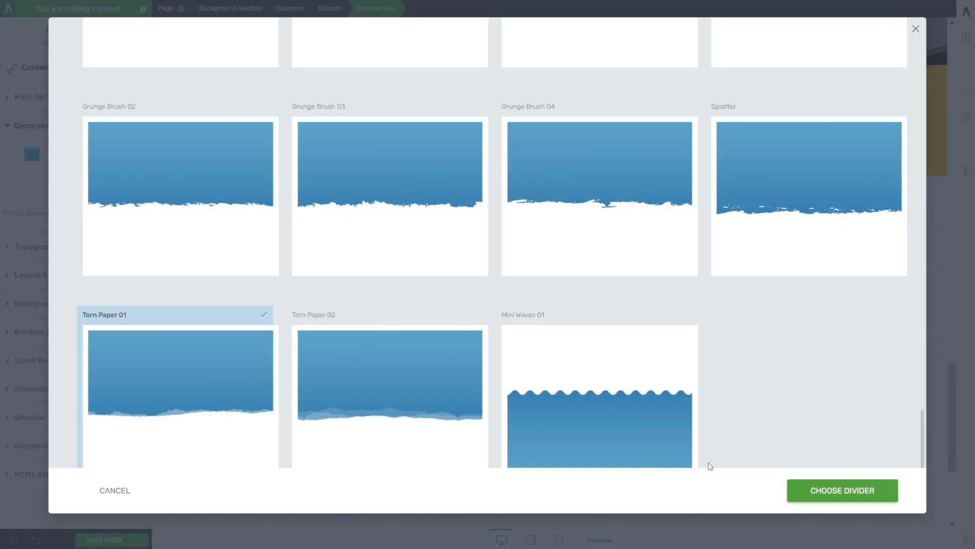
{"action": "left_click", "coordinate": [879, 496]}
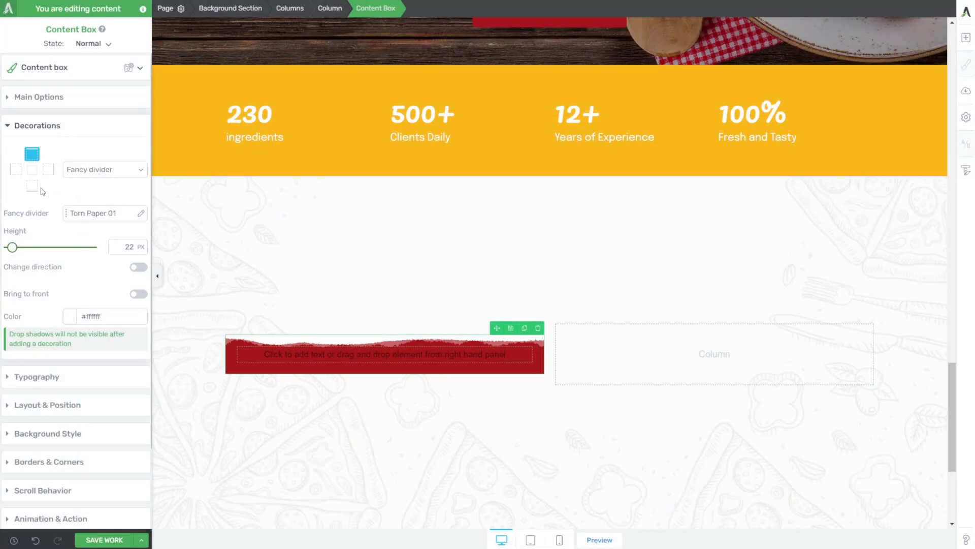
Decorate the red content box's bottom edge with the Torn Paper 01 fancy divider and review the height settings of both edge dividers.
{"action": "left_click", "coordinate": [32, 186]}
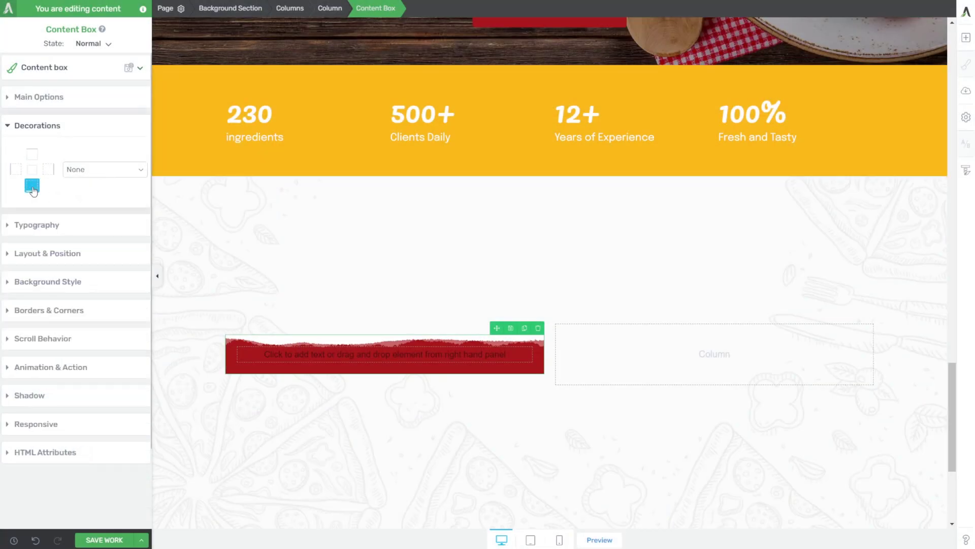
{"action": "left_click", "coordinate": [108, 173]}
{"action": "left_click", "coordinate": [94, 220]}
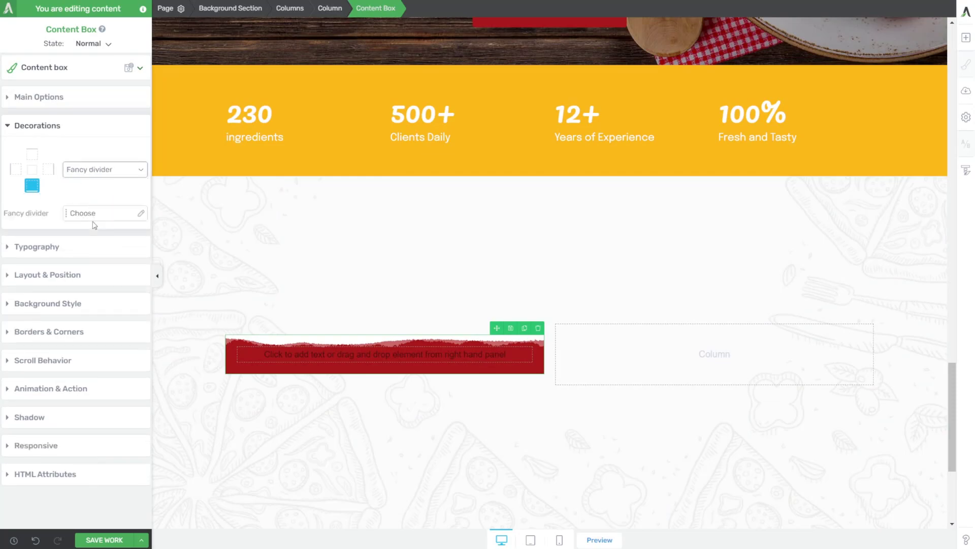
{"action": "left_click", "coordinate": [109, 215]}
{"action": "scroll", "coordinate": [304, 371], "scroll_direction": "down", "scroll_amount": 2}
{"action": "scroll", "coordinate": [267, 366], "scroll_direction": "down", "scroll_amount": 15}
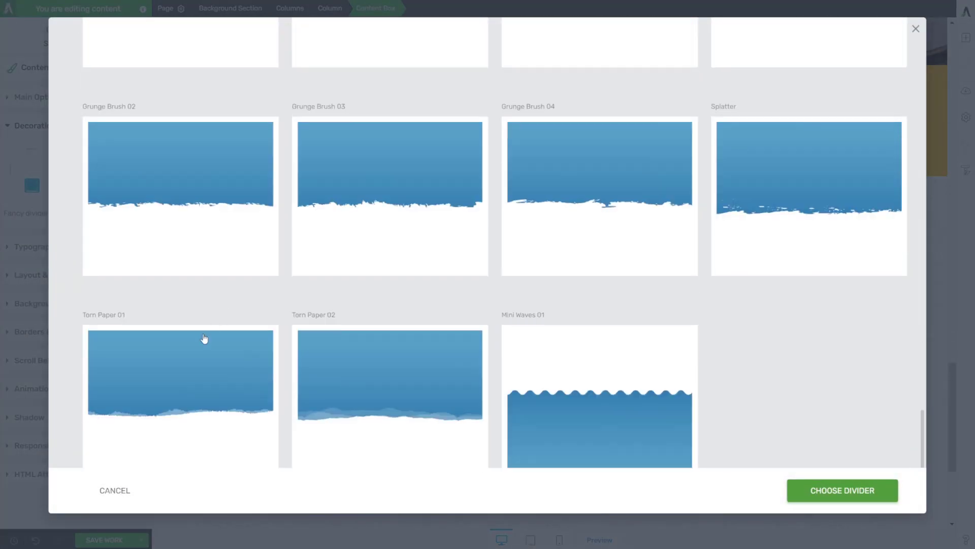
{"action": "left_click", "coordinate": [248, 377]}
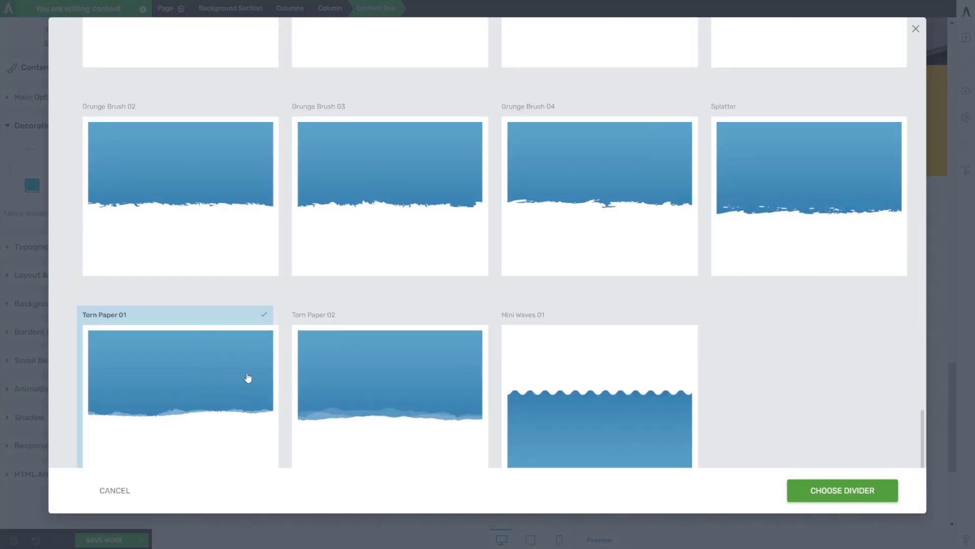
{"action": "left_click", "coordinate": [837, 490]}
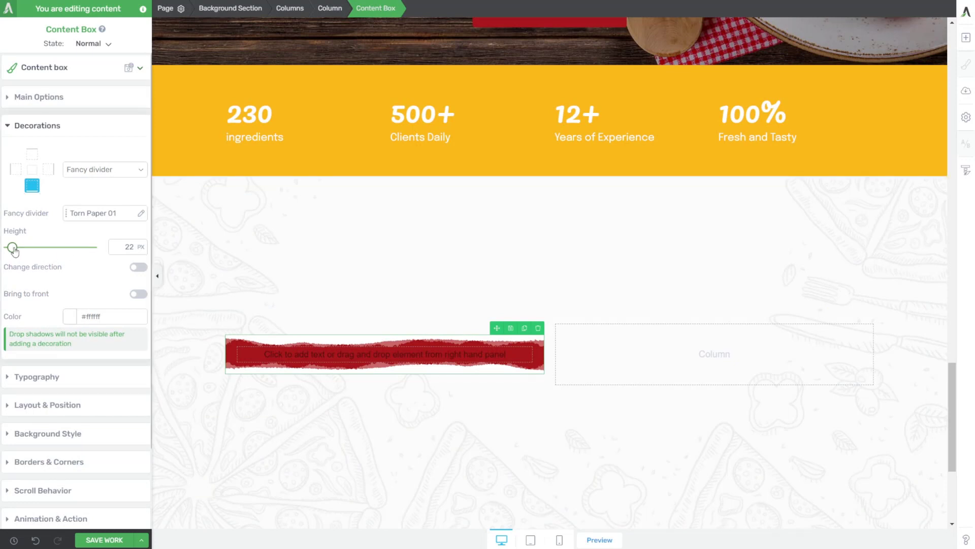
{"action": "left_click_drag", "start_coordinate": [13, 248], "coordinate": [13, 257]}
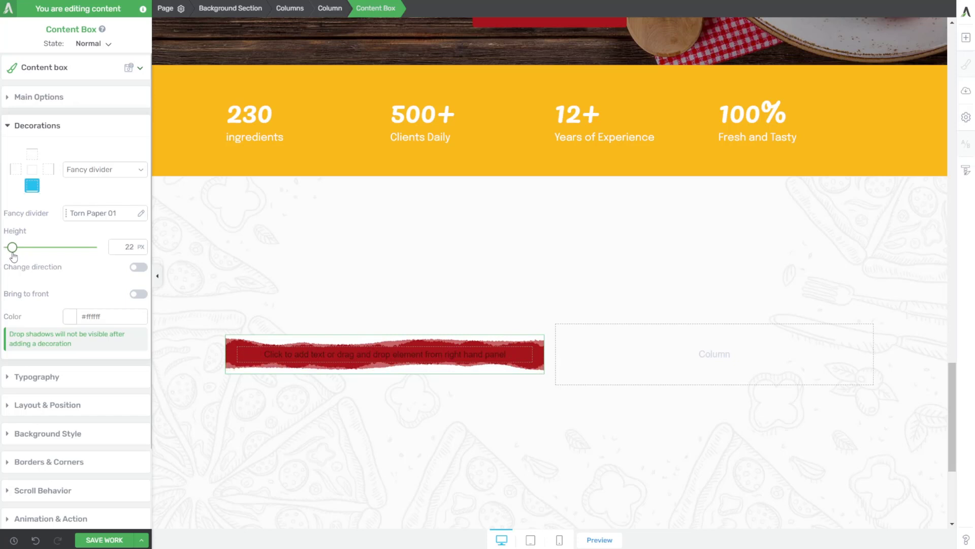
{"action": "left_click", "coordinate": [32, 153]}
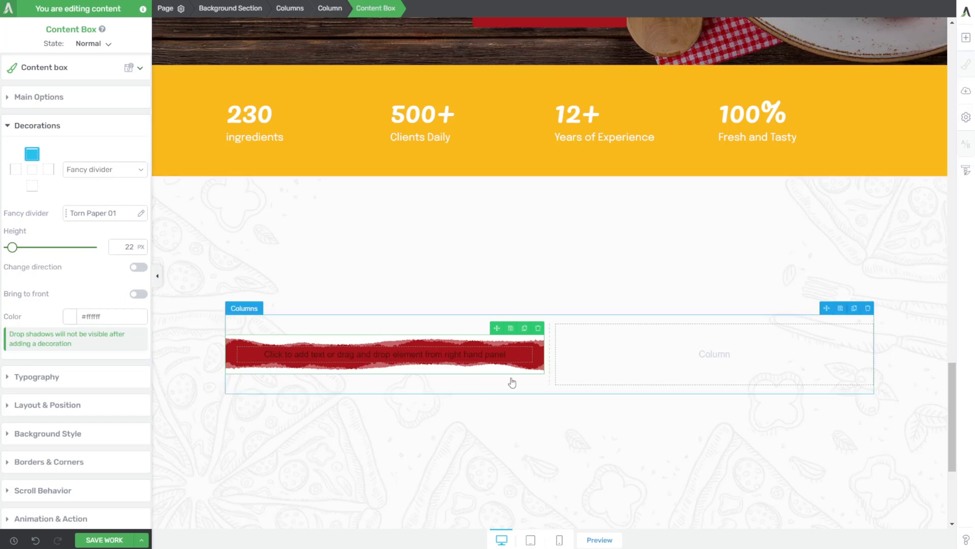
Set the red content box's minimum height to about 472 px and narrow its column so the box is about 444 px wide.
{"action": "left_click", "coordinate": [28, 97]}
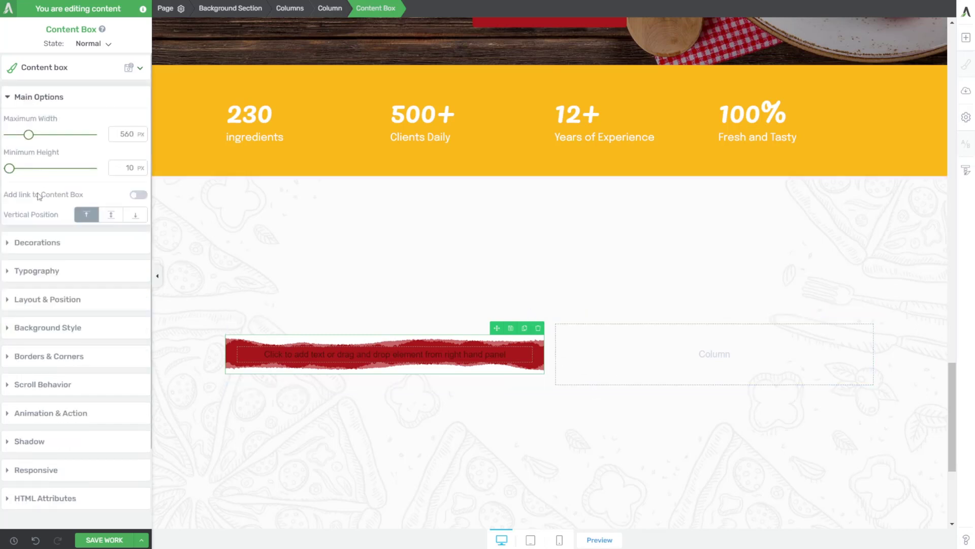
{"action": "left_click_drag", "start_coordinate": [11, 168], "coordinate": [47, 168]}
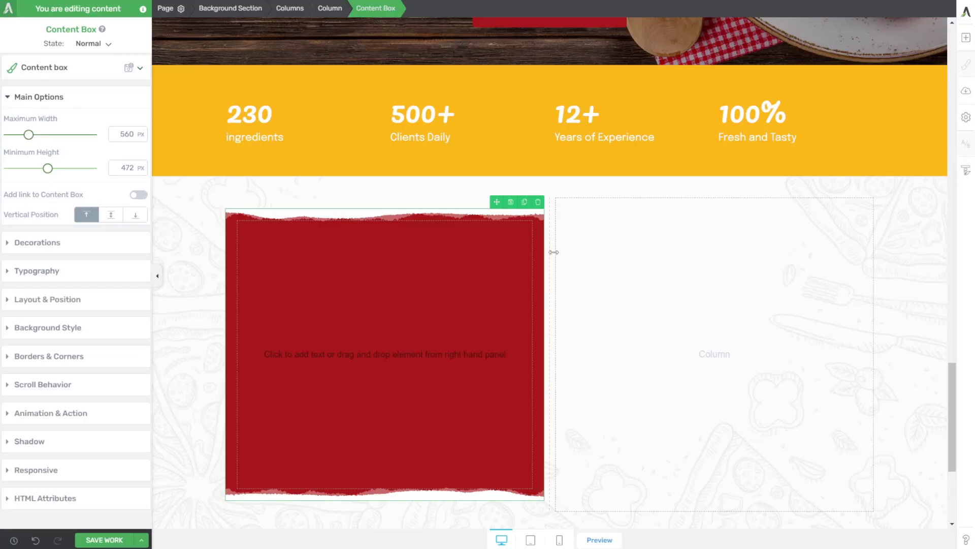
{"action": "left_click_drag", "start_coordinate": [554, 249], "coordinate": [486, 238]}
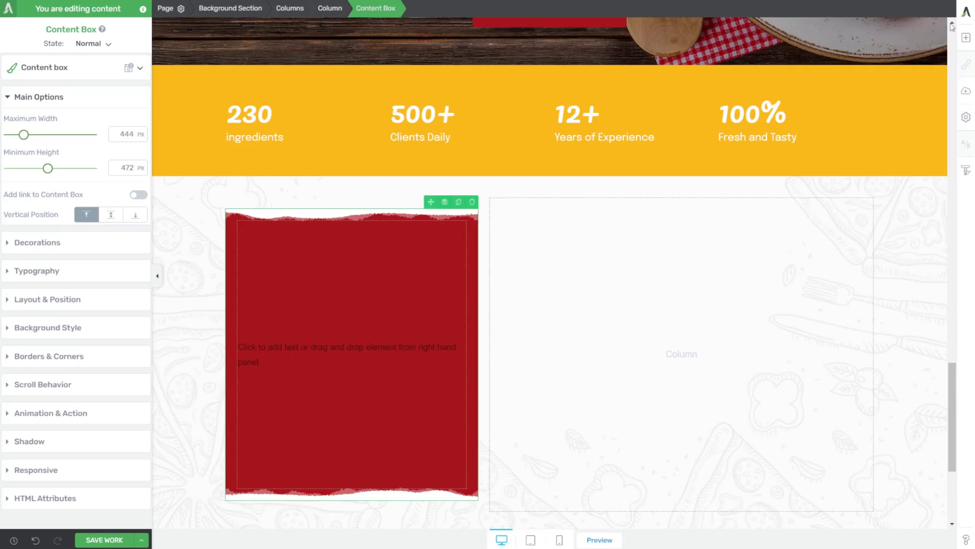
Add the burger plate image with the Super Menu badge to the empty second column.
{"action": "left_click", "coordinate": [966, 37]}
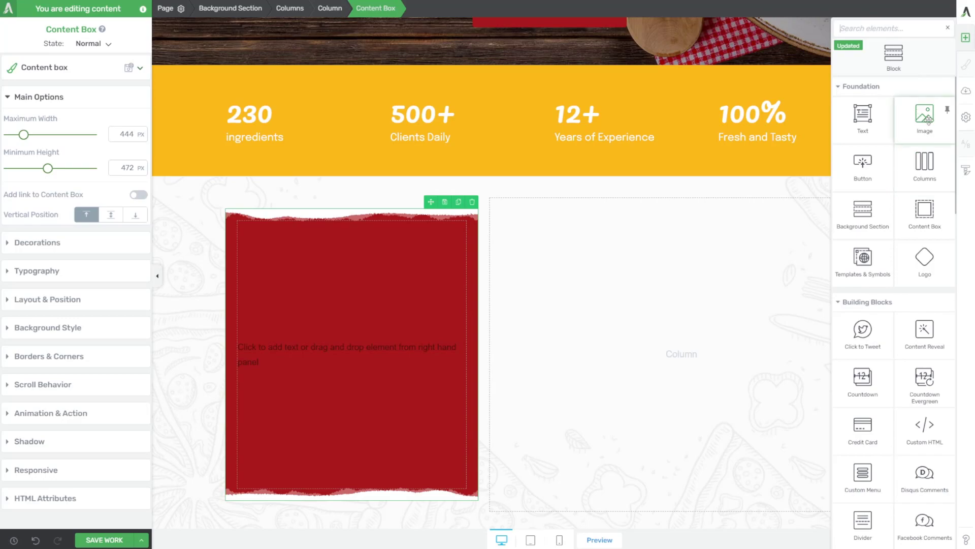
{"action": "left_click_drag", "start_coordinate": [925, 131], "coordinate": [649, 278]}
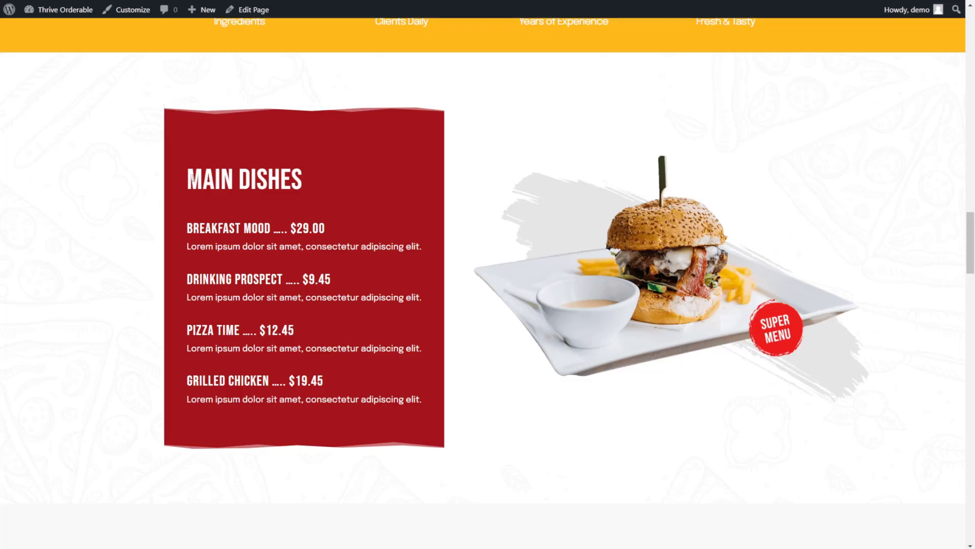
Copy the Main Dishes heading and its four priced dishes from the reference page into the red content box.
{"action": "left_click_drag", "start_coordinate": [188, 174], "coordinate": [442, 397]}
{"action": "key", "text": "ctrl+c"}
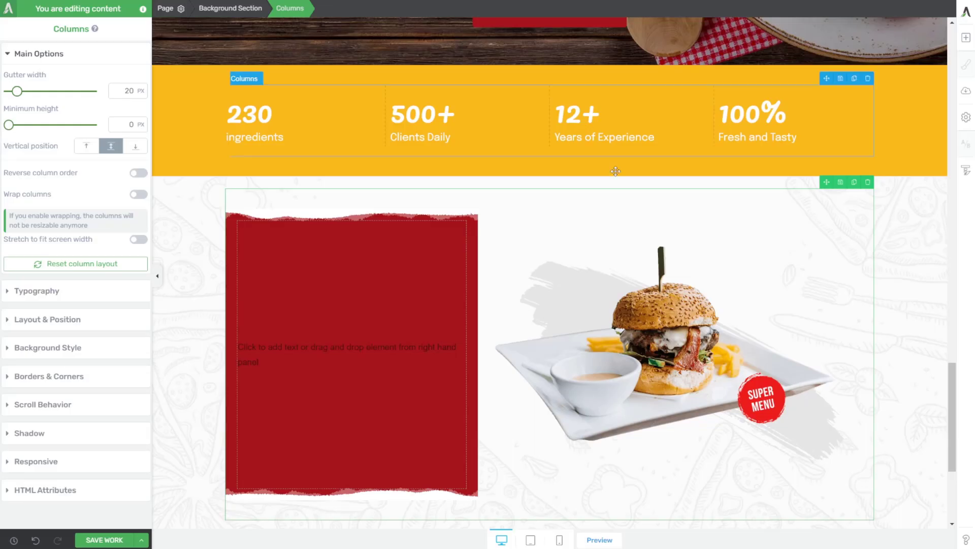
{"action": "left_click", "coordinate": [387, 361]}
{"action": "key", "text": "ctrl+v"}
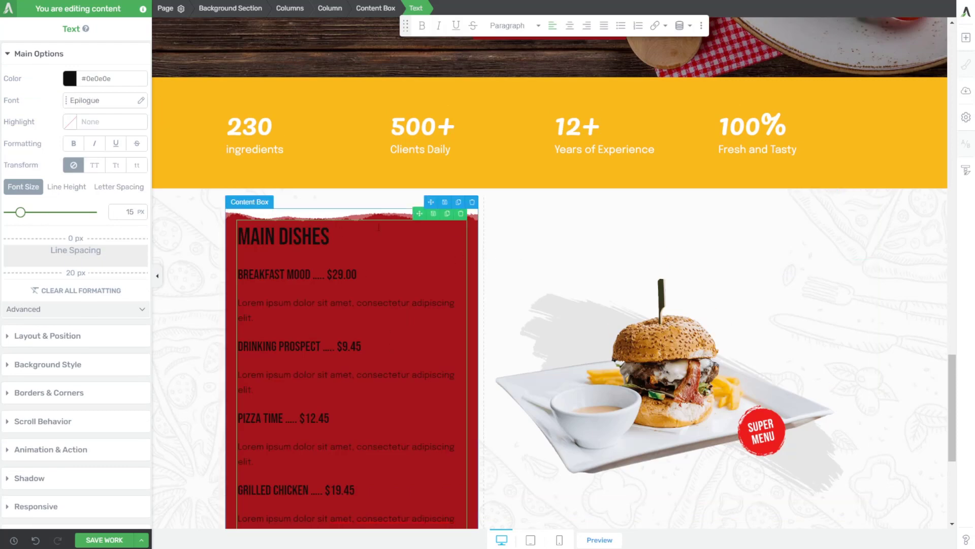
Set the text colour of the whole red content box to white #ffffff.
{"action": "left_click", "coordinate": [373, 10]}
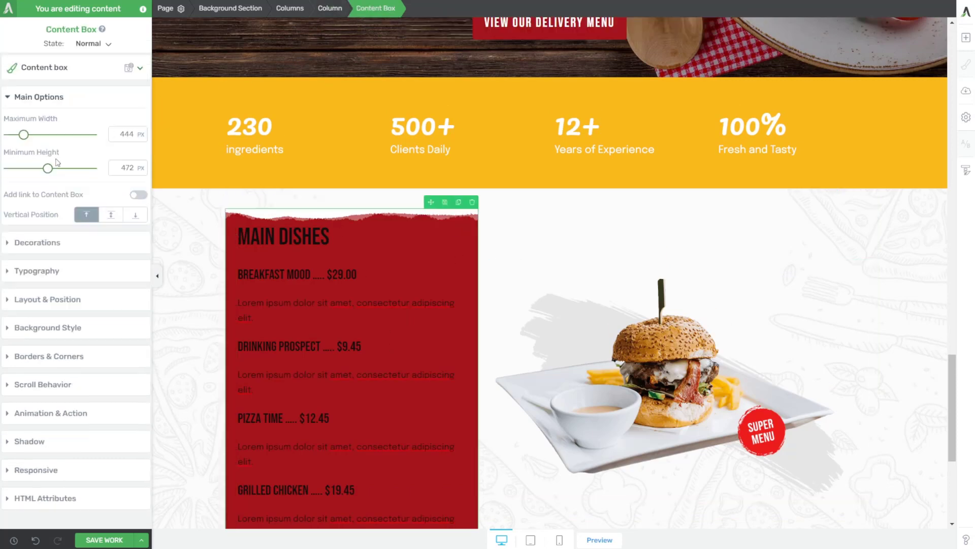
{"action": "left_click", "coordinate": [38, 273]}
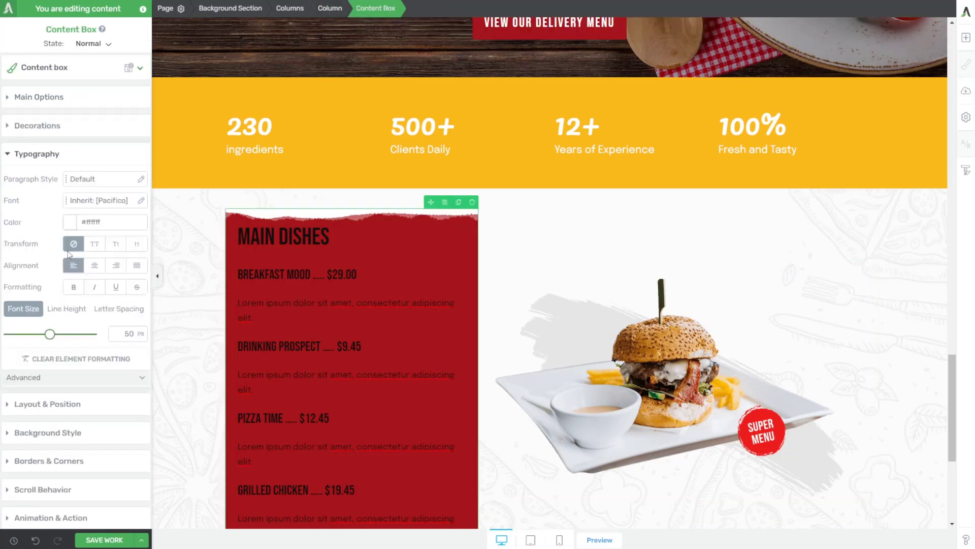
{"action": "left_click", "coordinate": [70, 222]}
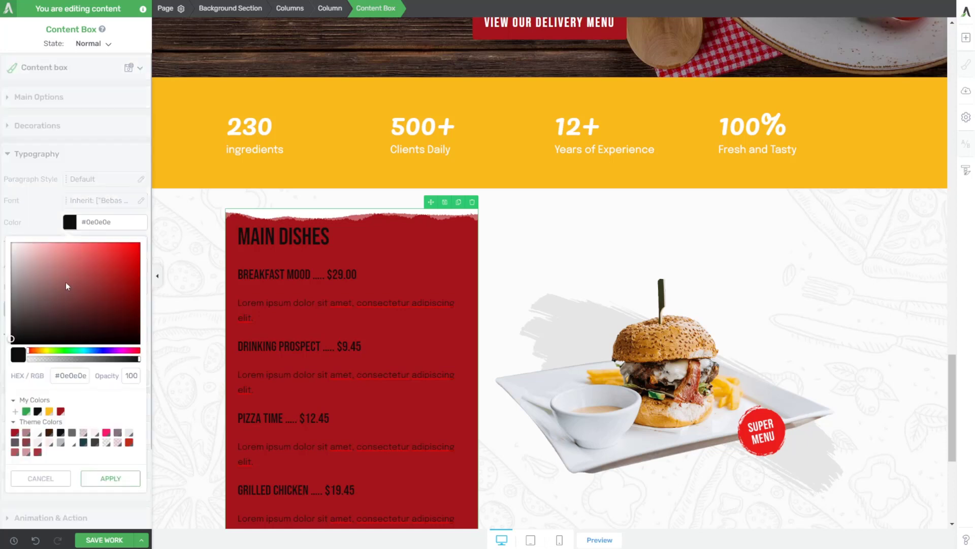
{"action": "left_click", "coordinate": [110, 478]}
{"action": "scroll", "coordinate": [68, 305], "scroll_direction": "down", "scroll_amount": 2}
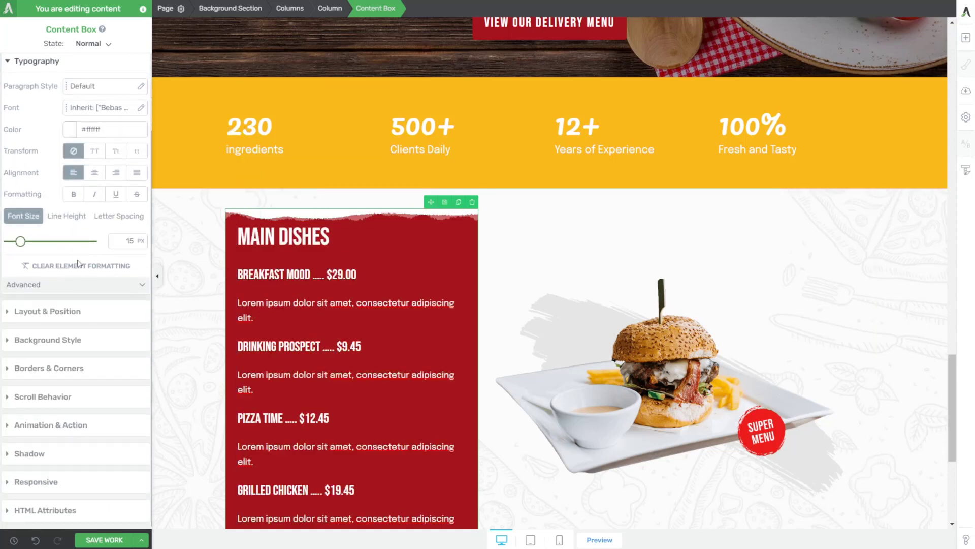
Set the red content box's top and bottom padding to 60 px.
{"action": "left_click", "coordinate": [51, 308]}
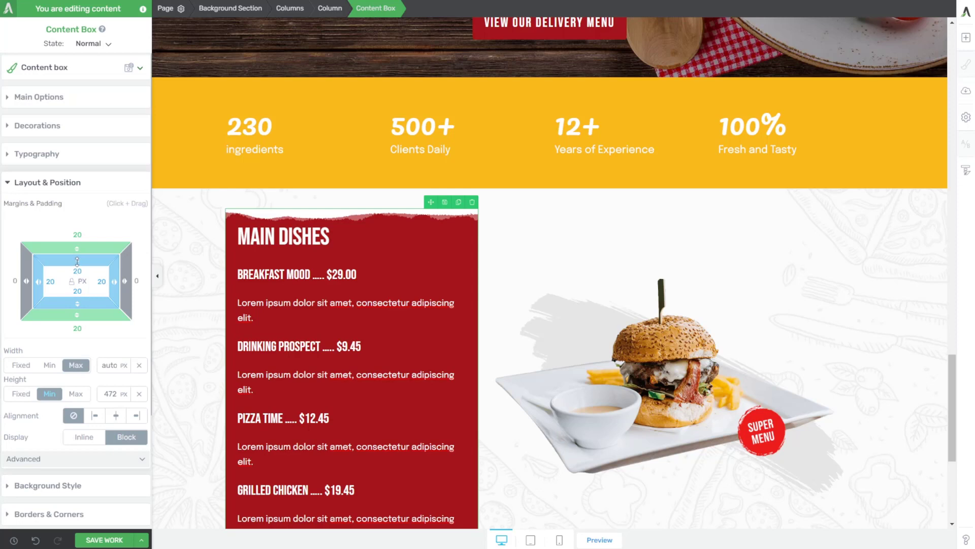
{"action": "left_click_drag", "start_coordinate": [77, 261], "coordinate": [86, 308]}
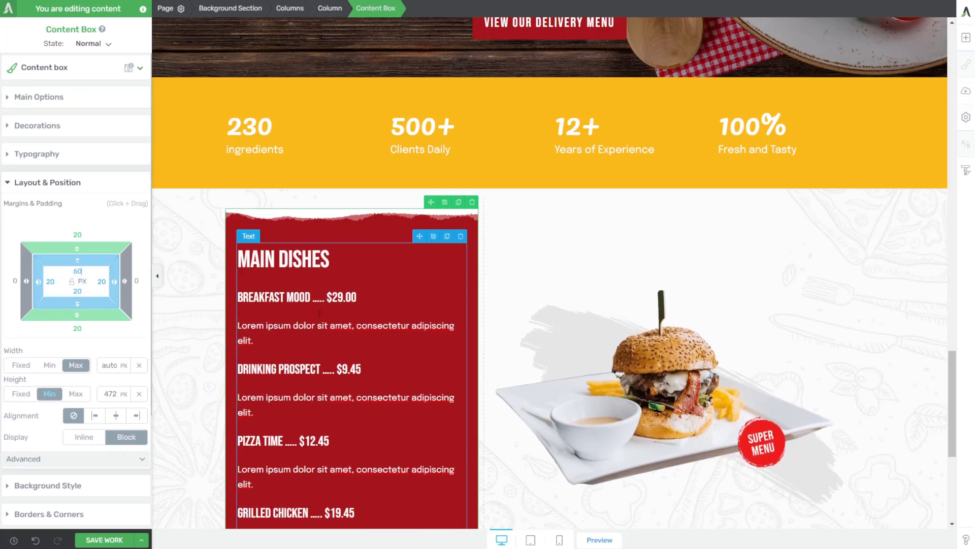
{"action": "scroll", "coordinate": [319, 313], "scroll_direction": "down", "scroll_amount": 5}
{"action": "left_click", "coordinate": [77, 290]}
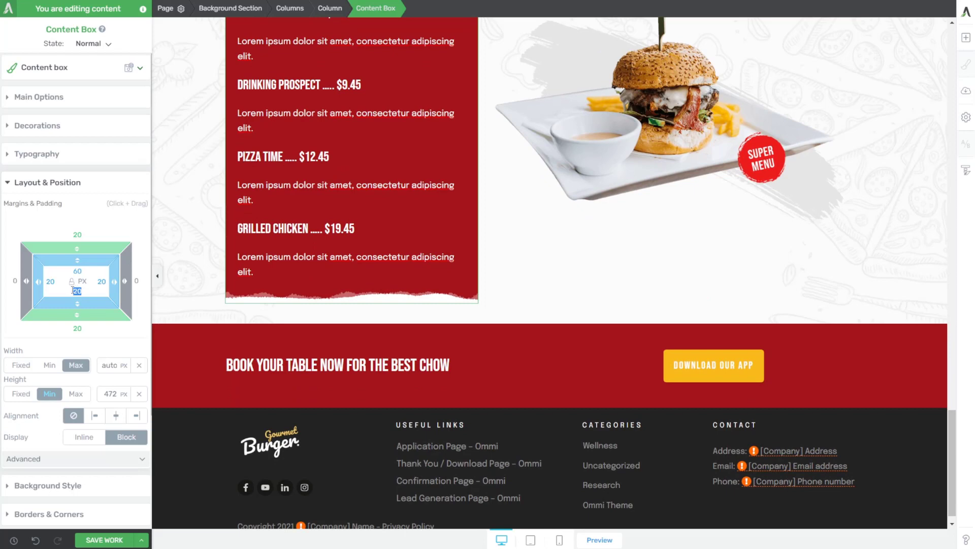
{"action": "type", "text": "60"}
Widen the Main Dishes column to about 42% so each dish description fits on one line, and select the burger image's column.
{"action": "scroll", "coordinate": [458, 204], "scroll_direction": "up", "scroll_amount": 2}
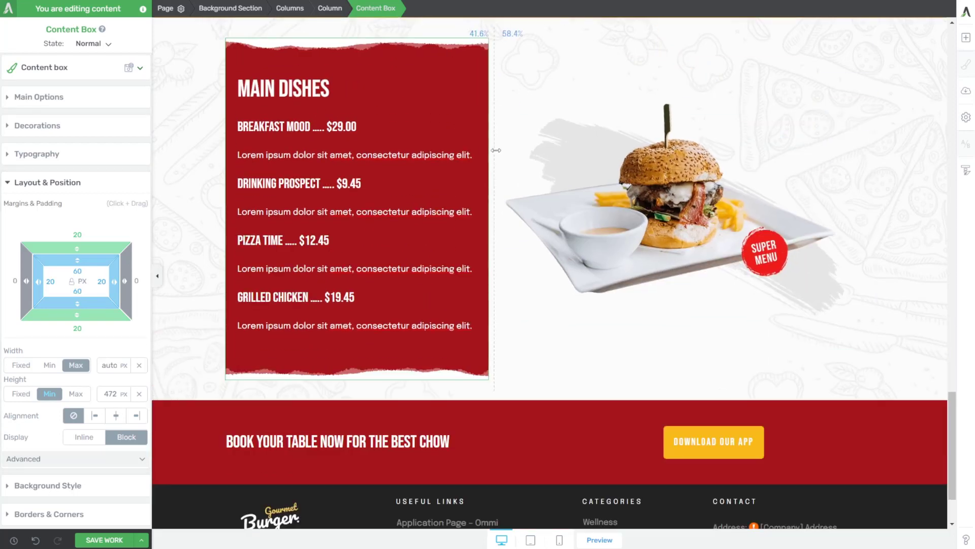
{"action": "mouse_move", "coordinate": [496, 151]}
{"action": "left_mouse_down"}
{"action": "mouse_move", "coordinate": [542, 168]}
{"action": "mouse_move", "coordinate": [498, 166]}
{"action": "left_mouse_up"}
{"action": "left_click", "coordinate": [623, 357]}
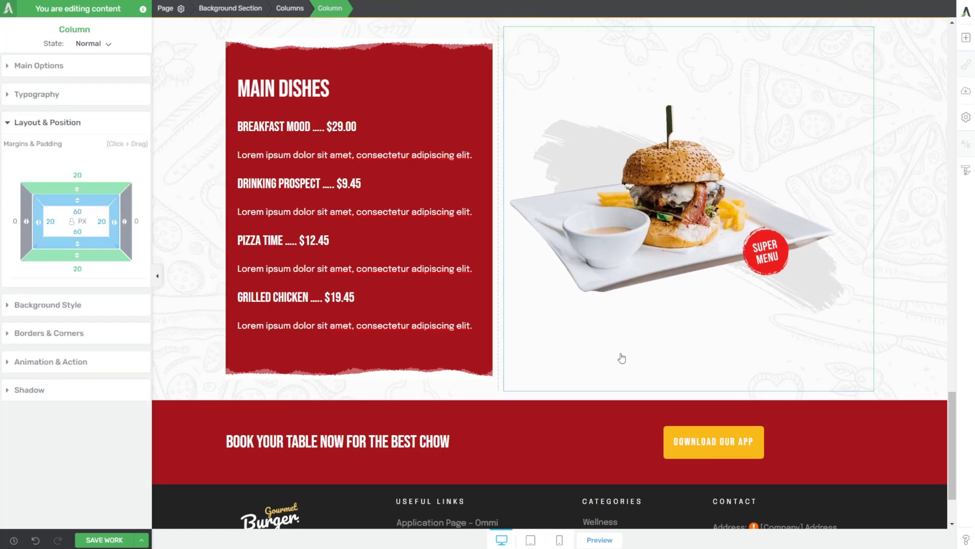
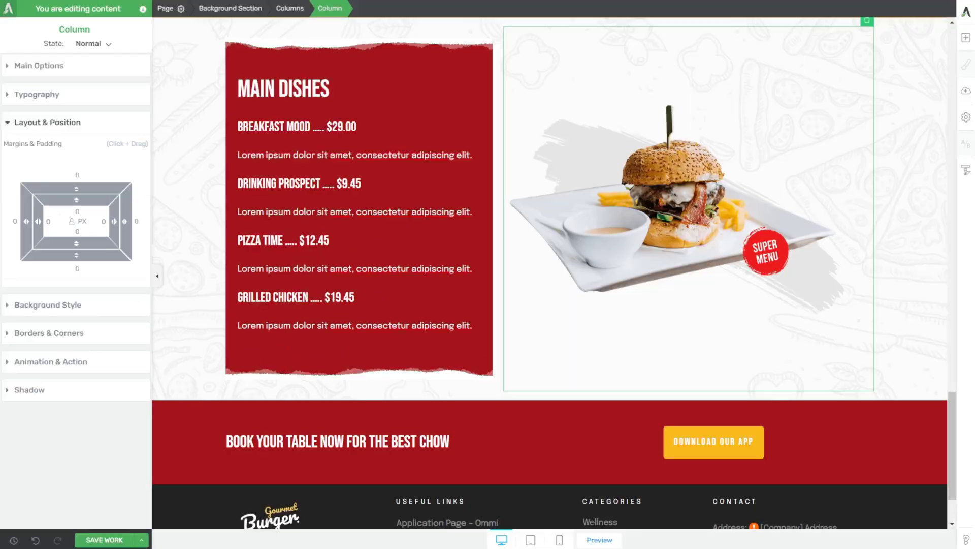
Set the font size of the Breakfast Mood and Drinking Prospect lines to 30 px.
{"action": "triple_click", "coordinate": [366, 130]}
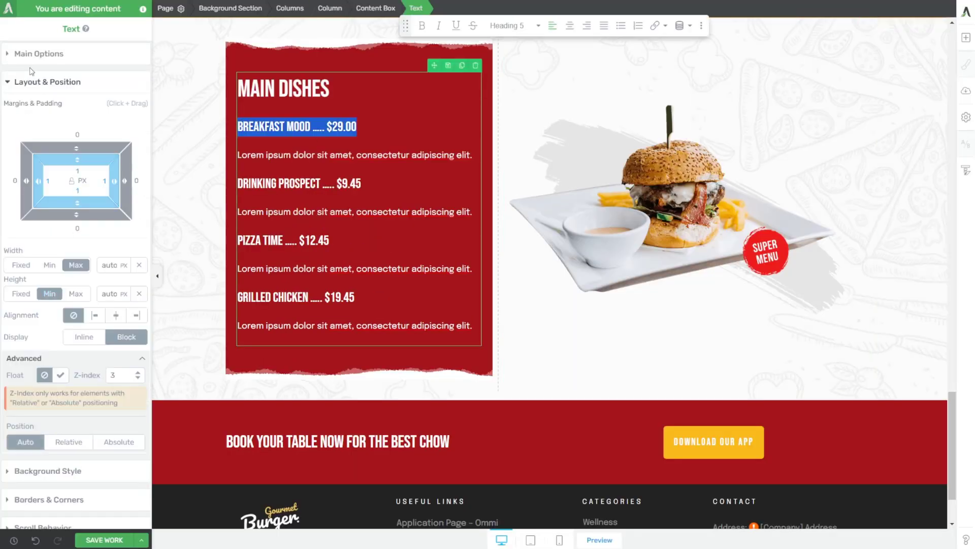
{"action": "left_click_drag", "start_coordinate": [28, 212], "coordinate": [33, 211]}
{"action": "triple_click", "coordinate": [351, 189]}
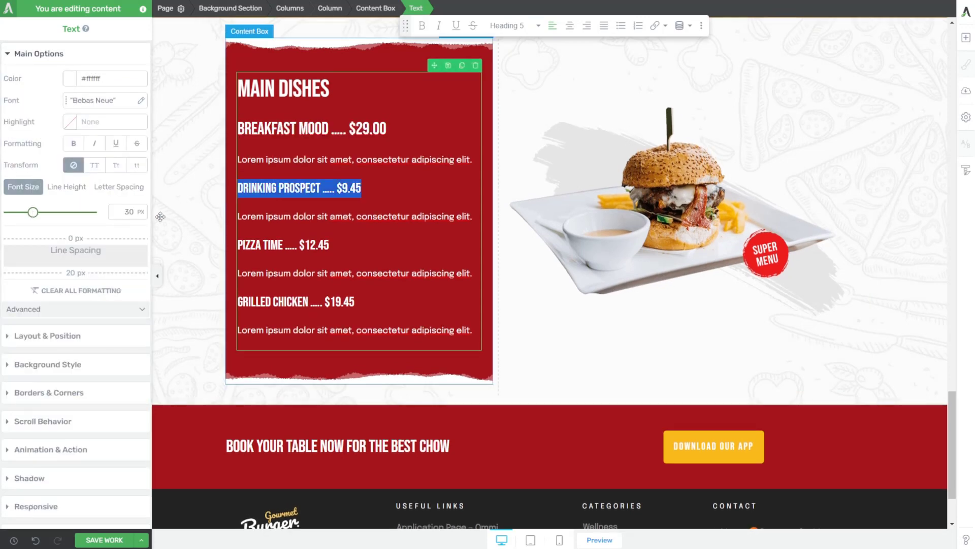
{"action": "double_click", "coordinate": [129, 212]}
{"action": "type", "text": "30"}
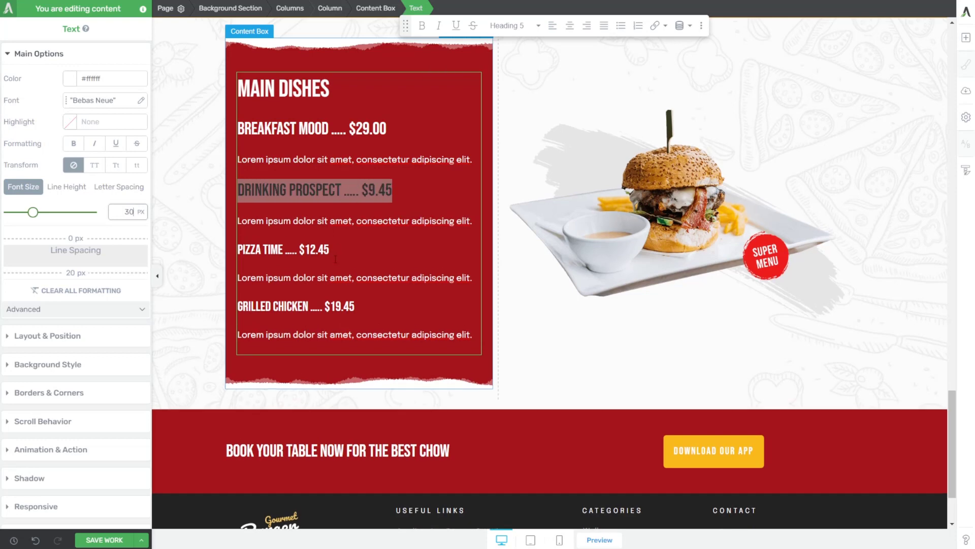
Set the font size of the Pizza Time and Grilled Chicken lines to 30 px.
{"action": "triple_click", "coordinate": [305, 248]}
{"action": "double_click", "coordinate": [130, 211]}
{"action": "type", "text": "30"}
{"action": "left_click_drag", "start_coordinate": [238, 282], "coordinate": [355, 310]}
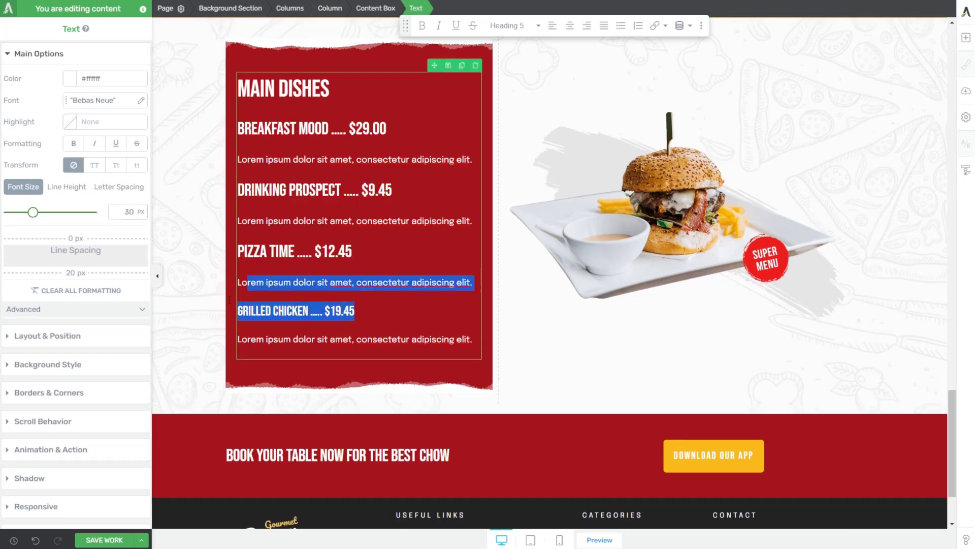
{"action": "left_click", "coordinate": [330, 311]}
{"action": "triple_click", "coordinate": [357, 311]}
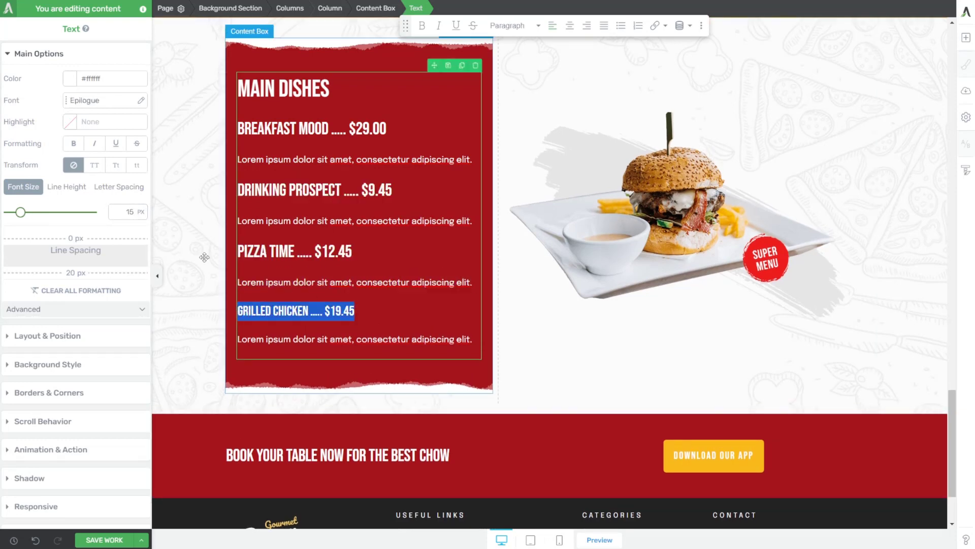
{"action": "double_click", "coordinate": [130, 211]}
{"action": "type", "text": "30"}
Enlarge the Main Dishes heading to a font size of 50 px.
{"action": "left_click", "coordinate": [329, 91]}
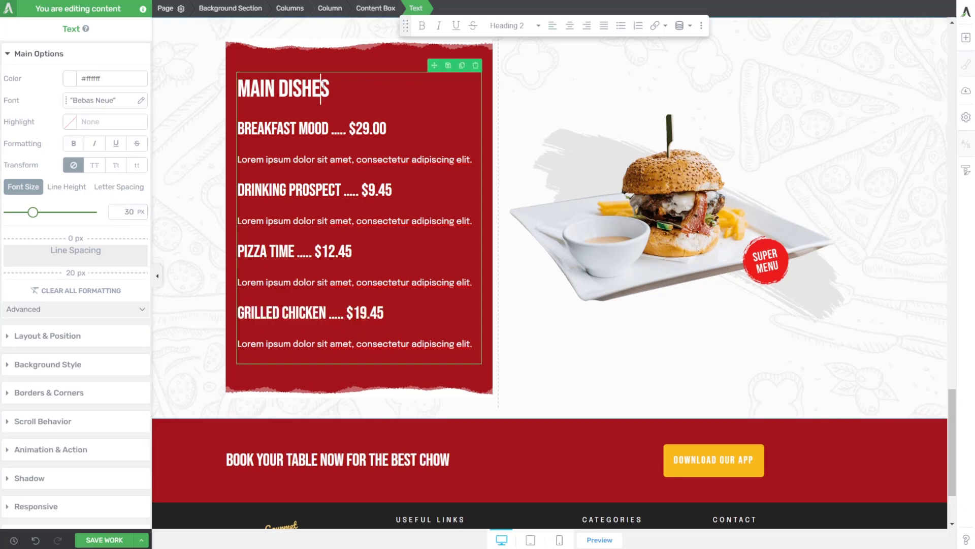
{"action": "triple_click", "coordinate": [329, 91]}
{"action": "left_click_drag", "start_coordinate": [42, 211], "coordinate": [53, 215]}
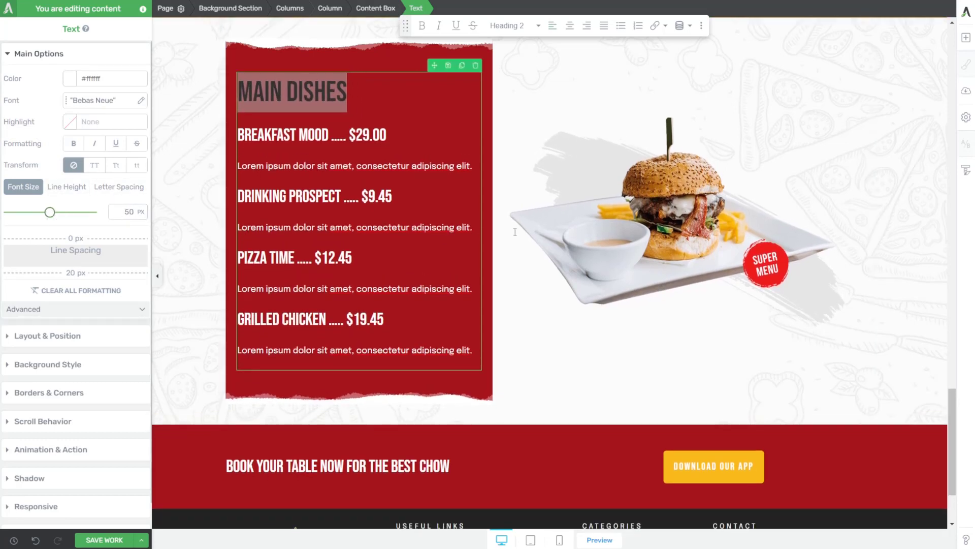
Widen the Main Dishes column to about 43.7%, narrowing the burger image's column accordingly.
{"action": "left_click", "coordinate": [762, 351]}
{"action": "left_click", "coordinate": [816, 372]}
{"action": "scroll", "coordinate": [817, 372], "scroll_direction": "up", "scroll_amount": 1}
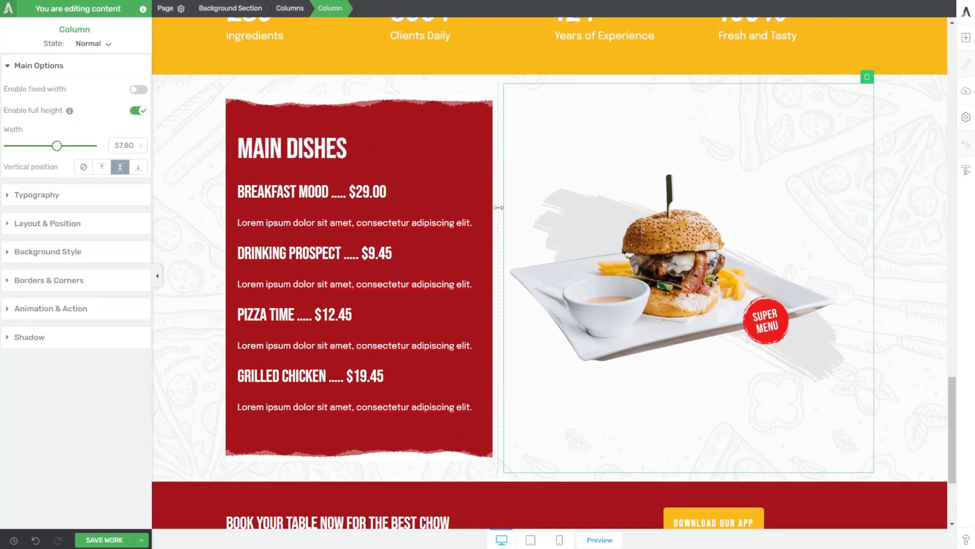
{"action": "mouse_move", "coordinate": [498, 203]}
{"action": "left_mouse_down"}
{"action": "mouse_move", "coordinate": [523, 203]}
{"action": "mouse_move", "coordinate": [483, 201]}
{"action": "mouse_move", "coordinate": [508, 201]}
{"action": "left_mouse_up"}
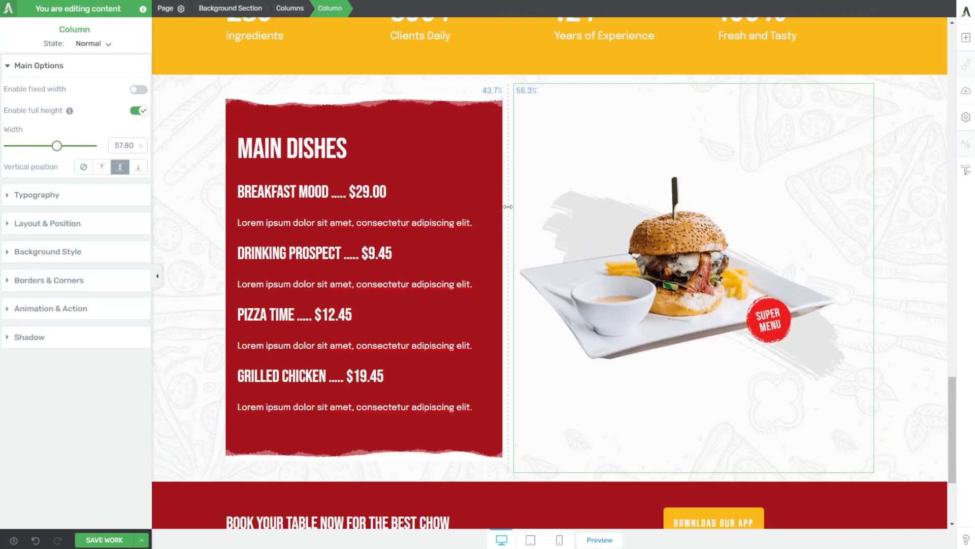
{"action": "left_click", "coordinate": [829, 298]}
{"action": "left_click", "coordinate": [902, 324]}
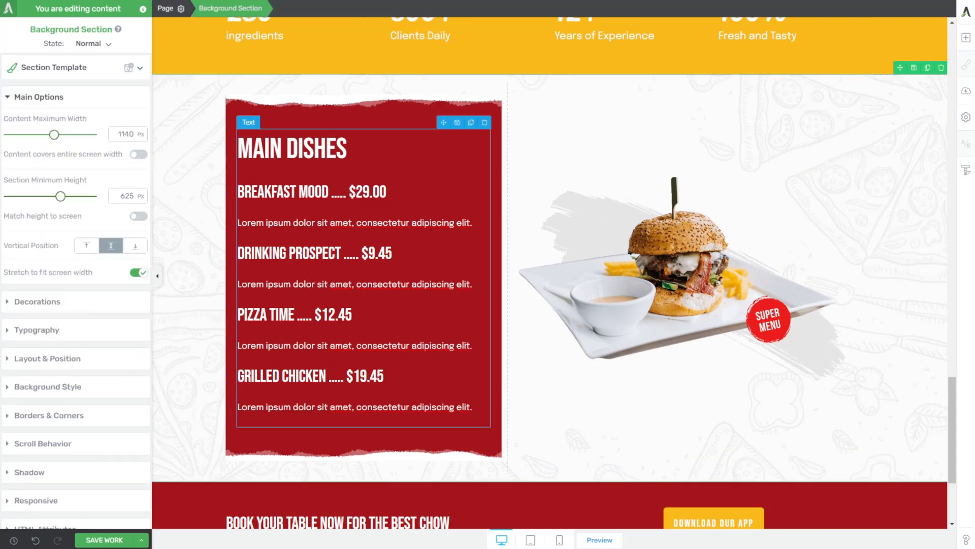
Set the line height of the four dish names and their descriptions to 1.1 em.
{"action": "left_click", "coordinate": [464, 351]}
{"action": "left_click_drag", "start_coordinate": [476, 406], "coordinate": [224, 196]}
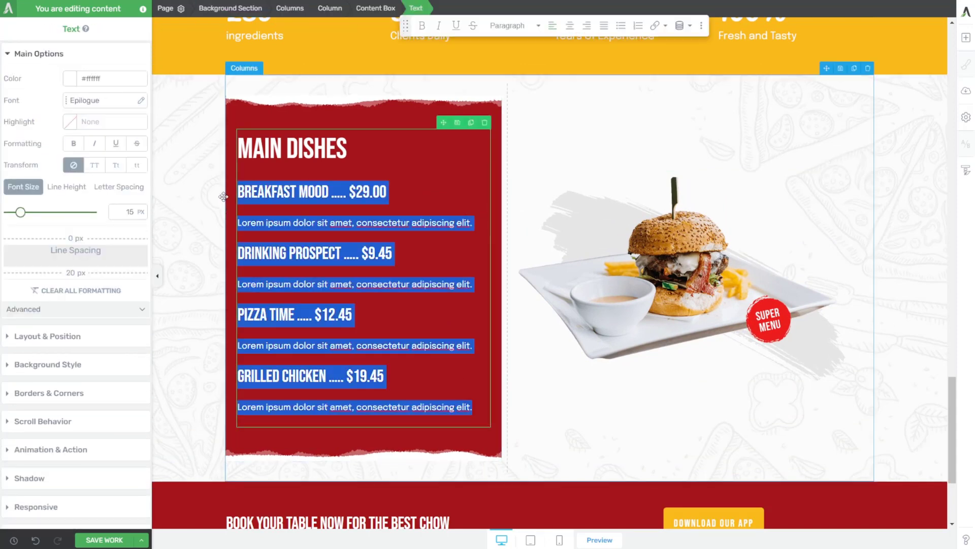
{"action": "left_click", "coordinate": [66, 186]}
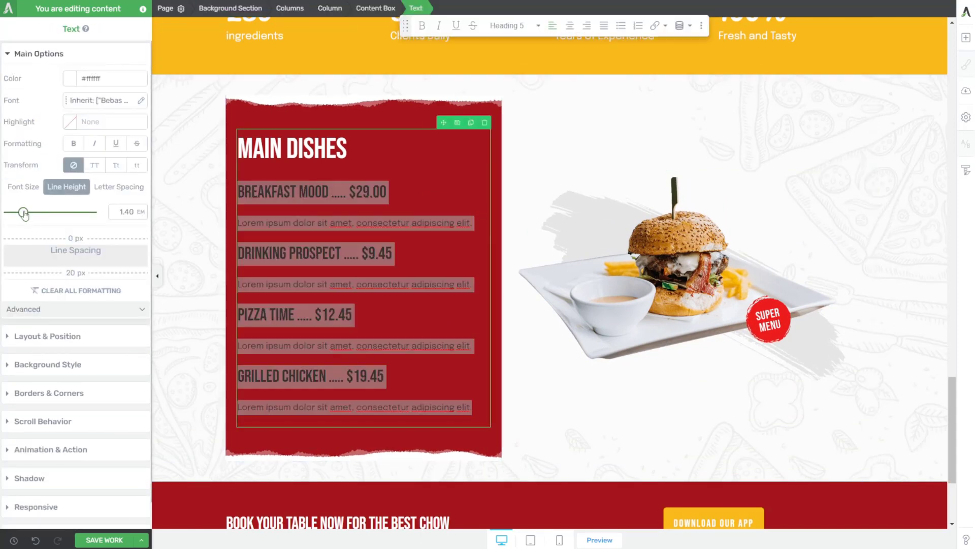
{"action": "left_click_drag", "start_coordinate": [23, 212], "coordinate": [19, 214]}
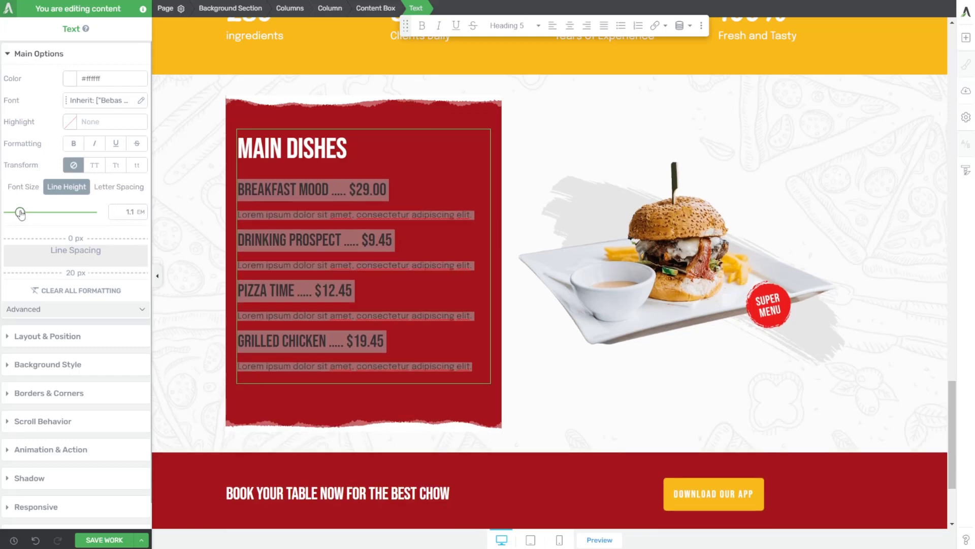
Set the red content box's top and bottom padding to 40 px.
{"action": "left_click", "coordinate": [632, 361]}
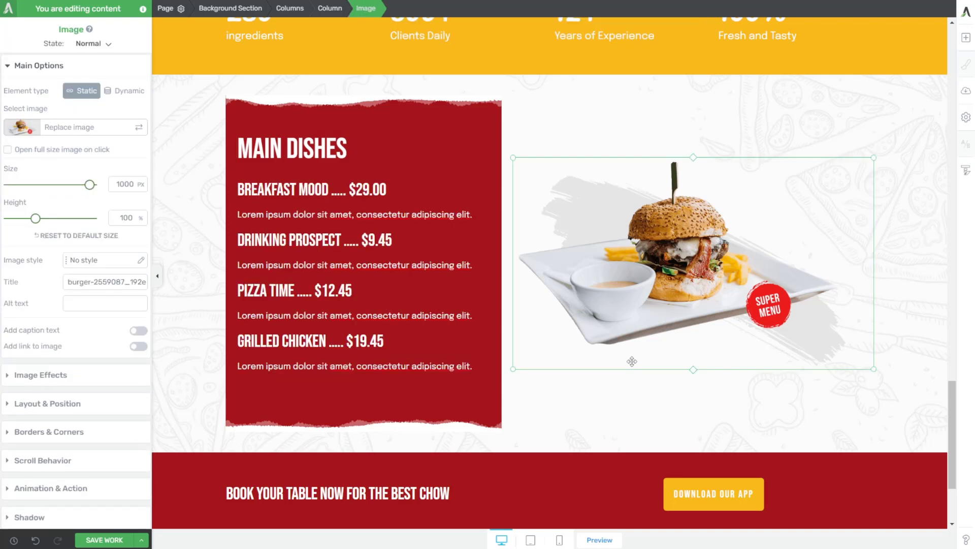
{"action": "left_click", "coordinate": [503, 394]}
{"action": "left_click", "coordinate": [44, 300]}
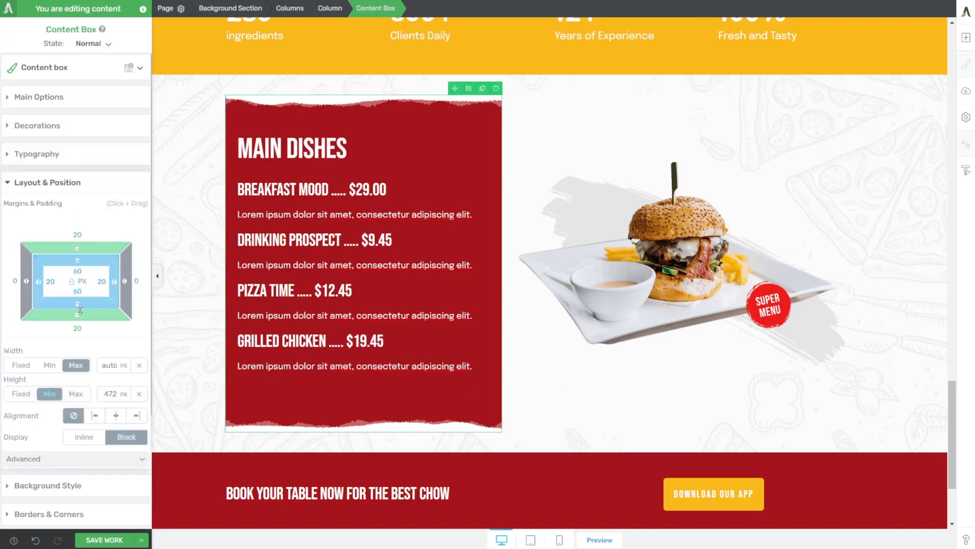
{"action": "type", "text": "40"}
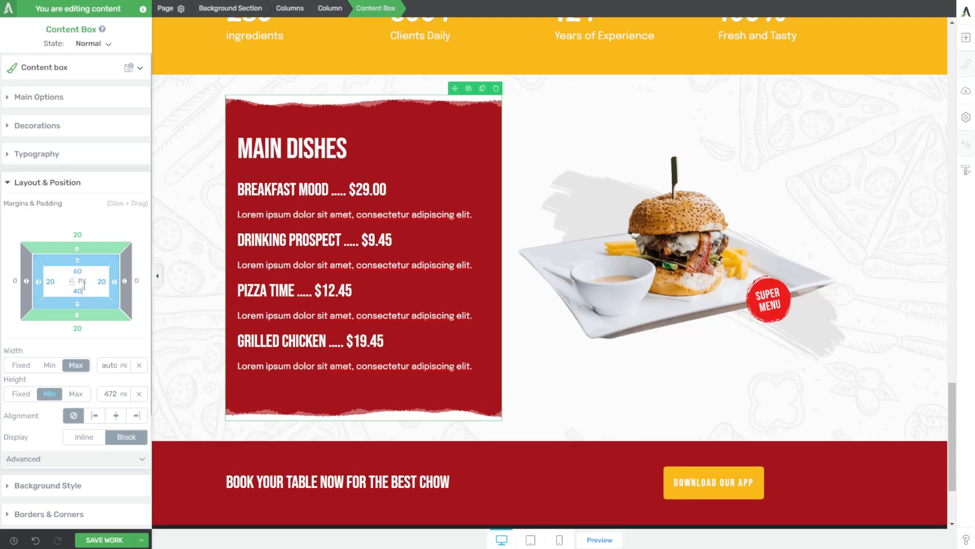
{"action": "left_click", "coordinate": [77, 271]}
{"action": "type", "text": "40"}
Save the page and examine the Recommended Today section on the reference page.
{"action": "left_click", "coordinate": [759, 410]}
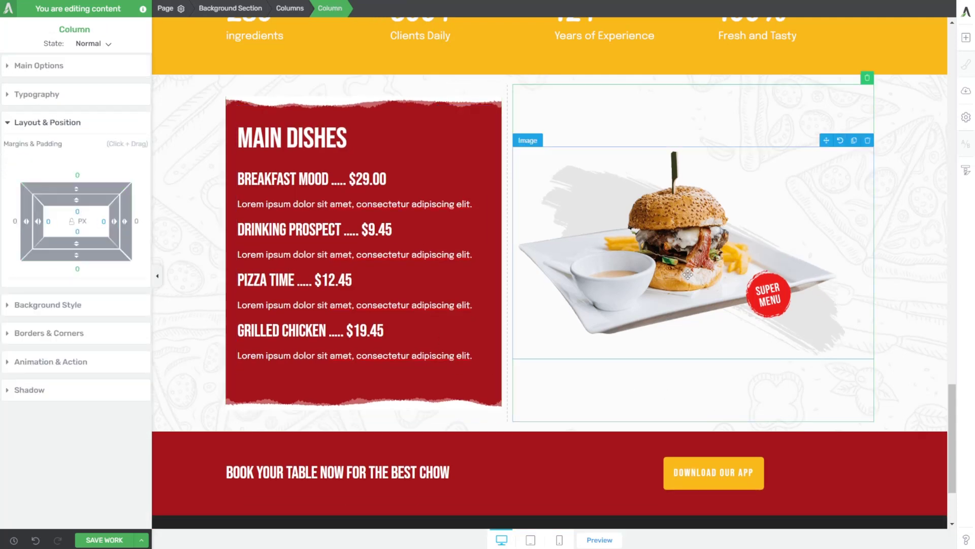
{"action": "key", "text": "Escape"}
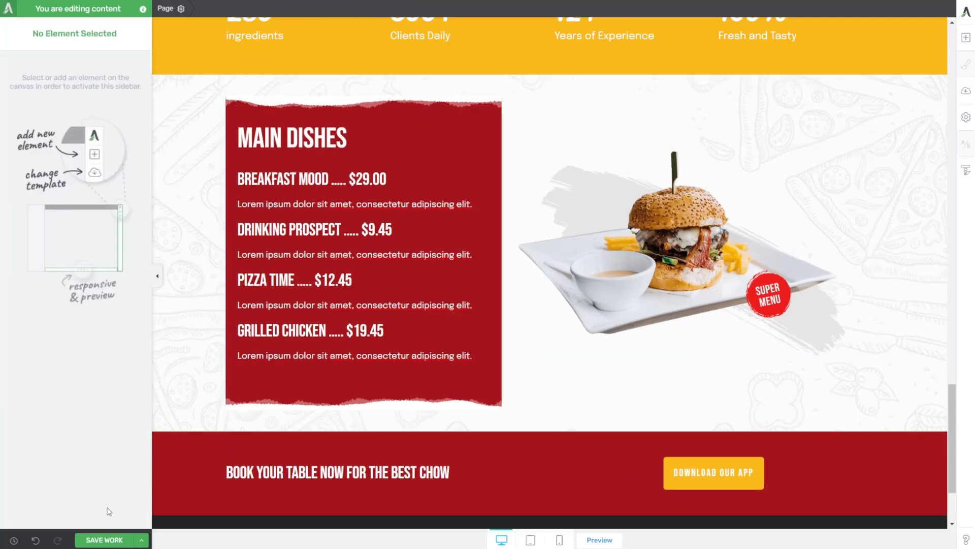
{"action": "left_click", "coordinate": [100, 538]}
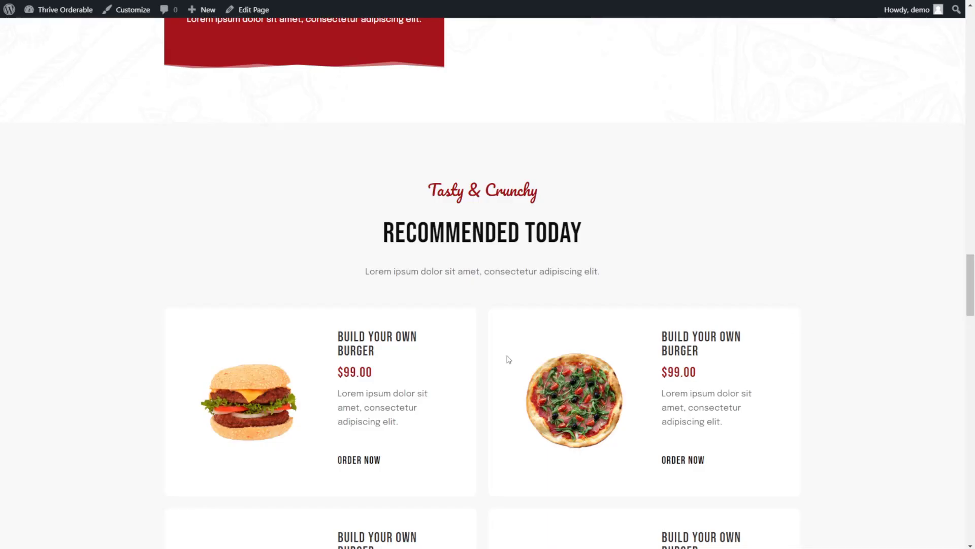
{"action": "scroll", "coordinate": [509, 360], "scroll_direction": "down", "scroll_amount": 3}
{"action": "scroll", "coordinate": [509, 365], "scroll_direction": "up", "scroll_amount": 3}
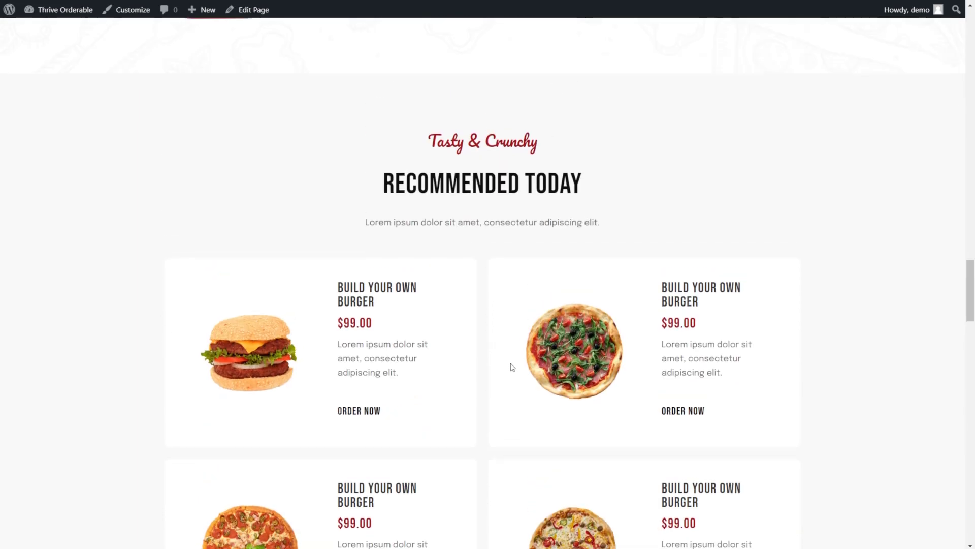
{"action": "scroll", "coordinate": [385, 236], "scroll_direction": "down", "scroll_amount": 3}
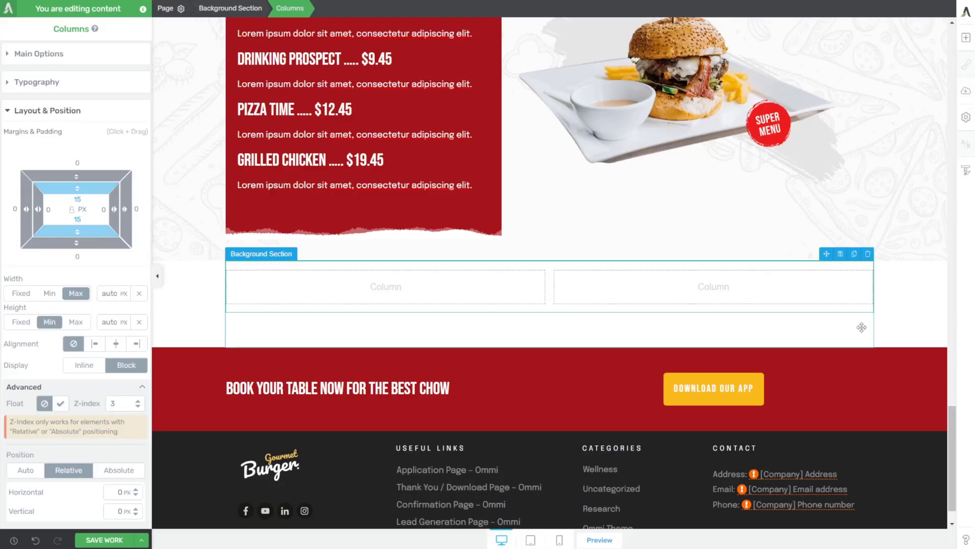
Centre the content of the empty two-column background section vertically and stretch the section to fit the screen width.
{"action": "left_click", "coordinate": [859, 327]}
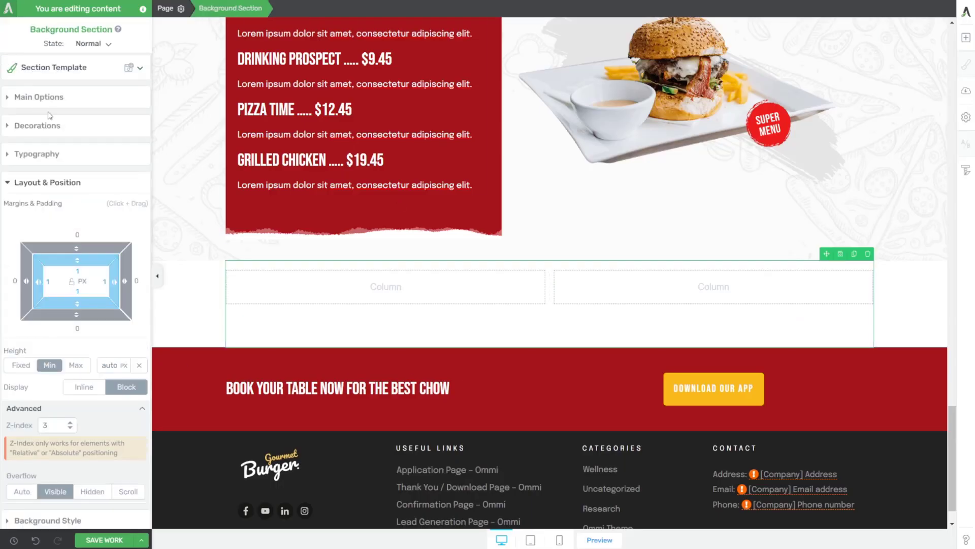
{"action": "left_click", "coordinate": [39, 96]}
{"action": "left_click", "coordinate": [111, 245]}
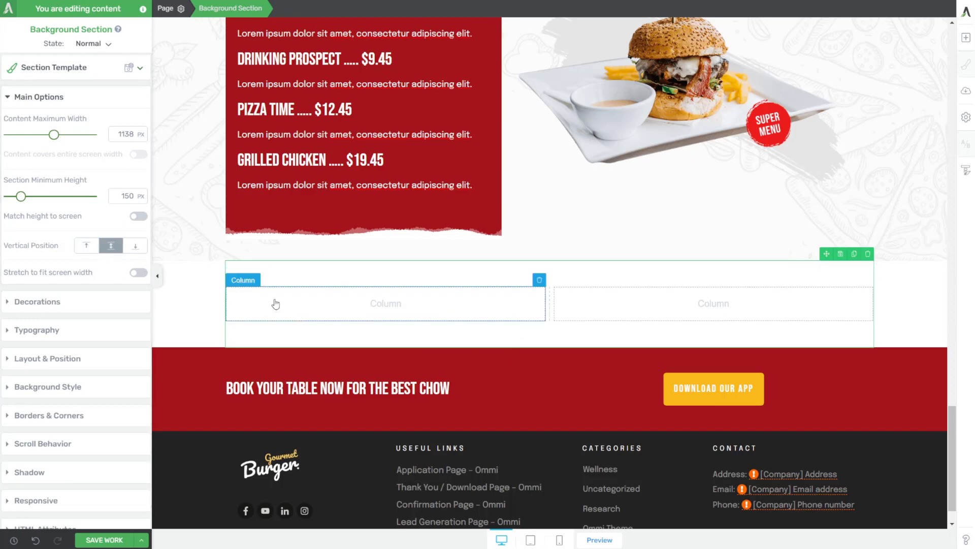
{"action": "left_click", "coordinate": [137, 274]}
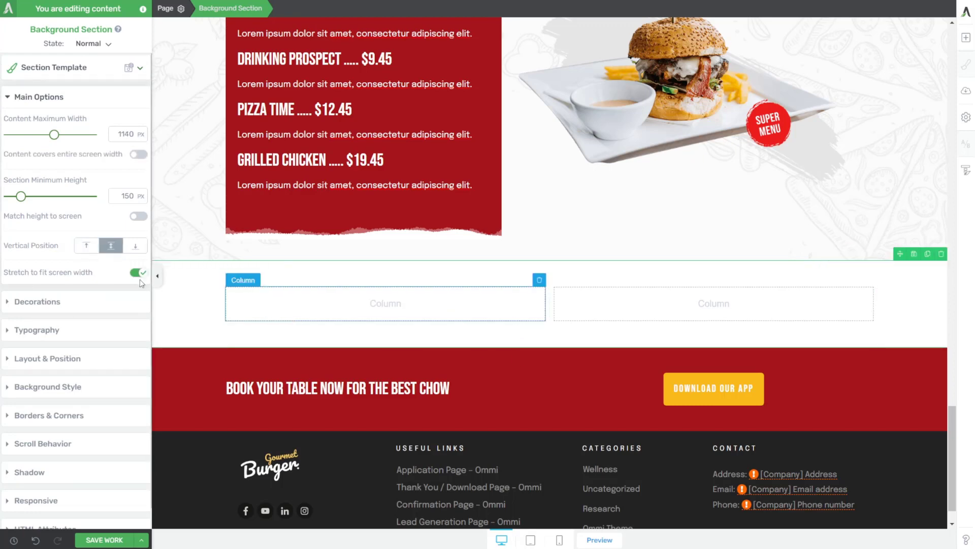
Add a content box to the first column of the empty two-column section.
{"action": "left_click", "coordinate": [963, 39]}
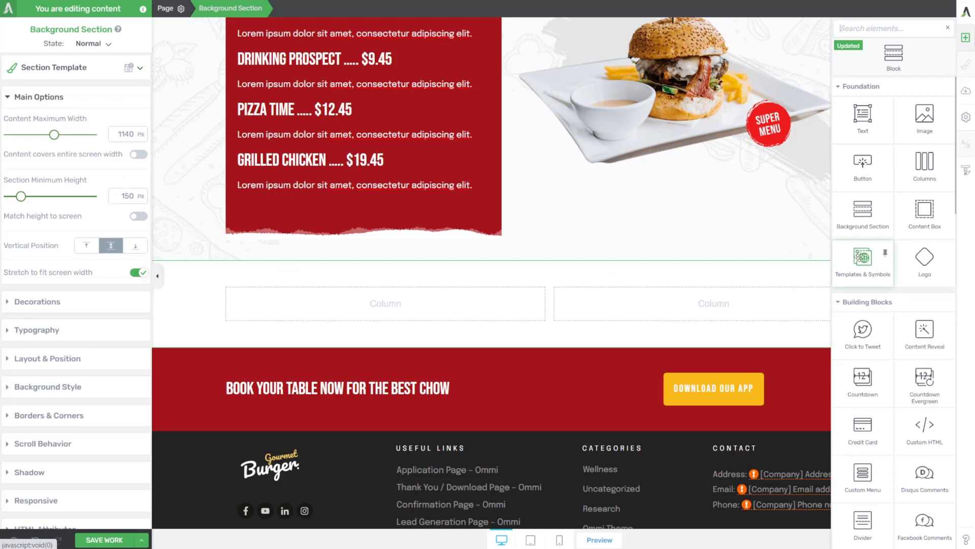
{"action": "left_click_drag", "start_coordinate": [924, 211], "coordinate": [376, 317]}
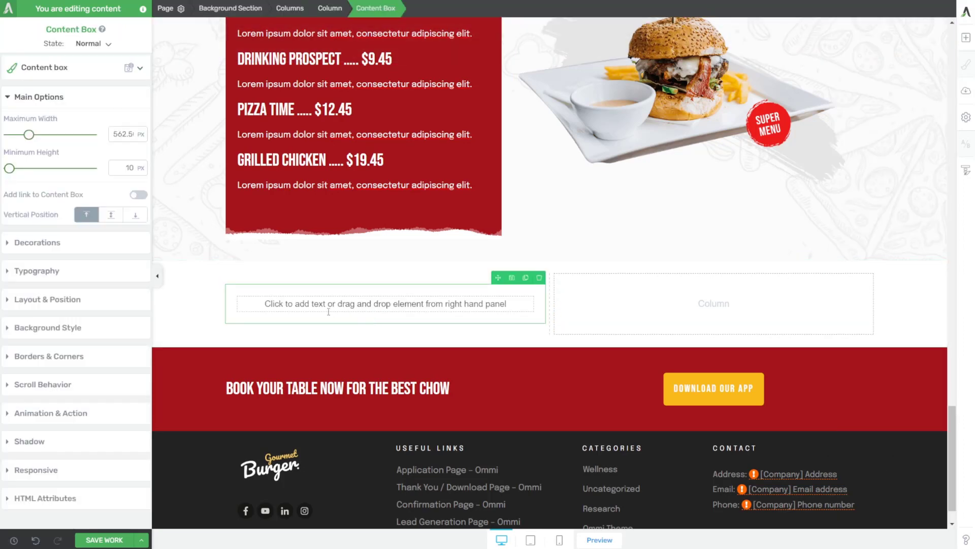
Set the two-column section's background colour to light grey #f8f8f8.
{"action": "left_click", "coordinate": [198, 311]}
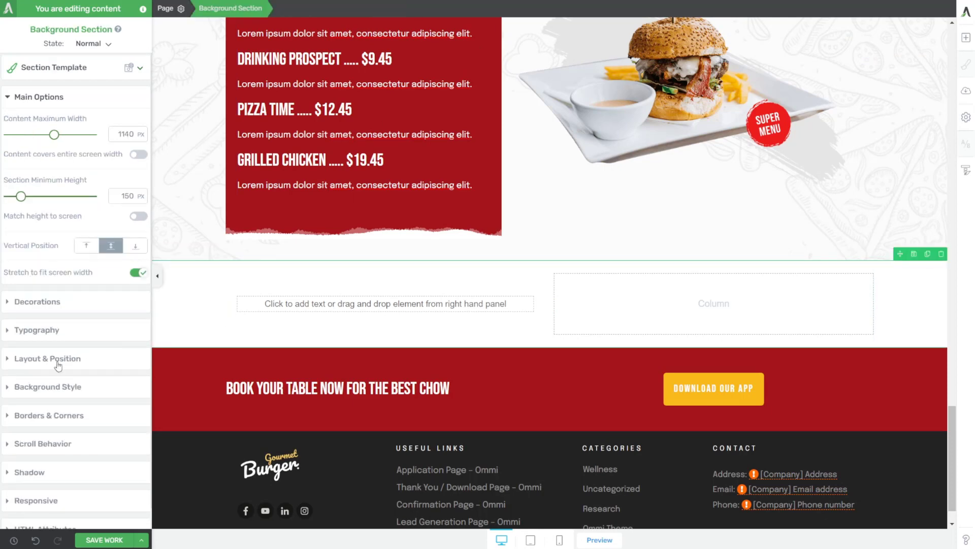
{"action": "left_click", "coordinate": [51, 388]}
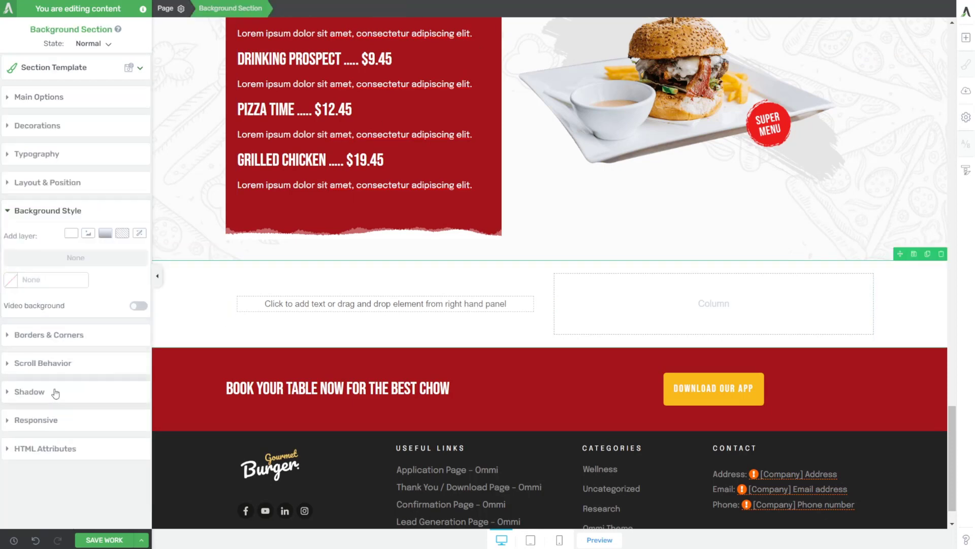
{"action": "left_click", "coordinate": [18, 278]}
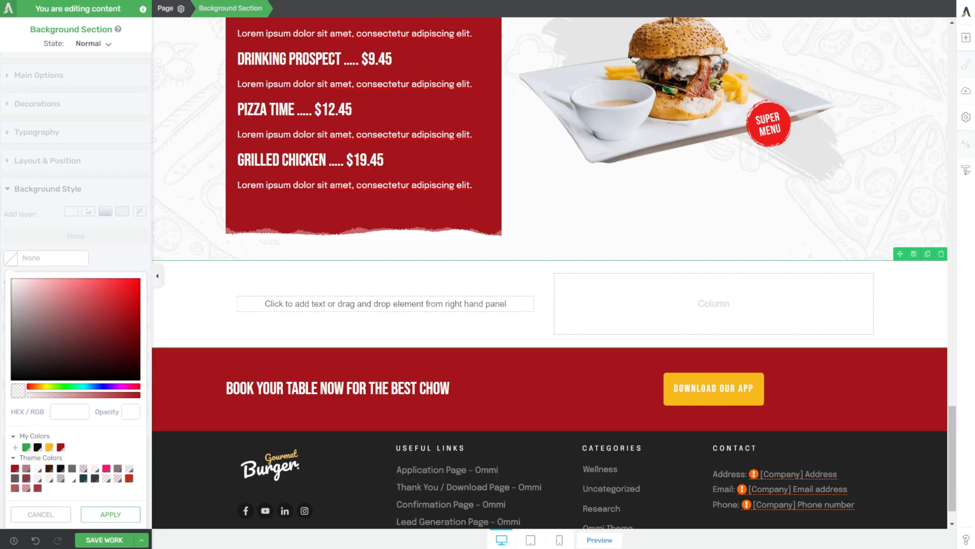
{"action": "left_click", "coordinate": [70, 411]}
{"action": "type", "text": "#f8f8f8"}
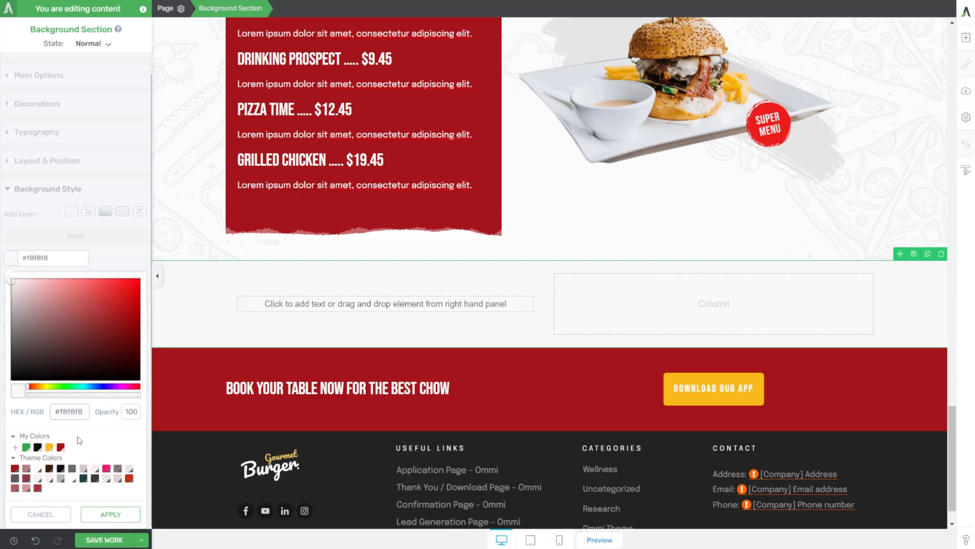
{"action": "left_click", "coordinate": [110, 514]}
Give the content box in the first column a white #ffffff background and keep the box selected.
{"action": "left_click", "coordinate": [284, 319]}
{"action": "left_click", "coordinate": [284, 319]}
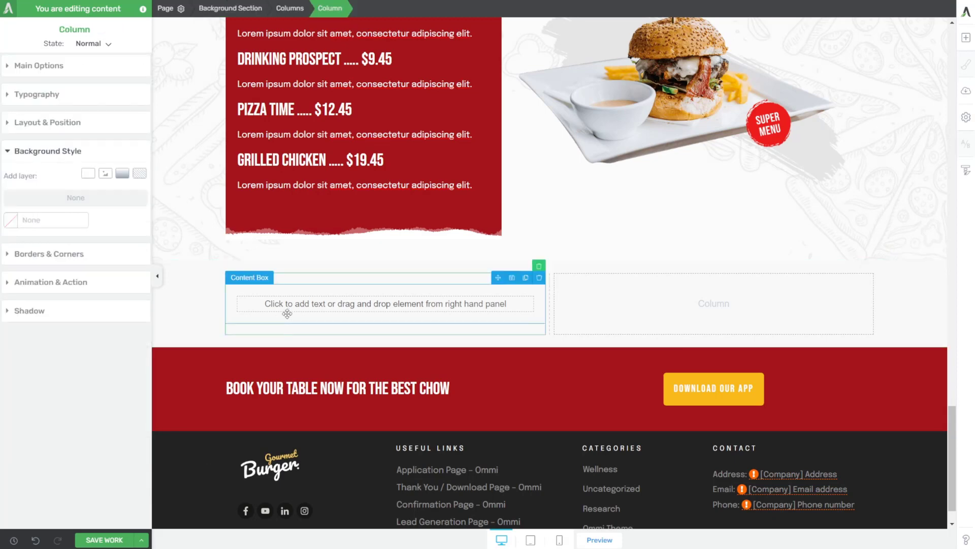
{"action": "left_click", "coordinate": [14, 282]}
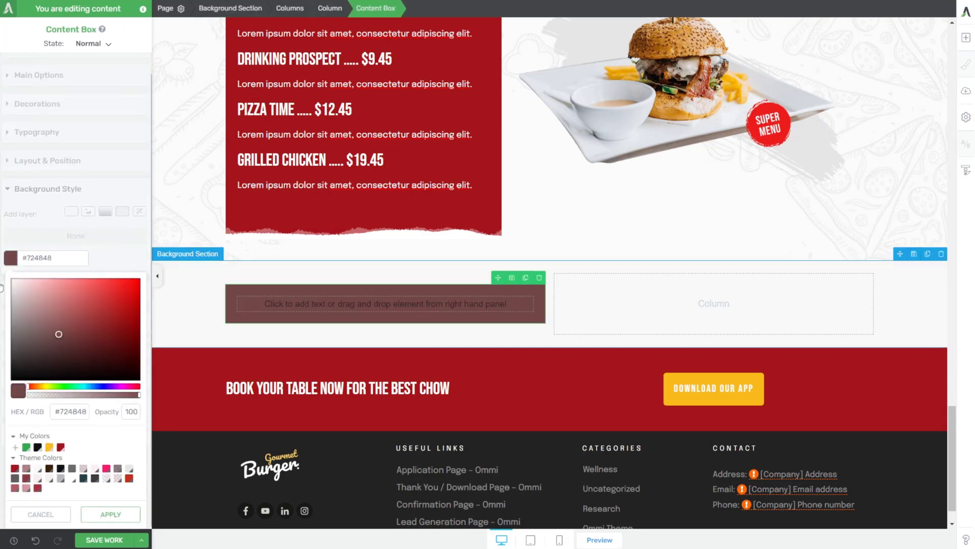
{"action": "type", "text": "#ffffff"}
{"action": "left_click", "coordinate": [111, 514]}
{"action": "left_click", "coordinate": [265, 336]}
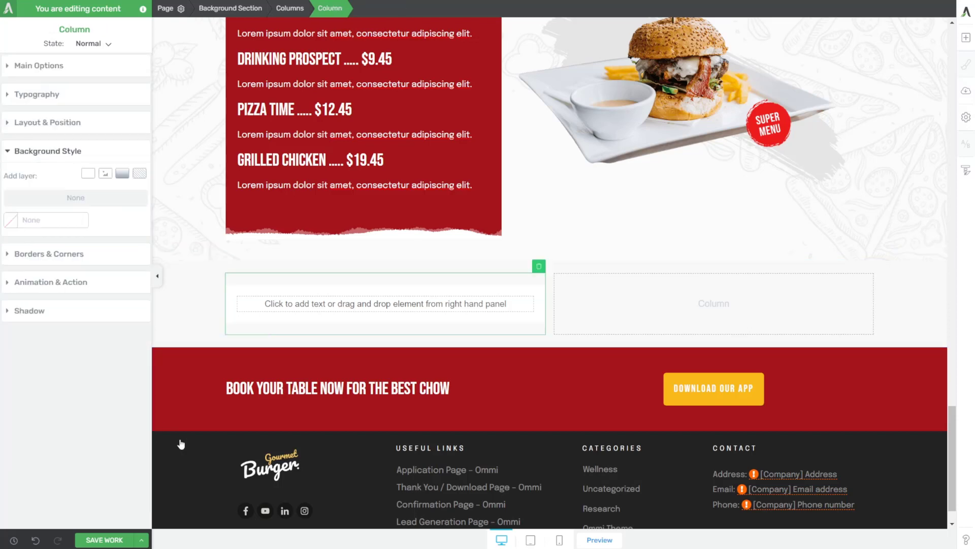
{"action": "left_click", "coordinate": [193, 342]}
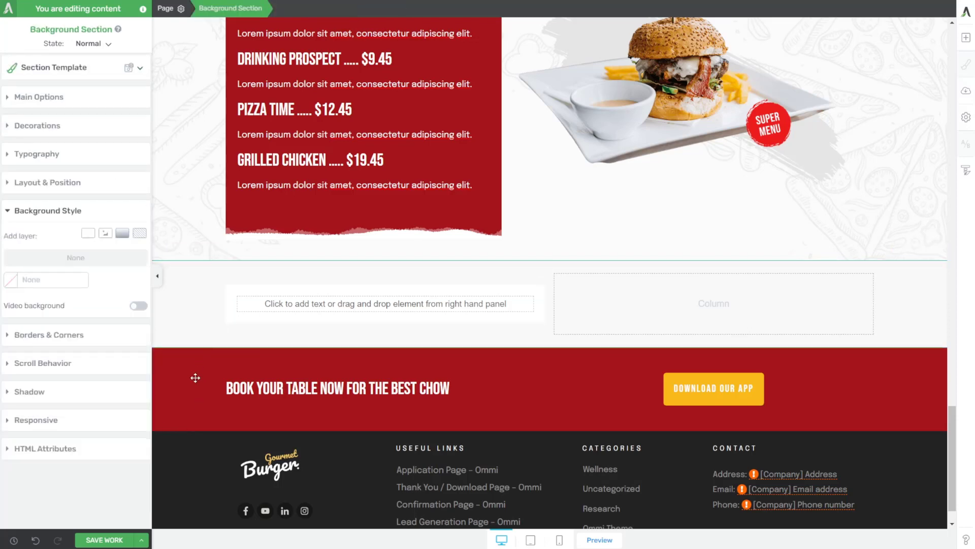
{"action": "left_click", "coordinate": [231, 312]}
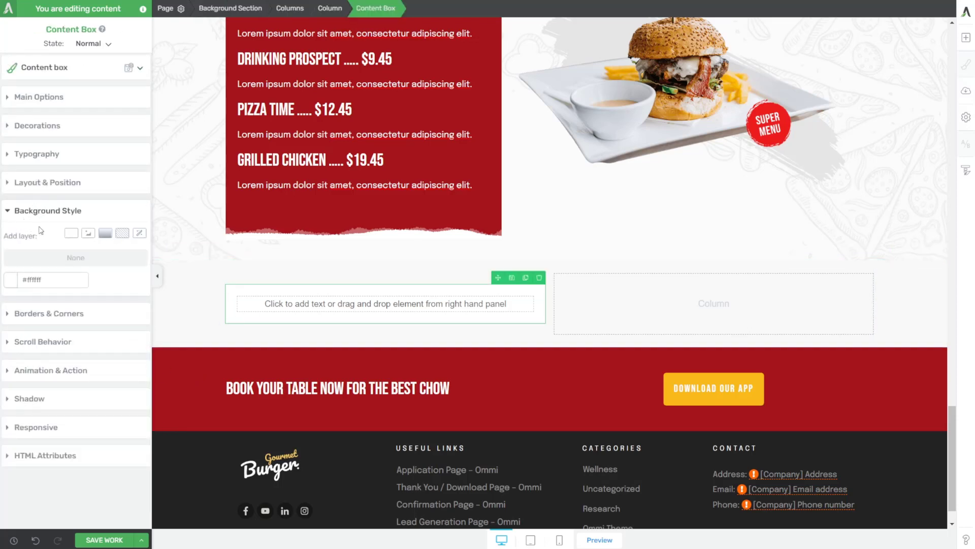
Round all corners of the white content box in the first column to a 10 px radius.
{"action": "left_click", "coordinate": [26, 313]}
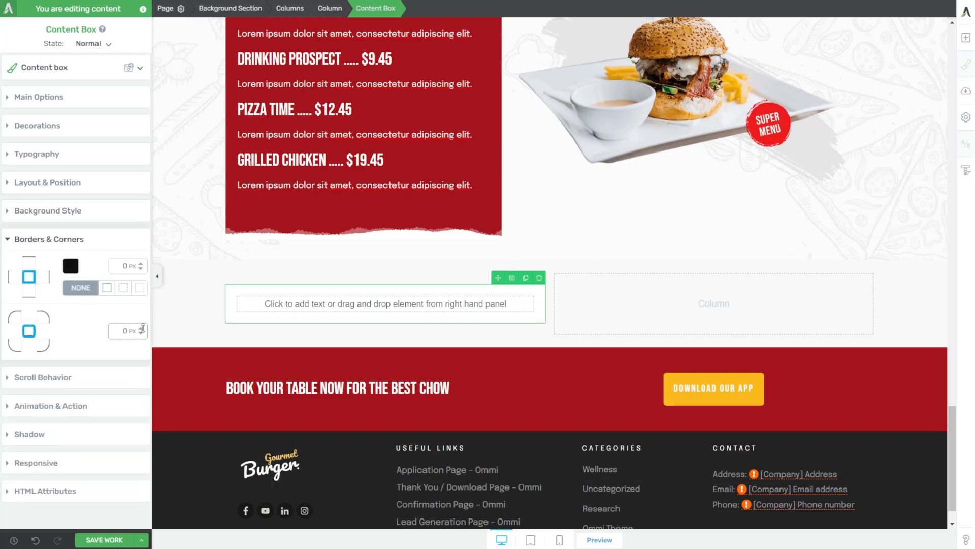
{"action": "left_click_drag", "start_coordinate": [143, 328], "coordinate": [143, 324]}
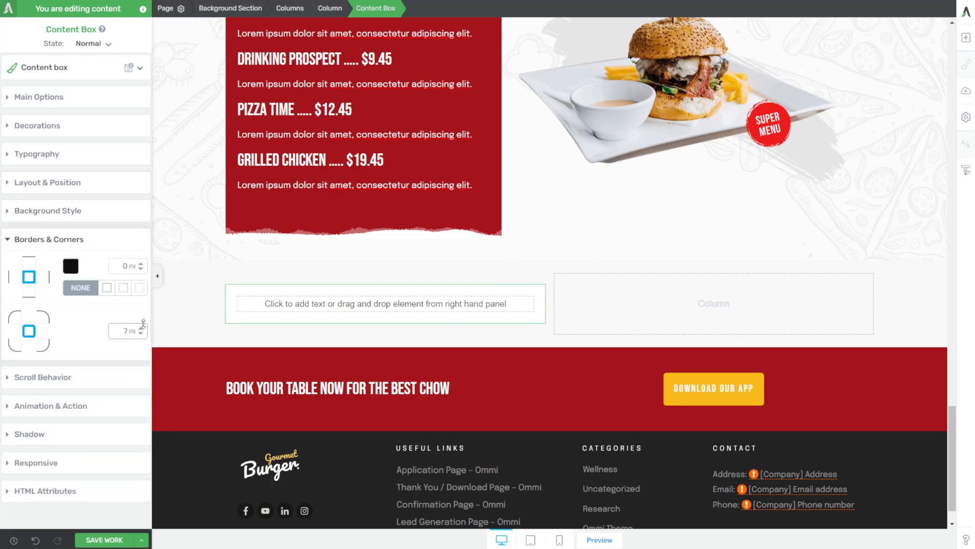
{"action": "left_click", "coordinate": [163, 333]}
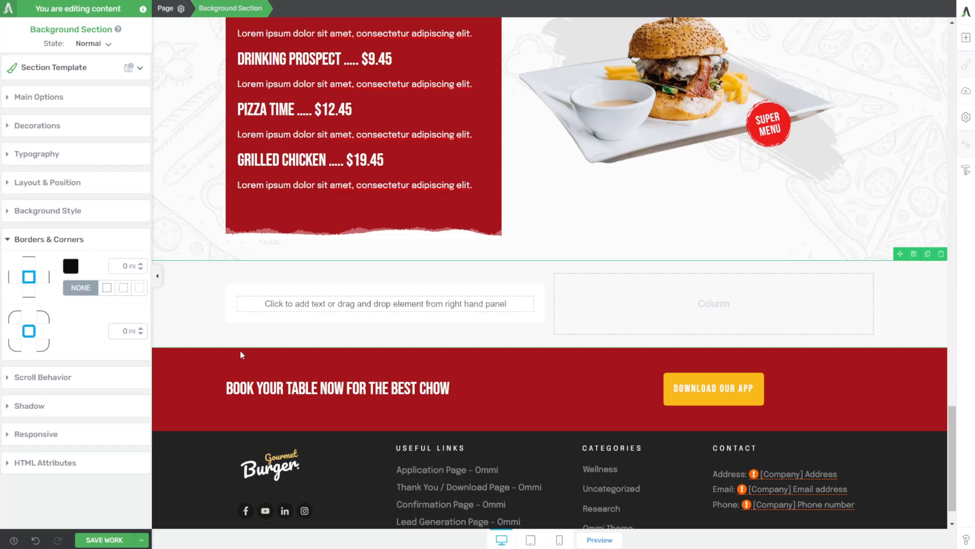
{"action": "left_click", "coordinate": [228, 314]}
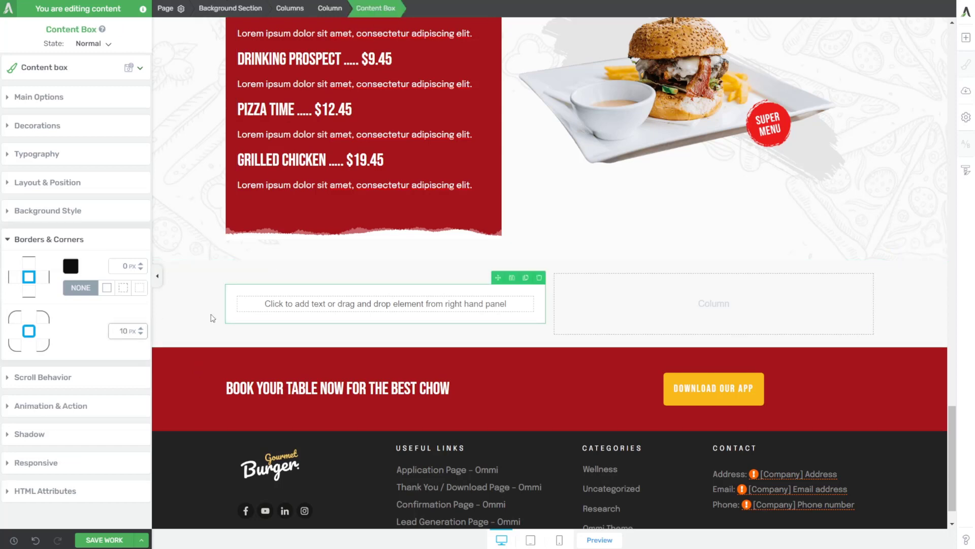
{"action": "left_click", "coordinate": [209, 316]}
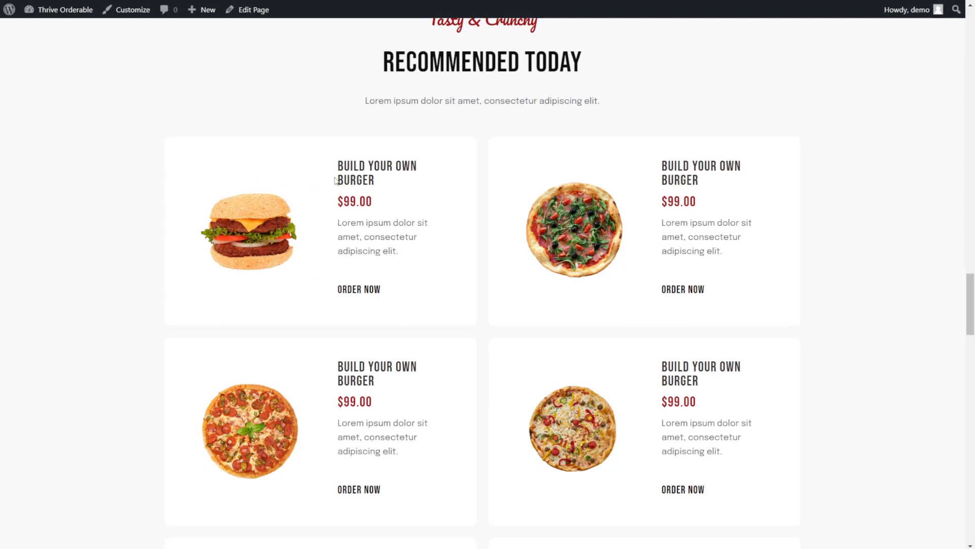
Copy the first Build Your Own Burger card's text from the reference page and insert a 1/2–1/2 columns layout in the white content box.
{"action": "left_click_drag", "start_coordinate": [338, 162], "coordinate": [405, 253]}
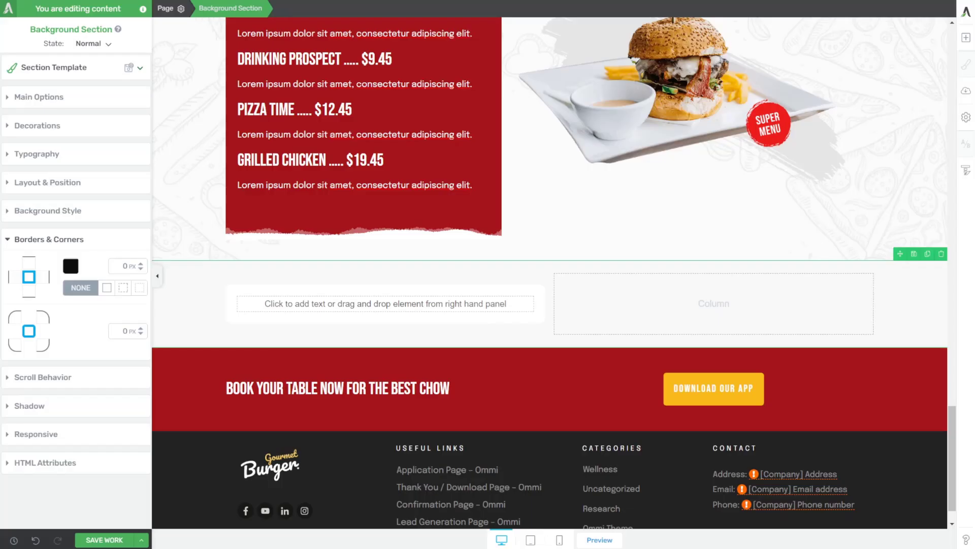
{"action": "left_click", "coordinate": [966, 38]}
{"action": "left_click_drag", "start_coordinate": [923, 175], "coordinate": [386, 304]}
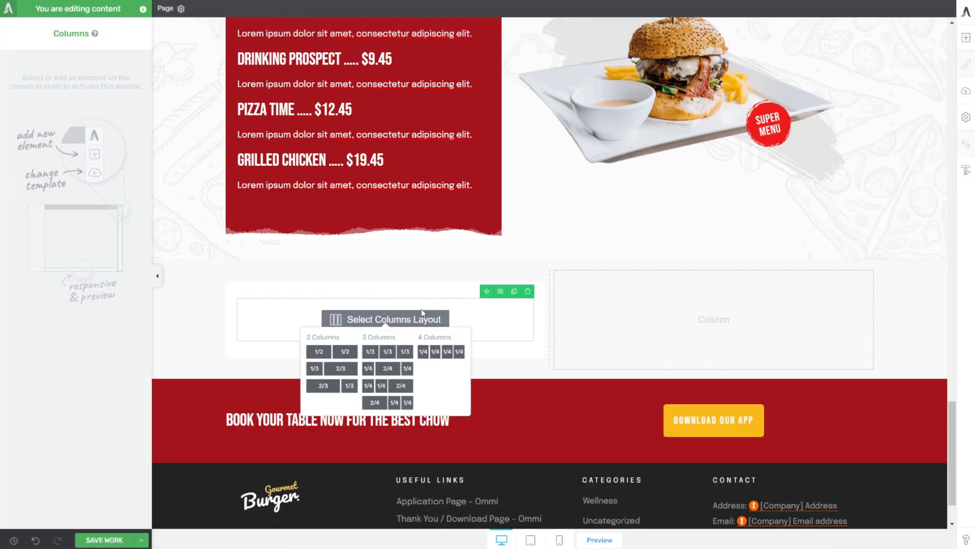
{"action": "left_click", "coordinate": [349, 352]}
Add a text element to the card's second inner column containing the copied Build Your Own Burger title, $99.00 price and lorem ipsum description.
{"action": "left_click", "coordinate": [460, 327]}
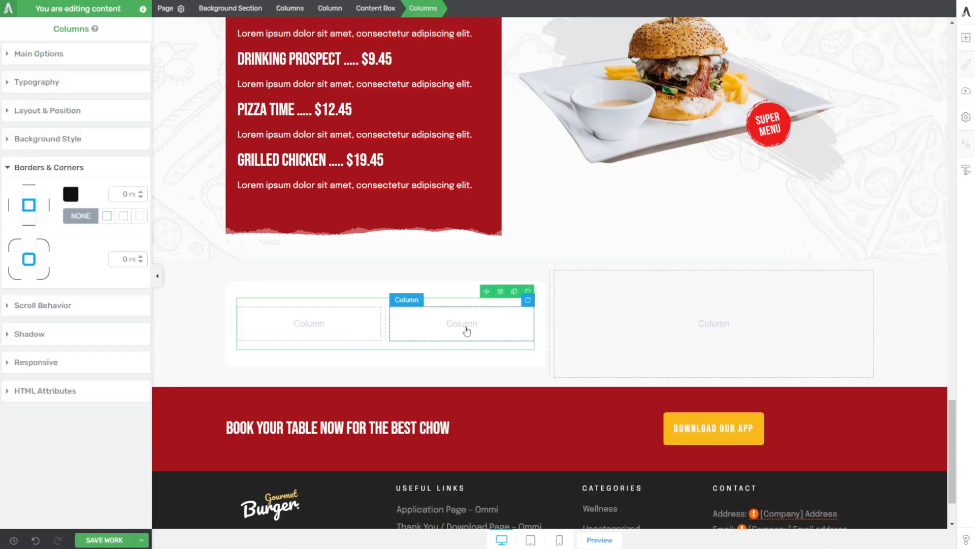
{"action": "left_click", "coordinate": [966, 38]}
{"action": "left_click_drag", "start_coordinate": [844, 147], "coordinate": [468, 313]}
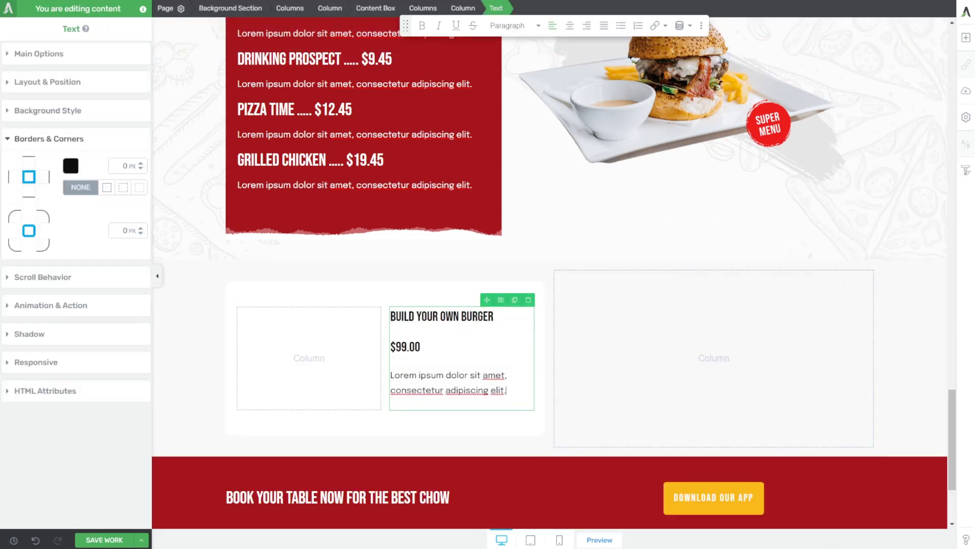
Add an image element to the card's first inner column using the pizza picture product_6.jpg from the media library.
{"action": "left_click", "coordinate": [966, 37]}
{"action": "left_click_drag", "start_coordinate": [928, 113], "coordinate": [307, 338]}
{"action": "left_click", "coordinate": [307, 338]}
{"action": "scroll", "coordinate": [368, 272], "scroll_direction": "up", "scroll_amount": 3}
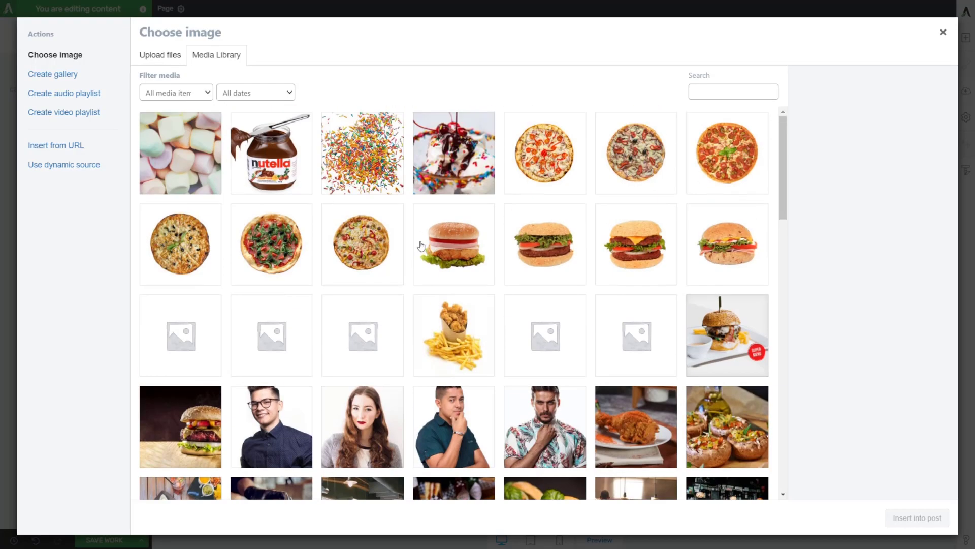
{"action": "left_click", "coordinate": [574, 164]}
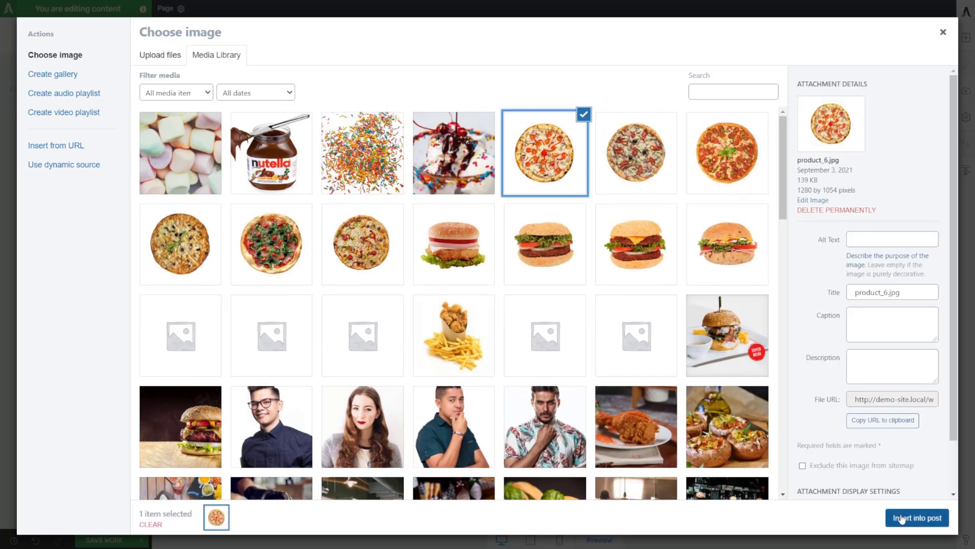
{"action": "left_click", "coordinate": [914, 517]}
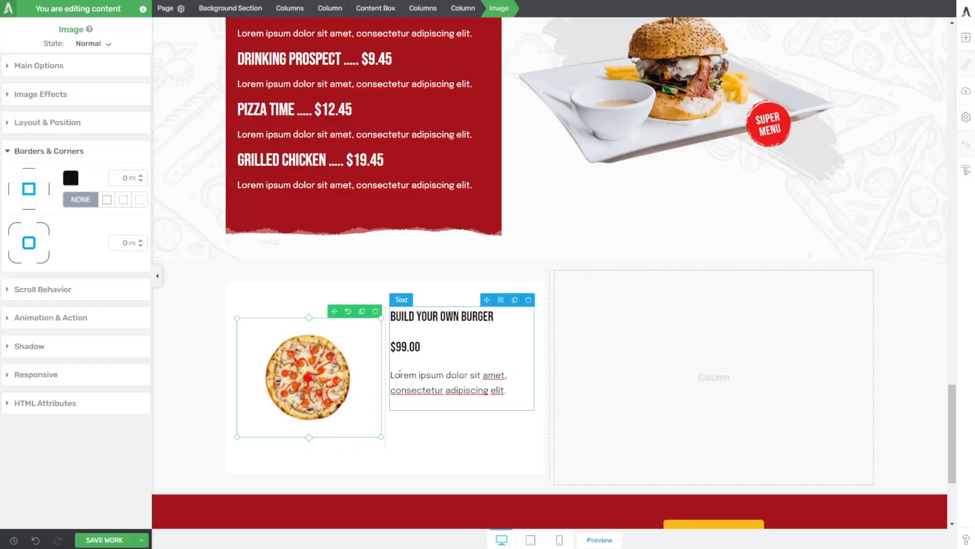
Centre the content of the card's inner columns vertically.
{"action": "left_click", "coordinate": [422, 8]}
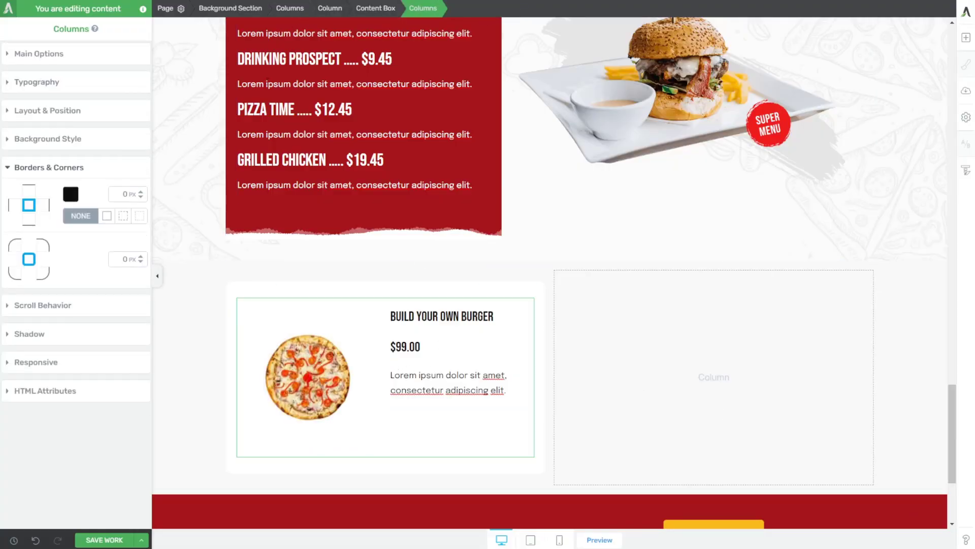
{"action": "left_click", "coordinate": [50, 80]}
{"action": "left_click", "coordinate": [40, 53]}
{"action": "left_click", "coordinate": [110, 146]}
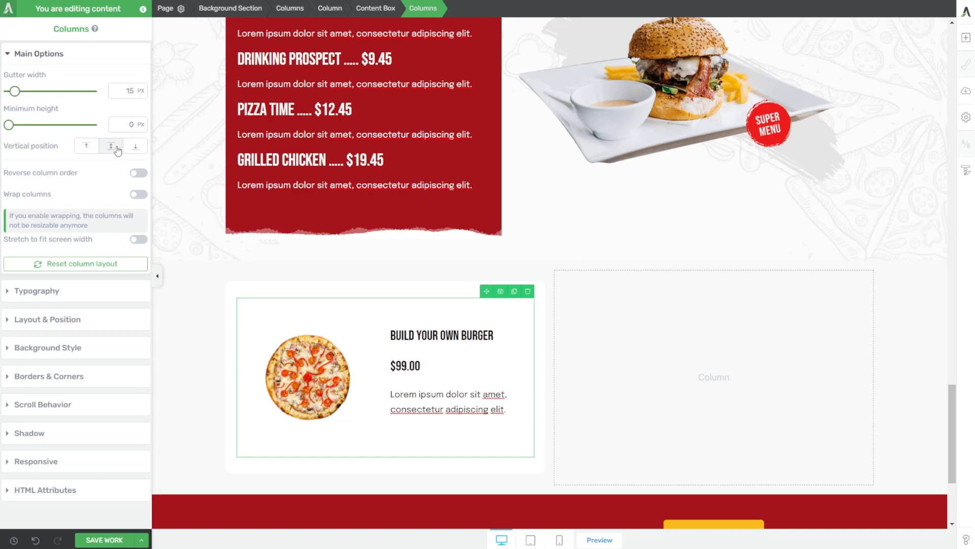
Set the top and bottom padding and the top and bottom margins of the card's inner columns to 0.
{"action": "left_click", "coordinate": [52, 325]}
{"action": "type", "text": "0"}
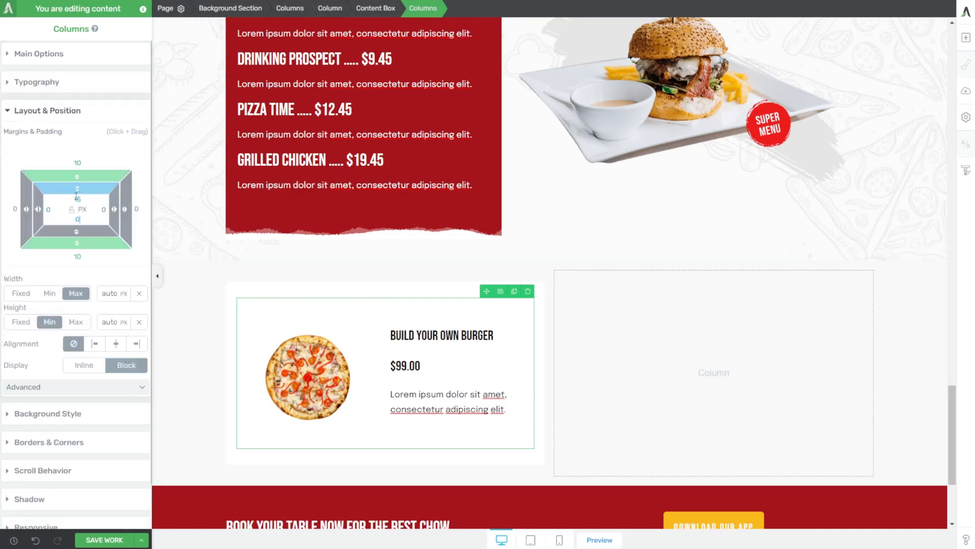
{"action": "type", "text": "0"}
{"action": "left_click", "coordinate": [78, 163]}
{"action": "type", "text": "0"}
{"action": "left_click", "coordinate": [77, 257]}
{"action": "type", "text": "0"}
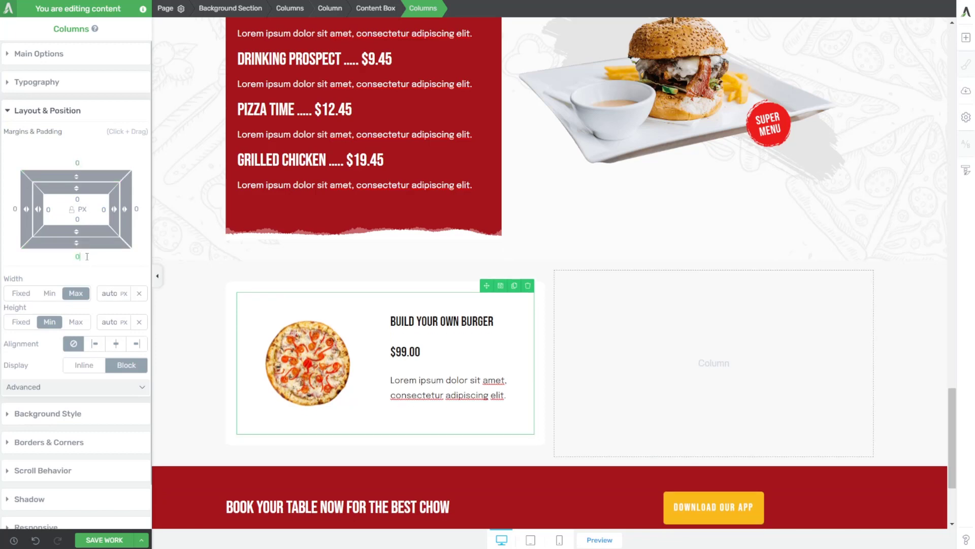
Set the pizza image's top and bottom margins to 0.
{"action": "left_click", "coordinate": [355, 327]}
{"action": "left_click", "coordinate": [78, 175]}
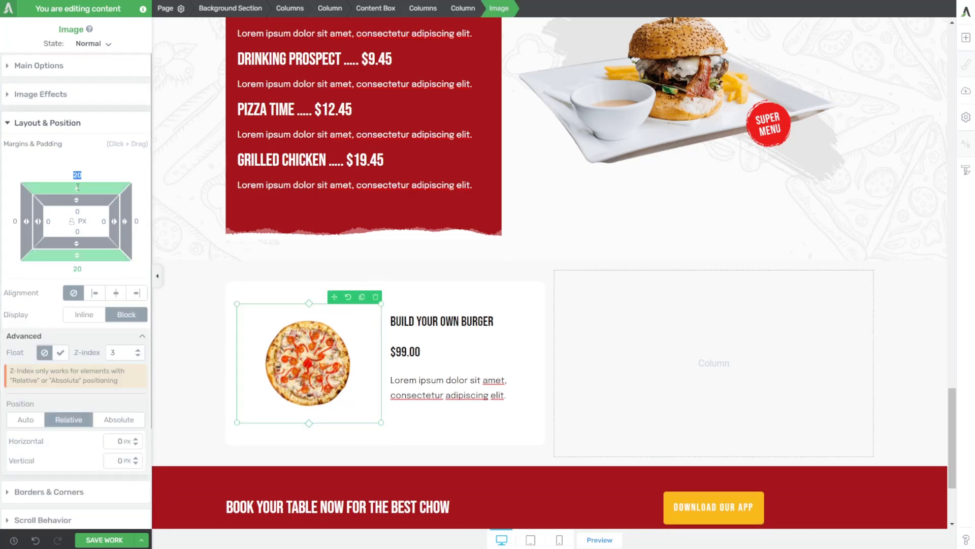
{"action": "type", "text": "0"}
{"action": "left_click", "coordinate": [81, 268]}
{"action": "type", "text": "0"}
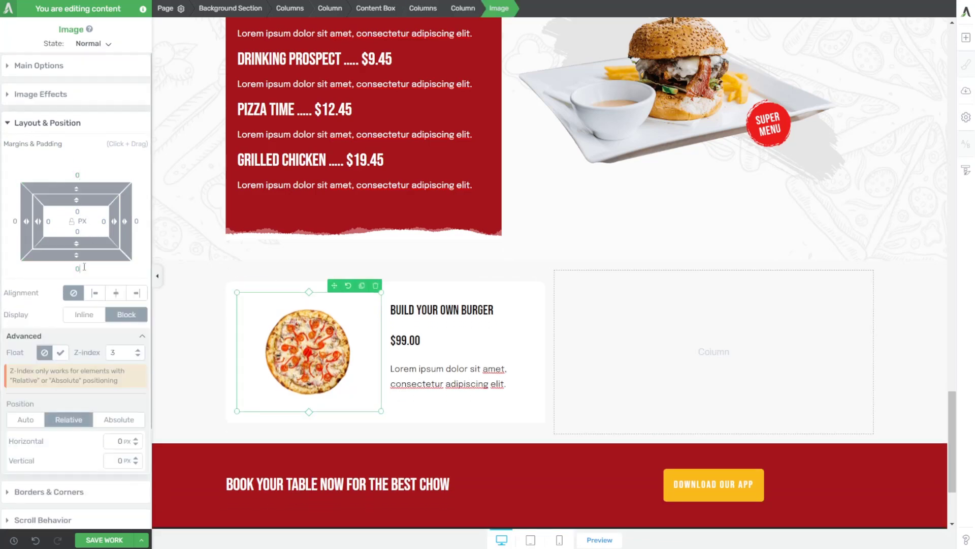
{"action": "left_click", "coordinate": [445, 268]}
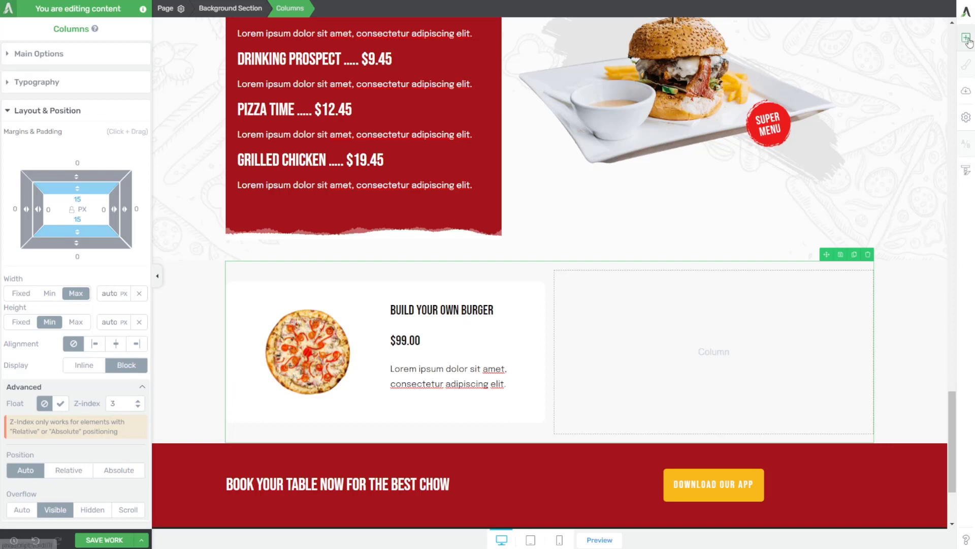
Add a button element below the product description in the card's second inner column.
{"action": "left_click", "coordinate": [965, 37]}
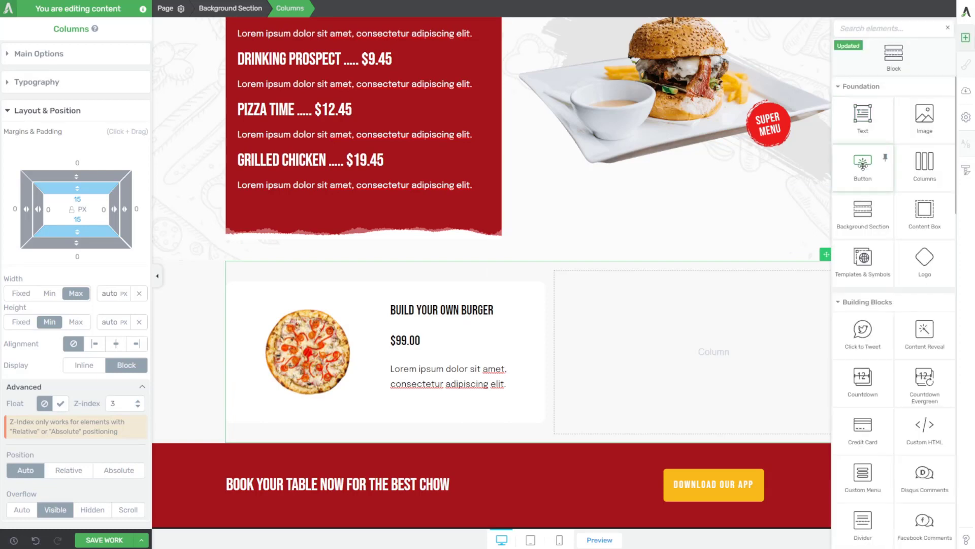
{"action": "mouse_move", "coordinate": [863, 161]}
{"action": "left_mouse_down"}
{"action": "mouse_move", "coordinate": [505, 339]}
{"action": "mouse_move", "coordinate": [449, 388]}
{"action": "mouse_move", "coordinate": [452, 400]}
{"action": "left_mouse_up"}
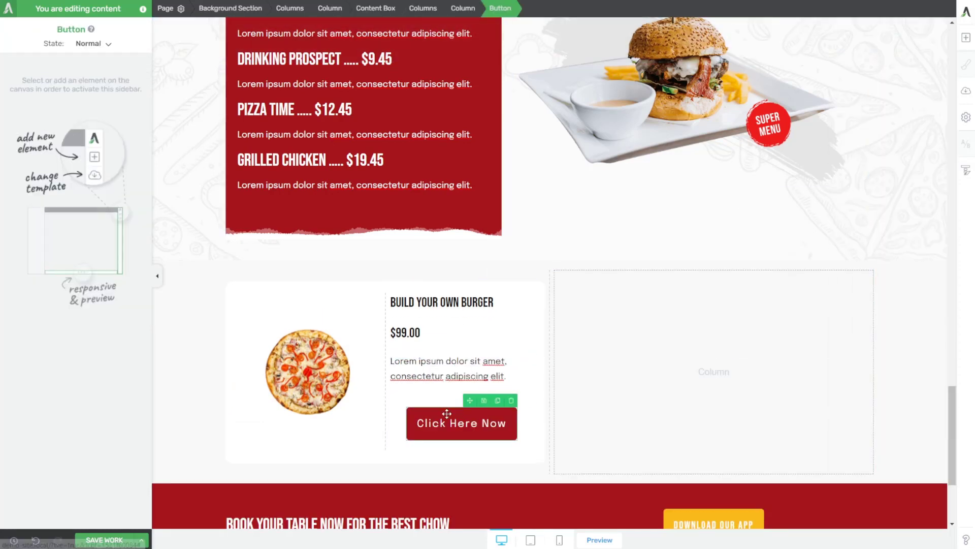
{"action": "left_click", "coordinate": [440, 424]}
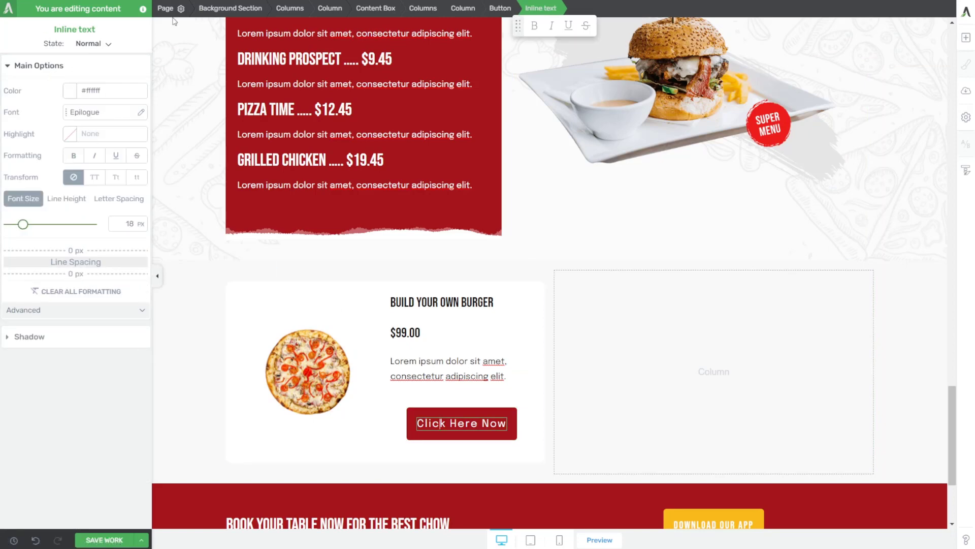
Set the card button's top and bottom margins to 0.
{"action": "left_click", "coordinate": [500, 8]}
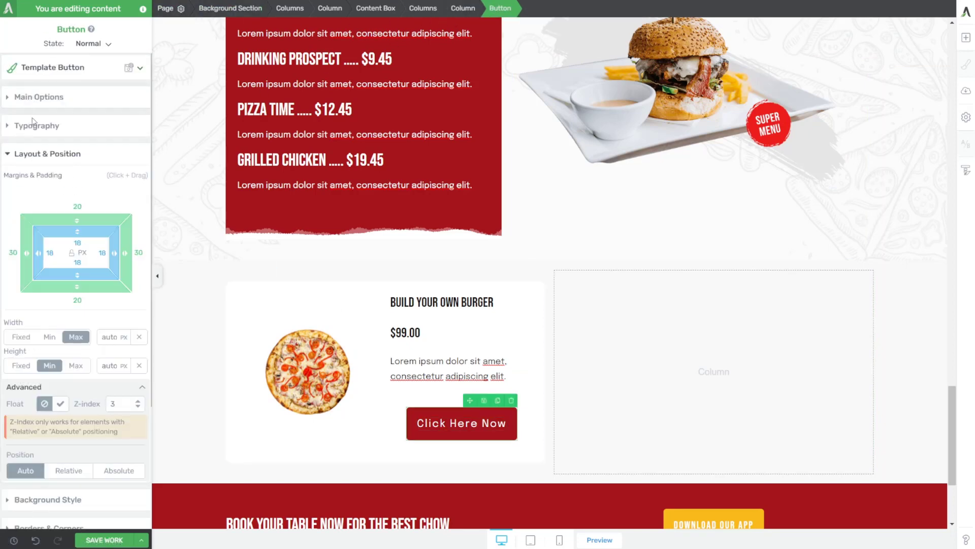
{"action": "type", "text": "0"}
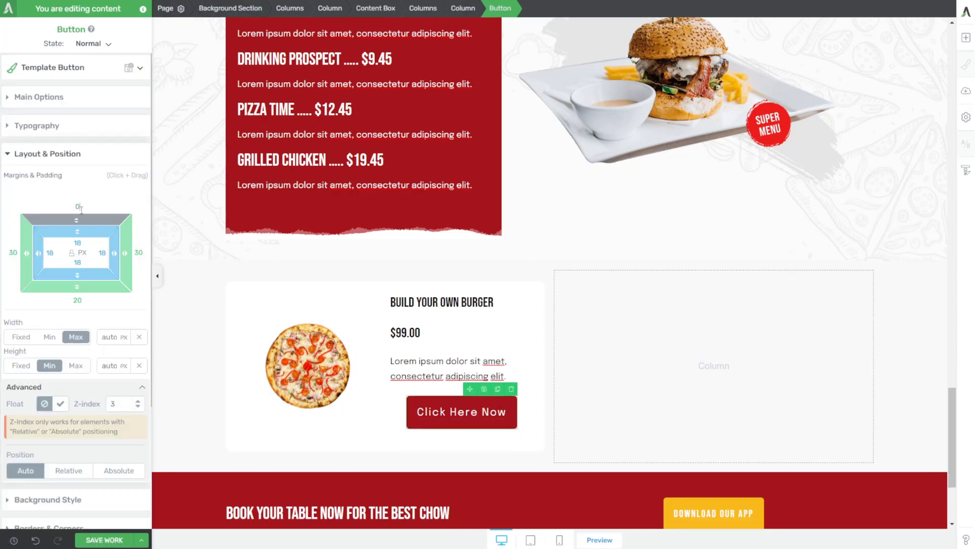
{"action": "left_click", "coordinate": [77, 300]}
{"action": "type", "text": "0"}
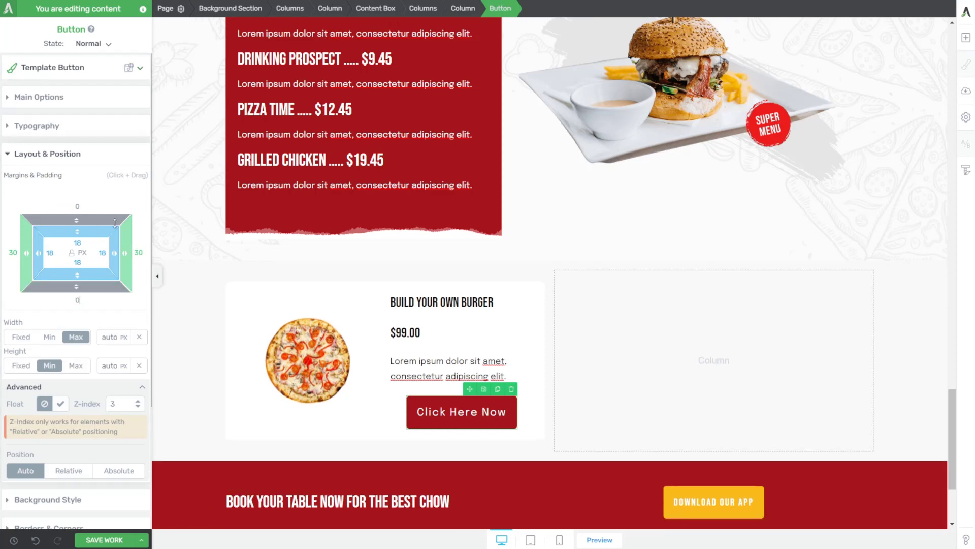
Align the card button to the left and set its size to S.
{"action": "left_click", "coordinate": [37, 96]}
{"action": "left_click", "coordinate": [25, 223]}
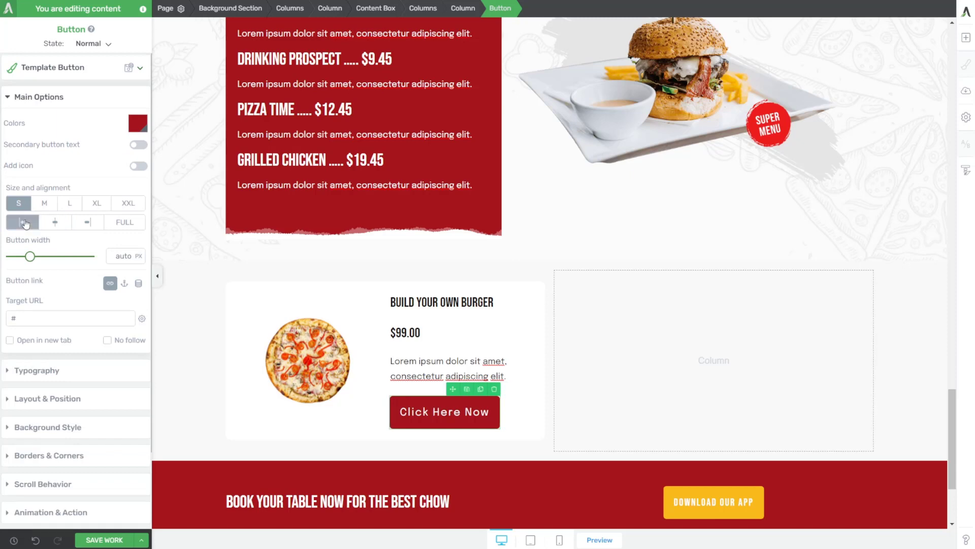
{"action": "left_click", "coordinate": [19, 203]}
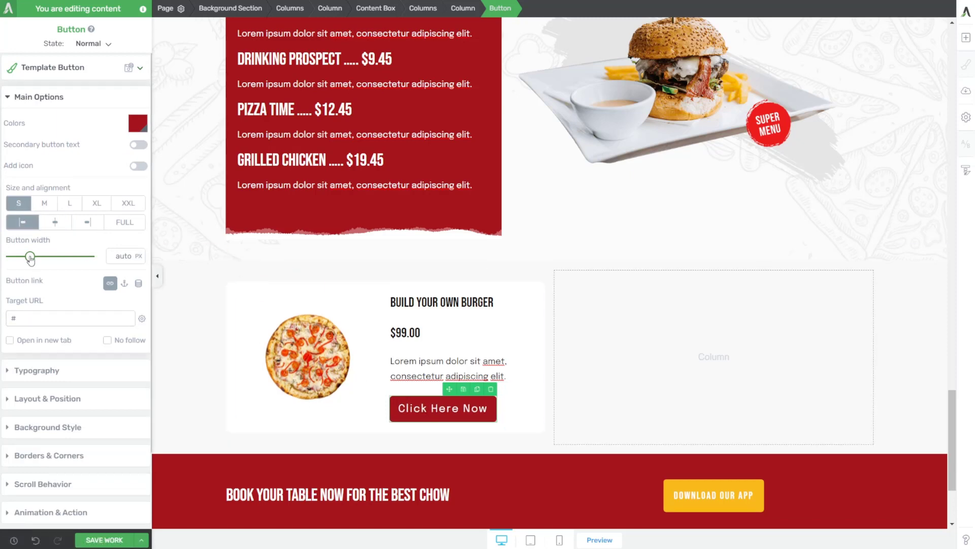
Set the card button label's font size to 15 px and change its text to "Order Now".
{"action": "left_click", "coordinate": [39, 371]}
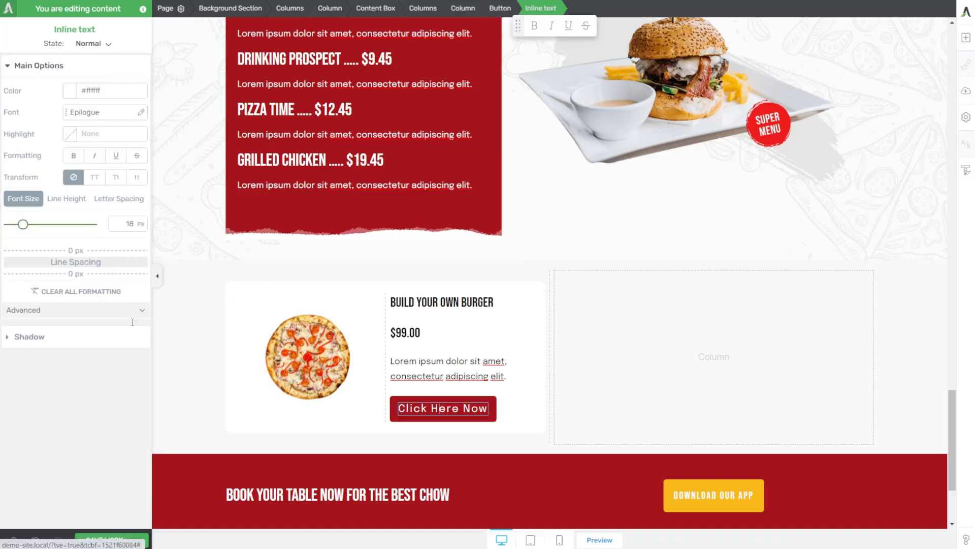
{"action": "double_click", "coordinate": [129, 224]}
{"action": "type", "text": "15"}
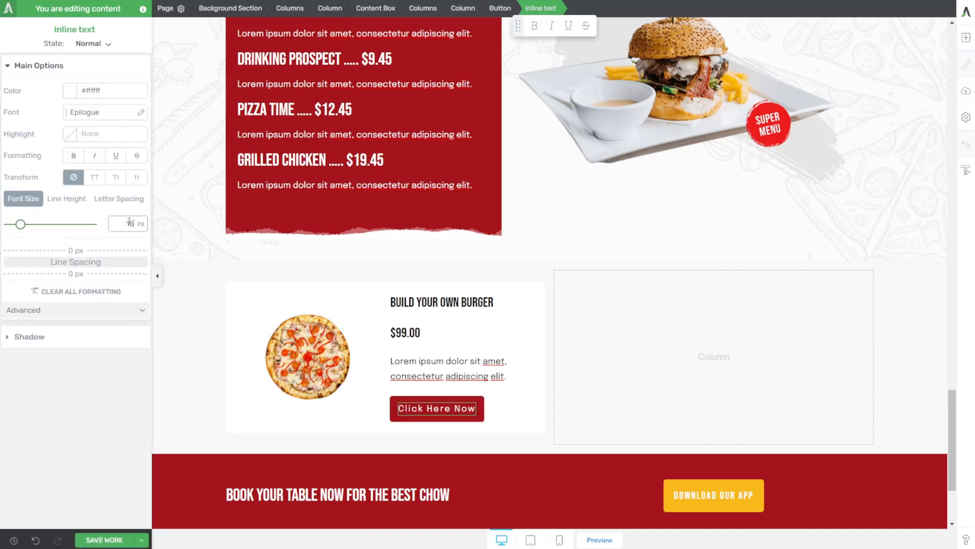
{"action": "type", "text": "Order Now"}
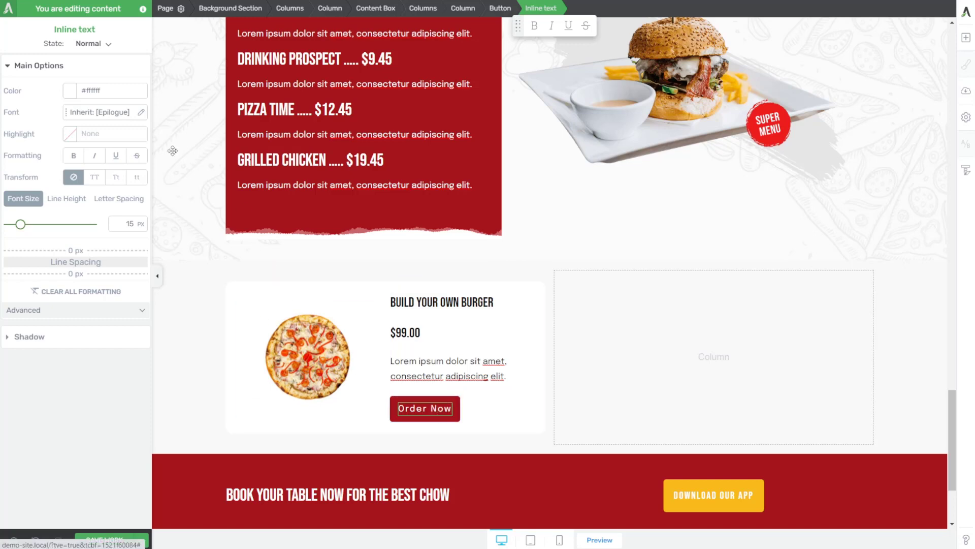
Change the Order Now label's font to the Google font Bebas Neue and set its size to 18 px.
{"action": "left_click", "coordinate": [141, 112]}
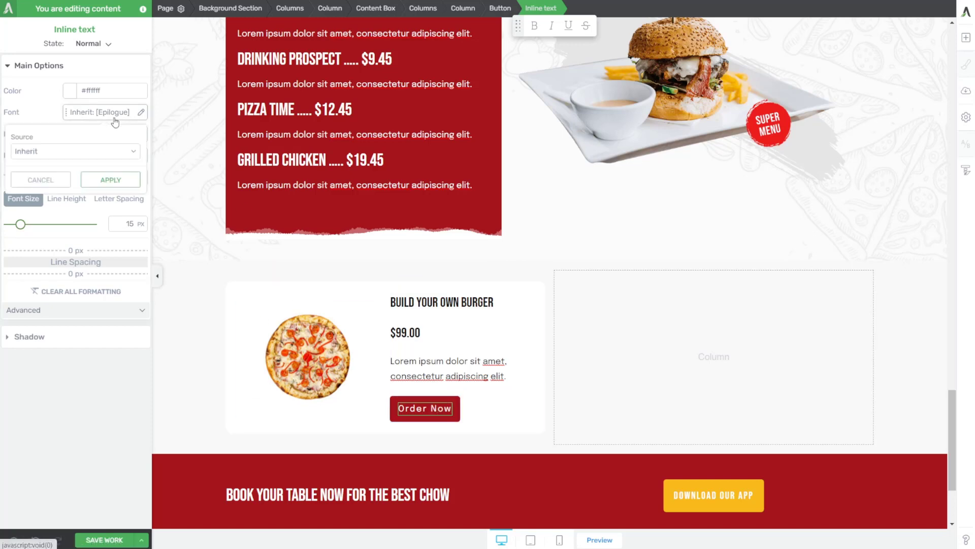
{"action": "left_click", "coordinate": [76, 151]}
{"action": "left_click", "coordinate": [72, 163]}
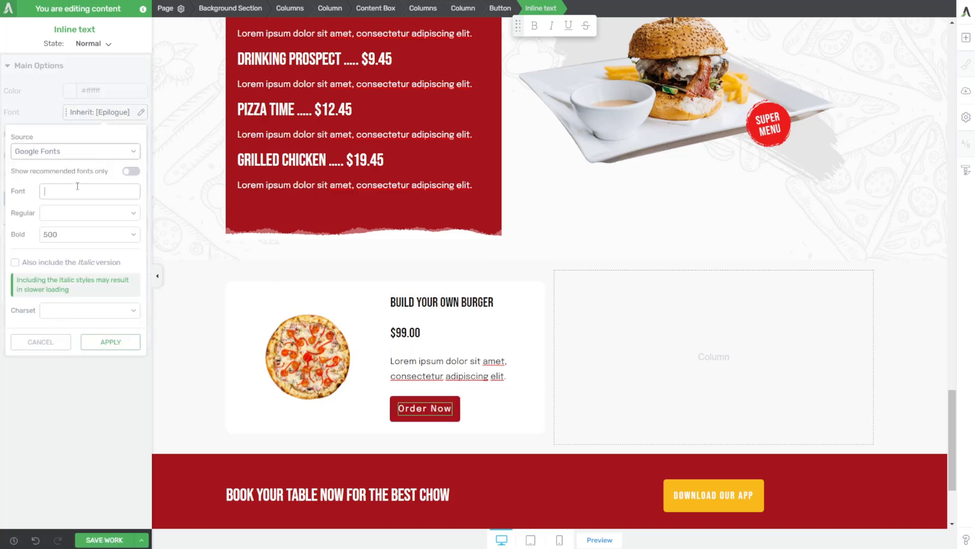
{"action": "type", "text": "beb"}
{"action": "left_click", "coordinate": [68, 209]}
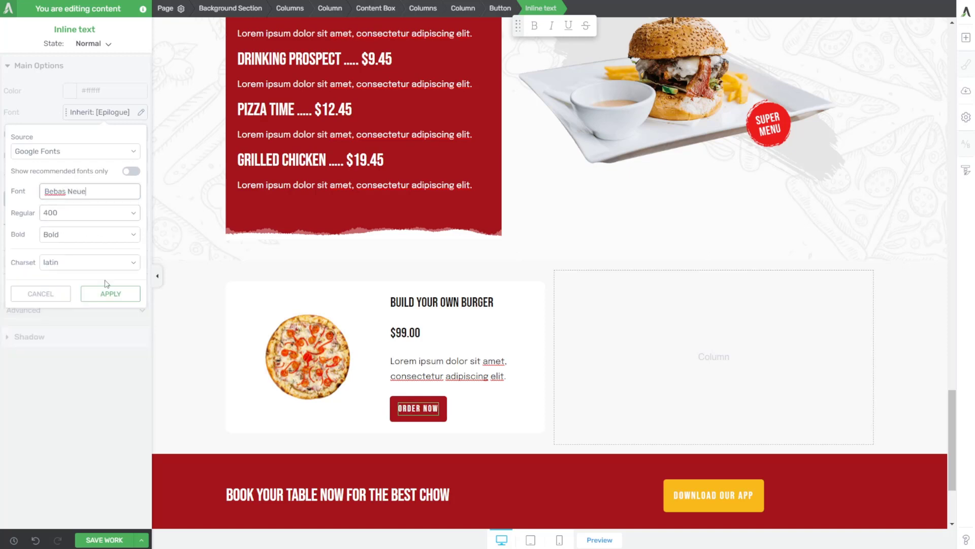
{"action": "left_click", "coordinate": [110, 293]}
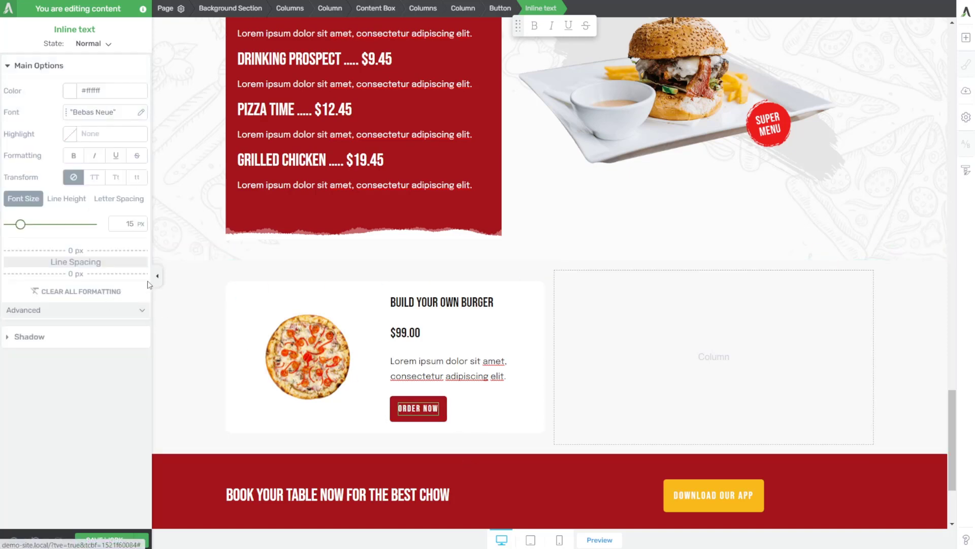
{"action": "double_click", "coordinate": [130, 224]}
{"action": "type", "text": "18"}
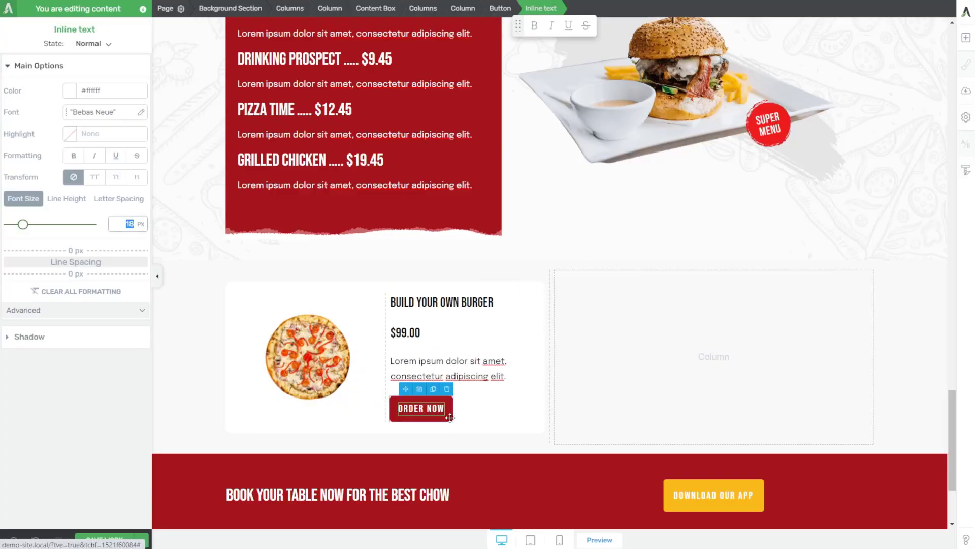
Unlink the Order Now button's colour from the theme and set it to white.
{"action": "left_click", "coordinate": [447, 414]}
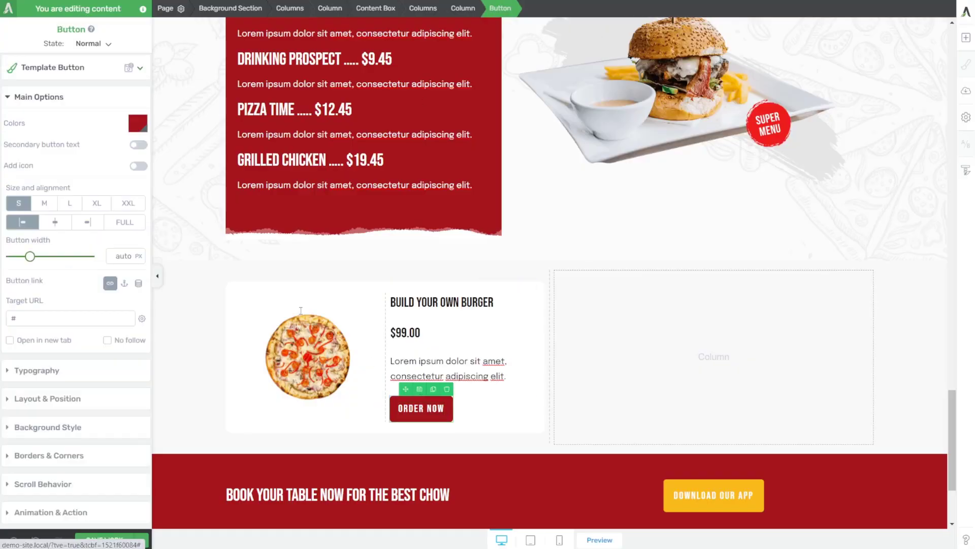
{"action": "left_click", "coordinate": [137, 123]}
{"action": "left_click", "coordinate": [83, 203]}
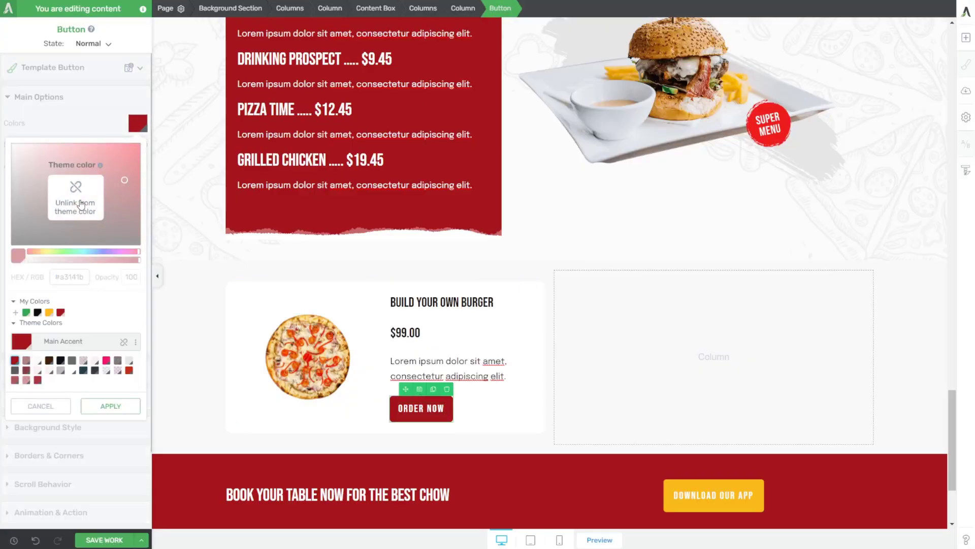
{"action": "left_click_drag", "start_coordinate": [83, 204], "coordinate": [12, 145]}
{"action": "left_click", "coordinate": [122, 377]}
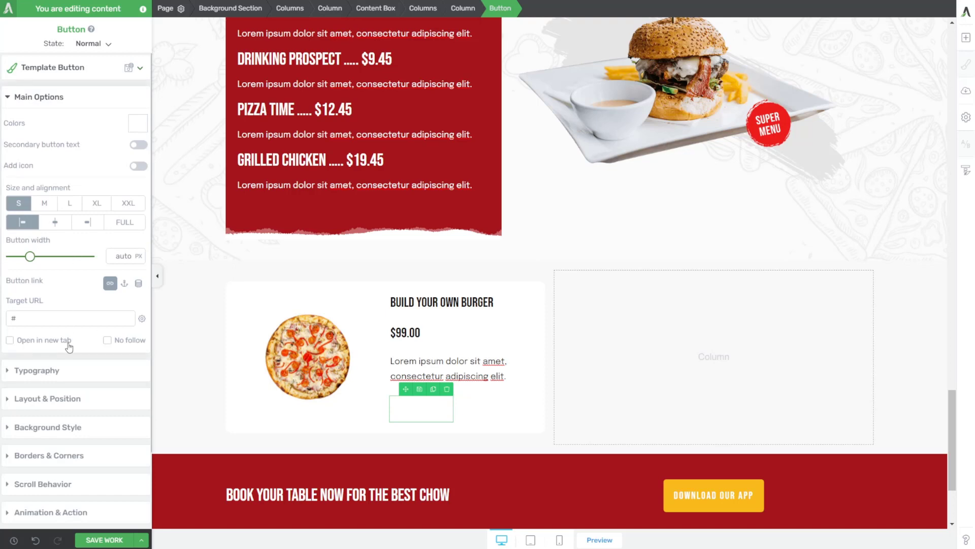
Set the Order Now button's text colour to the saved Cod Gray (#0e0e0e).
{"action": "left_click", "coordinate": [57, 376]}
{"action": "left_click", "coordinate": [70, 172]}
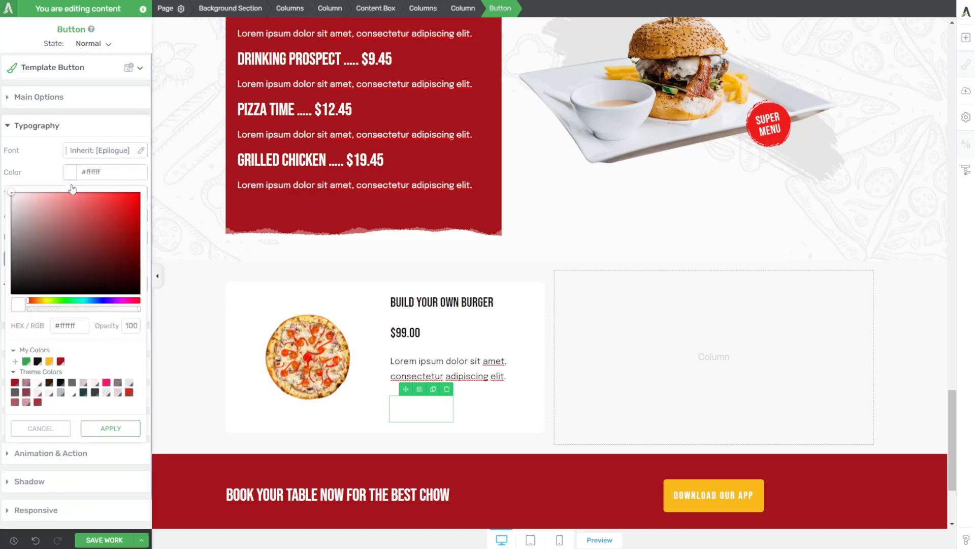
{"action": "left_click", "coordinate": [37, 361]}
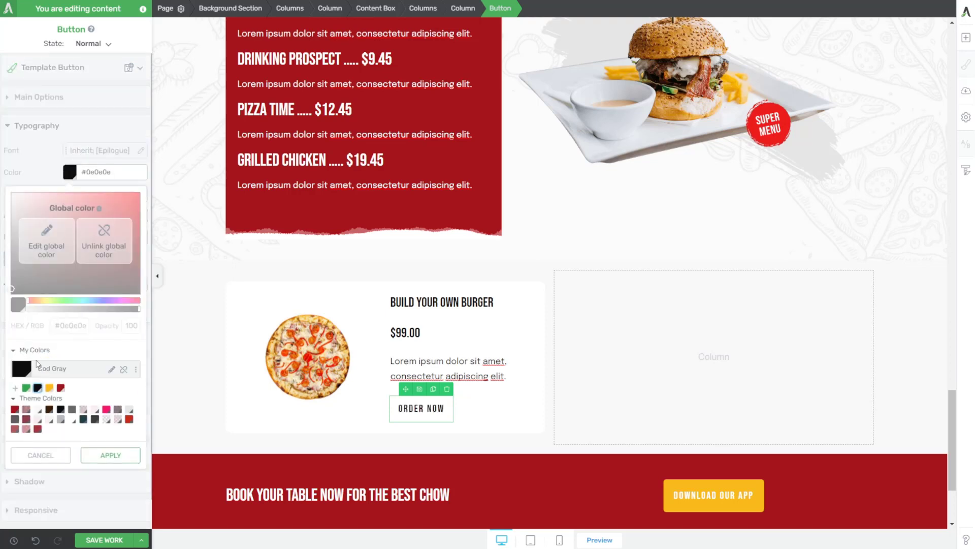
{"action": "left_click", "coordinate": [110, 454]}
For the Order Now button's hover state, set the text colour to #f8f8f8 and keep it among the saved colours.
{"action": "left_click", "coordinate": [96, 43]}
{"action": "left_click", "coordinate": [91, 75]}
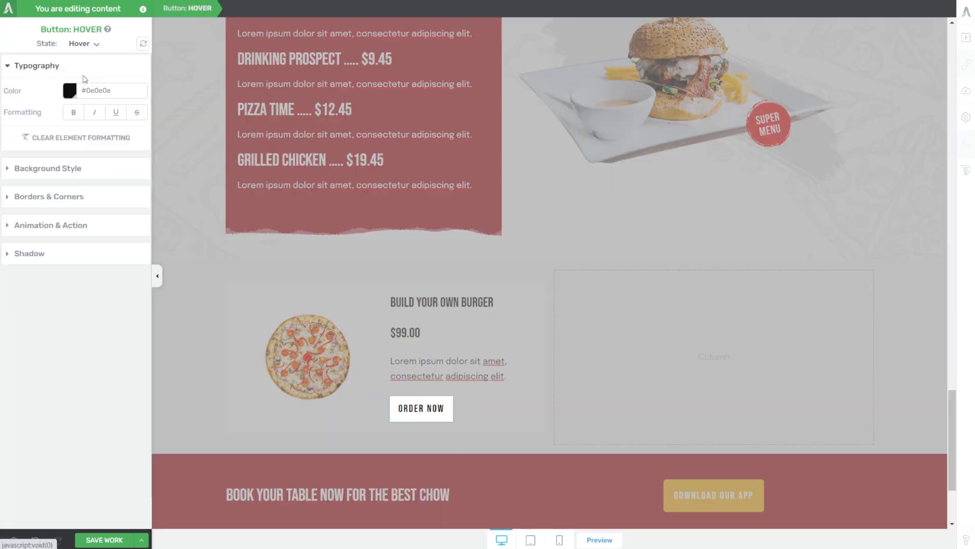
{"action": "left_click", "coordinate": [70, 90]}
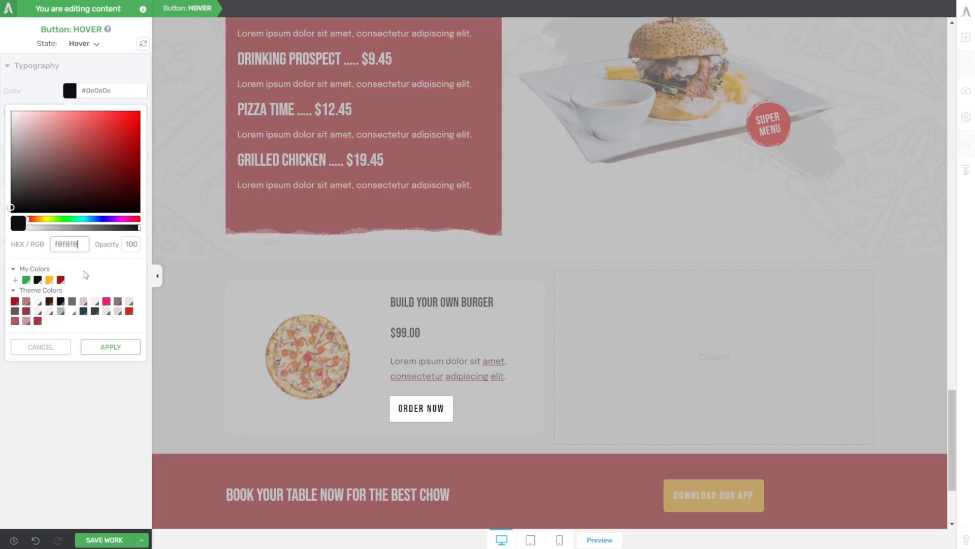
{"action": "key", "text": "Return"}
{"action": "left_click", "coordinate": [120, 379]}
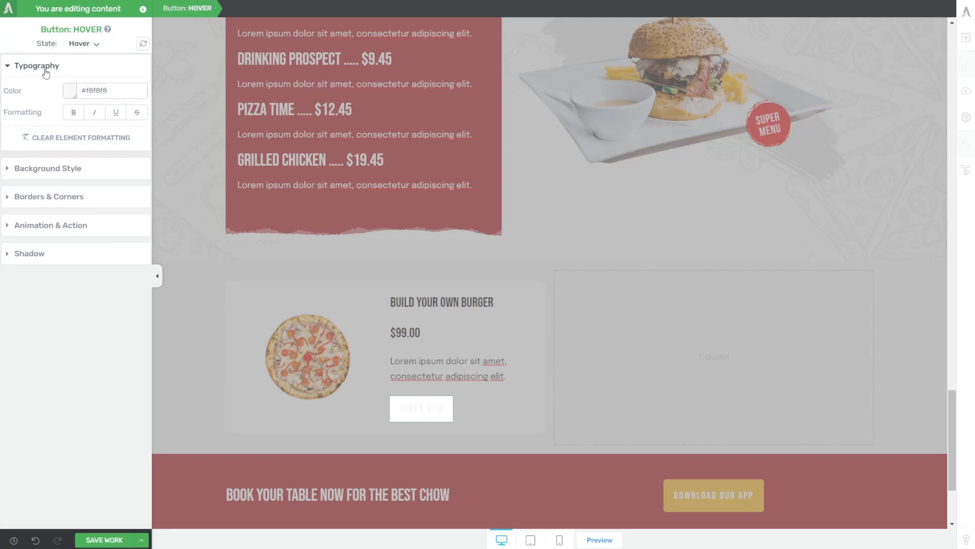
Change the button's hover text colour to the saved Cod Gray (#0e0e0e).
{"action": "left_click", "coordinate": [70, 92]}
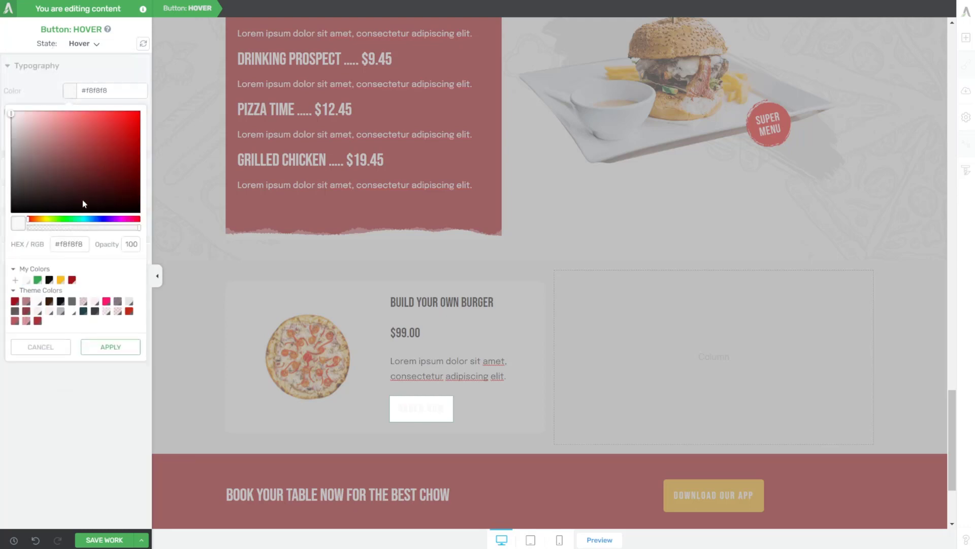
{"action": "left_click", "coordinate": [49, 280]}
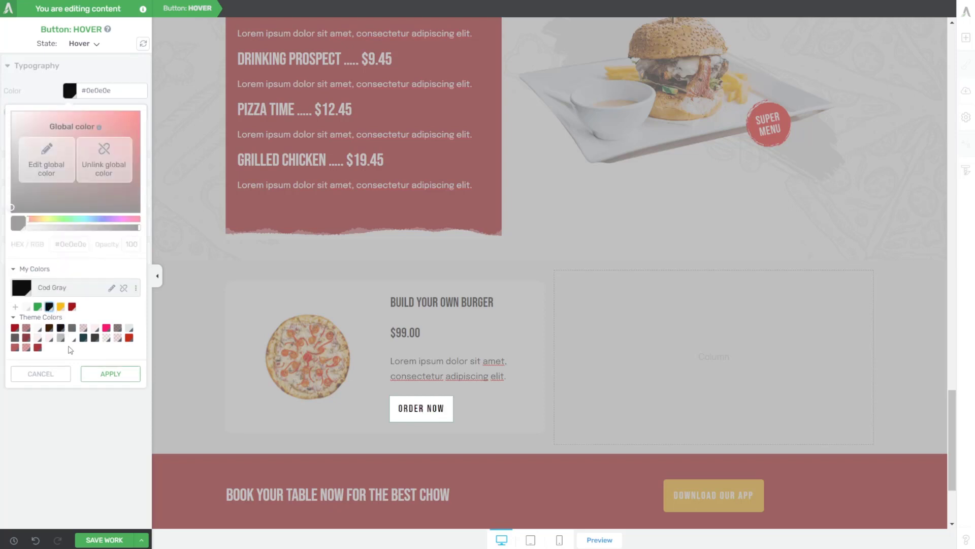
{"action": "left_click", "coordinate": [100, 375]}
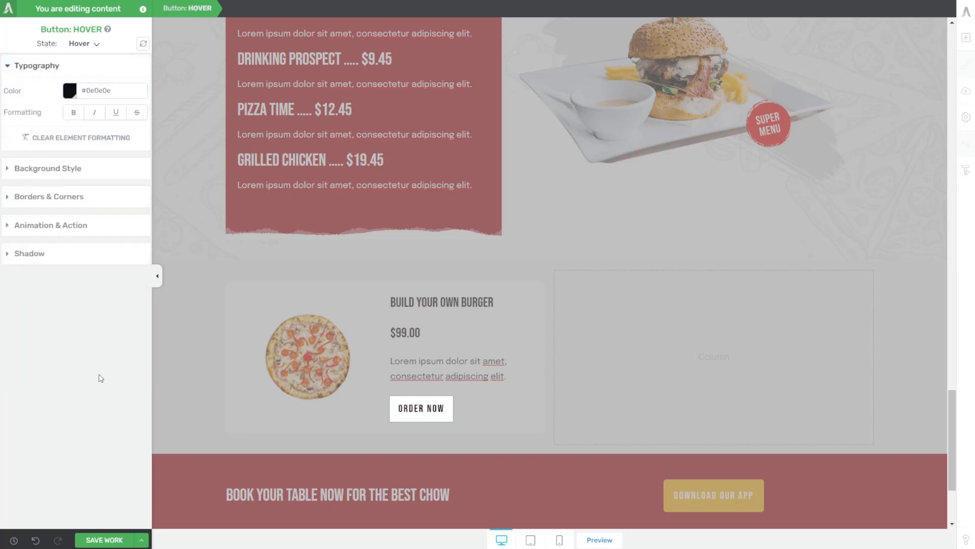
Set the button's hover background to the saved #f8f8f8 colour and return to the Normal state.
{"action": "left_click", "coordinate": [45, 168]}
{"action": "left_click", "coordinate": [11, 142]}
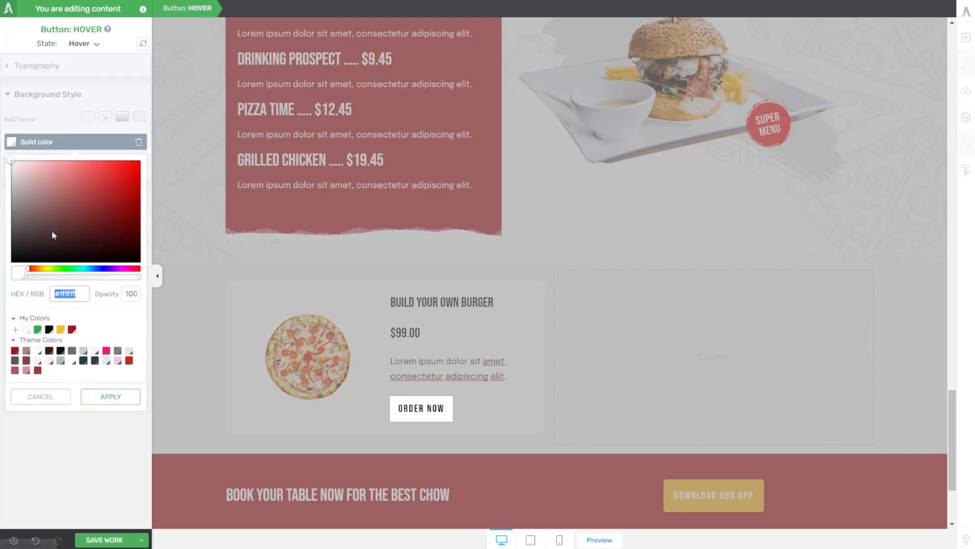
{"action": "left_click", "coordinate": [26, 332]}
{"action": "left_click", "coordinate": [90, 421]}
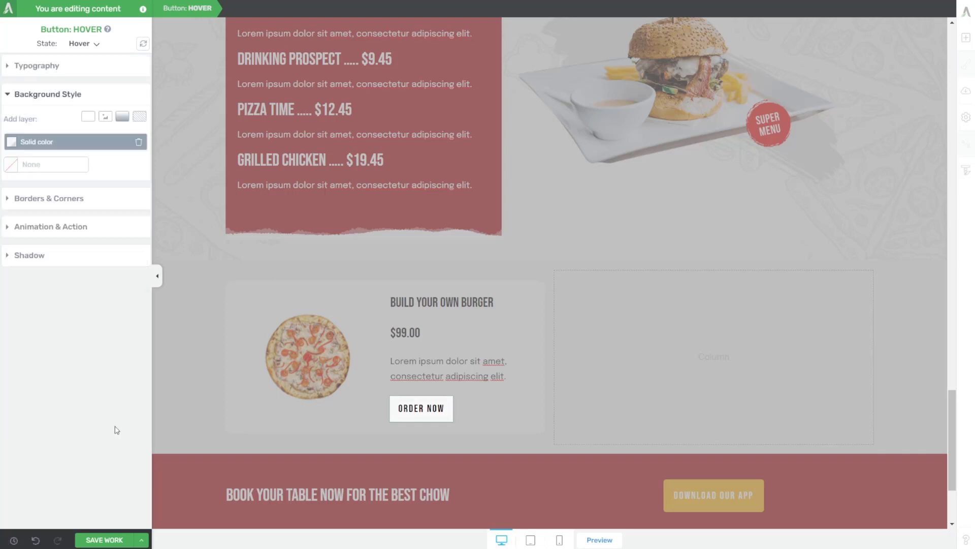
{"action": "left_click", "coordinate": [83, 44]}
{"action": "left_click", "coordinate": [69, 59]}
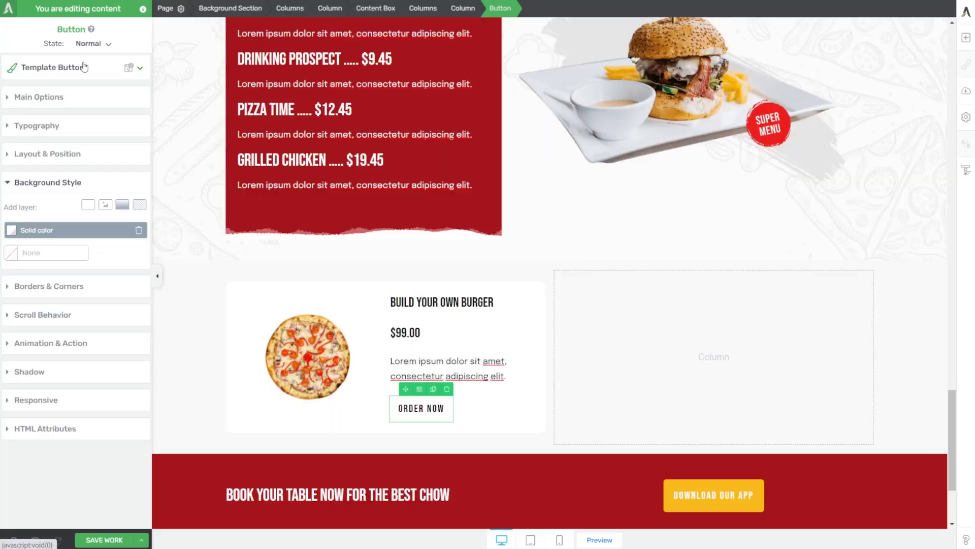
Duplicate the Build Your Own Burger card's content box and move the copy into the empty second column.
{"action": "left_click", "coordinate": [382, 440]}
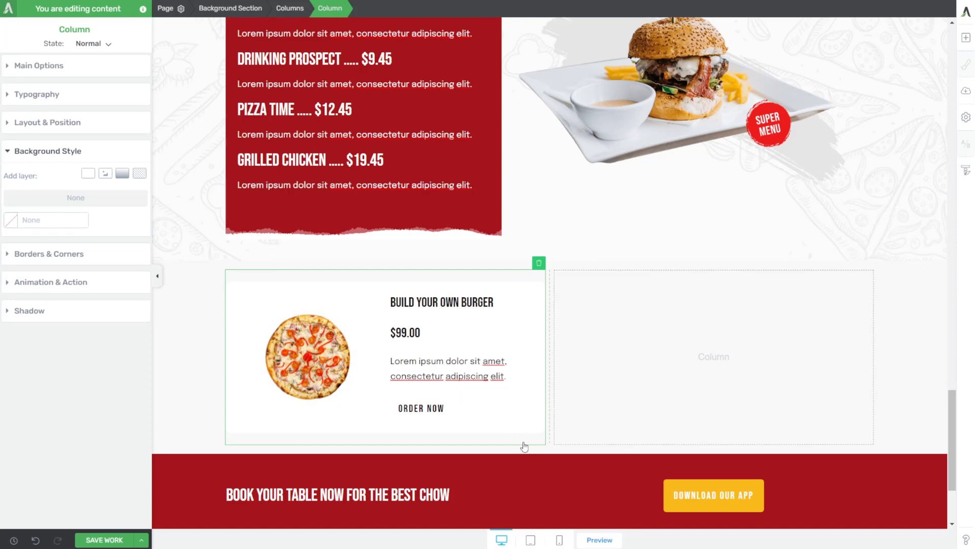
{"action": "left_click", "coordinate": [524, 424]}
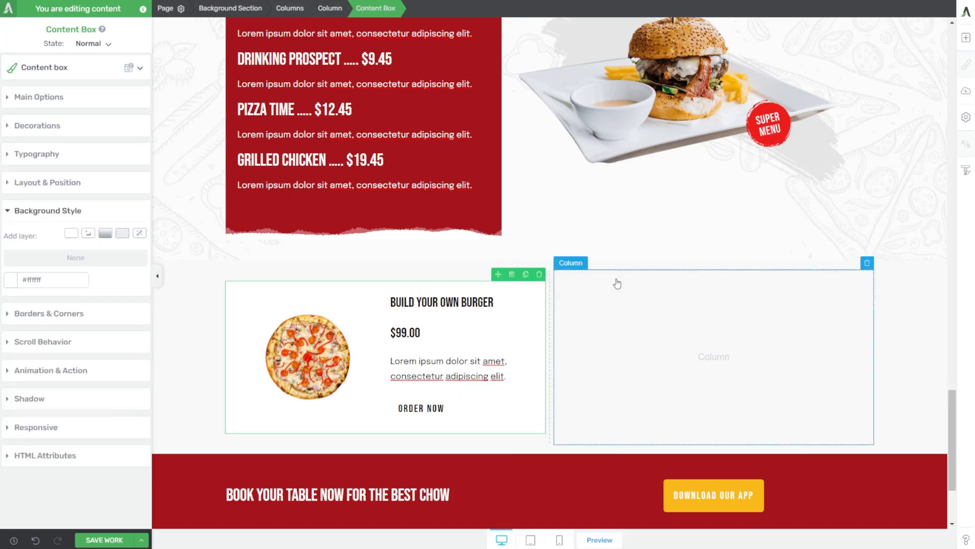
{"action": "left_click", "coordinate": [525, 275]}
{"action": "left_click_drag", "start_coordinate": [499, 274], "coordinate": [766, 275]}
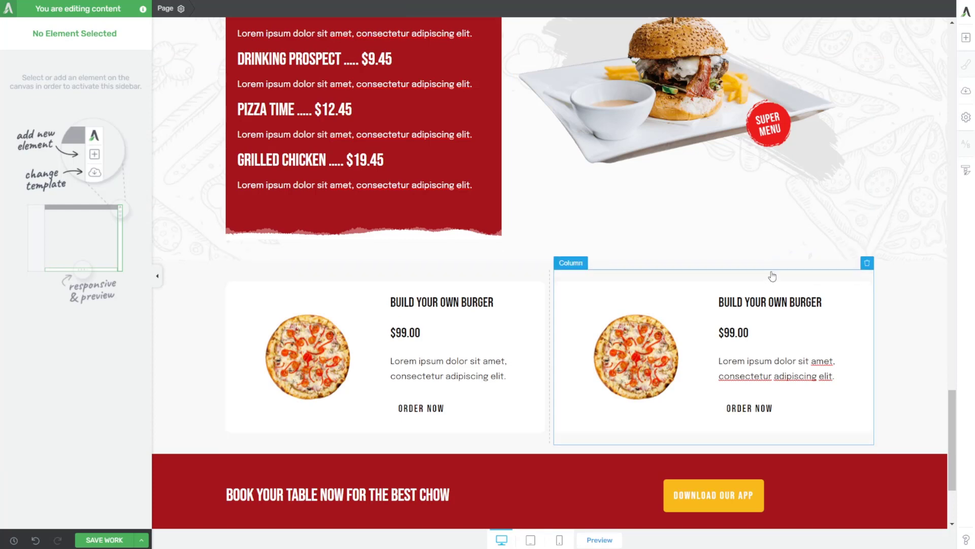
{"action": "left_click", "coordinate": [772, 266]}
{"action": "left_click", "coordinate": [854, 255]}
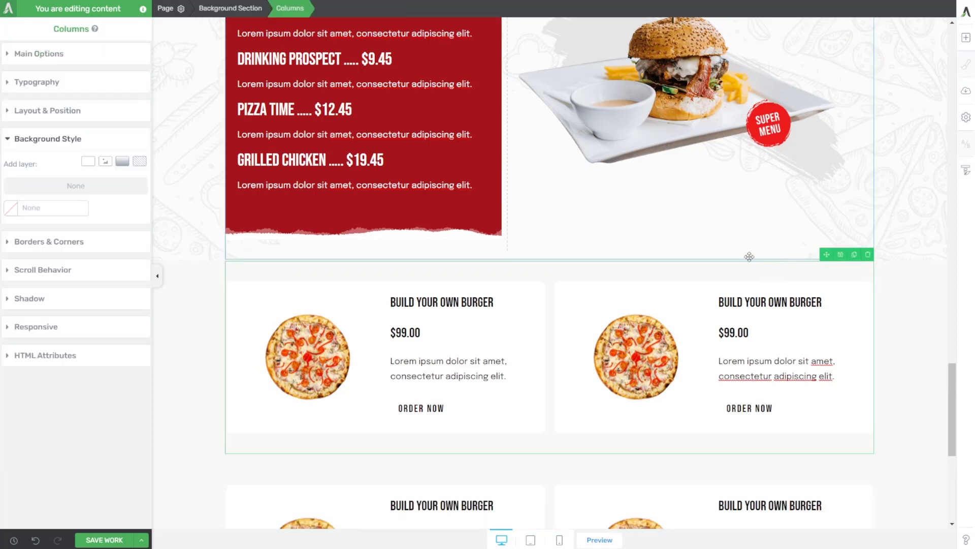
{"action": "scroll", "coordinate": [752, 311], "scroll_direction": "down", "scroll_amount": 2}
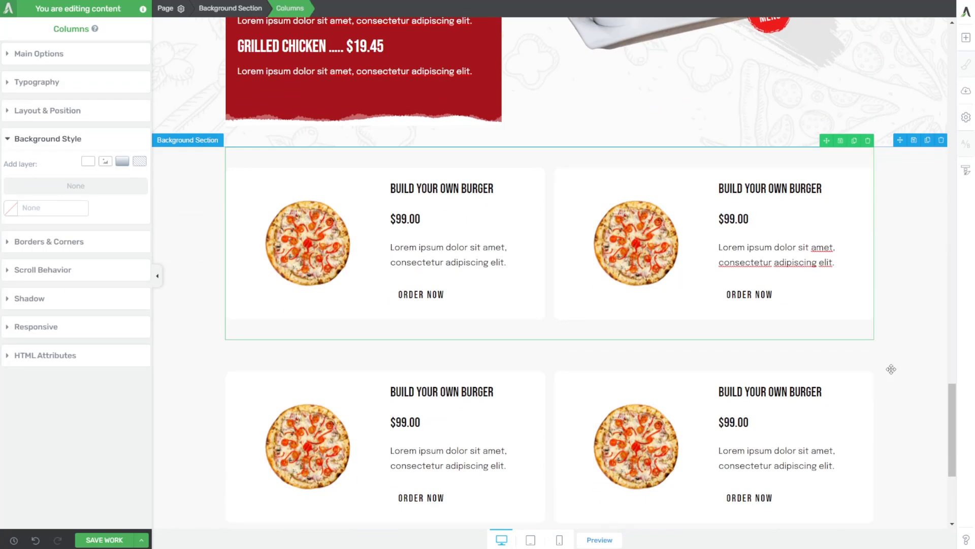
{"action": "left_click", "coordinate": [872, 346]}
{"action": "left_click", "coordinate": [868, 345]}
Set the top and bottom margins of both product cards' content boxes to 0.
{"action": "left_click", "coordinate": [836, 312]}
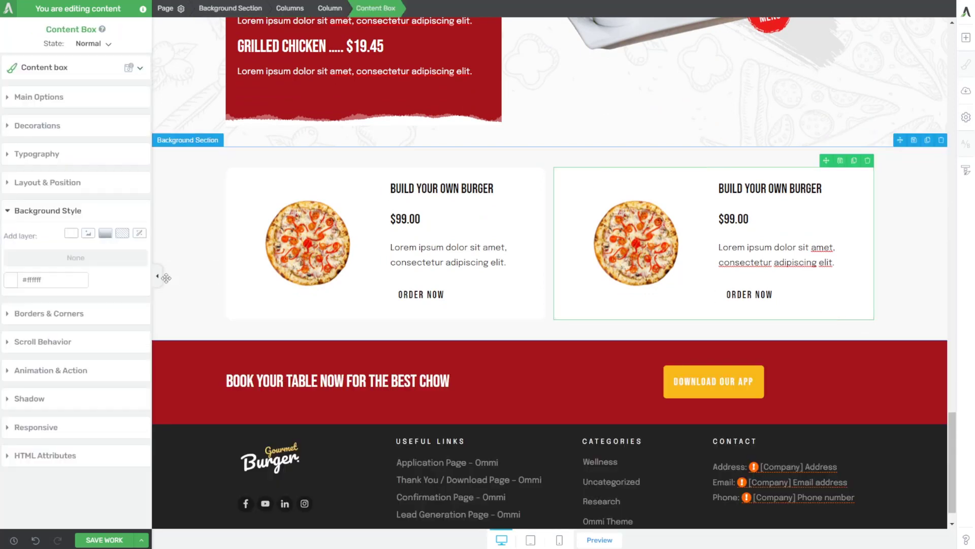
{"action": "left_click", "coordinate": [51, 183]}
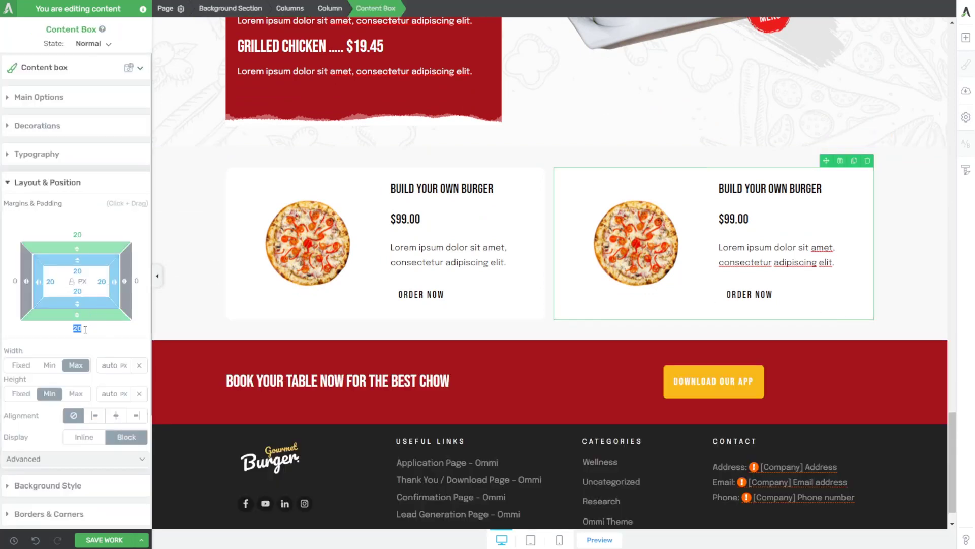
{"action": "type", "text": "0"}
{"action": "left_click", "coordinate": [238, 308]}
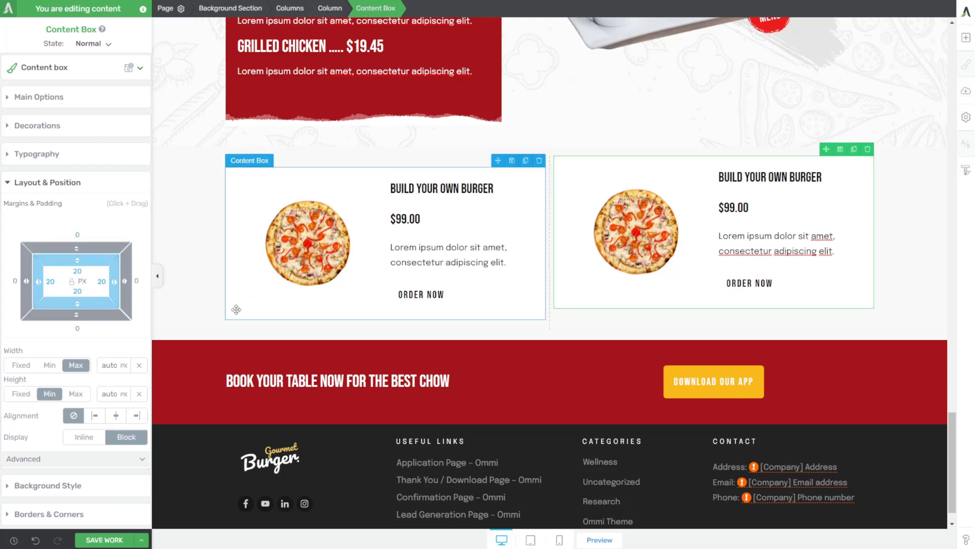
{"action": "type", "text": "0"}
{"action": "left_click", "coordinate": [80, 328]}
{"action": "type", "text": "0"}
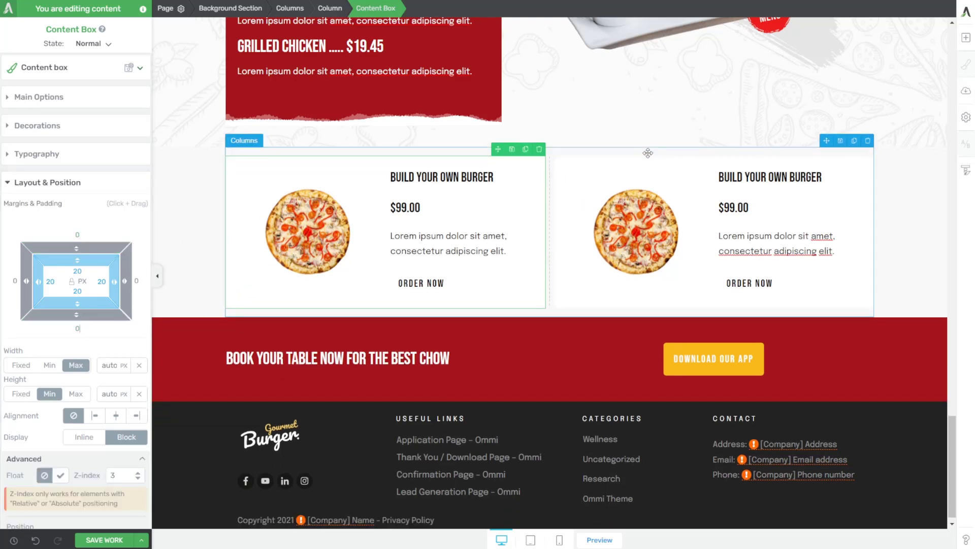
{"action": "left_click", "coordinate": [827, 152]}
{"action": "left_click", "coordinate": [855, 141]}
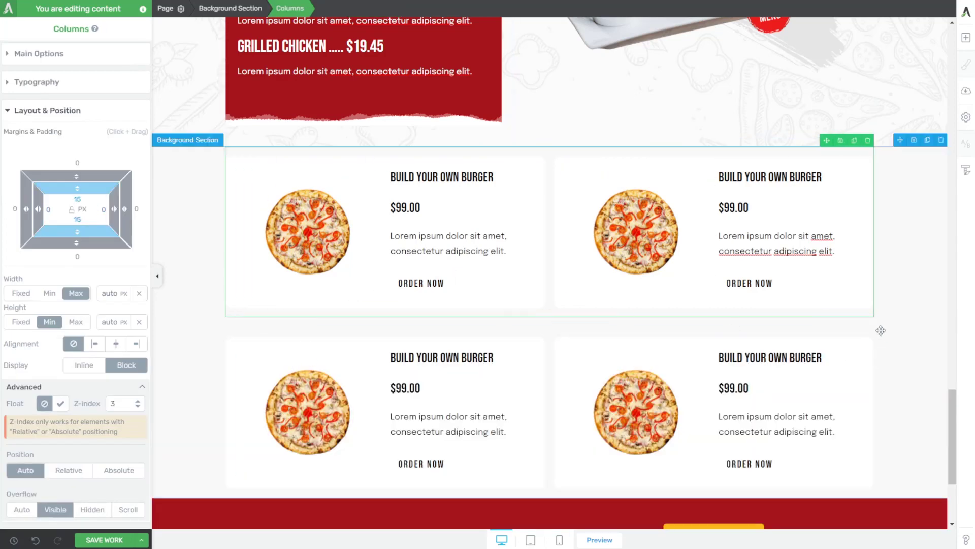
{"action": "left_click", "coordinate": [868, 141]}
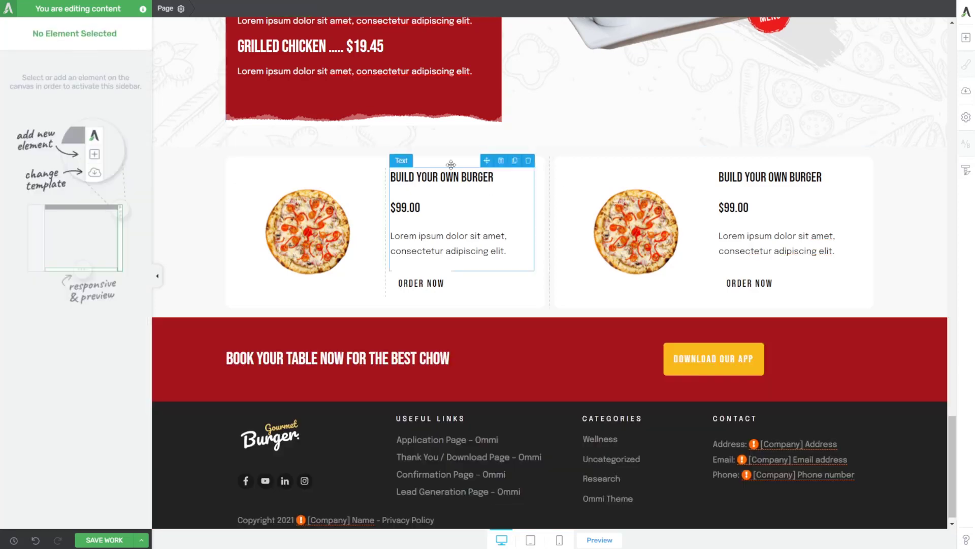
Set the top and bottom padding of the Columns element holding both product cards to 0.
{"action": "left_click", "coordinate": [226, 195]}
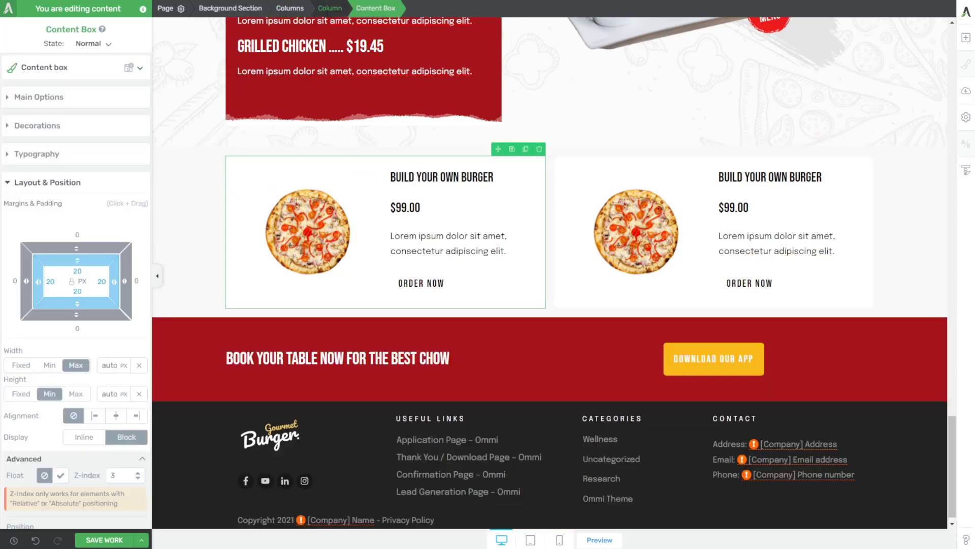
{"action": "left_click", "coordinate": [331, 8]}
{"action": "left_click", "coordinate": [290, 7]}
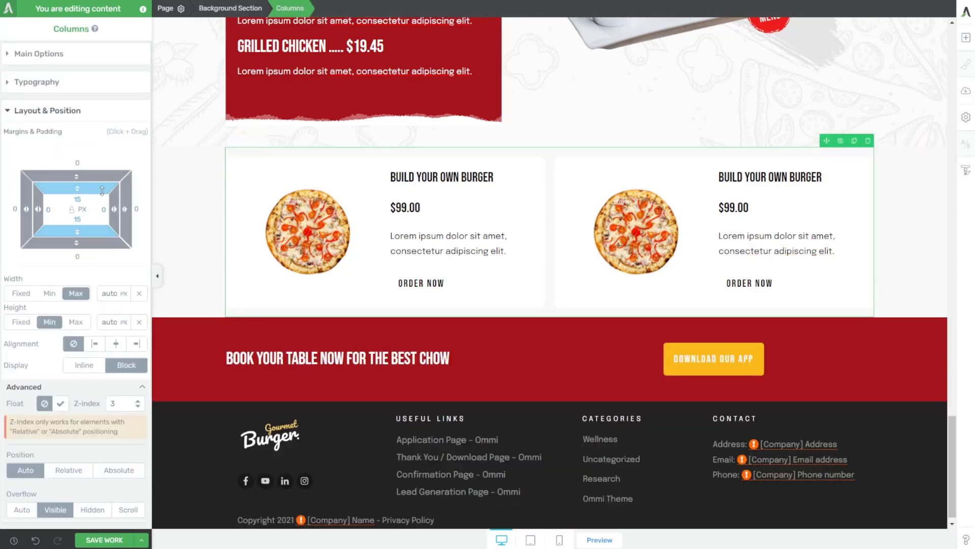
{"action": "left_click", "coordinate": [77, 199]}
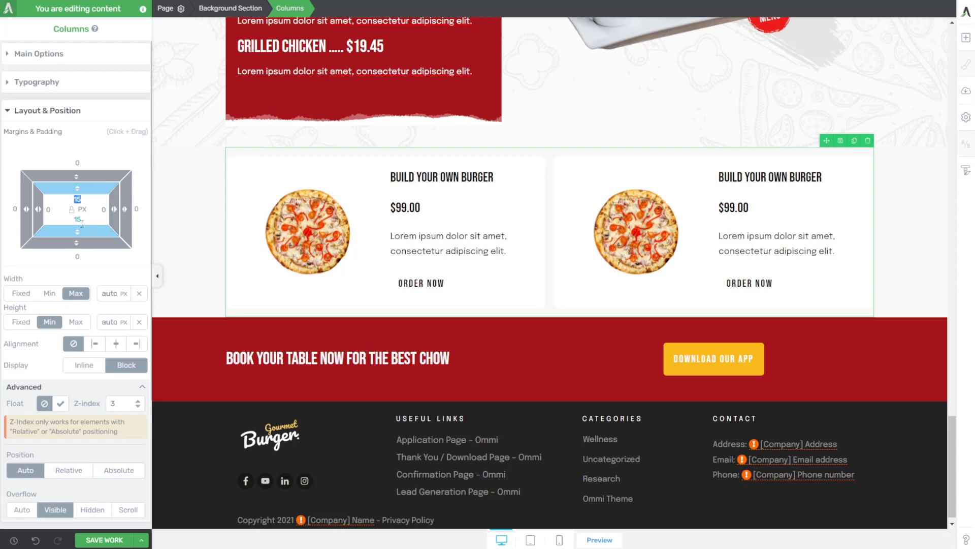
{"action": "type", "text": "0"}
{"action": "left_click", "coordinate": [78, 219]}
{"action": "type", "text": "0"}
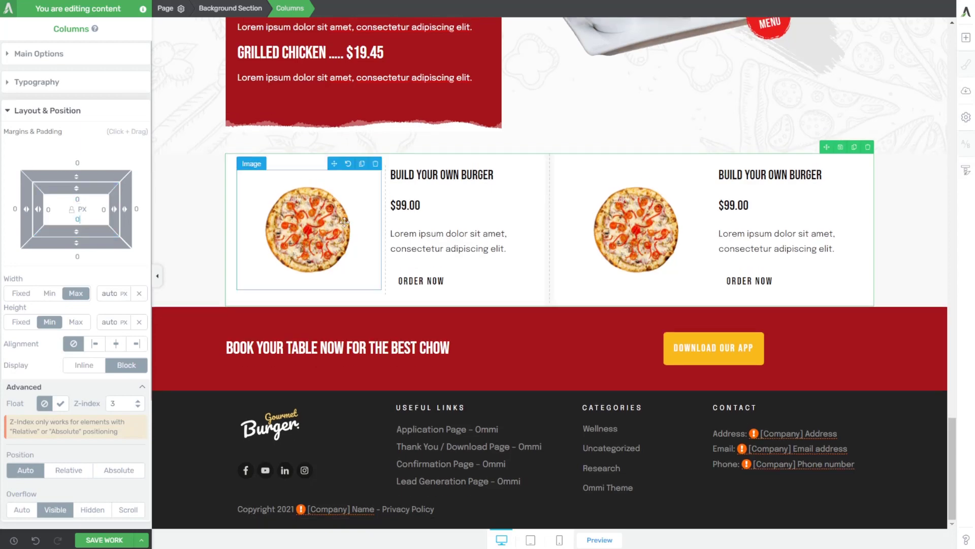
Duplicate the product card row, give the copy a 10 px top margin, and duplicate that copy to make a third row.
{"action": "left_click", "coordinate": [855, 148]}
{"action": "left_click", "coordinate": [909, 327]}
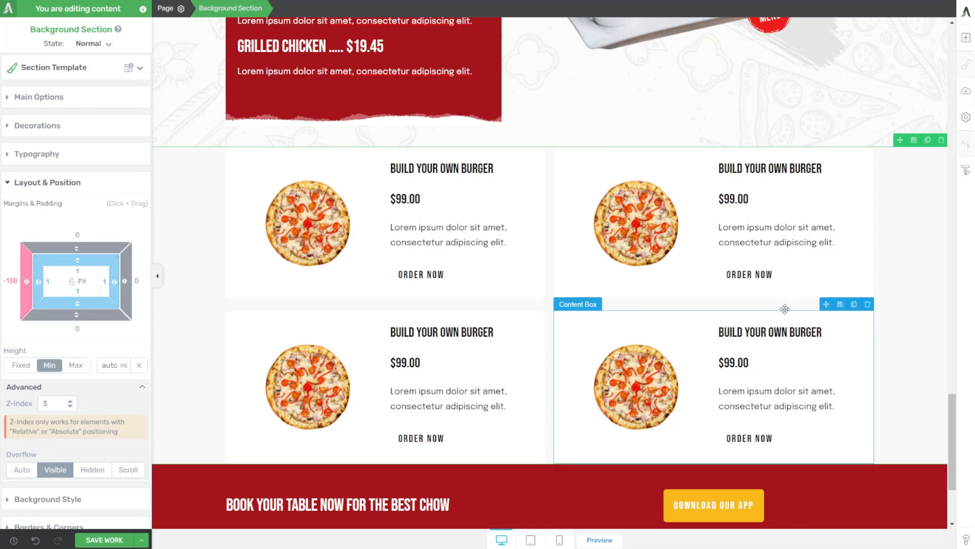
{"action": "left_click", "coordinate": [515, 390]}
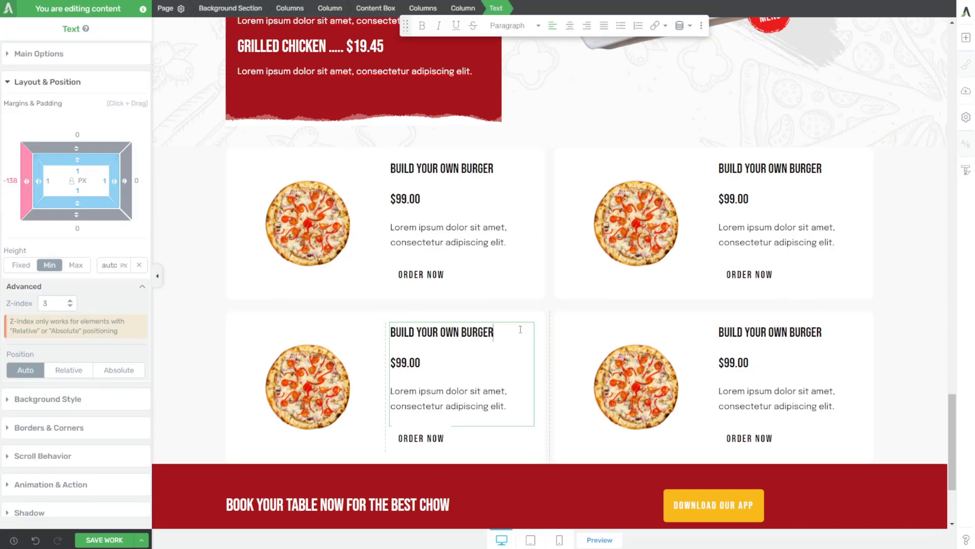
{"action": "left_click", "coordinate": [290, 8]}
{"action": "left_click", "coordinate": [856, 305]}
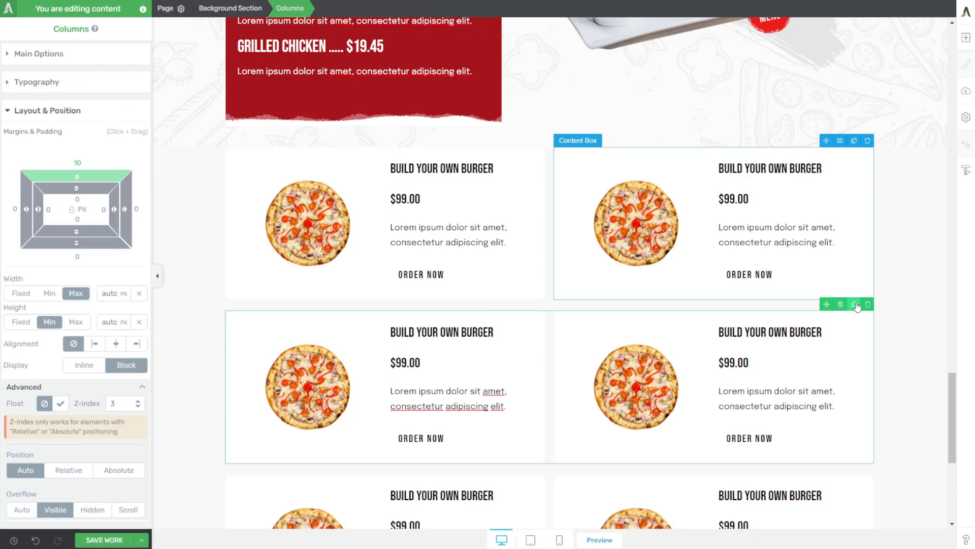
{"action": "scroll", "coordinate": [881, 314], "scroll_direction": "down", "scroll_amount": 3}
{"action": "scroll", "coordinate": [762, 254], "scroll_direction": "up", "scroll_amount": 2}
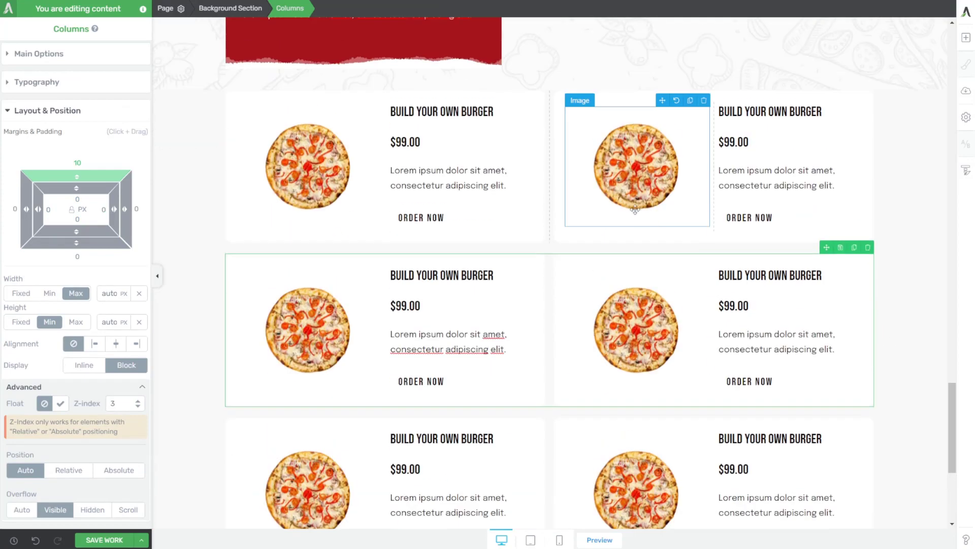
Replace the pizza image in the first row's second product card with product_1.jpg from the media library.
{"action": "left_click", "coordinate": [628, 165]}
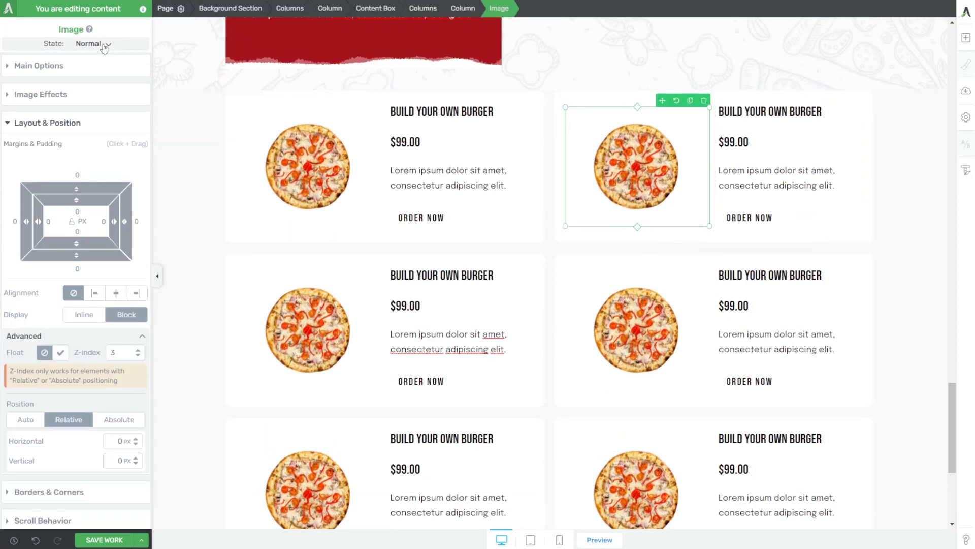
{"action": "left_click", "coordinate": [18, 71]}
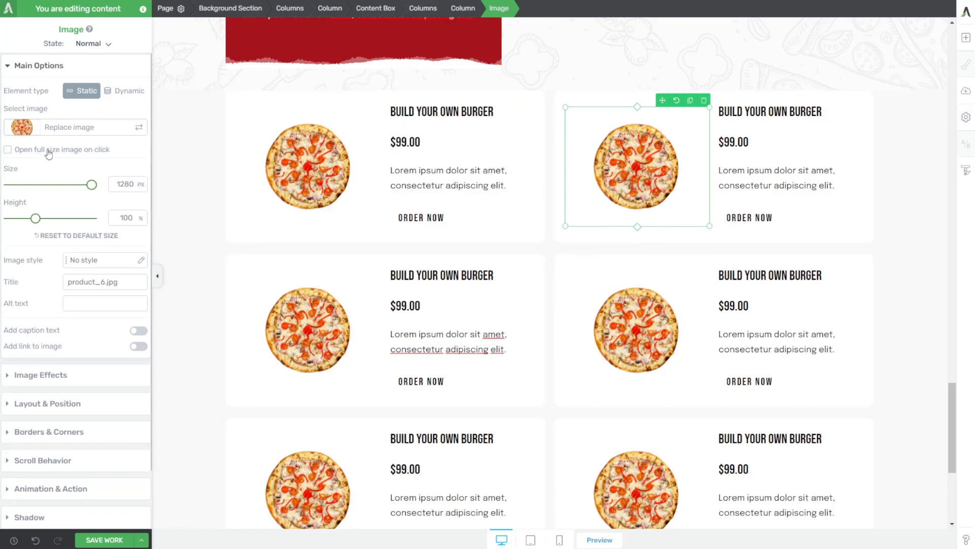
{"action": "left_click", "coordinate": [131, 131]}
{"action": "left_click", "coordinate": [271, 243]}
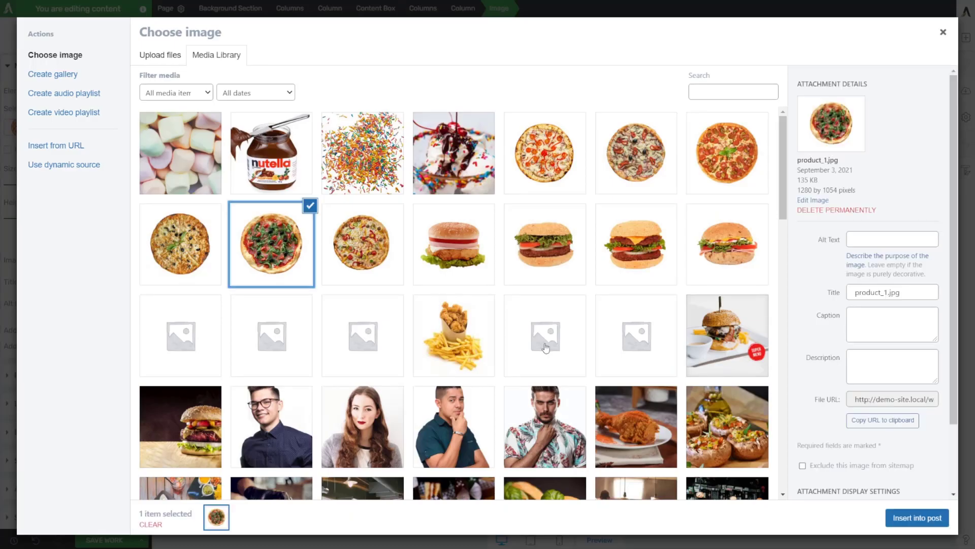
{"action": "left_click", "coordinate": [918, 517]}
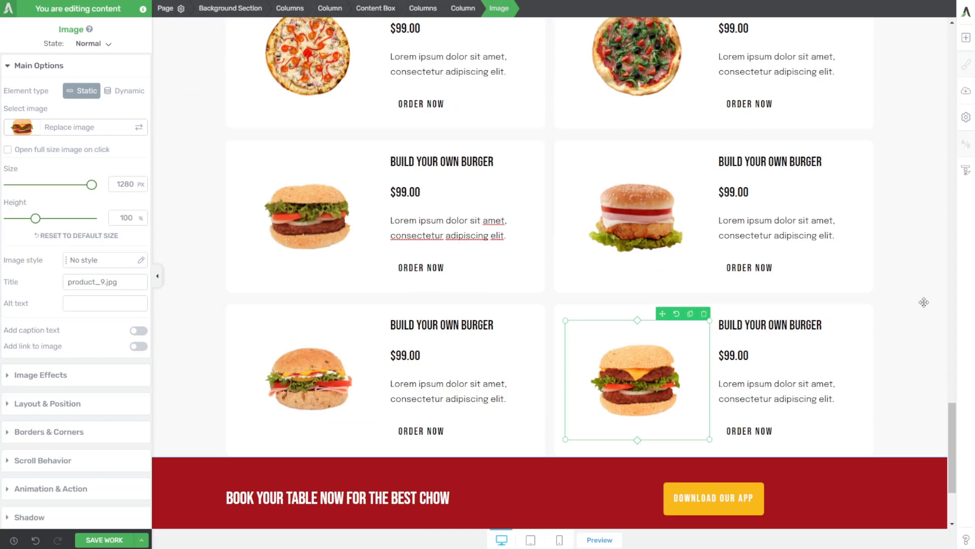
Copy the "Tasty & Crunchy", "Recommended Today" and lorem ipsum intro from the reference page into a new Text element above the product cards.
{"action": "left_click", "coordinate": [924, 302]}
{"action": "scroll", "coordinate": [924, 302], "scroll_direction": "up", "scroll_amount": 3}
{"action": "scroll", "coordinate": [917, 308], "scroll_direction": "down", "scroll_amount": 3}
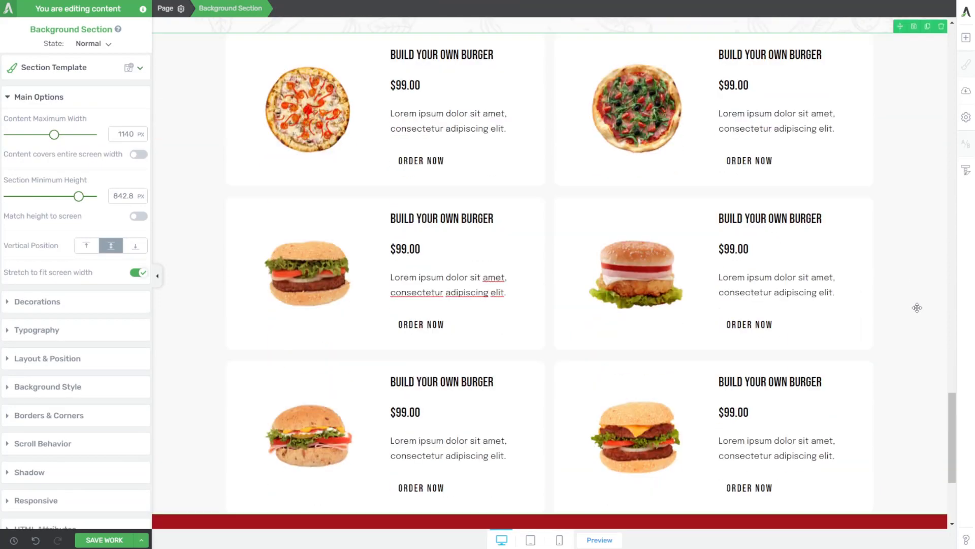
{"action": "scroll", "coordinate": [883, 293], "scroll_direction": "up", "scroll_amount": 2}
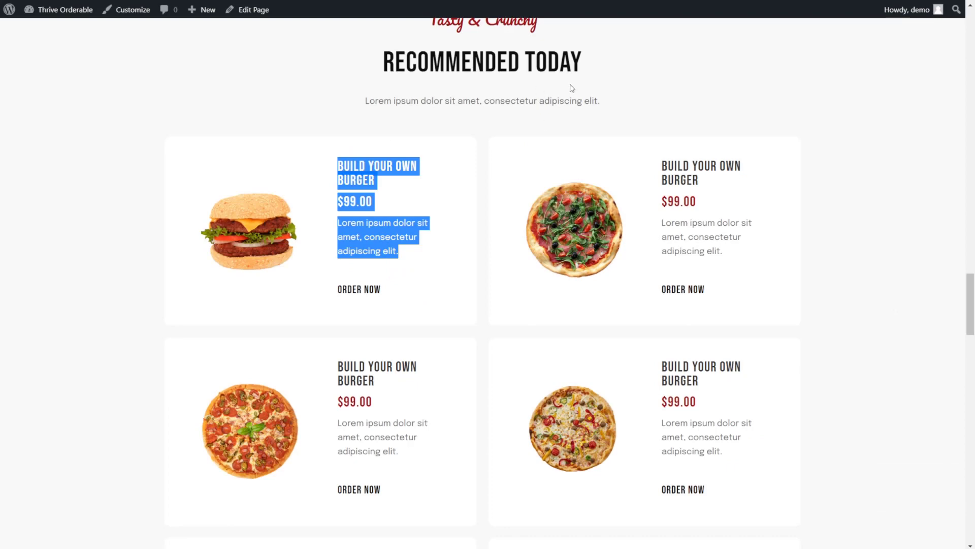
{"action": "scroll", "coordinate": [573, 89], "scroll_direction": "up", "scroll_amount": 1}
{"action": "left_click_drag", "start_coordinate": [607, 157], "coordinate": [394, 73]}
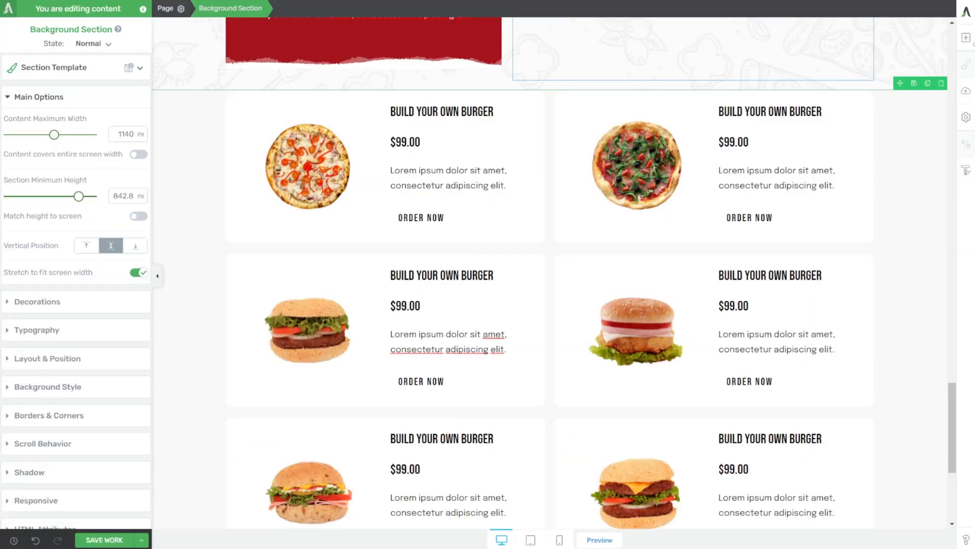
{"action": "left_click", "coordinate": [966, 38]}
{"action": "left_click_drag", "start_coordinate": [864, 121], "coordinate": [821, 94]}
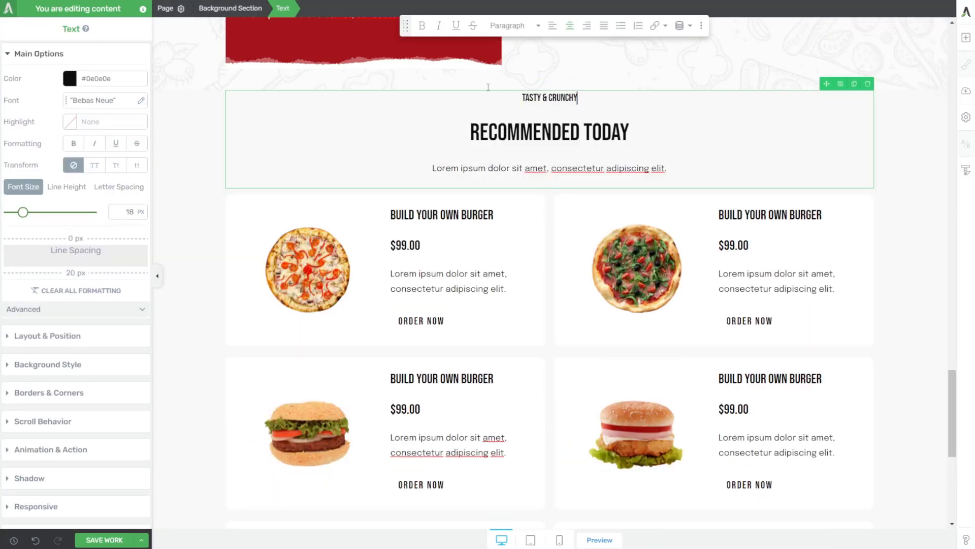
Change the font of the "Tasty & Crunchy" line to Pacifico.
{"action": "left_click_drag", "start_coordinate": [578, 97], "coordinate": [488, 88]}
{"action": "left_click", "coordinate": [141, 100]}
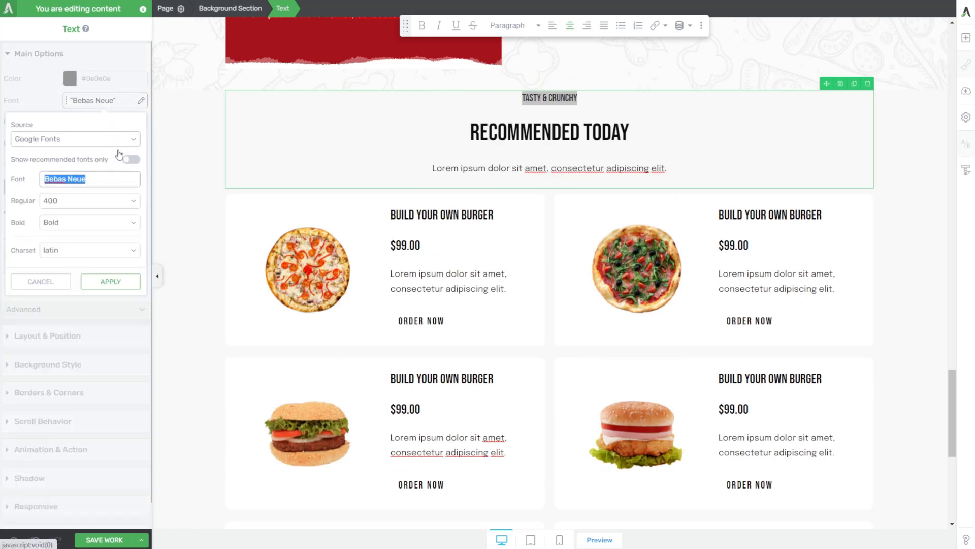
{"action": "type", "text": "Pacifico"}
{"action": "key", "text": "Return"}
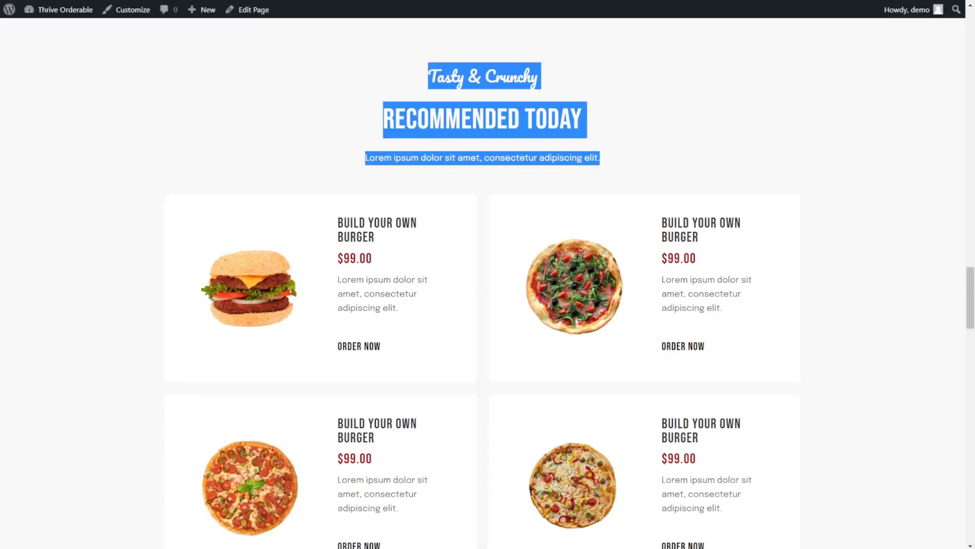
Inspect the reference page's heading fonts and set "Tasty & Crunchy" to 27 px and "Recommended Today" to 50 px.
{"action": "left_click", "coordinate": [540, 85]}
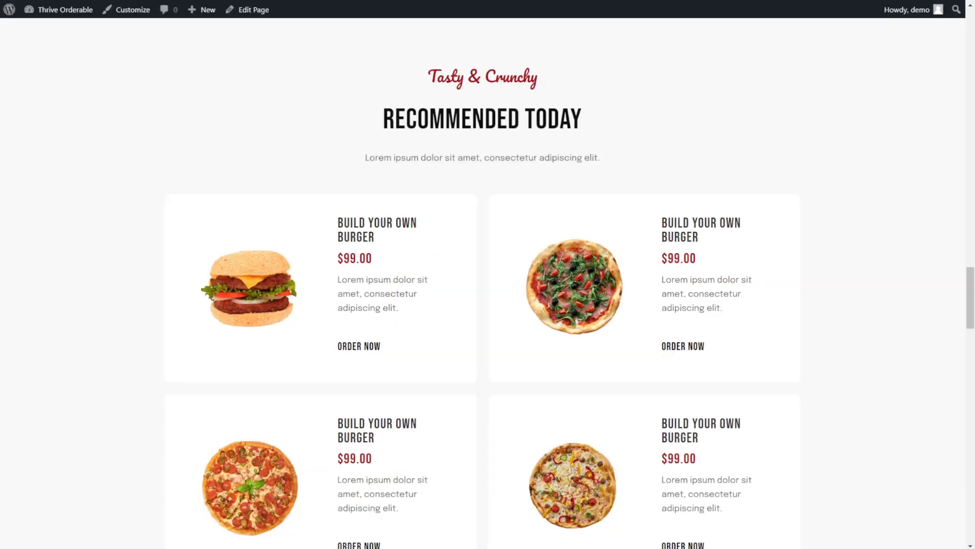
{"action": "left_click", "coordinate": [480, 82]}
{"action": "left_click", "coordinate": [450, 120]}
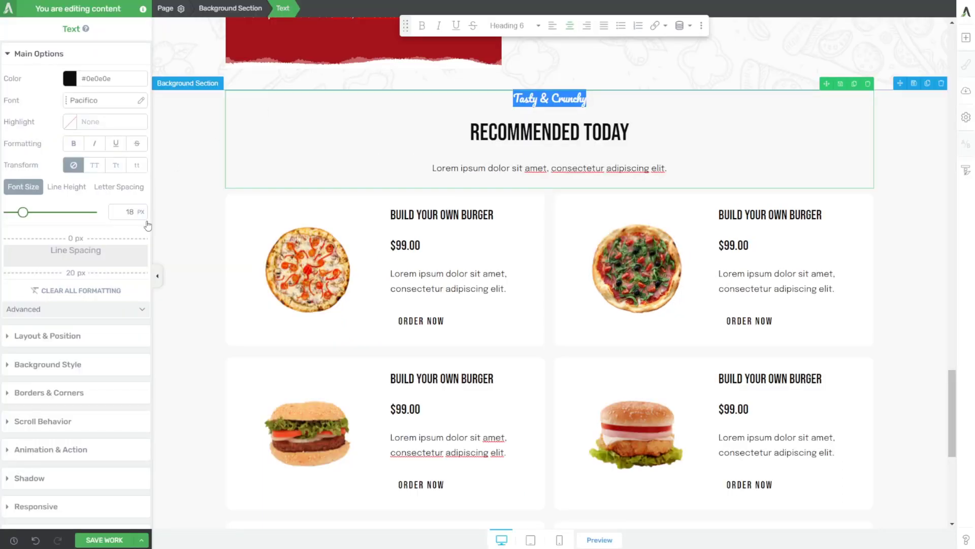
{"action": "triple_click", "coordinate": [491, 137]}
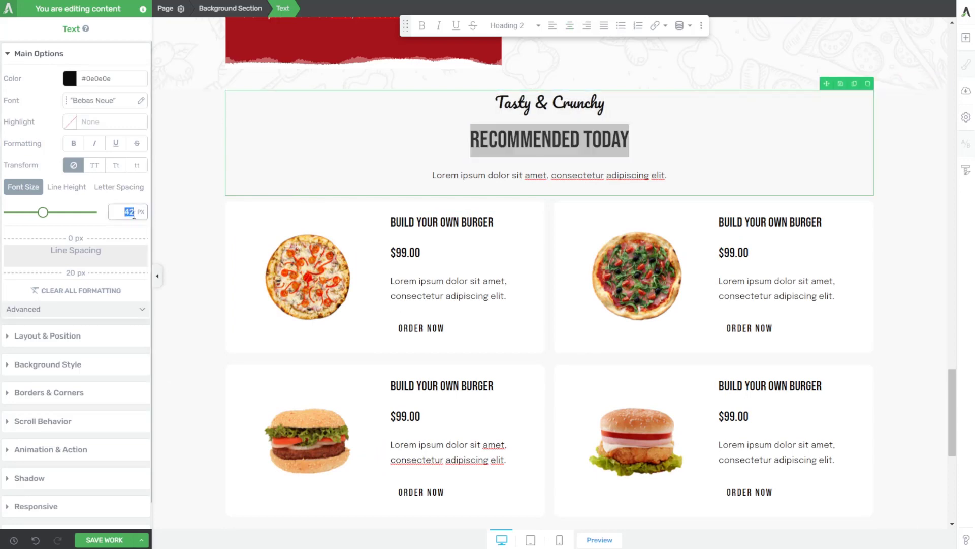
{"action": "type", "text": "50"}
{"action": "left_click", "coordinate": [321, 156]}
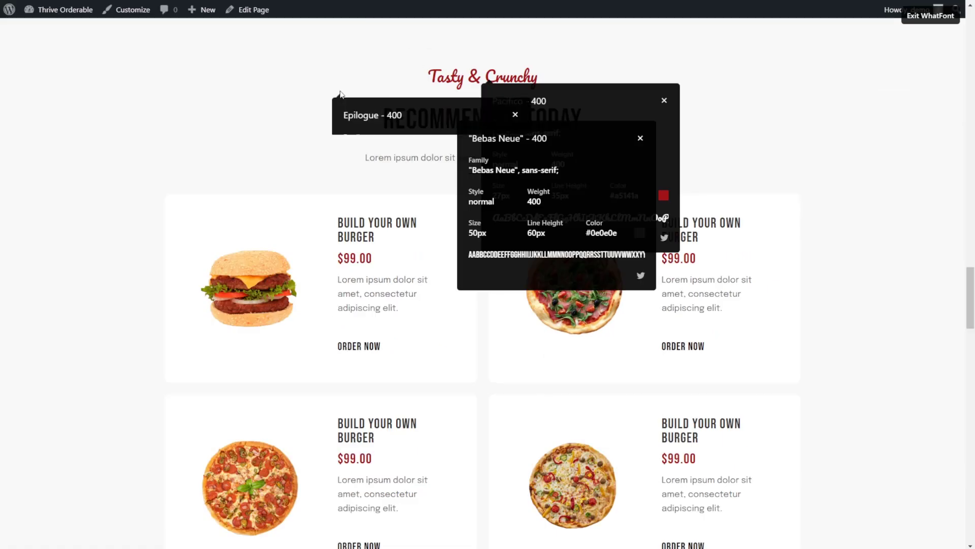
{"action": "key", "text": "Escape"}
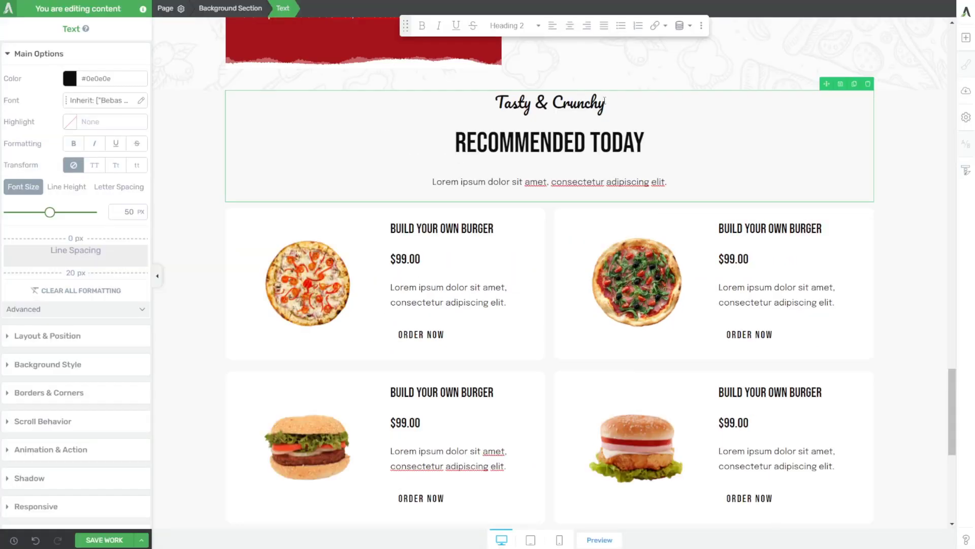
Color the "Tasty & Crunchy" line with the saved red Tamarillo (#a5141a).
{"action": "key", "text": "shift+Up"}
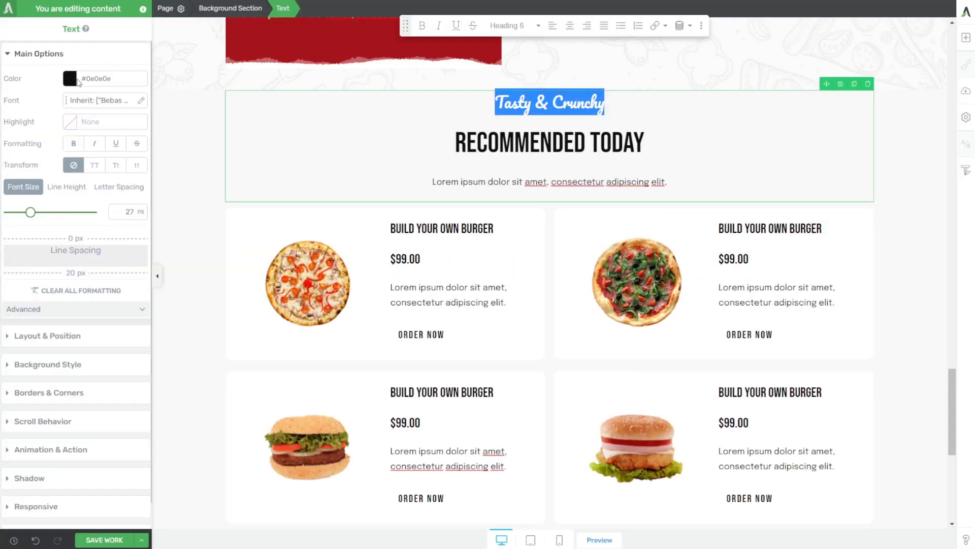
{"action": "left_click", "coordinate": [69, 78]}
{"action": "left_click", "coordinate": [71, 273]}
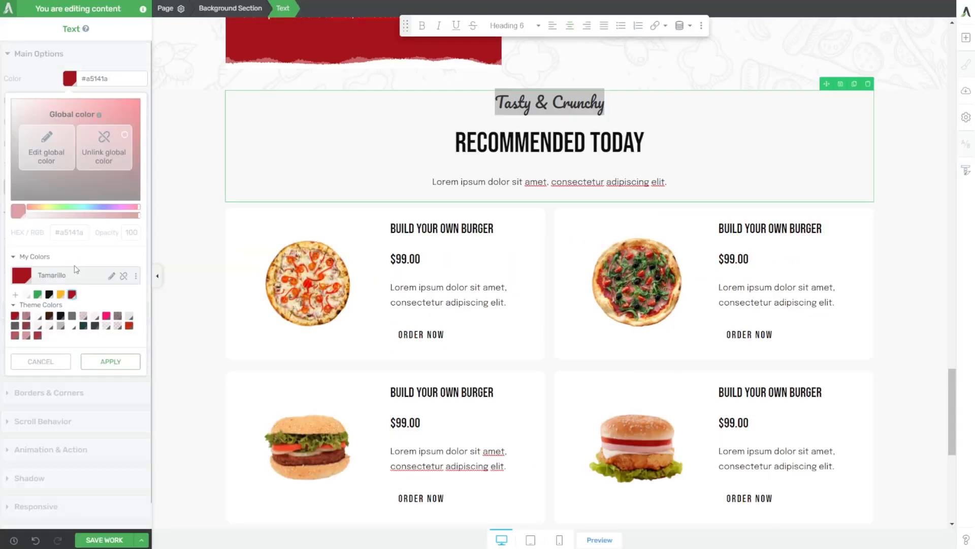
{"action": "left_click", "coordinate": [110, 361]}
Set the top and bottom padding of the Recommended Today background section to 60 px.
{"action": "left_click", "coordinate": [238, 189]}
{"action": "left_click", "coordinate": [178, 162]}
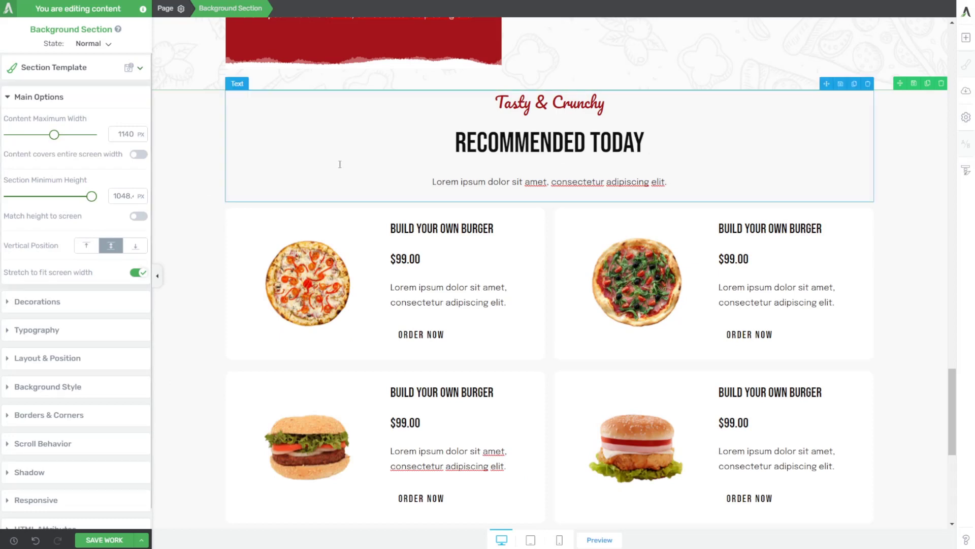
{"action": "left_click", "coordinate": [39, 358]}
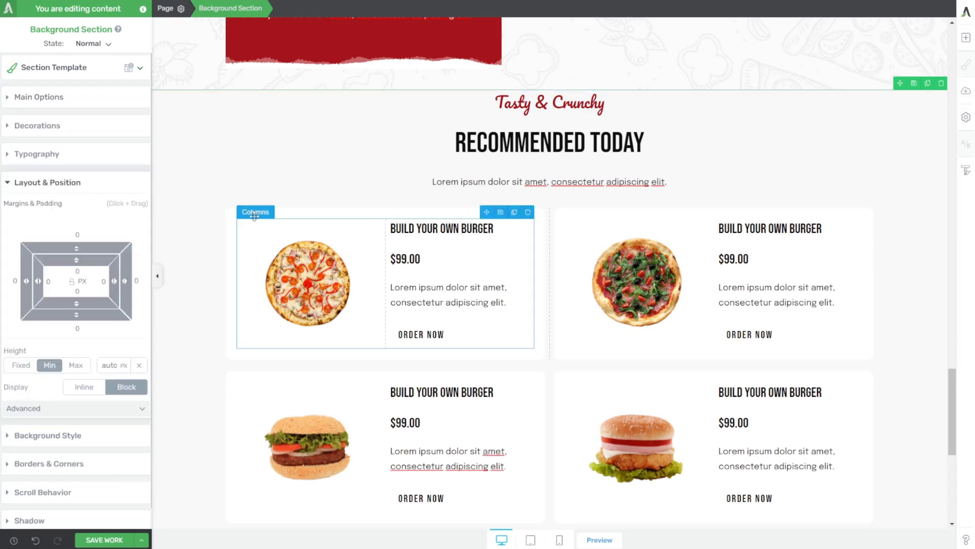
{"action": "scroll", "coordinate": [320, 310], "scroll_direction": "down", "scroll_amount": 5}
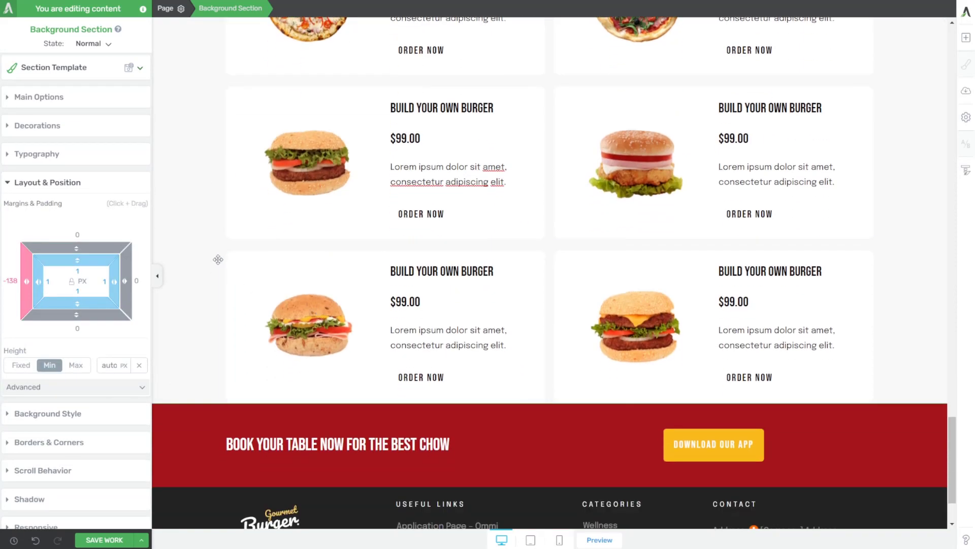
{"action": "scroll", "coordinate": [218, 259], "scroll_direction": "up", "scroll_amount": 7}
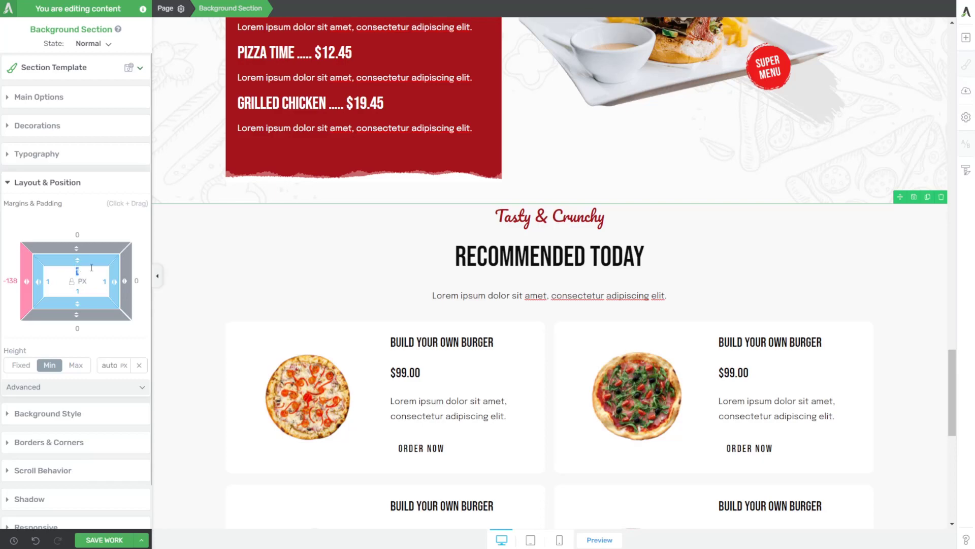
{"action": "type", "text": "60"}
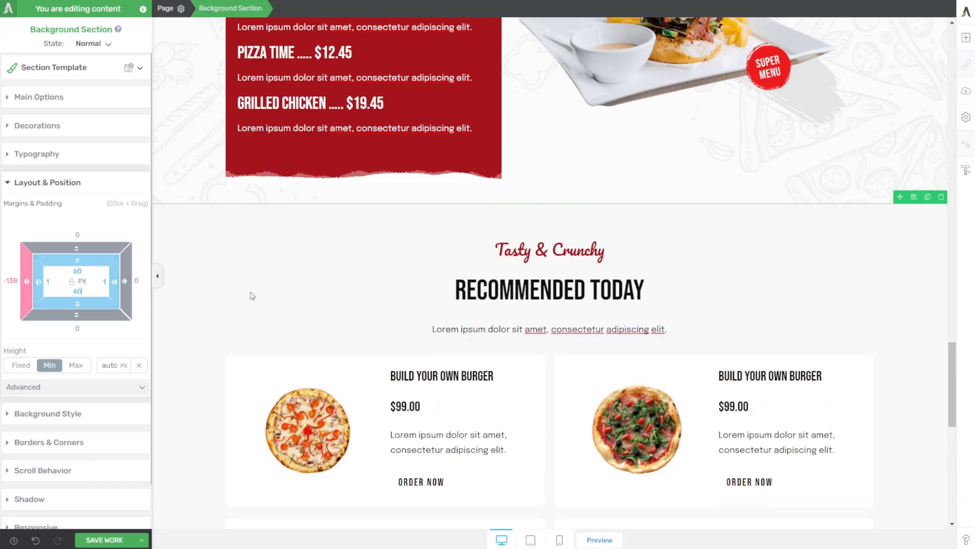
{"action": "scroll", "coordinate": [253, 294], "scroll_direction": "down", "scroll_amount": 10}
{"action": "left_click", "coordinate": [518, 330]}
{"action": "scroll", "coordinate": [518, 330], "scroll_direction": "up", "scroll_amount": 10}
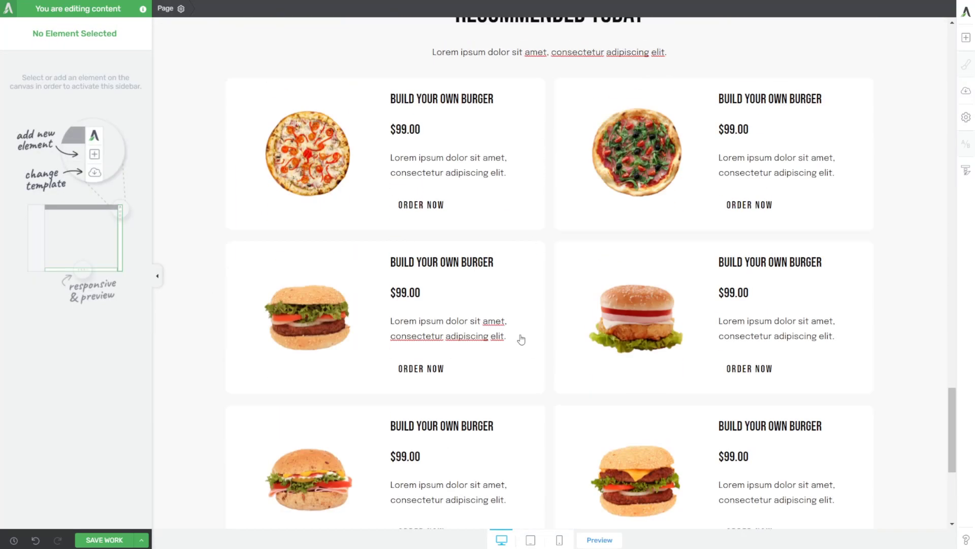
{"action": "scroll", "coordinate": [518, 330], "scroll_direction": "up", "scroll_amount": 1}
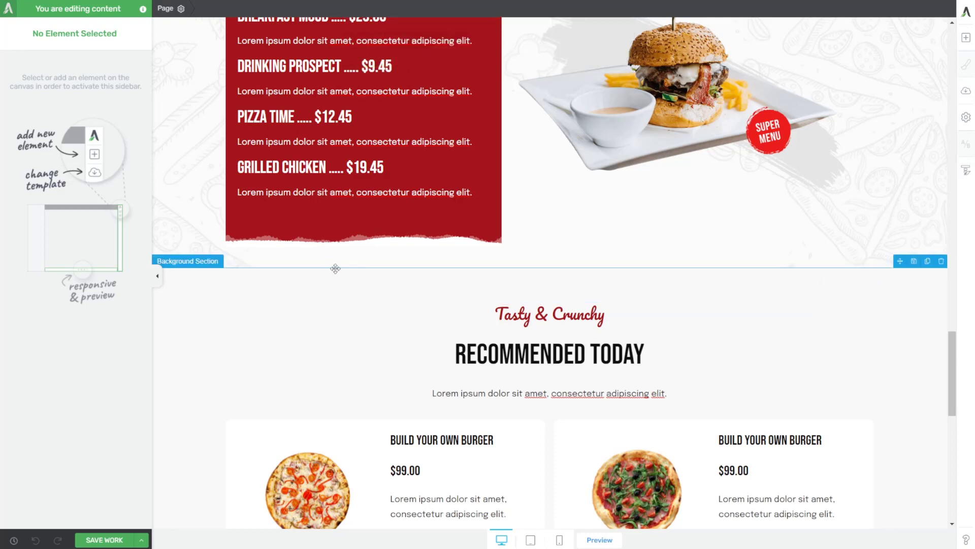
Set the top and bottom padding of the Main Dishes background section to 60 px.
{"action": "scroll", "coordinate": [354, 275], "scroll_direction": "up", "scroll_amount": 5}
{"action": "scroll", "coordinate": [361, 274], "scroll_direction": "up", "scroll_amount": 5}
{"action": "scroll", "coordinate": [361, 275], "scroll_direction": "down", "scroll_amount": 8}
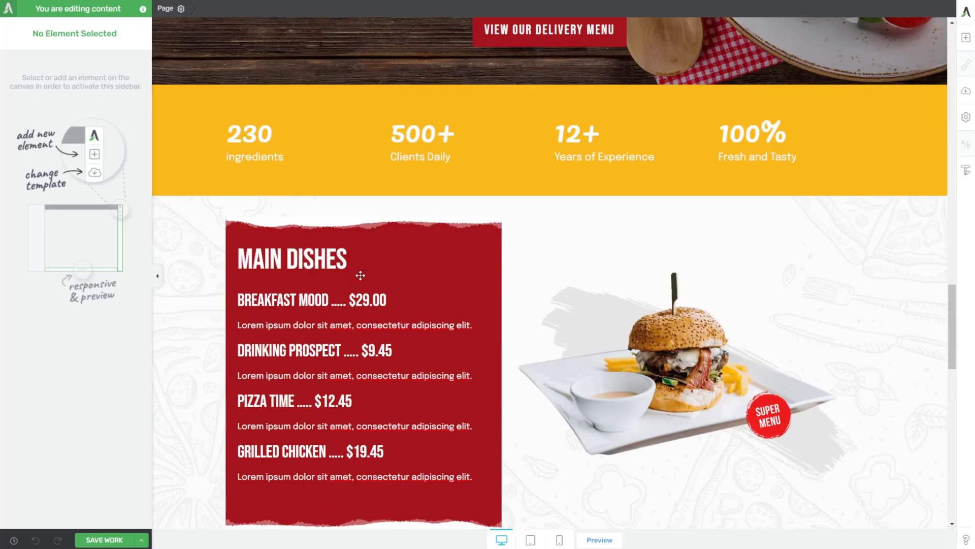
{"action": "scroll", "coordinate": [361, 277], "scroll_direction": "up", "scroll_amount": 1}
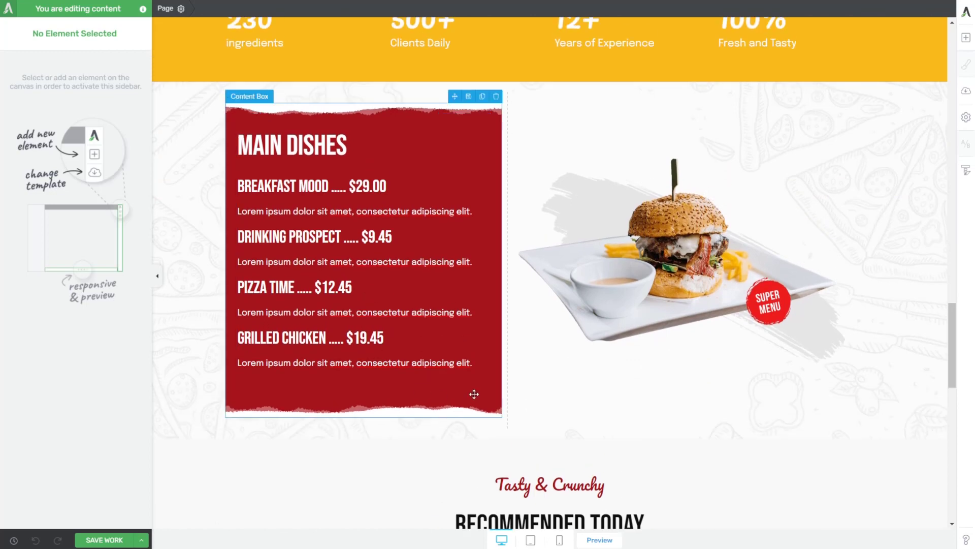
{"action": "left_click", "coordinate": [194, 155]}
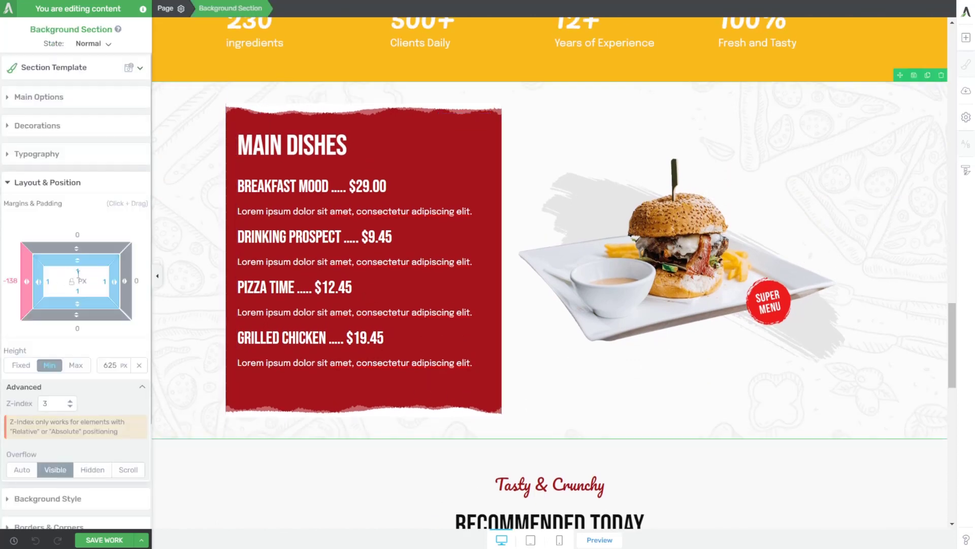
{"action": "type", "text": "68"}
{"action": "left_click", "coordinate": [79, 291]}
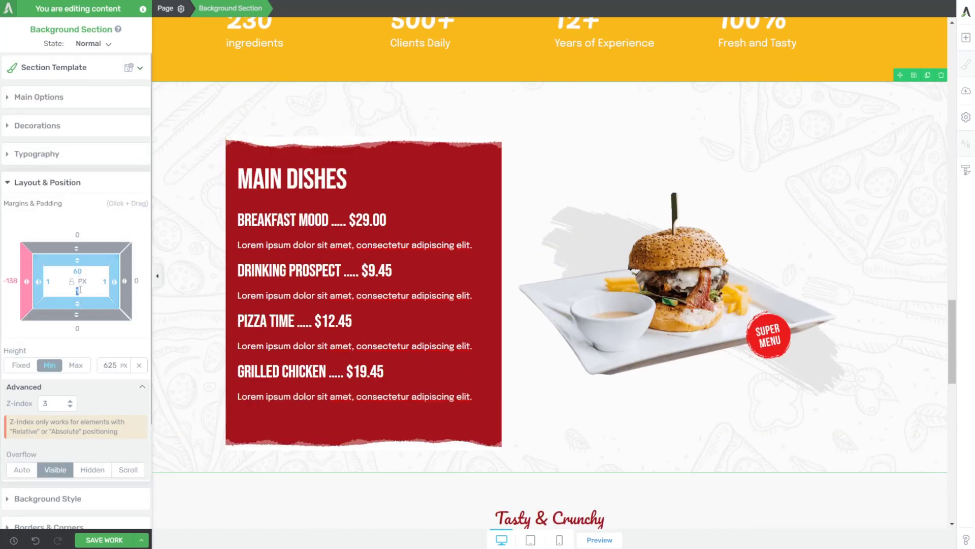
{"action": "type", "text": "60"}
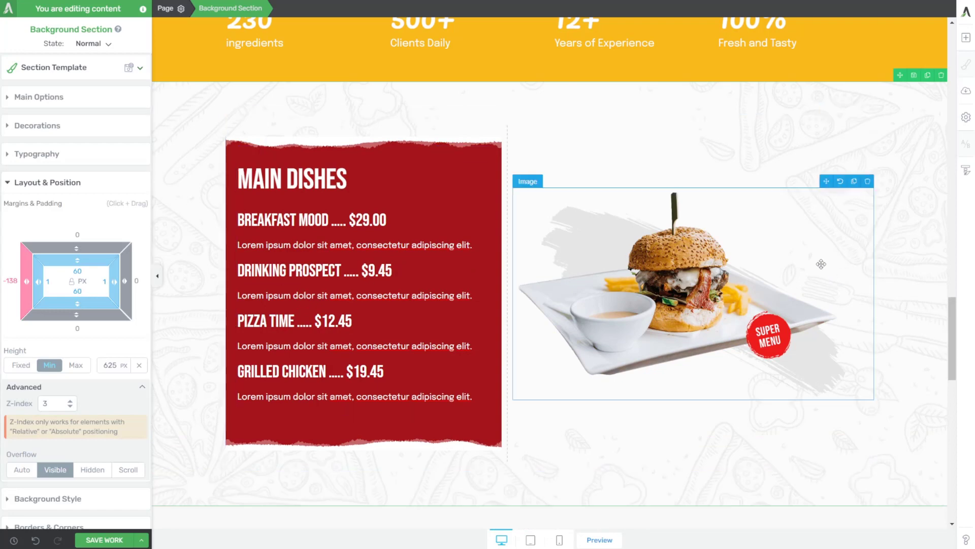
Set the top and bottom padding of the red Main Dishes content box to 50 px.
{"action": "scroll", "coordinate": [821, 264], "scroll_direction": "up", "scroll_amount": 1}
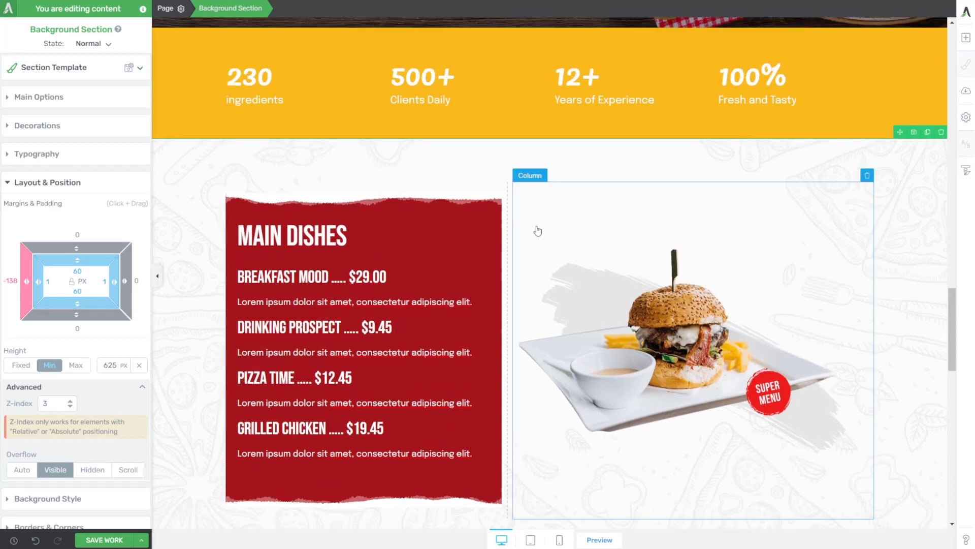
{"action": "left_click", "coordinate": [405, 214]}
{"action": "left_click", "coordinate": [78, 272]}
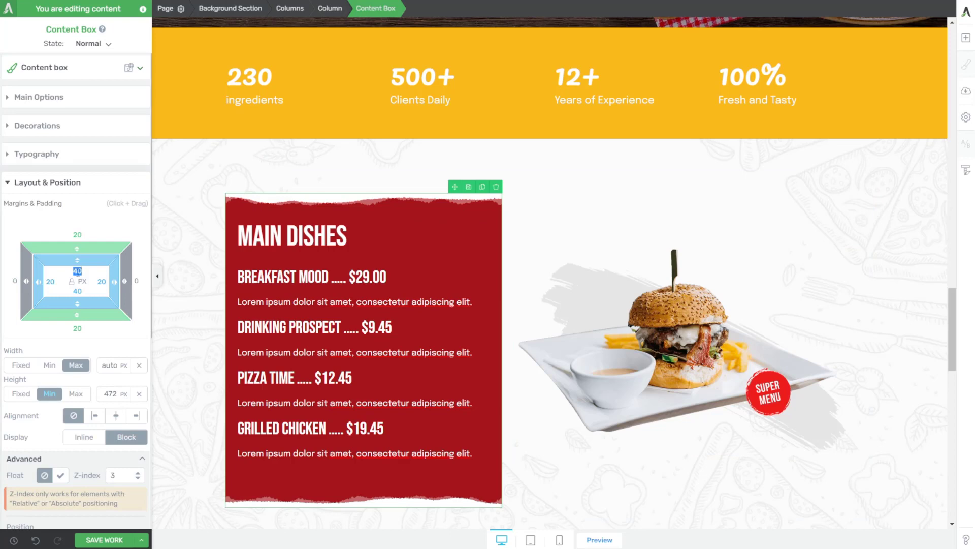
{"action": "type", "text": "50"}
{"action": "left_click", "coordinate": [78, 292]}
{"action": "type", "text": "50"}
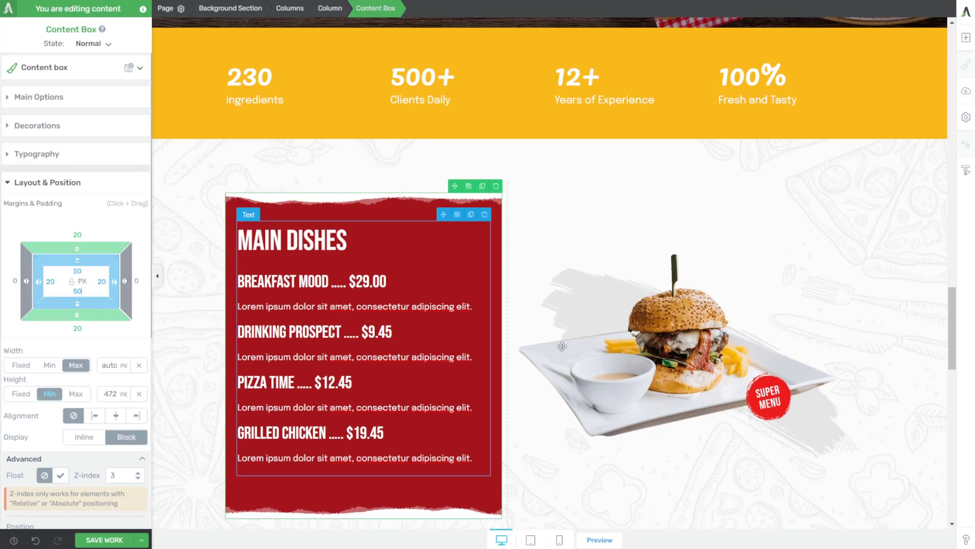
{"action": "left_click", "coordinate": [675, 330]}
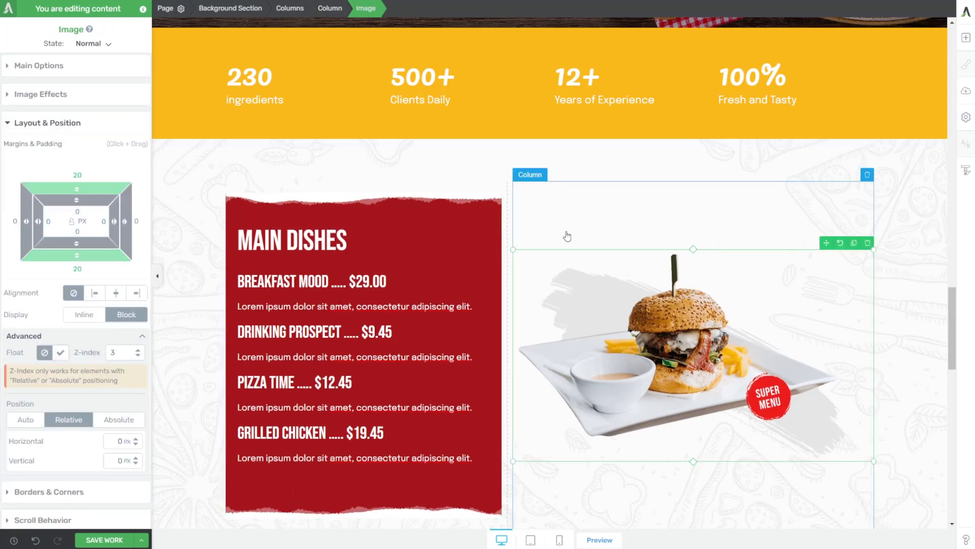
{"action": "scroll", "coordinate": [569, 235], "scroll_direction": "up", "scroll_amount": 3}
{"action": "scroll", "coordinate": [616, 244], "scroll_direction": "up", "scroll_amount": 10}
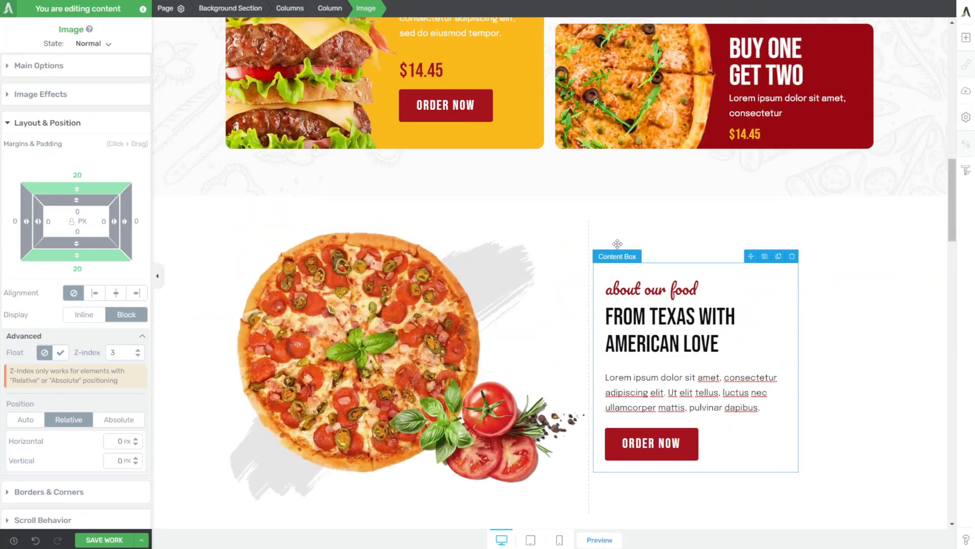
{"action": "scroll", "coordinate": [618, 249], "scroll_direction": "up", "scroll_amount": 5}
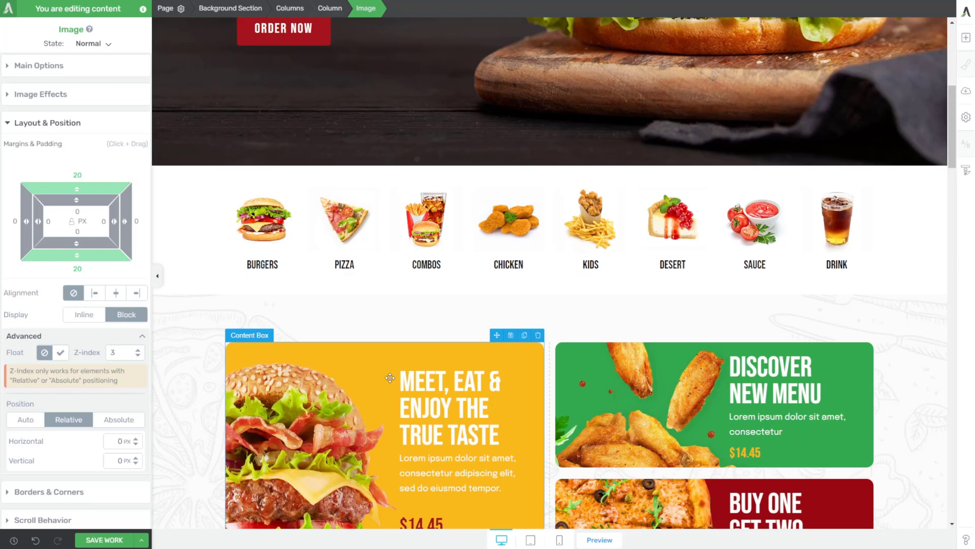
Save the restaurant landing page after checking its sections from hero to Main Dishes, and open its preview.
{"action": "scroll", "coordinate": [402, 378], "scroll_direction": "up", "scroll_amount": 3}
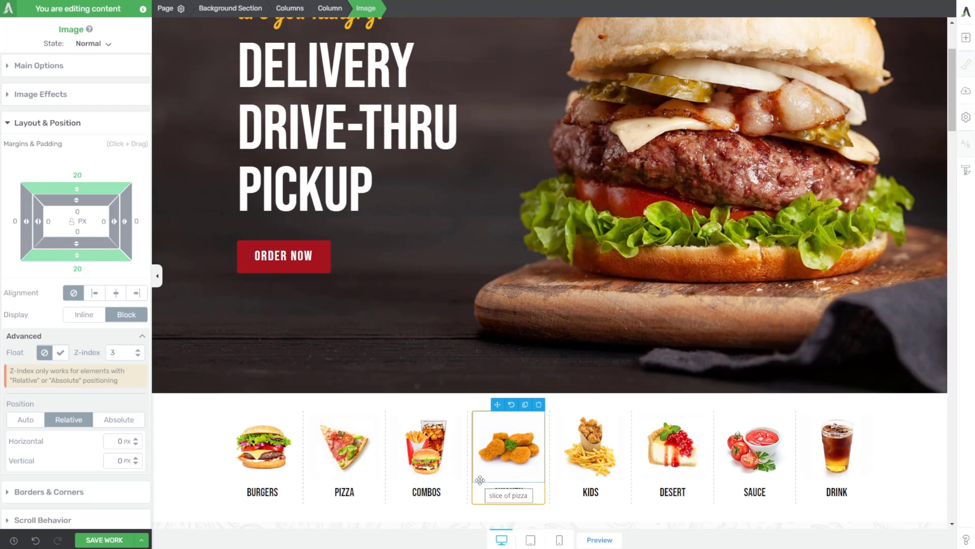
{"action": "scroll", "coordinate": [503, 468], "scroll_direction": "up", "scroll_amount": 2}
{"action": "scroll", "coordinate": [480, 480], "scroll_direction": "down", "scroll_amount": 6}
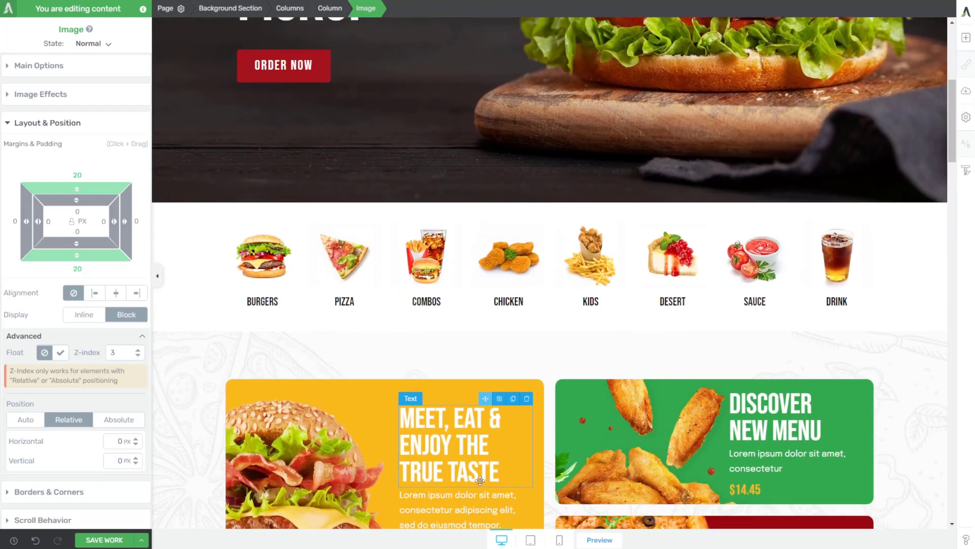
{"action": "scroll", "coordinate": [480, 480], "scroll_direction": "down", "scroll_amount": 3}
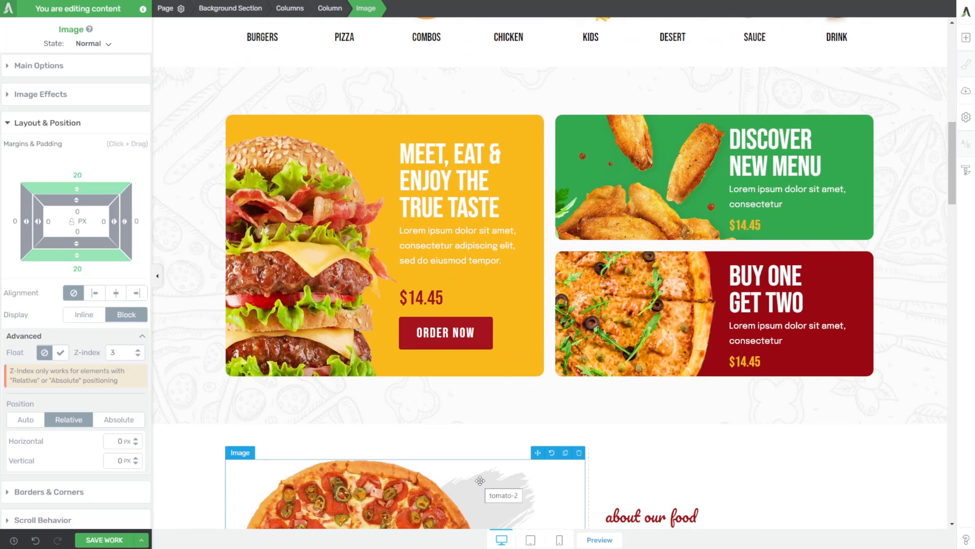
{"action": "scroll", "coordinate": [543, 350], "scroll_direction": "down", "scroll_amount": 5}
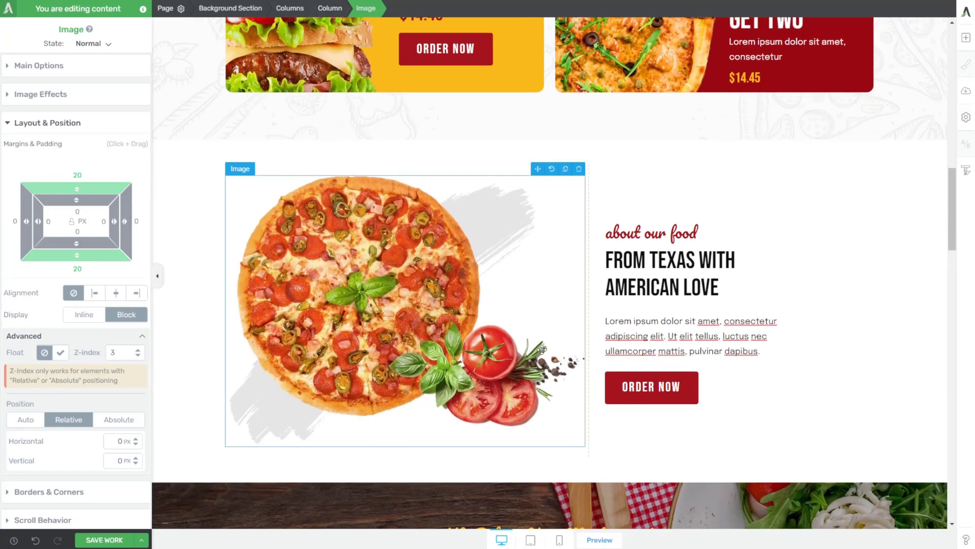
{"action": "scroll", "coordinate": [543, 349], "scroll_direction": "down", "scroll_amount": 12}
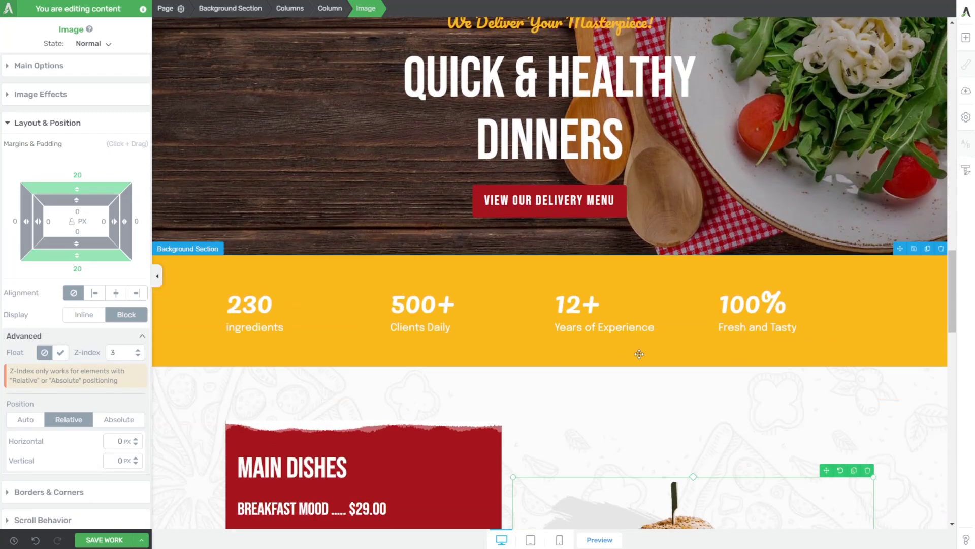
{"action": "key", "text": "ctrl+s"}
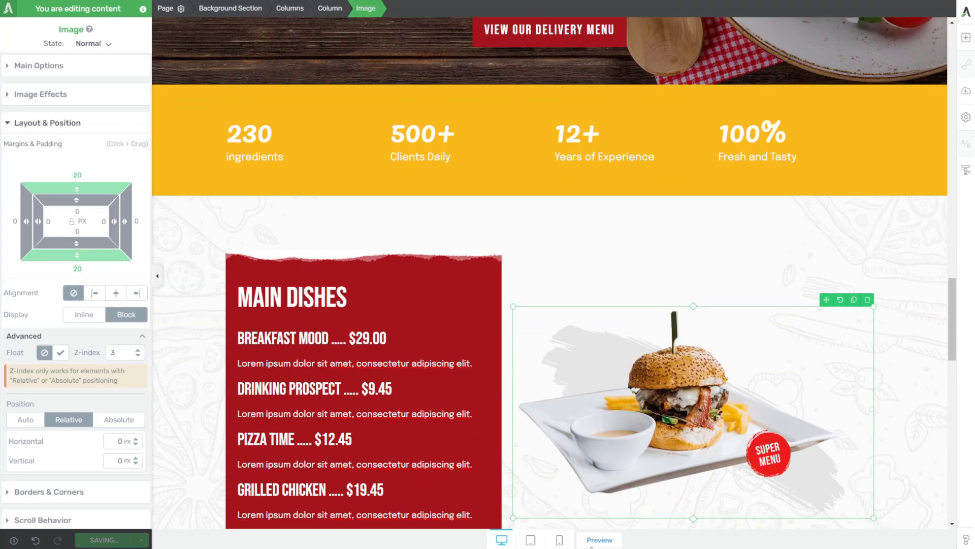
{"action": "left_click", "coordinate": [601, 540]}
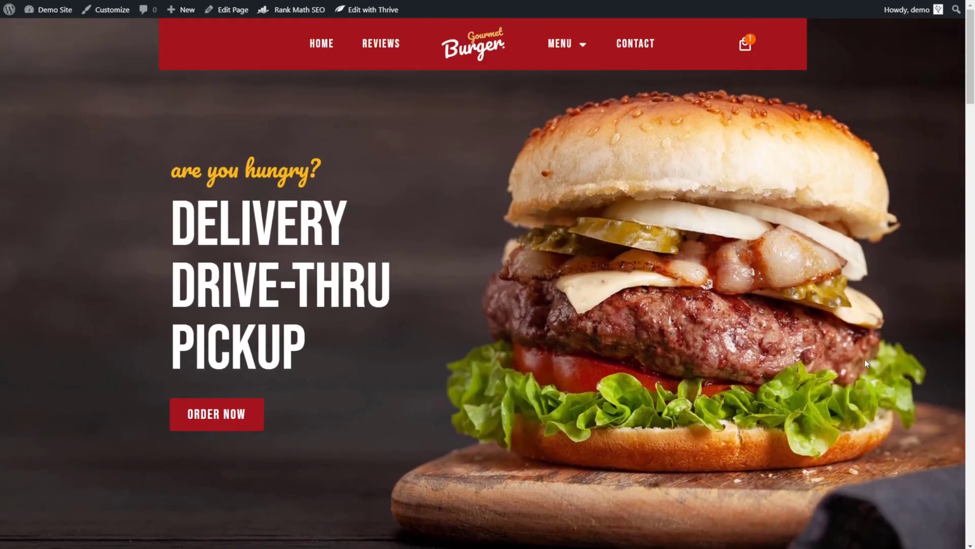
Examine the layout and spacing of the previewed page from the hero through the Recommended Today section and back up.
{"action": "scroll", "coordinate": [268, 122], "scroll_direction": "down", "scroll_amount": 15}
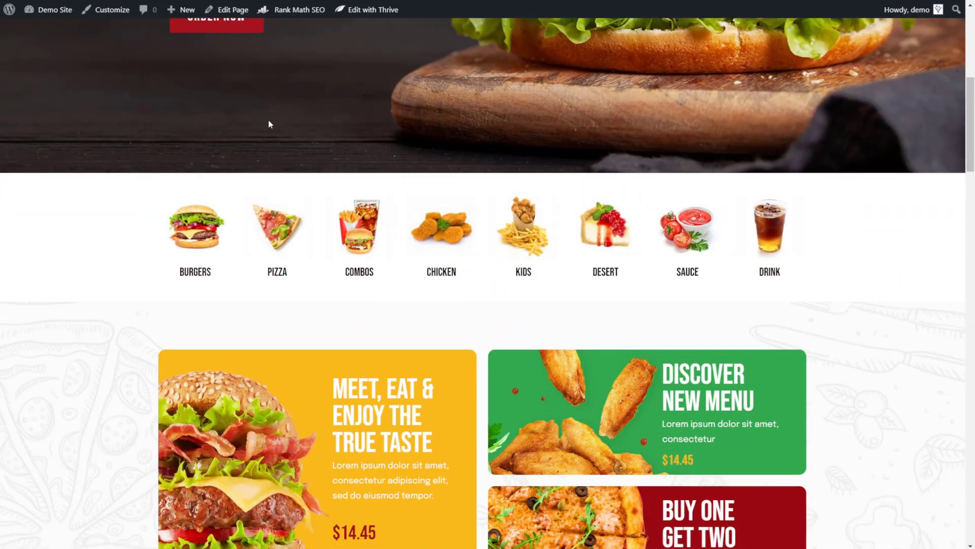
{"action": "scroll", "coordinate": [278, 125], "scroll_direction": "down", "scroll_amount": 15}
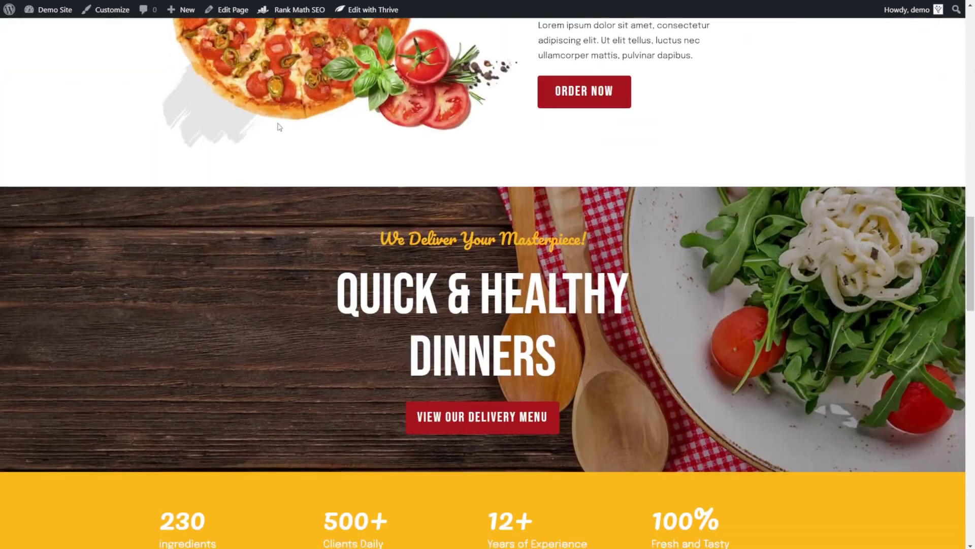
{"action": "scroll", "coordinate": [450, 161], "scroll_direction": "down", "scroll_amount": 9}
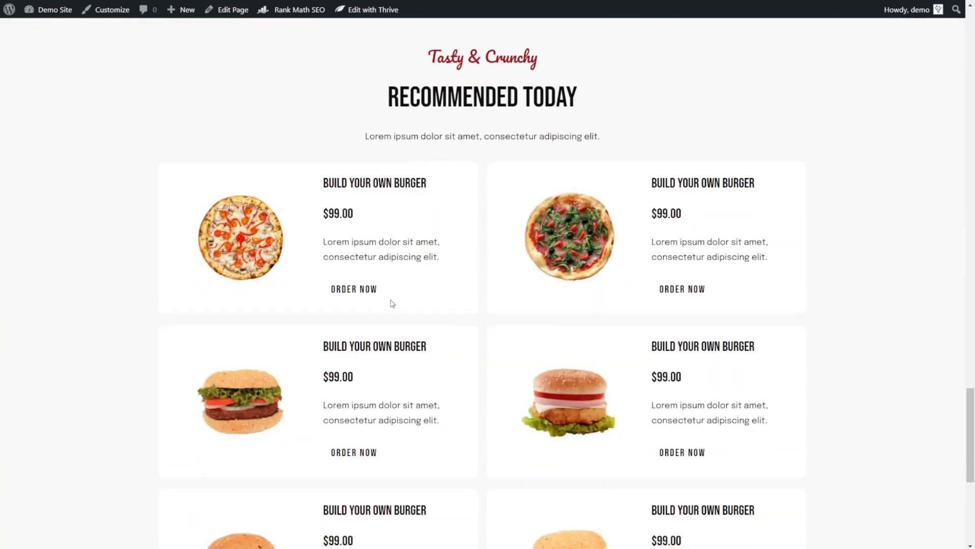
{"action": "scroll", "coordinate": [393, 303], "scroll_direction": "up", "scroll_amount": 12}
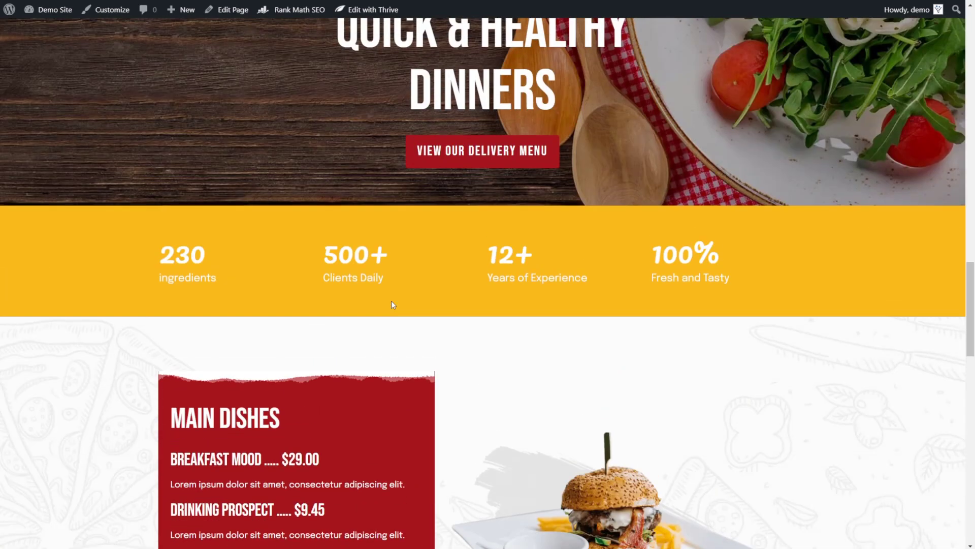
{"action": "scroll", "coordinate": [392, 305], "scroll_direction": "up", "scroll_amount": 8}
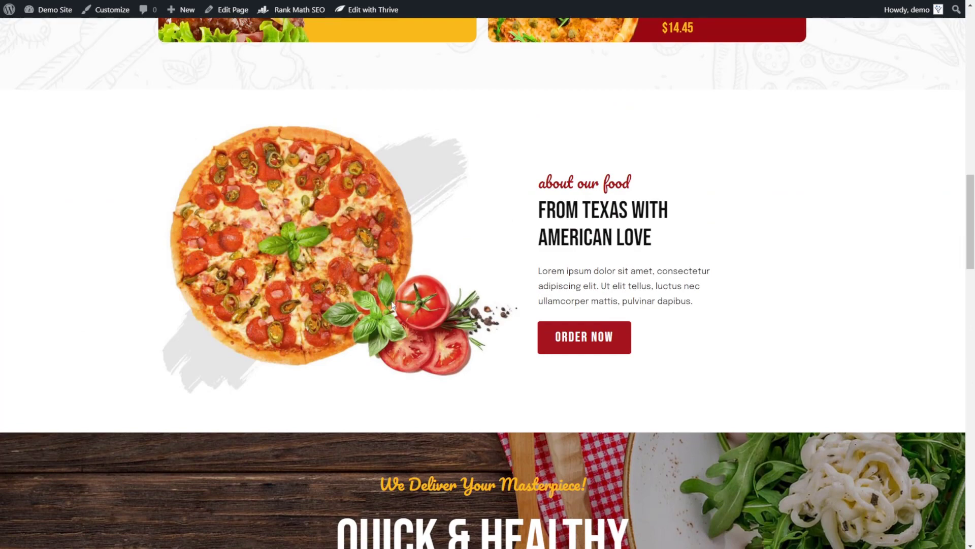
{"action": "scroll", "coordinate": [392, 304], "scroll_direction": "up", "scroll_amount": 10}
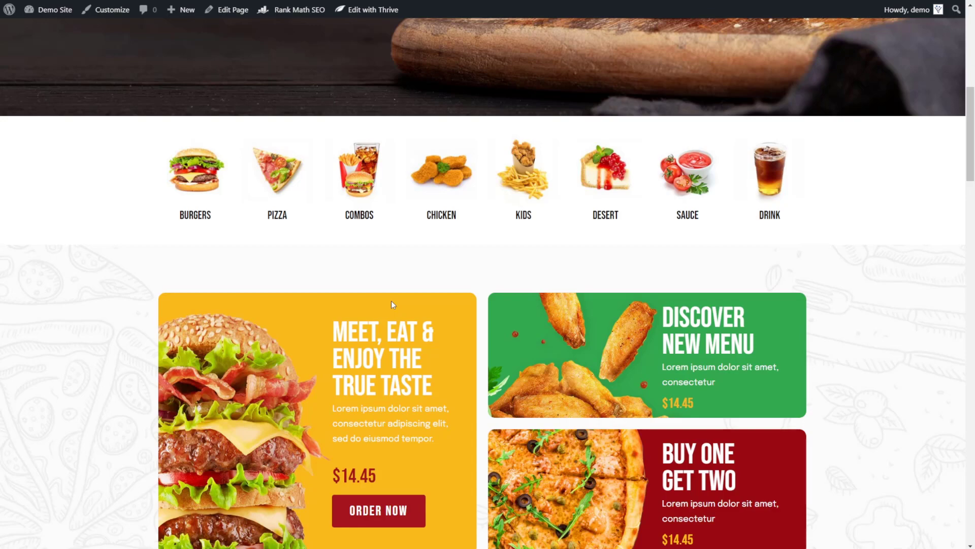
{"action": "scroll", "coordinate": [391, 303], "scroll_direction": "up", "scroll_amount": 6}
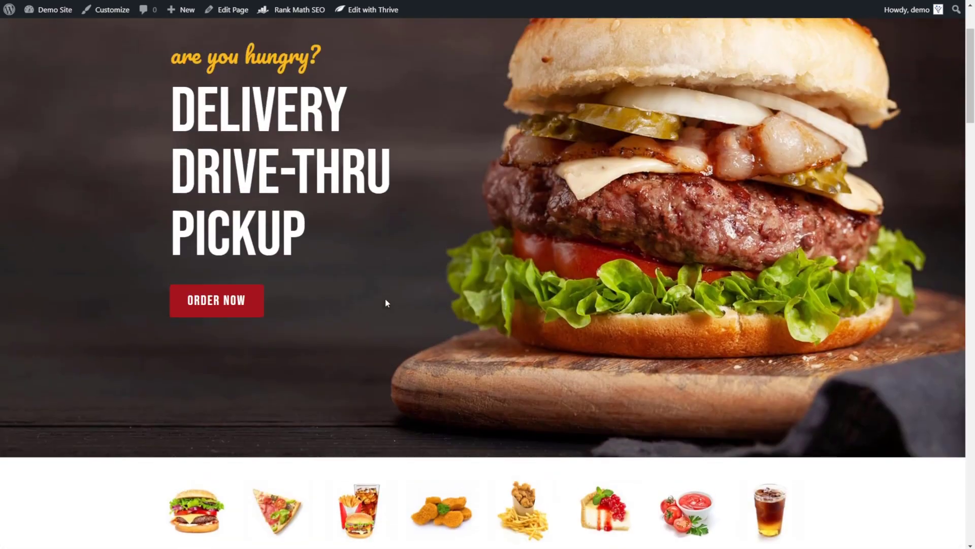